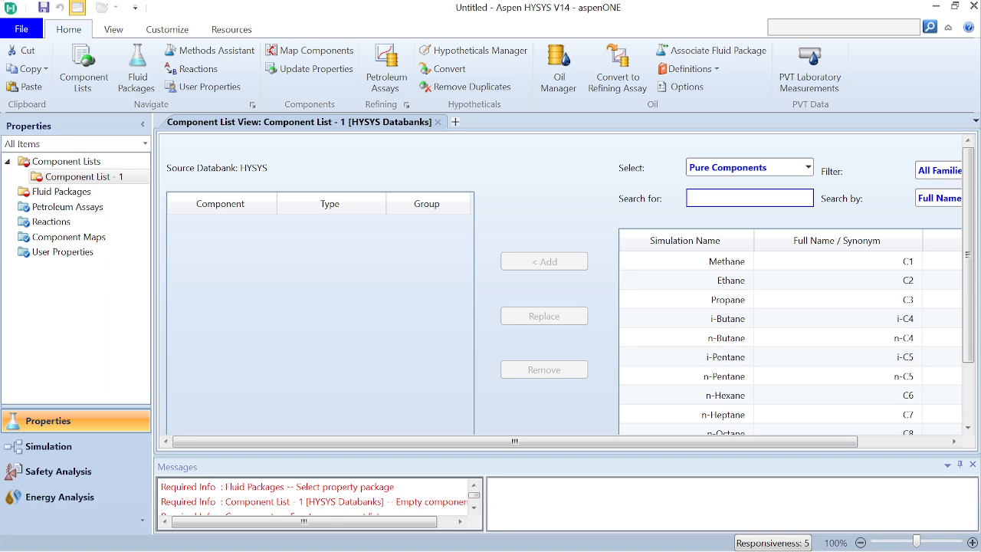
Step: Switch to the CrudeOilDistillation.pdf window in the browser and place it over the Aspen HYSYS window
{"action": "left_click_drag", "start_coordinate": [980, 71], "coordinate": [608, 6]}
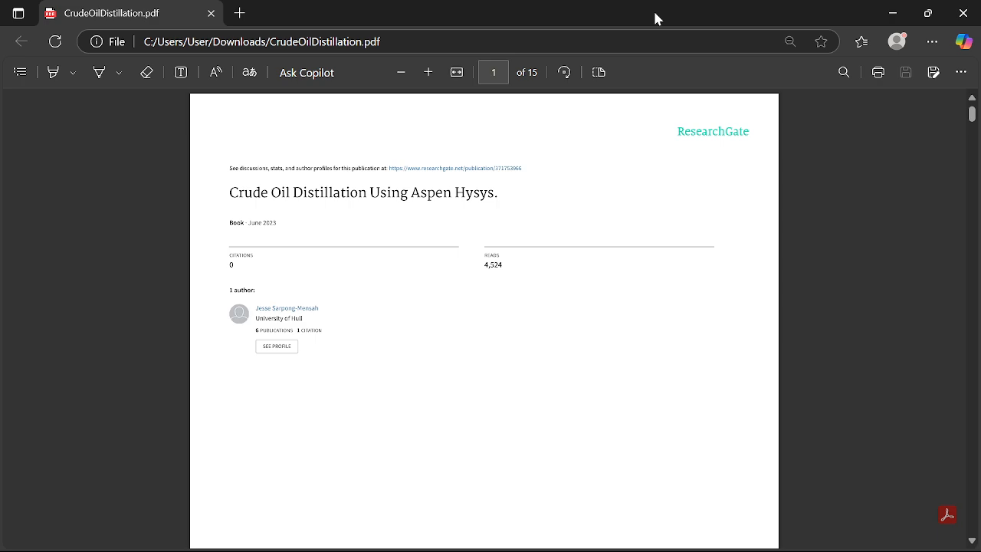
{"action": "left_click_drag", "start_coordinate": [655, 18], "coordinate": [980, 111]}
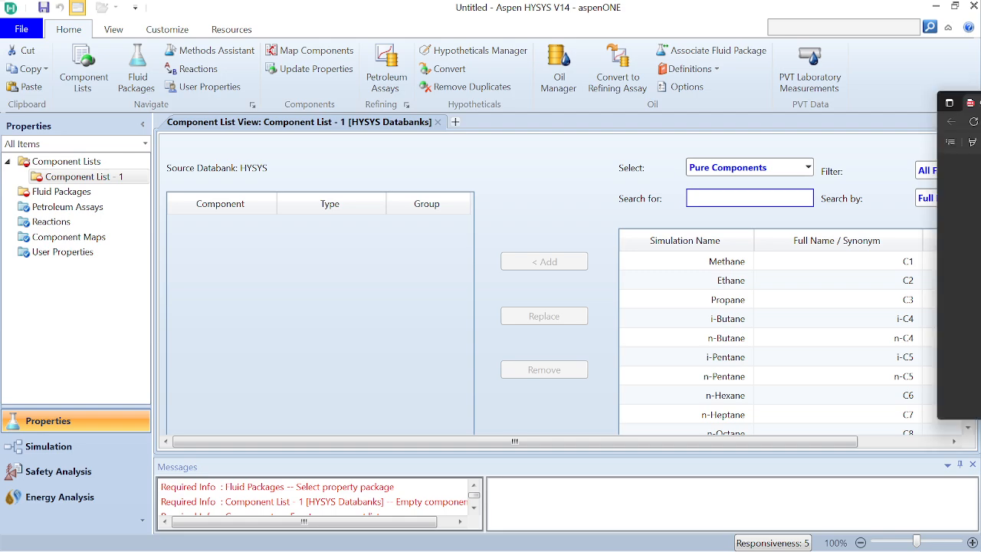
{"action": "left_click_drag", "start_coordinate": [980, 94], "coordinate": [502, 28]}
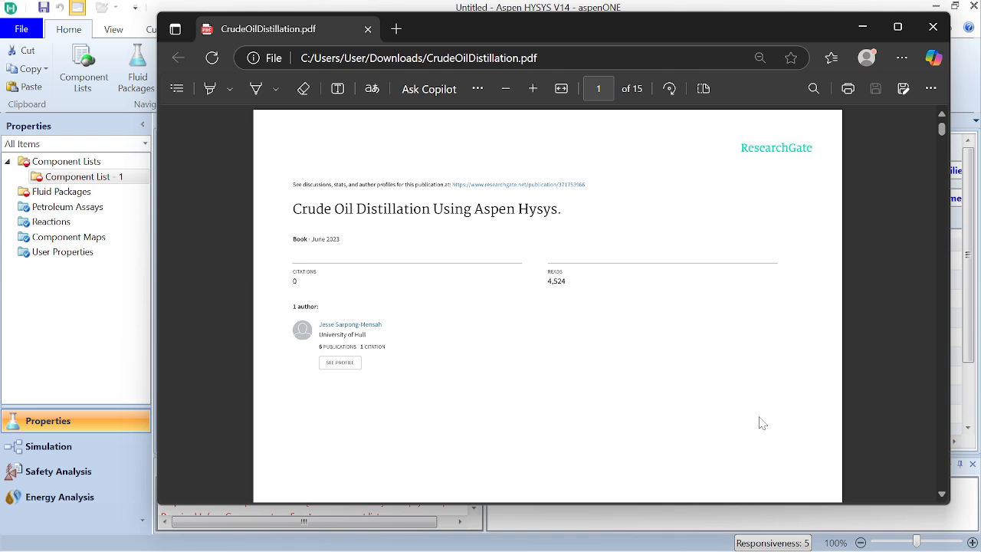
Step: Read through the PDF's abstract, introduction and design case study section up to the assay data installation
{"action": "scroll", "coordinate": [762, 401], "scroll_direction": "down", "scroll_amount": 2}
{"action": "scroll", "coordinate": [764, 403], "scroll_direction": "up", "scroll_amount": 2}
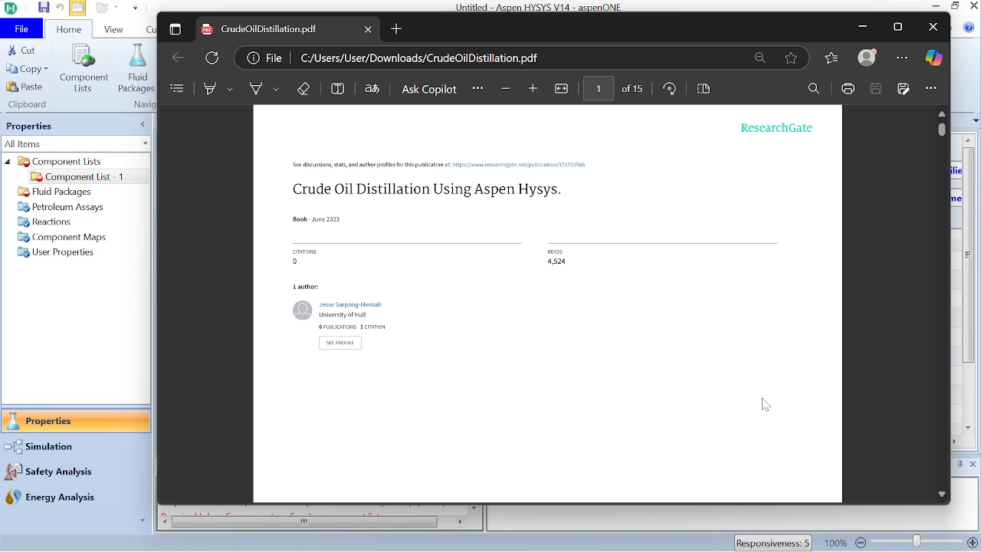
{"action": "scroll", "coordinate": [816, 450], "scroll_direction": "down", "scroll_amount": 1}
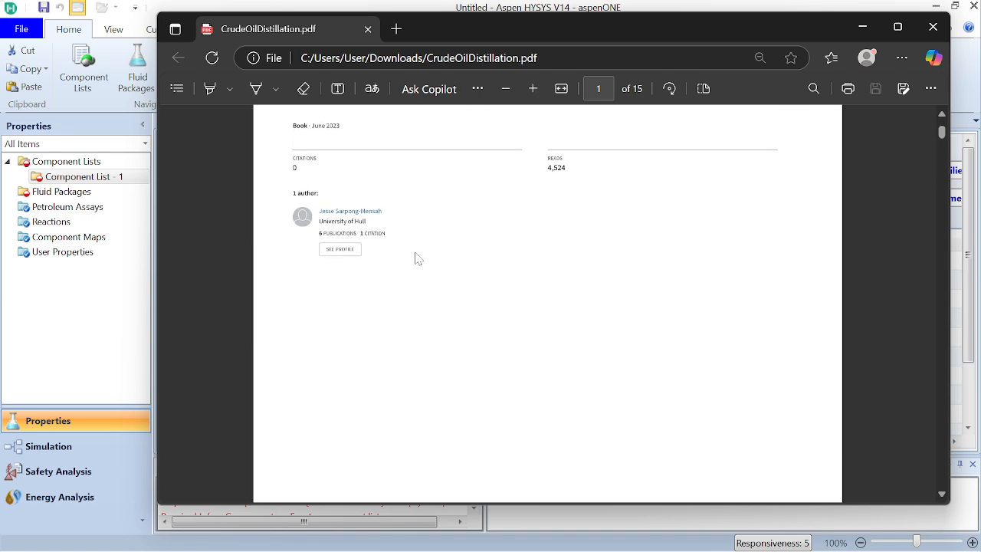
{"action": "scroll", "coordinate": [425, 306], "scroll_direction": "down", "scroll_amount": 5}
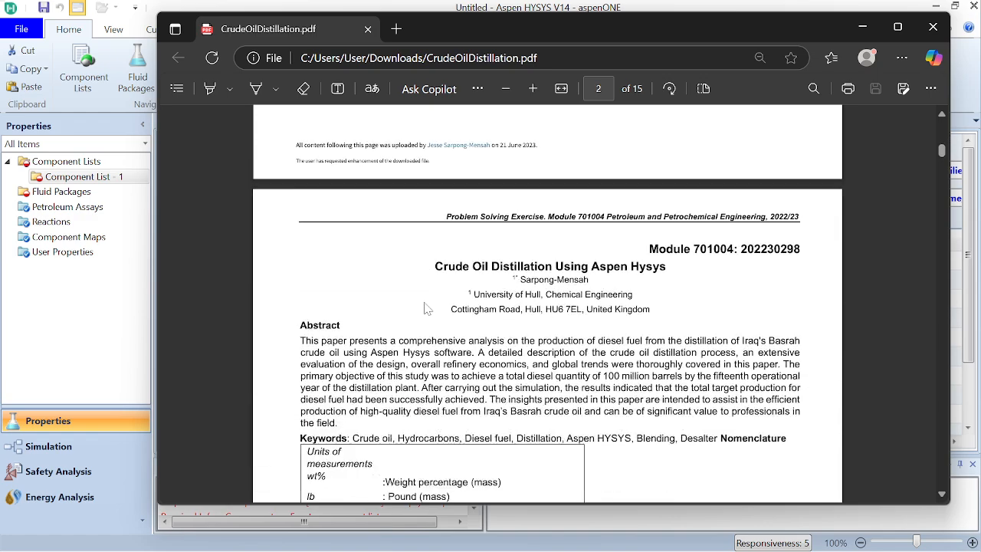
{"action": "scroll", "coordinate": [426, 308], "scroll_direction": "down", "scroll_amount": 6}
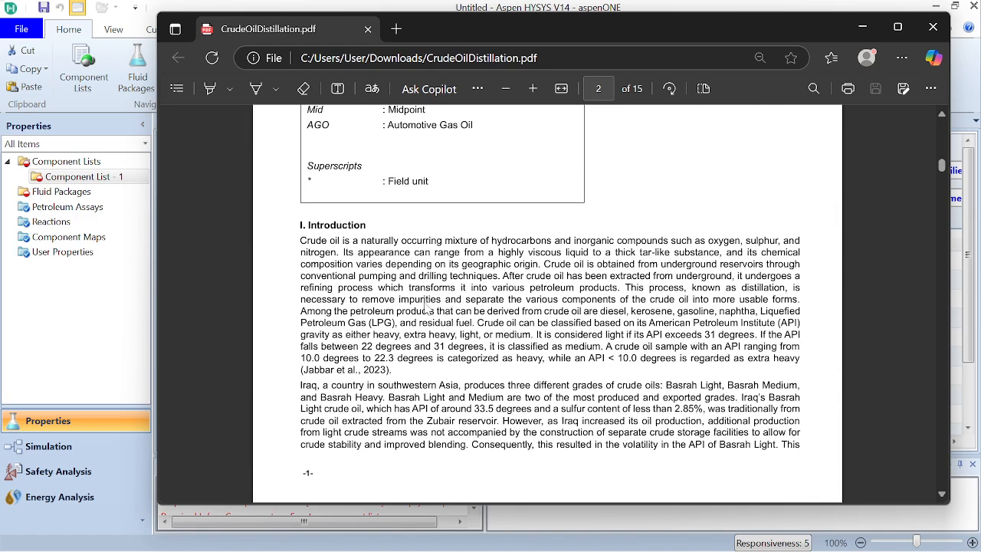
{"action": "scroll", "coordinate": [426, 309], "scroll_direction": "down", "scroll_amount": 3}
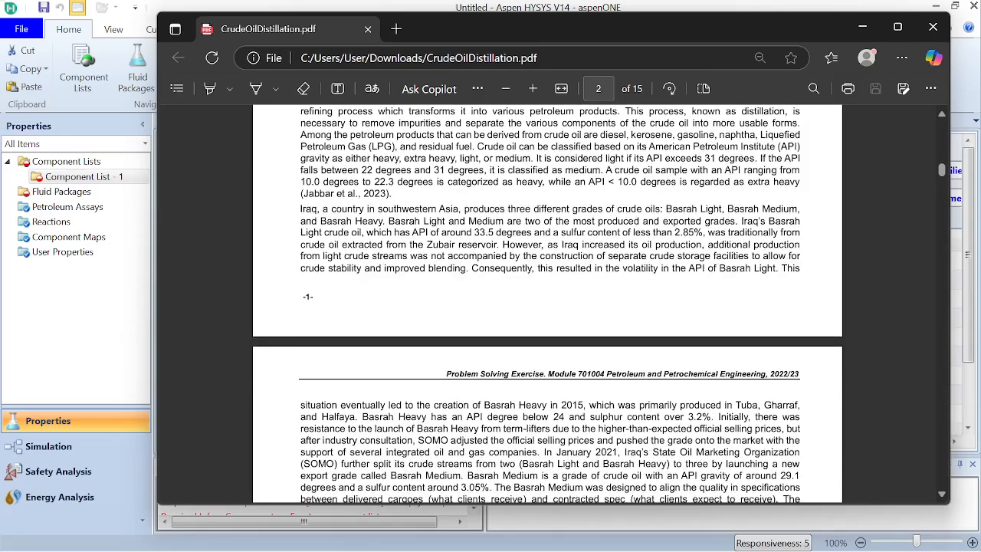
{"action": "scroll", "coordinate": [547, 303], "scroll_direction": "down", "scroll_amount": 4}
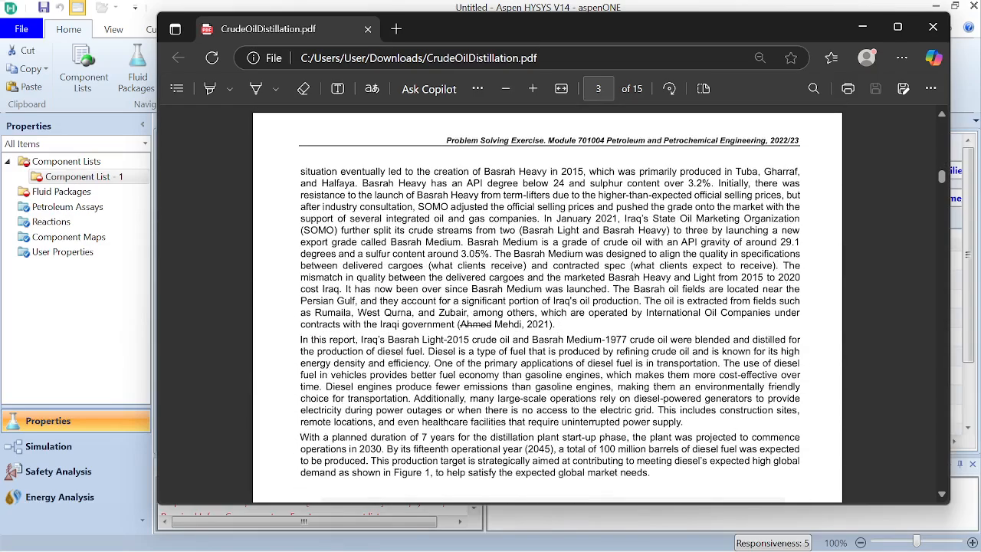
{"action": "scroll", "coordinate": [547, 304], "scroll_direction": "down", "scroll_amount": 12}
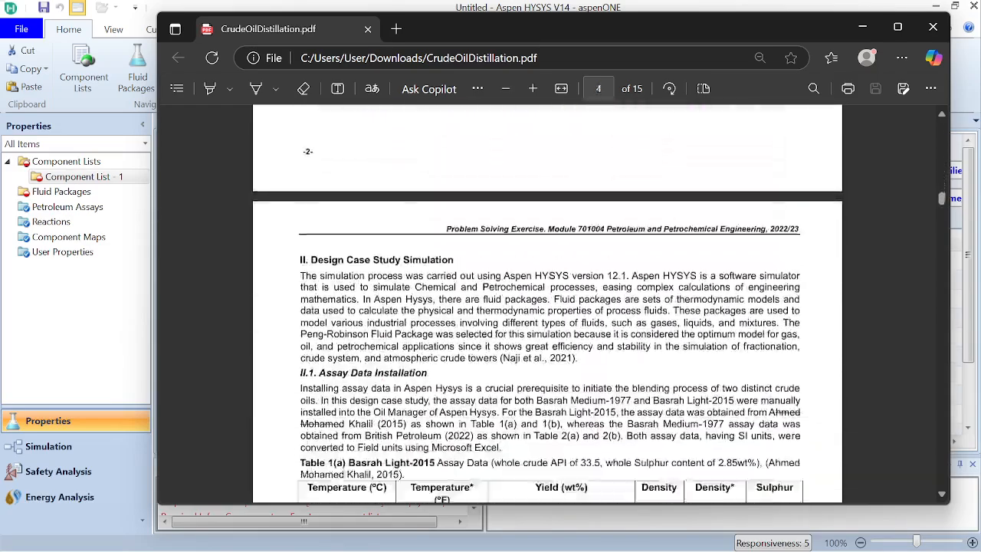
Step: Examine the Basrah Light-2015 and Basrah Medium-1977 assay tables and the Table 2(b) light ends in the PDF
{"action": "scroll", "coordinate": [550, 301], "scroll_direction": "down", "scroll_amount": 2}
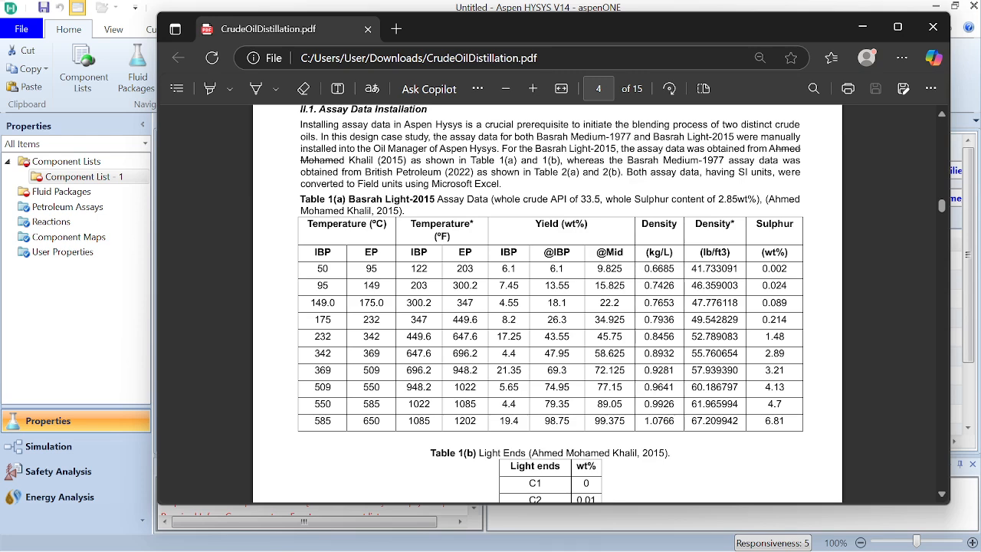
{"action": "scroll", "coordinate": [550, 304], "scroll_direction": "down", "scroll_amount": 2}
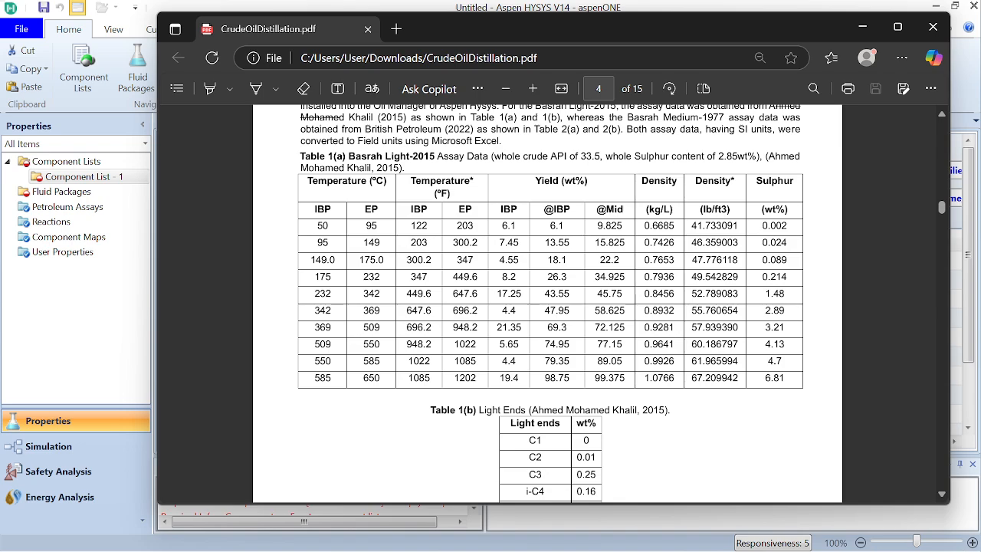
{"action": "scroll", "coordinate": [551, 303], "scroll_direction": "up", "scroll_amount": 1}
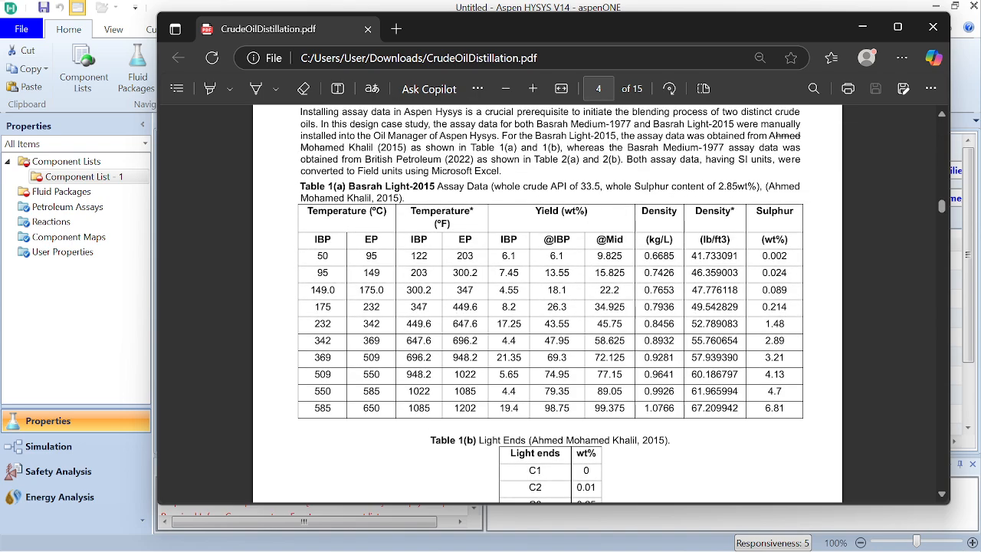
{"action": "scroll", "coordinate": [307, 394], "scroll_direction": "down", "scroll_amount": 10}
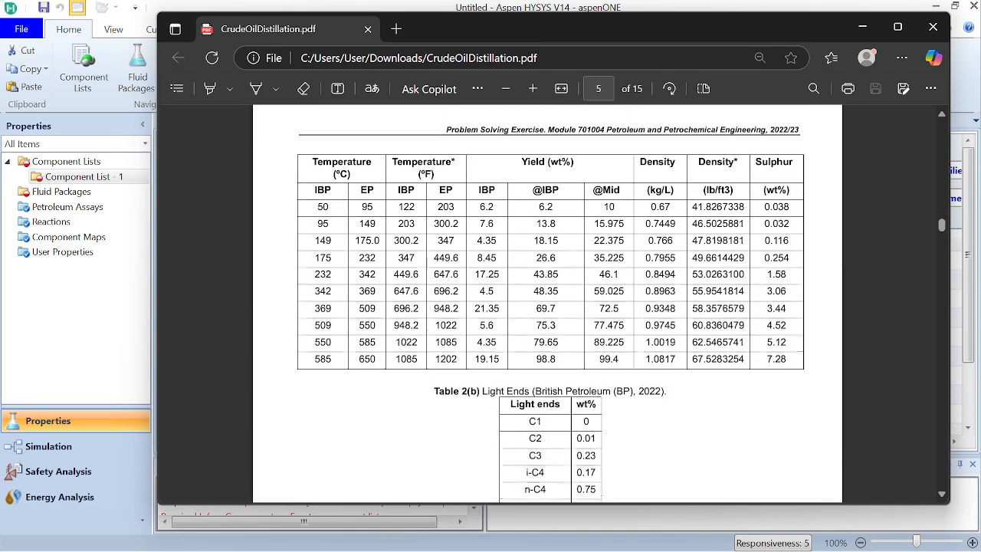
{"action": "scroll", "coordinate": [551, 302], "scroll_direction": "down", "scroll_amount": 3}
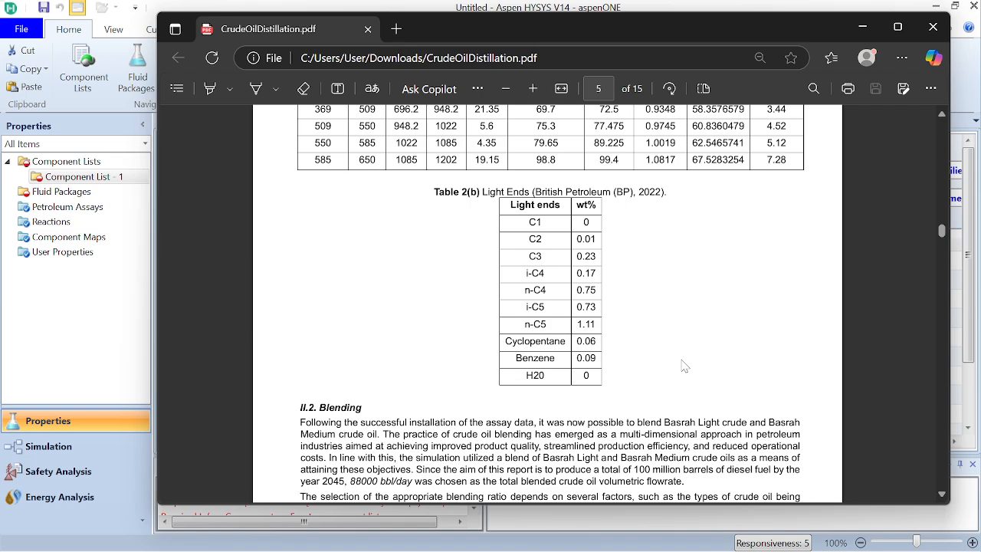
{"action": "scroll", "coordinate": [685, 365], "scroll_direction": "up", "scroll_amount": 5}
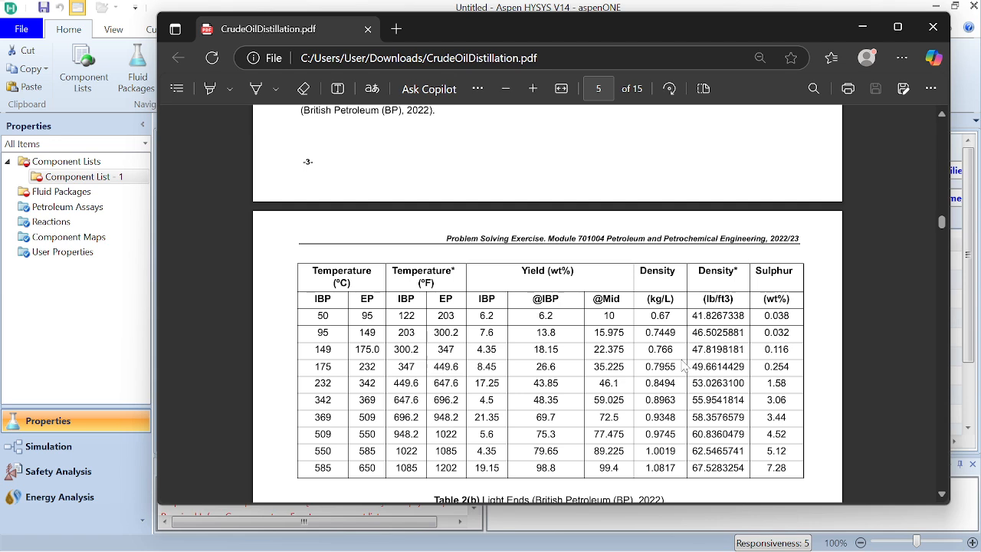
{"action": "scroll", "coordinate": [684, 366], "scroll_direction": "down", "scroll_amount": 3}
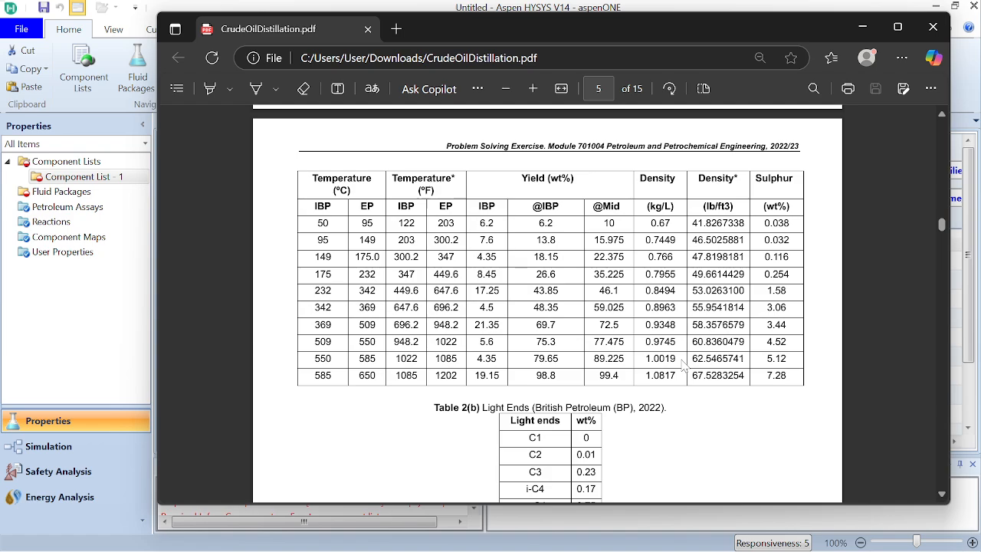
{"action": "scroll", "coordinate": [685, 366], "scroll_direction": "down", "scroll_amount": 1}
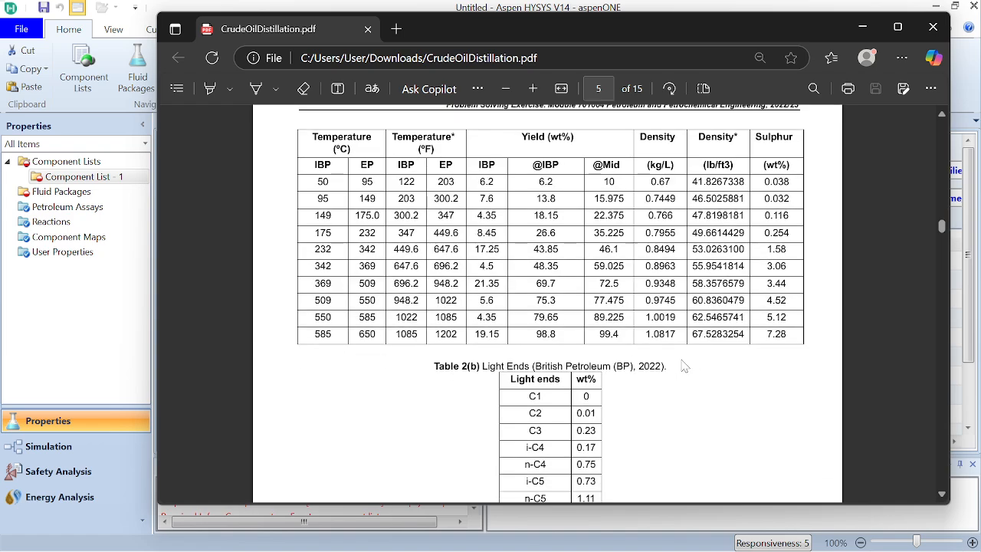
{"action": "scroll", "coordinate": [684, 366], "scroll_direction": "down", "scroll_amount": 6}
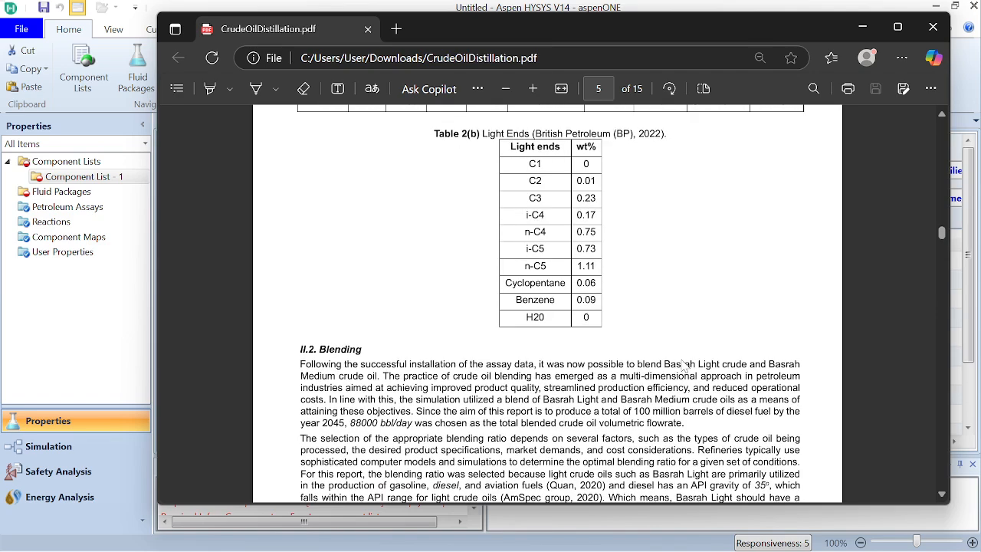
{"action": "scroll", "coordinate": [684, 366], "scroll_direction": "up", "scroll_amount": 6}
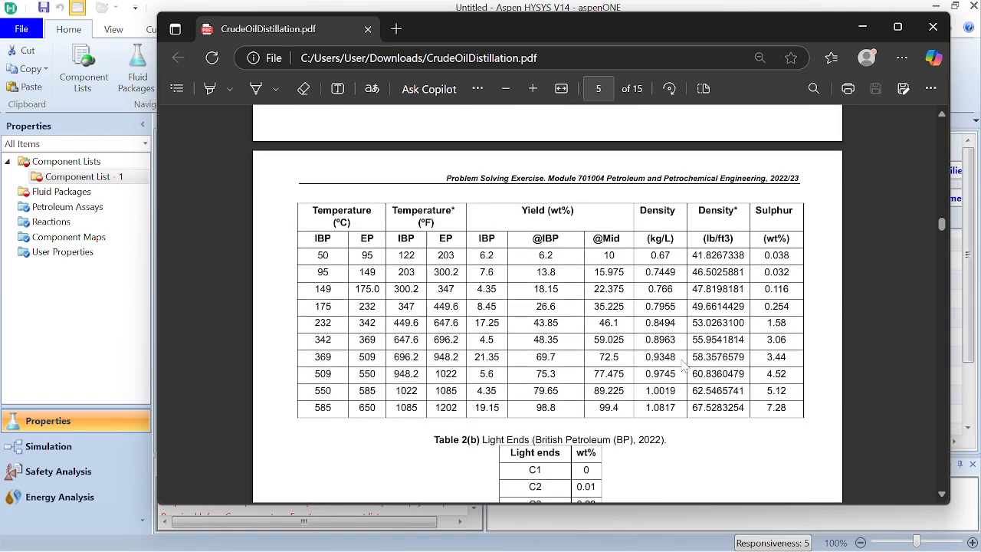
{"action": "scroll", "coordinate": [684, 365], "scroll_direction": "up", "scroll_amount": 9}
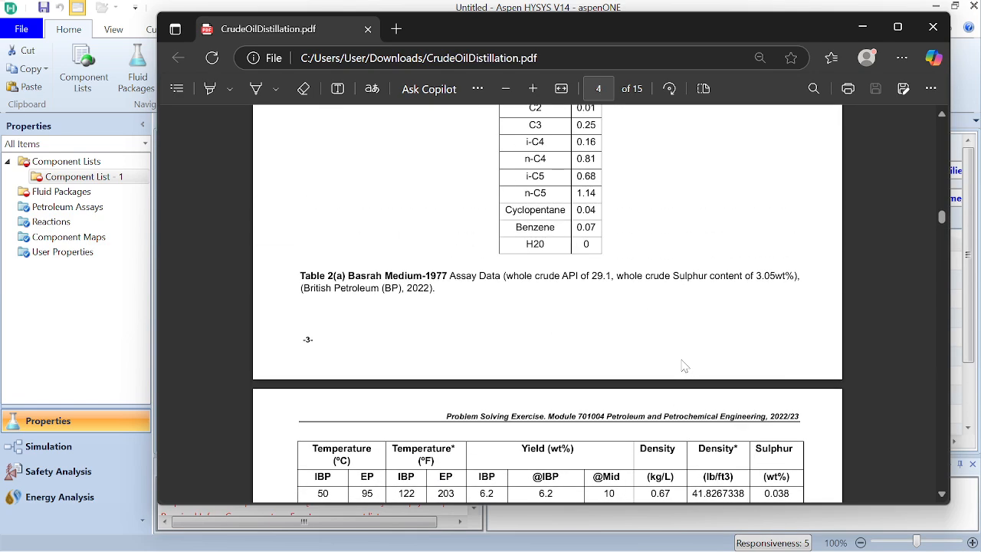
Step: Examine the light ends components and weight percentages in Table 1(b) of the PDF
{"action": "scroll", "coordinate": [685, 365], "scroll_direction": "down", "scroll_amount": 2}
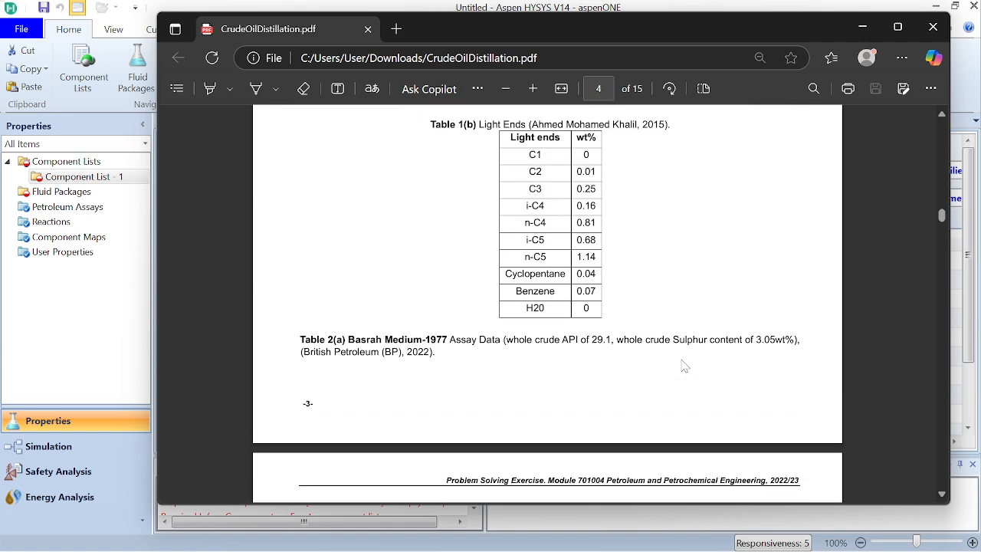
{"action": "scroll", "coordinate": [685, 365], "scroll_direction": "down", "scroll_amount": 2}
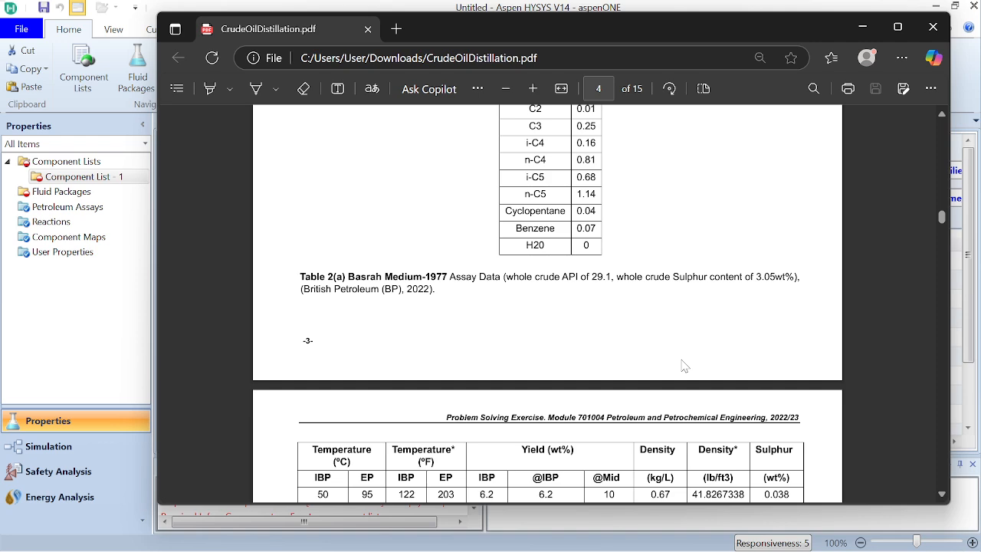
{"action": "scroll", "coordinate": [684, 366], "scroll_direction": "down", "scroll_amount": 1}
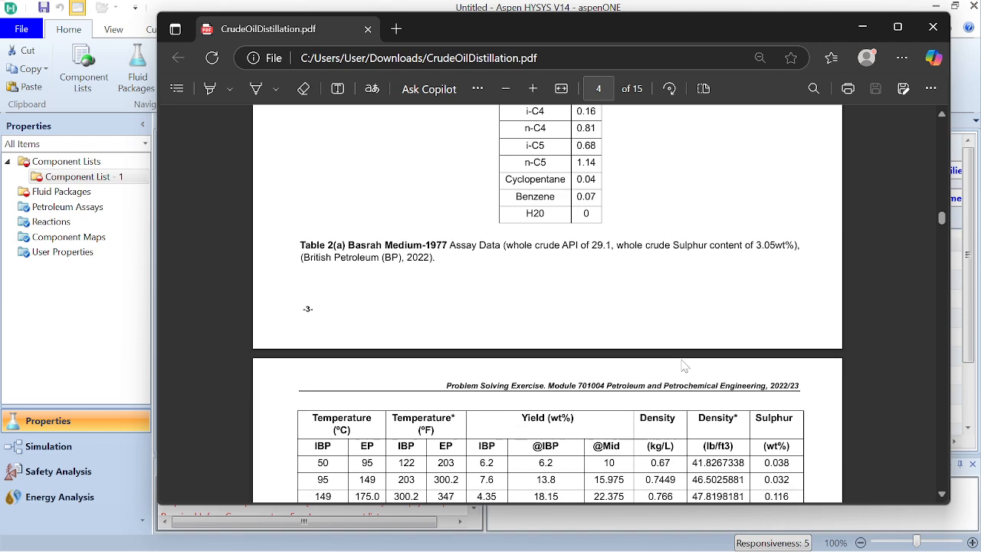
{"action": "scroll", "coordinate": [685, 365], "scroll_direction": "up", "scroll_amount": 5}
{"action": "scroll", "coordinate": [685, 366], "scroll_direction": "down", "scroll_amount": 2}
{"action": "scroll", "coordinate": [684, 366], "scroll_direction": "down", "scroll_amount": 1}
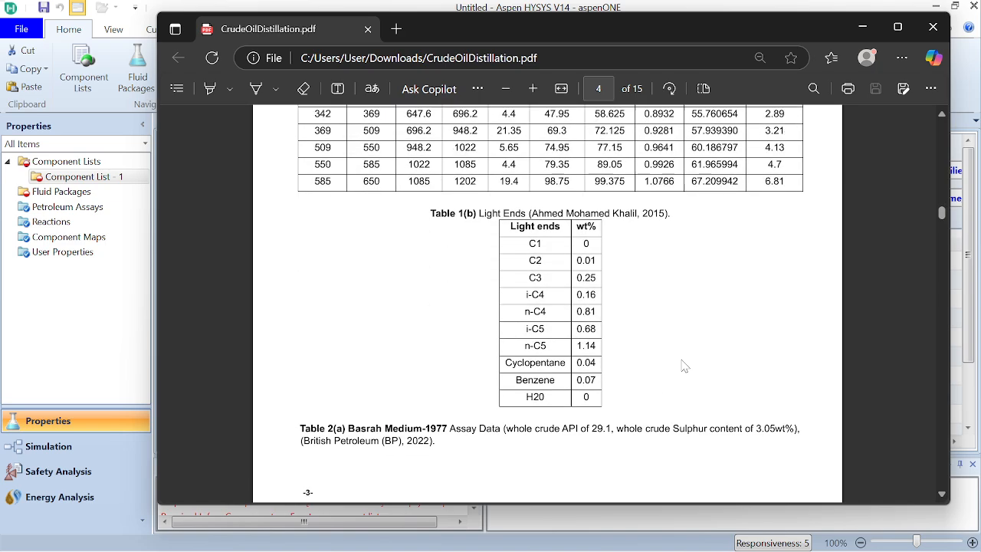
{"action": "scroll", "coordinate": [685, 366], "scroll_direction": "up", "scroll_amount": 1}
{"action": "scroll", "coordinate": [685, 366], "scroll_direction": "down", "scroll_amount": 2}
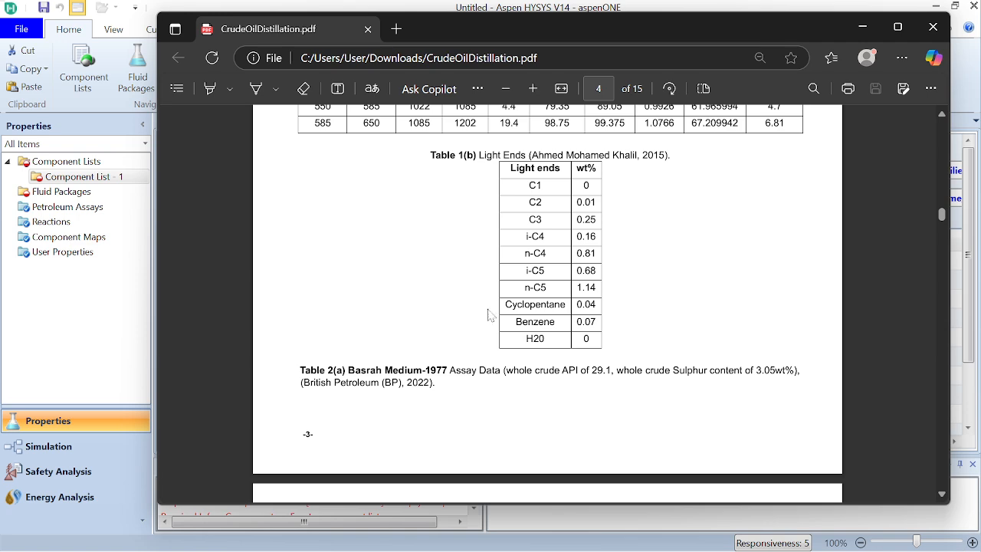
Step: Switch back to Aspen HYSYS and add Methane, Ethane, Propane, i-Butane, n-Butane, i-Pentane and n-Pentane to Component List - 1
{"action": "left_click", "coordinate": [145, 303]}
{"action": "left_click", "coordinate": [712, 266]}
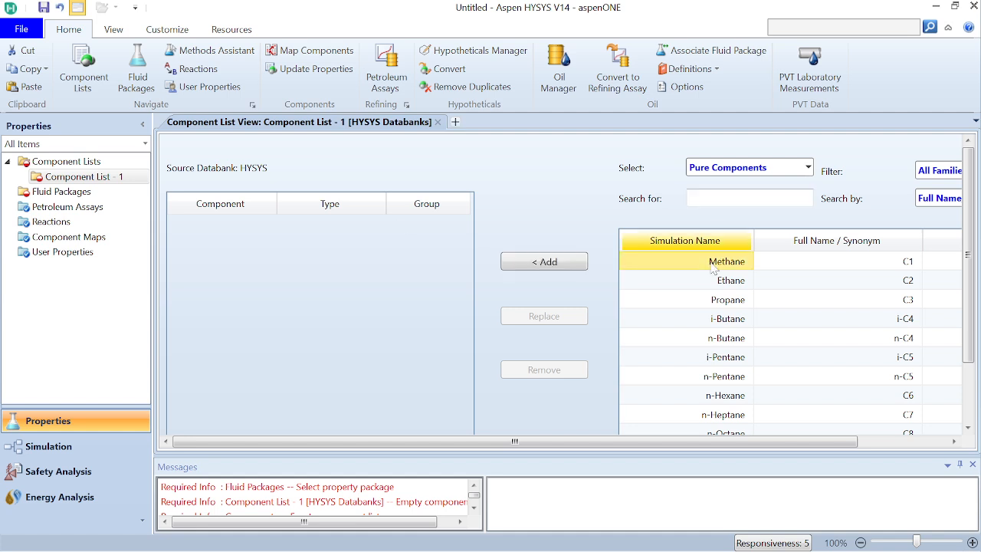
{"action": "key", "text": "shift+Down"}
{"action": "key", "text": "shift+Down"}
{"action": "key", "text": "shift+Down"}
{"action": "key", "text": "shift+Down"}
{"action": "key", "text": "shift+Down"}
{"action": "key", "text": "shift+Down"}
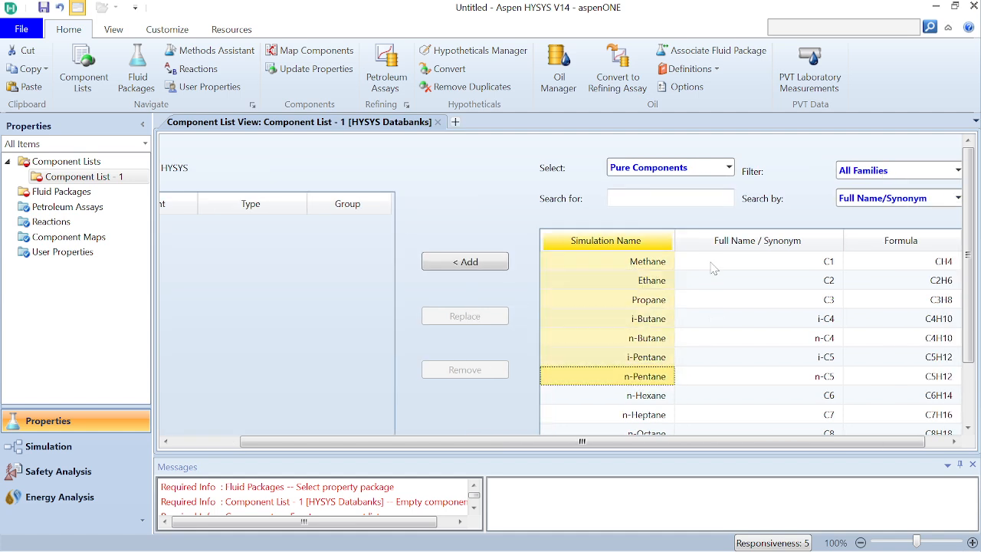
{"action": "left_click", "coordinate": [482, 267]}
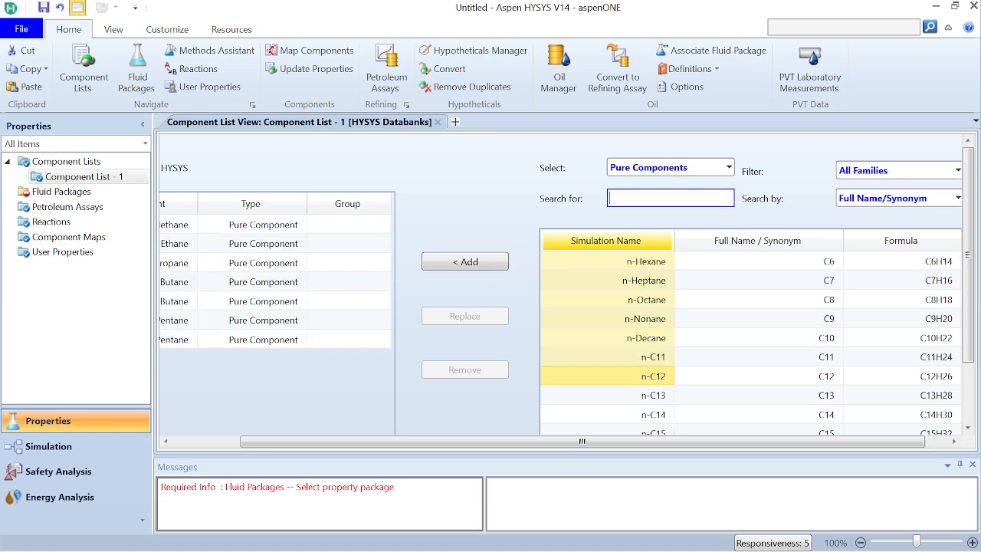
Step: Search the pure components for "cyclopent" and add Cyclopentane to the component list
{"action": "type", "text": "cyclo"}
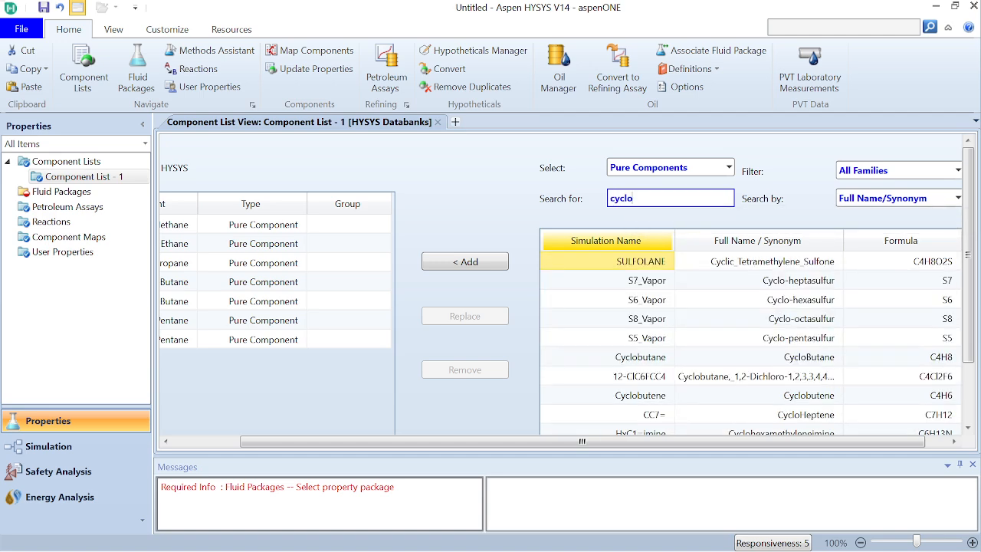
{"action": "type", "text": "pent"}
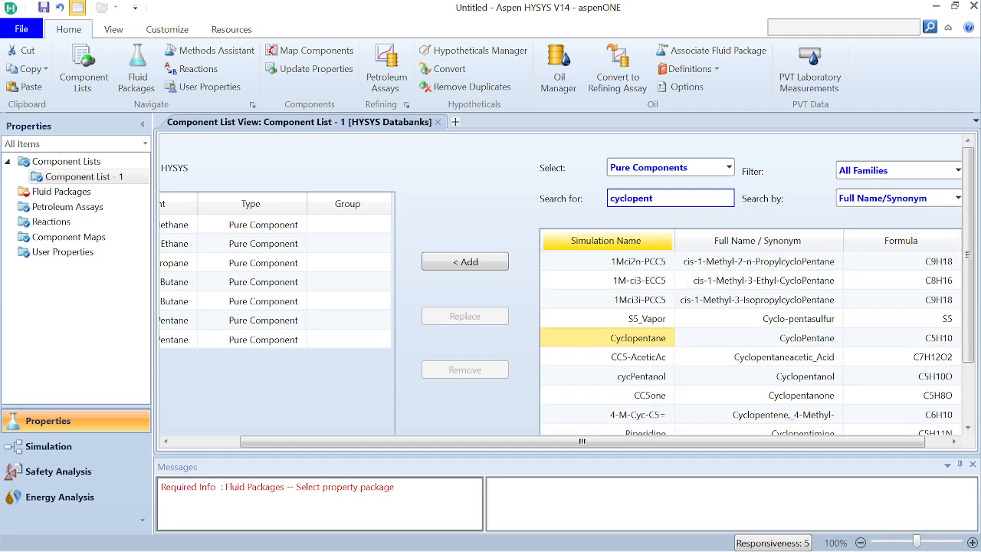
{"action": "left_click", "coordinate": [481, 264]}
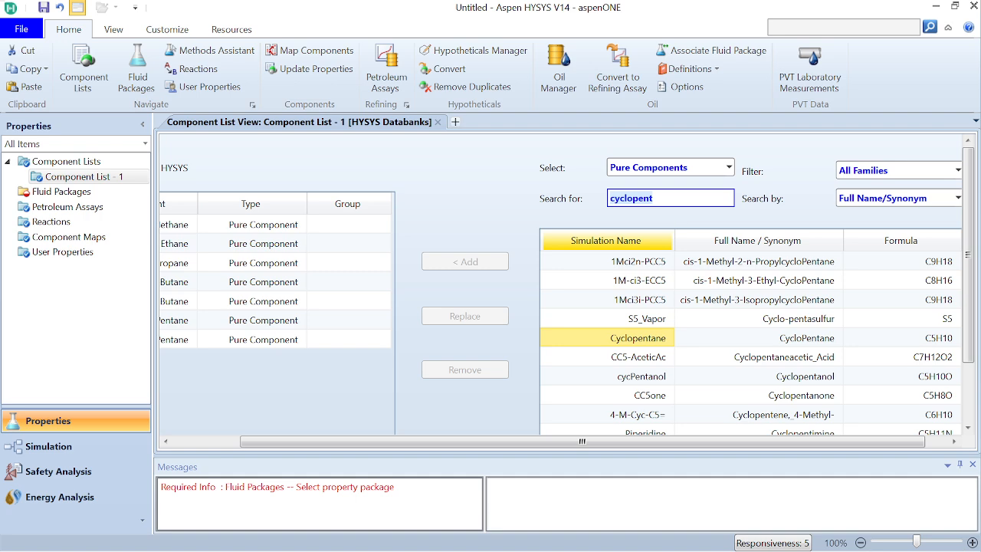
Step: Search the pure components for "benzene" and add Benzene to the component list
{"action": "key", "text": "BackSpace"}
{"action": "key", "text": "BackSpace"}
{"action": "key", "text": "BackSpace"}
{"action": "key", "text": "BackSpace"}
{"action": "key", "text": "BackSpace"}
{"action": "key", "text": "BackSpace"}
{"action": "key", "text": "BackSpace"}
{"action": "key", "text": "BackSpace"}
{"action": "key", "text": "BackSpace"}
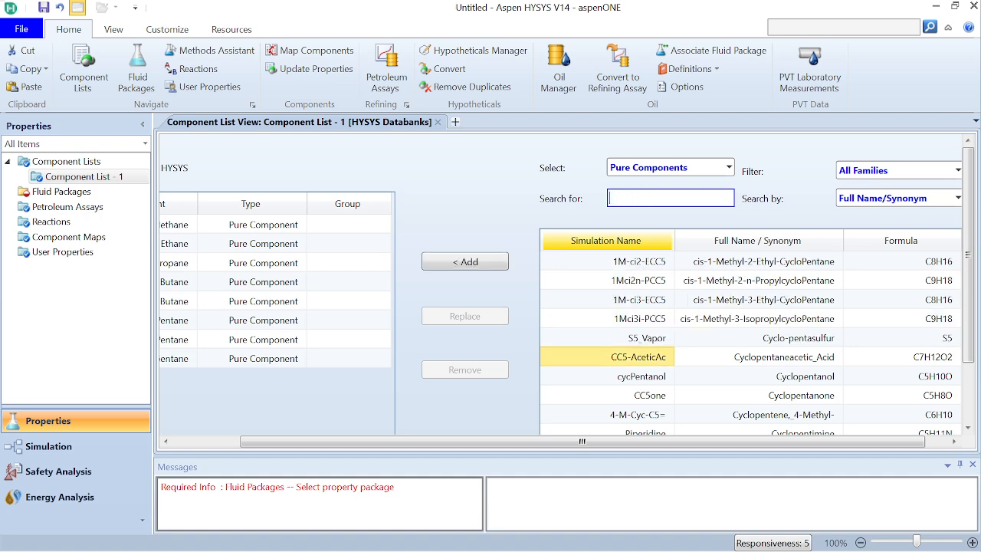
{"action": "type", "text": "ben"}
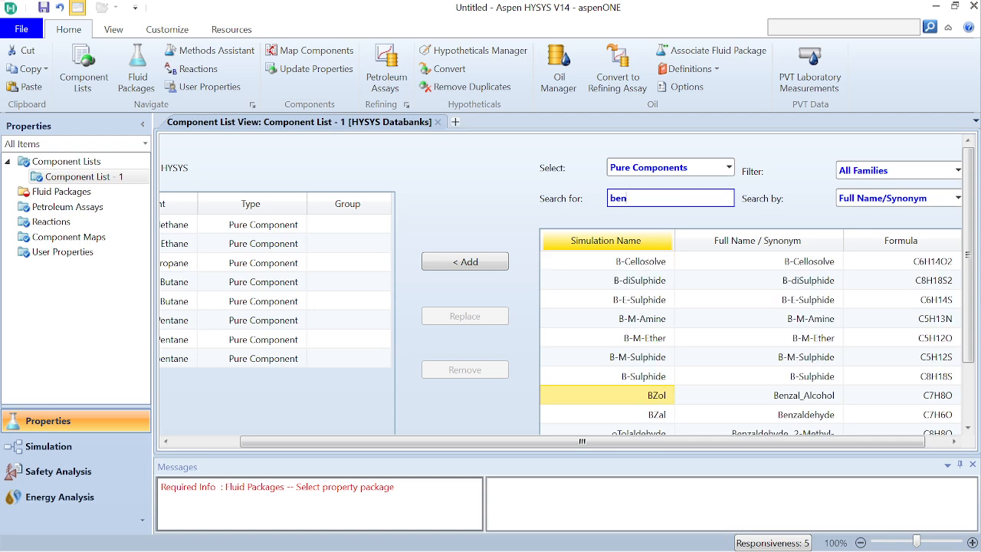
{"action": "type", "text": "zene"}
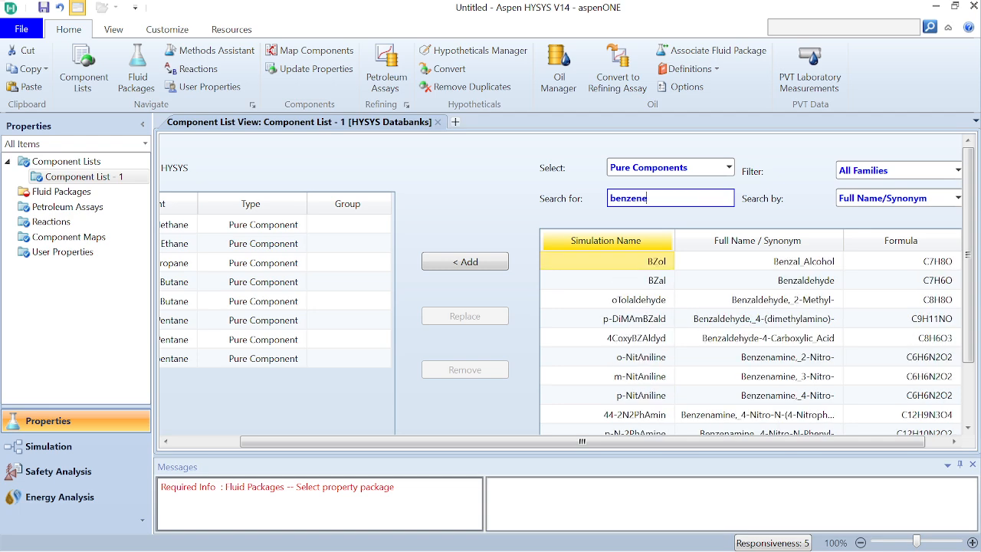
{"action": "left_click", "coordinate": [496, 262]}
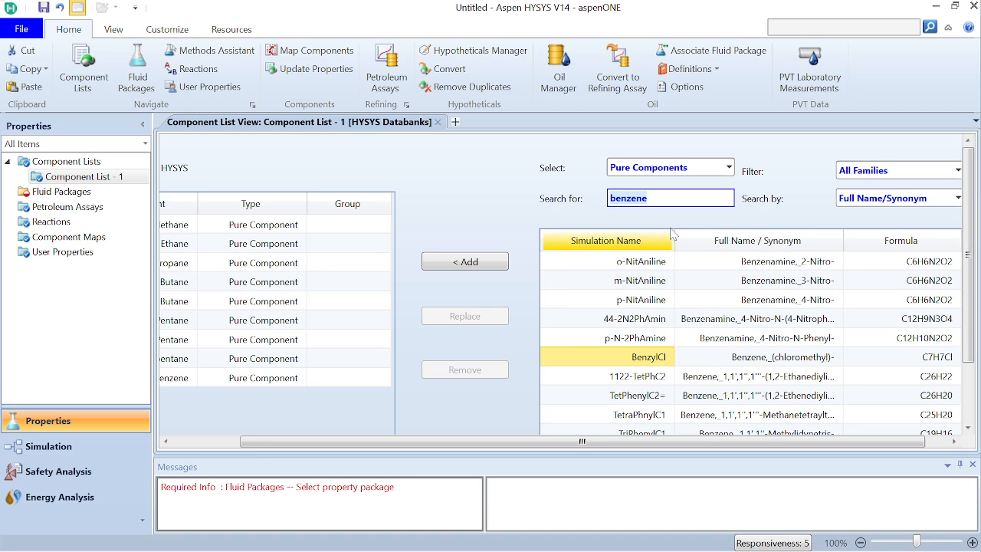
Step: Replace the search term to find water among the pure components and add H2O to the component list
{"action": "key", "text": "BackSpace"}
{"action": "key", "text": "BackSpace"}
{"action": "key", "text": "BackSpace"}
{"action": "key", "text": "BackSpace"}
{"action": "key", "text": "BackSpace"}
{"action": "key", "text": "BackSpace"}
{"action": "key", "text": "BackSpace"}
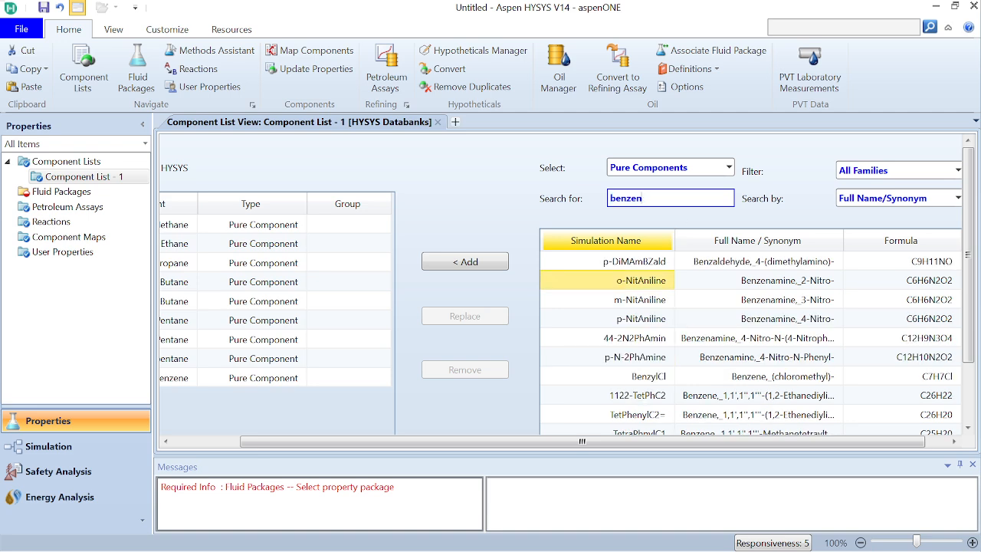
{"action": "type", "text": "h"}
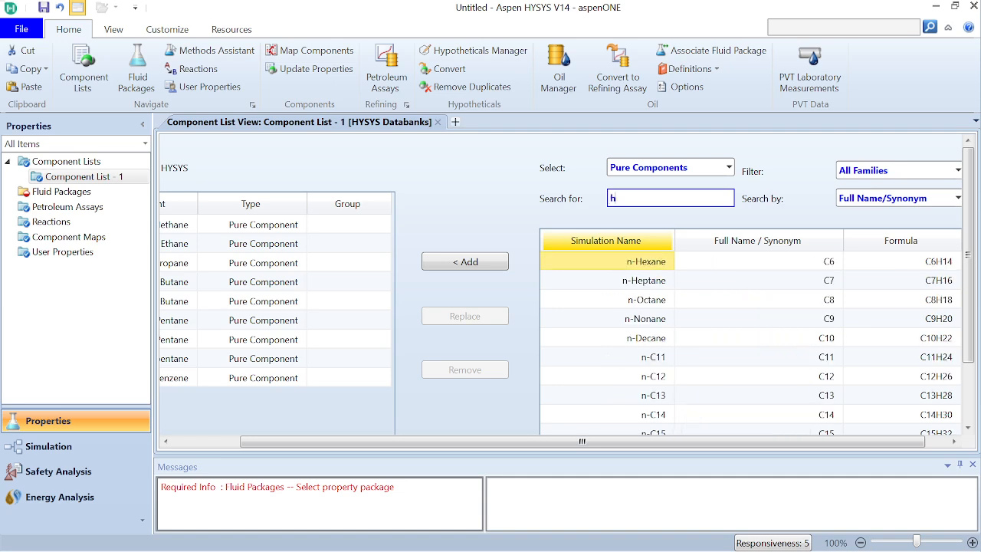
{"action": "type", "text": "aw"}
{"action": "key", "text": "BackSpace"}
{"action": "key", "text": "BackSpace"}
{"action": "key", "text": "BackSpace"}
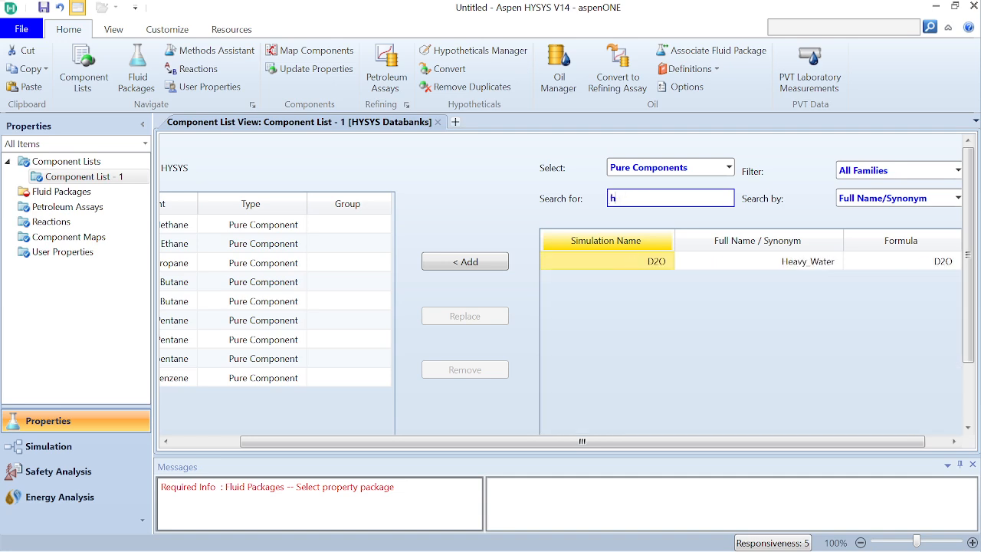
{"action": "type", "text": "watr"}
{"action": "left_click", "coordinate": [476, 261]}
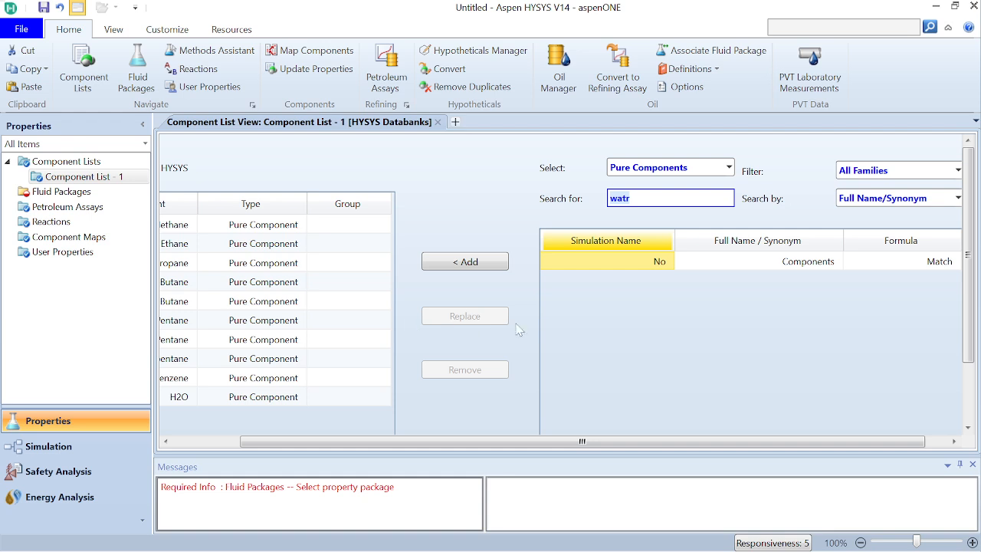
Step: Add a fluid package for Component List - 1 and select Peng-Robinson as its property package
{"action": "left_click", "coordinate": [85, 194]}
{"action": "left_click", "coordinate": [214, 395]}
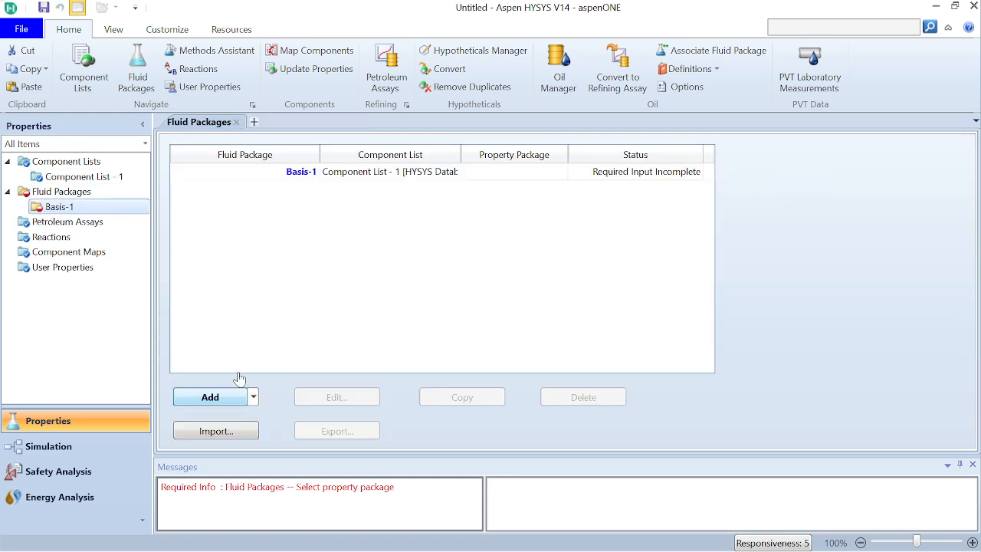
{"action": "scroll", "coordinate": [285, 295], "scroll_direction": "down", "scroll_amount": 8}
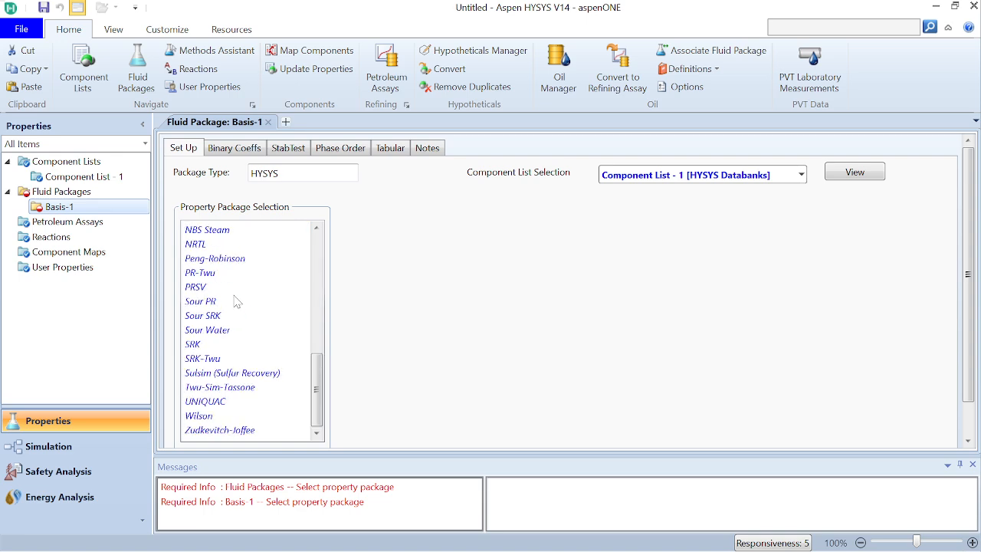
{"action": "left_click", "coordinate": [227, 261]}
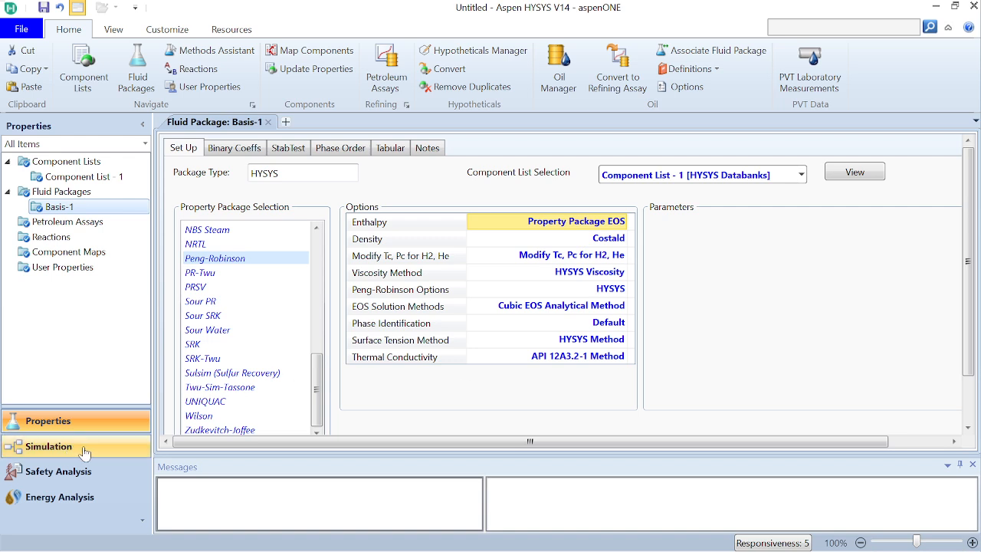
Step: Open the Oil Manager and add a new input assay
{"action": "left_click", "coordinate": [569, 60]}
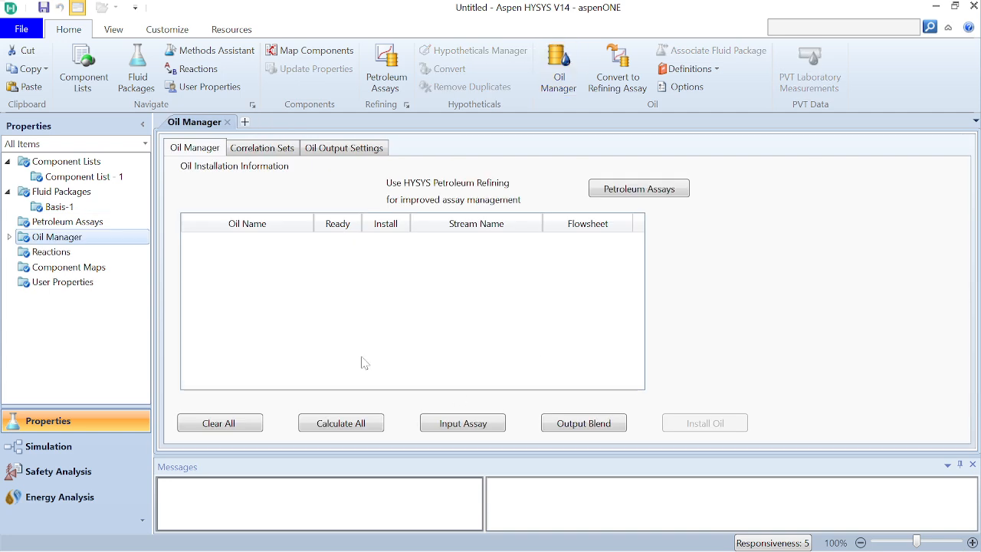
{"action": "left_click", "coordinate": [437, 427]}
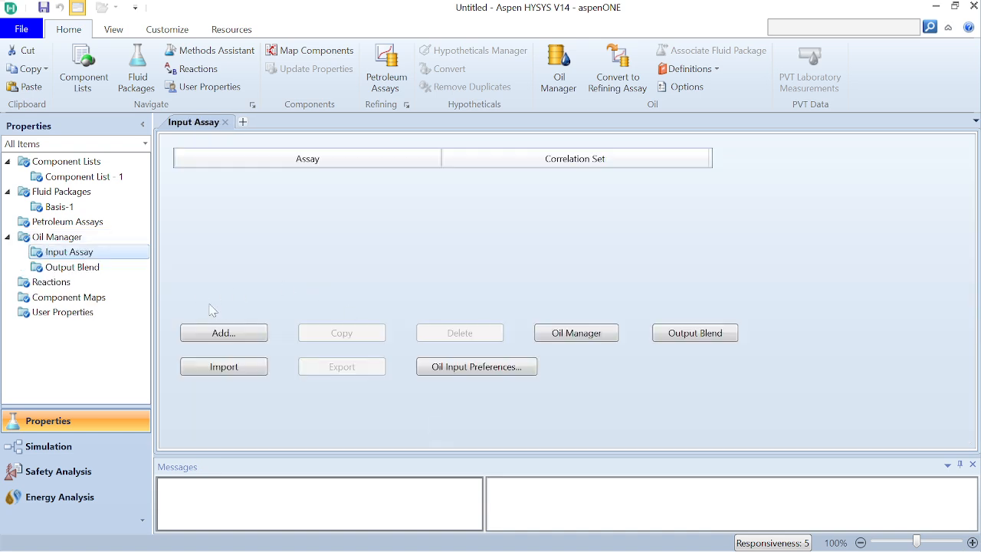
{"action": "left_click", "coordinate": [238, 334]}
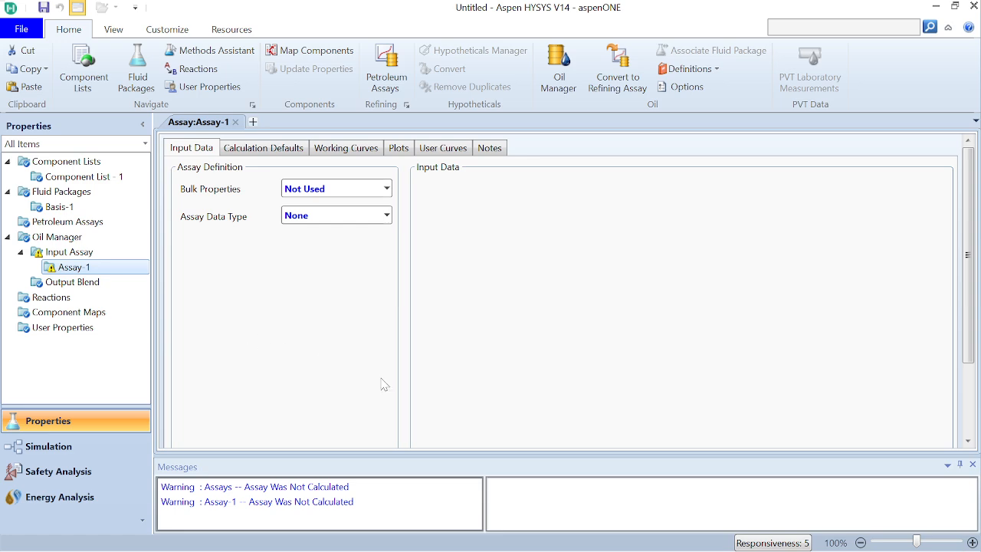
Step: Switch to CrudeOilDistillation.pdf and examine the Basrah Light-2015 assay data in Table 1(a) and the light ends in Table 1(b)
{"action": "mouse_move", "coordinate": [529, 550]}
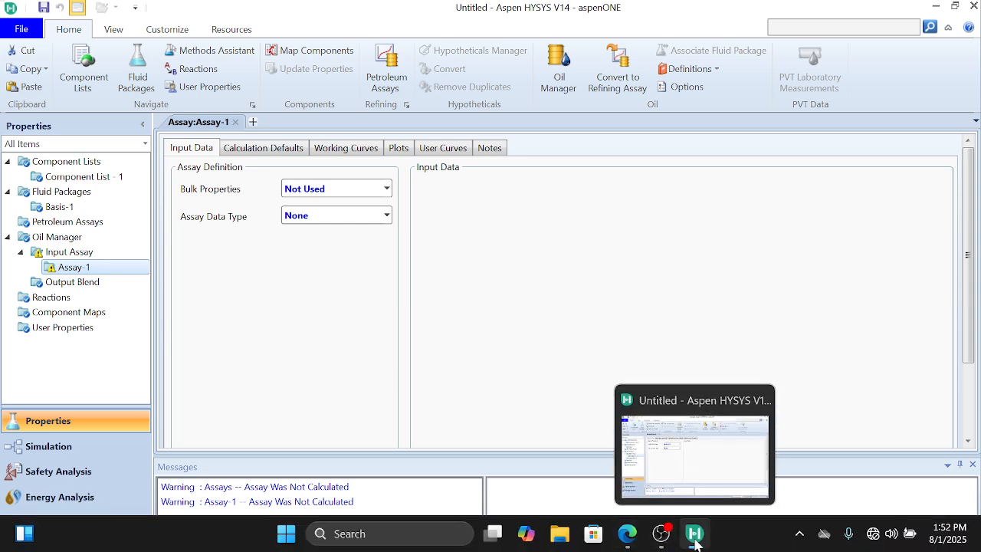
{"action": "left_click", "coordinate": [630, 537]}
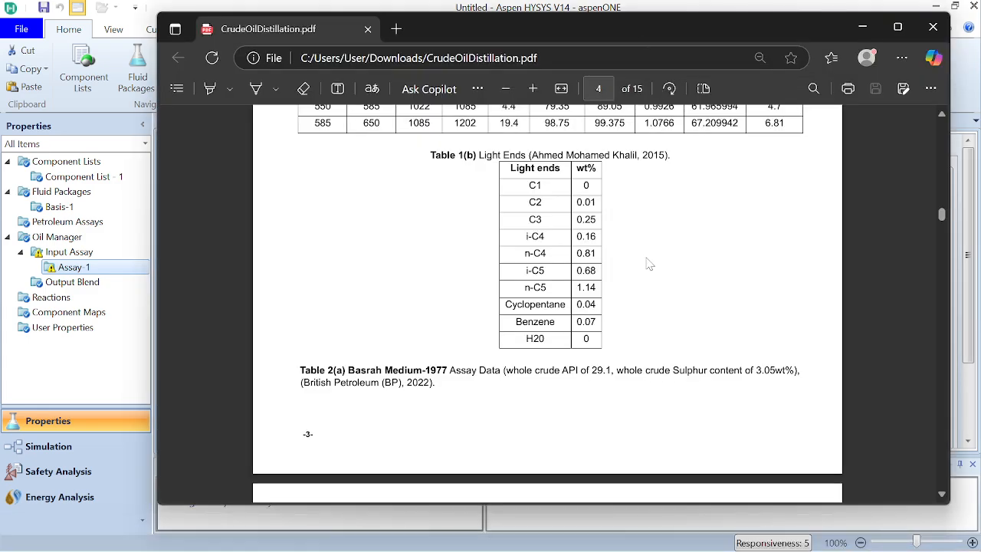
{"action": "scroll", "coordinate": [648, 263], "scroll_direction": "up", "scroll_amount": 5}
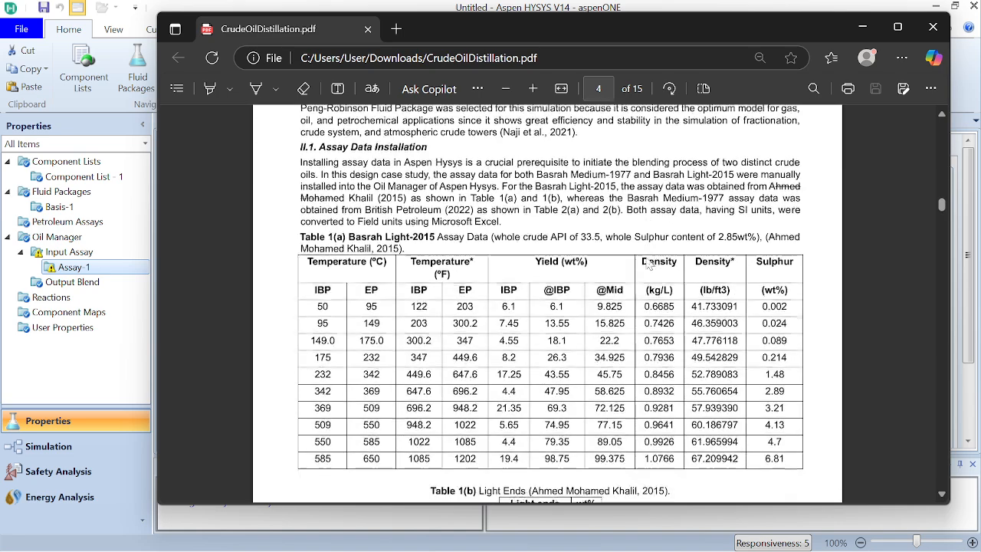
{"action": "scroll", "coordinate": [648, 263], "scroll_direction": "down", "scroll_amount": 1}
{"action": "scroll", "coordinate": [647, 263], "scroll_direction": "down", "scroll_amount": 3}
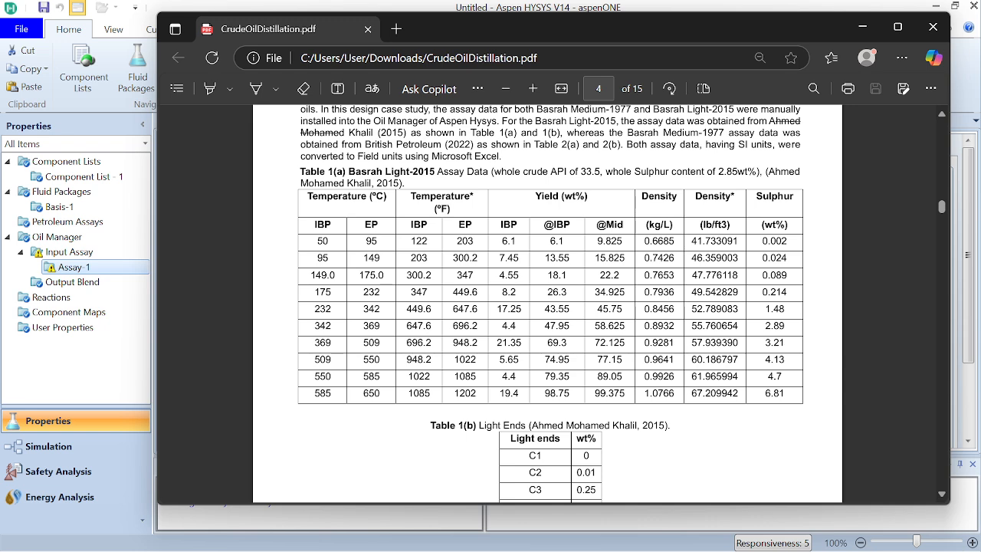
{"action": "scroll", "coordinate": [551, 302], "scroll_direction": "down", "scroll_amount": 3}
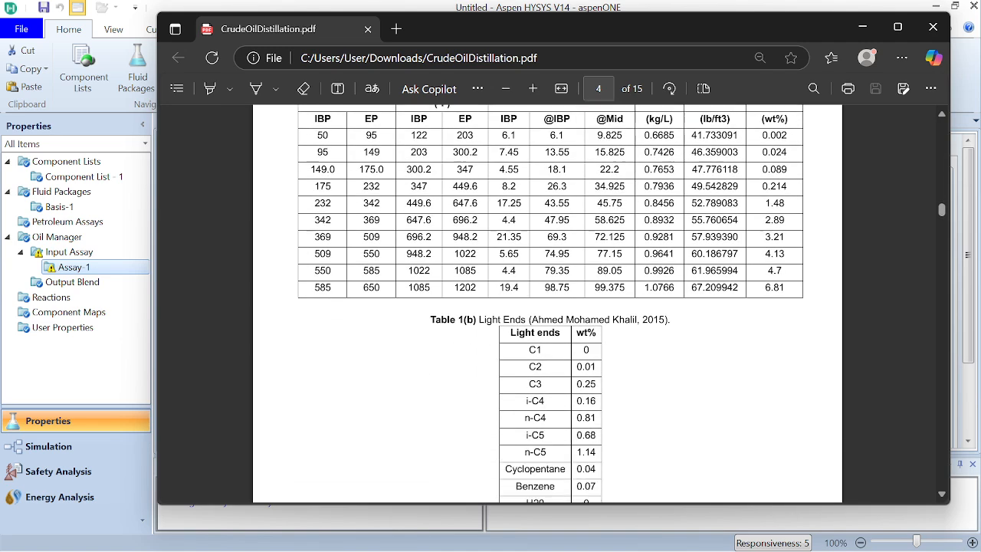
{"action": "scroll", "coordinate": [550, 303], "scroll_direction": "up", "scroll_amount": 3}
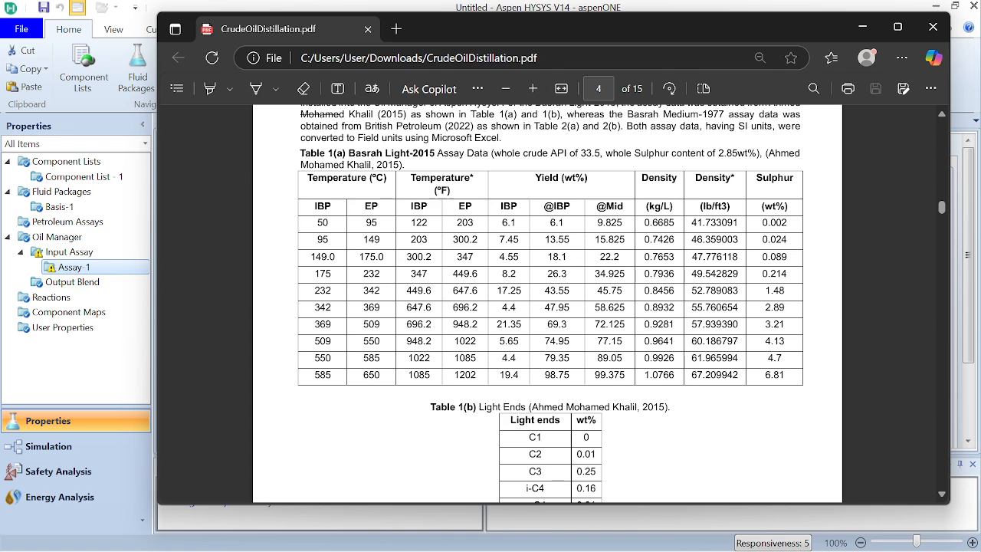
{"action": "scroll", "coordinate": [551, 302], "scroll_direction": "down", "scroll_amount": 3}
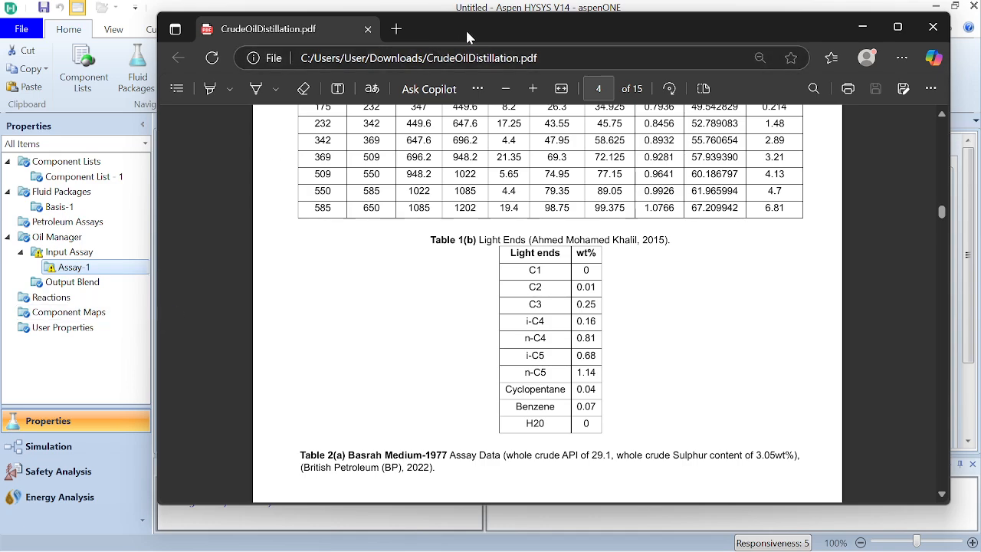
{"action": "left_click_drag", "start_coordinate": [467, 27], "coordinate": [543, 53]}
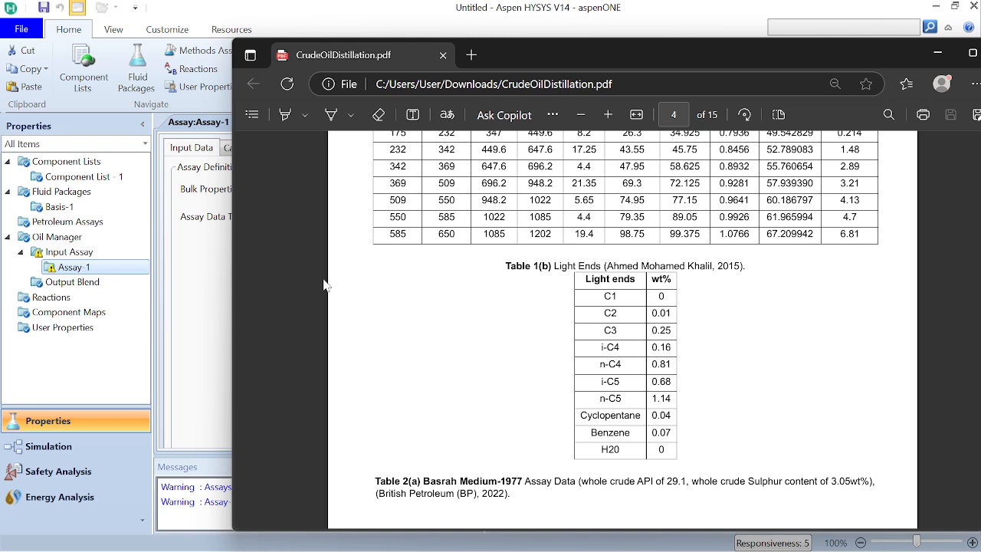
Step: Switch back to Aspen HYSYS and set the new assay's bulk properties to Used
{"action": "left_click", "coordinate": [205, 308]}
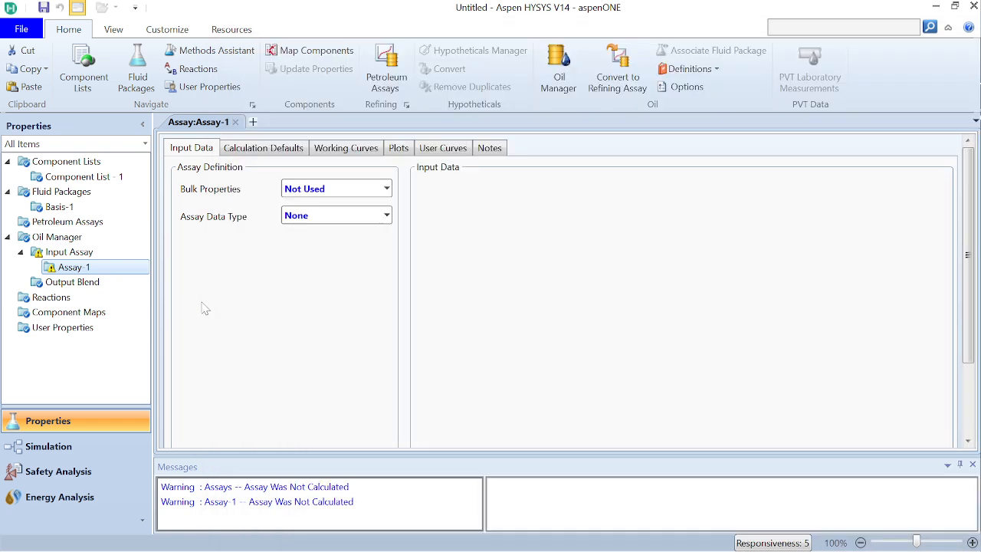
{"action": "left_click", "coordinate": [387, 189]}
{"action": "left_click", "coordinate": [346, 211]}
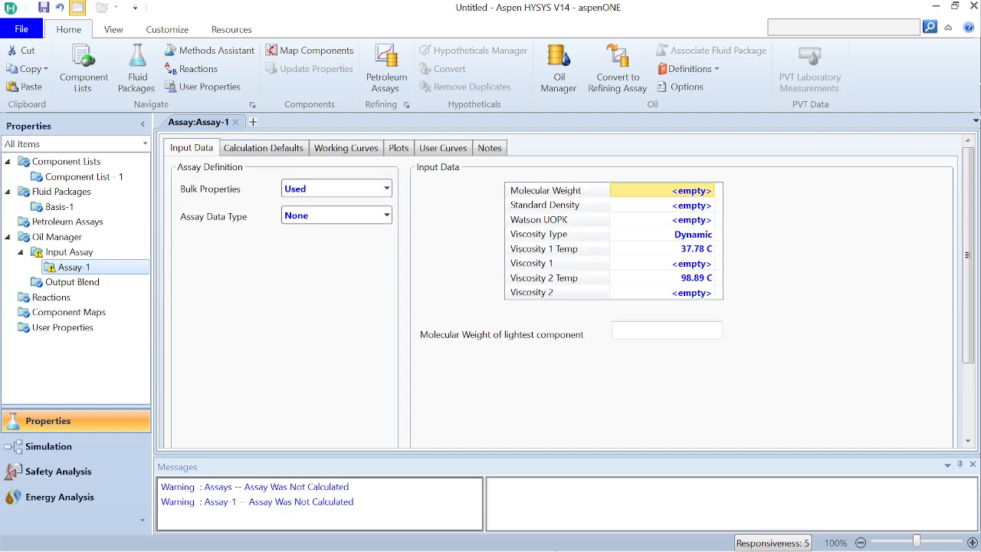
Step: Consult the Basrah Light-2015 assay table in the PDF, and set the assay data type to TBP in Aspen HYSYS
{"action": "mouse_move", "coordinate": [594, 547]}
{"action": "left_click", "coordinate": [625, 535]}
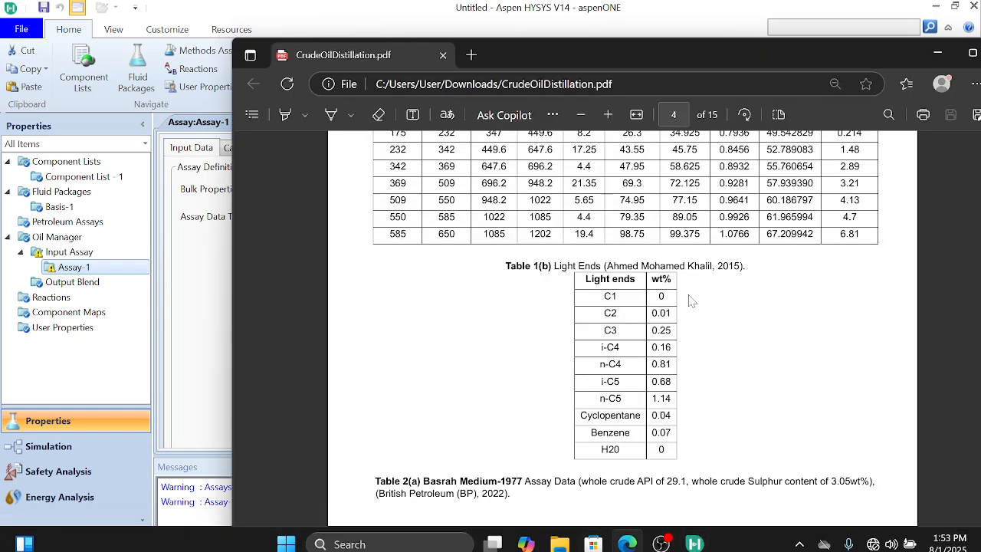
{"action": "scroll", "coordinate": [690, 301], "scroll_direction": "up", "scroll_amount": 5}
{"action": "scroll", "coordinate": [690, 300], "scroll_direction": "down", "scroll_amount": 1}
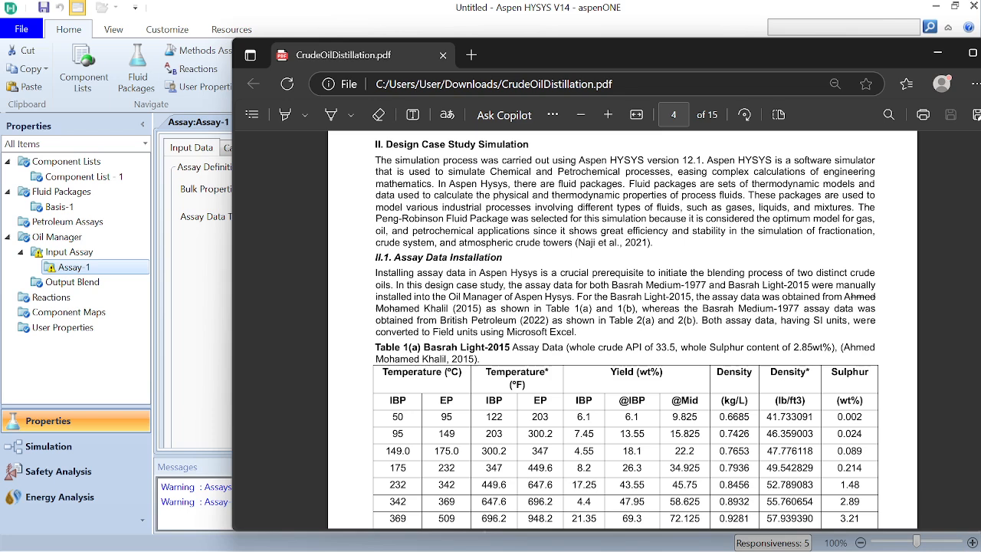
{"action": "left_click", "coordinate": [223, 326]}
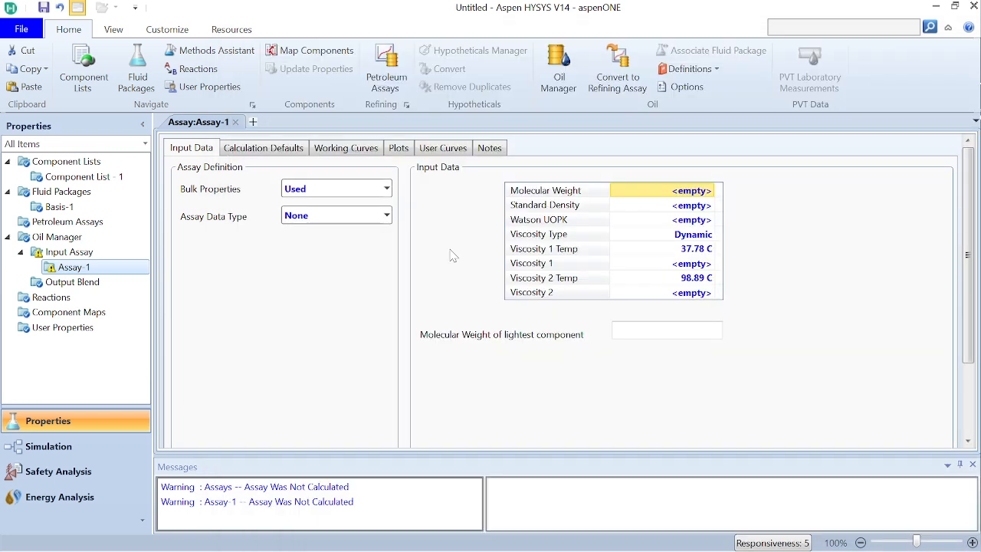
{"action": "left_click", "coordinate": [387, 188]}
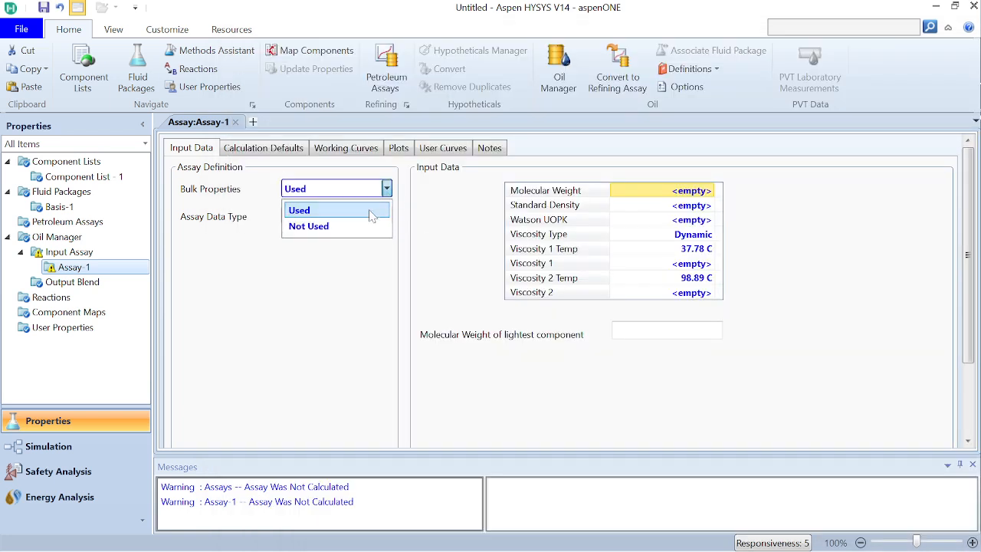
{"action": "left_click", "coordinate": [383, 210]}
{"action": "left_click", "coordinate": [387, 215]}
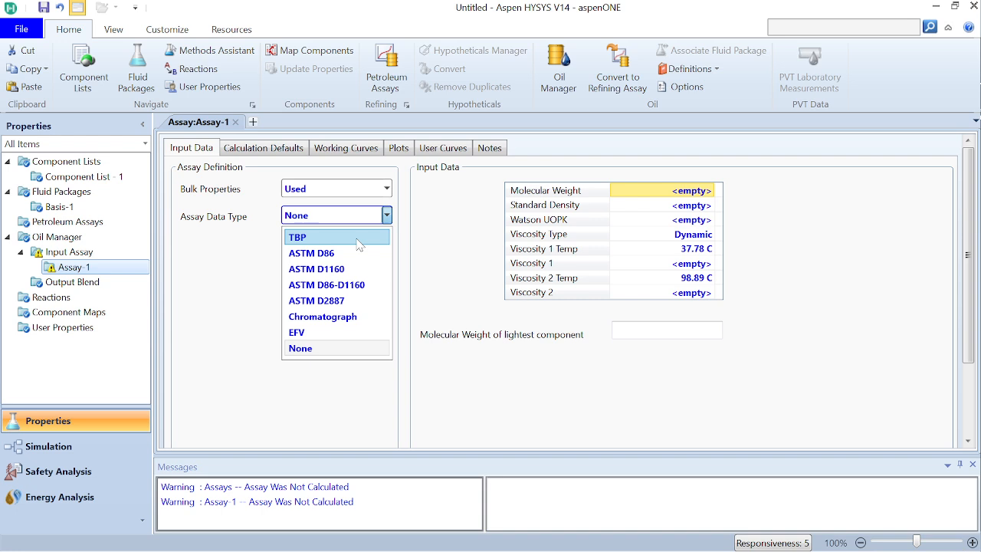
{"action": "left_click", "coordinate": [359, 238]}
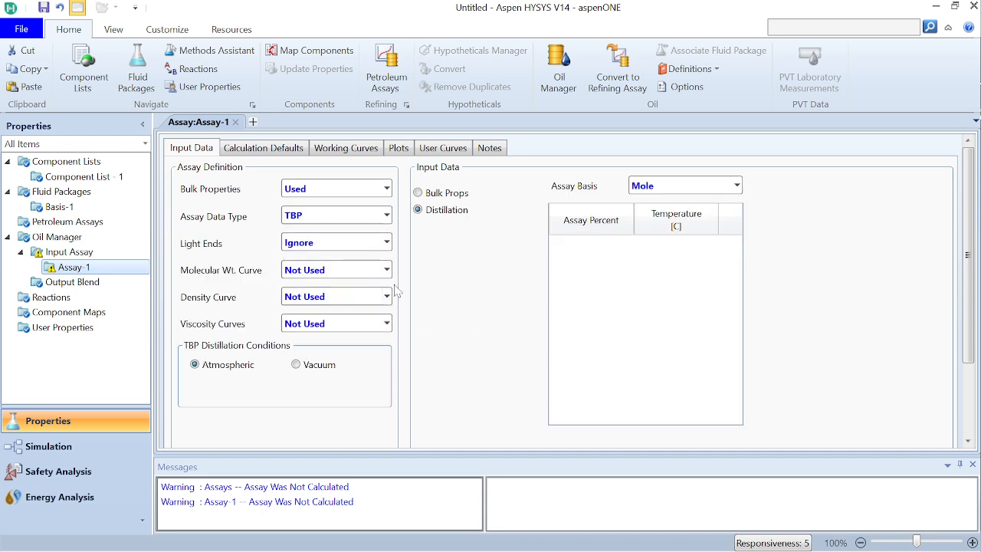
{"action": "left_click", "coordinate": [387, 270]}
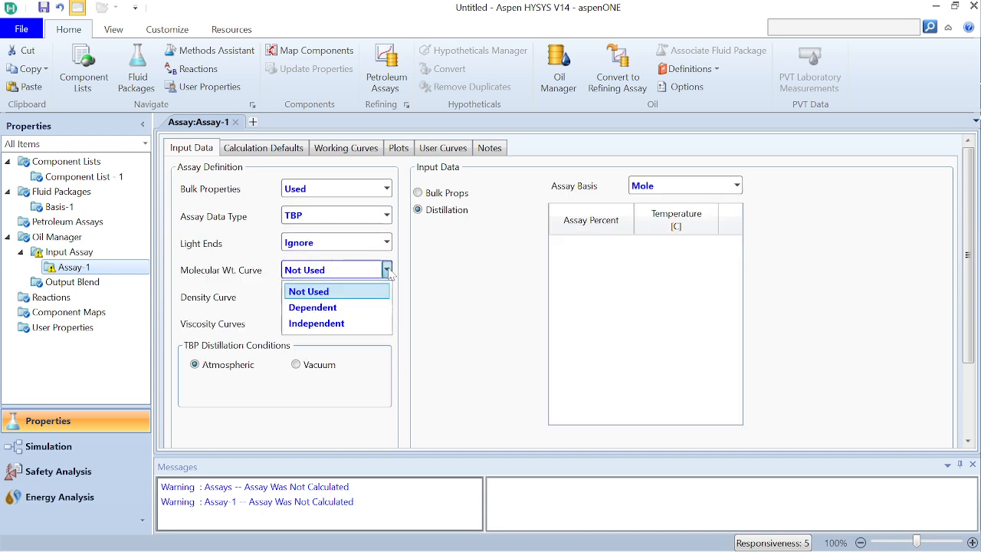
{"action": "left_click", "coordinate": [364, 308]}
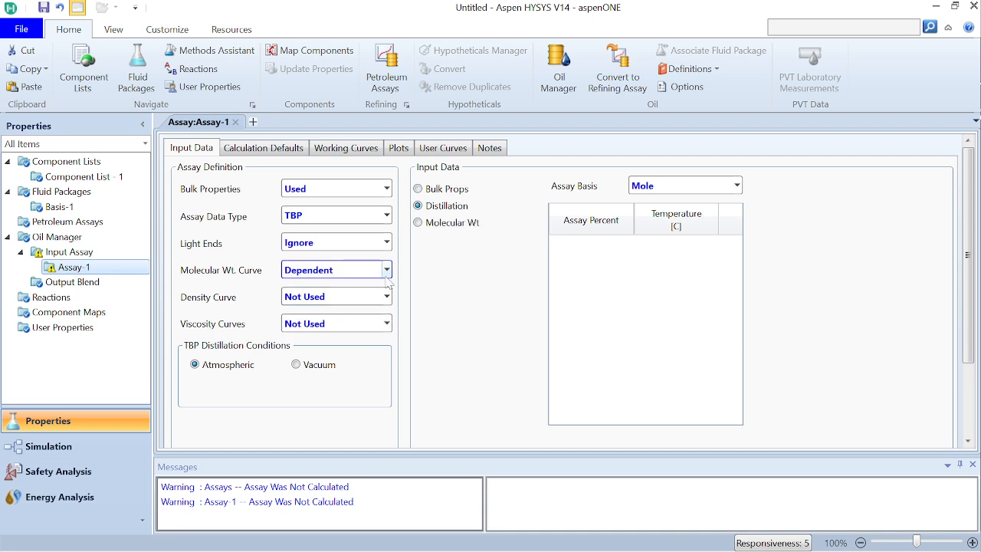
{"action": "left_click", "coordinate": [387, 272]}
{"action": "left_click", "coordinate": [310, 291]}
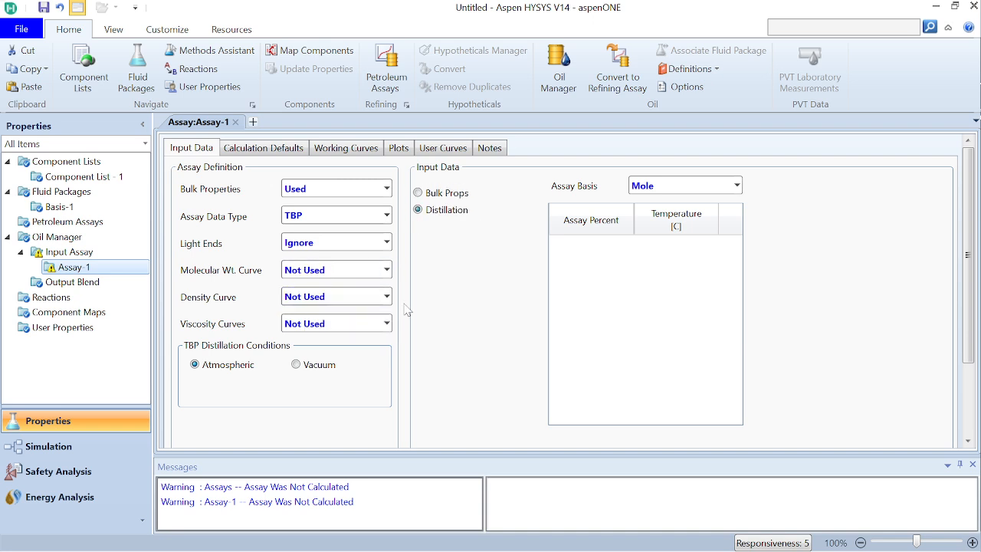
Step: Set the assay's density curve to Independent
{"action": "left_click", "coordinate": [383, 300]}
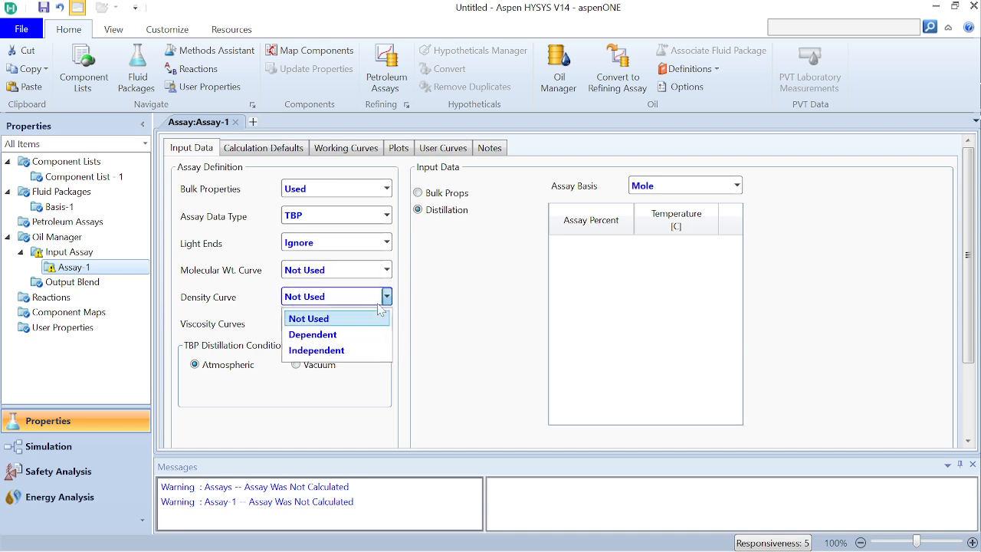
{"action": "left_click", "coordinate": [354, 351]}
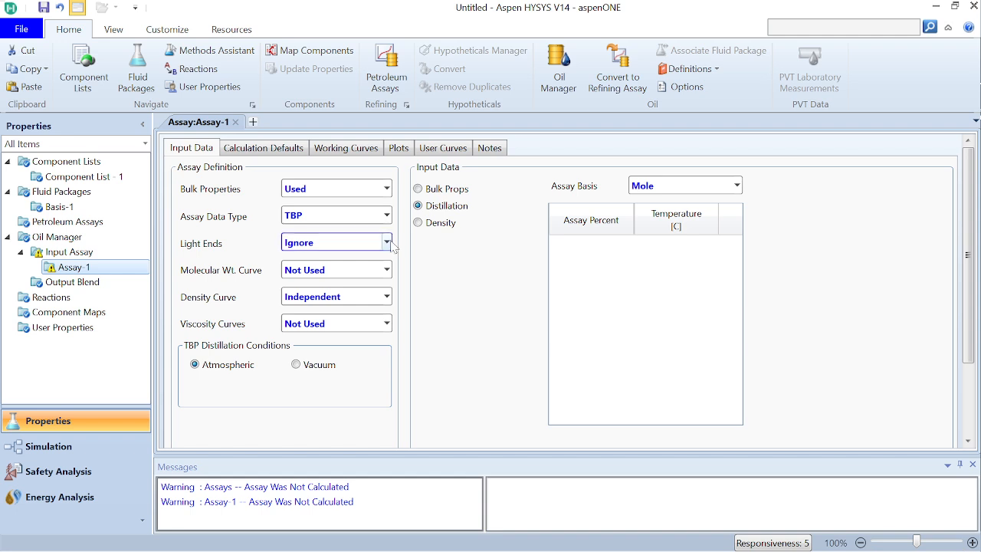
Step: Set the assay's light ends to Input Composition and the distillation assay basis to Mass
{"action": "left_click", "coordinate": [388, 243]}
{"action": "left_click", "coordinate": [354, 278]}
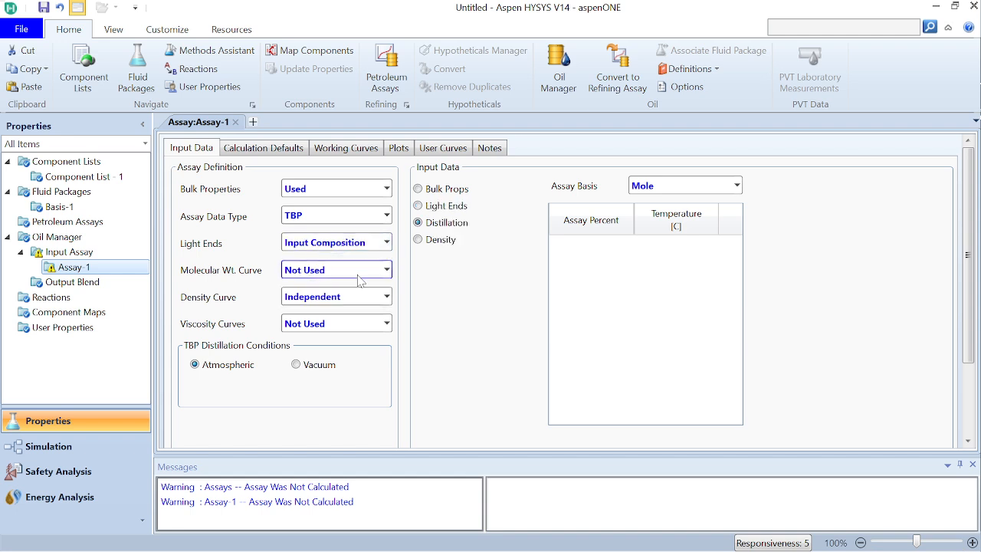
{"action": "left_click", "coordinate": [736, 185]}
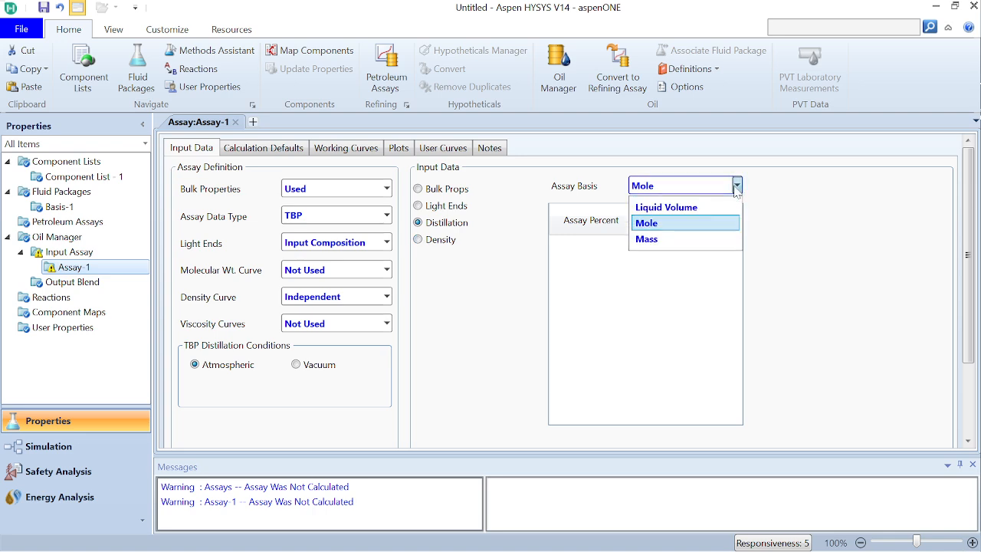
{"action": "left_click", "coordinate": [687, 239]}
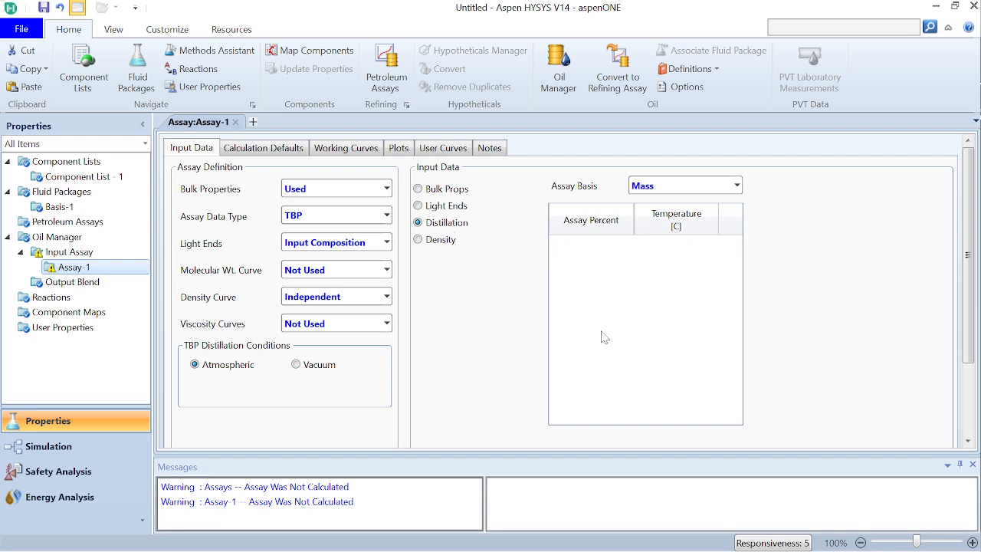
{"action": "scroll", "coordinate": [972, 404], "scroll_direction": "down", "scroll_amount": 3}
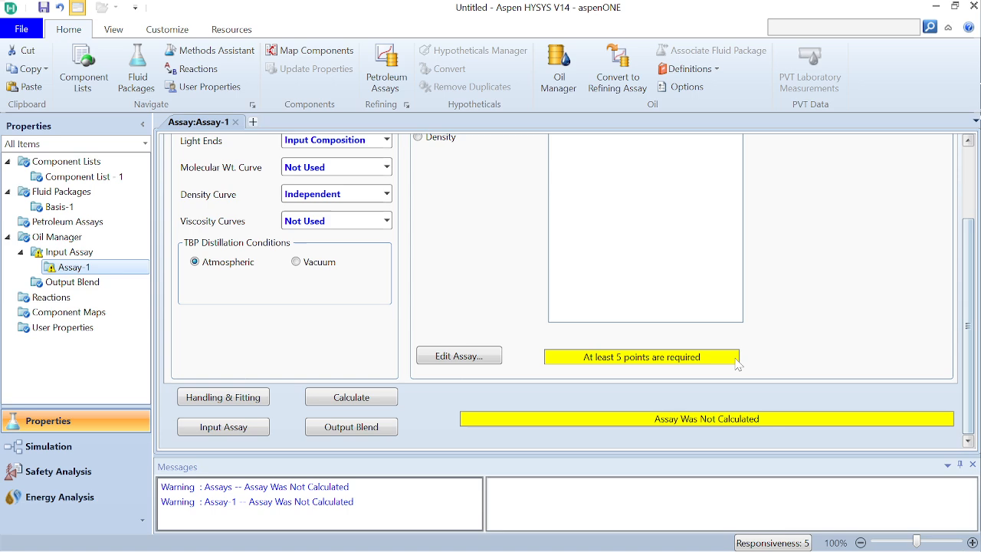
{"action": "left_click", "coordinate": [477, 356]}
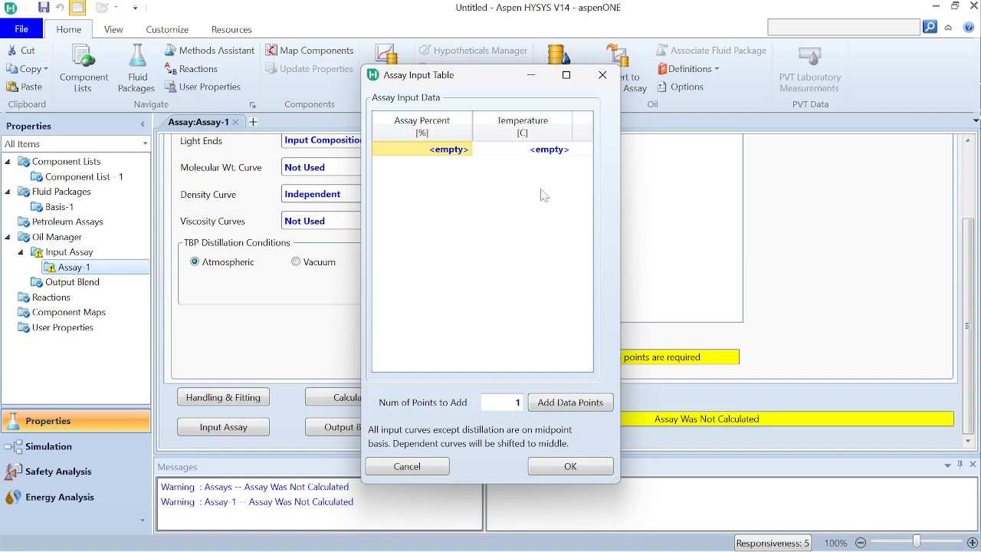
{"action": "left_click", "coordinate": [542, 79]}
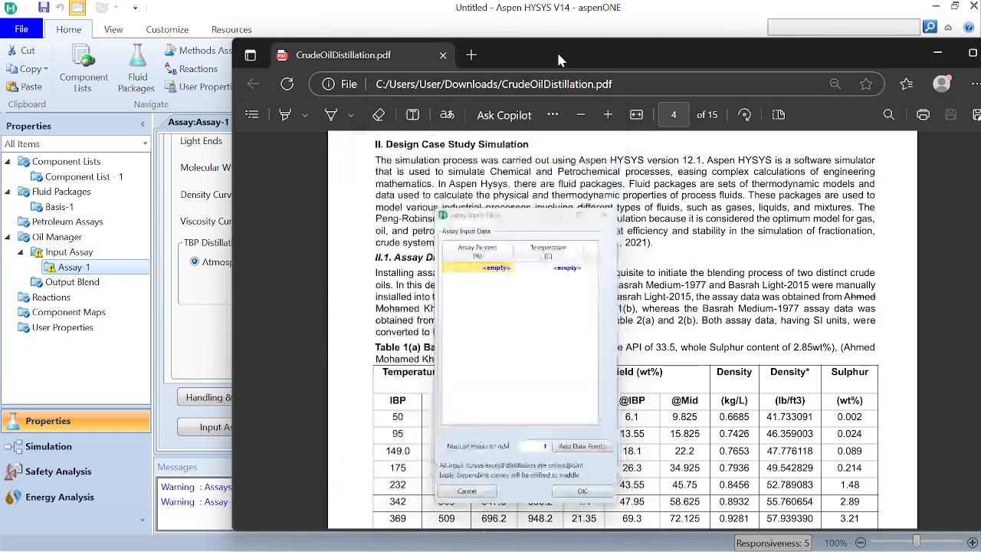
{"action": "left_click", "coordinate": [654, 7]}
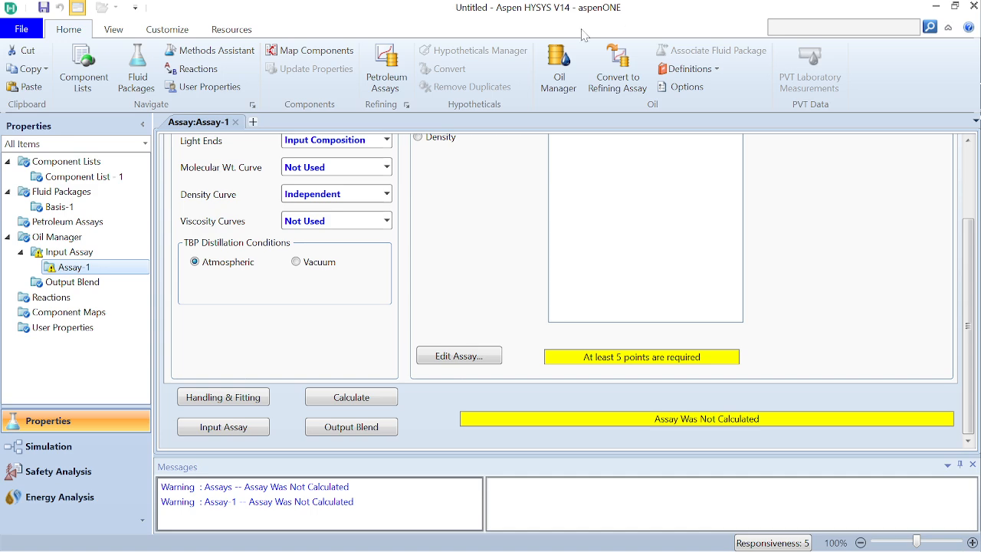
{"action": "mouse_move", "coordinate": [590, 548]}
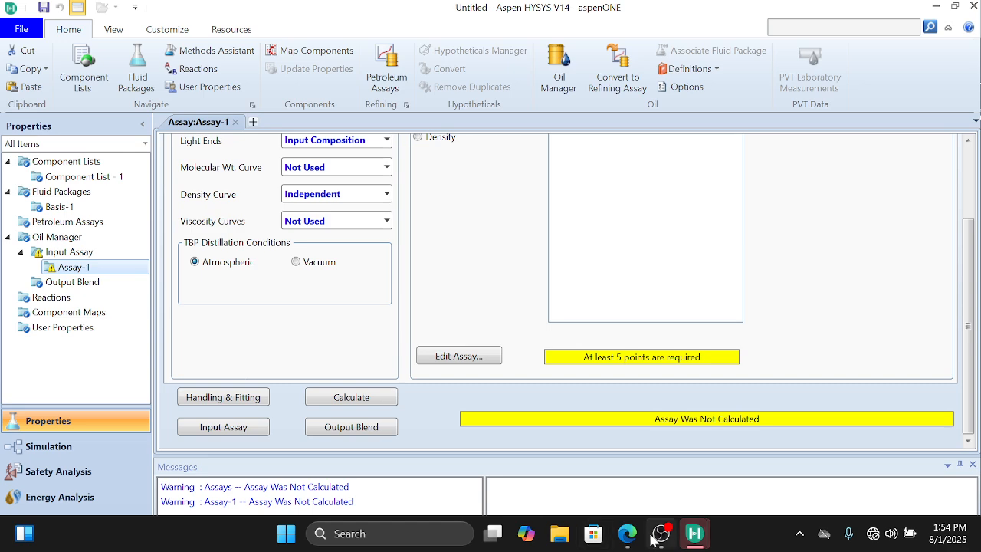
{"action": "mouse_move", "coordinate": [693, 534]}
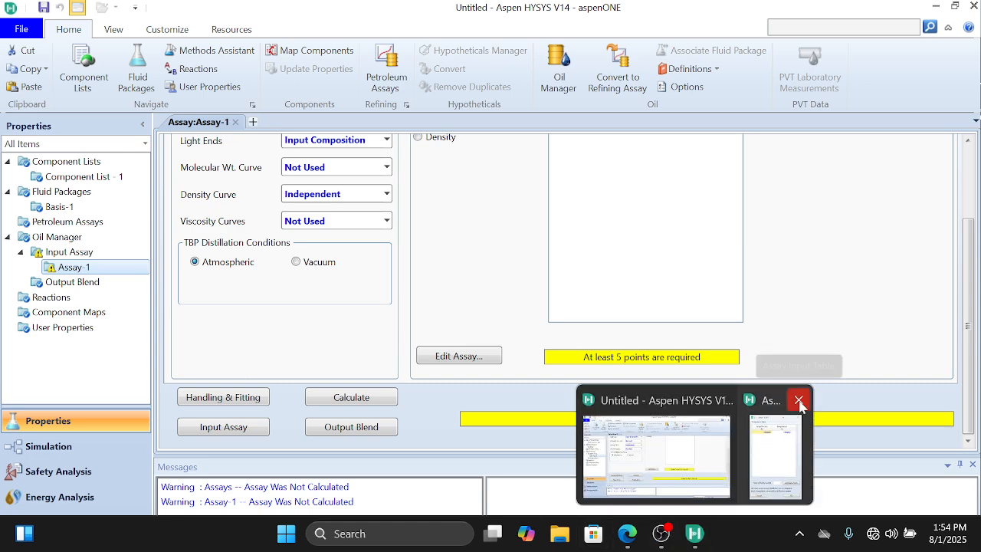
{"action": "left_click", "coordinate": [799, 400]}
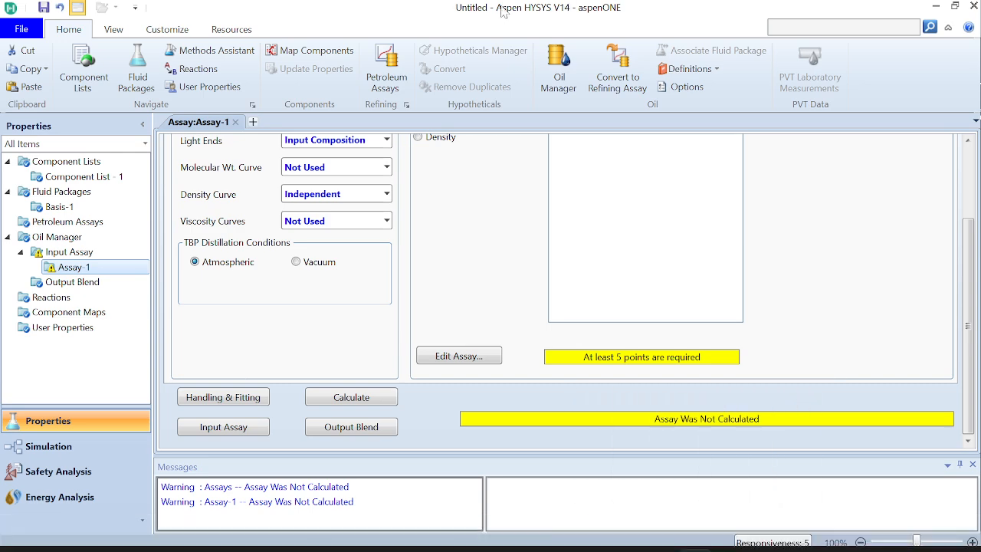
Step: Arrange Aspen HYSYS and CrudeOilDistillation.pdf side by side with Table 1(a) in view, giving HYSYS slightly more width
{"action": "left_click_drag", "start_coordinate": [500, 6], "coordinate": [429, 61]}
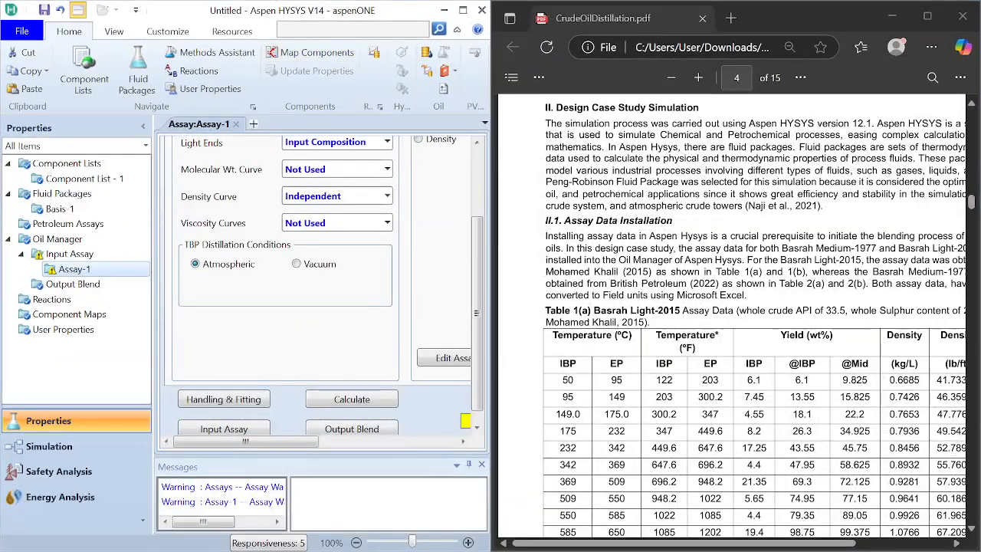
{"action": "scroll", "coordinate": [506, 295], "scroll_direction": "down", "scroll_amount": 2}
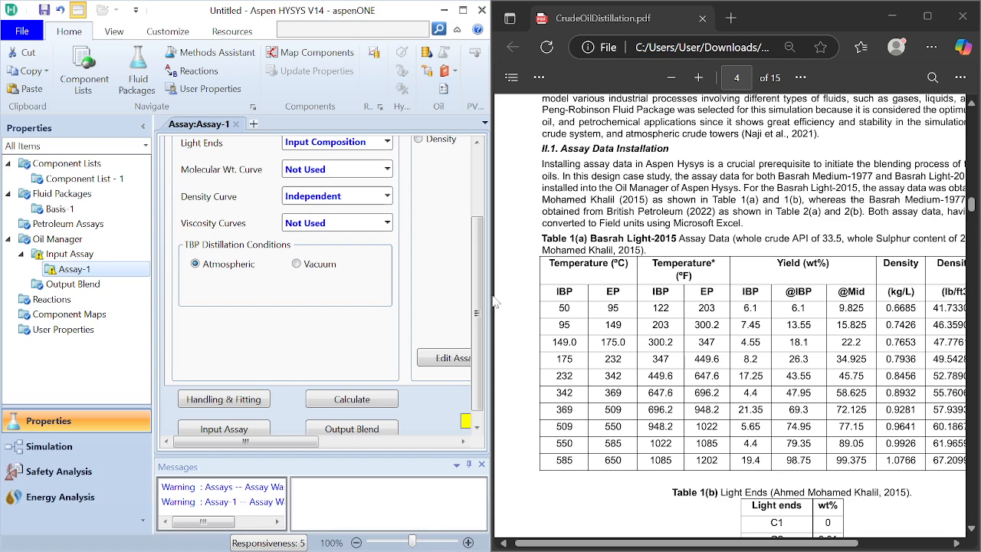
{"action": "left_click_drag", "start_coordinate": [495, 290], "coordinate": [535, 295]}
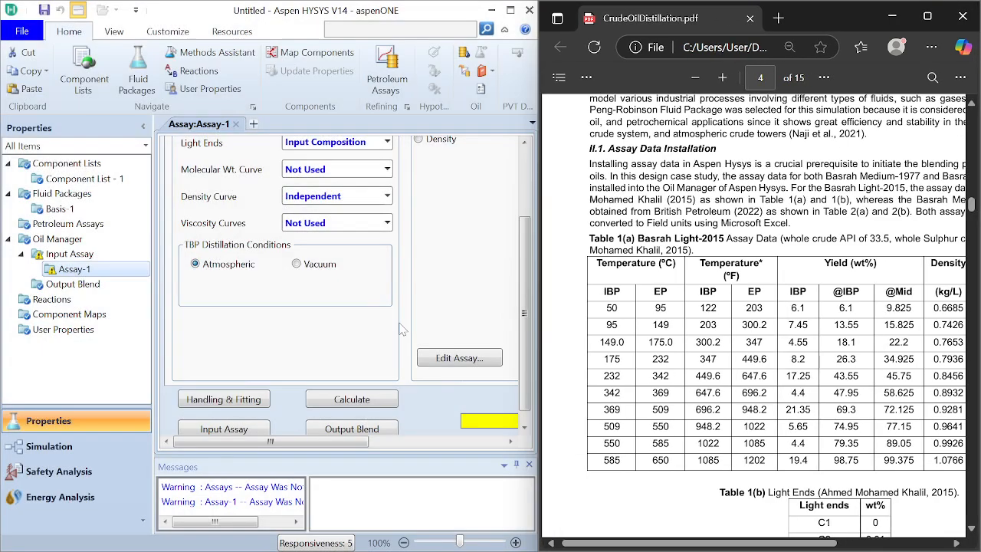
Step: Open the assay input table for the distillation data of Assay-1
{"action": "left_click", "coordinate": [509, 441]}
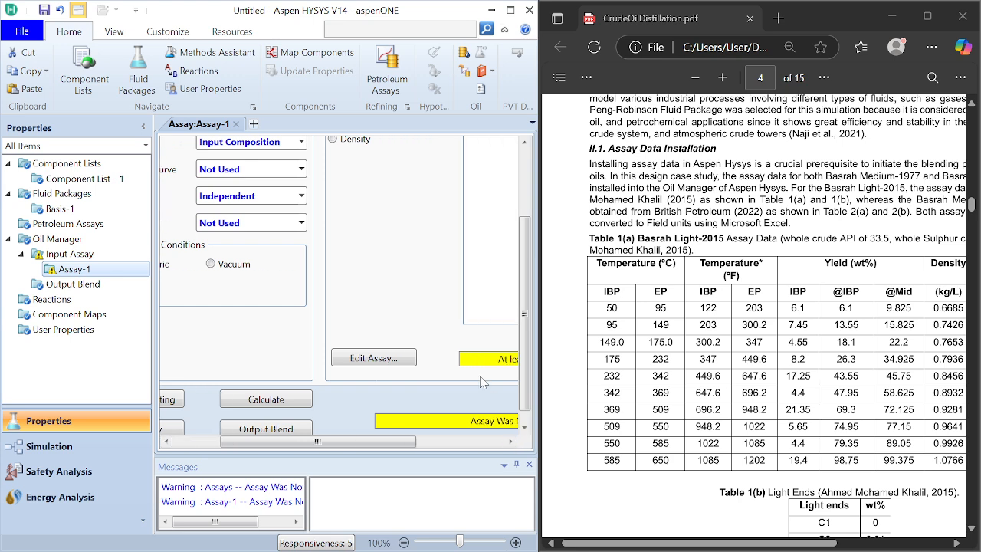
{"action": "left_click", "coordinate": [492, 443]}
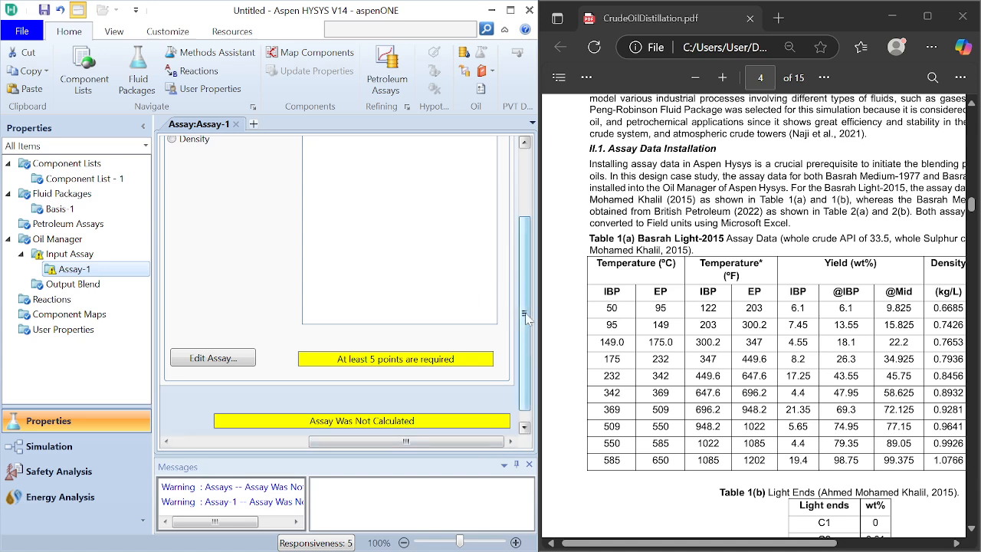
{"action": "mouse_move", "coordinate": [524, 316]}
{"action": "left_mouse_down"}
{"action": "mouse_move", "coordinate": [518, 263]}
{"action": "mouse_move", "coordinate": [518, 302]}
{"action": "left_mouse_up"}
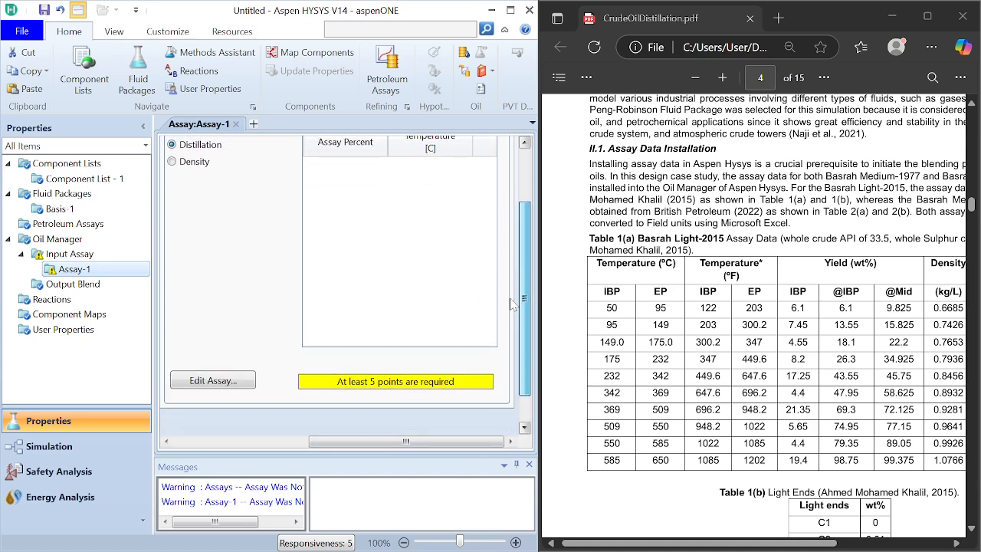
{"action": "left_click", "coordinate": [215, 380]}
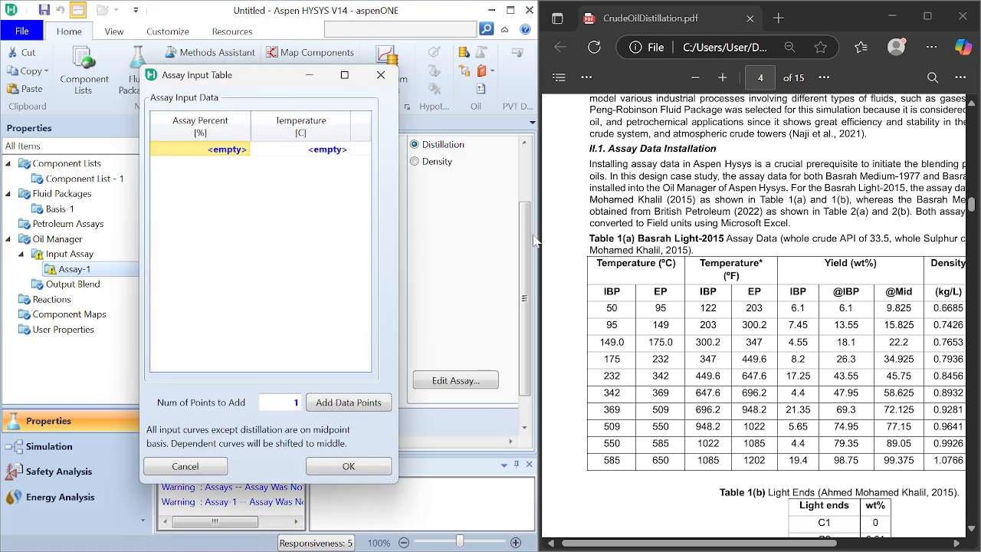
Step: Try to enter 6.1 as the first assay percent in the distillation table
{"action": "left_click", "coordinate": [223, 150]}
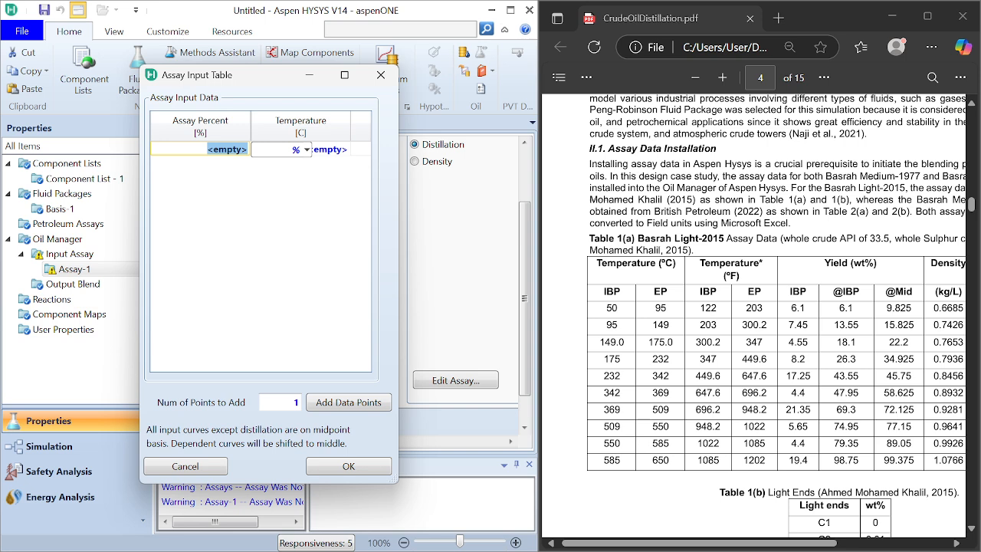
{"action": "left_click", "coordinate": [209, 150]}
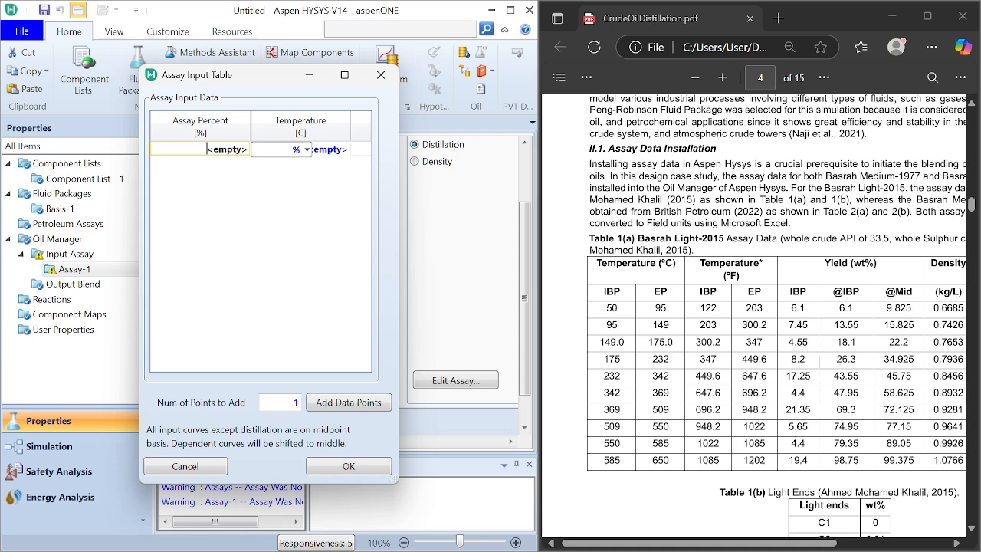
{"action": "type", "text": "6.1"}
{"action": "key", "text": "Return"}
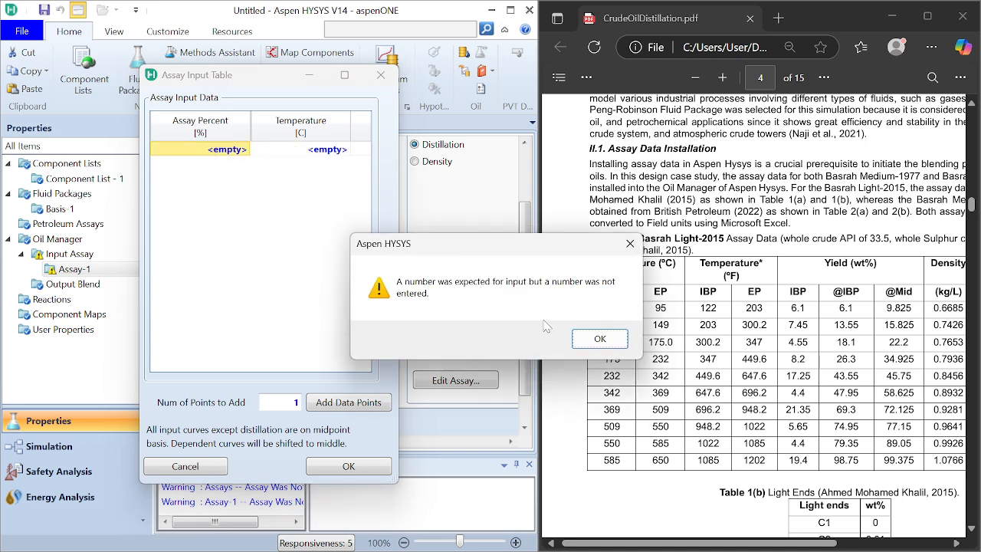
{"action": "left_click", "coordinate": [601, 338]}
{"action": "left_click", "coordinate": [240, 149]}
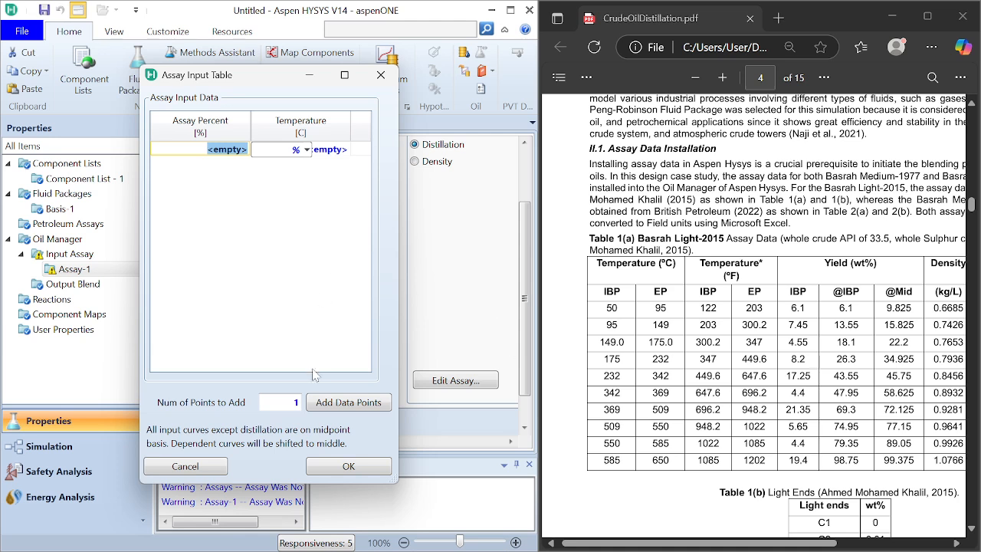
Step: Add 9 more data points to the assay input table
{"action": "left_click", "coordinate": [294, 403]}
{"action": "key", "text": "BackSpace"}
{"action": "type", "text": "9"}
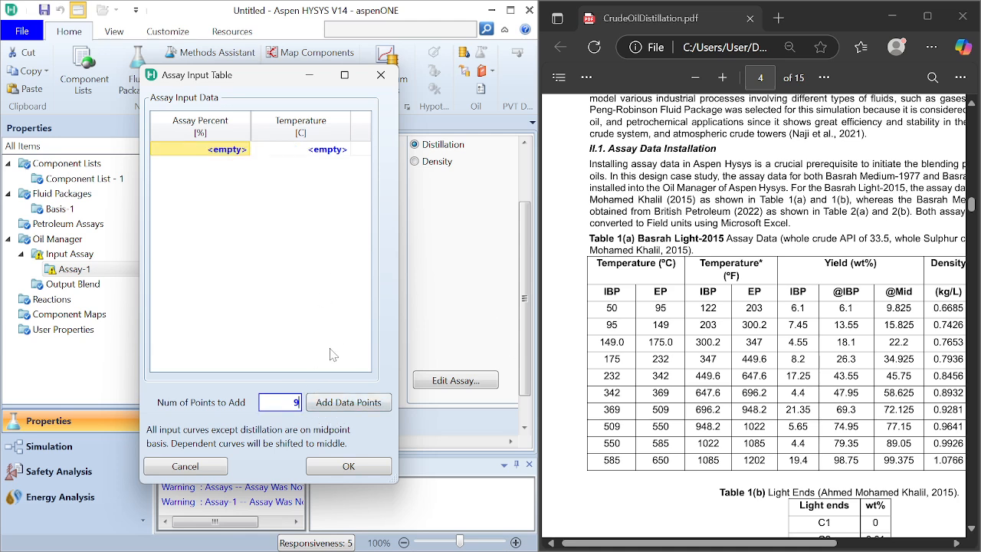
{"action": "left_click", "coordinate": [337, 404]}
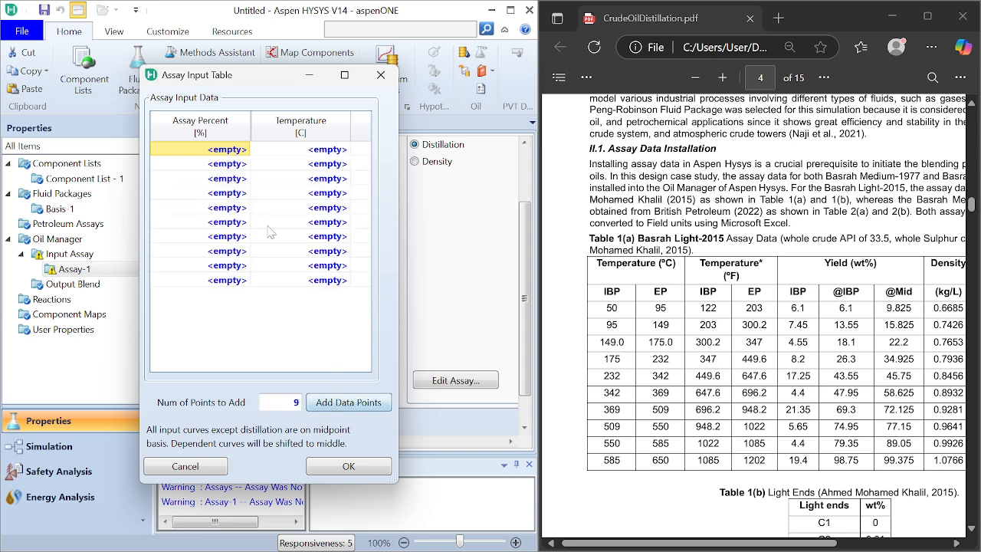
{"action": "left_click", "coordinate": [228, 150]}
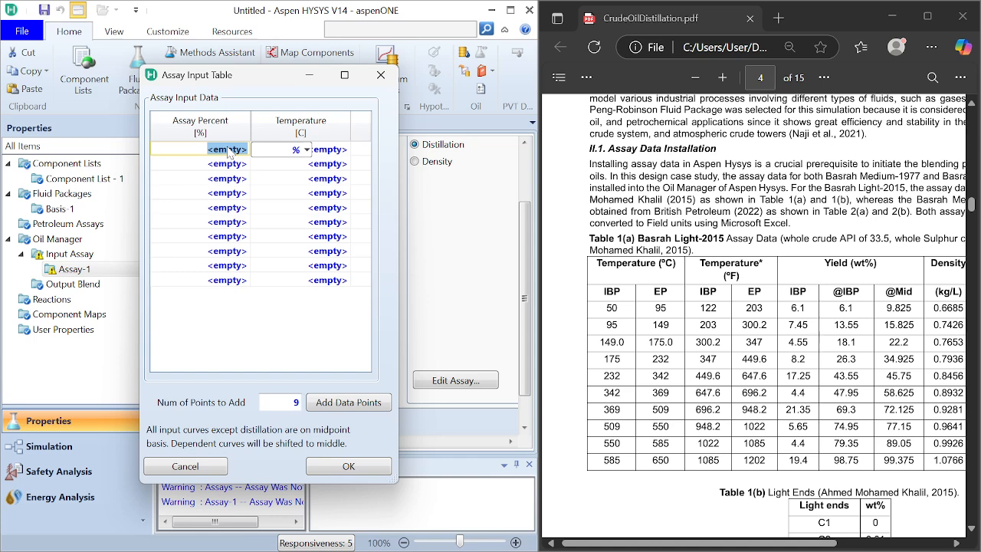
{"action": "type", "text": "6.1"}
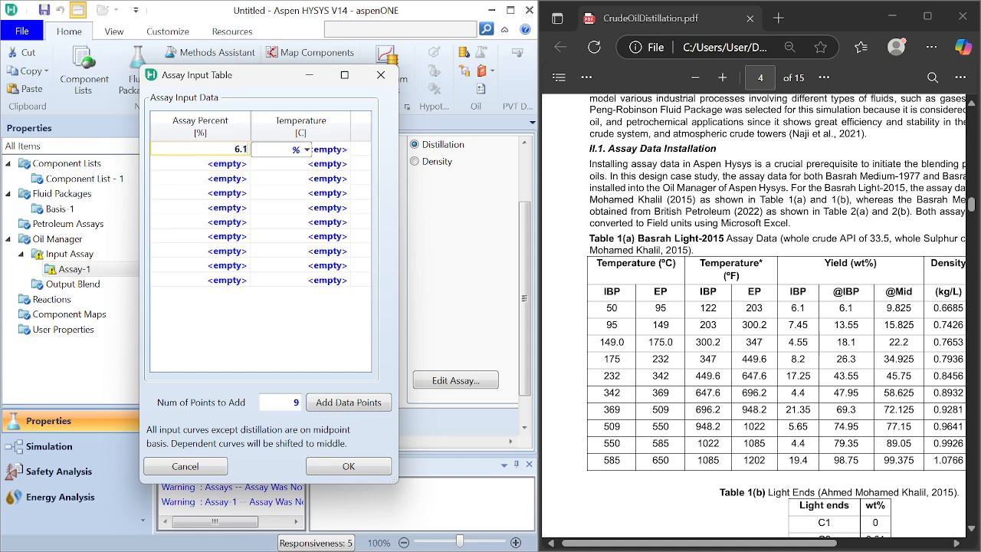
{"action": "key", "text": "Return"}
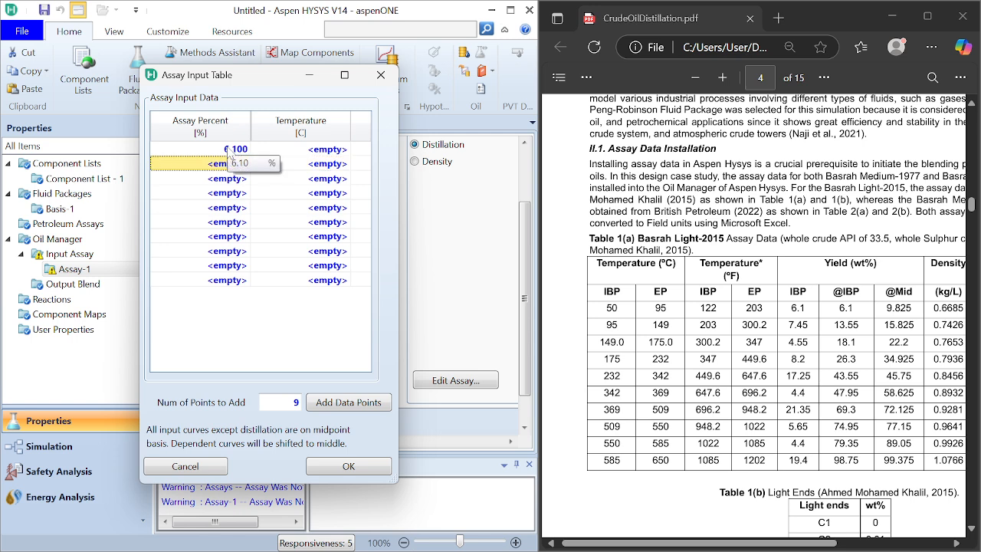
{"action": "type", "text": "1"}
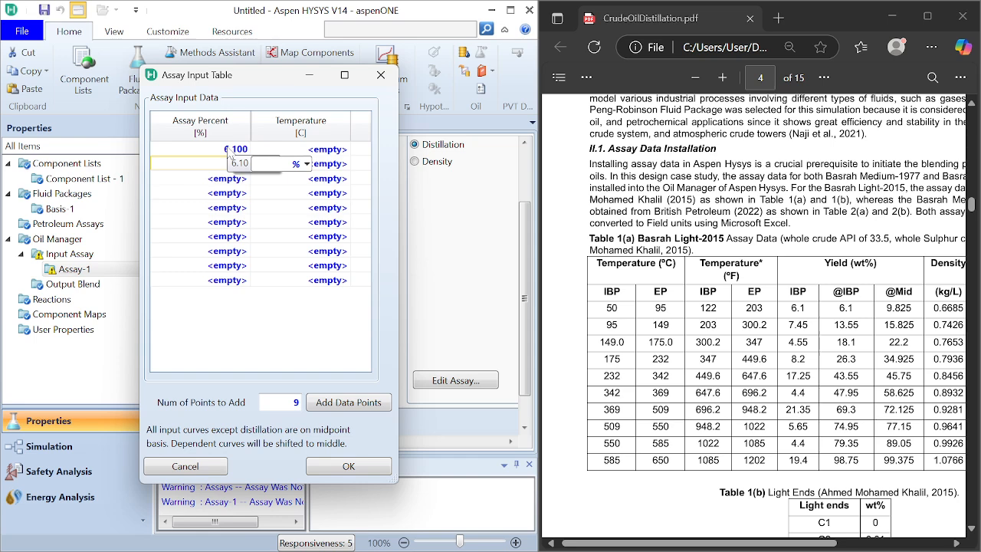
{"action": "type", "text": "3.55"}
{"action": "key", "text": "Return"}
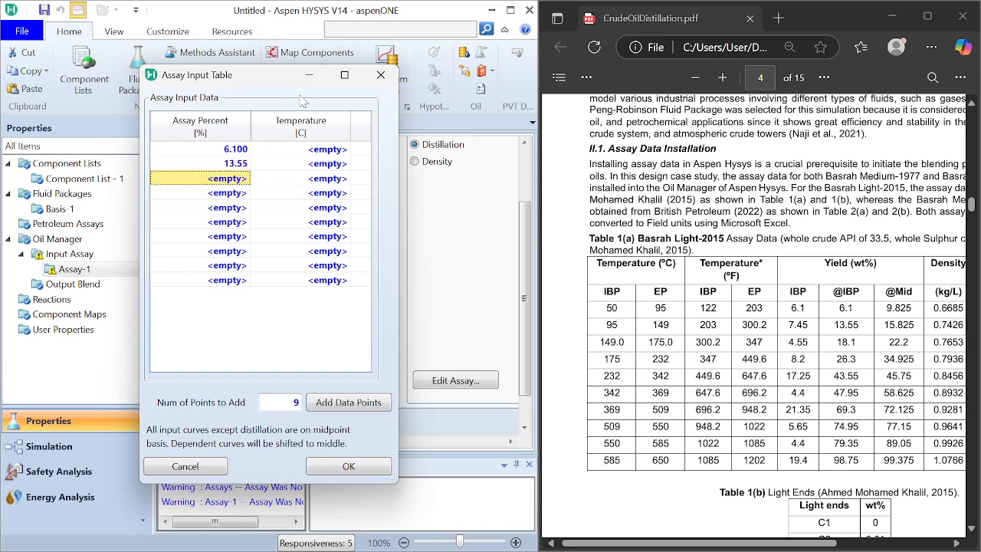
{"action": "type", "text": "18.1"}
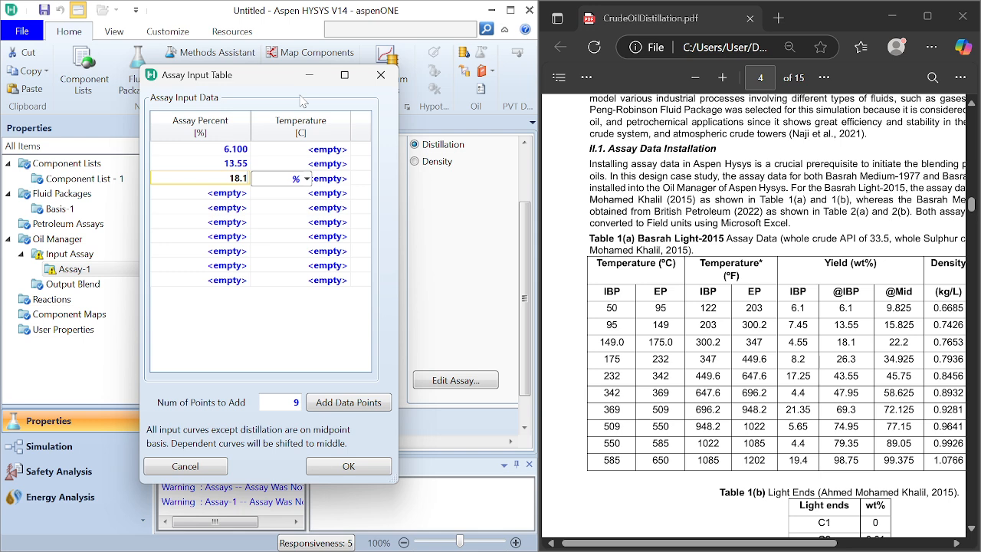
{"action": "key", "text": "Return"}
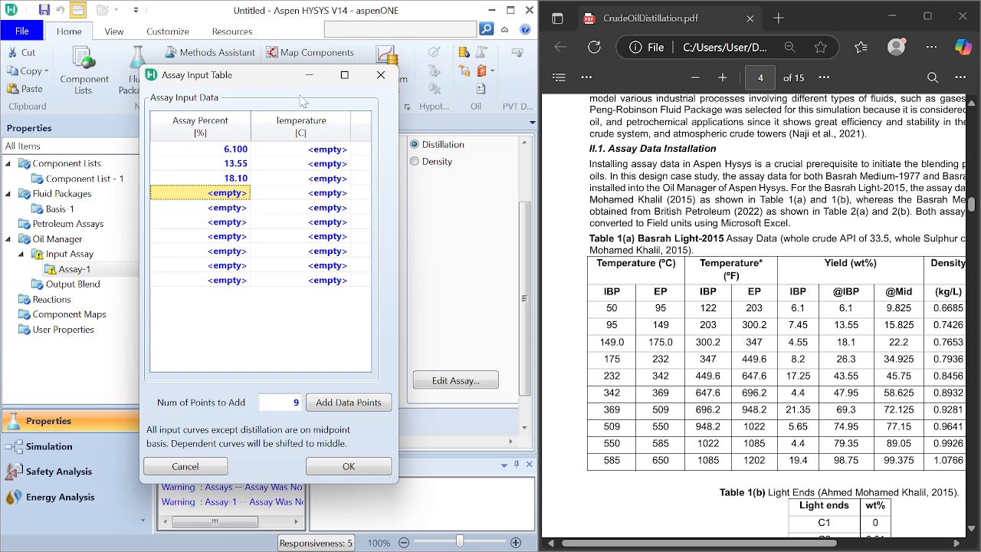
{"action": "type", "text": "26."}
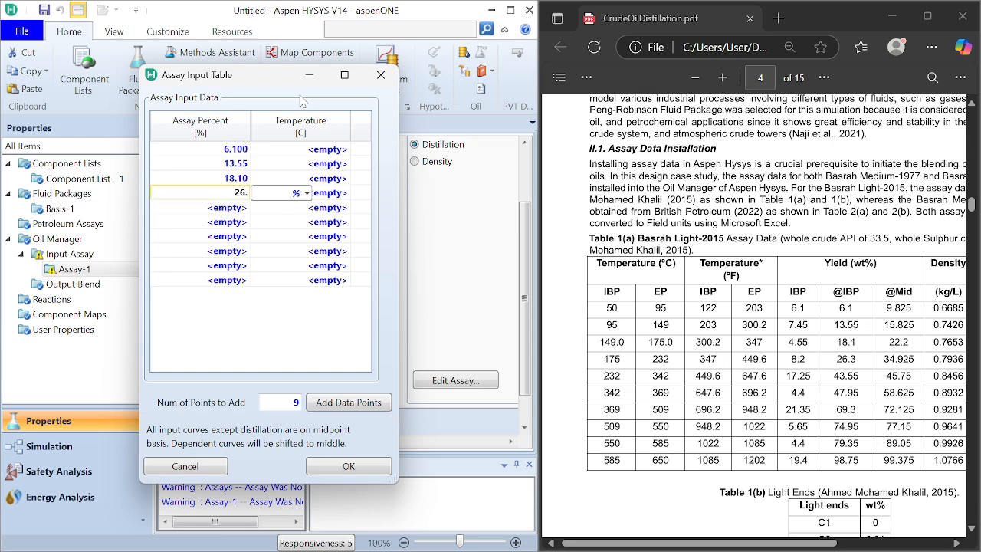
{"action": "type", "text": "3"}
{"action": "key", "text": "Return"}
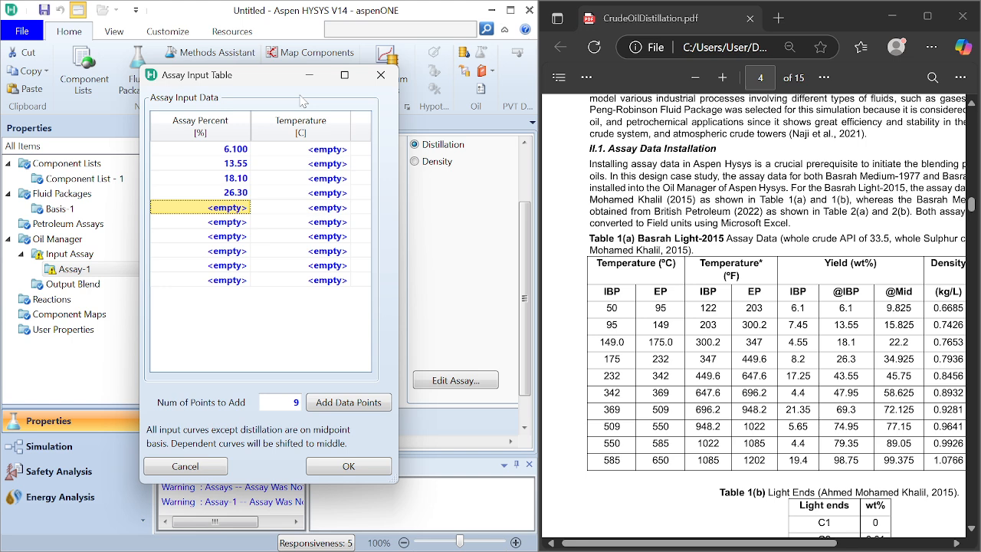
{"action": "type", "text": "43"}
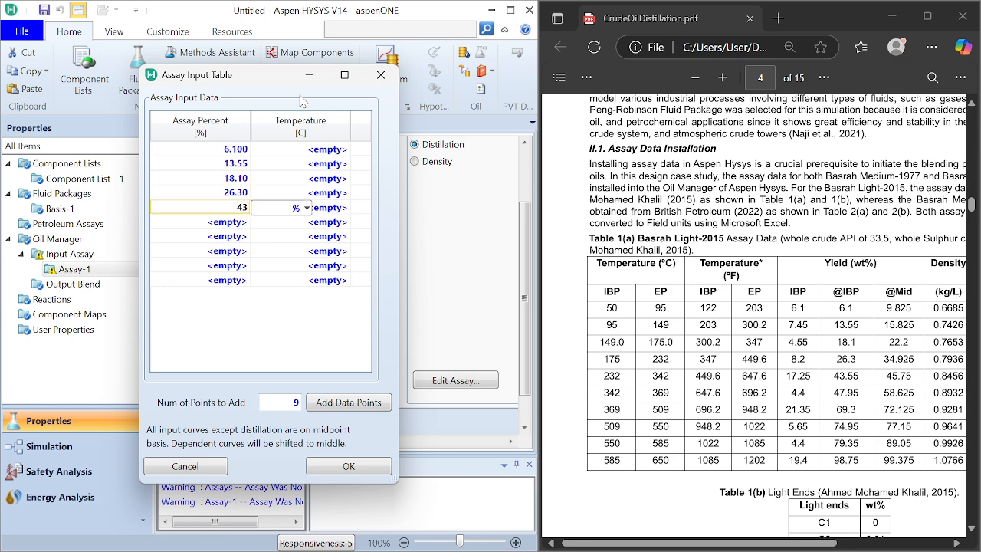
{"action": "type", "text": ".55"}
{"action": "key", "text": "Return"}
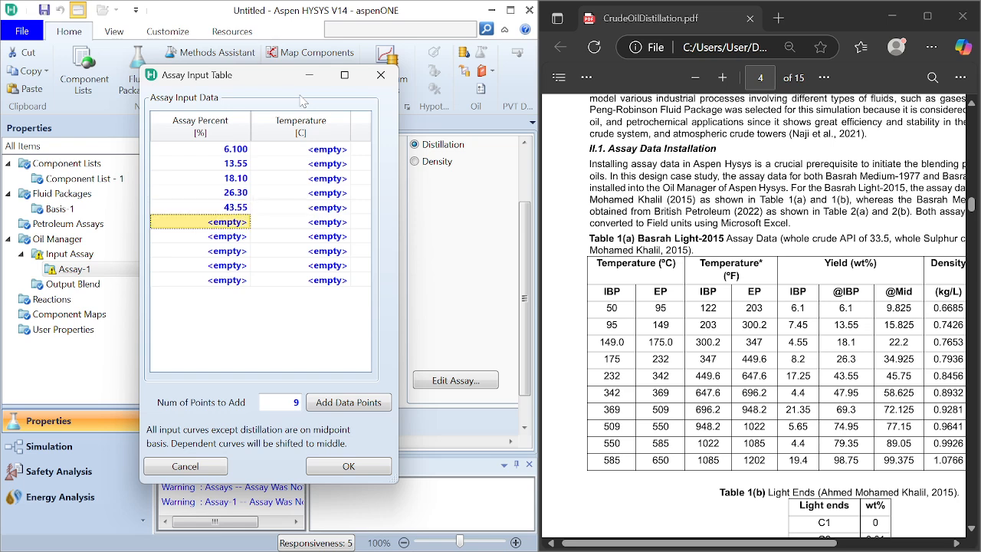
{"action": "type", "text": "47"}
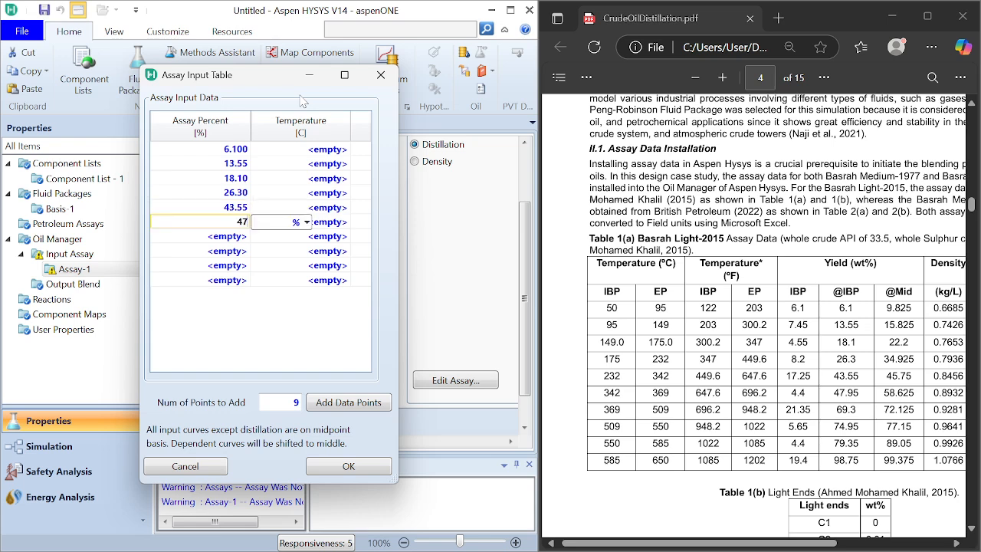
{"action": "type", "text": ".95"}
{"action": "key", "text": "Return"}
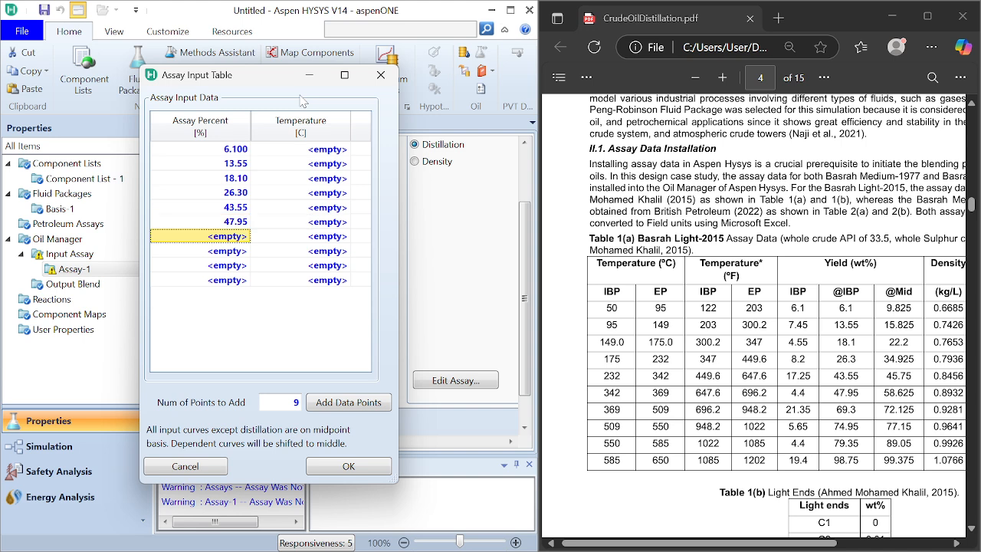
{"action": "type", "text": "69.3"}
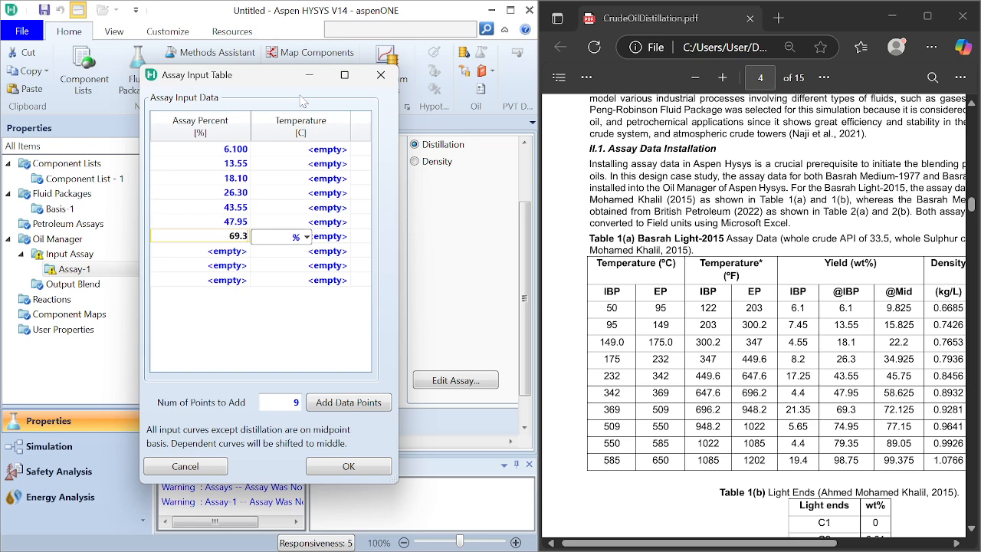
{"action": "key", "text": "Return"}
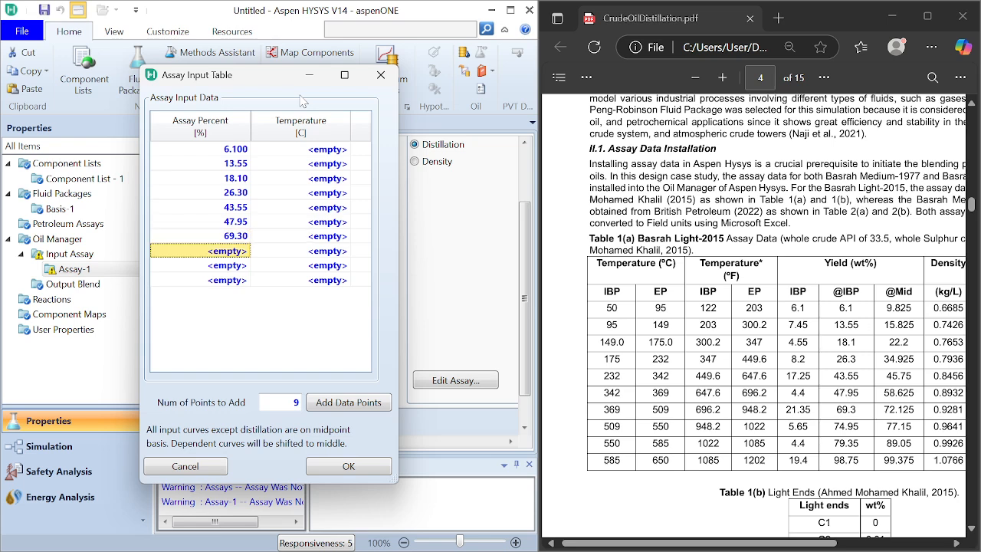
{"action": "type", "text": "74"}
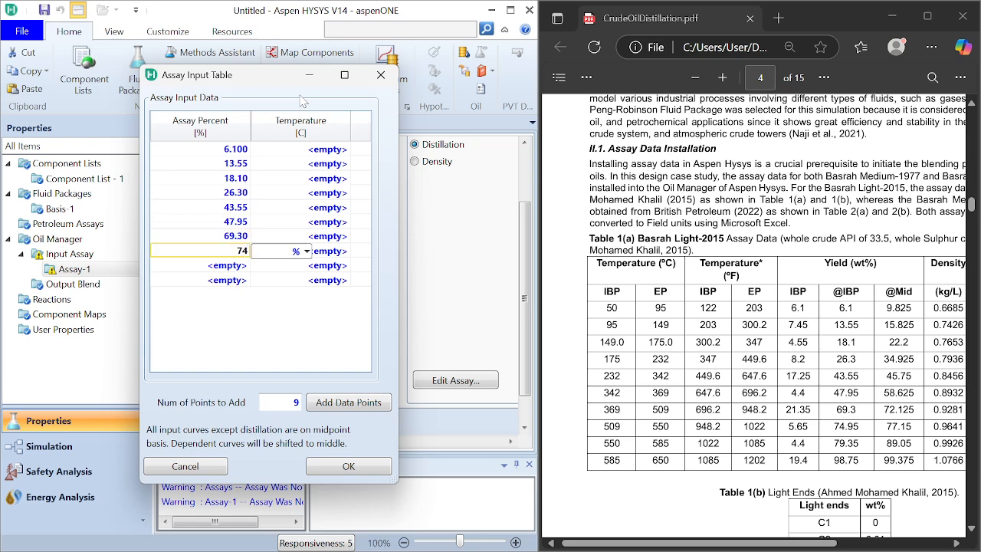
{"action": "type", "text": ".95"}
{"action": "key", "text": "Return"}
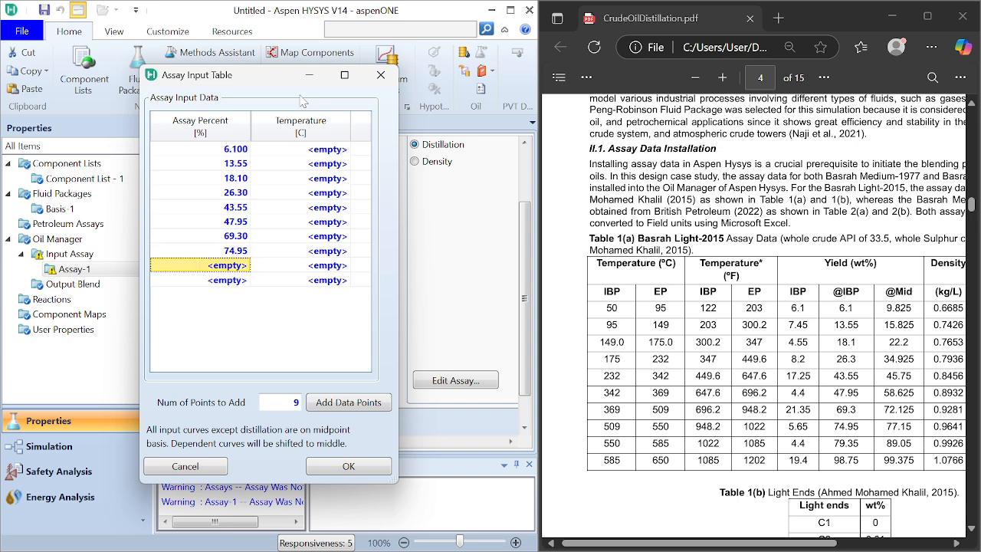
{"action": "type", "text": "79."}
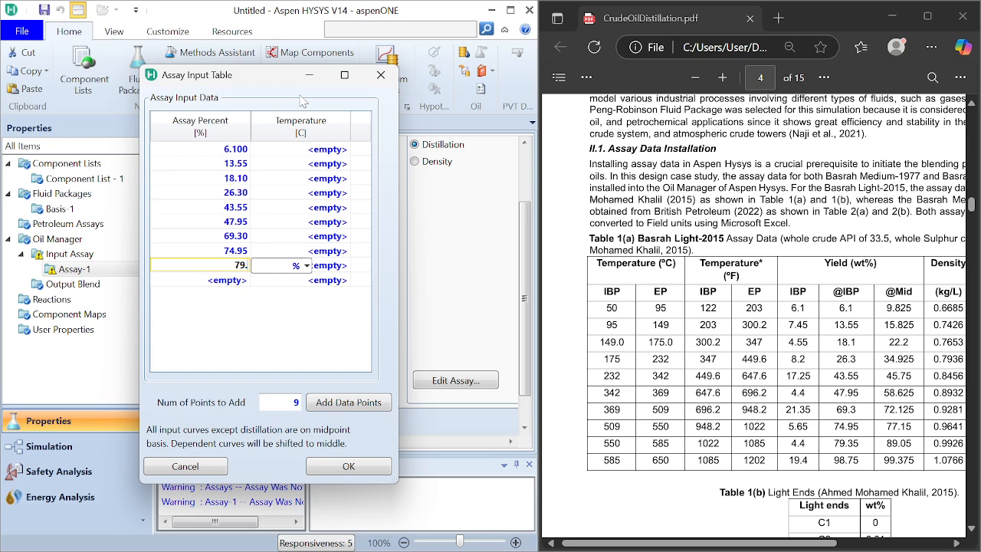
{"action": "type", "text": "35"}
{"action": "key", "text": "Return"}
{"action": "type", "text": "98"}
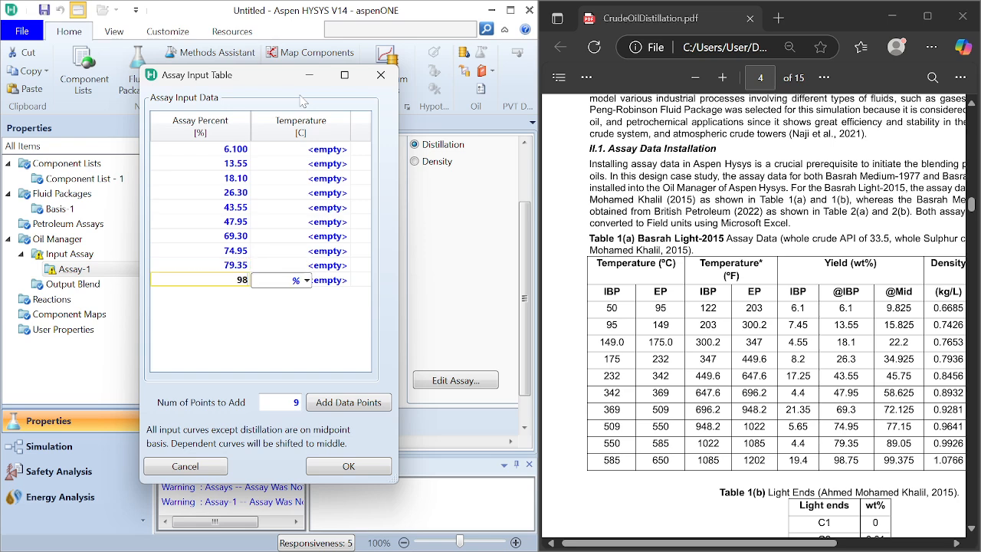
{"action": "type", "text": ".75"}
{"action": "key", "text": "Return"}
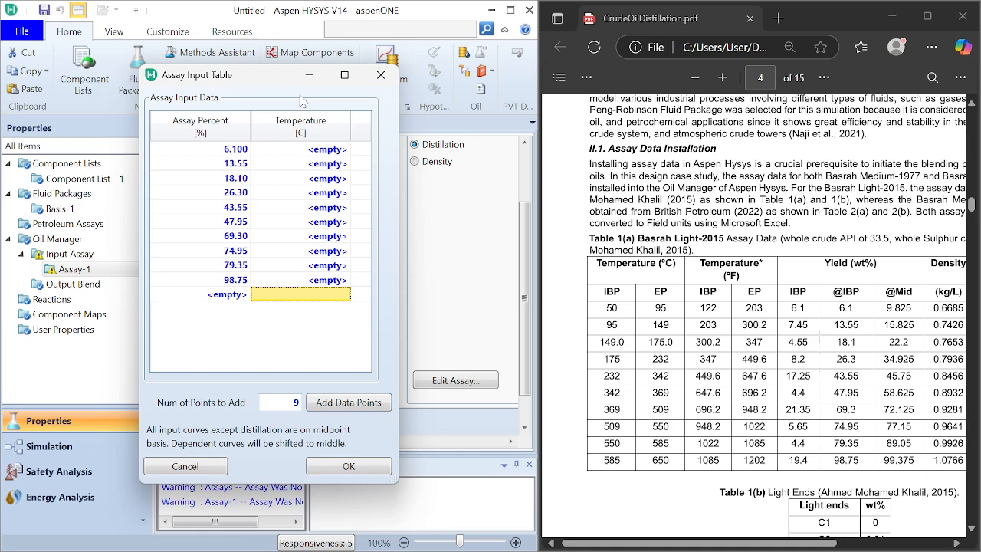
Step: Enter the first five distillation temperatures from the IBP °C column, starting at the 6.1 percent row: 50, 95, 149, 175 and 232
{"action": "left_click", "coordinate": [327, 150]}
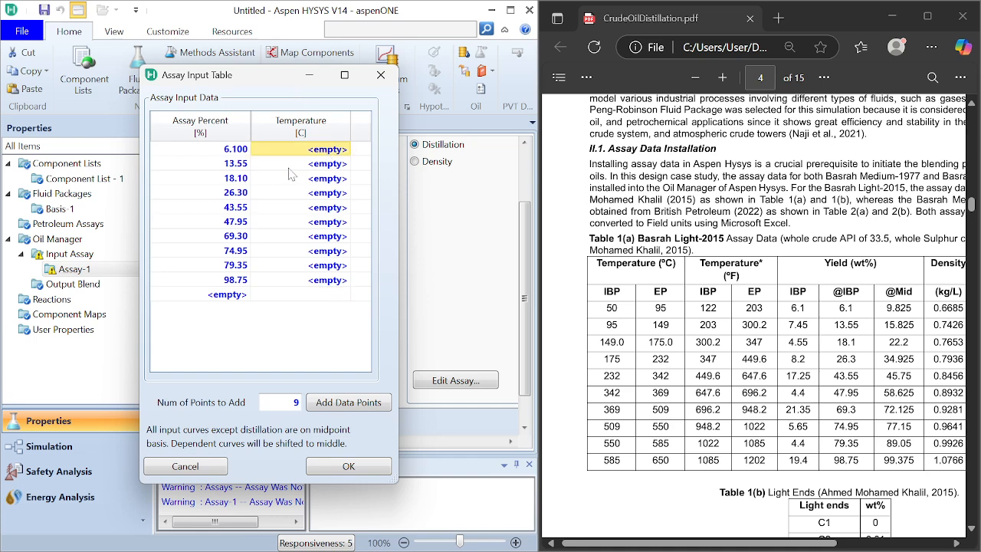
{"action": "type", "text": "50"}
{"action": "key", "text": "Return"}
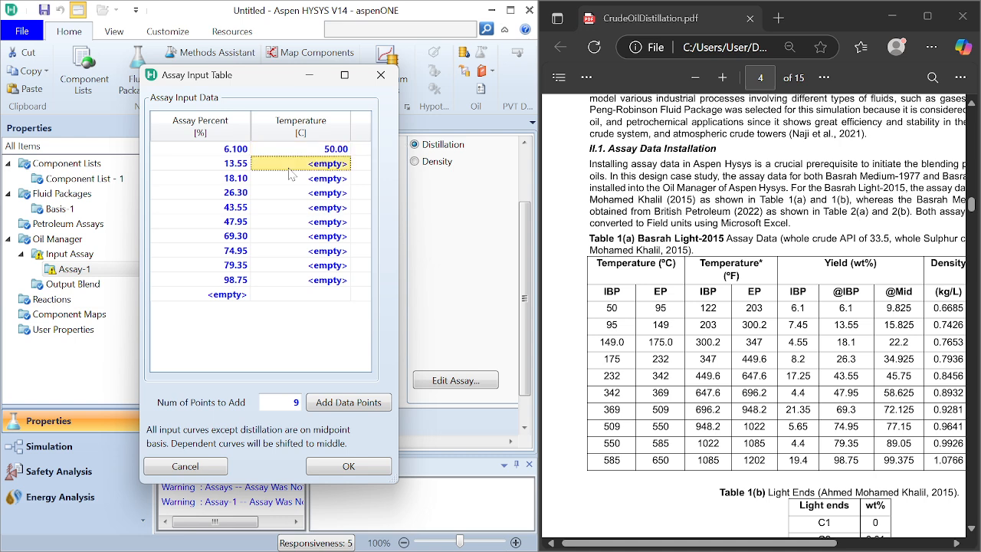
{"action": "type", "text": "95"}
{"action": "key", "text": "Return"}
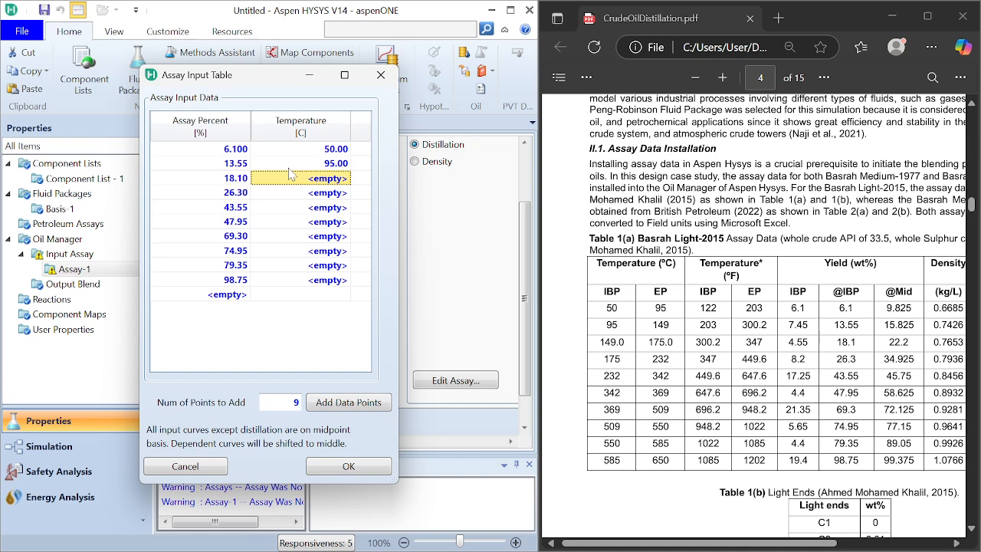
{"action": "type", "text": "1"}
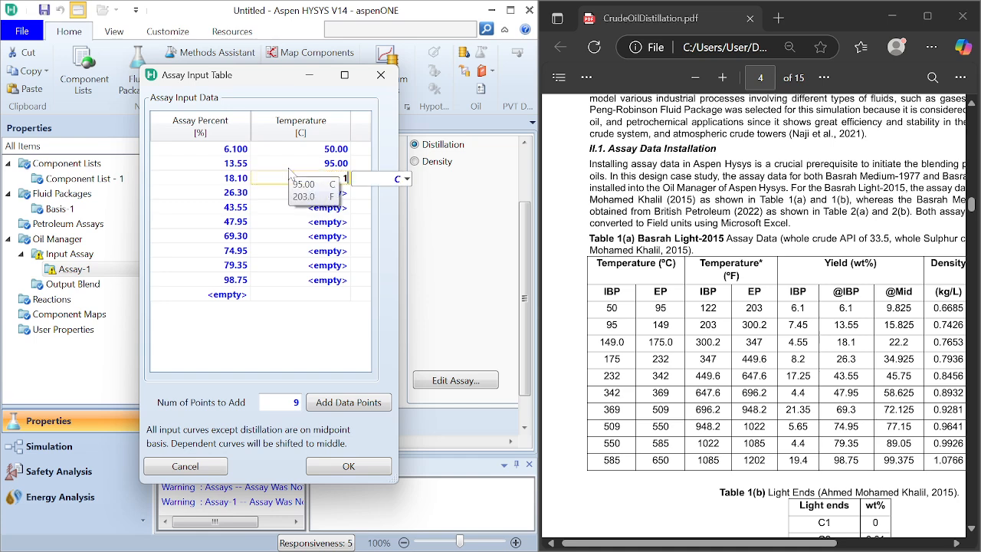
{"action": "type", "text": "49"}
{"action": "key", "text": "Return"}
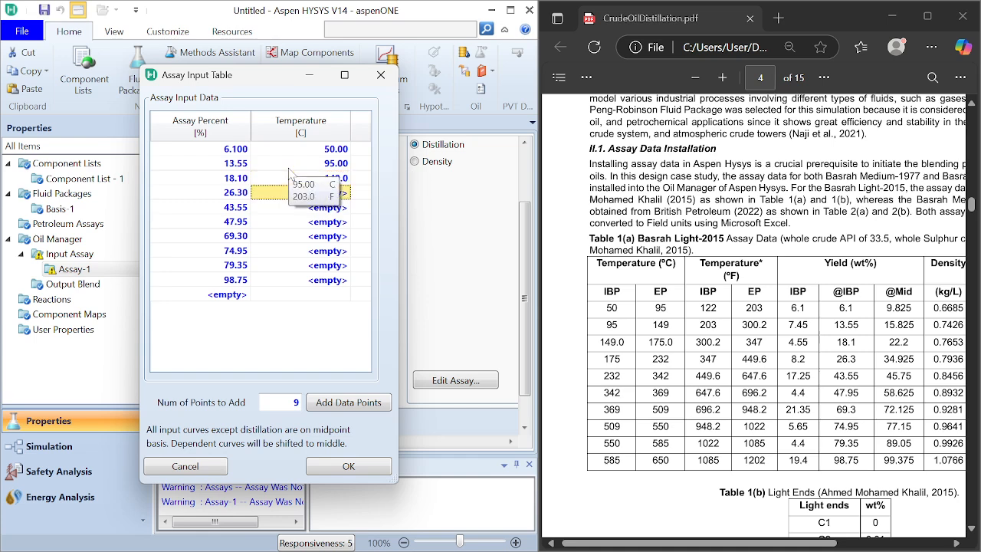
{"action": "type", "text": "175"}
{"action": "key", "text": "Return"}
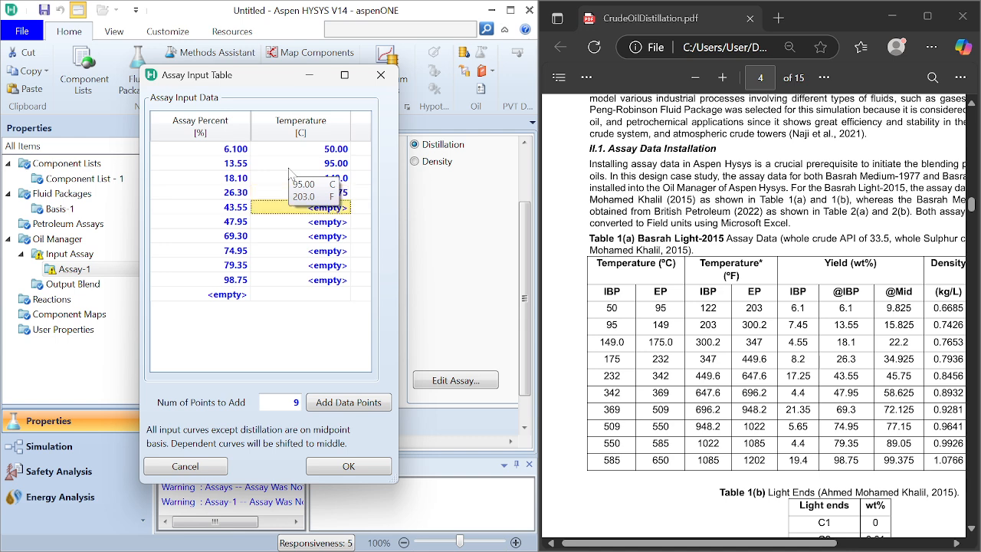
{"action": "type", "text": "232"}
{"action": "key", "text": "Return"}
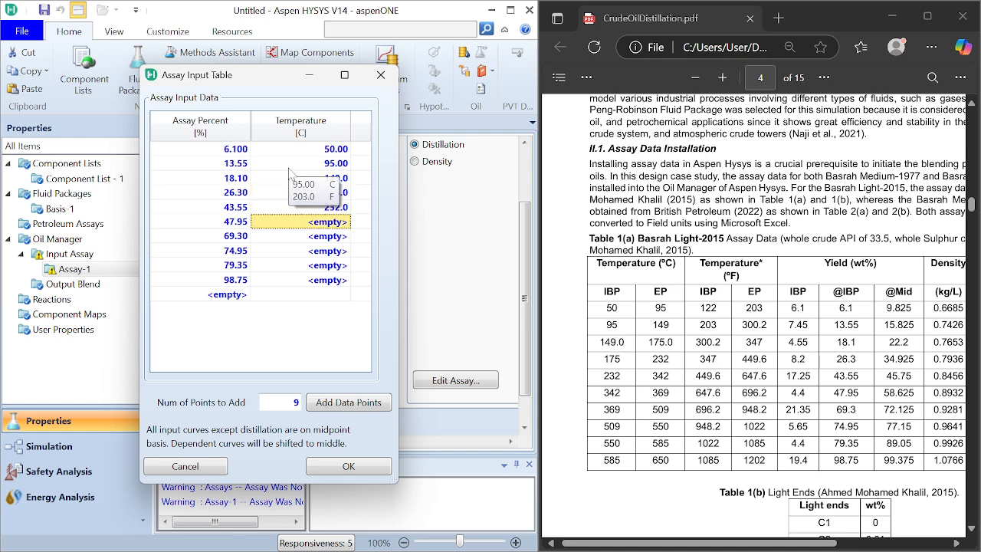
Step: Enter the remaining distillation temperatures 342, 369, 509, 550 and 585 °C from the 47.95 percent row on, and accept the table
{"action": "type", "text": "342"}
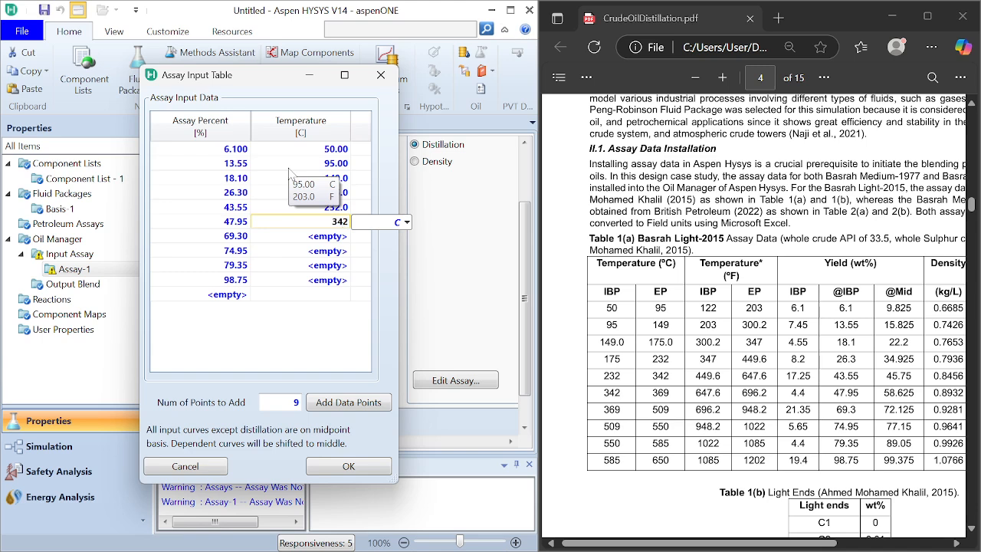
{"action": "key", "text": "Return"}
{"action": "type", "text": "3"}
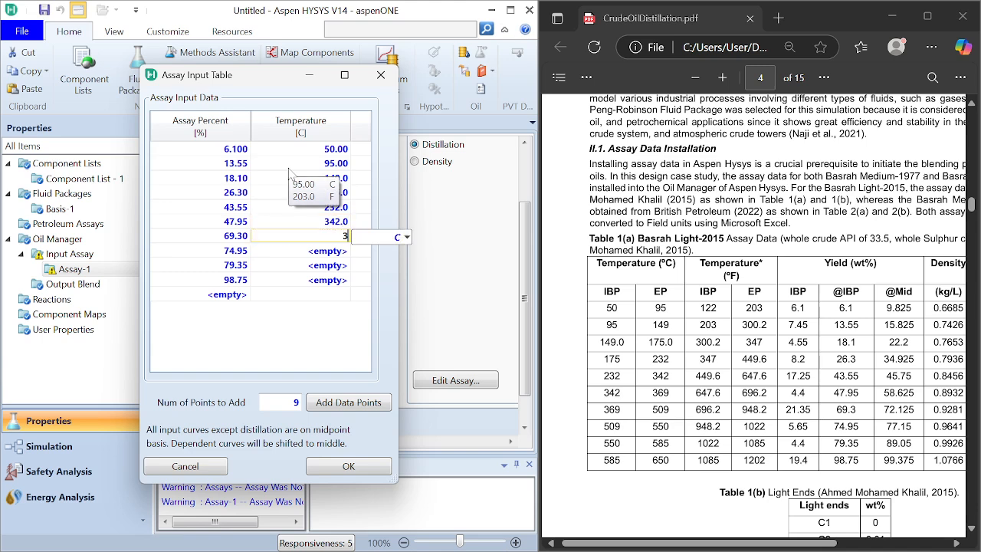
{"action": "type", "text": "69"}
{"action": "key", "text": "Return"}
{"action": "type", "text": "509"}
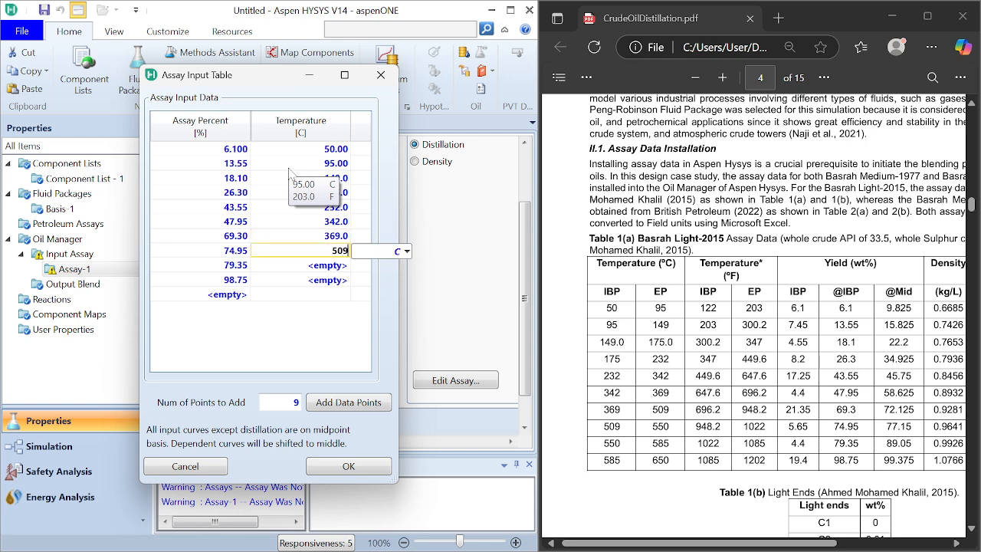
{"action": "key", "text": "Return"}
{"action": "type", "text": "550"}
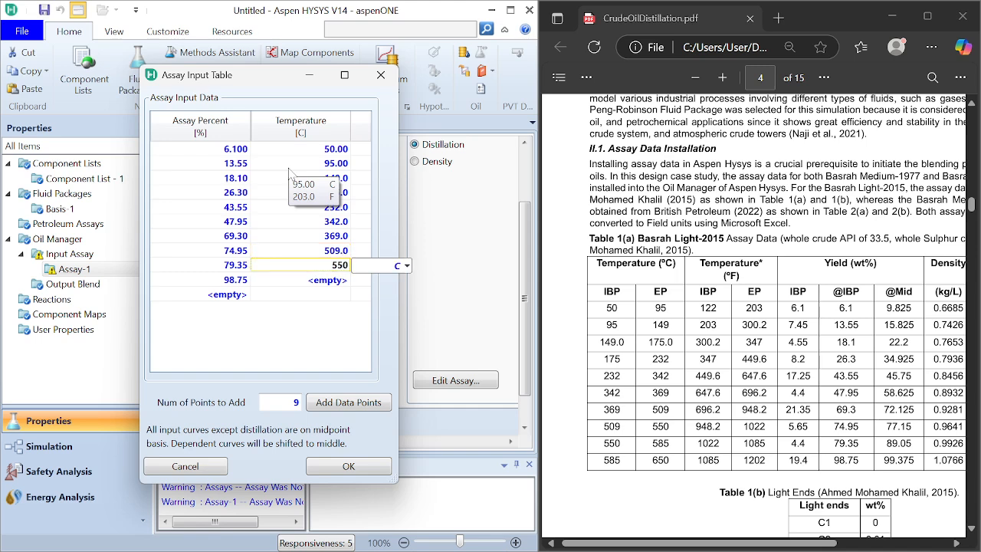
{"action": "key", "text": "Return"}
{"action": "type", "text": "585"}
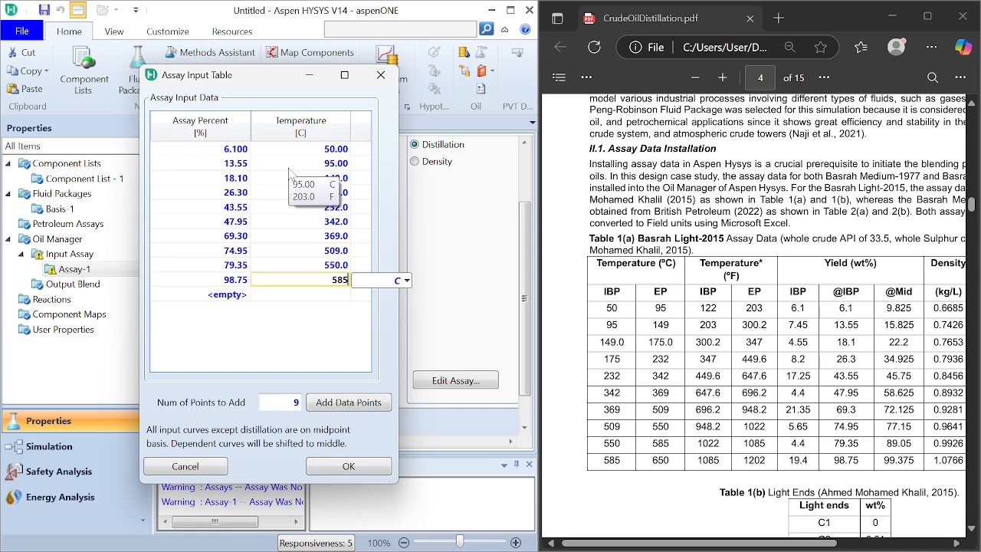
{"action": "key", "text": "Return"}
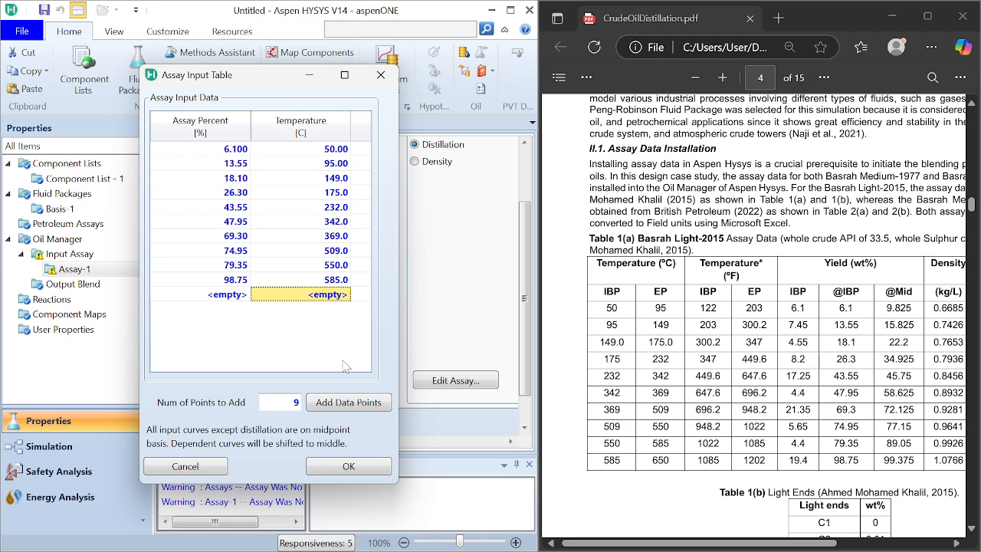
{"action": "left_click", "coordinate": [348, 469]}
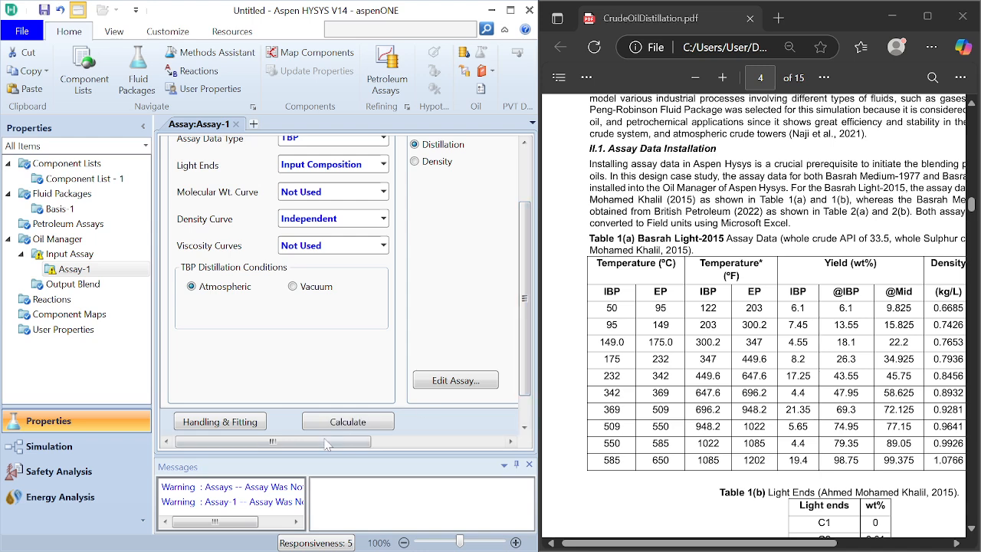
Step: Switch the Assay-1 input data to Density and open its assay input table for editing
{"action": "left_click_drag", "start_coordinate": [343, 442], "coordinate": [477, 445]}
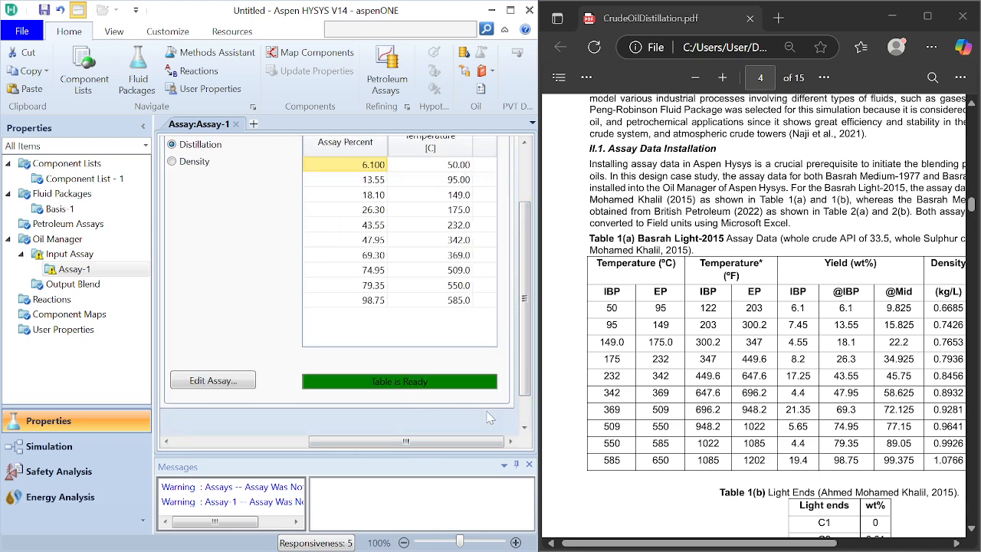
{"action": "left_click", "coordinate": [171, 161]}
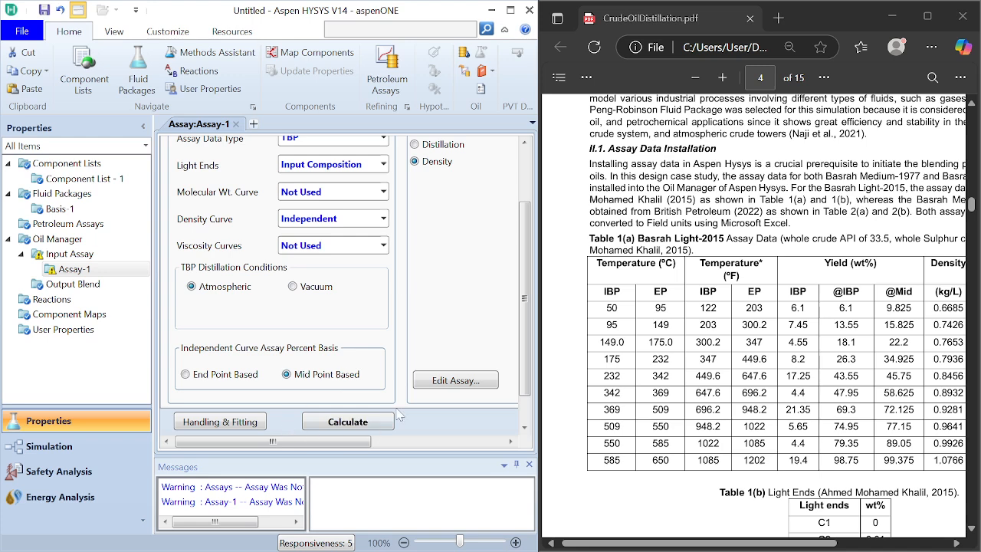
{"action": "left_click_drag", "start_coordinate": [341, 446], "coordinate": [446, 447]}
{"action": "left_click_drag", "start_coordinate": [527, 391], "coordinate": [524, 355]}
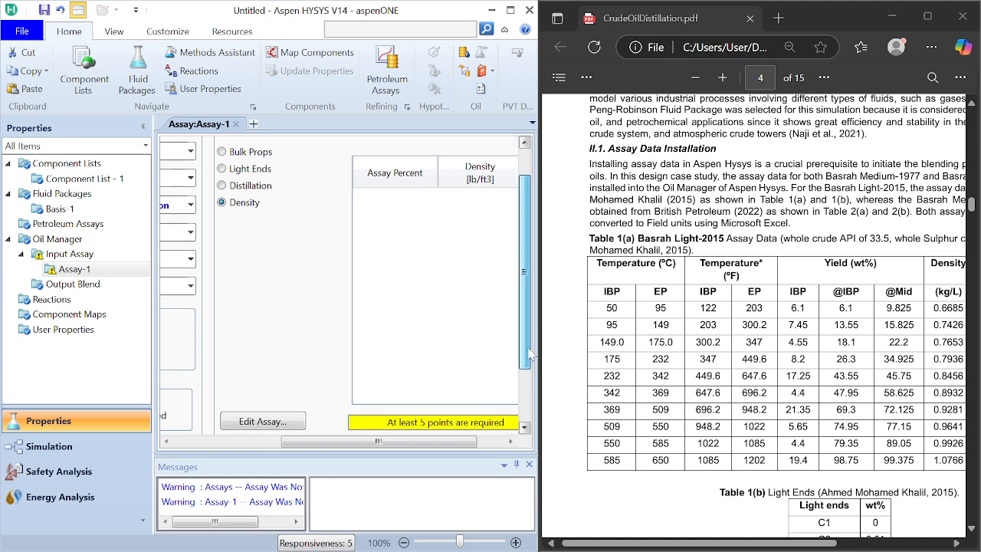
{"action": "left_click", "coordinate": [282, 422]}
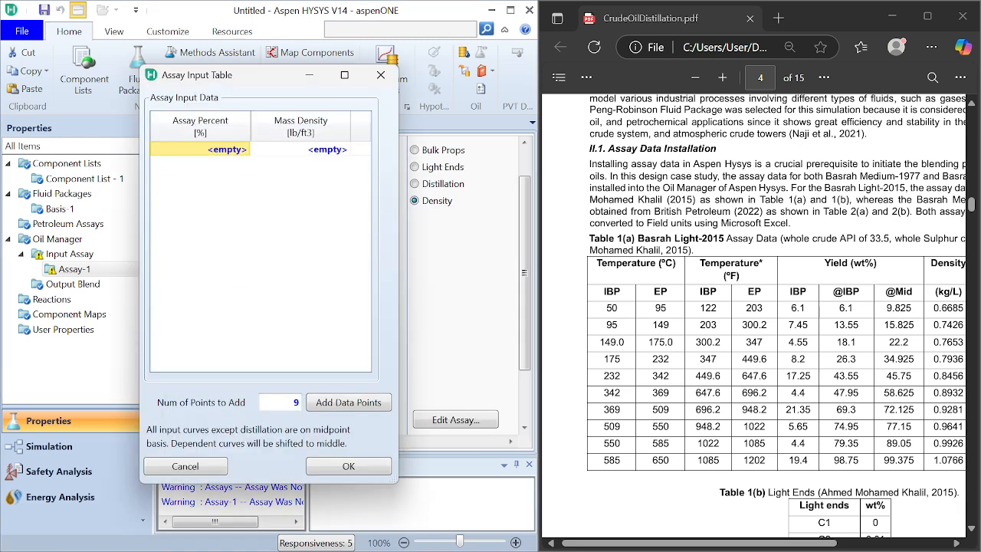
{"action": "left_click_drag", "start_coordinate": [699, 542], "coordinate": [760, 542]}
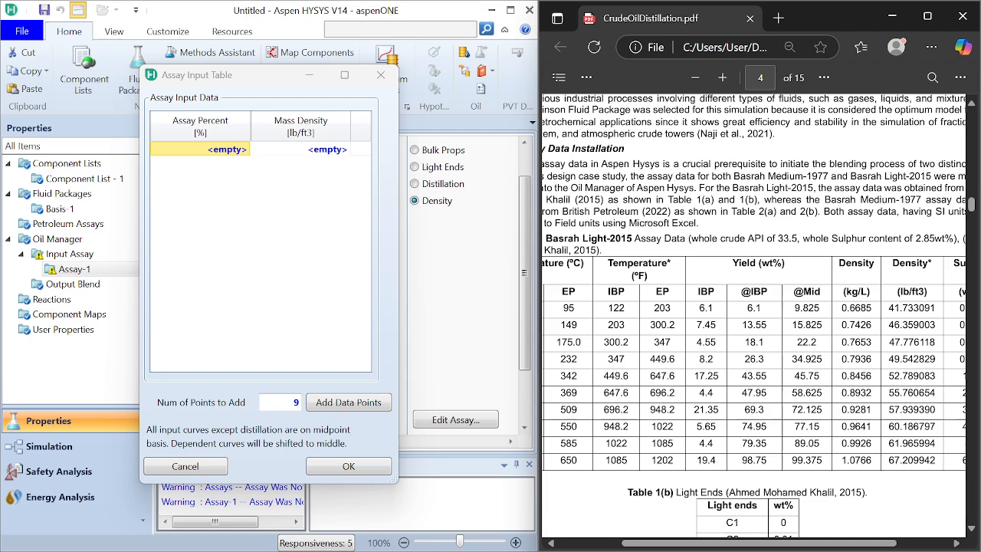
{"action": "scroll", "coordinate": [754, 317], "scroll_direction": "up", "scroll_amount": 1}
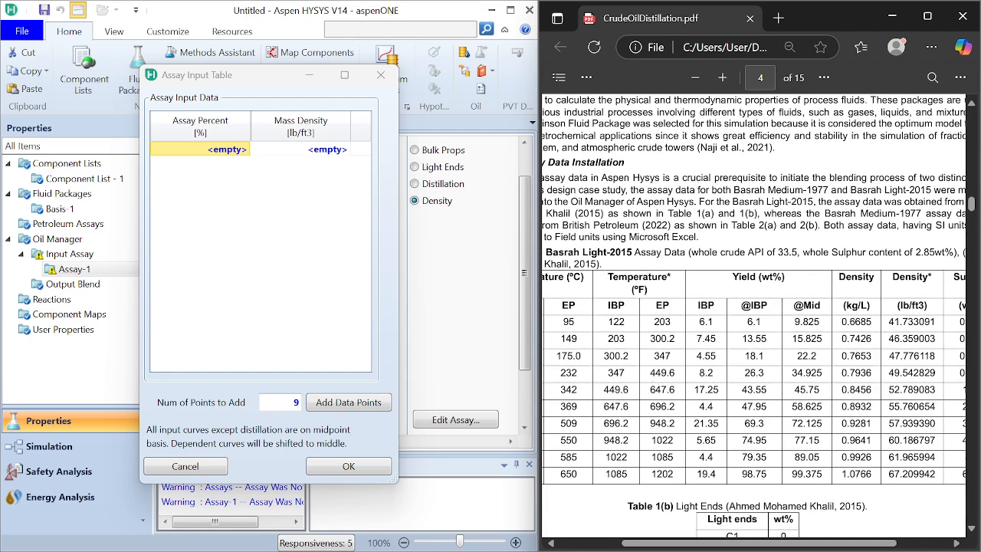
{"action": "left_click_drag", "start_coordinate": [282, 80], "coordinate": [624, 208]}
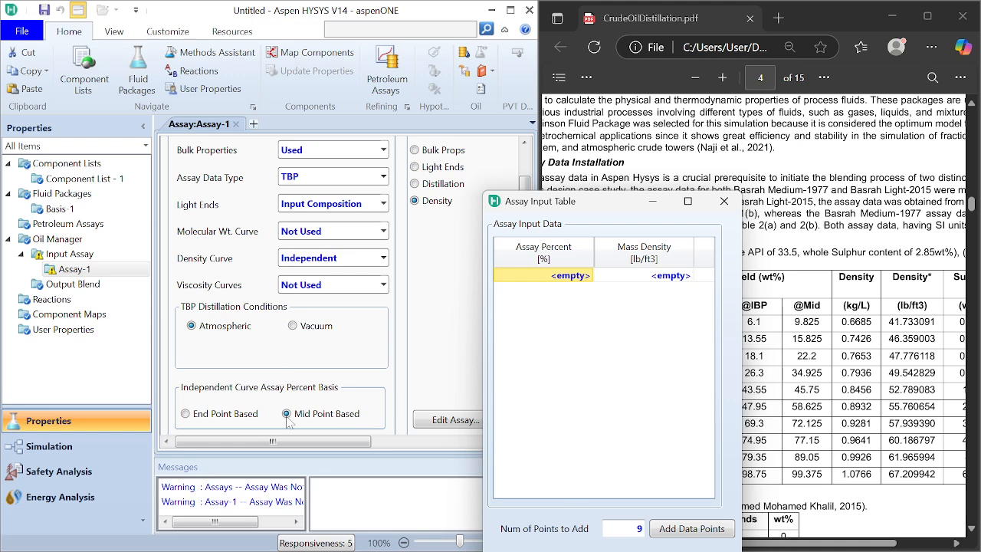
{"action": "left_click_drag", "start_coordinate": [605, 209], "coordinate": [338, 96]}
{"action": "left_click", "coordinate": [311, 168]}
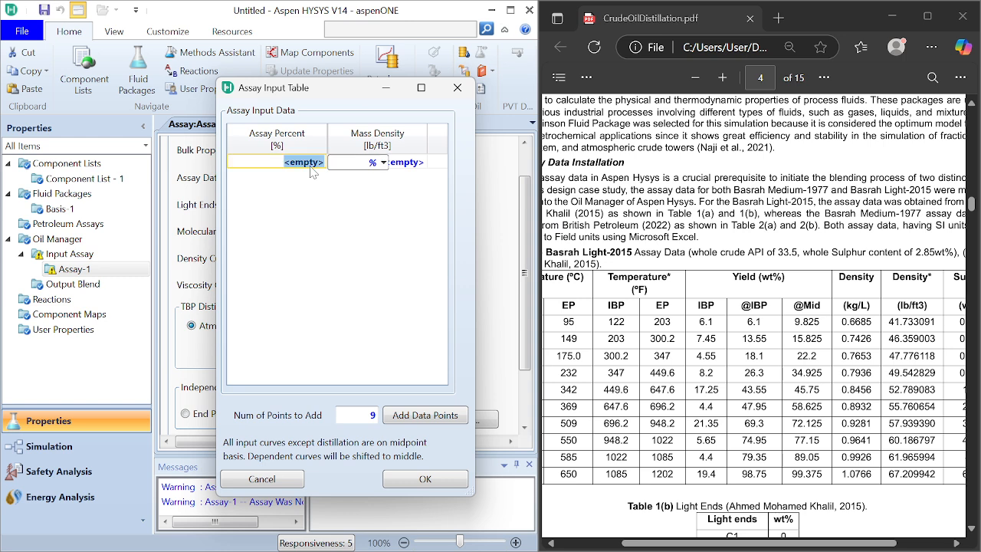
{"action": "type", "text": "98"}
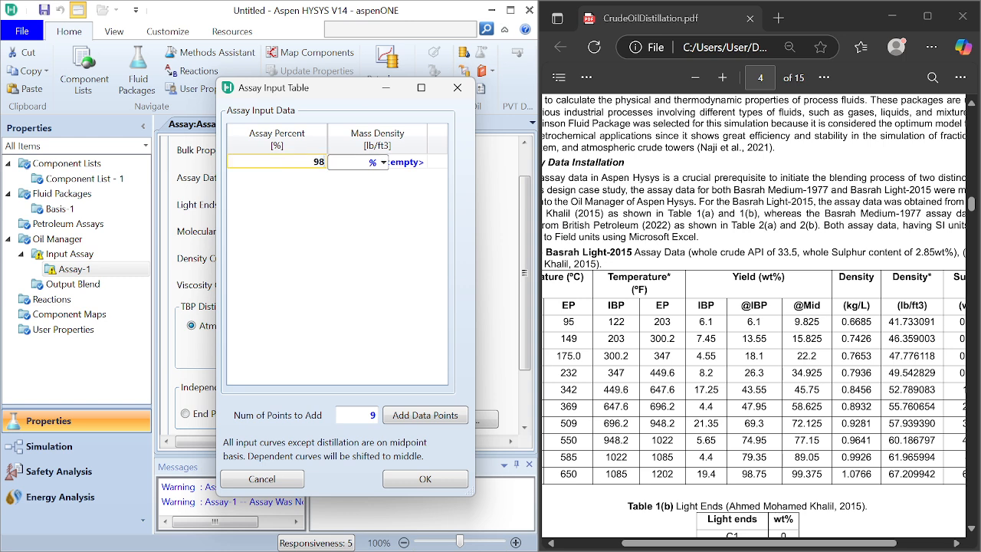
{"action": "key", "text": "Left"}
{"action": "type", "text": "."}
{"action": "key", "text": "Return"}
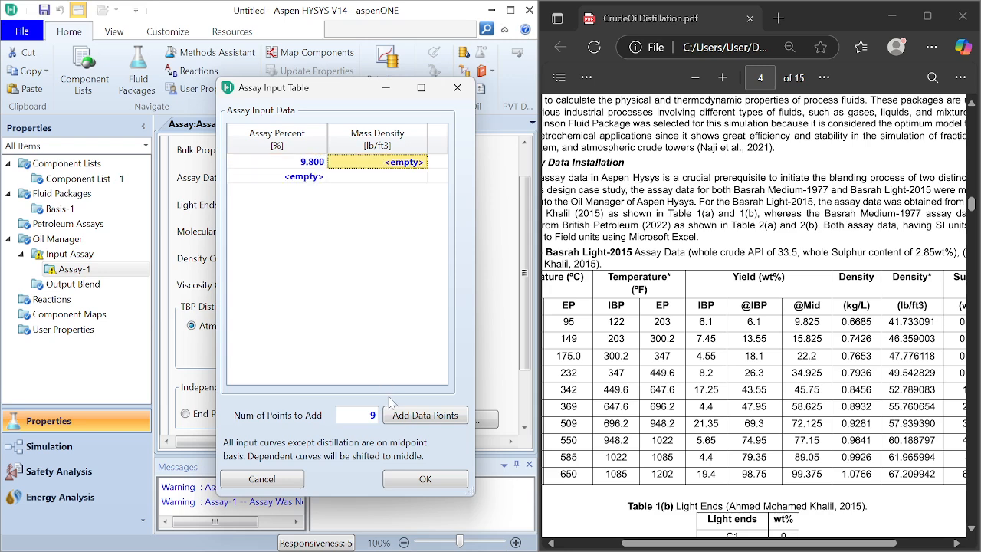
{"action": "left_click", "coordinate": [397, 415]}
{"action": "left_click", "coordinate": [311, 180]}
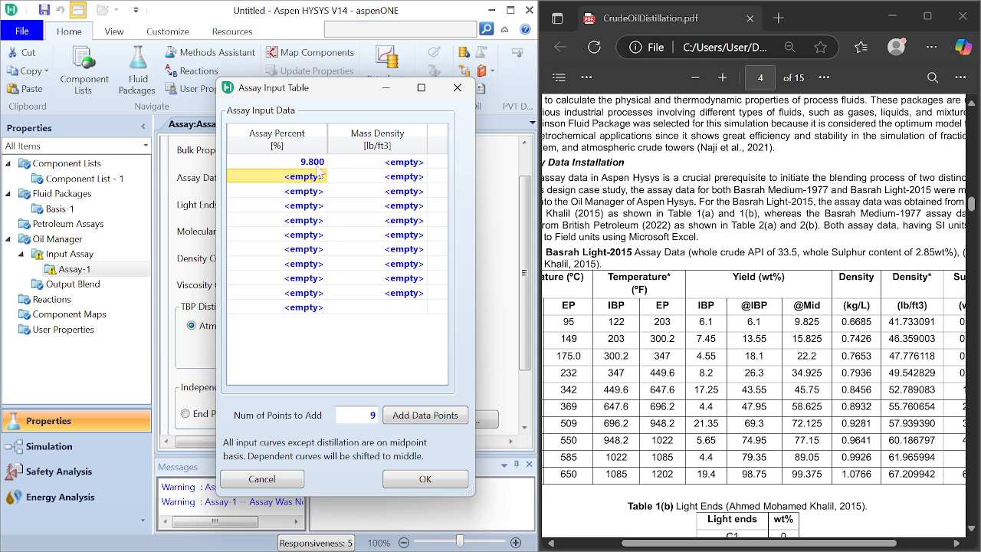
{"action": "left_click", "coordinate": [318, 165]}
{"action": "type", "text": "9."}
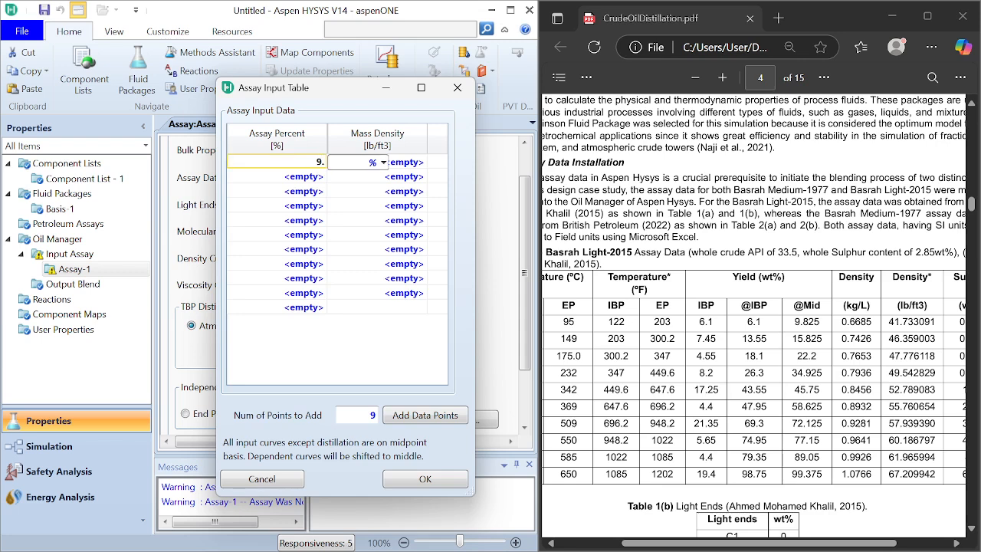
{"action": "type", "text": "825"}
{"action": "key", "text": "Return"}
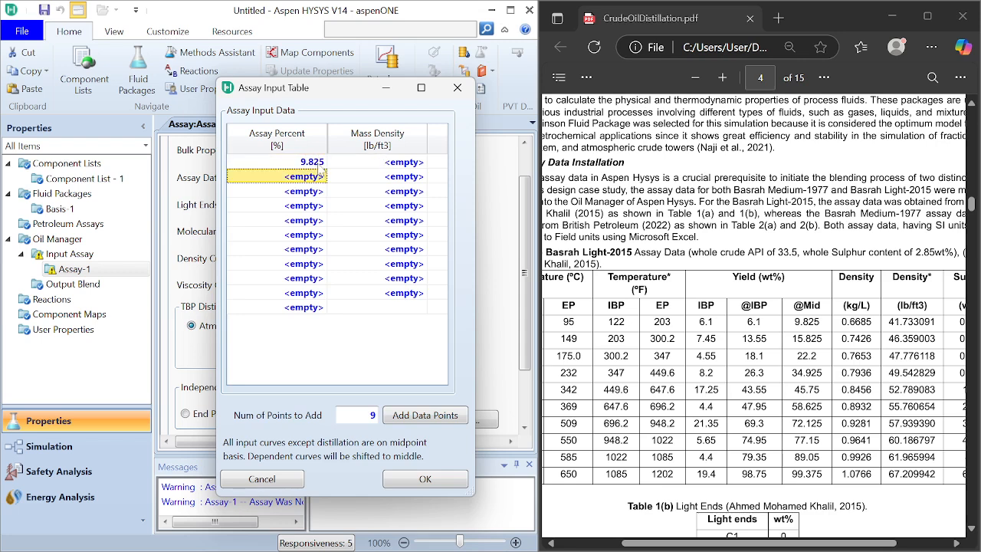
{"action": "type", "text": "1"}
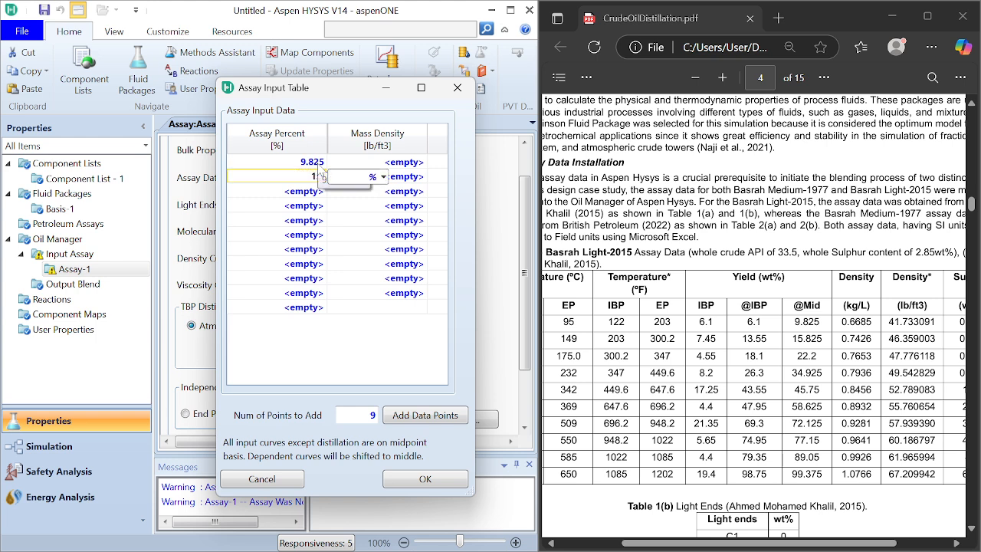
{"action": "type", "text": "5.82"}
{"action": "key", "text": "Return"}
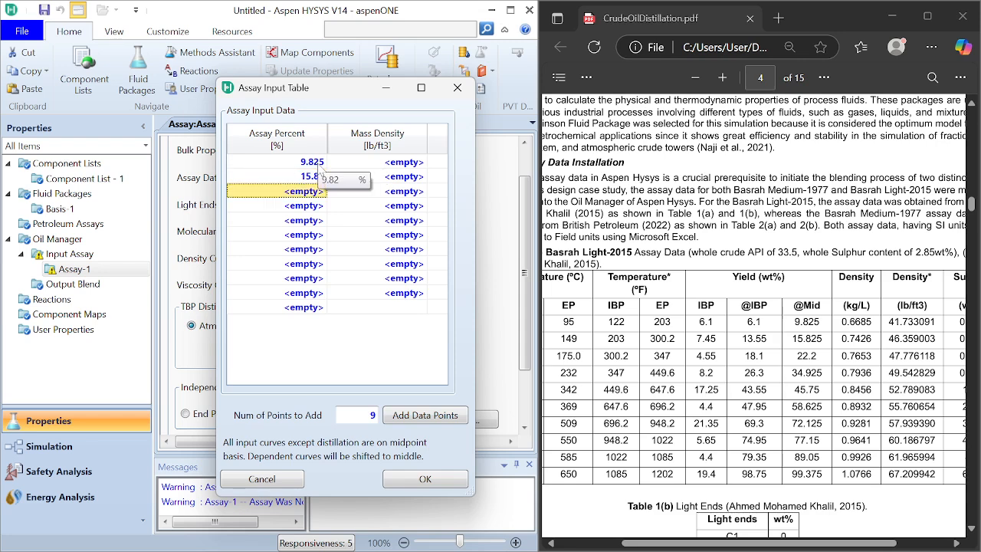
Step: Enter assay percents 22.2 and 34.92 in the third and fourth rows of the density table
{"action": "type", "text": "22.2"}
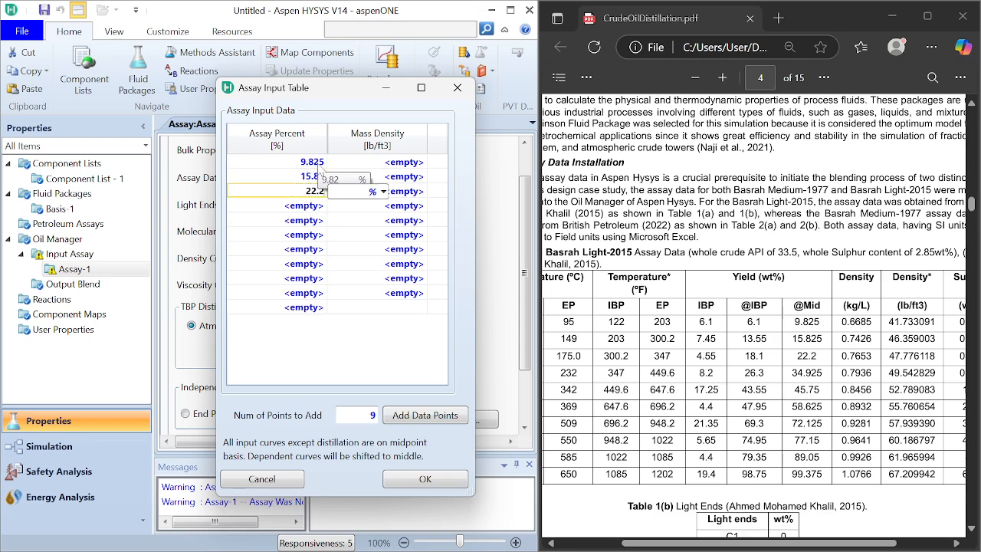
{"action": "key", "text": "Return"}
{"action": "type", "text": "34"}
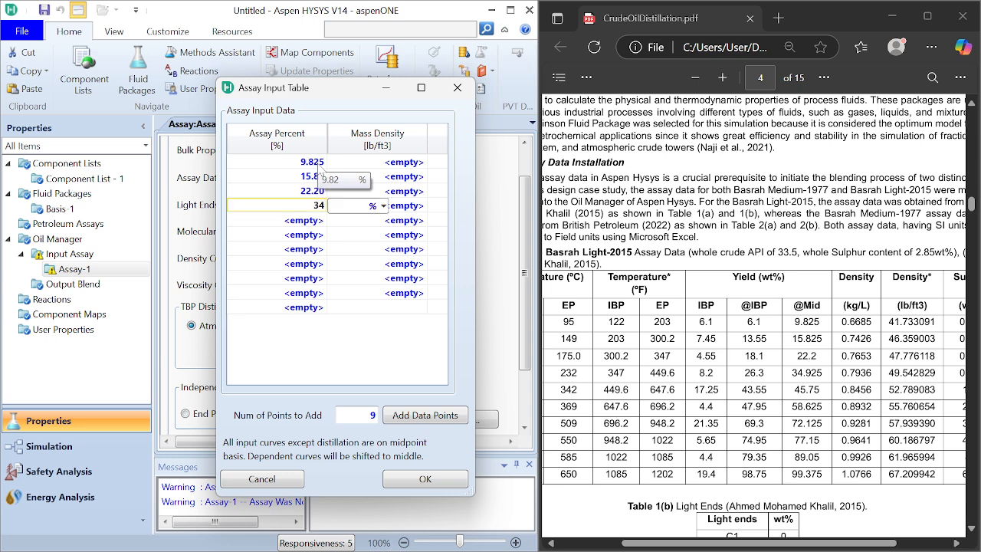
{"action": "type", "text": ".92"}
{"action": "key", "text": "Return"}
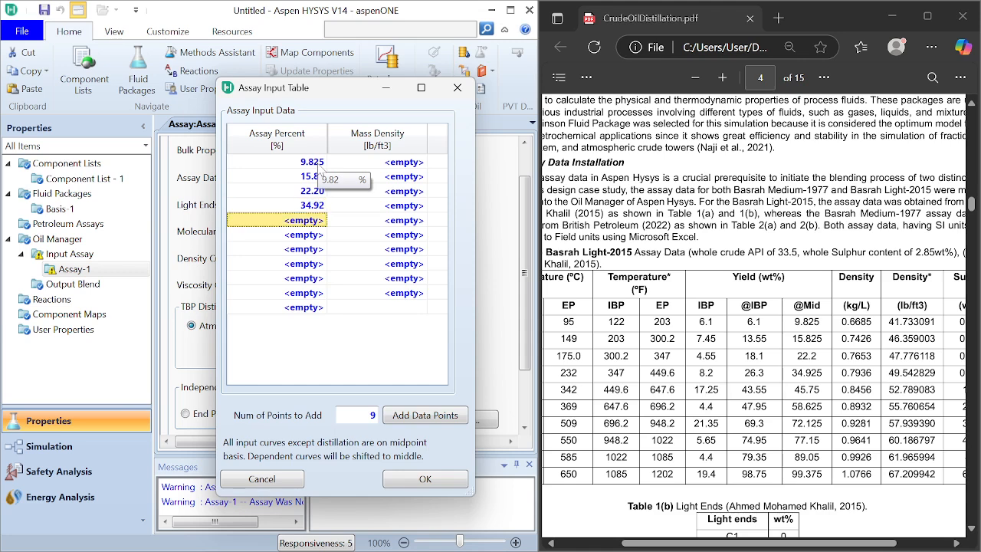
Step: Enter assay percents 45.75 and 48.625 in the fifth and sixth rows of the density table
{"action": "type", "text": "45"}
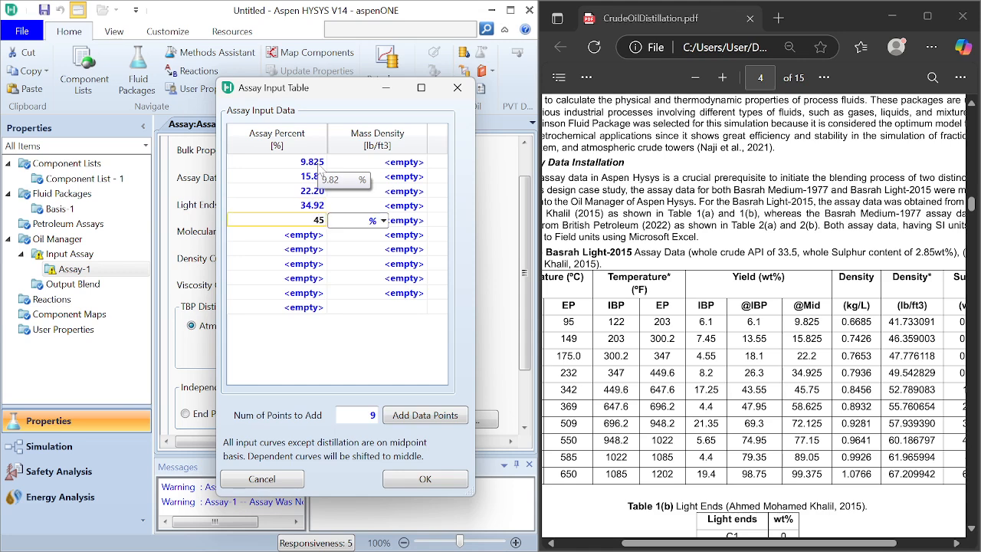
{"action": "type", "text": ".75"}
{"action": "key", "text": "Return"}
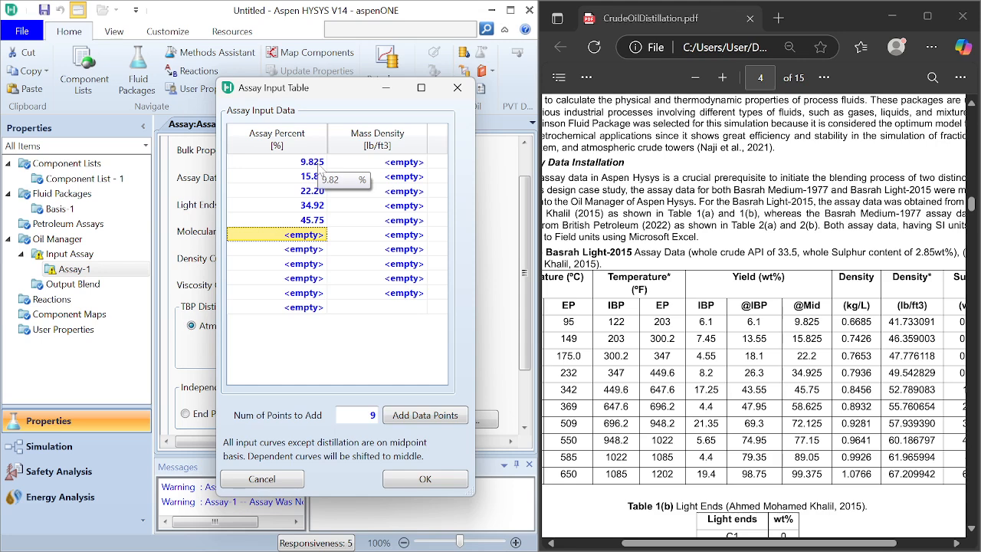
{"action": "type", "text": "48"}
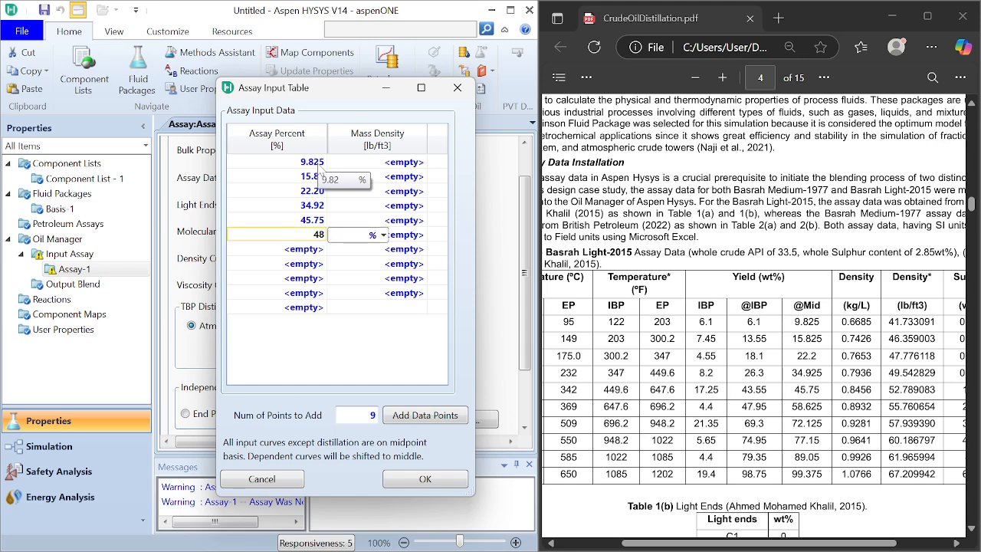
{"action": "type", "text": ".625"}
{"action": "key", "text": "Return"}
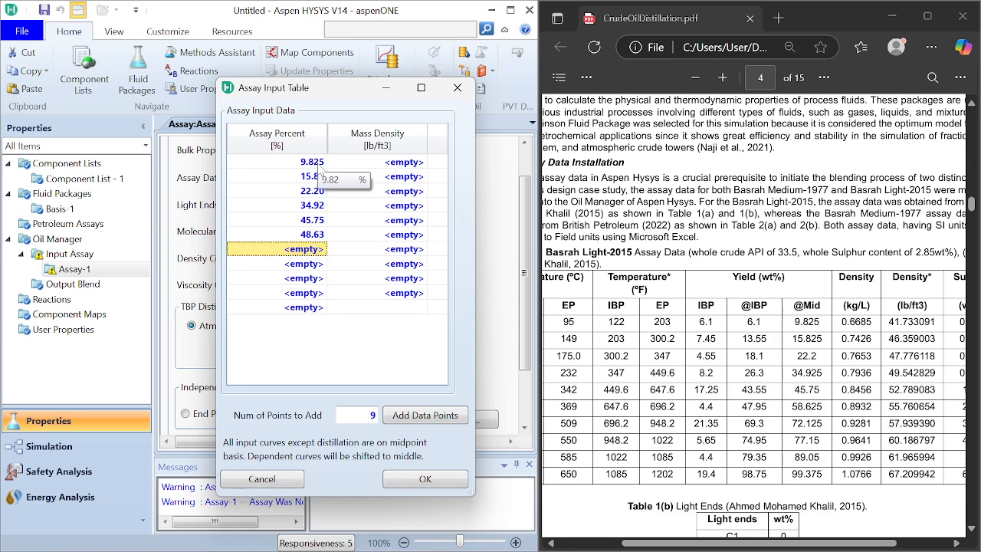
Step: Enter assay percents 72.125 and 77.15 in the seventh and eighth rows of the density table
{"action": "type", "text": "72."}
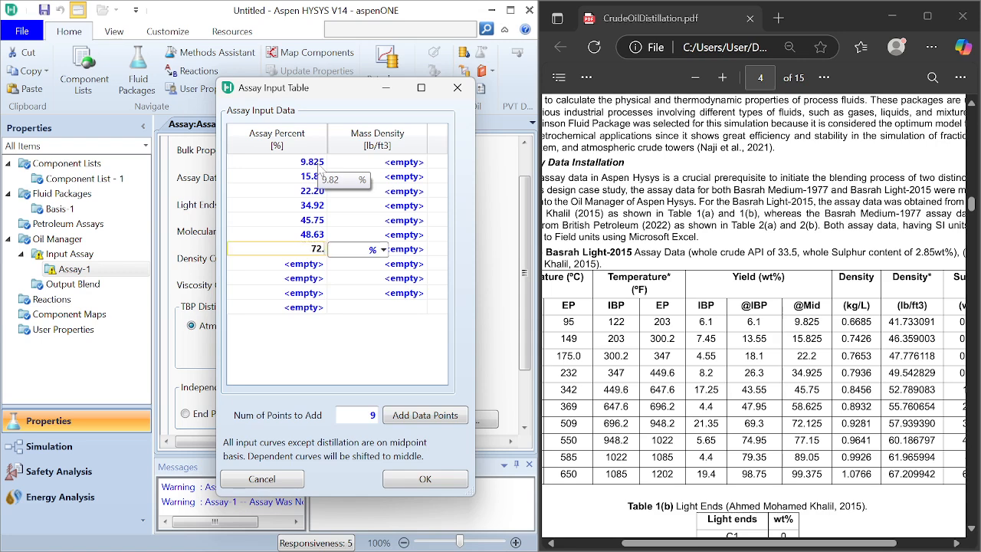
{"action": "type", "text": "125"}
{"action": "key", "text": "Return"}
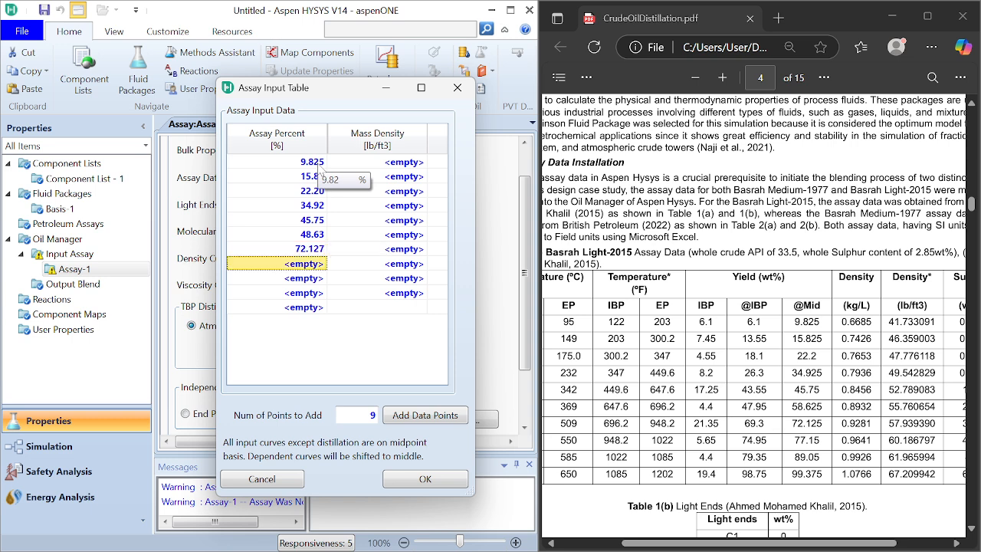
{"action": "type", "text": "77"}
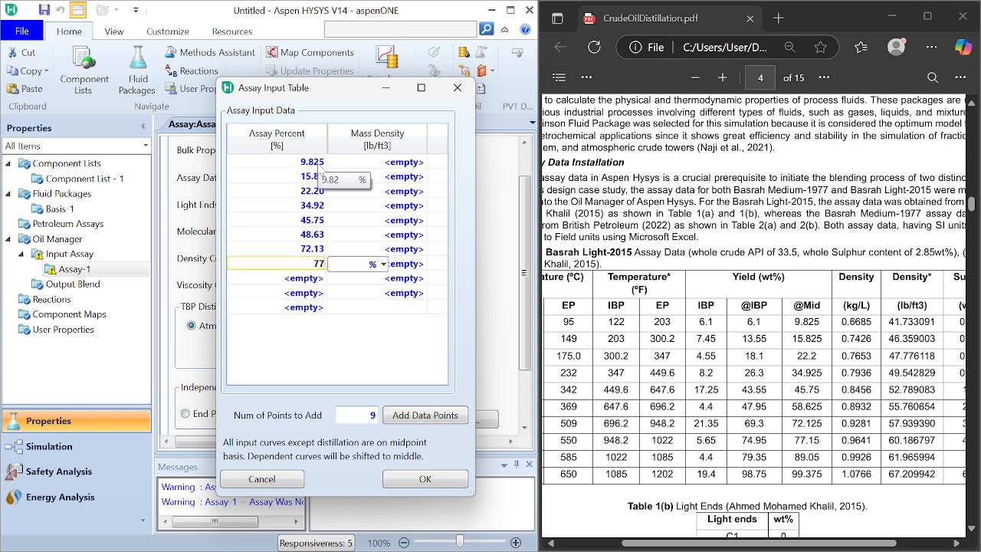
{"action": "type", "text": ".15"}
{"action": "key", "text": "Return"}
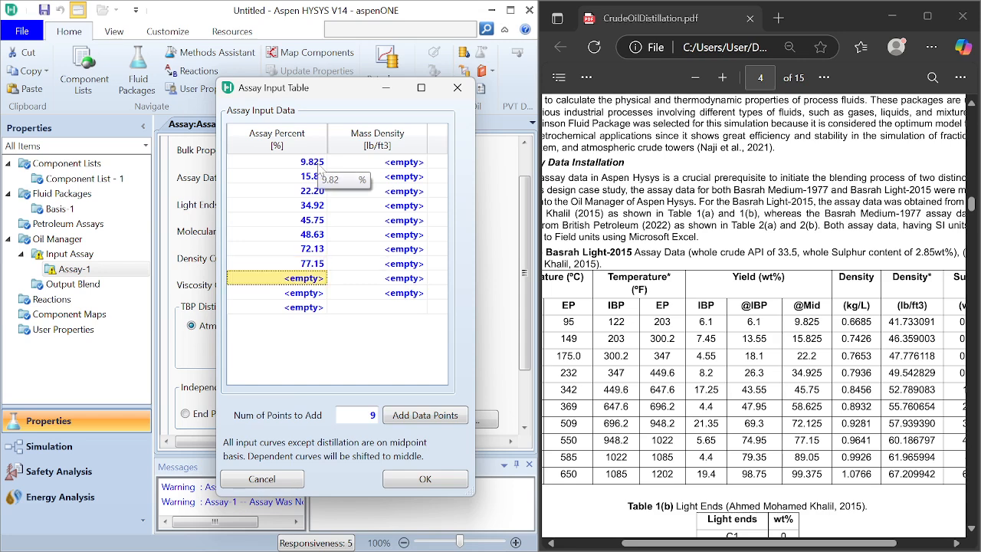
{"action": "type", "text": "89"}
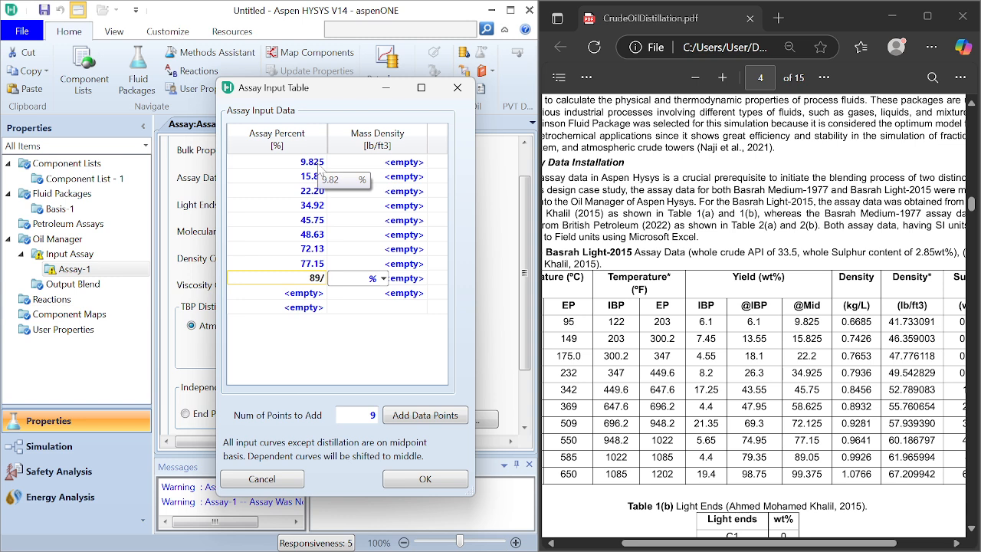
{"action": "type", "text": "/05"}
{"action": "key", "text": "Return"}
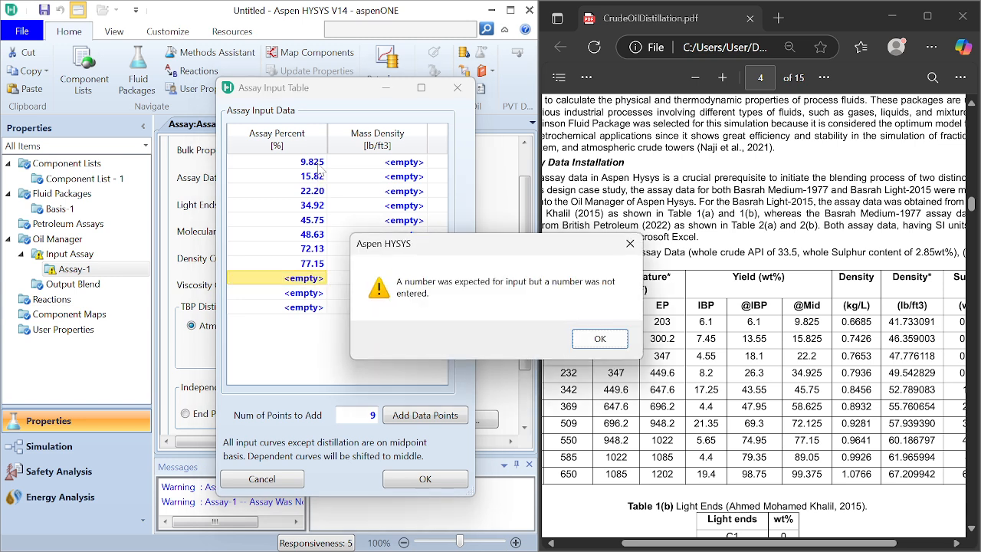
{"action": "key", "text": "Return"}
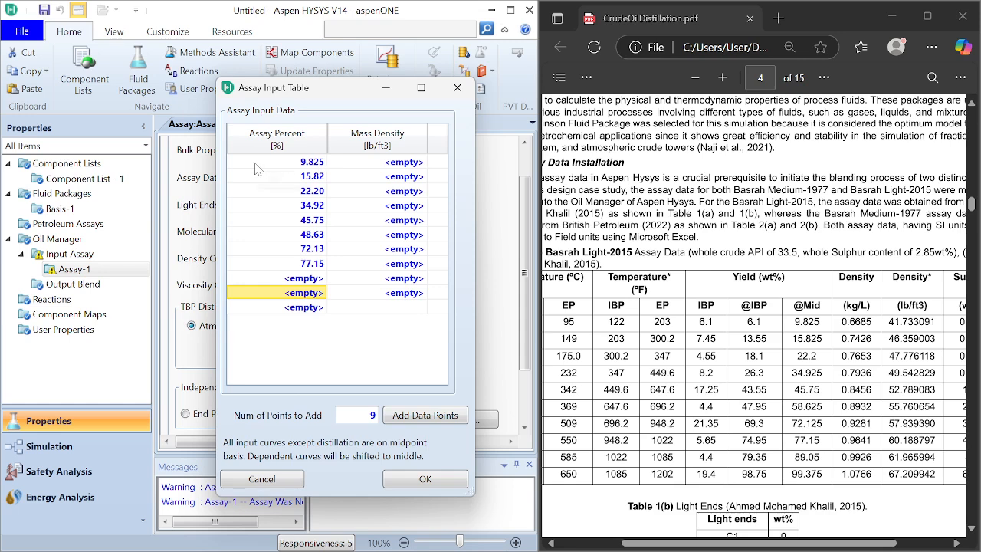
Step: Enter the last two assay percents of the density table, 89.05 and 99.375, below the 77.15 percent row
{"action": "left_click", "coordinate": [311, 281]}
{"action": "type", "text": "89"}
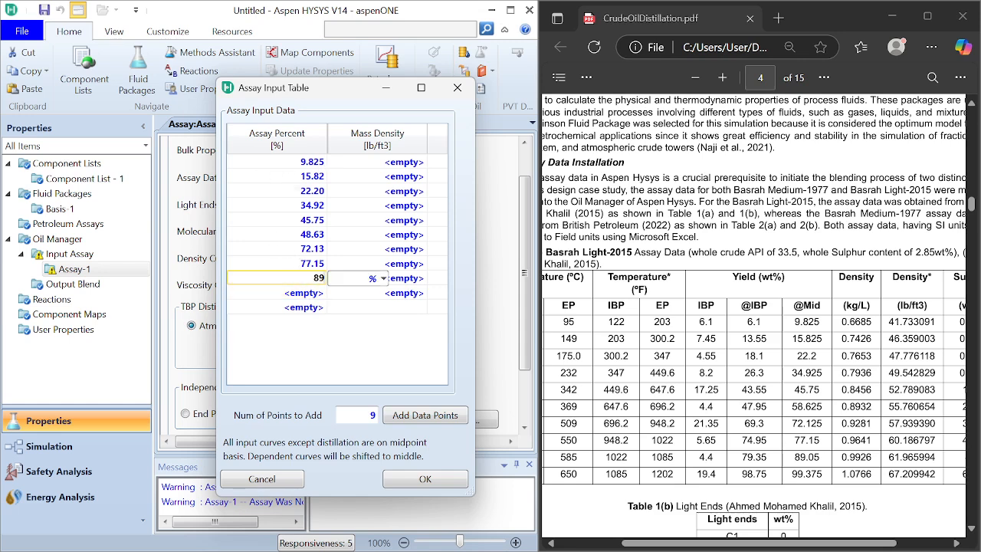
{"action": "type", "text": ".05"}
{"action": "key", "text": "Return"}
{"action": "type", "text": "9"}
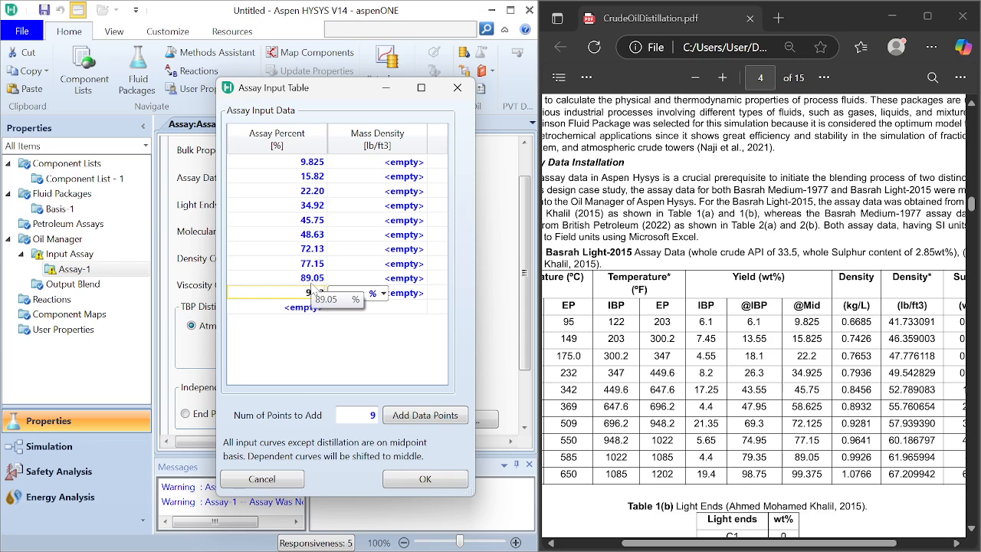
{"action": "type", "text": "9.375"}
{"action": "key", "text": "Return"}
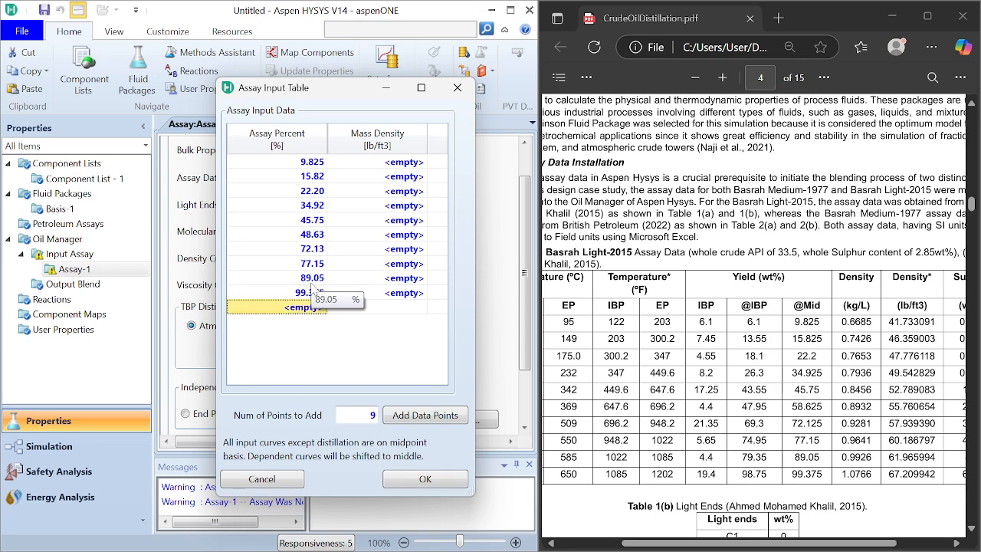
Step: Copy the density 41.733091 lb/ft3 from the PDF's Density* column into the 9.825 percent row's mass density
{"action": "left_click", "coordinate": [410, 166]}
{"action": "left_click", "coordinate": [910, 322]}
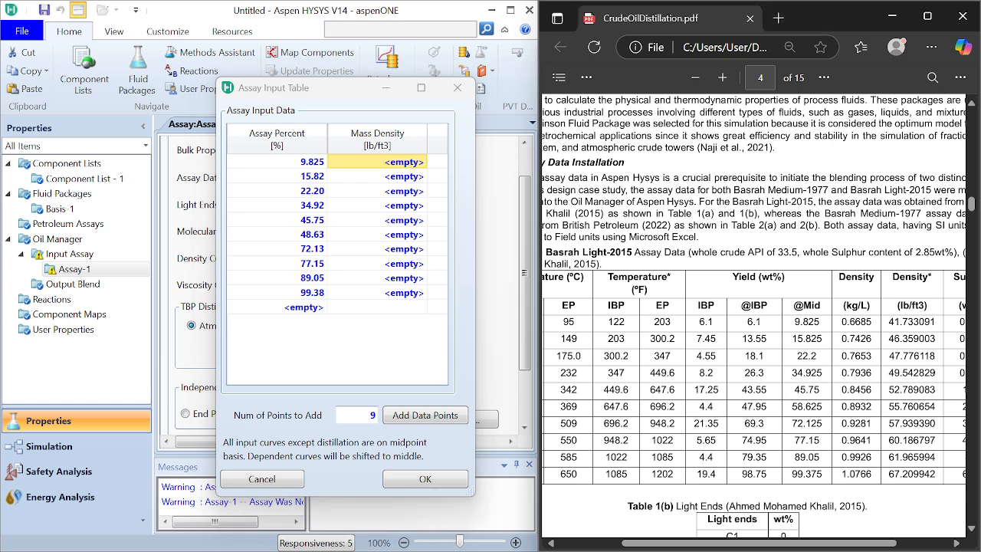
{"action": "double_click", "coordinate": [910, 322]}
{"action": "key", "text": "ctrl+c"}
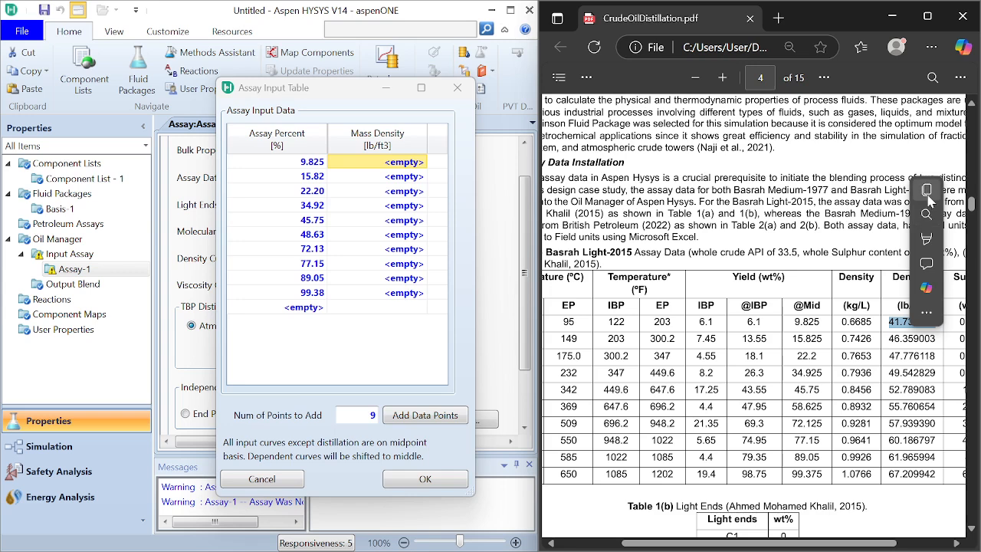
{"action": "left_click", "coordinate": [378, 166]}
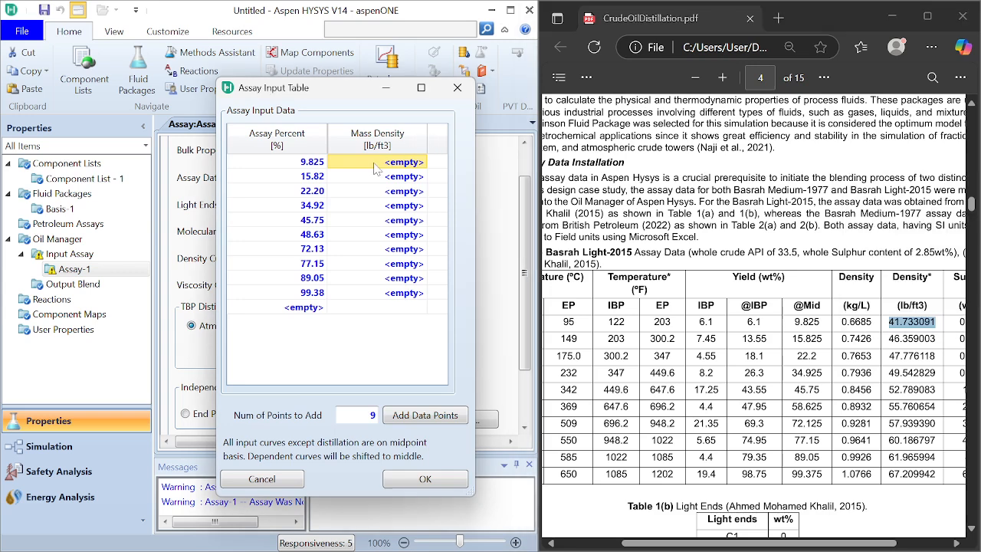
{"action": "right_click", "coordinate": [378, 166]}
{"action": "left_click", "coordinate": [408, 189]}
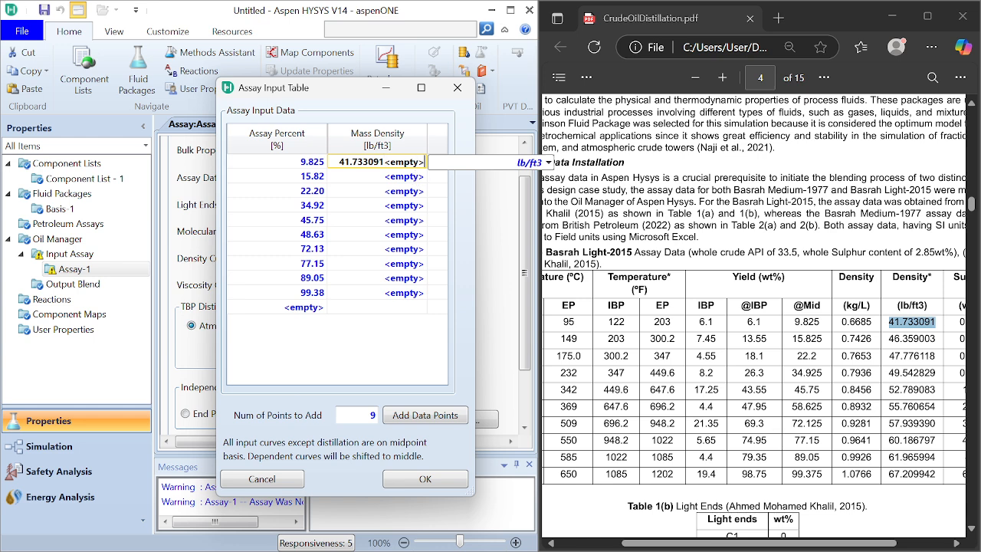
{"action": "key", "text": "Delete"}
{"action": "key", "text": "Delete"}
{"action": "key", "text": "Delete"}
{"action": "key", "text": "Delete"}
{"action": "key", "text": "Delete"}
{"action": "key", "text": "Delete"}
{"action": "key", "text": "Delete"}
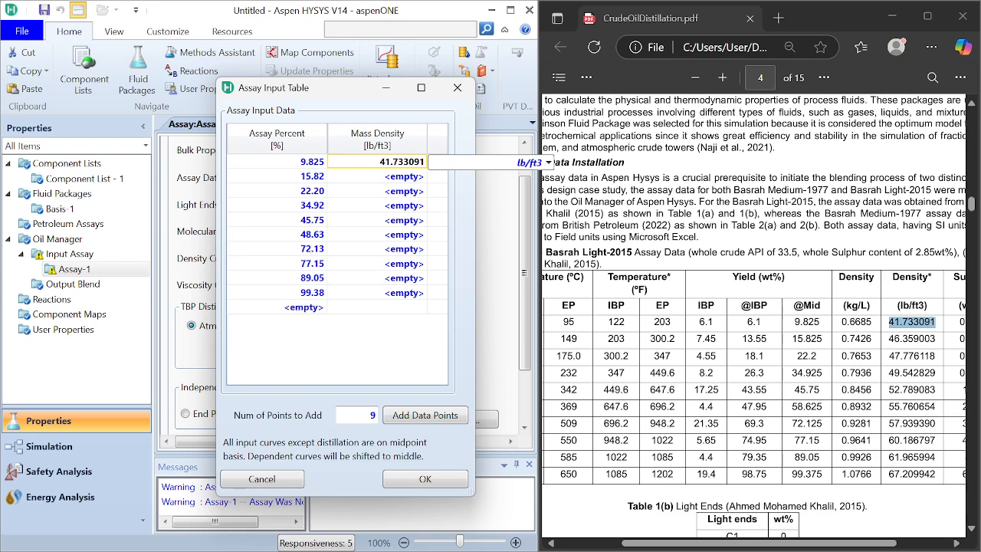
{"action": "left_click", "coordinate": [409, 187]}
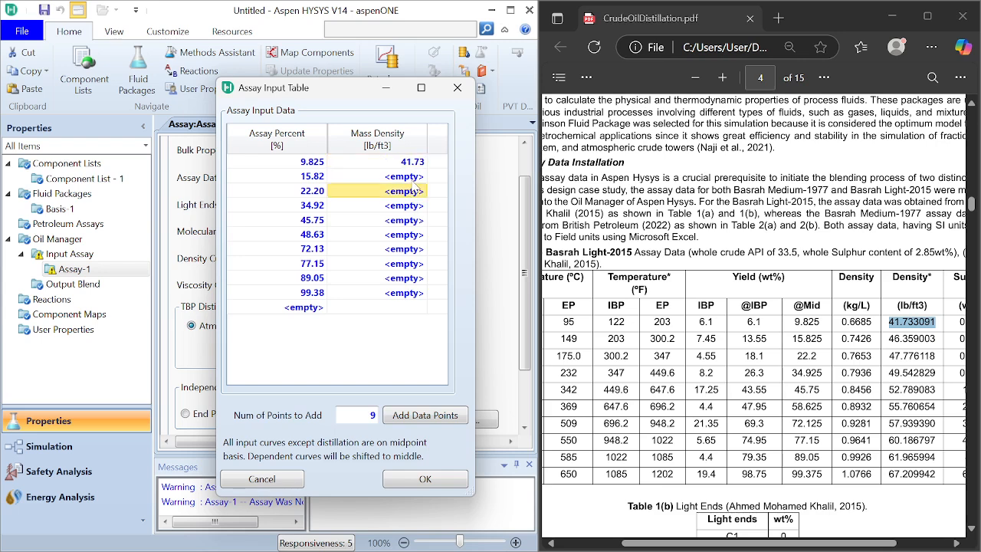
Step: Copy the PDF's Density* values 46.359003 and 47.776118 lb/ft3 into the 15.82 and 22.20 percent rows' mass density
{"action": "left_click", "coordinate": [412, 180]}
{"action": "double_click", "coordinate": [912, 338]}
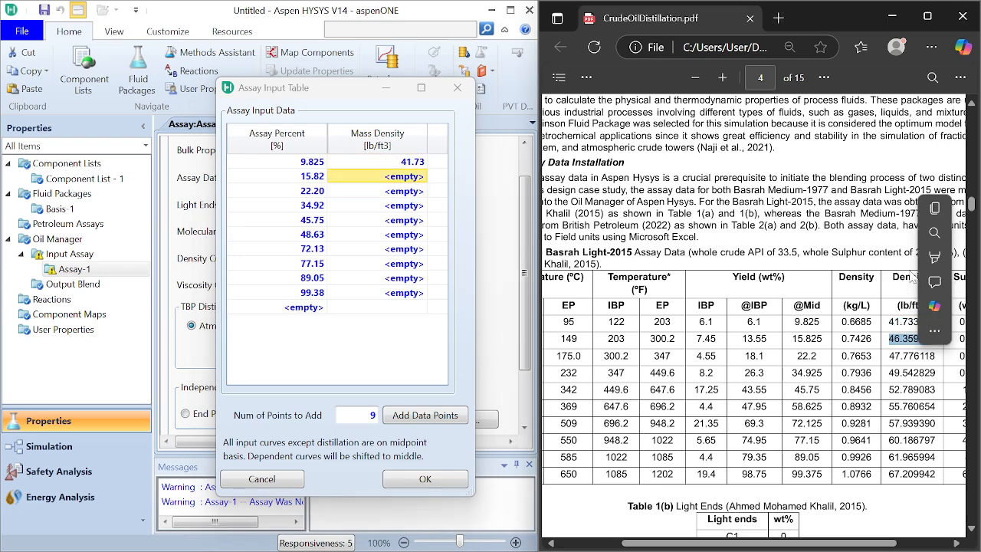
{"action": "right_click", "coordinate": [393, 178]}
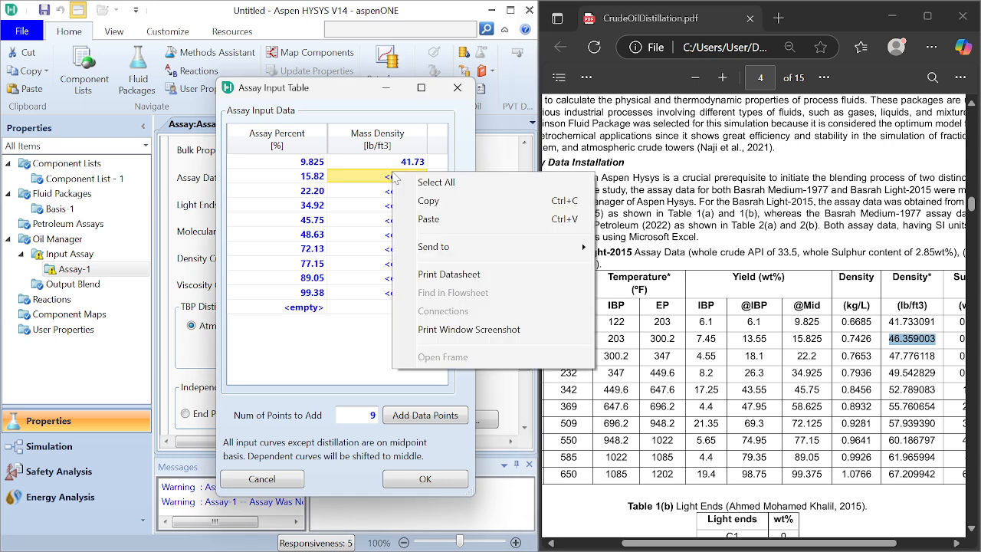
{"action": "left_click", "coordinate": [420, 218]}
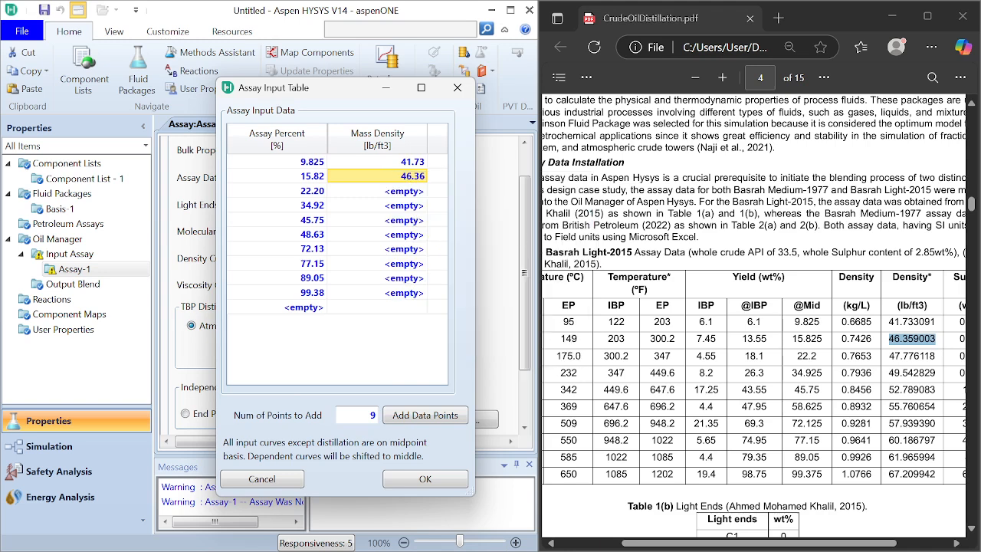
{"action": "double_click", "coordinate": [911, 356]}
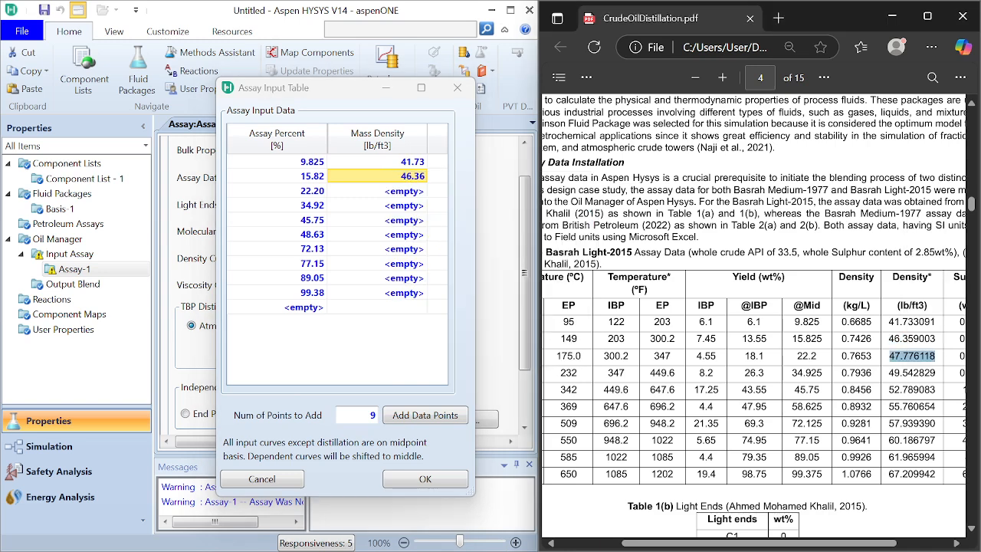
{"action": "left_click", "coordinate": [391, 192]}
{"action": "right_click", "coordinate": [392, 192]}
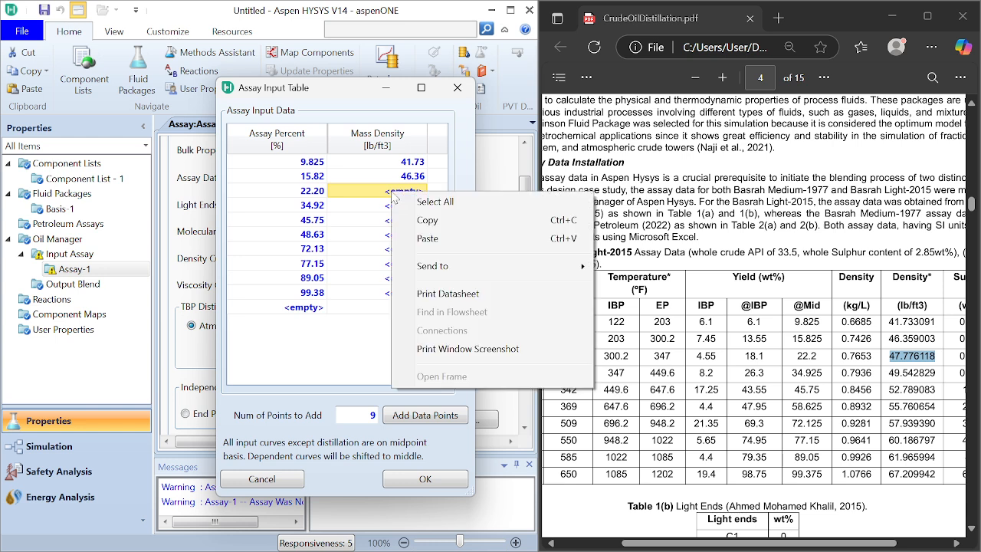
{"action": "left_click", "coordinate": [420, 240]}
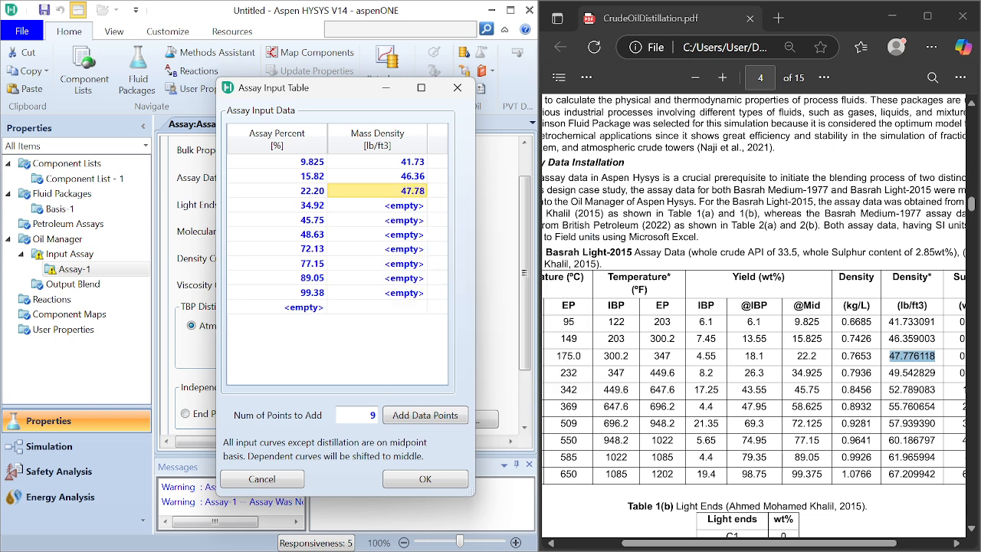
Step: Copy the PDF's Density* values 49.542829 and 52.789083 lb/ft3 into the 34.92 and 45.75 percent rows' mass density
{"action": "double_click", "coordinate": [911, 372]}
{"action": "key", "text": "ctrl+c"}
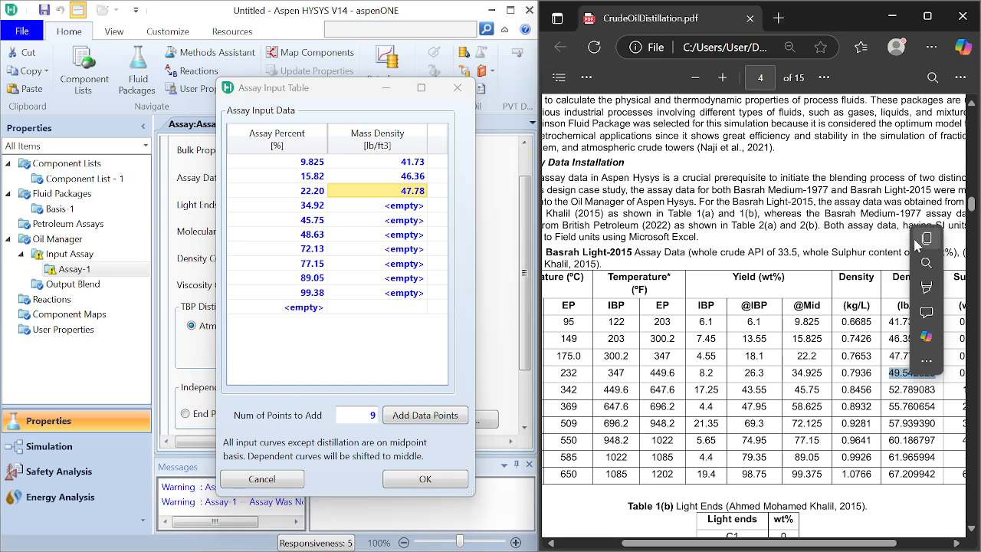
{"action": "left_click", "coordinate": [388, 207]}
{"action": "right_click", "coordinate": [389, 207]}
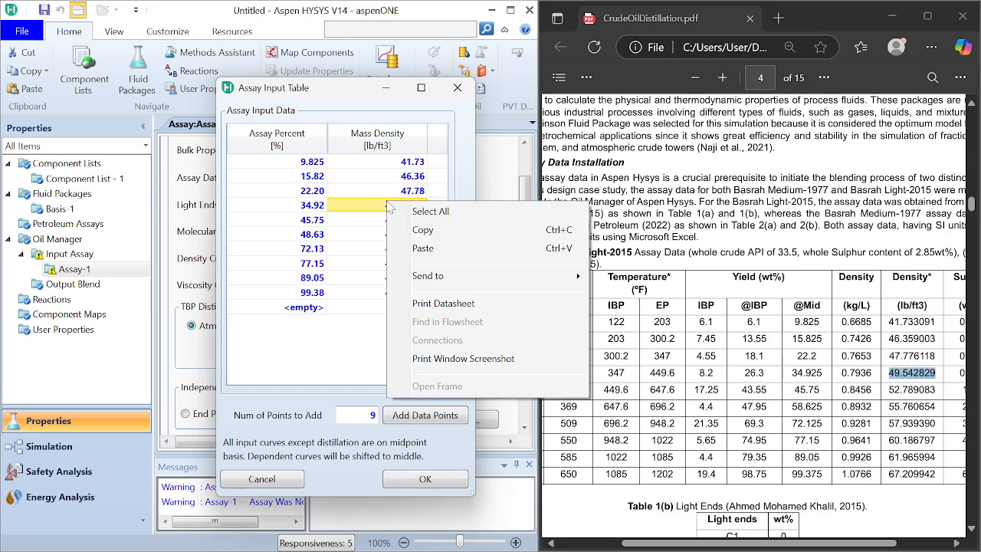
{"action": "left_click", "coordinate": [433, 249]}
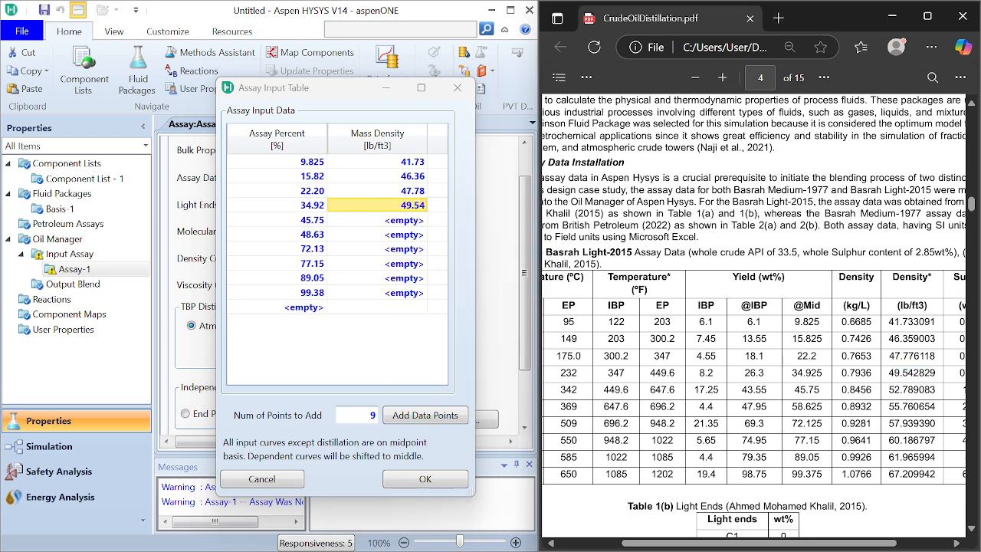
{"action": "double_click", "coordinate": [912, 389]}
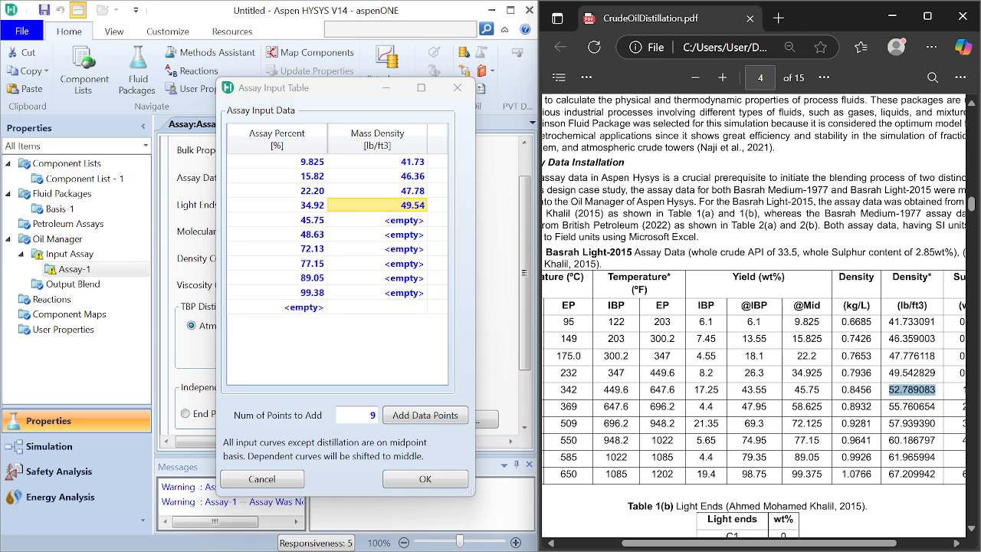
{"action": "left_click", "coordinate": [396, 223]}
{"action": "right_click", "coordinate": [396, 223]}
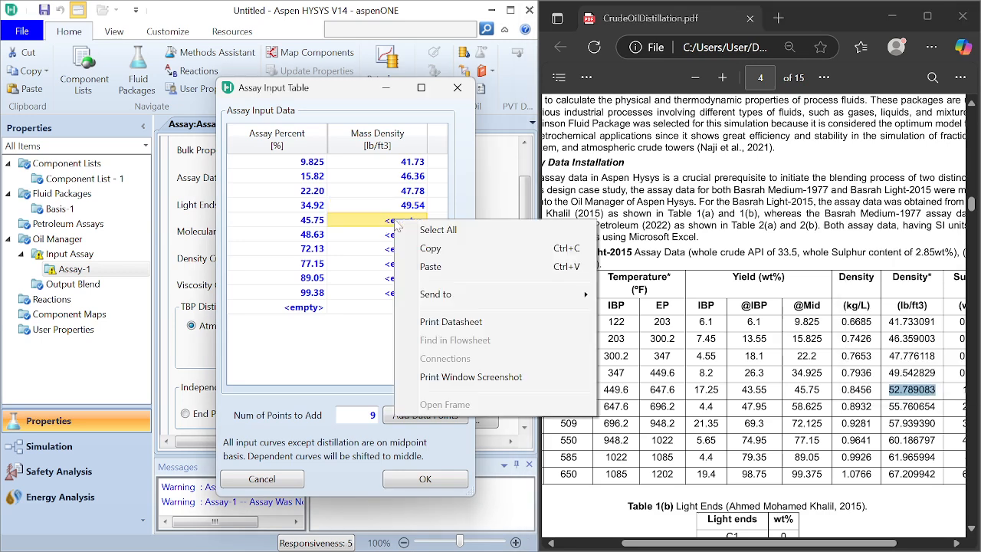
{"action": "left_click", "coordinate": [422, 266]}
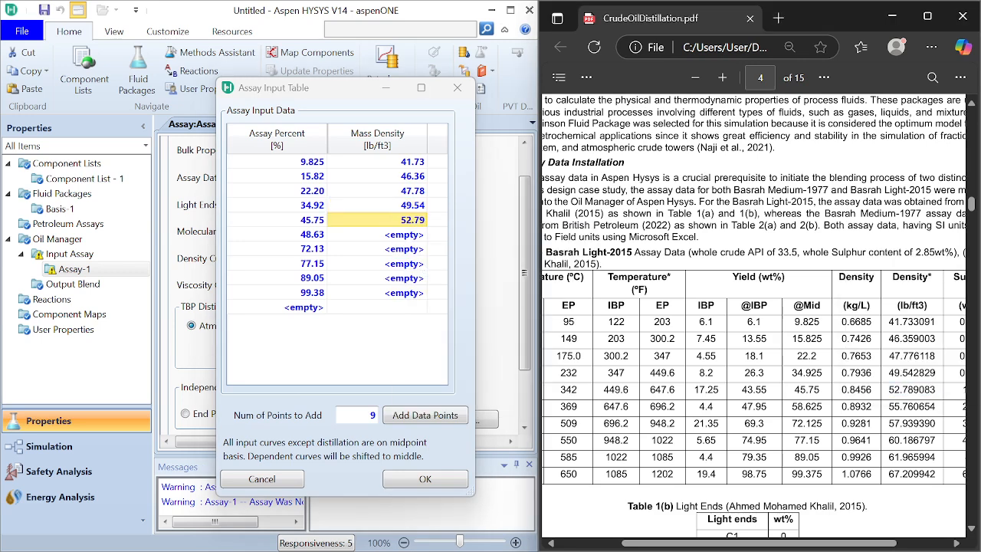
Step: Copy the PDF's Density* values 55.760654 and 57.939390 lb/ft3 into the 48.63 and 72.13 percent rows' mass density
{"action": "double_click", "coordinate": [912, 406]}
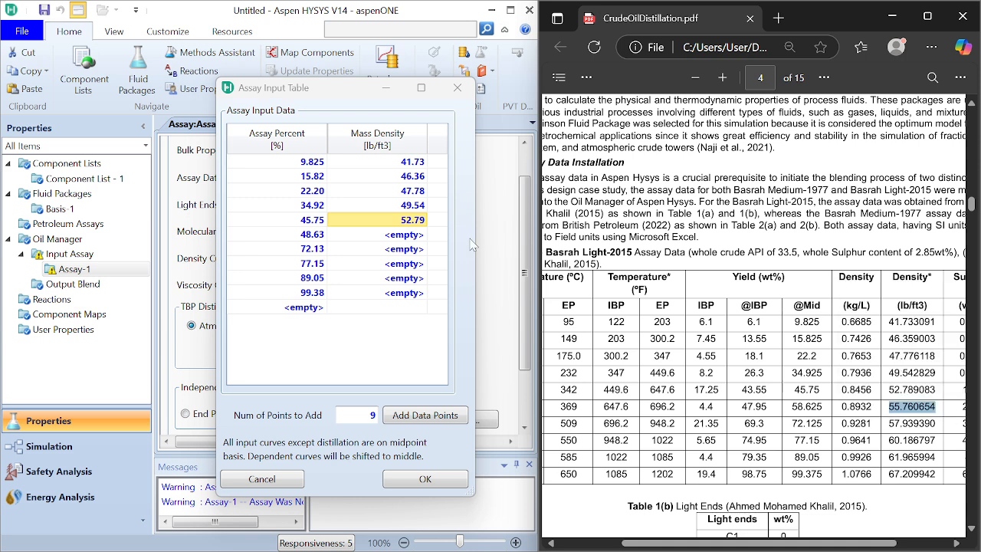
{"action": "left_click", "coordinate": [416, 239]}
{"action": "right_click", "coordinate": [419, 244]}
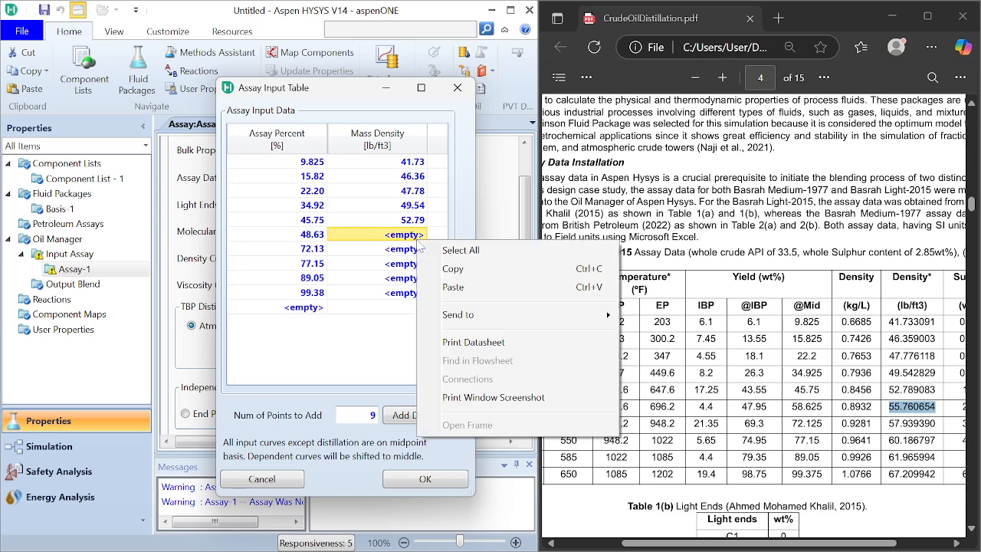
{"action": "left_click", "coordinate": [456, 294]}
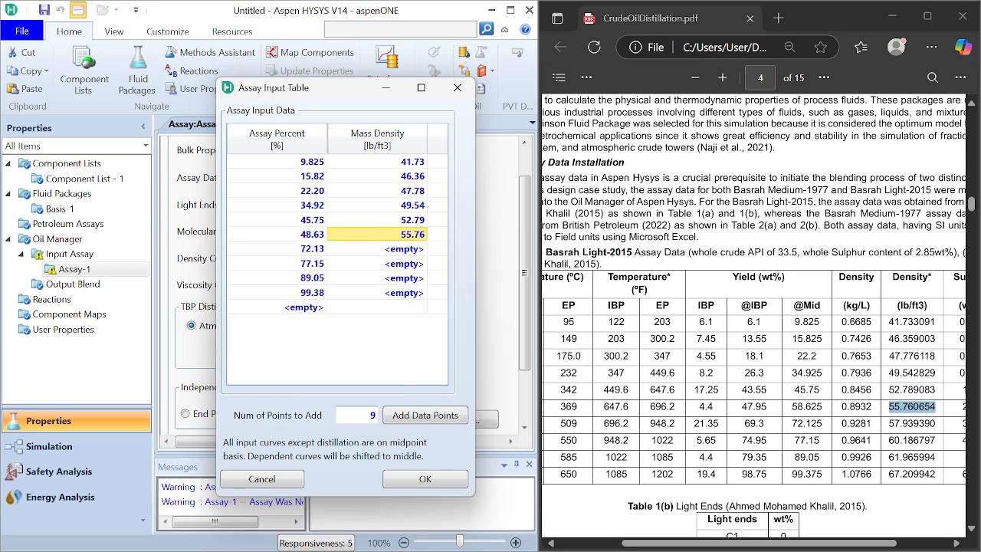
{"action": "double_click", "coordinate": [912, 423]}
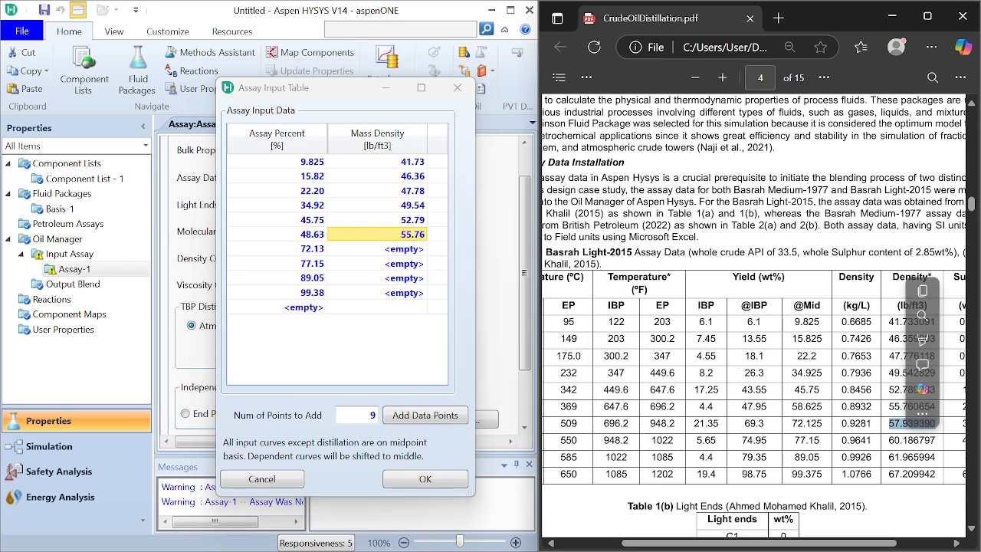
{"action": "left_click", "coordinate": [923, 292]}
{"action": "left_click", "coordinate": [416, 253]}
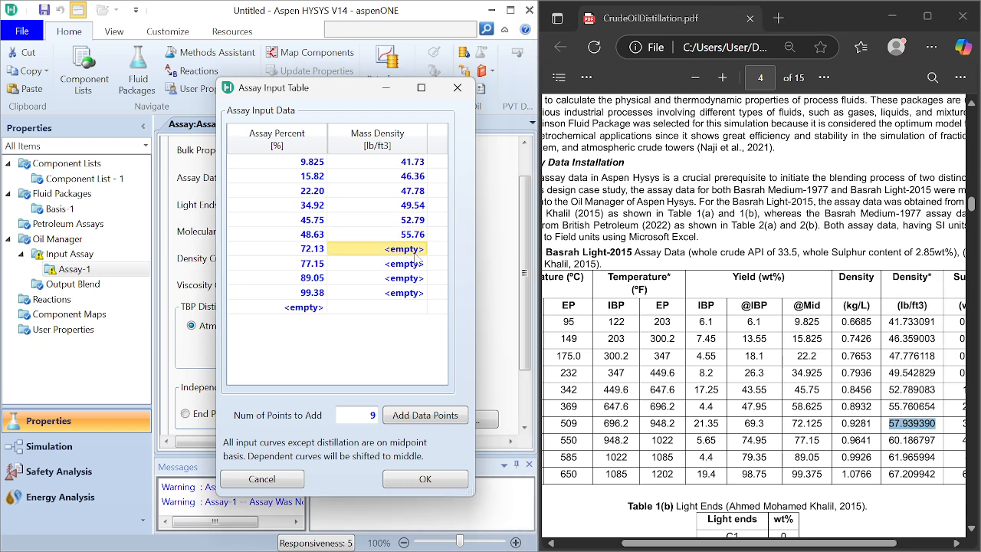
{"action": "right_click", "coordinate": [418, 259]}
{"action": "left_click", "coordinate": [452, 298]}
Step: Copy the PDF's Density* values 60.186797 and 61.965994 lb/ft3 into the 77.15 and 89.05 percent rows' mass density
{"action": "double_click", "coordinate": [911, 440]}
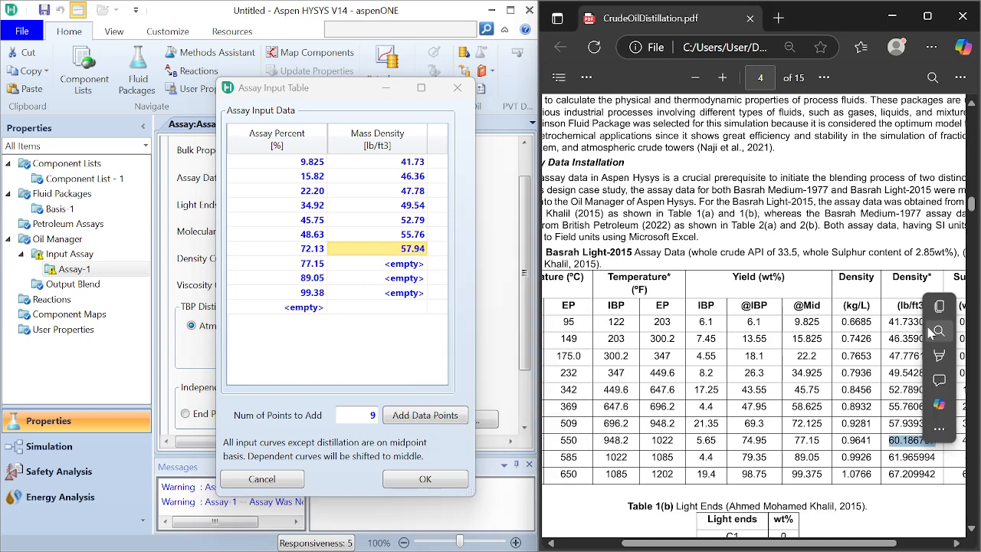
{"action": "left_click", "coordinate": [938, 314]}
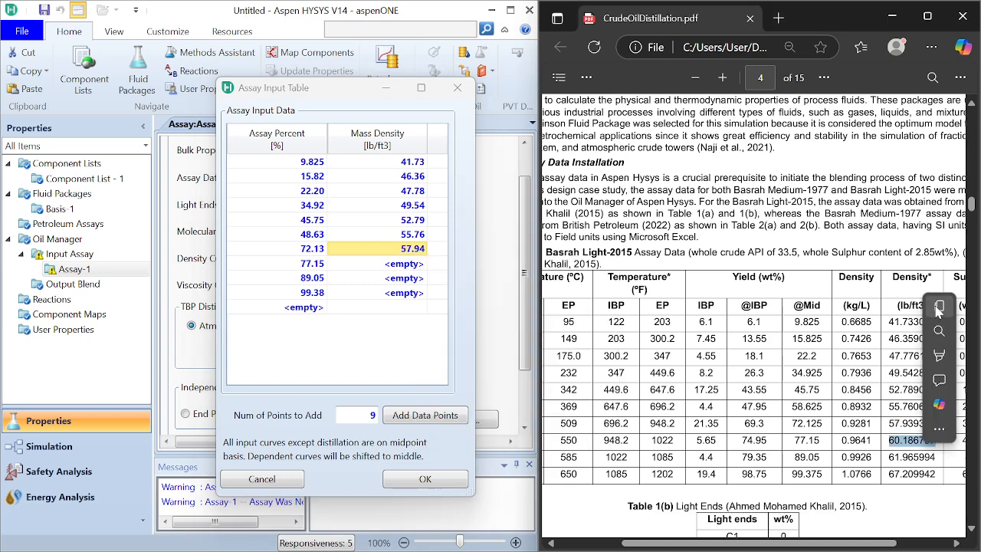
{"action": "left_click", "coordinate": [412, 266]}
{"action": "right_click", "coordinate": [412, 267]}
{"action": "left_click", "coordinate": [453, 313]}
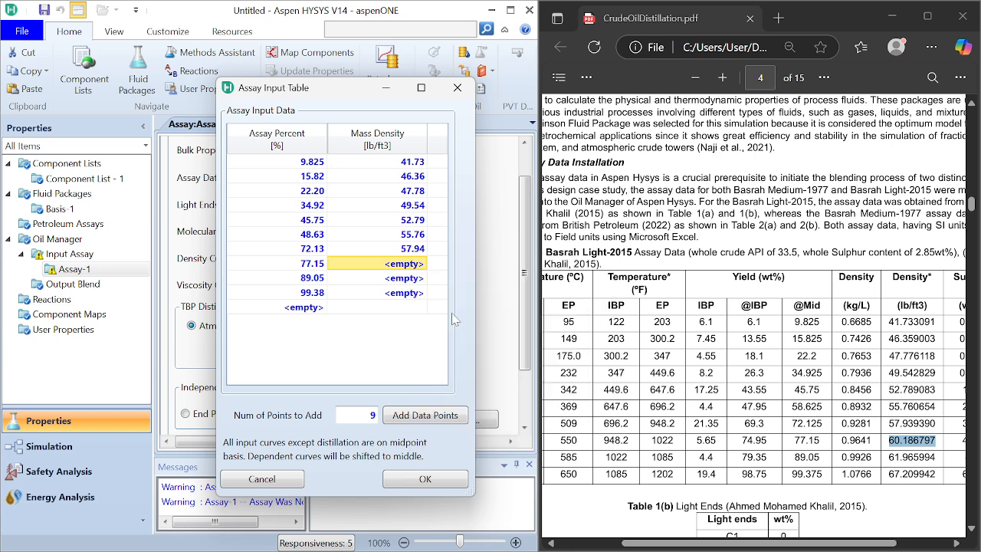
{"action": "double_click", "coordinate": [912, 458]}
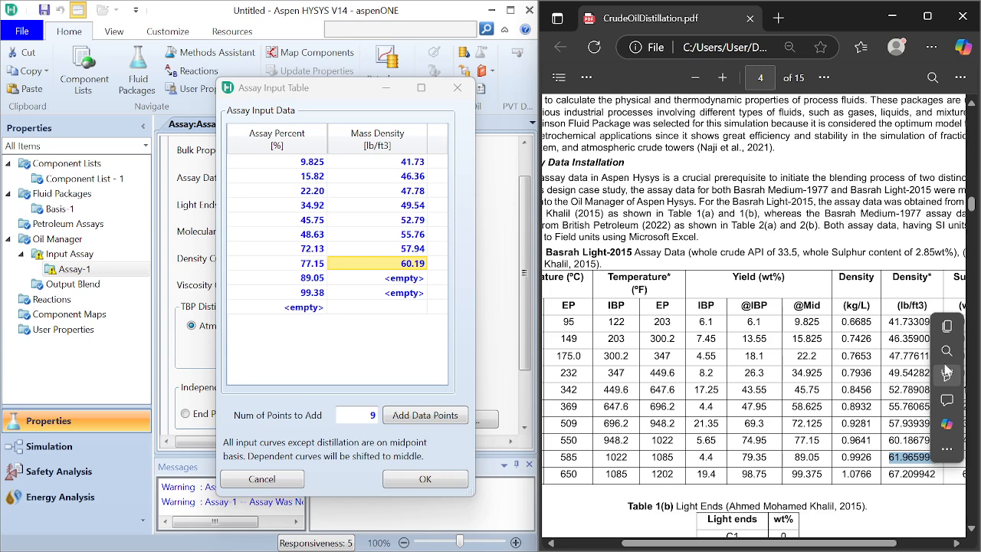
{"action": "left_click", "coordinate": [946, 328]}
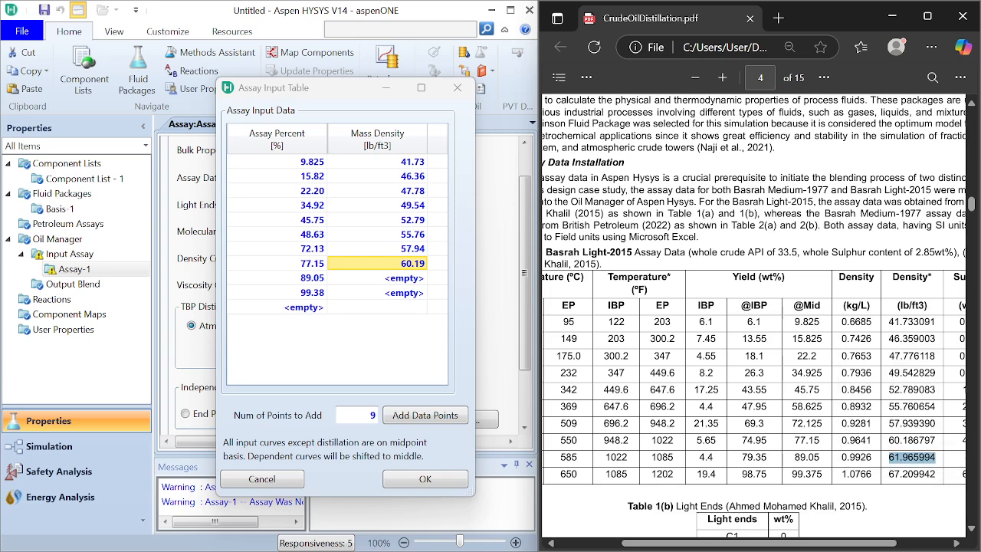
{"action": "left_click", "coordinate": [408, 279]}
{"action": "right_click", "coordinate": [408, 279]}
{"action": "left_click", "coordinate": [444, 326]}
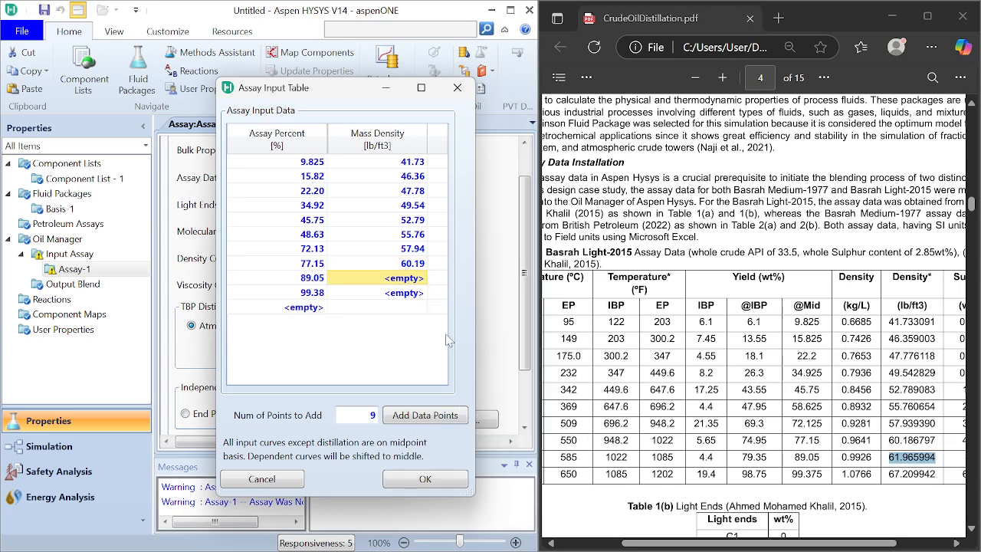
Step: Copy the PDF's density 67.209942 lb/ft3 into the 99.38 percent row and accept the completed density table
{"action": "double_click", "coordinate": [912, 473]}
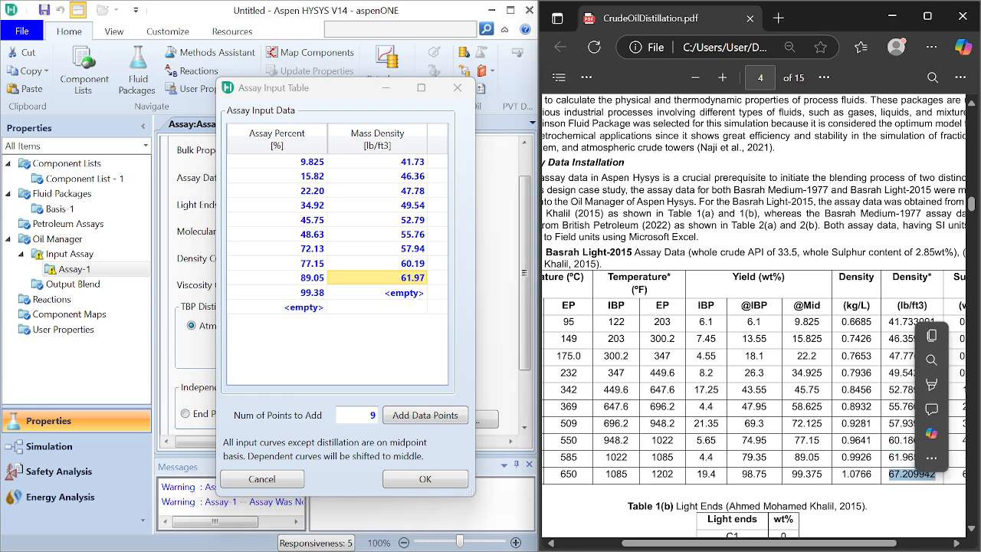
{"action": "left_click", "coordinate": [932, 336]}
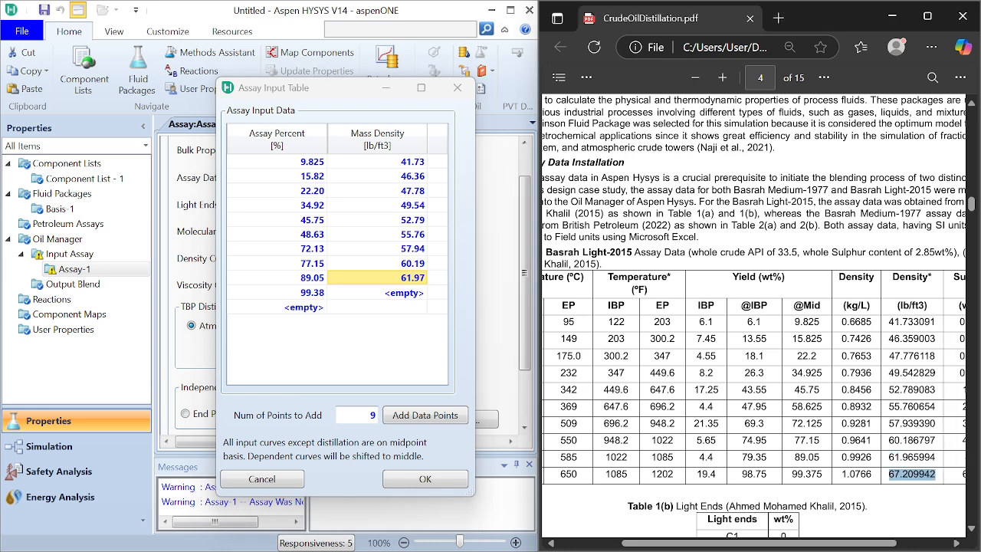
{"action": "left_click", "coordinate": [406, 293]}
{"action": "right_click", "coordinate": [406, 292]}
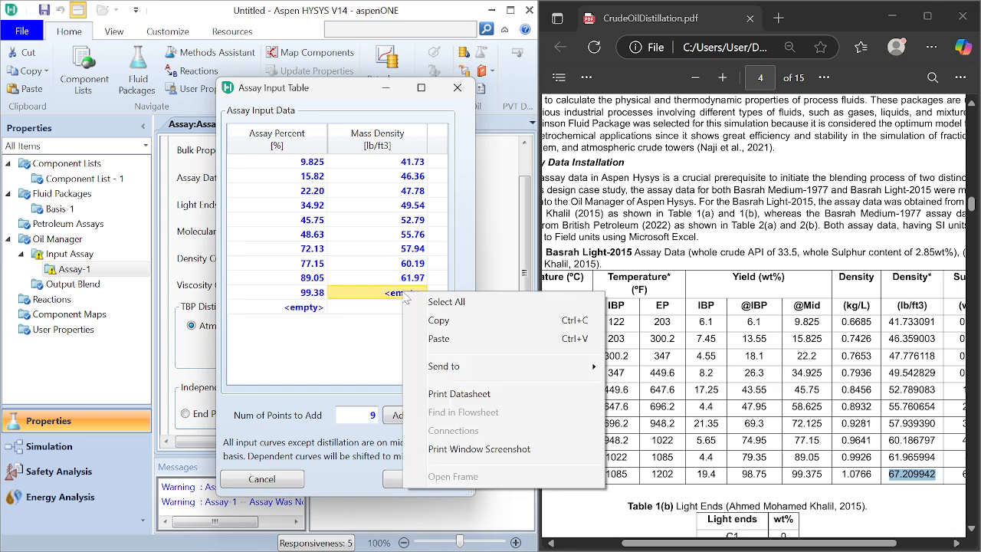
{"action": "left_click", "coordinate": [438, 348]}
{"action": "left_click", "coordinate": [433, 480]}
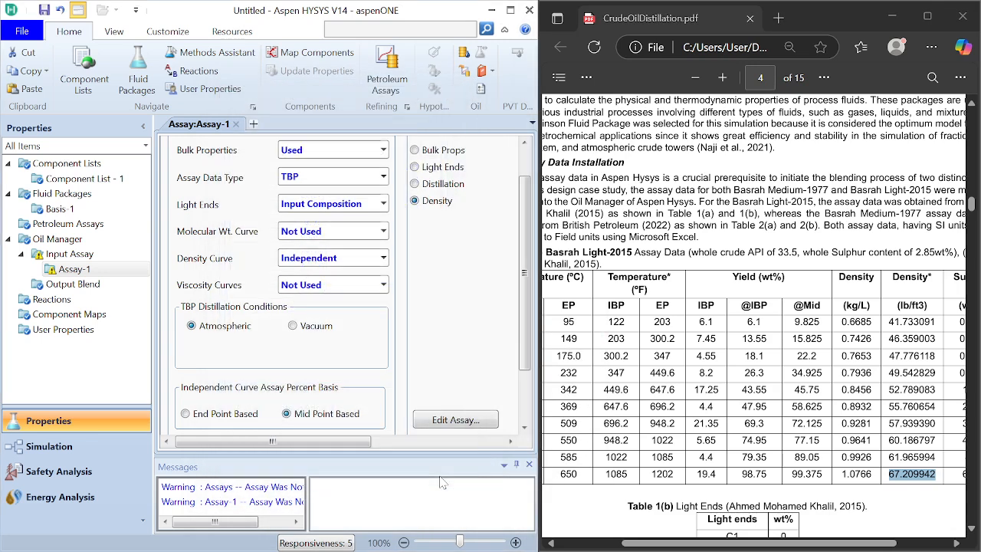
Step: Display Assay-1's light ends composition table alongside the PDF's Table 1(b) light ends data
{"action": "left_click_drag", "start_coordinate": [525, 371], "coordinate": [528, 395]}
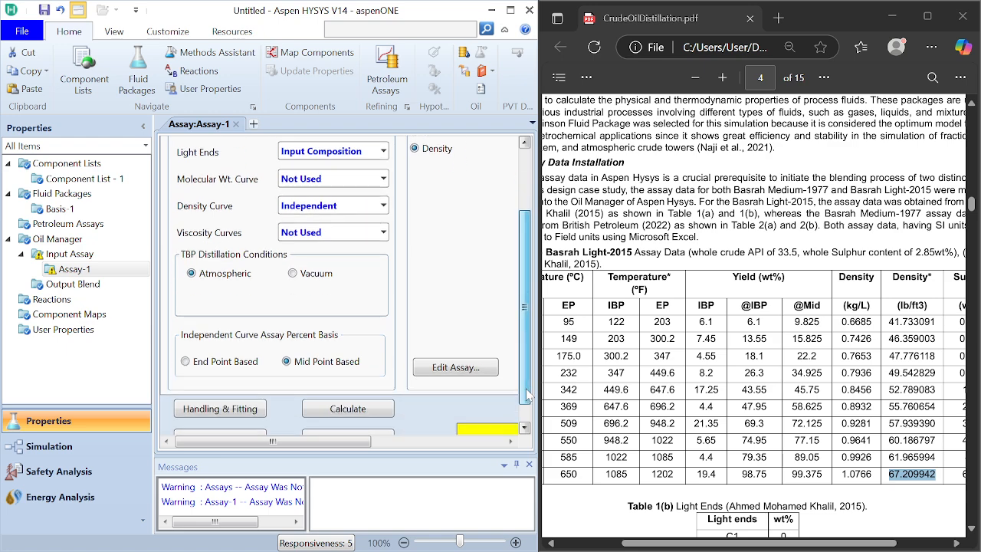
{"action": "left_click_drag", "start_coordinate": [272, 442], "coordinate": [469, 463]}
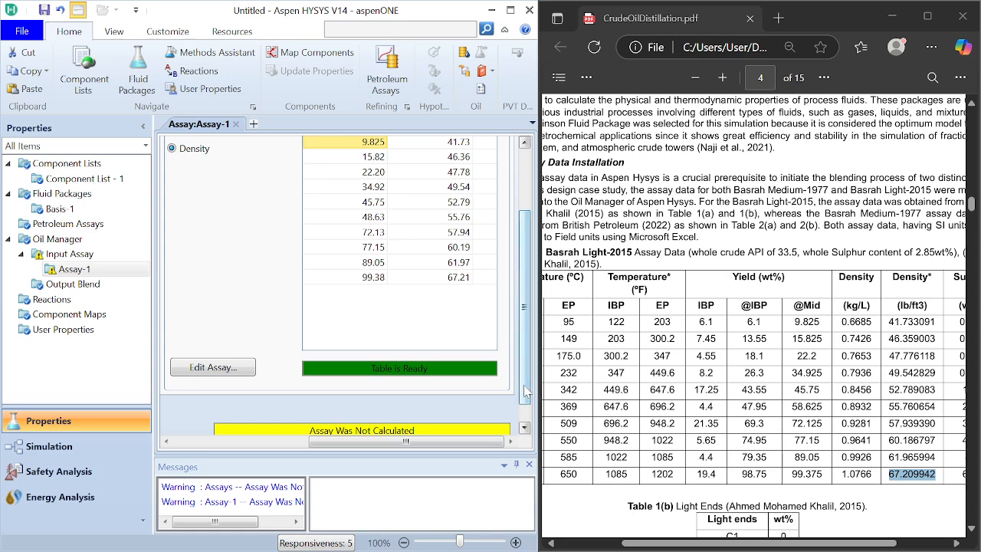
{"action": "left_click_drag", "start_coordinate": [526, 392], "coordinate": [526, 330]}
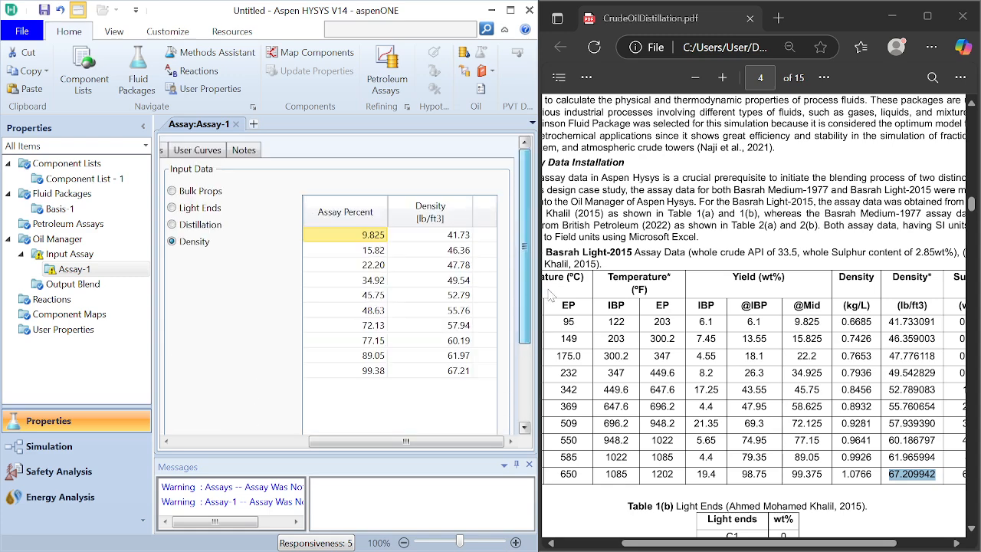
{"action": "left_click", "coordinate": [172, 208]}
{"action": "scroll", "coordinate": [755, 307], "scroll_direction": "down", "scroll_amount": 3}
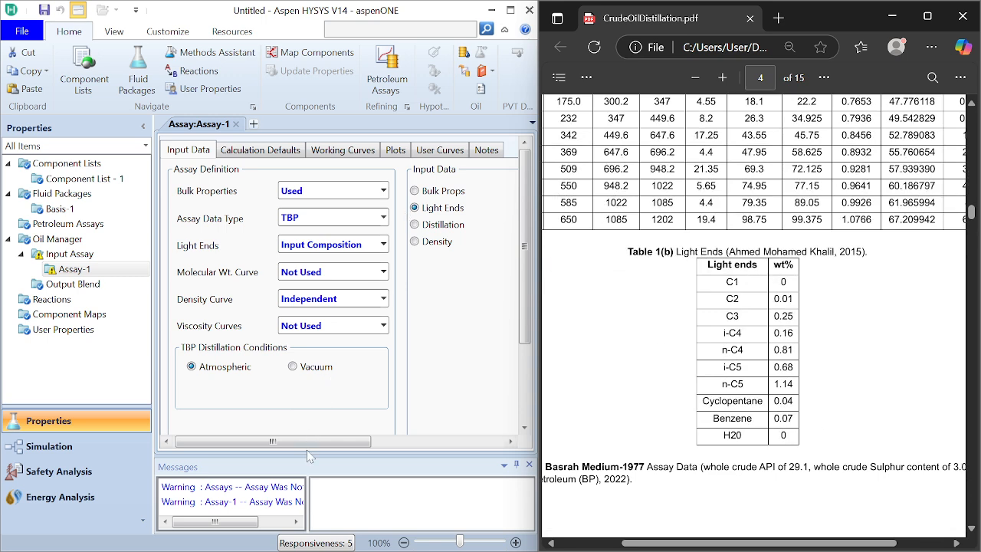
{"action": "left_click_drag", "start_coordinate": [273, 443], "coordinate": [406, 442]}
Step: Enter light ends compositions of 0.01 for ethane and 0.25 for propane
{"action": "left_click", "coordinate": [393, 259]}
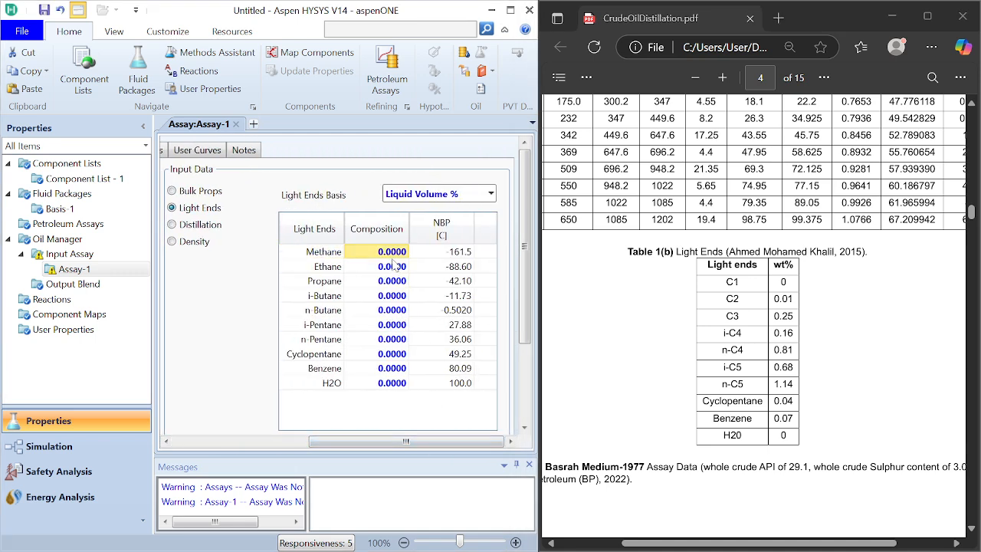
{"action": "key", "text": "Down"}
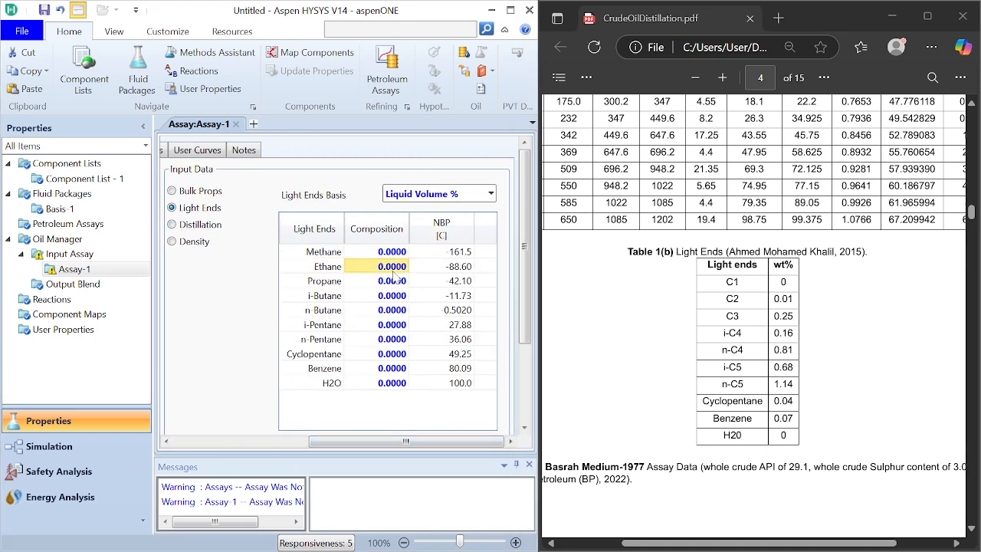
{"action": "type", "text": "0.01"}
{"action": "key", "text": "Return"}
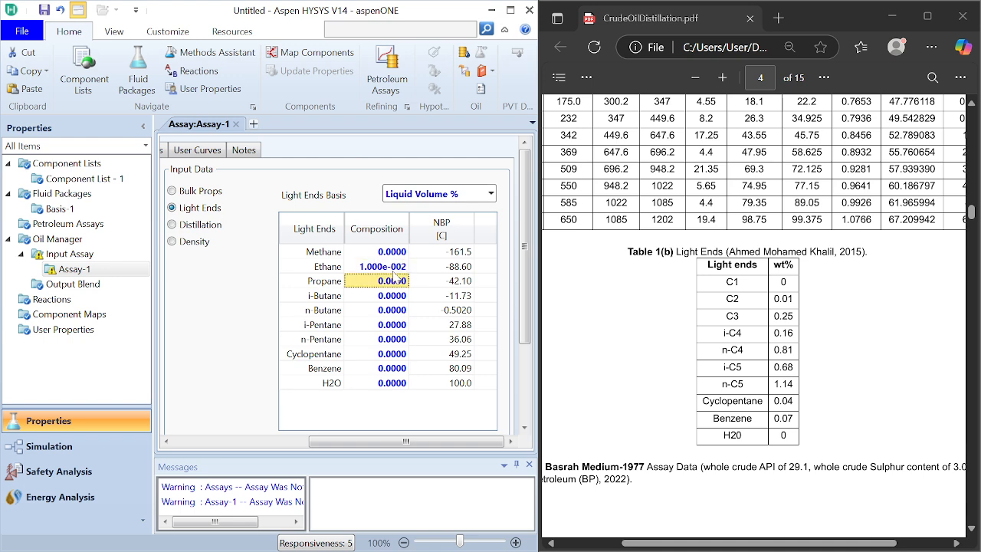
{"action": "type", "text": "0.25"}
{"action": "key", "text": "Return"}
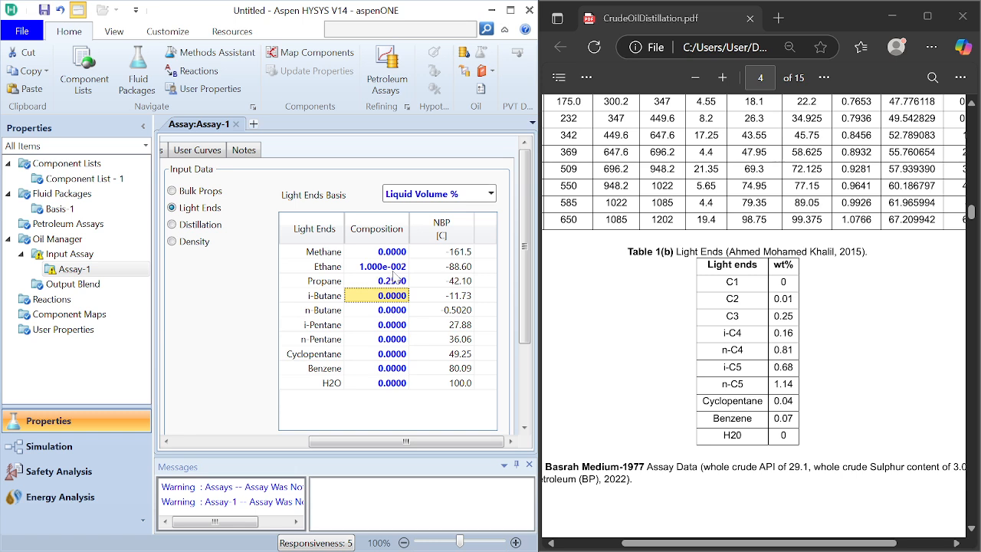
Step: Enter light ends compositions of 0.16 for i-Butane, 0.81 for n-Butane, 0.68 for i-Pentane and 1.14 for n-Pentane
{"action": "type", "text": "0.16"}
{"action": "key", "text": "Return"}
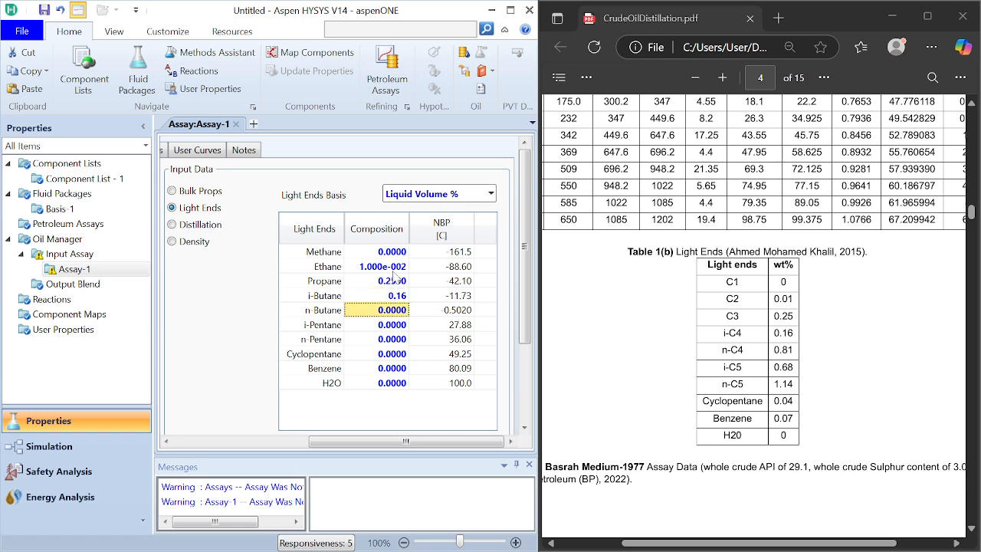
{"action": "type", "text": "0.81"}
{"action": "key", "text": "Return"}
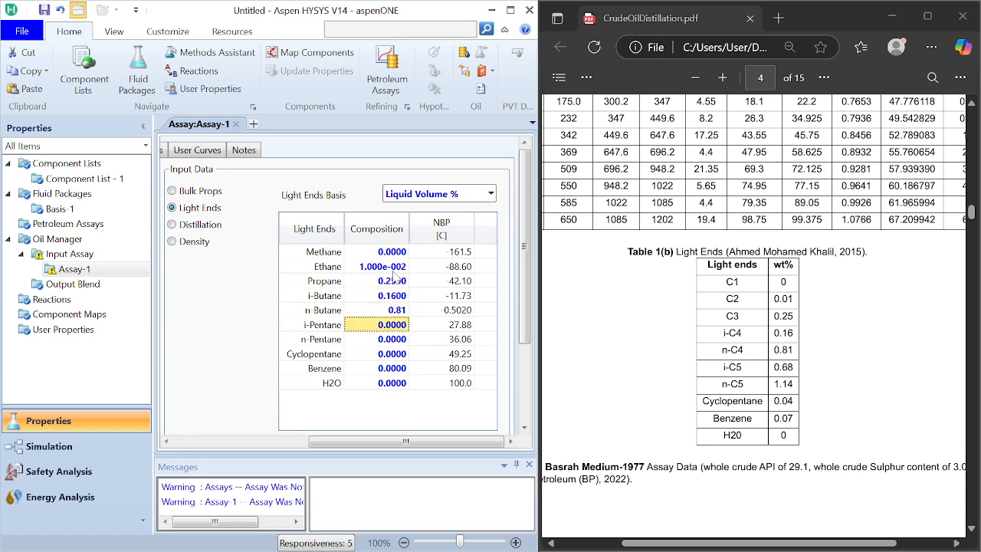
{"action": "type", "text": "0.68"}
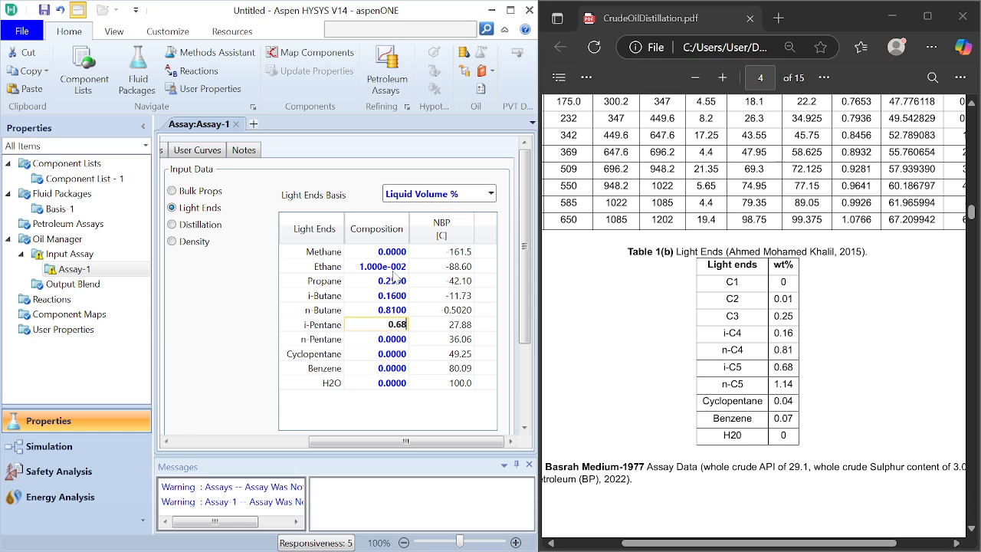
{"action": "key", "text": "Return"}
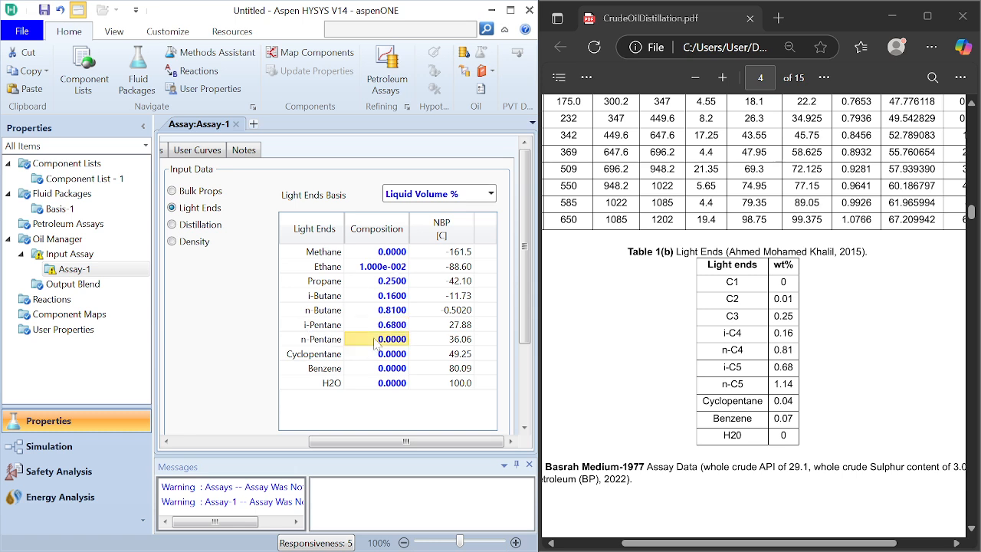
{"action": "type", "text": "1.14"}
{"action": "key", "text": "Return"}
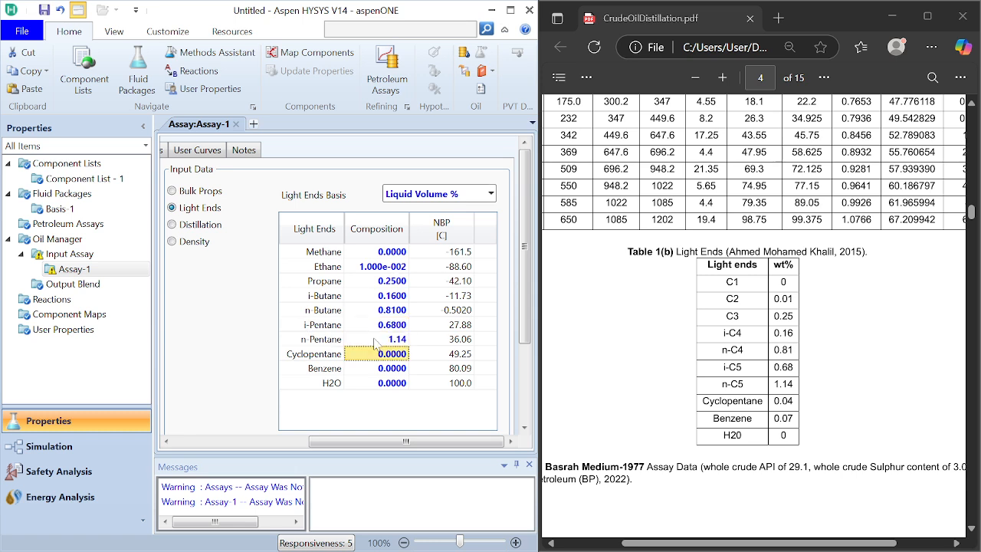
Step: Enter light ends compositions of 0.04 for Cyclopentane and 0.07 for Benzene, and set the light ends basis to Mass %
{"action": "type", "text": "0.04"}
{"action": "key", "text": "Return"}
{"action": "type", "text": "0.0"}
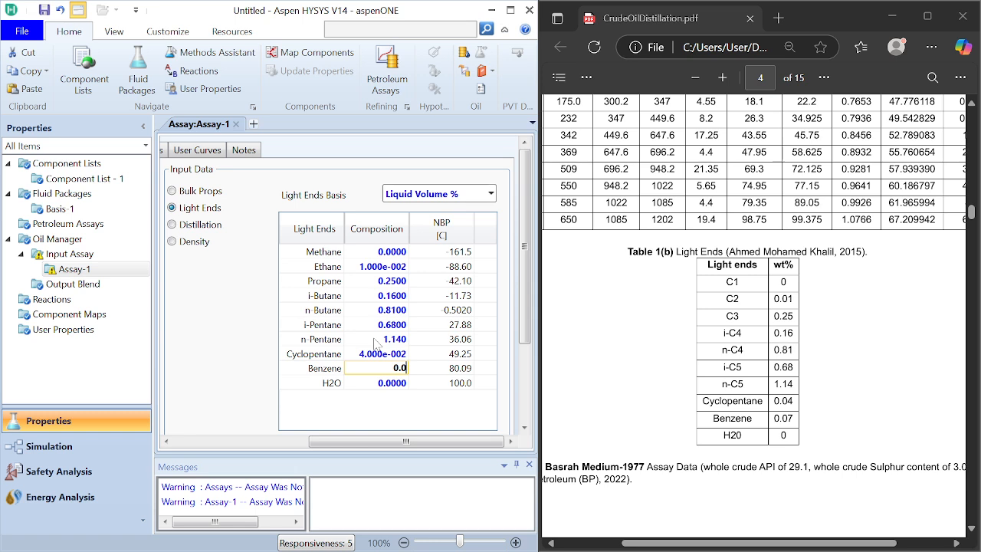
{"action": "type", "text": "7"}
{"action": "key", "text": "Return"}
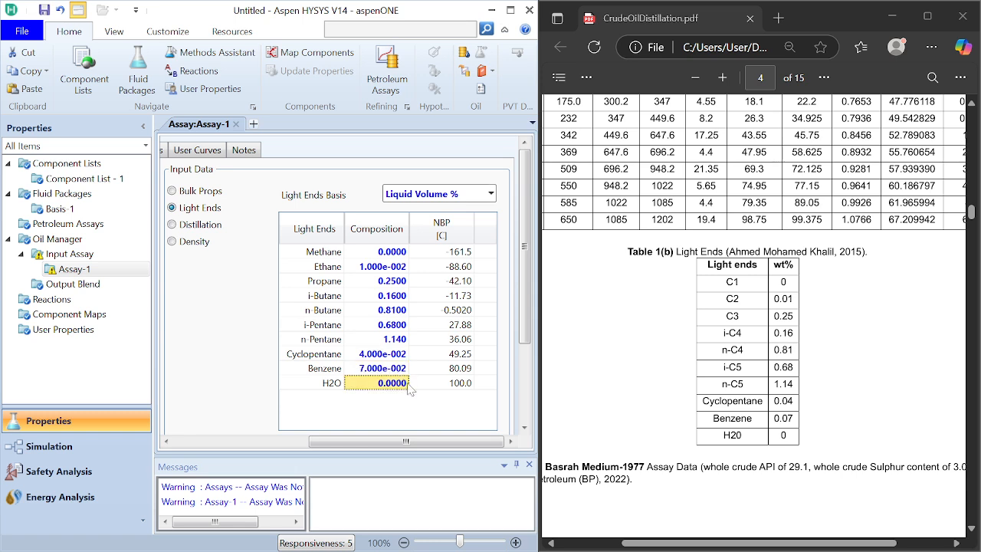
{"action": "left_click", "coordinate": [491, 194]}
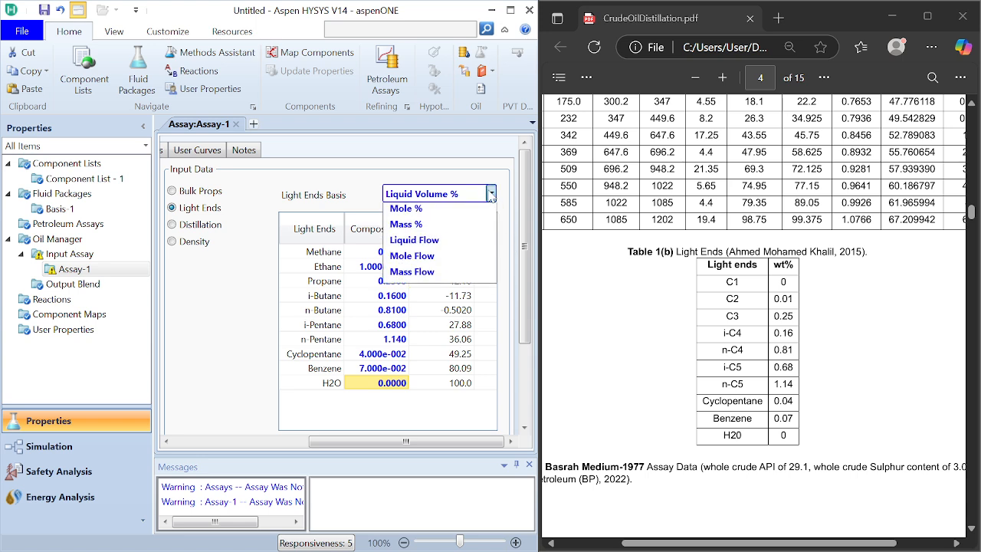
{"action": "left_click", "coordinate": [420, 249]}
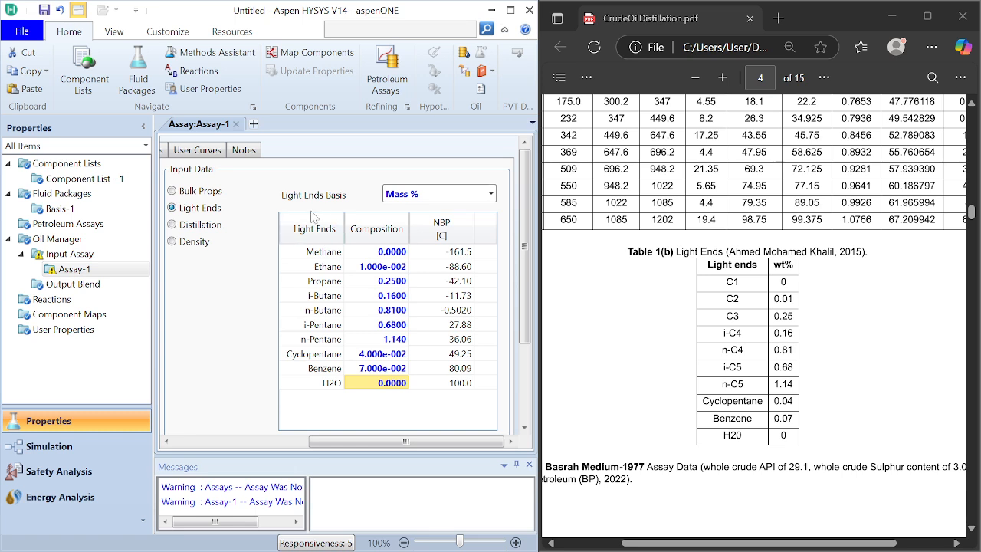
Step: Set Assay-1's bulk standard density to the PDF's whole crude API value of 33.5, using the API_60 unit
{"action": "left_click", "coordinate": [208, 196]}
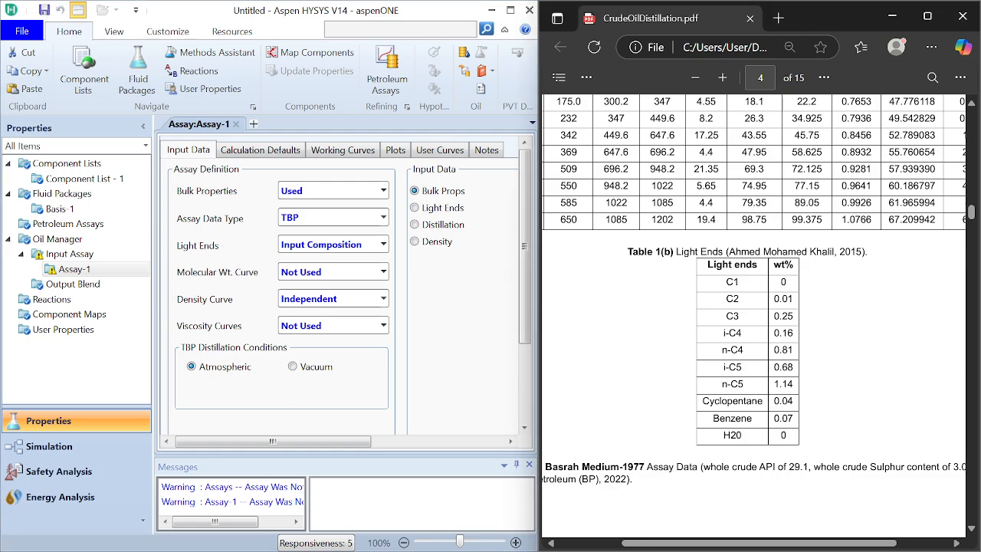
{"action": "scroll", "coordinate": [755, 306], "scroll_direction": "up", "scroll_amount": 3}
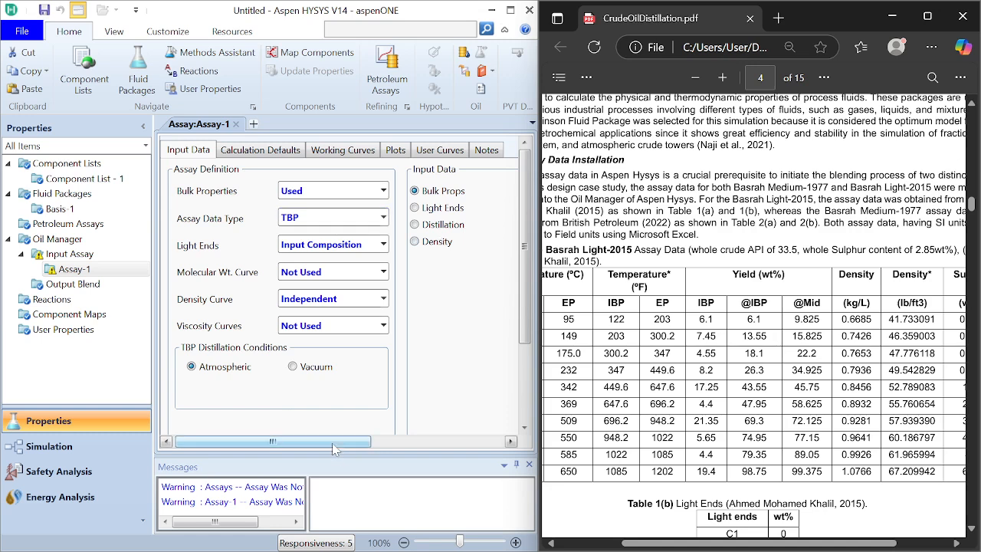
{"action": "left_click_drag", "start_coordinate": [334, 449], "coordinate": [467, 449]}
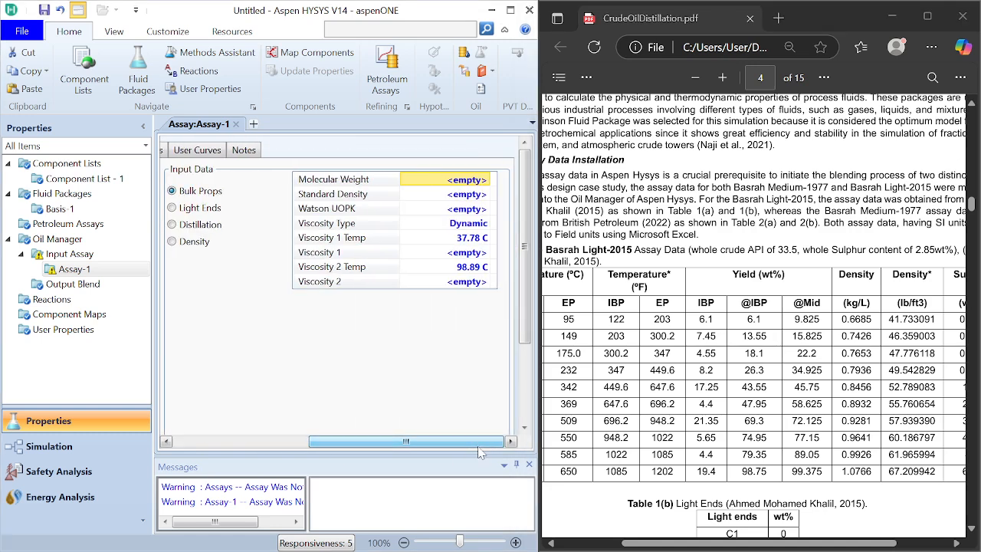
{"action": "left_click", "coordinate": [476, 197]}
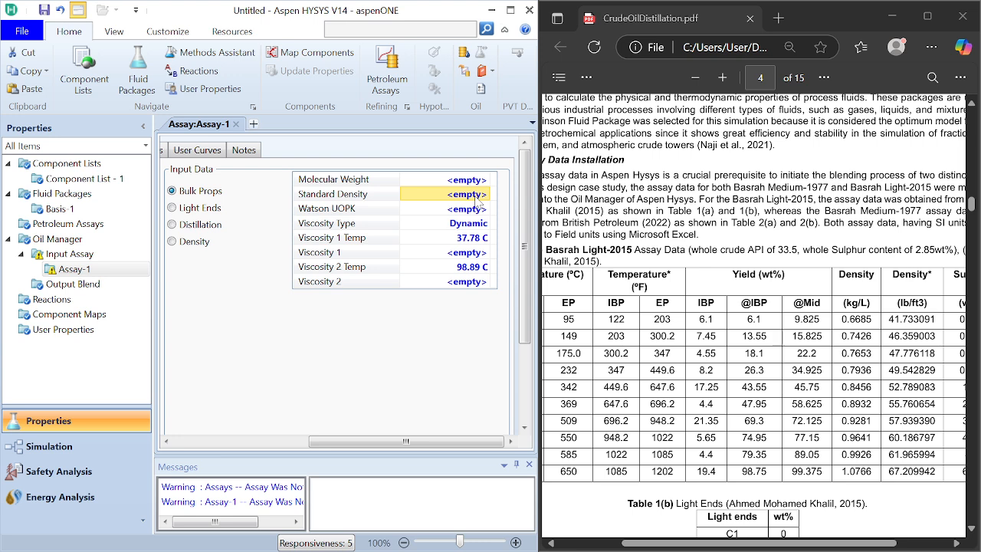
{"action": "type", "text": "33.5"}
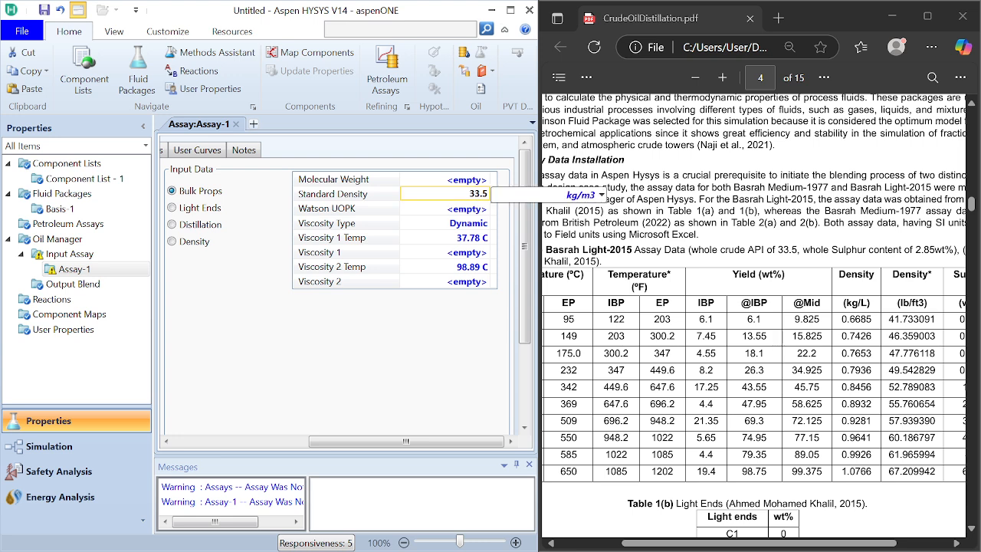
{"action": "left_click", "coordinate": [602, 195]}
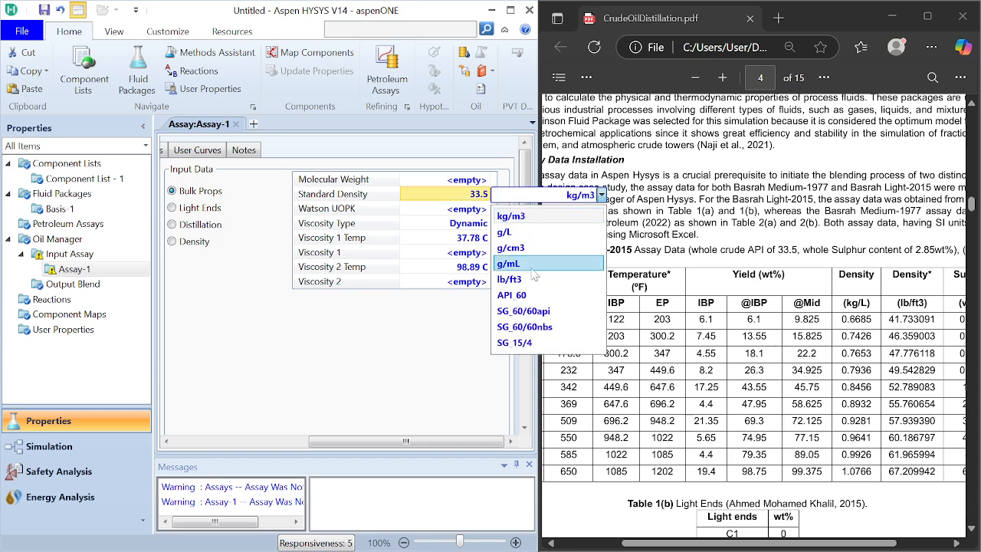
{"action": "left_click", "coordinate": [531, 297]}
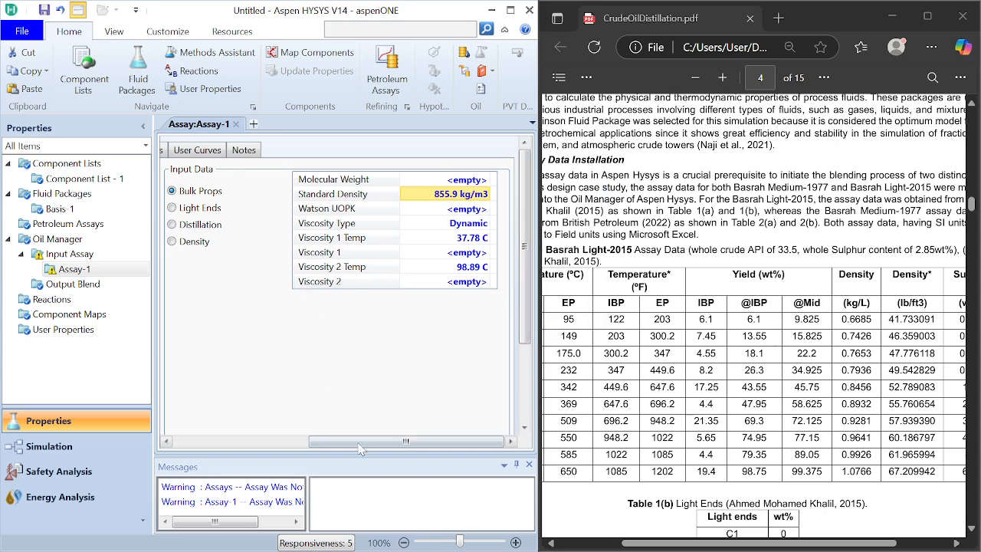
{"action": "left_click_drag", "start_coordinate": [354, 441], "coordinate": [223, 441]}
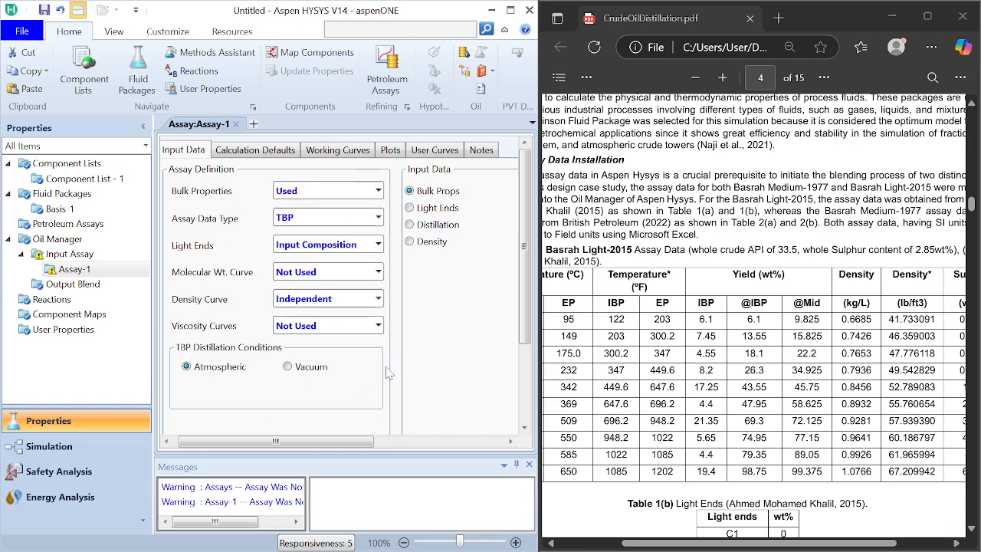
{"action": "left_click_drag", "start_coordinate": [322, 451], "coordinate": [410, 451]}
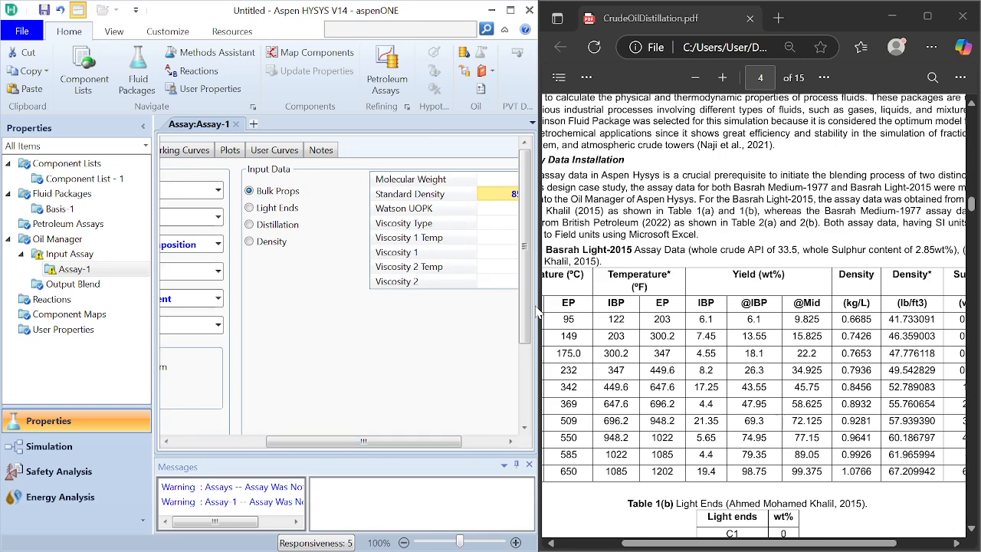
{"action": "left_click_drag", "start_coordinate": [526, 309], "coordinate": [527, 386]}
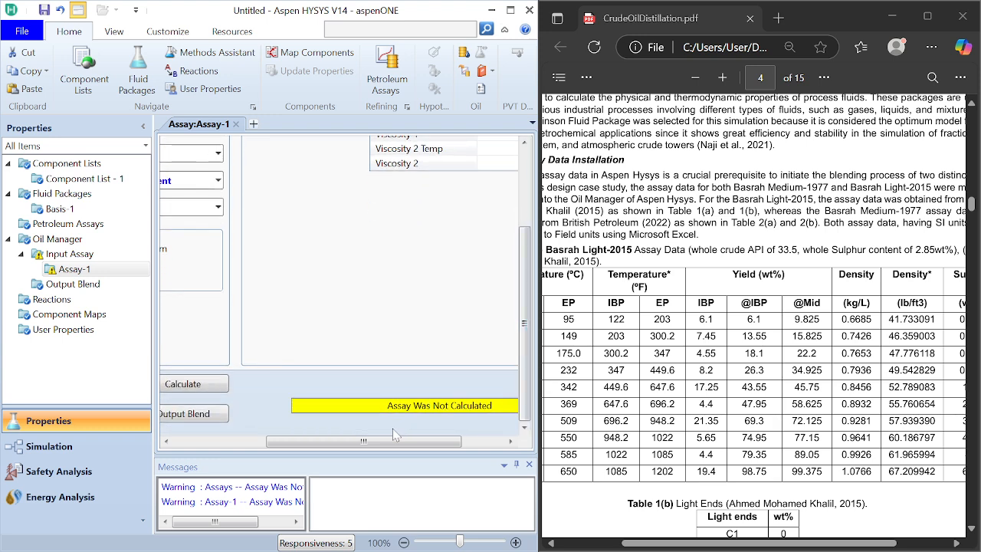
{"action": "left_click_drag", "start_coordinate": [387, 442], "coordinate": [301, 445]}
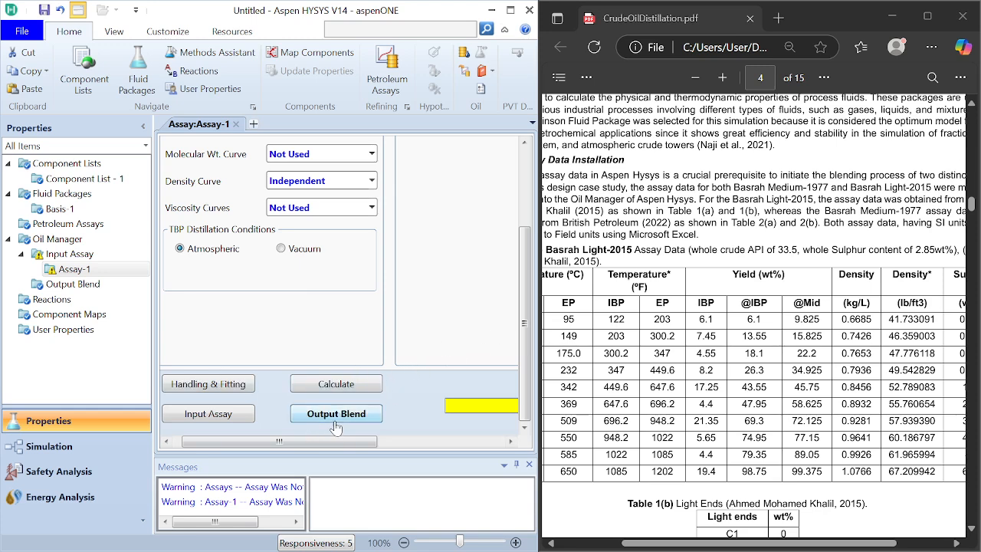
{"action": "left_click_drag", "start_coordinate": [350, 446], "coordinate": [312, 442]}
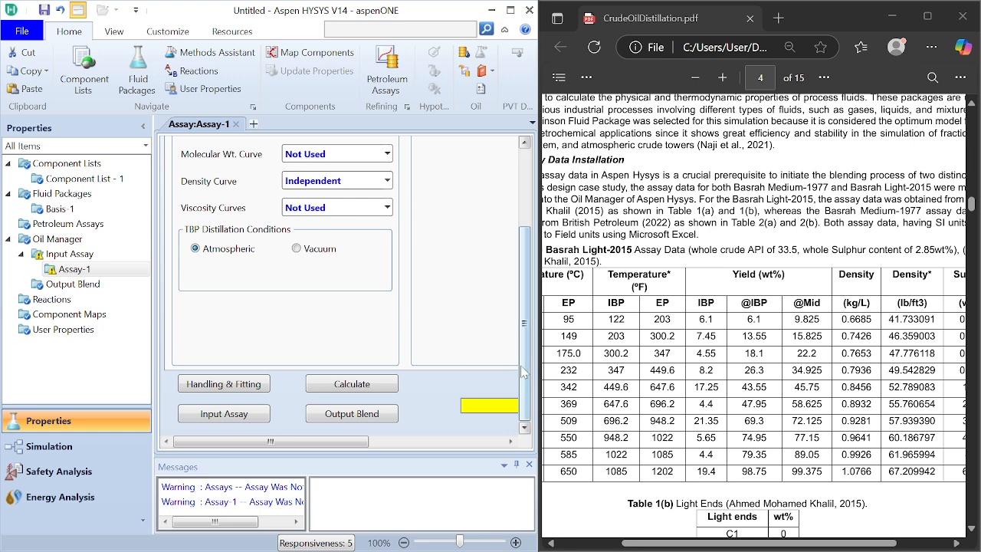
{"action": "left_click_drag", "start_coordinate": [523, 368], "coordinate": [522, 283]}
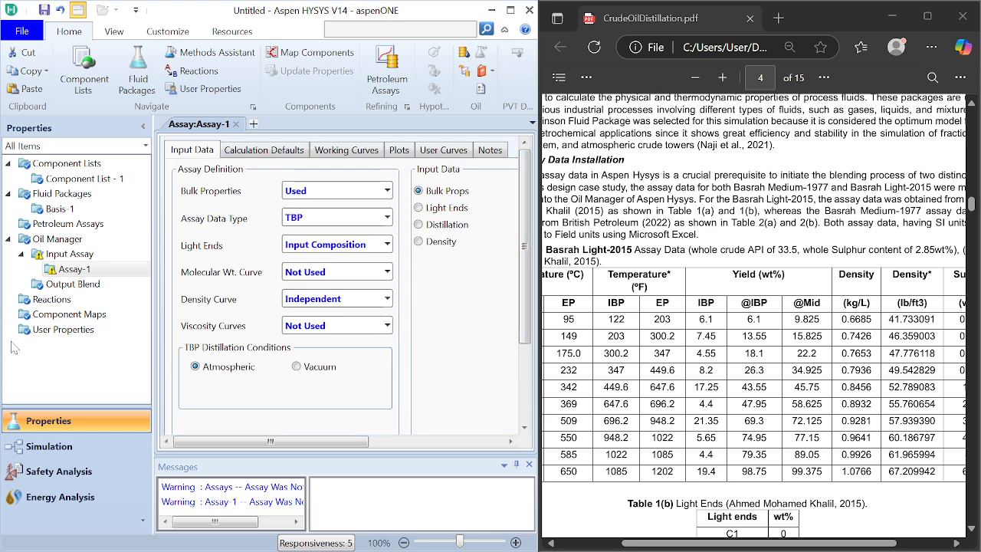
Step: Add a new user property, enlarge the HYSYS window, and set the property's mixing basis to Mass Fraction
{"action": "left_click", "coordinate": [65, 334]}
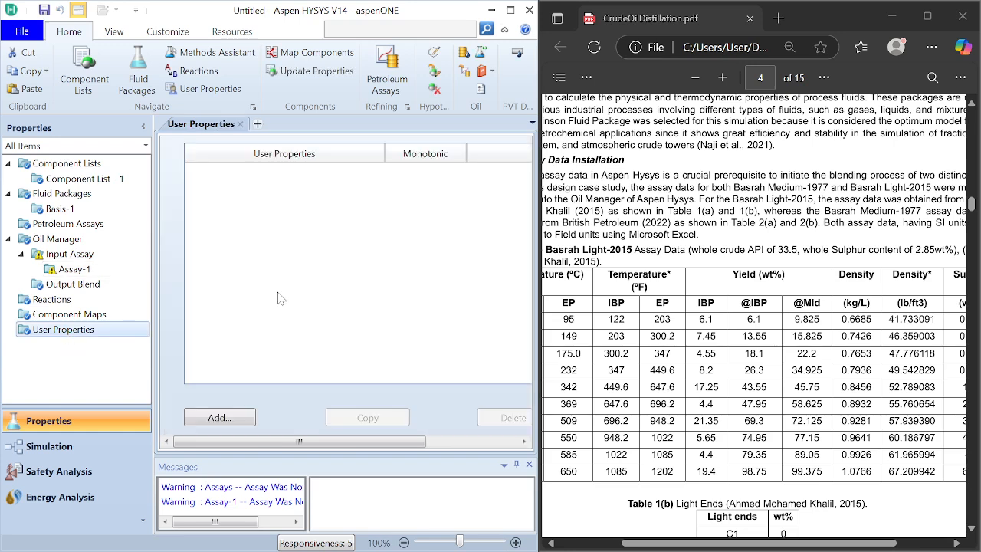
{"action": "left_click", "coordinate": [219, 416]}
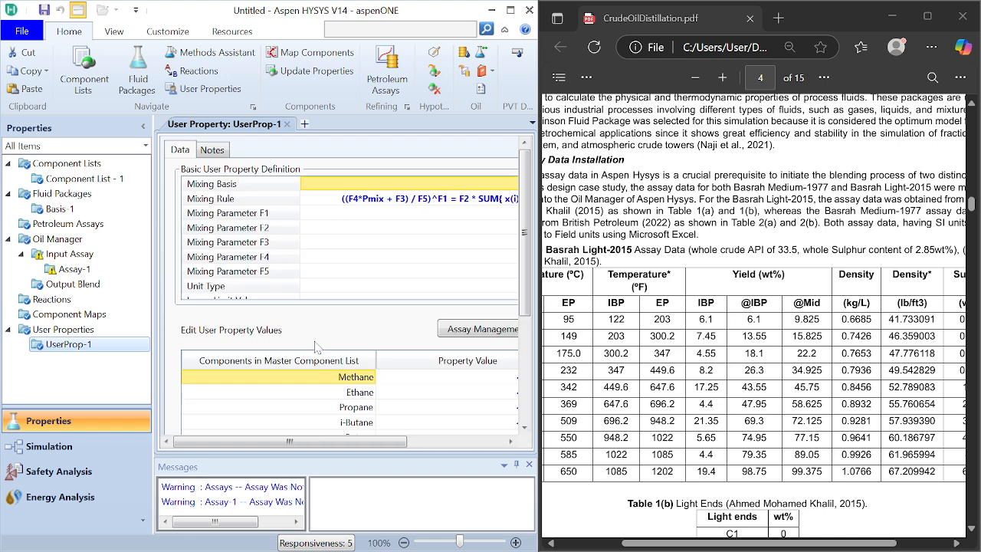
{"action": "left_click_drag", "start_coordinate": [526, 274], "coordinate": [524, 271]}
{"action": "left_click_drag", "start_coordinate": [392, 12], "coordinate": [476, 6]}
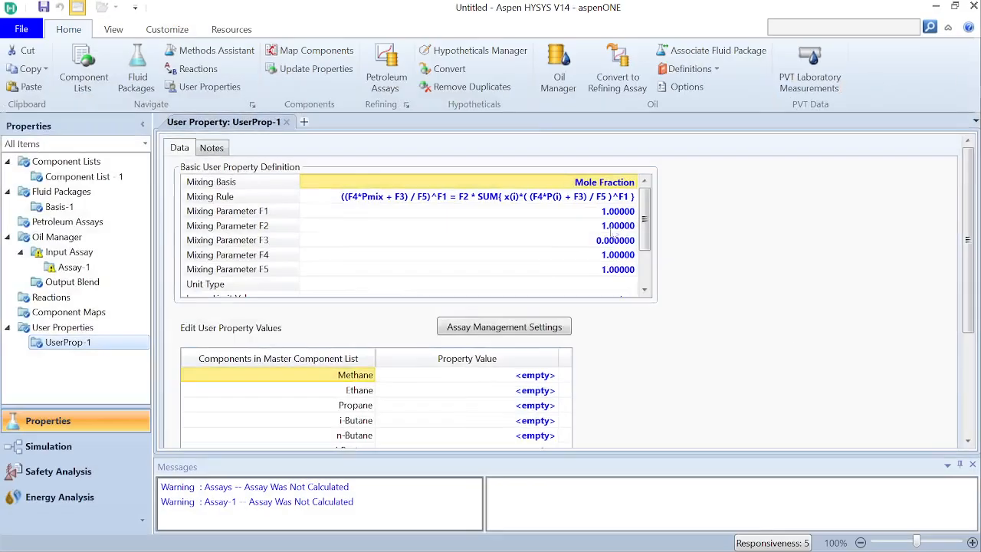
{"action": "left_click", "coordinate": [633, 182]}
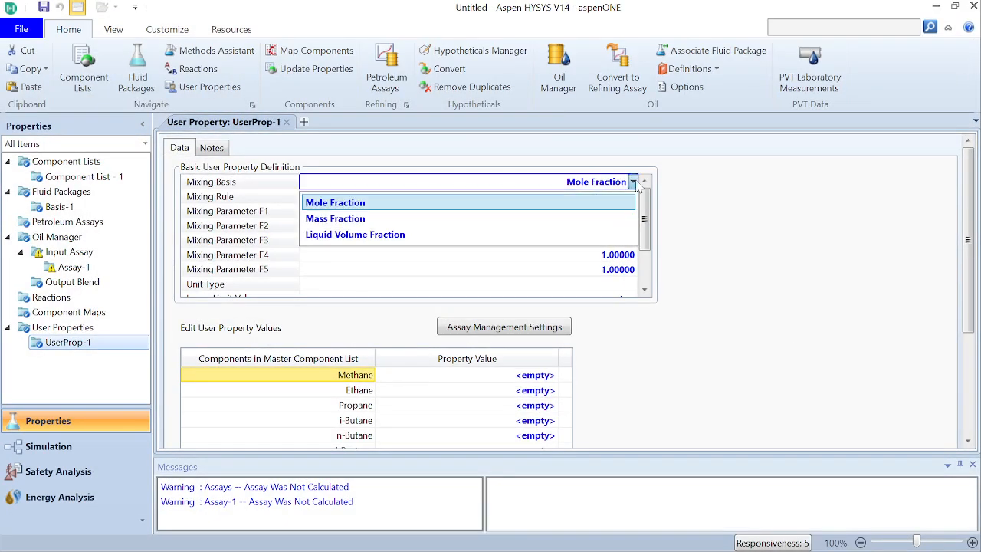
{"action": "left_click", "coordinate": [547, 222]}
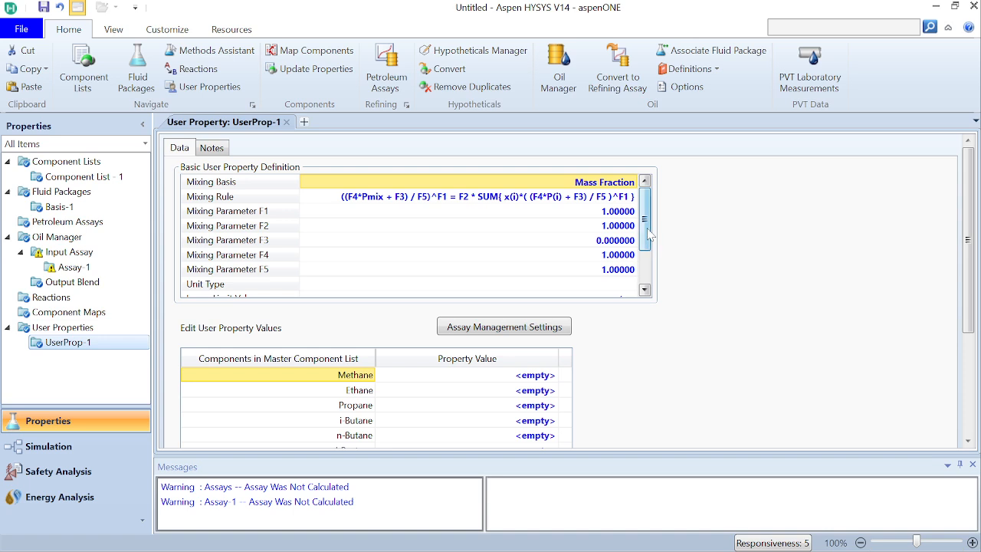
Step: Set the user property's lower limit value to 0 and its upper limit value to 100
{"action": "scroll", "coordinate": [648, 250], "scroll_direction": "down", "scroll_amount": 2}
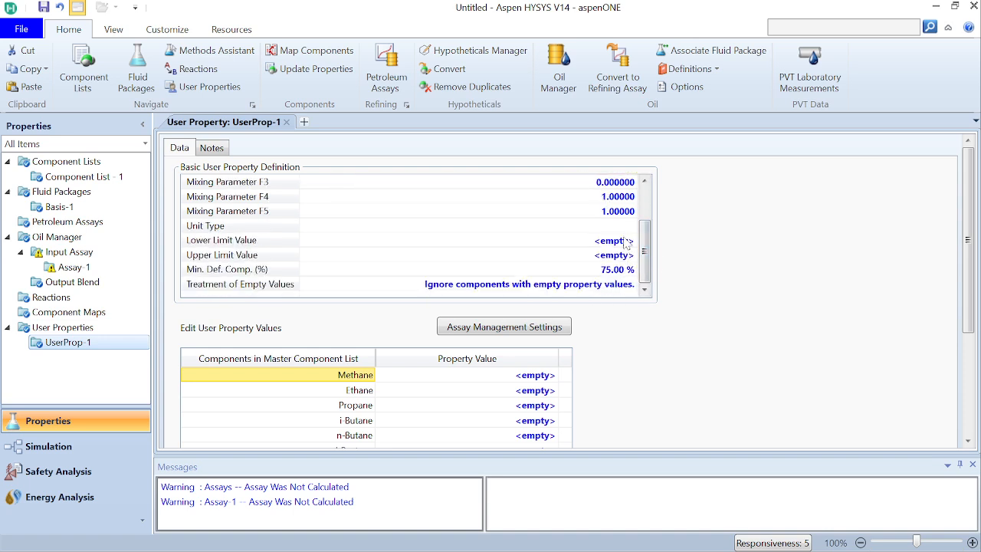
{"action": "left_click", "coordinate": [626, 241]}
{"action": "type", "text": "0"}
{"action": "key", "text": "Return"}
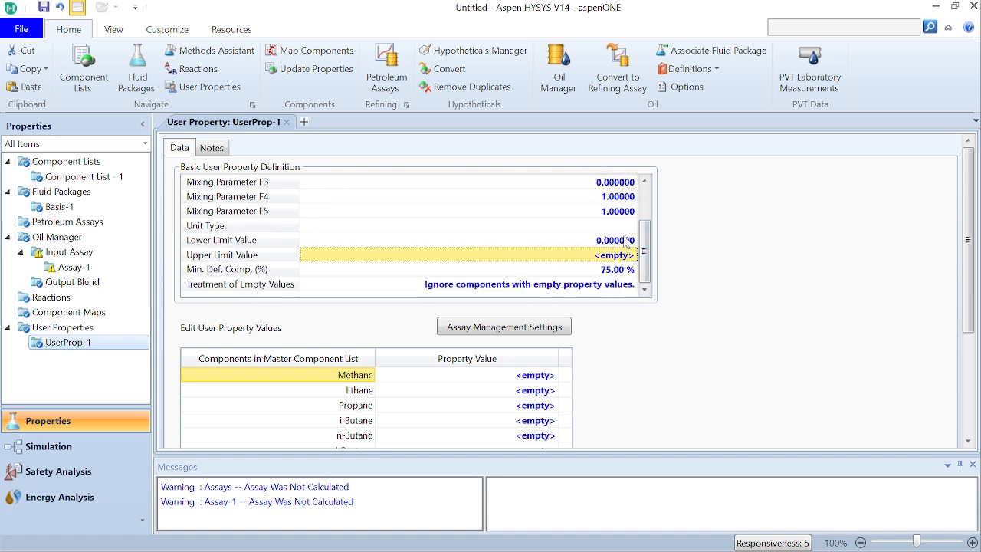
{"action": "type", "text": "100"}
{"action": "key", "text": "Return"}
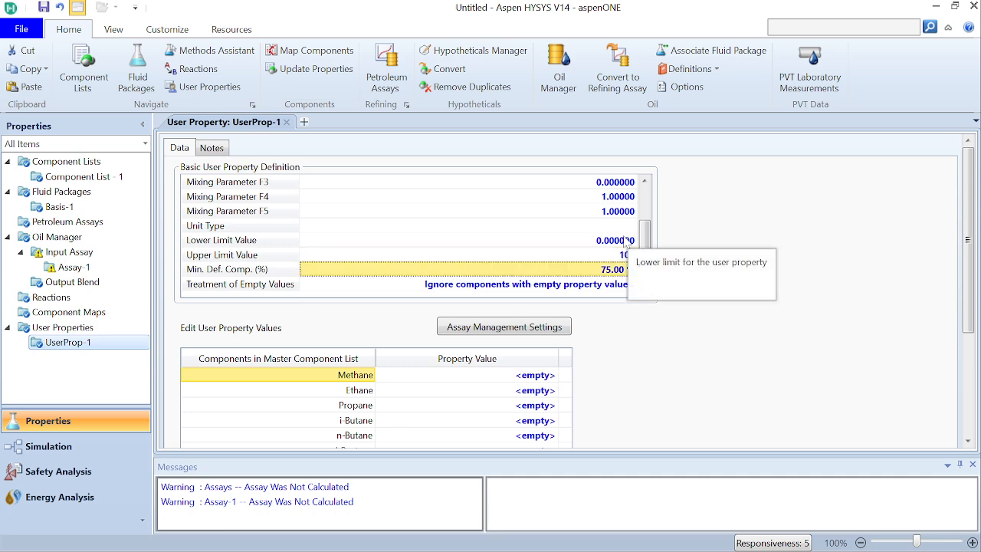
Step: Enter a user property value of 0 for every component in the master list, from Methane through H2O
{"action": "left_click", "coordinate": [467, 375]}
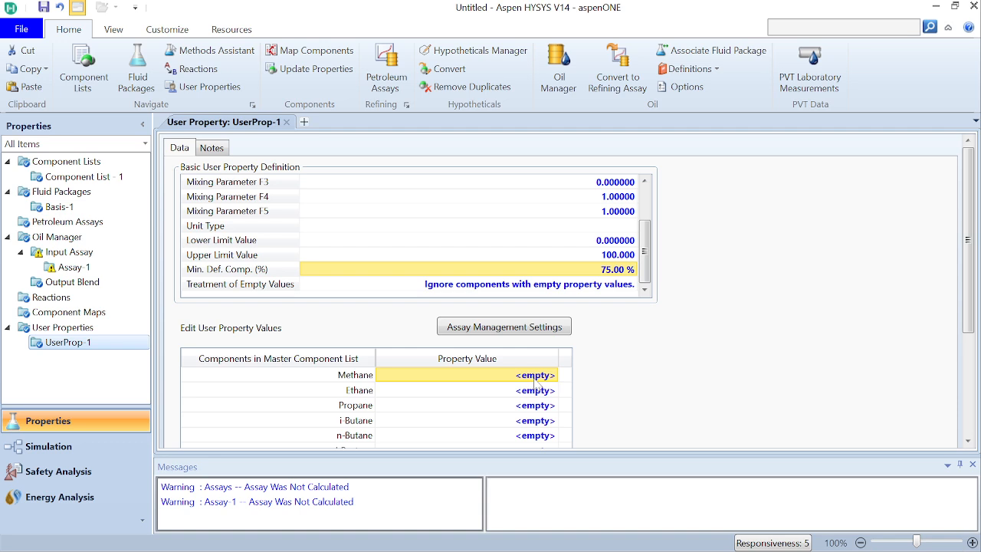
{"action": "type", "text": "0"}
{"action": "key", "text": "Return"}
{"action": "type", "text": "0"}
{"action": "key", "text": "Return"}
{"action": "type", "text": "0"}
{"action": "key", "text": "Return"}
{"action": "type", "text": "0"}
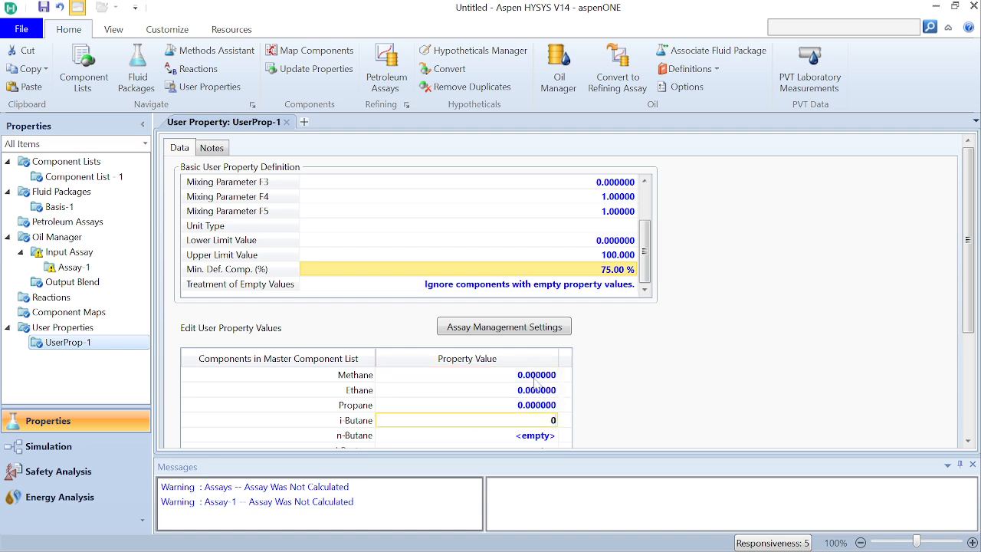
{"action": "key", "text": "Return"}
{"action": "key", "text": "0"}
{"action": "key", "text": "Return"}
{"action": "type", "text": "0"}
{"action": "key", "text": "Return"}
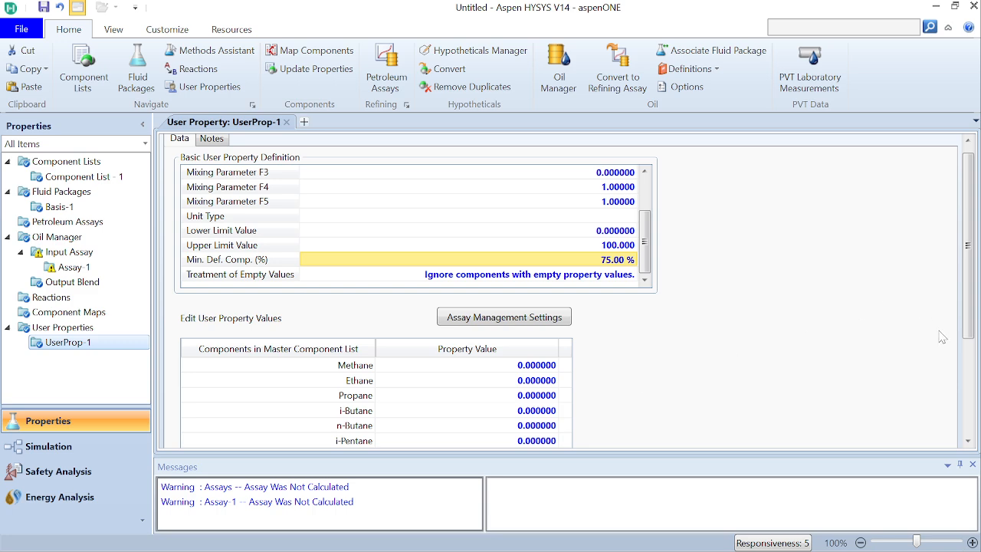
{"action": "left_click_drag", "start_coordinate": [967, 338], "coordinate": [964, 390]}
{"action": "type", "text": "0"}
{"action": "key", "text": "Return"}
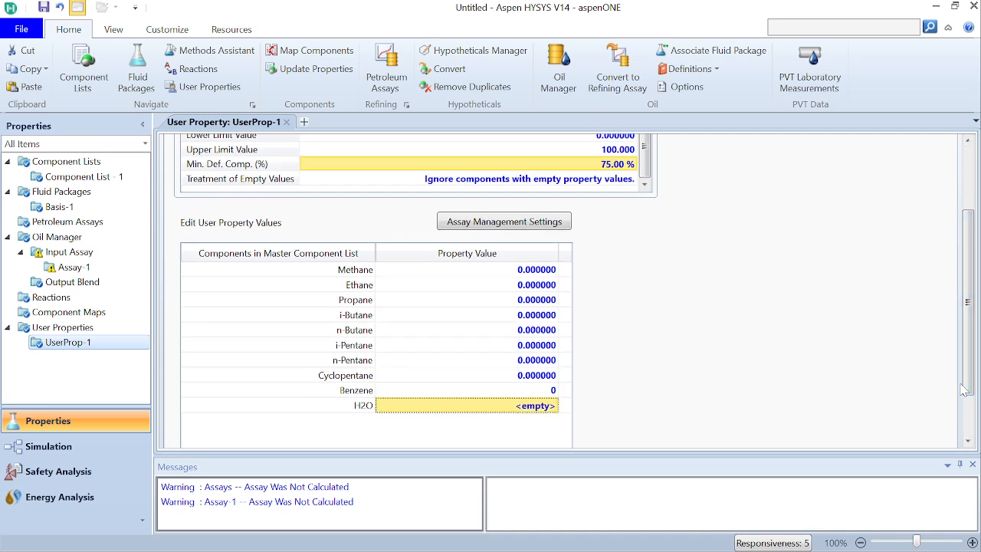
{"action": "type", "text": "0"}
{"action": "key", "text": "Return"}
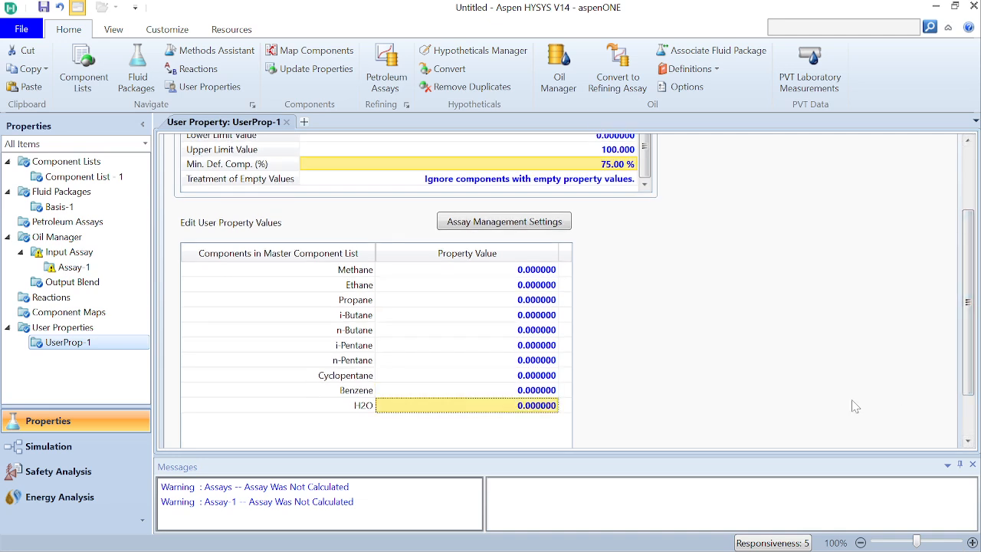
Step: Return from the assay and the single property's definition to the overview list of all user properties
{"action": "left_click", "coordinate": [101, 274]}
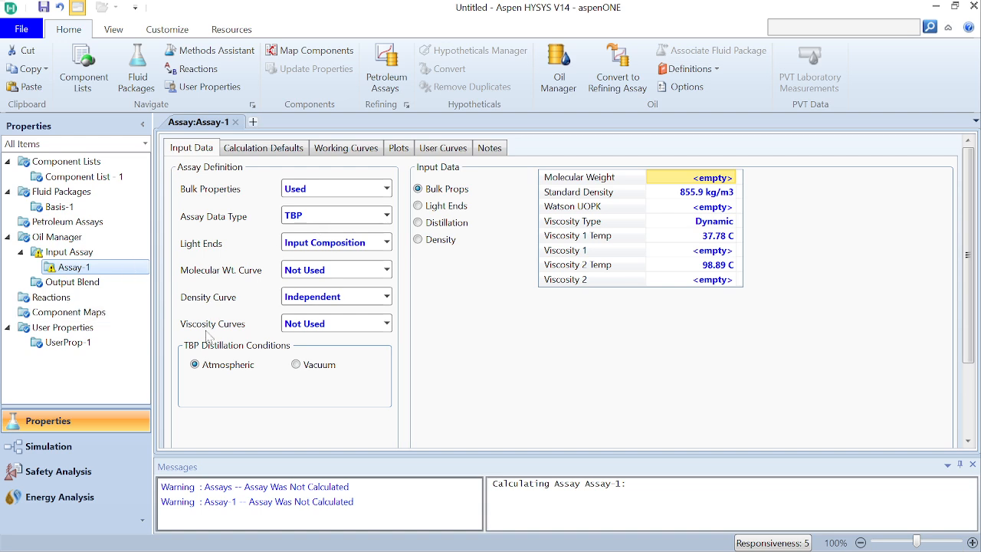
{"action": "left_click", "coordinate": [70, 342]}
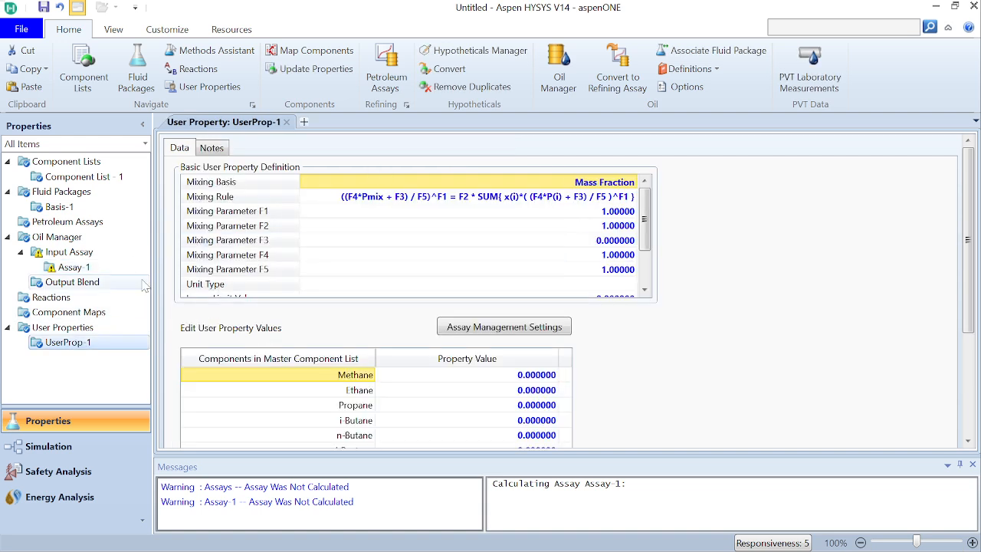
{"action": "left_click", "coordinate": [63, 327]}
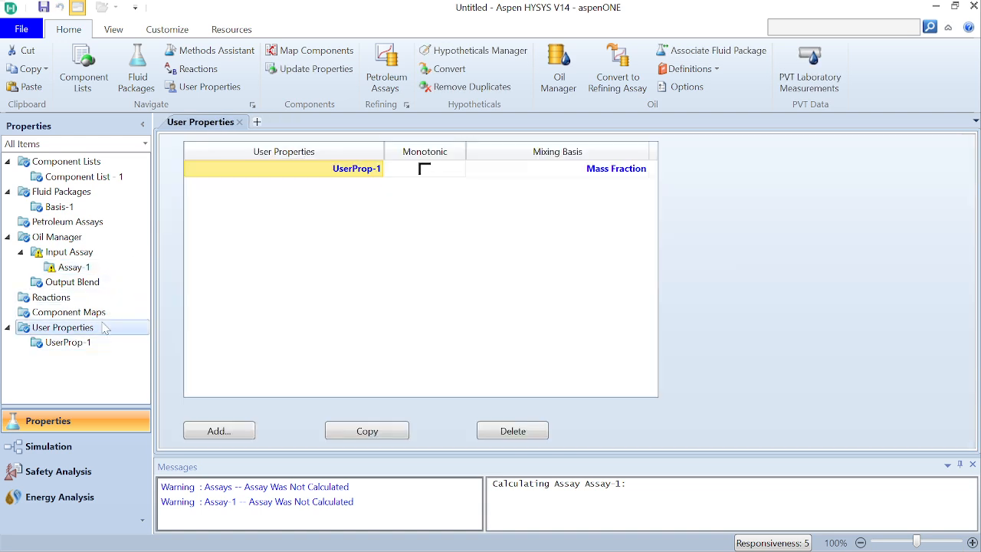
{"action": "double_click", "coordinate": [346, 170]}
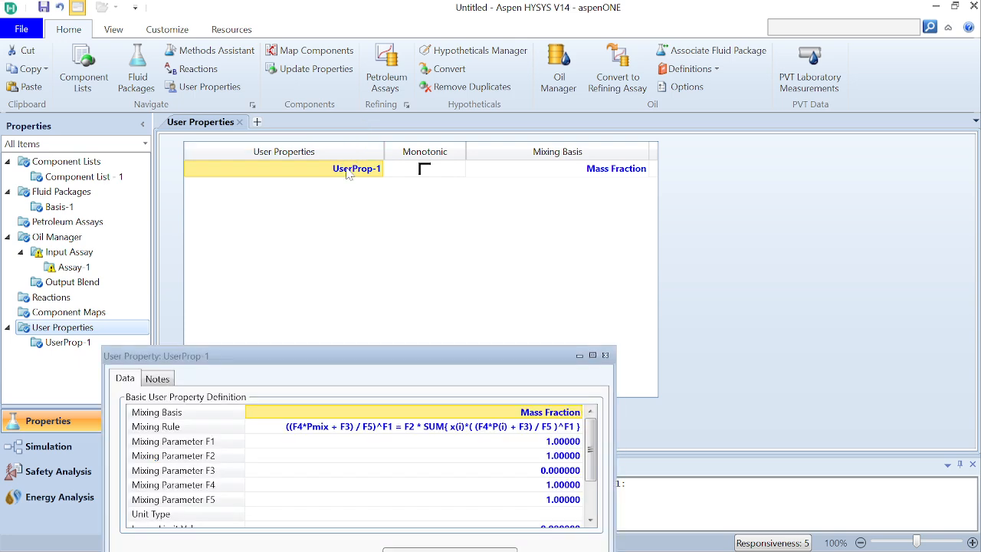
{"action": "left_click", "coordinate": [606, 356]}
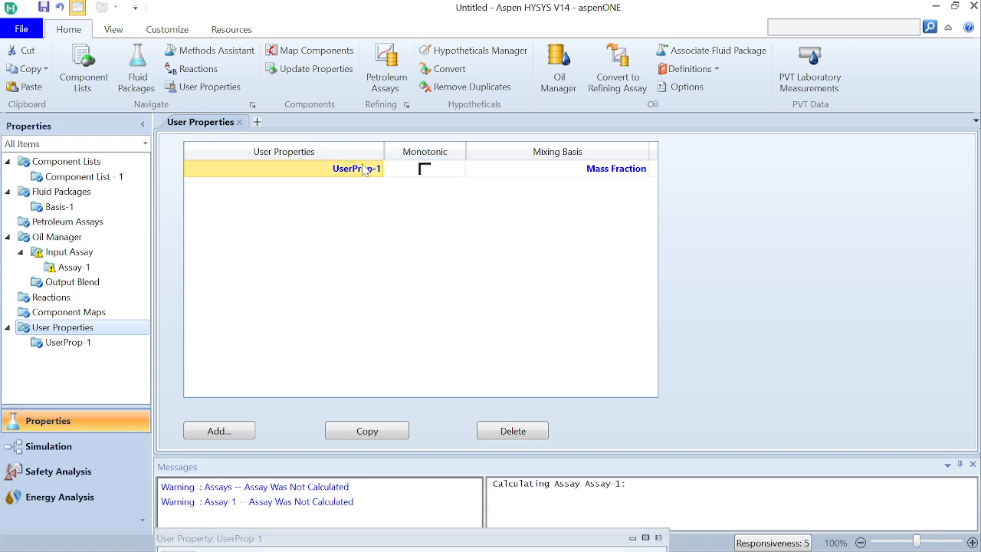
{"action": "mouse_move", "coordinate": [567, 550]}
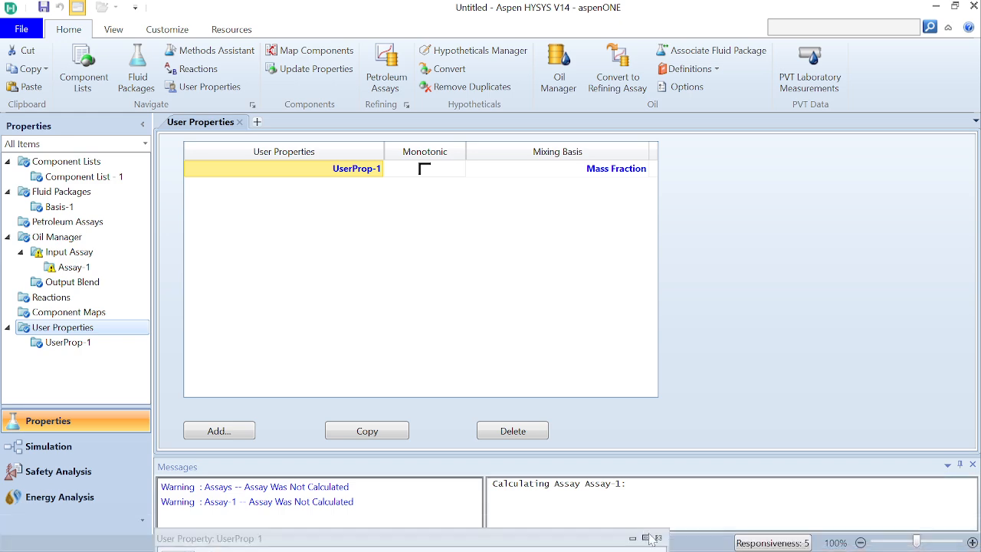
{"action": "double_click", "coordinate": [354, 169]}
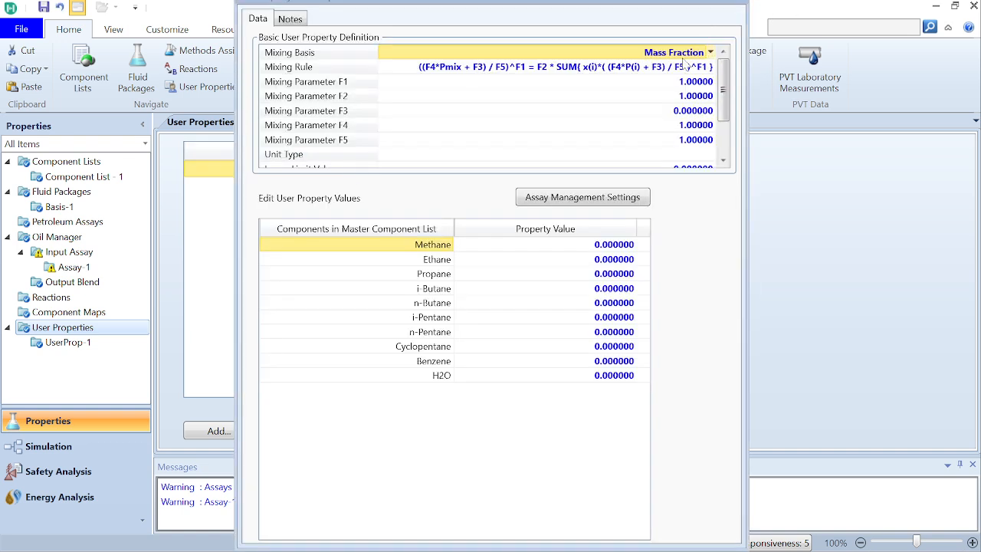
{"action": "left_click_drag", "start_coordinate": [667, 6], "coordinate": [660, 49]}
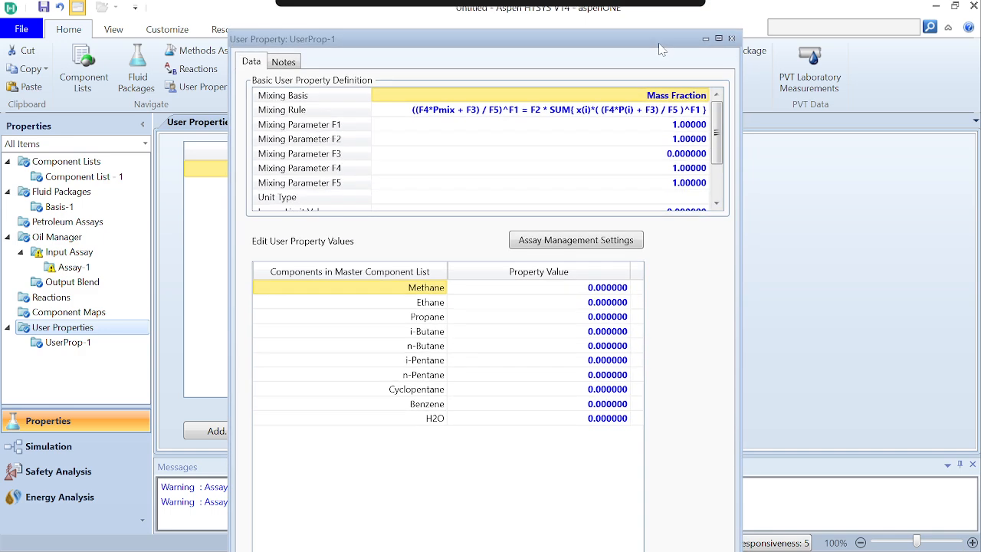
{"action": "left_click", "coordinate": [732, 39]}
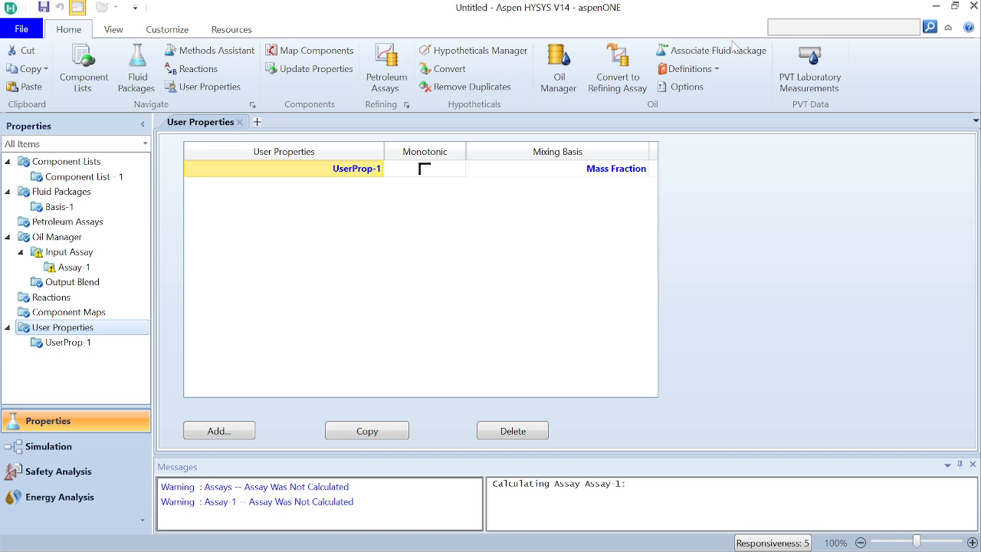
{"action": "double_click", "coordinate": [364, 170]}
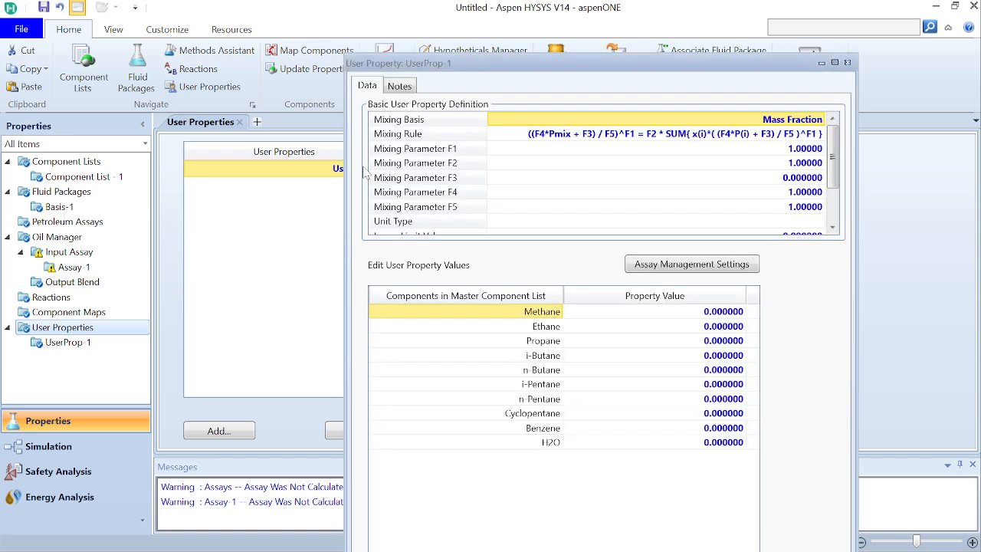
{"action": "left_click", "coordinate": [848, 63]}
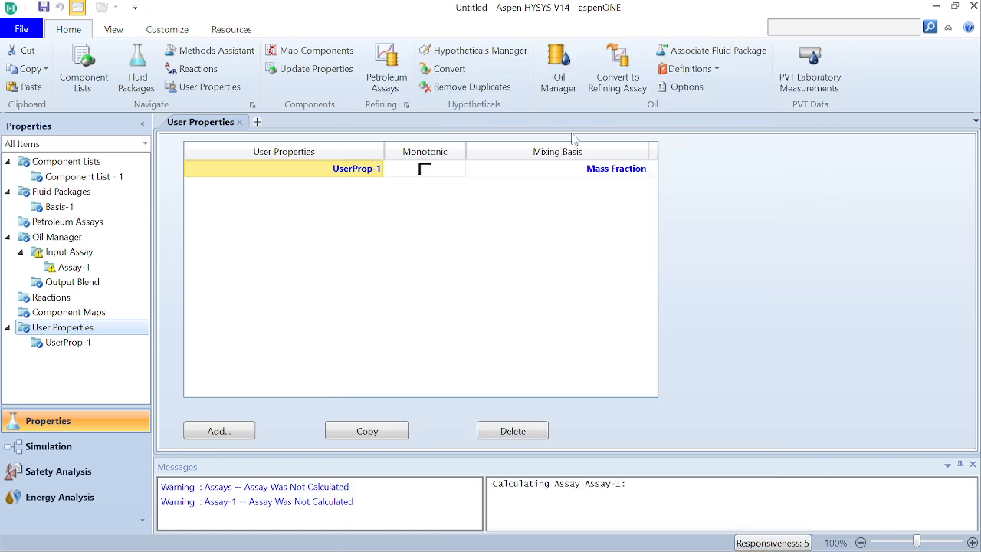
Step: Rename the user property UserProp-1 as Sulphur1 in the user properties list
{"action": "left_click", "coordinate": [366, 170]}
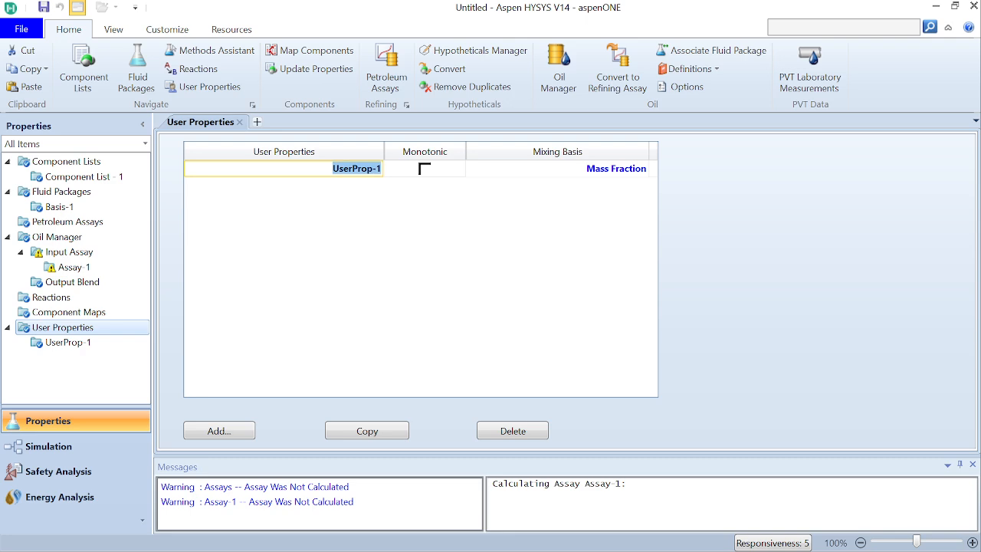
{"action": "type", "text": "Sulp"}
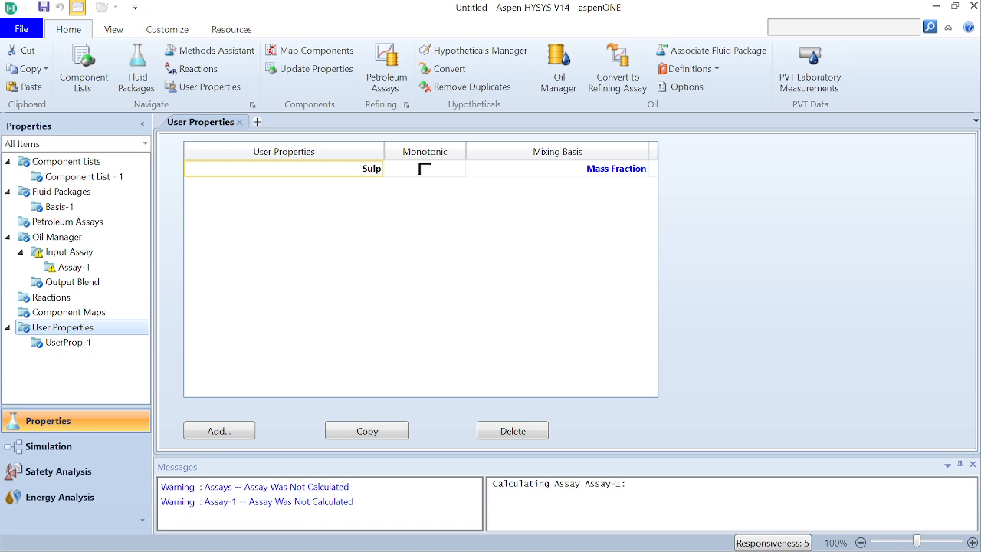
{"action": "type", "text": "hur1"}
{"action": "key", "text": "Return"}
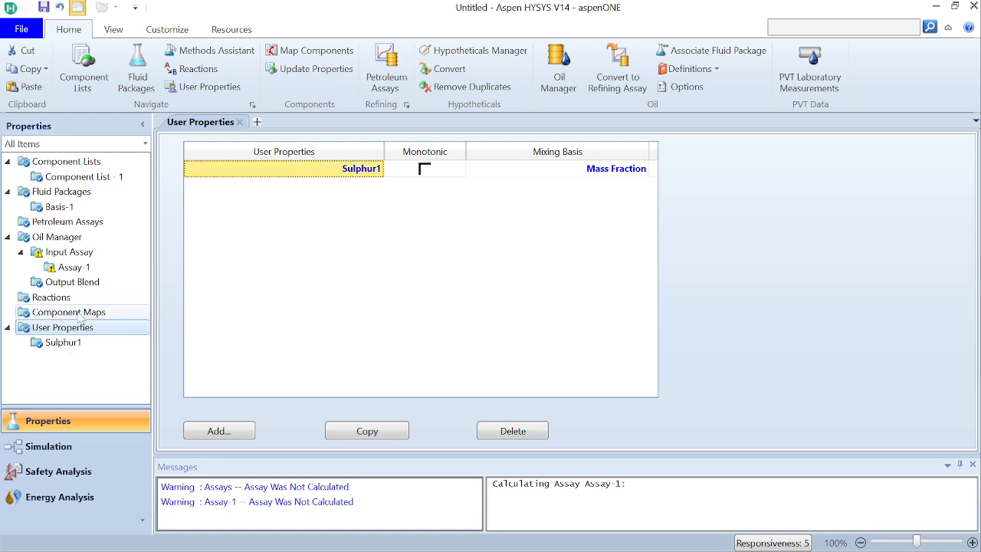
Step: Open the user curves settings of Assay-1
{"action": "left_click", "coordinate": [74, 267]}
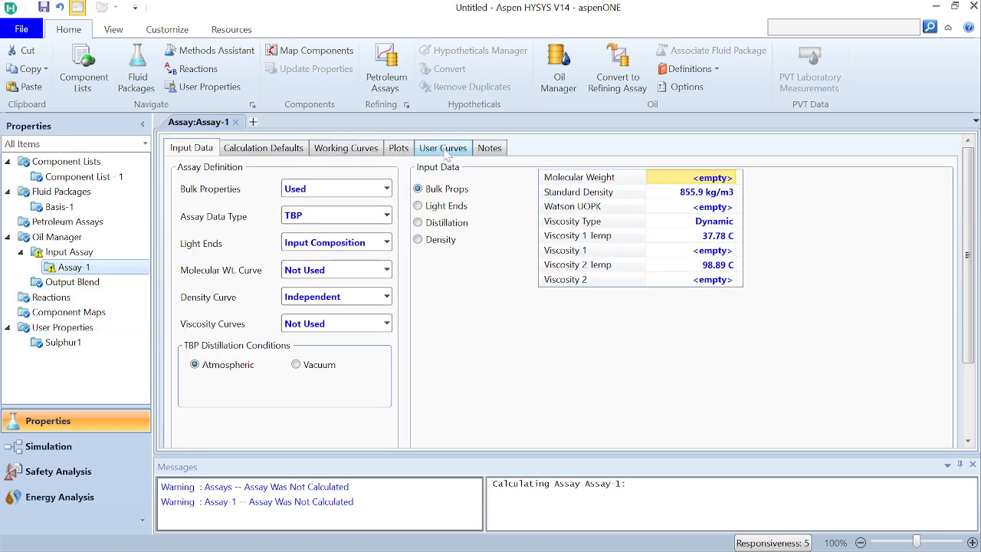
{"action": "left_click", "coordinate": [444, 149]}
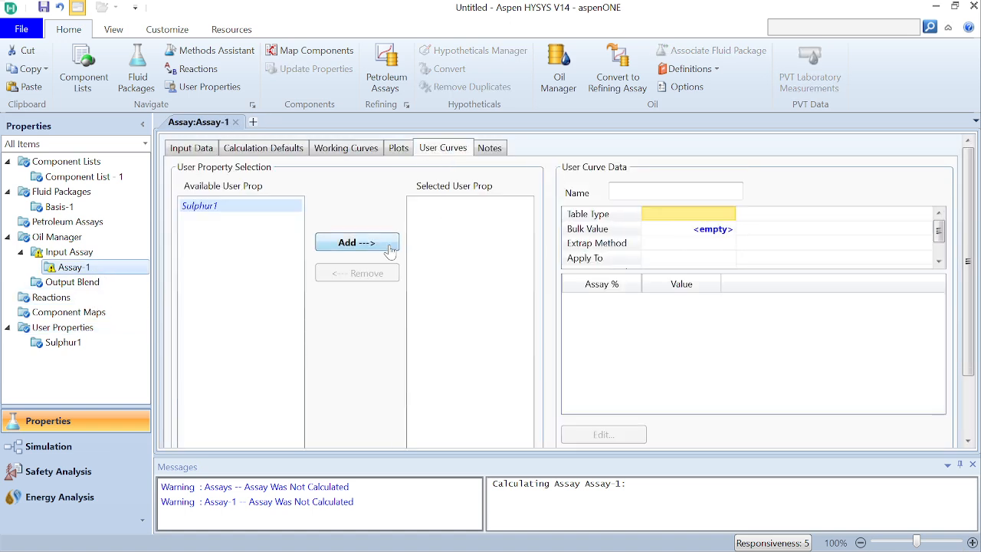
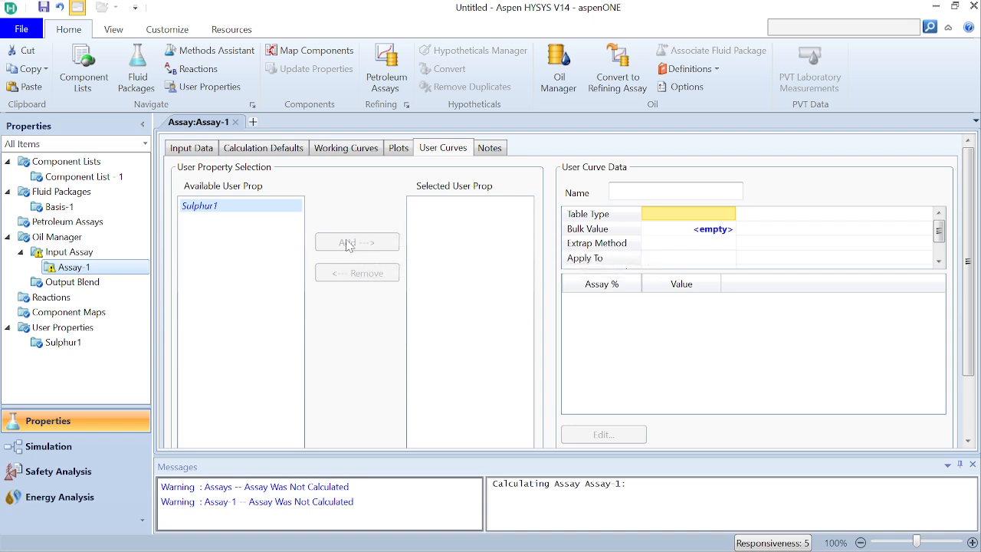
Step: Add the Sulphur1 user property to the assay's selected properties with an Independent table type
{"action": "left_click", "coordinate": [349, 244]}
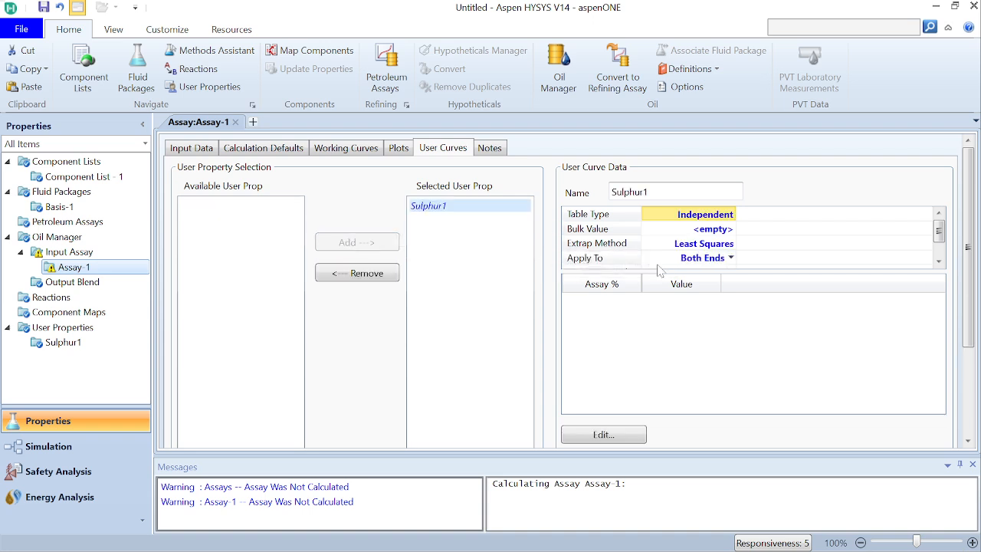
{"action": "left_click", "coordinate": [732, 216]}
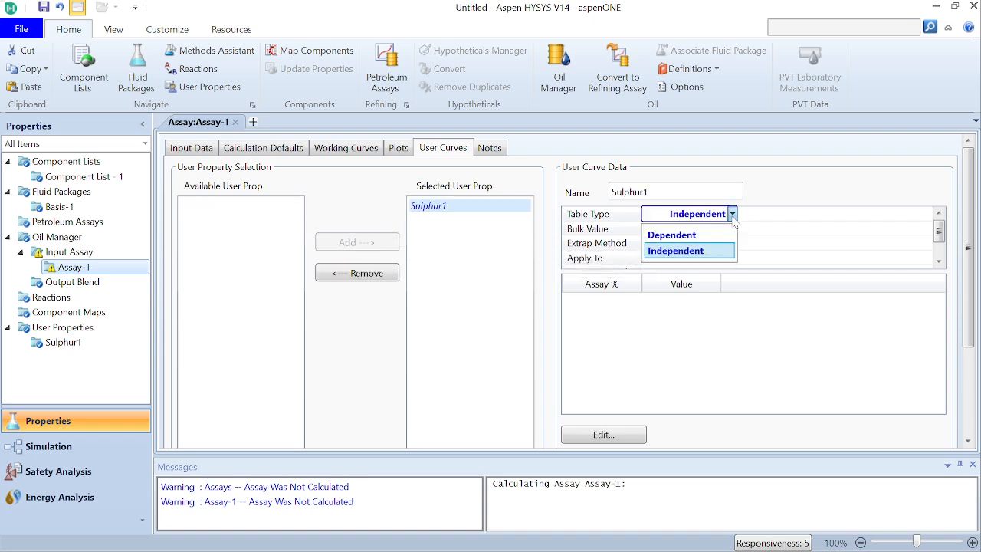
{"action": "left_click", "coordinate": [715, 253]}
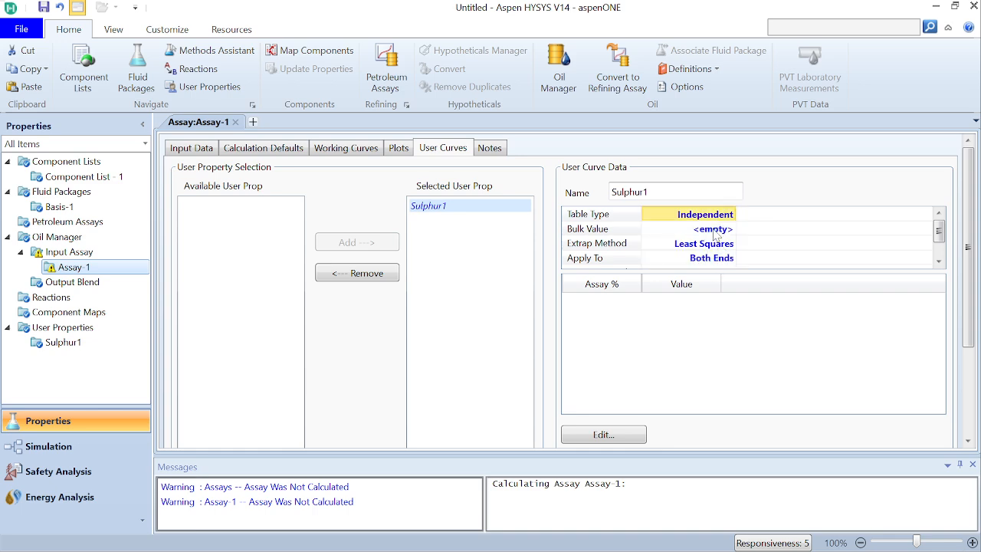
Step: Check the whole sulphur content in the reference PDF and set the Sulphur1 curve's bulk value to 2.85
{"action": "left_click", "coordinate": [624, 541]}
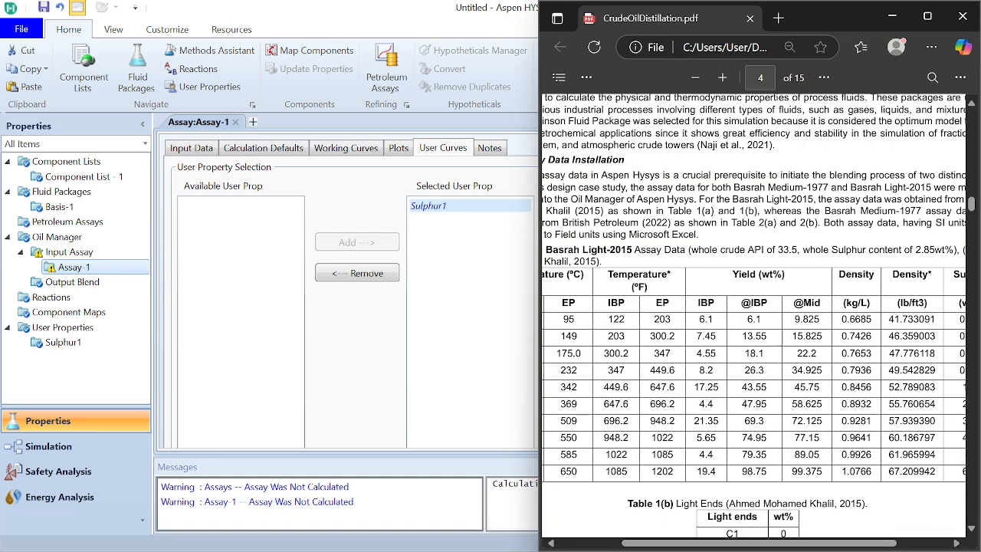
{"action": "left_click", "coordinate": [467, 355]}
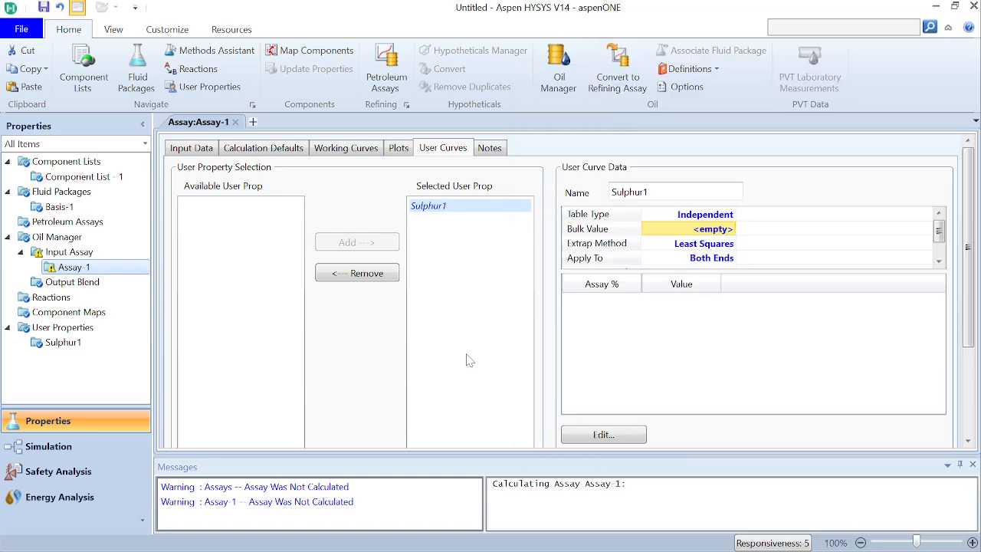
{"action": "left_click", "coordinate": [710, 231]}
{"action": "type", "text": "2"}
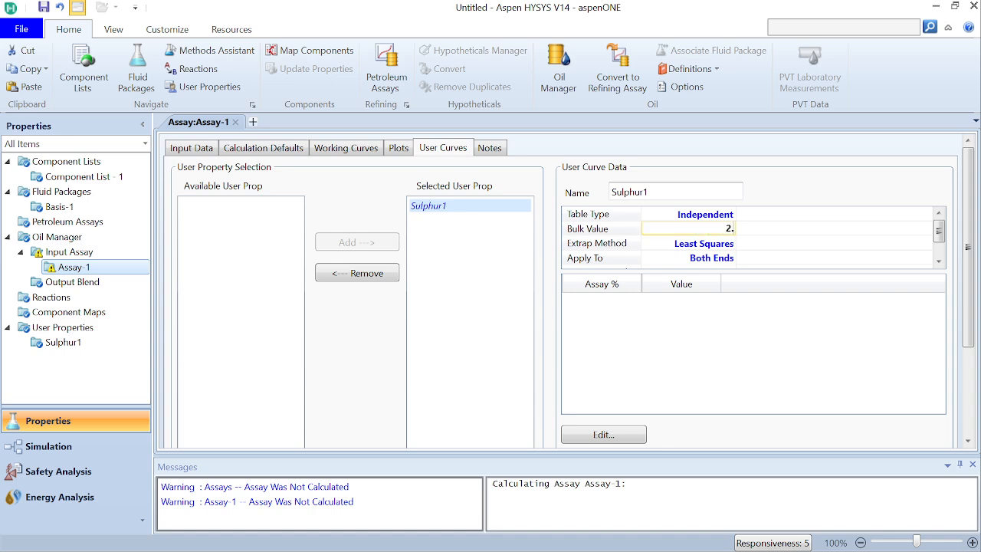
{"action": "type", "text": ".85"}
{"action": "key", "text": "Return"}
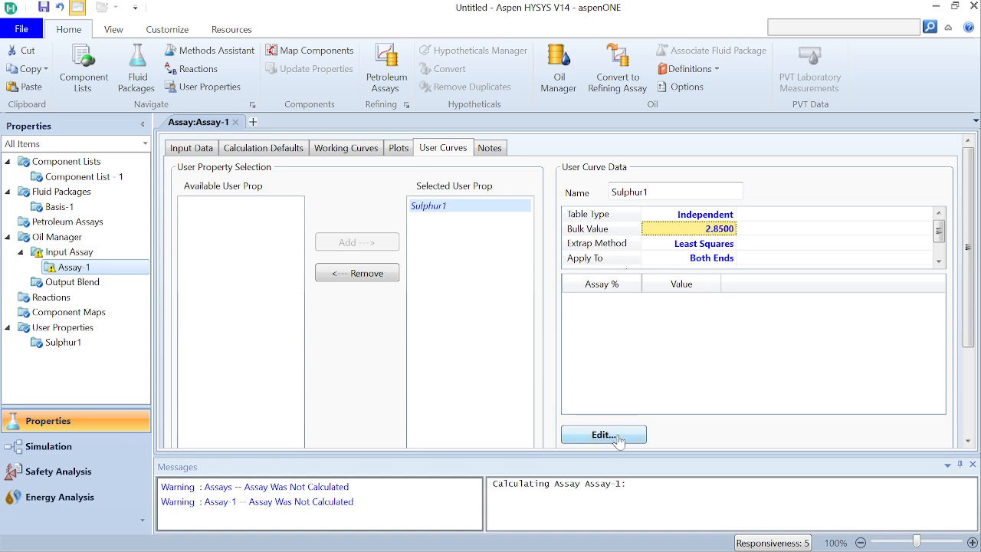
Step: Try the Dependent table type for the Sulphur1 curve, opening its assay input table and closing it without entering values
{"action": "left_click", "coordinate": [731, 215]}
{"action": "left_click", "coordinate": [689, 220]}
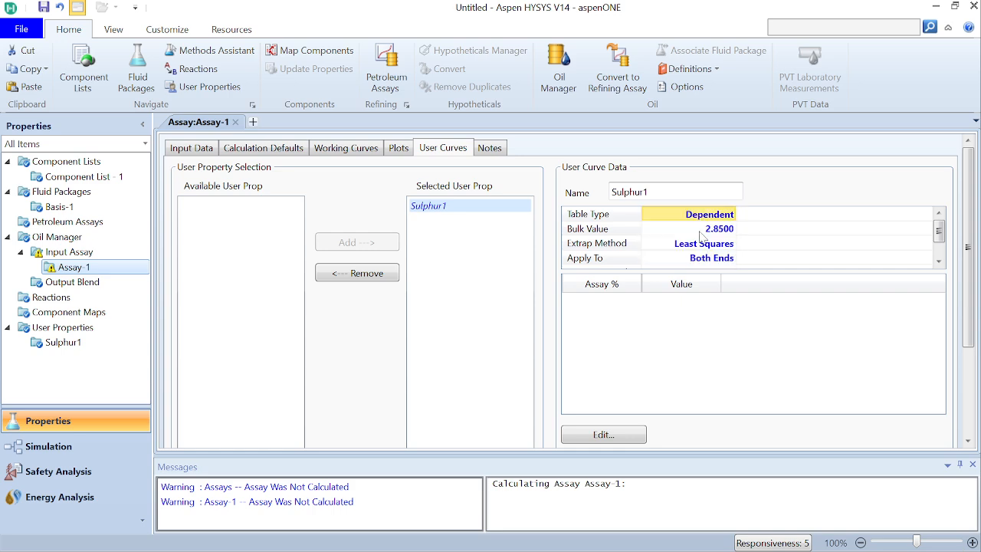
{"action": "left_click", "coordinate": [633, 436]}
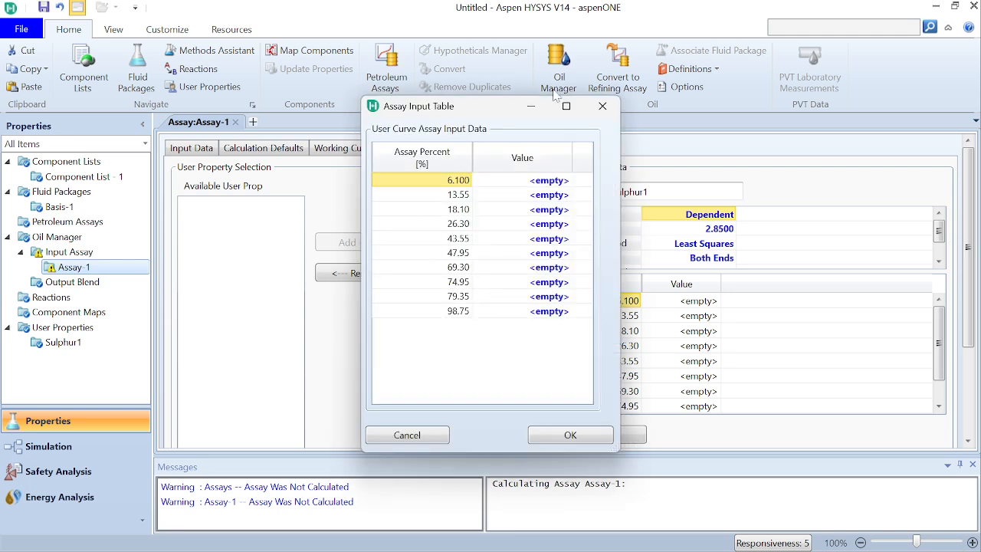
{"action": "left_click", "coordinate": [531, 106]}
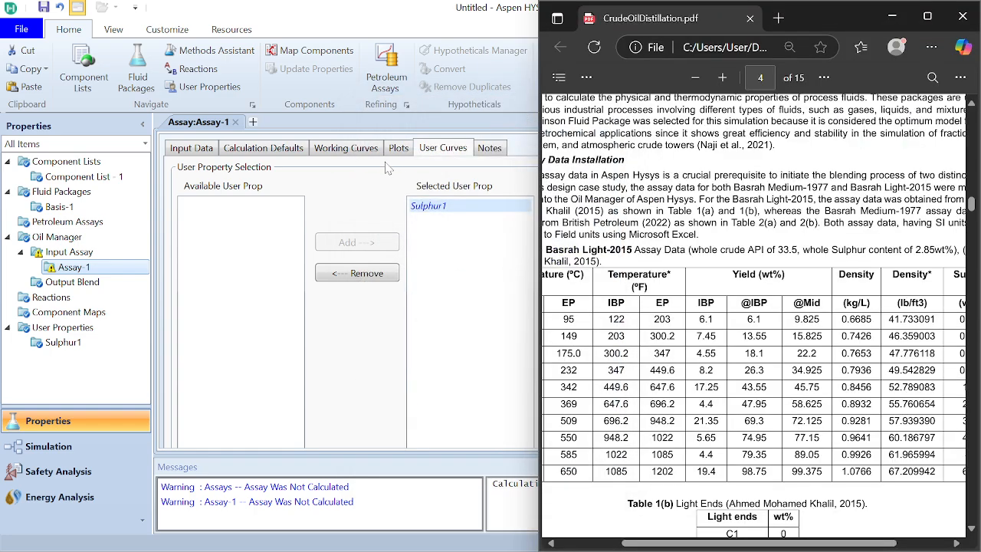
{"action": "left_click", "coordinate": [201, 157]}
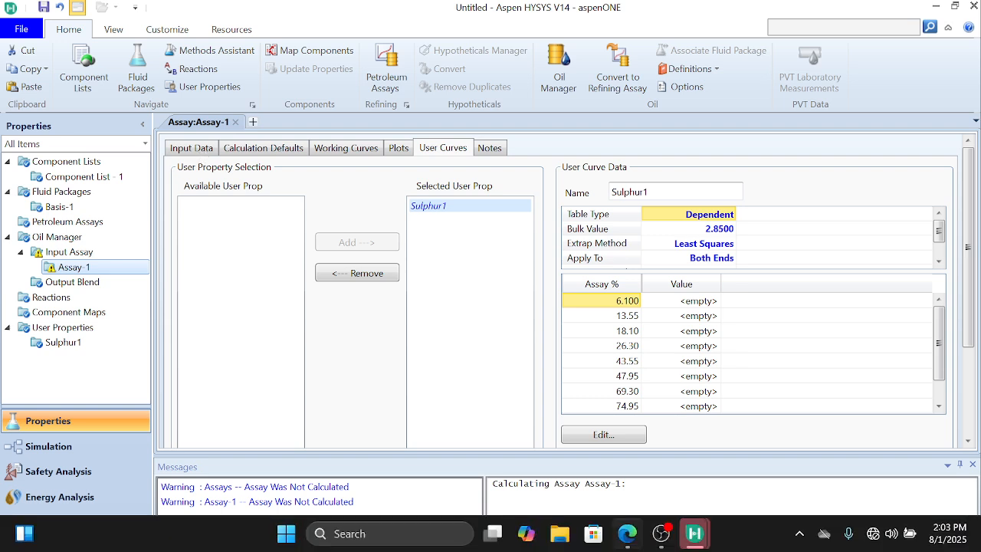
{"action": "mouse_move", "coordinate": [692, 543]}
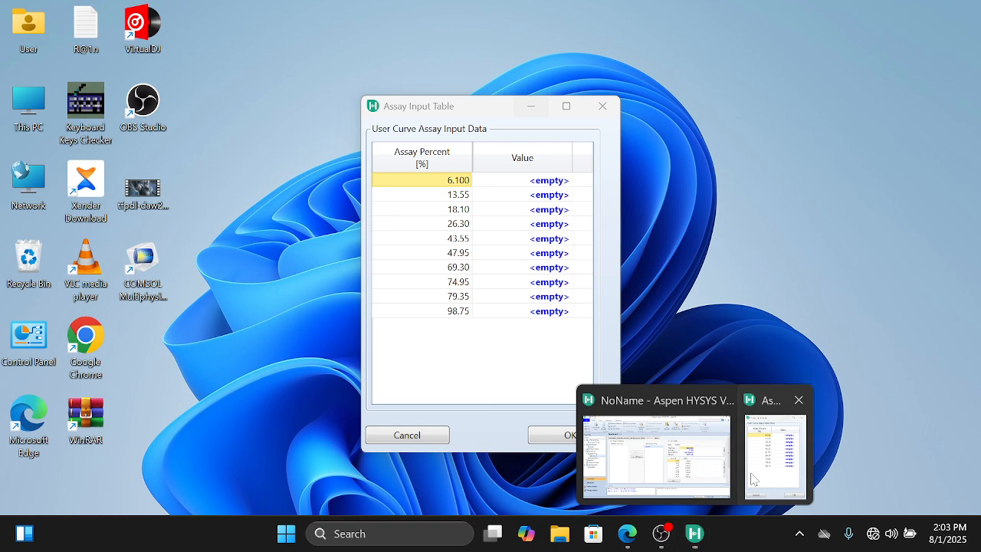
{"action": "left_click", "coordinate": [776, 471]}
{"action": "left_click", "coordinate": [603, 106]}
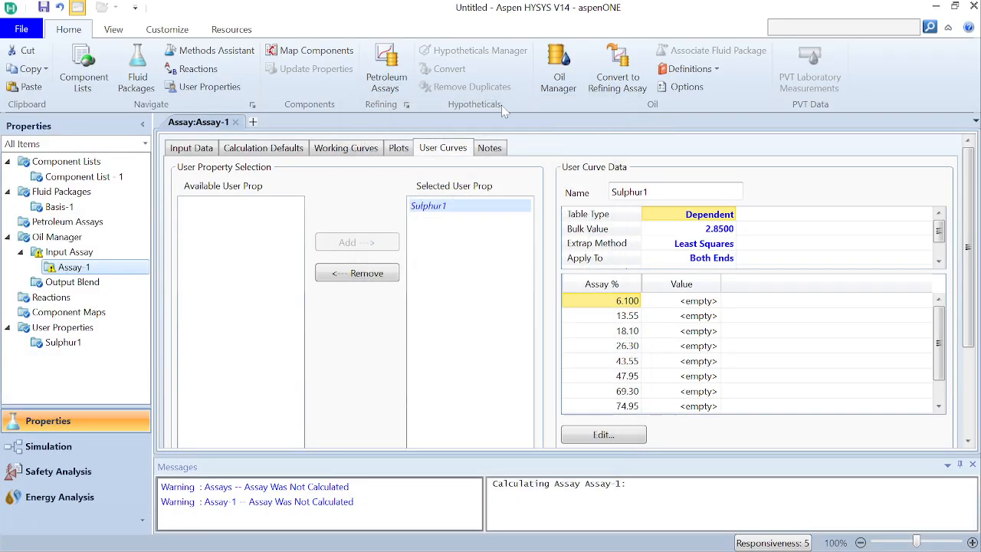
Step: Copy all assay percent values from the assay's density input data and return to the user curves
{"action": "left_click", "coordinate": [205, 153]}
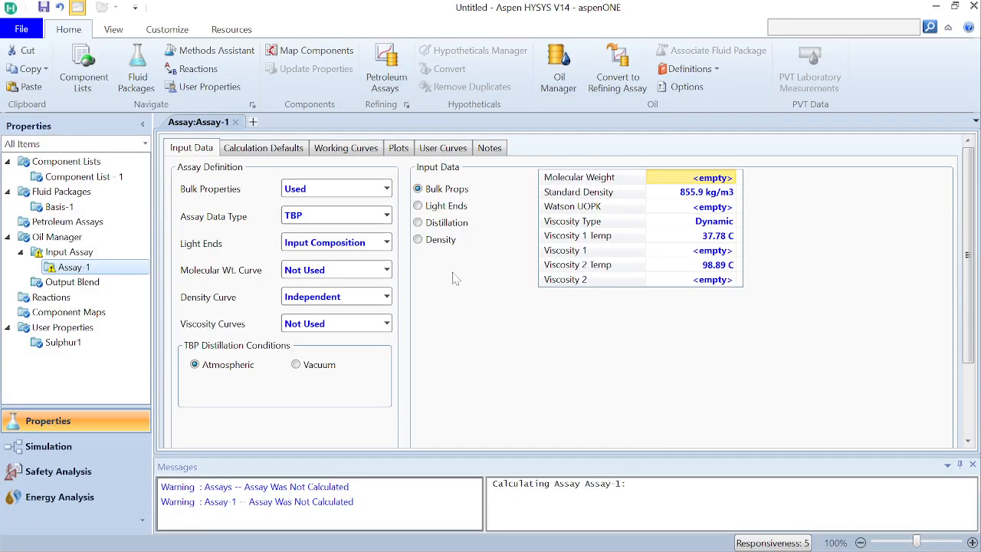
{"action": "left_click", "coordinate": [441, 241]}
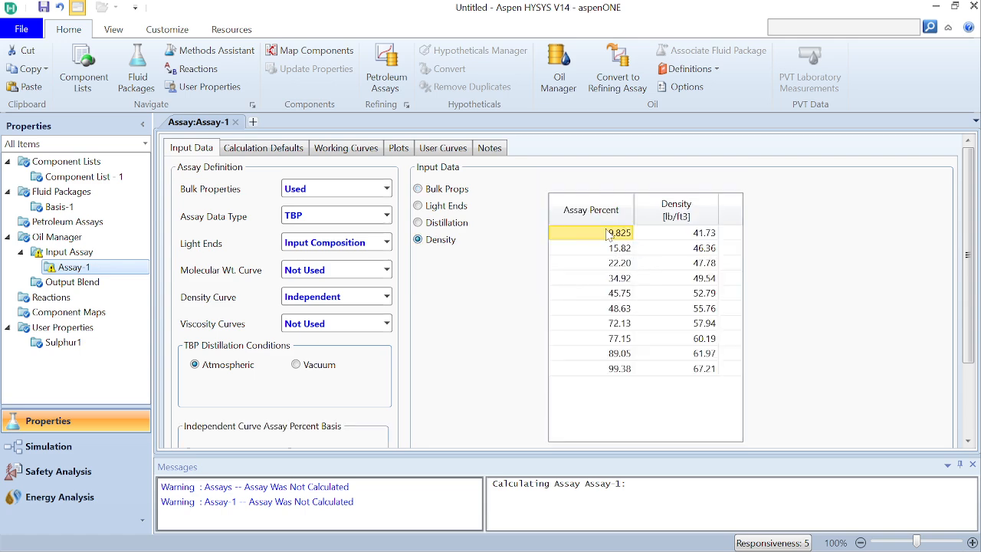
{"action": "key", "text": "shift+Down"}
{"action": "key", "text": "shift+Down"}
{"action": "key", "text": "shift+Down"}
{"action": "key", "text": "shift+Down"}
{"action": "key", "text": "shift+Down"}
{"action": "key", "text": "shift+Down"}
{"action": "key", "text": "shift+Down"}
{"action": "key", "text": "shift+Down"}
{"action": "key", "text": "shift+Down"}
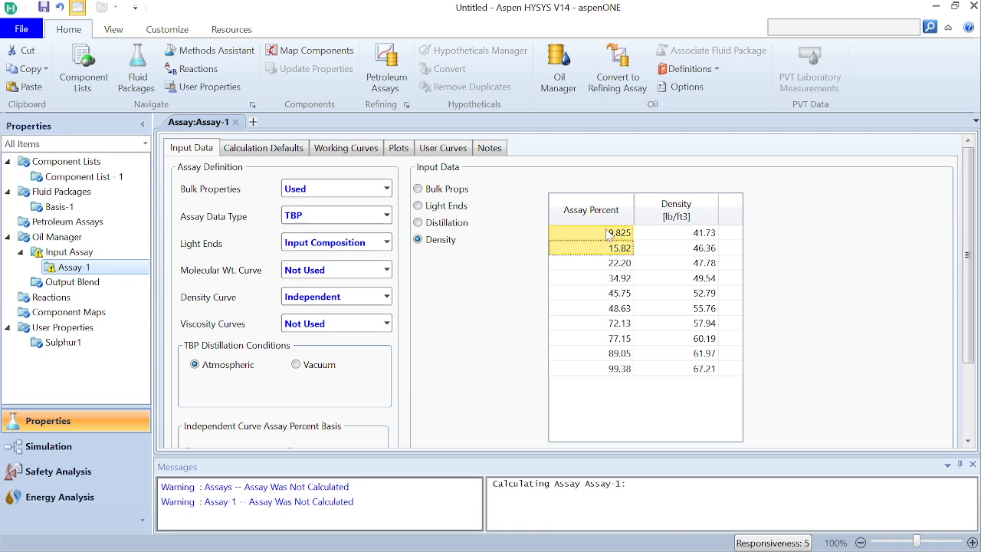
{"action": "right_click", "coordinate": [607, 232]}
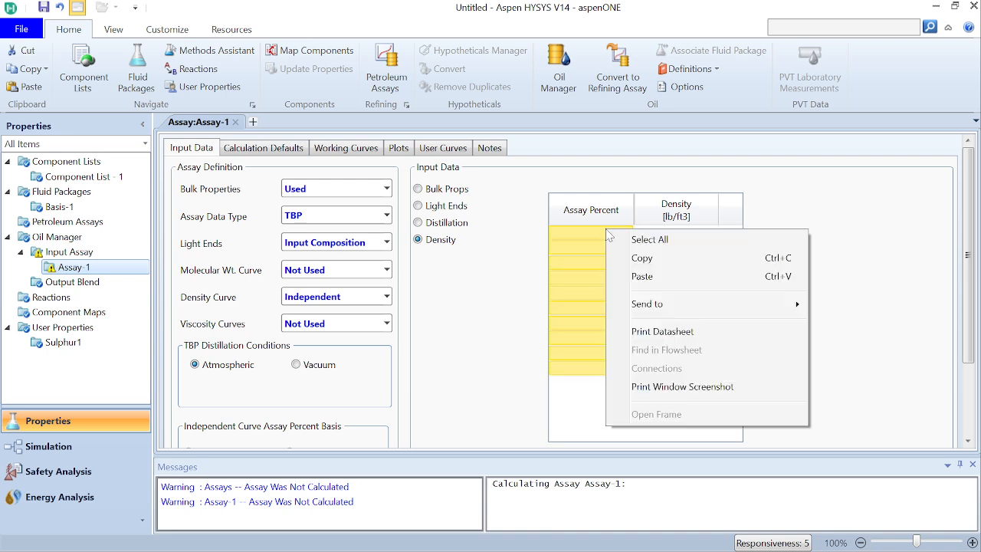
{"action": "left_click", "coordinate": [640, 276]}
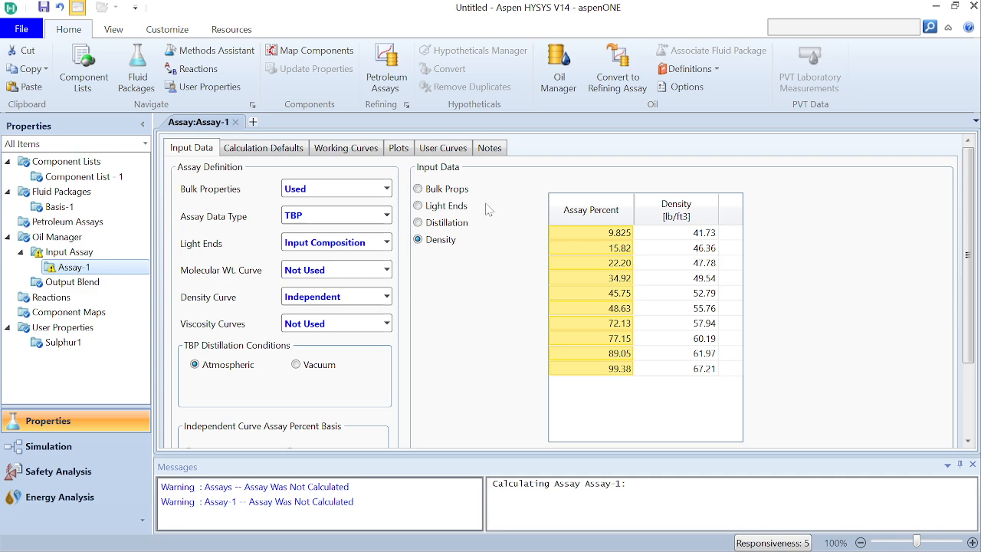
{"action": "left_click", "coordinate": [441, 149]}
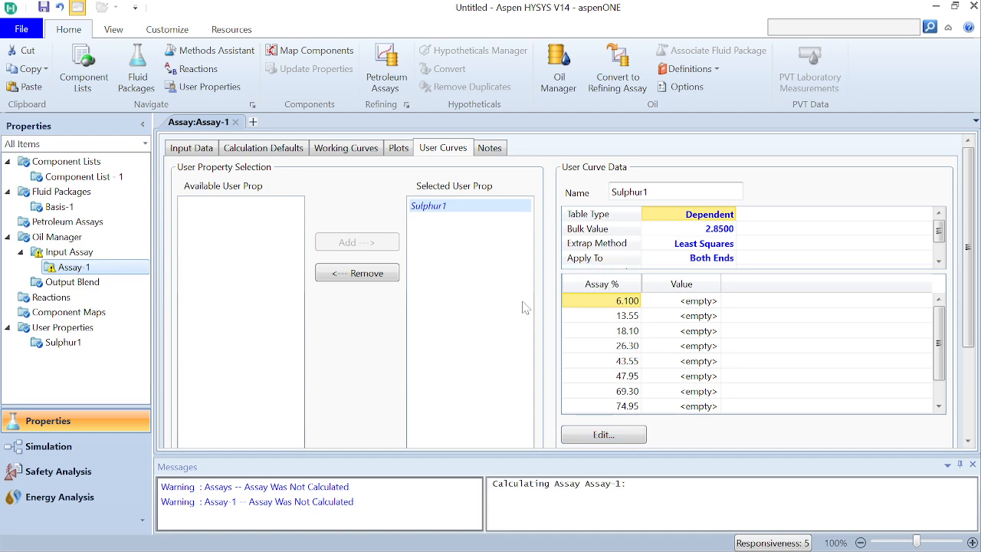
Step: Save the simulation case in the Documents folder as Oil Characterization
{"action": "key", "text": "ctrl+s"}
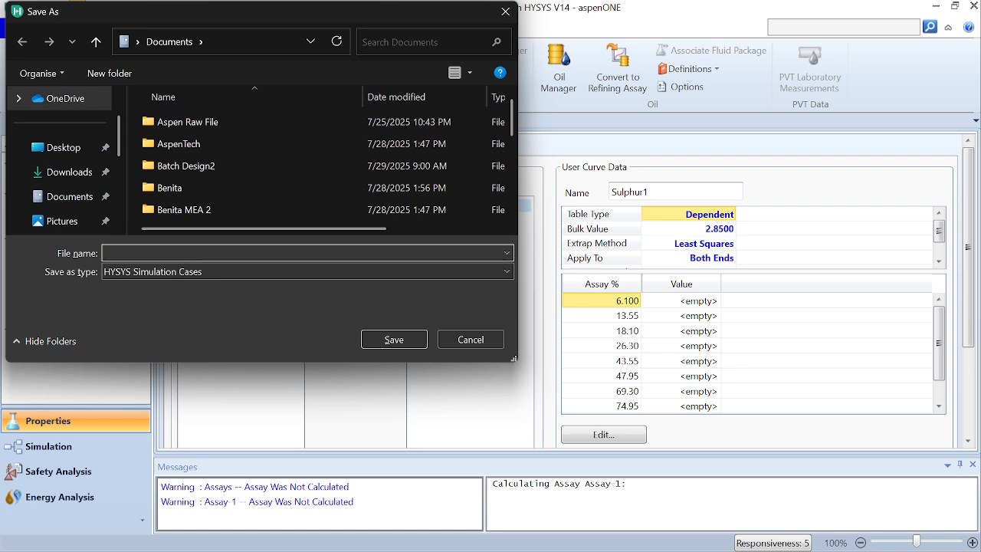
{"action": "type", "text": "Oil"}
{"action": "type", "text": "Characterization"}
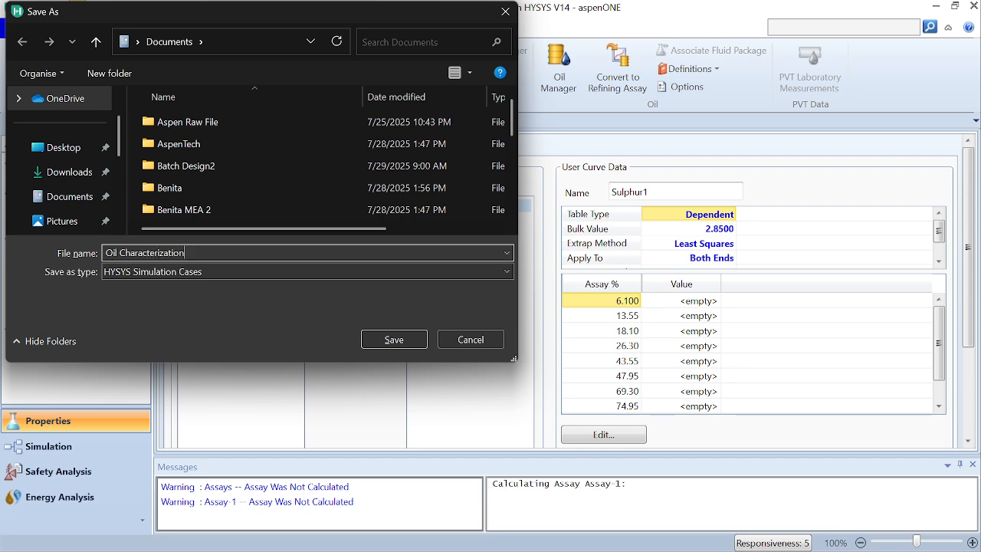
{"action": "left_click", "coordinate": [405, 342]}
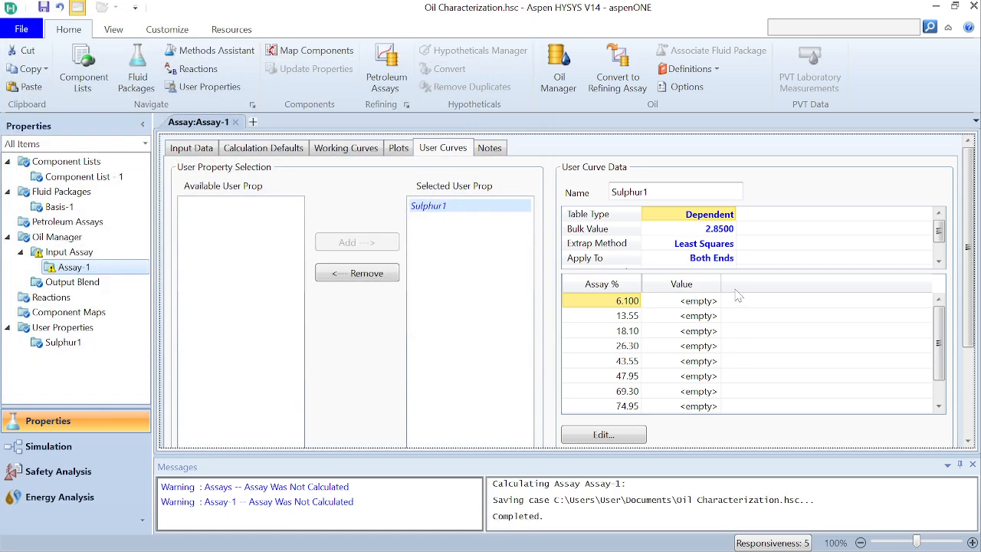
{"action": "left_click", "coordinate": [605, 437]}
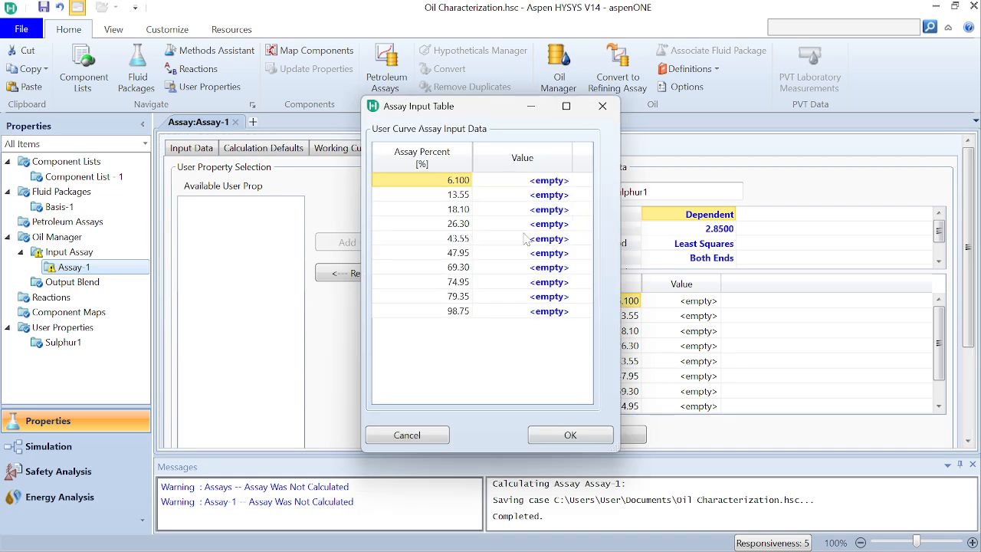
{"action": "left_click", "coordinate": [460, 180]}
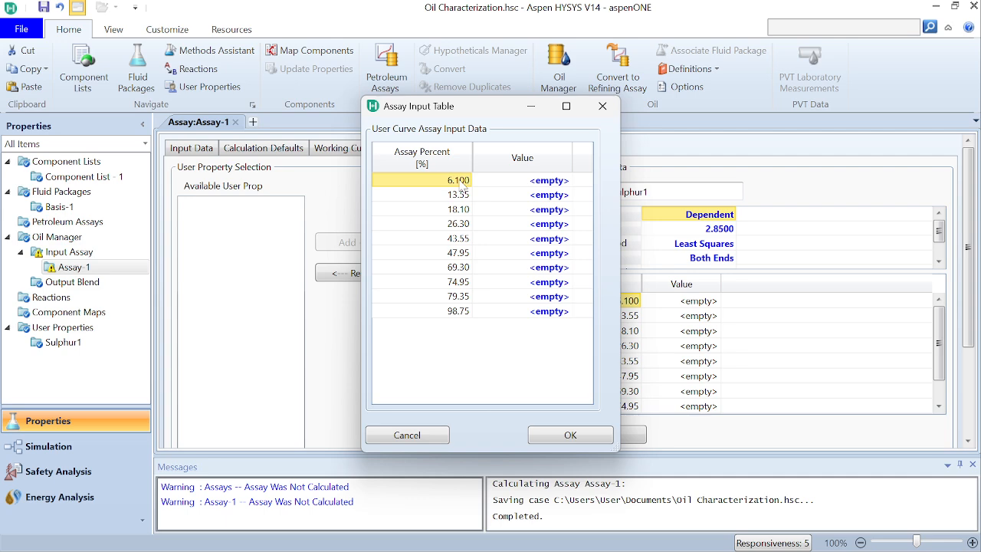
{"action": "left_click", "coordinate": [602, 105]}
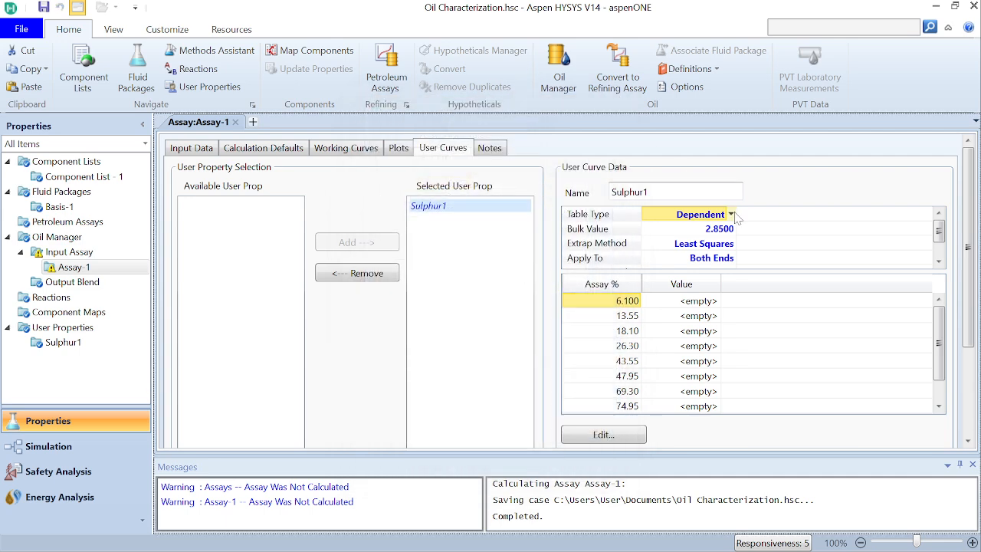
Step: Set the Sulphur1 curve's table type to Independent
{"action": "left_click", "coordinate": [733, 215]}
{"action": "left_click", "coordinate": [685, 250]}
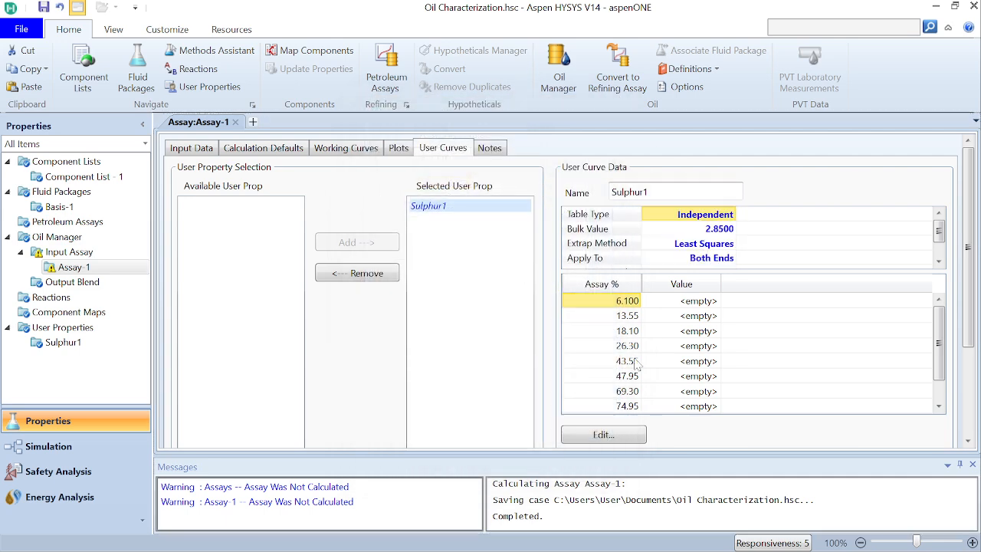
Step: Try to replace all assay percents in the Sulphur1 assay input table with the copied density values, 9.825 to 99.38, and close the table
{"action": "left_click", "coordinate": [615, 440]}
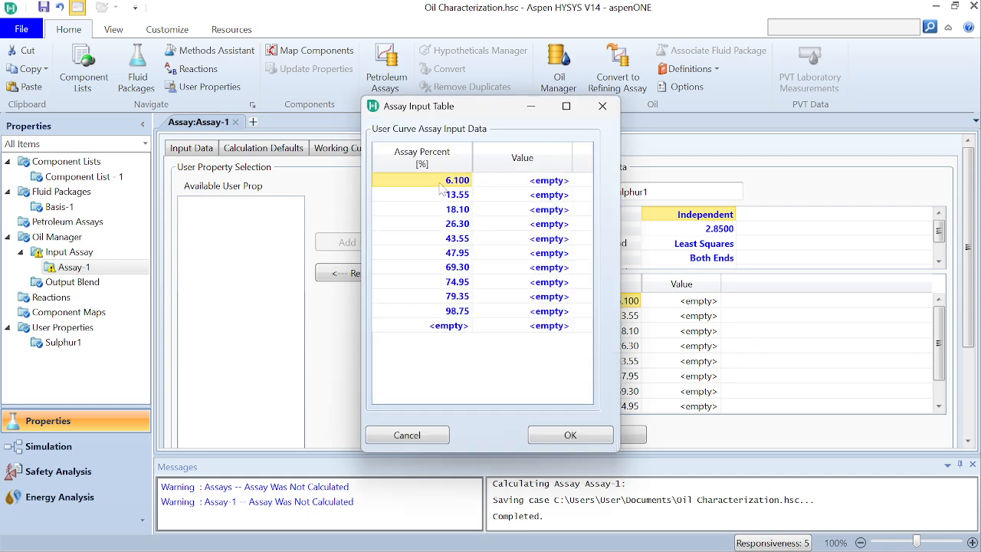
{"action": "key", "text": "Down"}
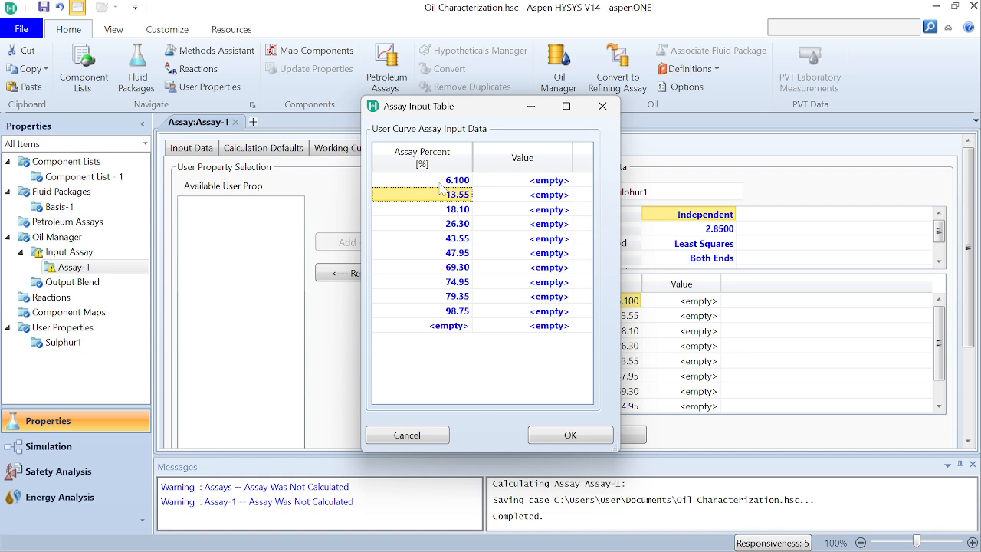
{"action": "left_click", "coordinate": [441, 184]}
{"action": "key", "text": "shift+Down"}
{"action": "key", "text": "shift+Down"}
{"action": "key", "text": "shift+Down"}
{"action": "key", "text": "shift+Down"}
{"action": "key", "text": "shift+Down"}
{"action": "key", "text": "shift+Down"}
{"action": "key", "text": "shift+Down"}
{"action": "key", "text": "shift+Down"}
{"action": "key", "text": "shift+Down"}
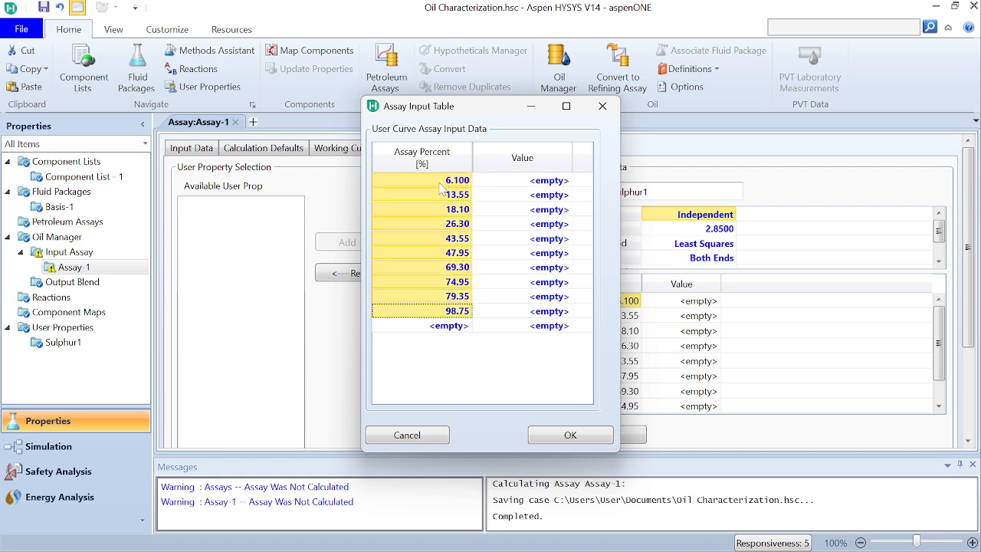
{"action": "right_click", "coordinate": [440, 184]}
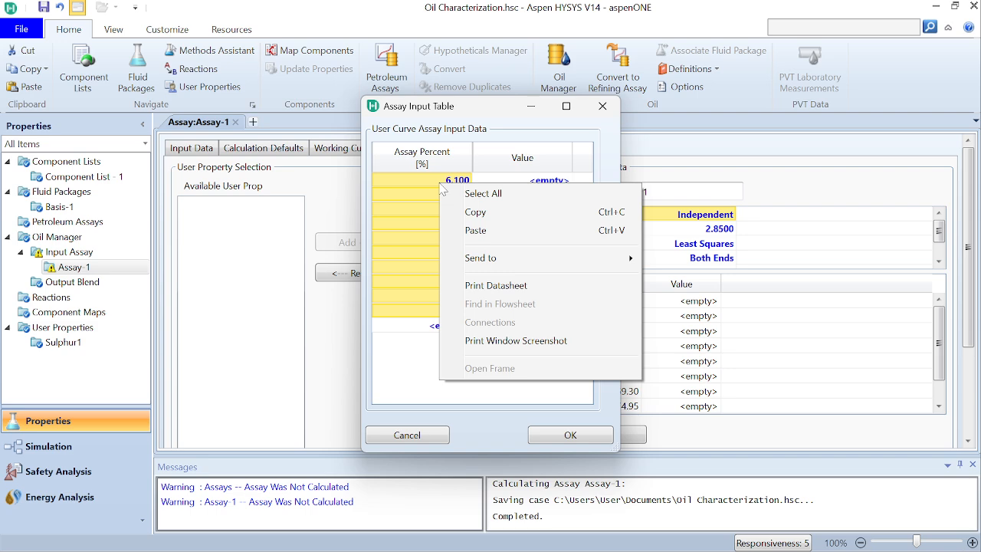
{"action": "left_click", "coordinate": [469, 228]}
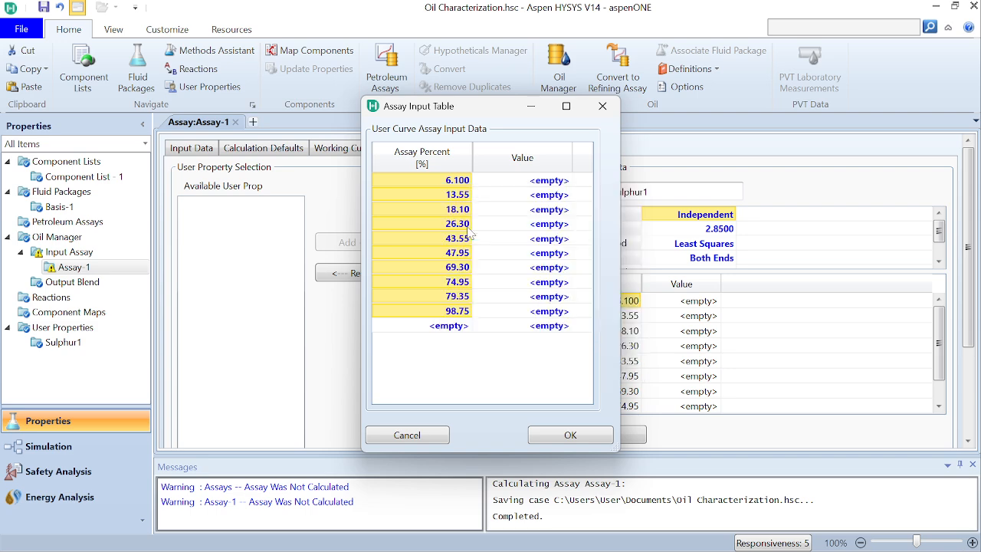
{"action": "left_click", "coordinate": [543, 181]}
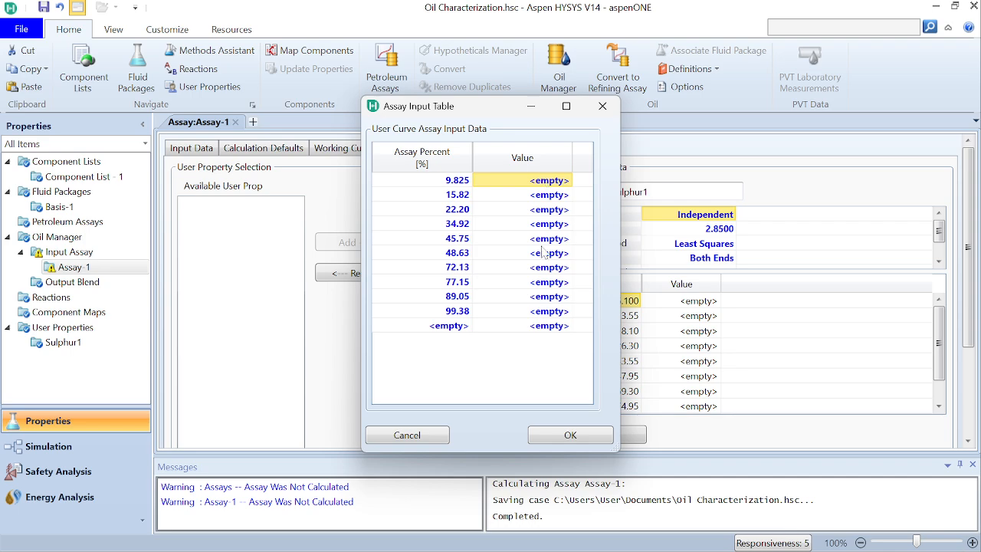
{"action": "left_click", "coordinate": [602, 108]}
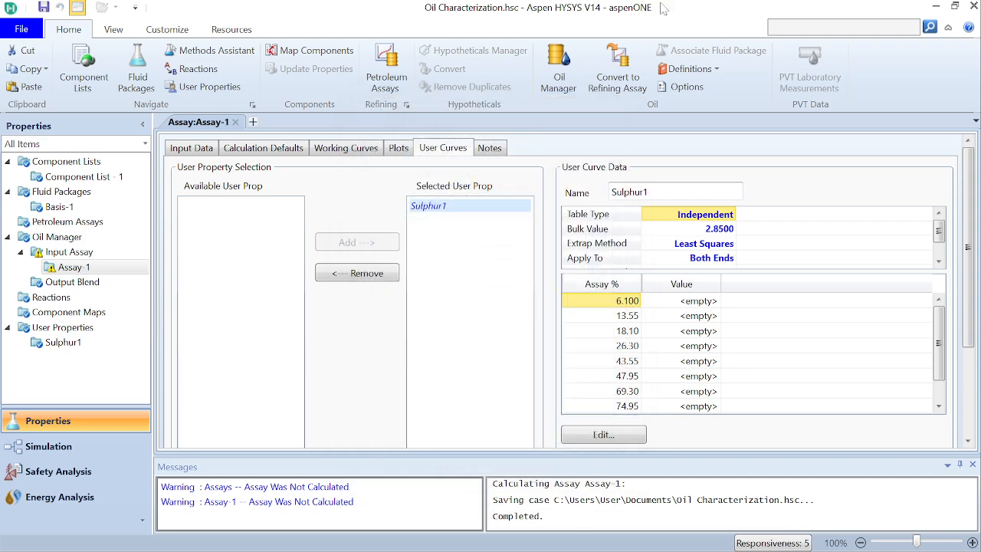
Step: Place the simulation window beside the reference PDF and open the Sulphur1 curve's assay input table
{"action": "left_click_drag", "start_coordinate": [663, 7], "coordinate": [304, 75]}
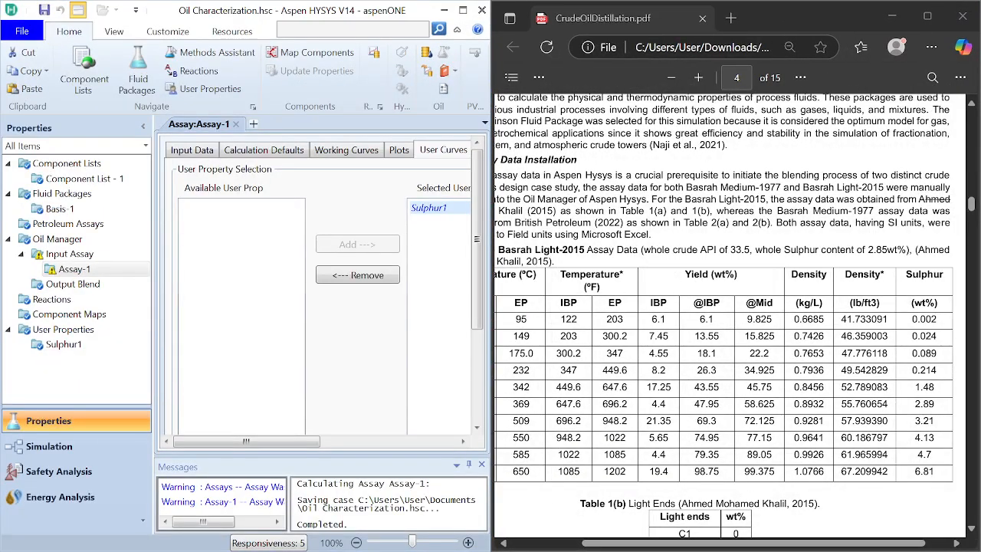
{"action": "left_click", "coordinate": [464, 441]}
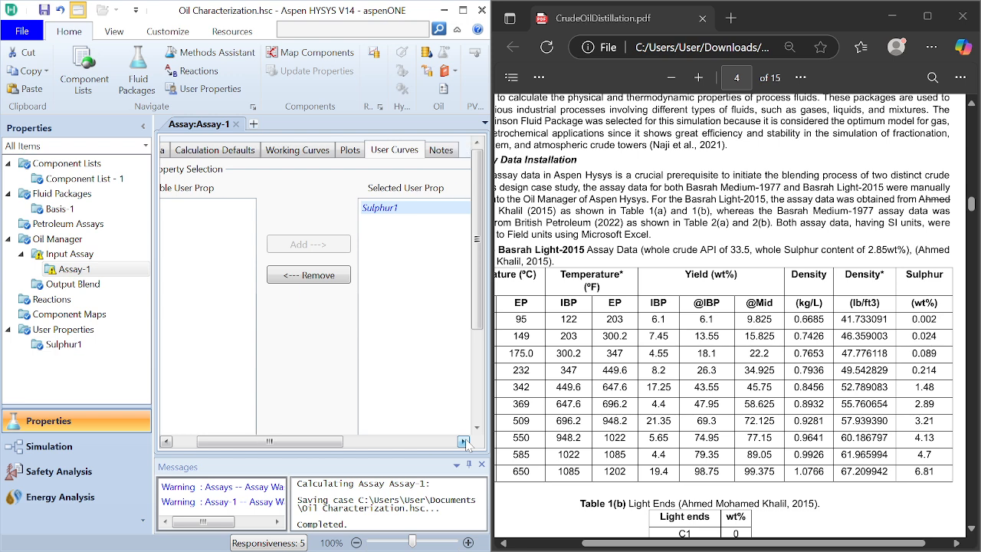
{"action": "left_click_drag", "start_coordinate": [464, 441], "coordinate": [464, 441]}
{"action": "left_click", "coordinate": [331, 431]}
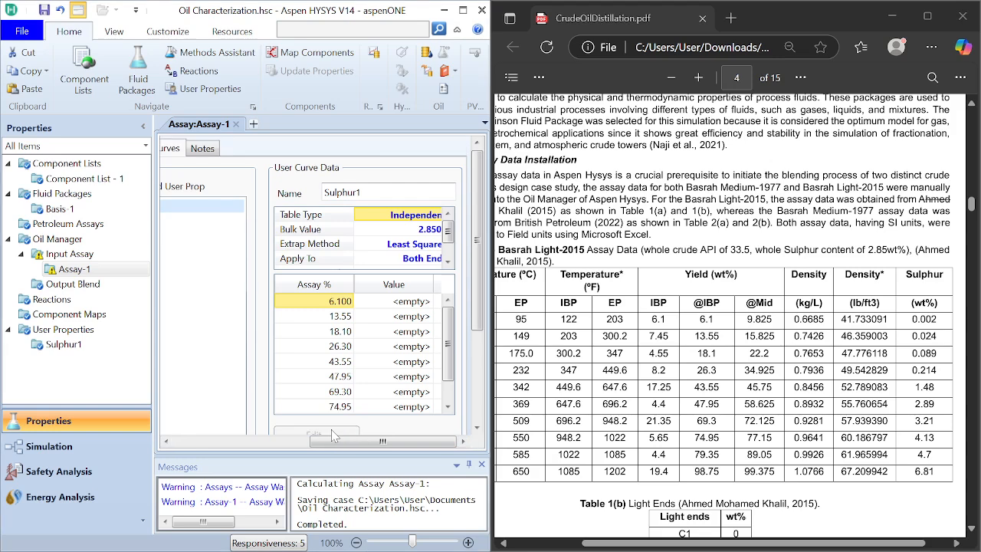
Step: Enter sulphur values 0.002, 0.024, 0.089 and 0.214 for assay percents 6.1, 13.55, 18.1 and 26.3
{"action": "left_click", "coordinate": [310, 182]}
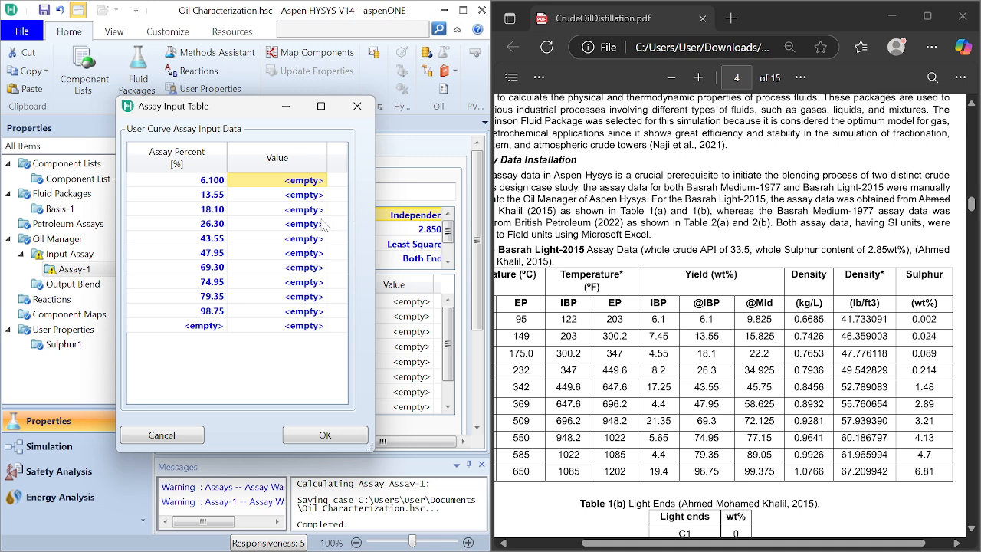
{"action": "type", "text": "0.002"}
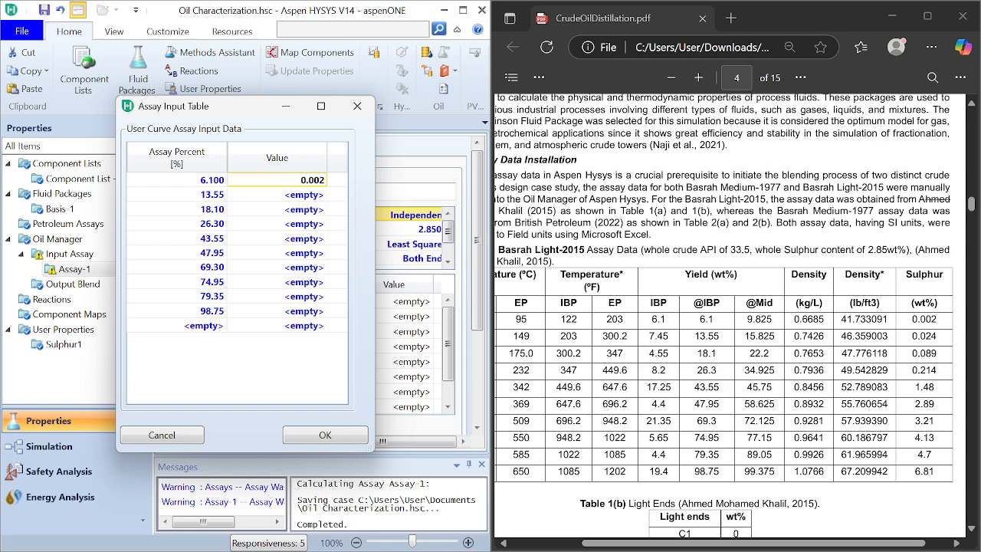
{"action": "key", "text": "Return"}
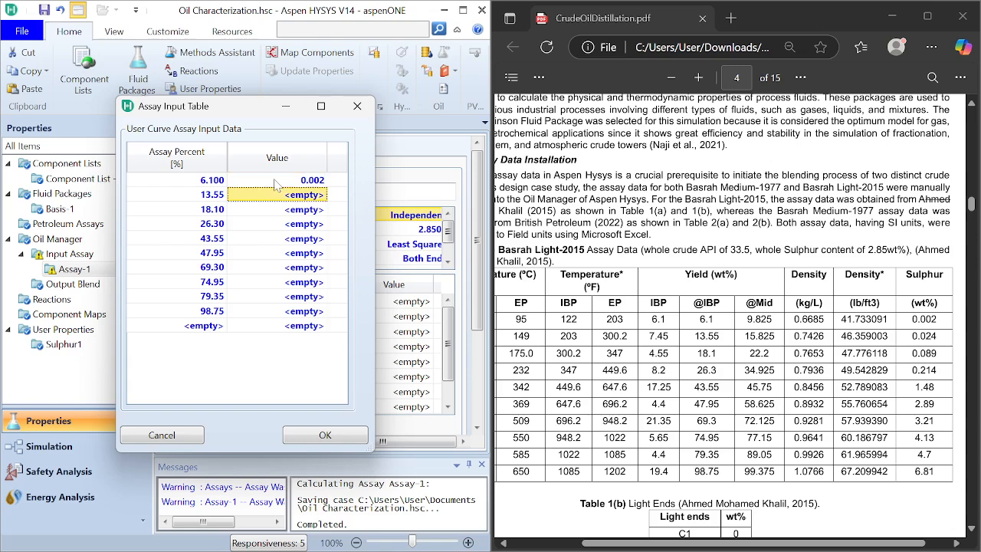
{"action": "type", "text": "0.02"}
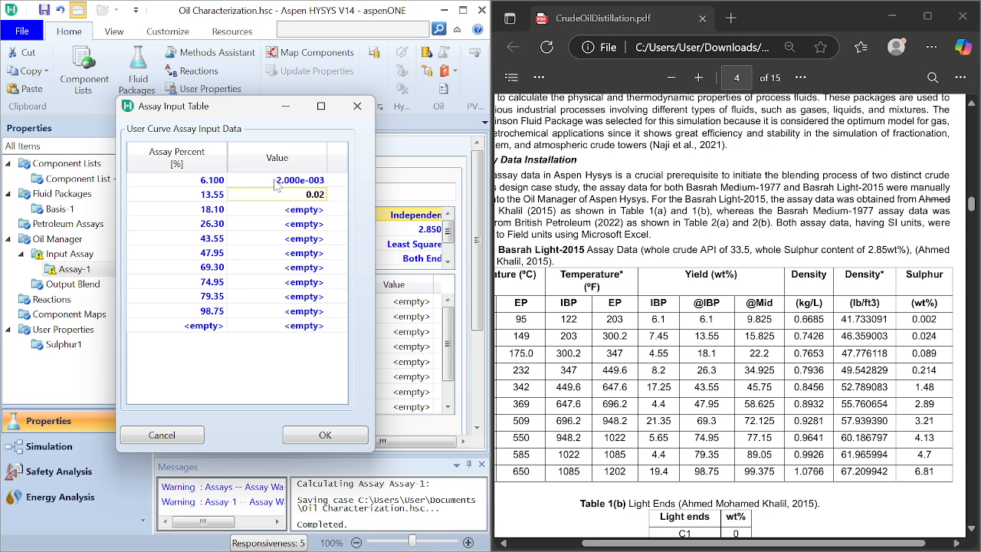
{"action": "key", "text": "Return"}
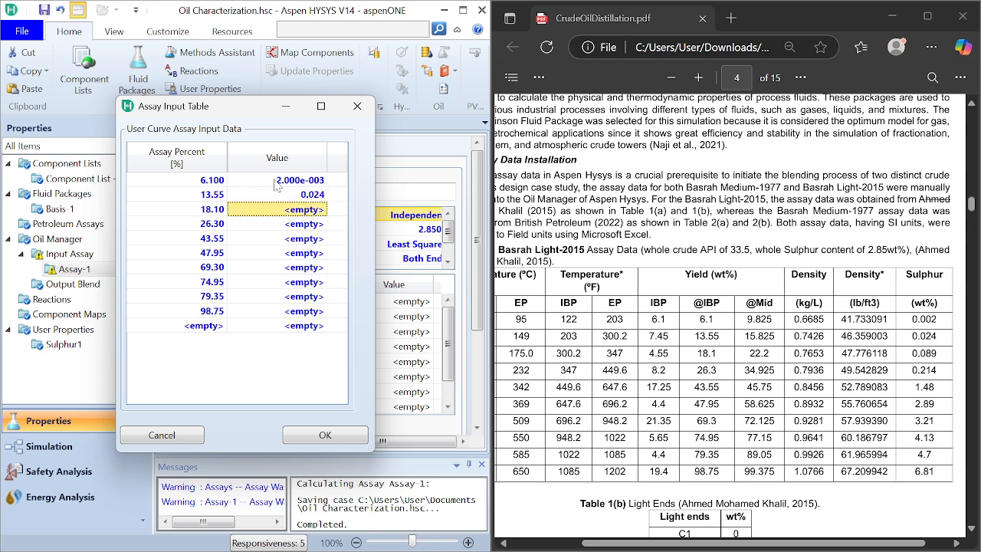
{"action": "type", "text": "0.0"}
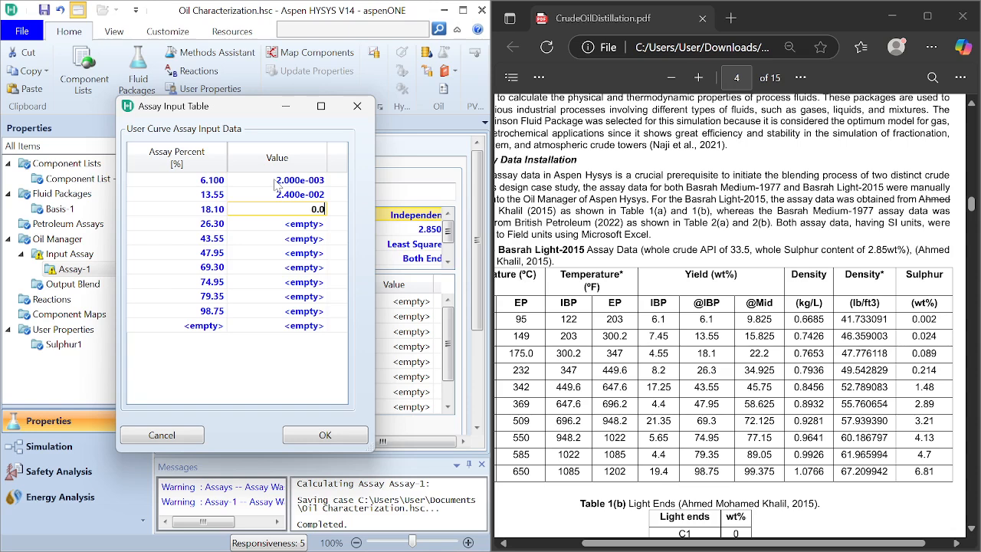
{"action": "type", "text": "89"}
{"action": "key", "text": "Return"}
{"action": "type", "text": "0.21"}
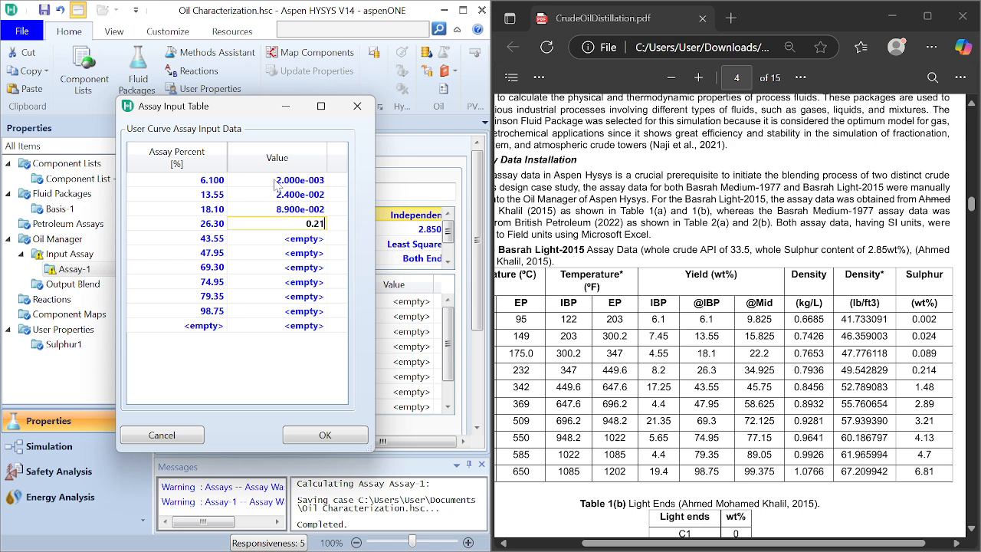
{"action": "type", "text": "4"}
{"action": "key", "text": "Return"}
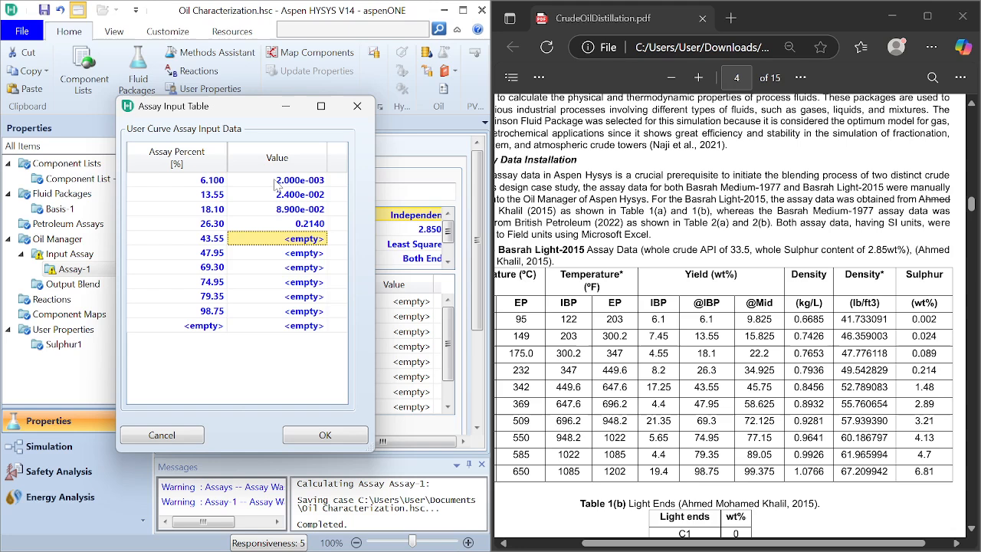
Step: Enter sulphur values 1.48, 2.89, 3.21 and 4.13 for assay percents 43.55, 47.95, 69.3 and 74.95
{"action": "type", "text": "0"}
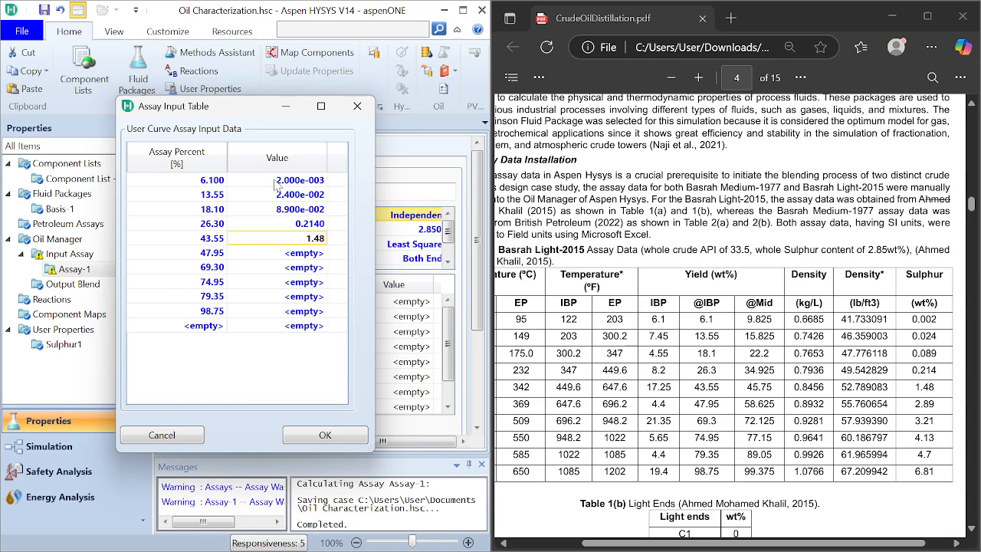
{"action": "type", "text": ".48"}
{"action": "key", "text": "Return"}
{"action": "type", "text": "2.89"}
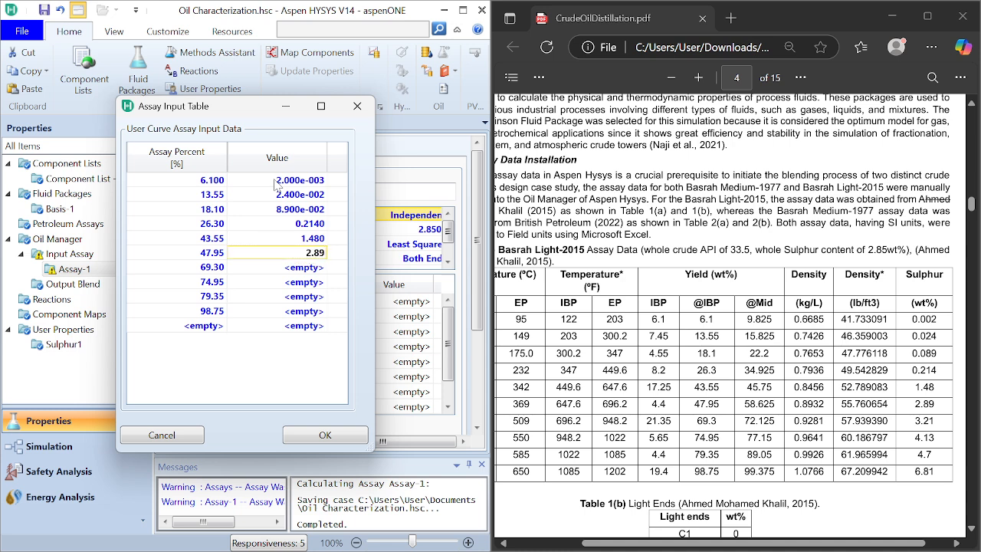
{"action": "key", "text": "Return"}
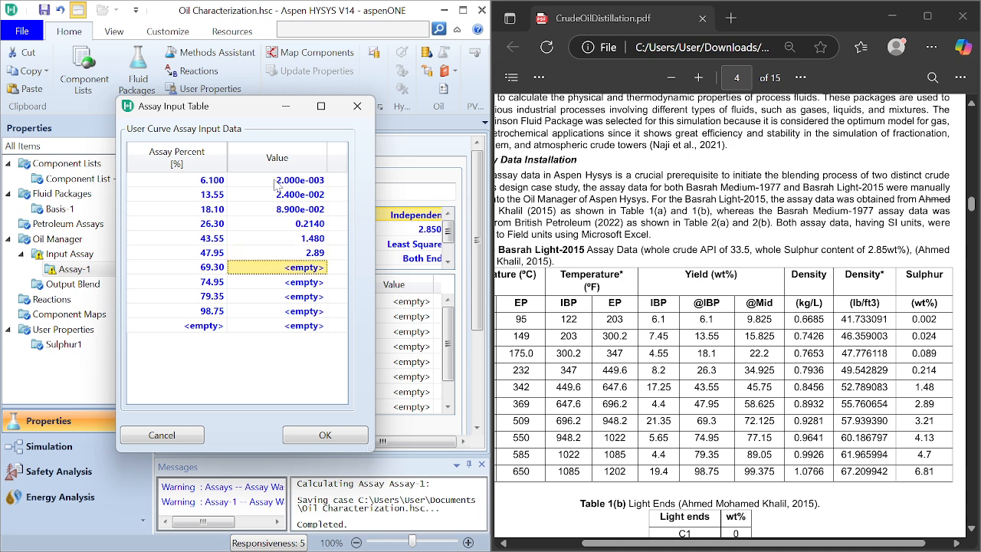
{"action": "type", "text": "3.21"}
{"action": "key", "text": "Return"}
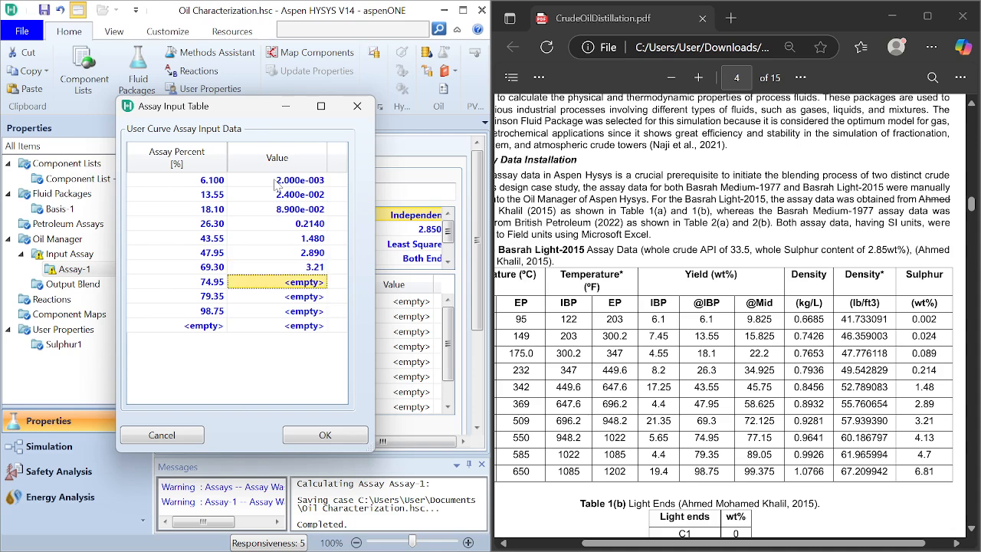
{"action": "type", "text": "4.13"}
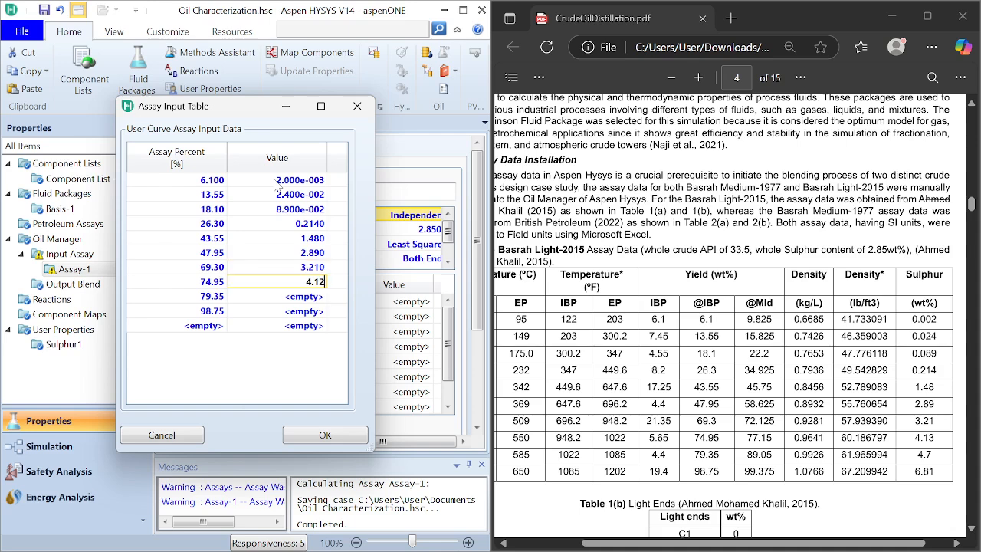
{"action": "key", "text": "Return"}
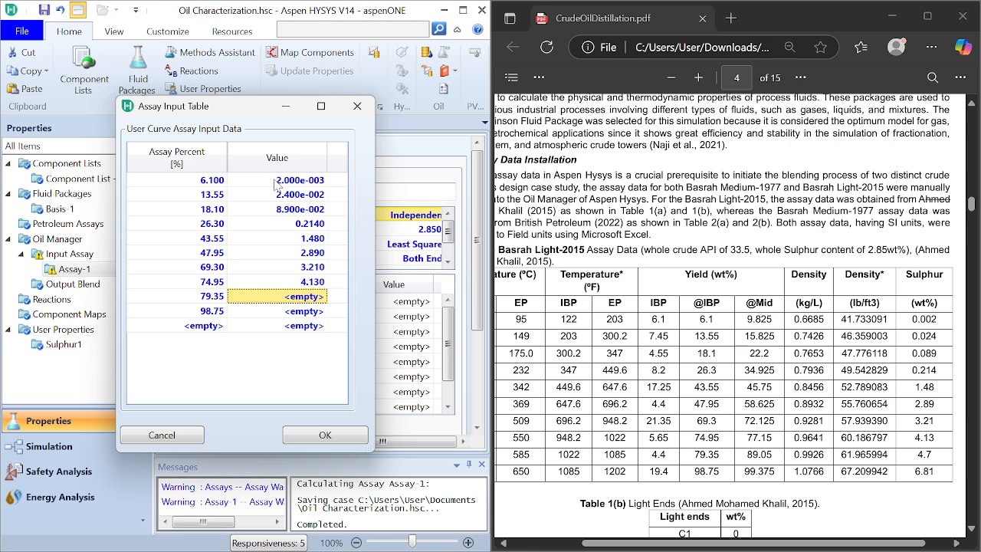
Step: Enter sulphur values 4.7 and 6.81 for assay percents 79.35 and 98.75, and accept the assay input table
{"action": "type", "text": "4.7"}
{"action": "key", "text": "Return"}
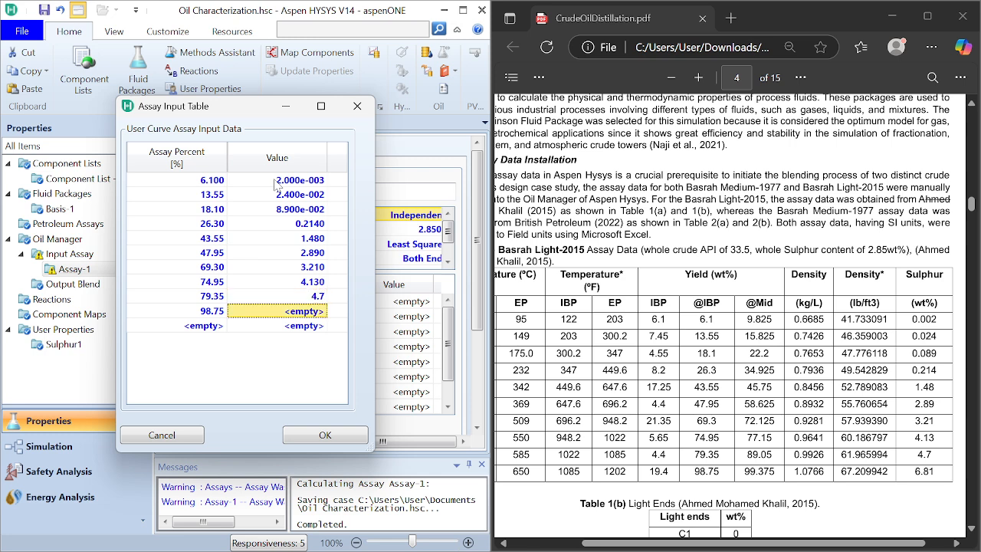
{"action": "type", "text": "6.8"}
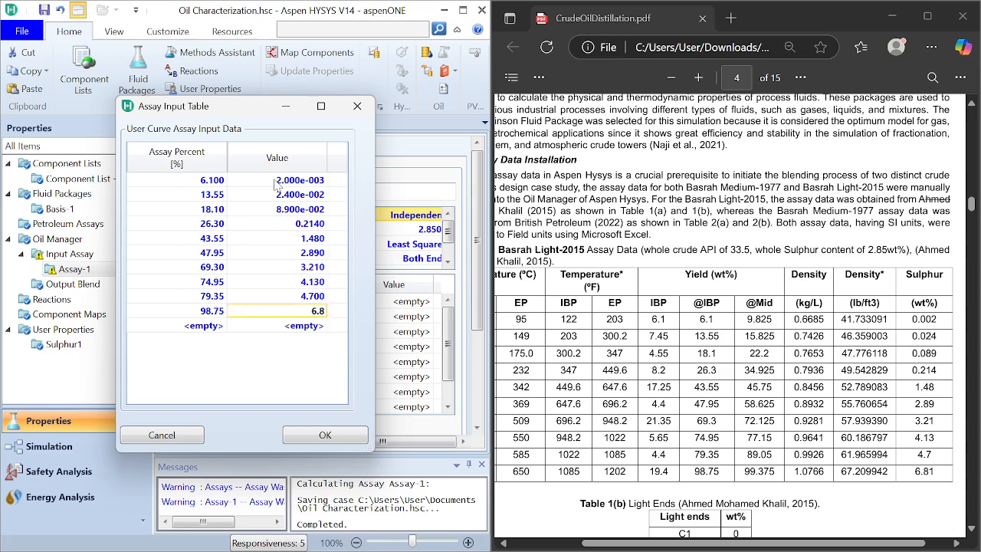
{"action": "type", "text": "1"}
{"action": "key", "text": "Return"}
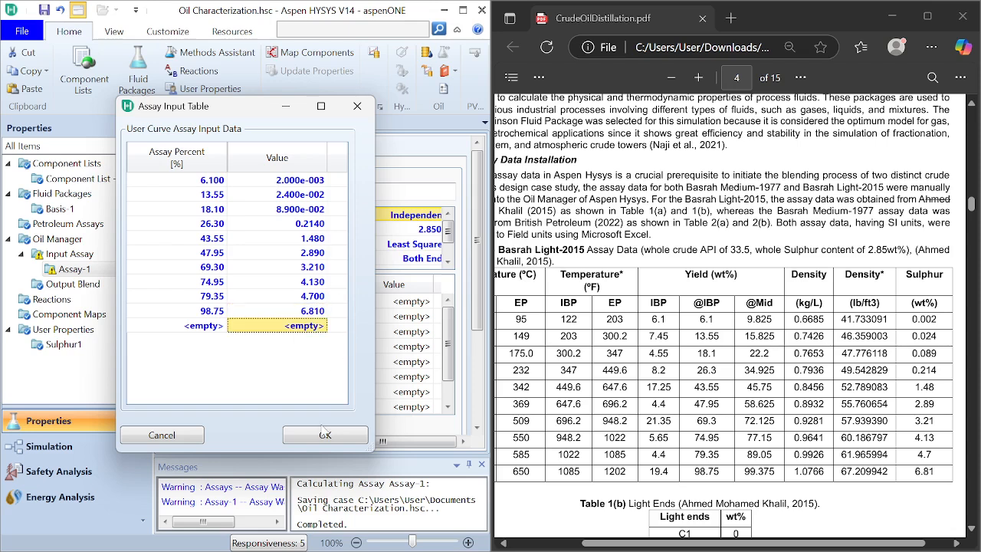
{"action": "left_click", "coordinate": [324, 434]}
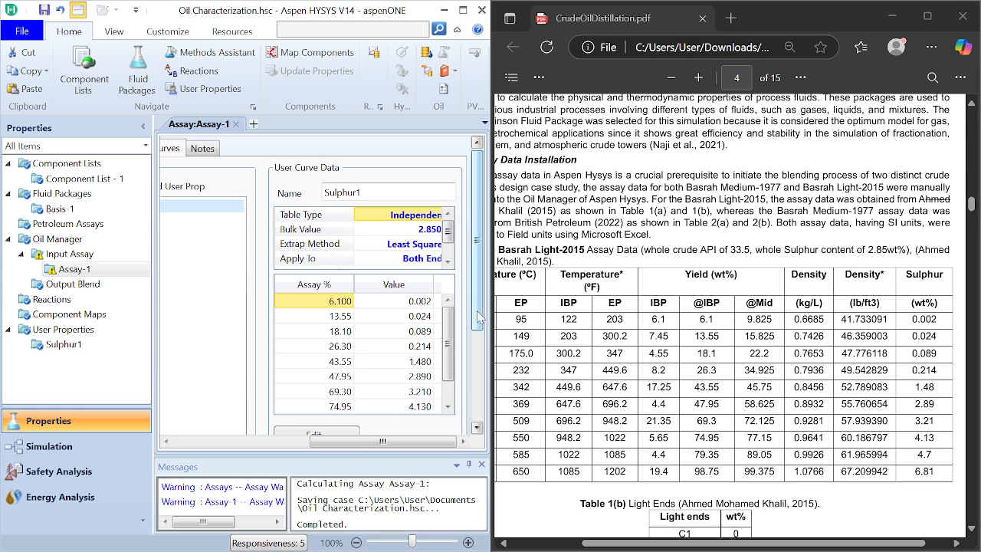
Step: Return to Assay-1's input data, maximize the simulation window and calculate the assay
{"action": "left_click_drag", "start_coordinate": [479, 319], "coordinate": [478, 375]}
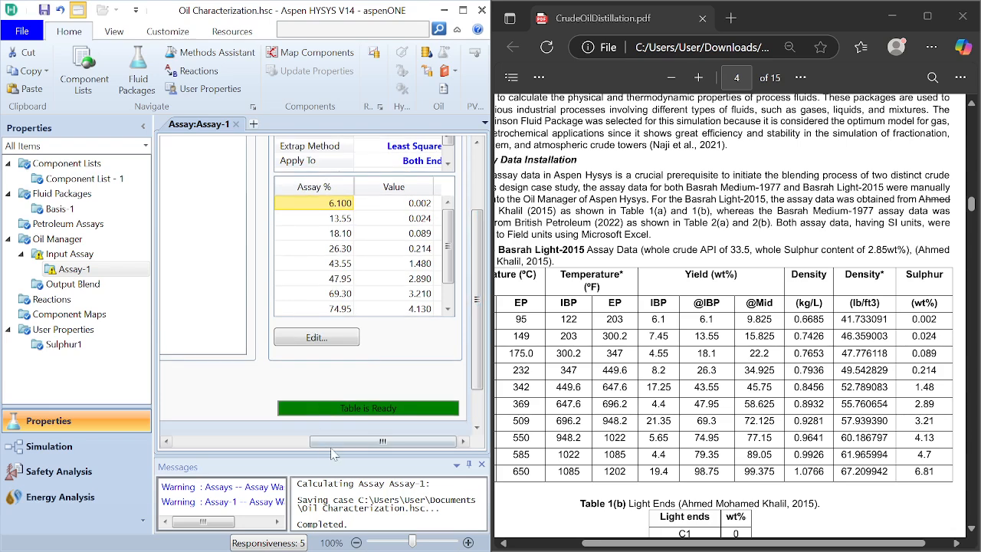
{"action": "left_click_drag", "start_coordinate": [331, 443], "coordinate": [196, 423]}
{"action": "left_click_drag", "start_coordinate": [478, 371], "coordinate": [452, 219]}
{"action": "left_click", "coordinate": [203, 153]}
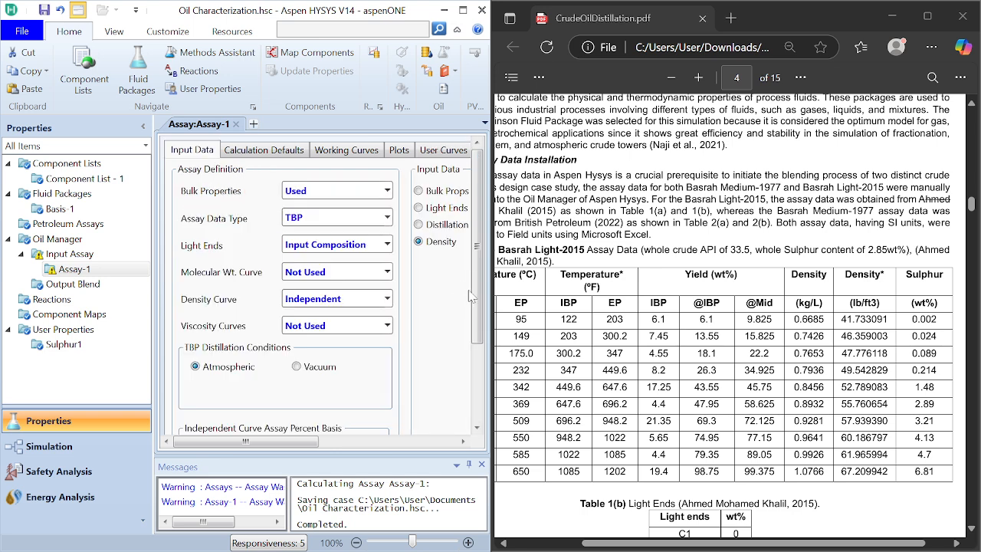
{"action": "left_click_drag", "start_coordinate": [479, 315], "coordinate": [480, 391]}
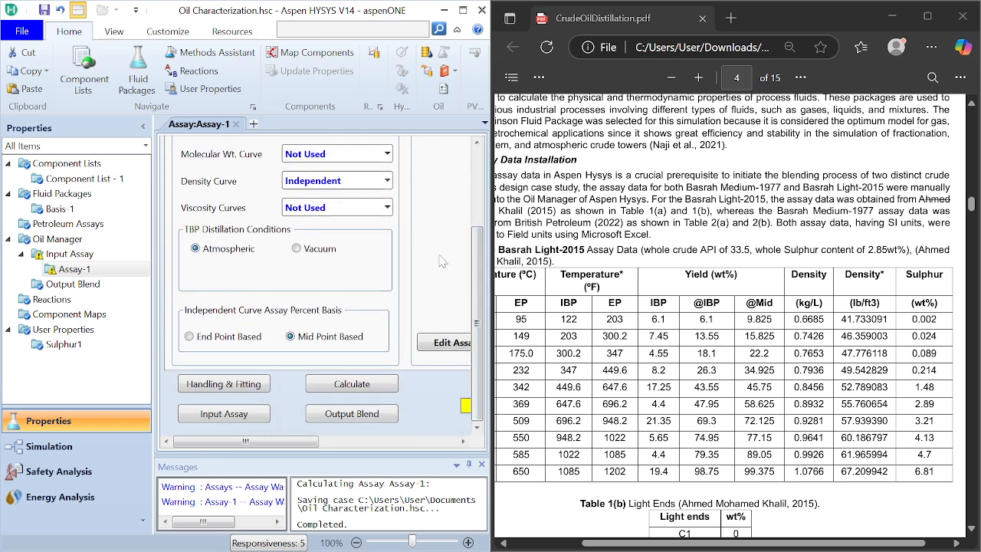
{"action": "double_click", "coordinate": [337, 17]}
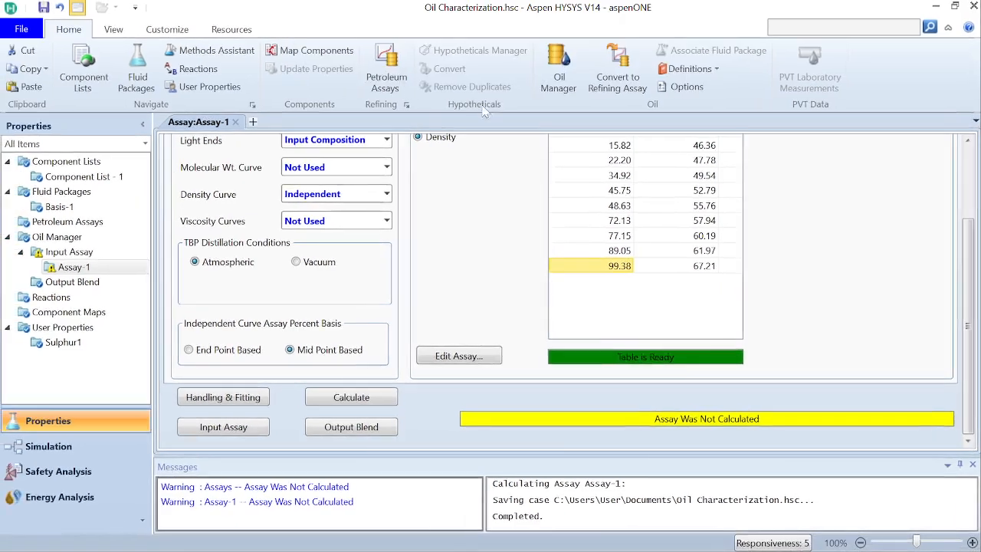
{"action": "left_click", "coordinate": [373, 399]}
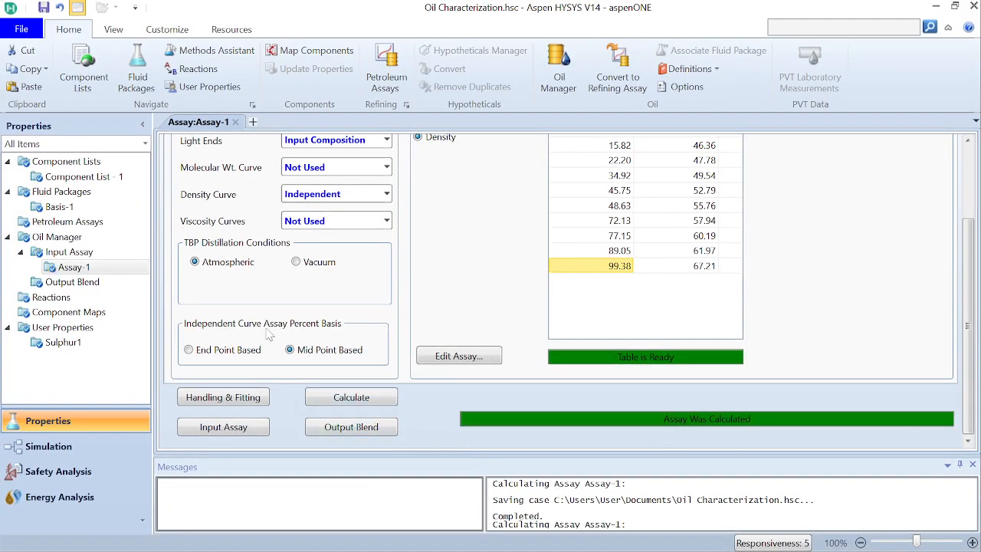
Step: Add a second input assay to the oil manager and set its bulk properties to Used
{"action": "left_click", "coordinate": [82, 253]}
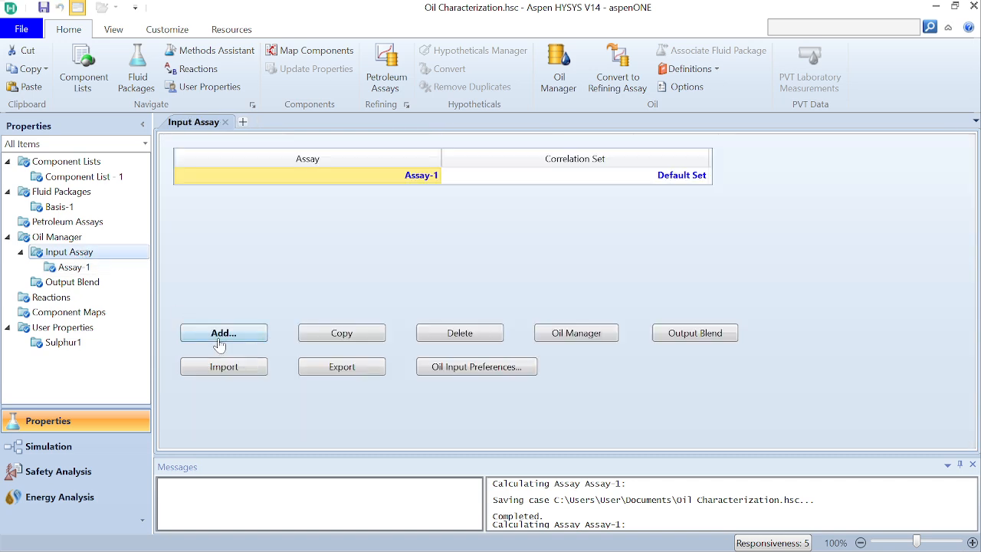
{"action": "left_click", "coordinate": [219, 339]}
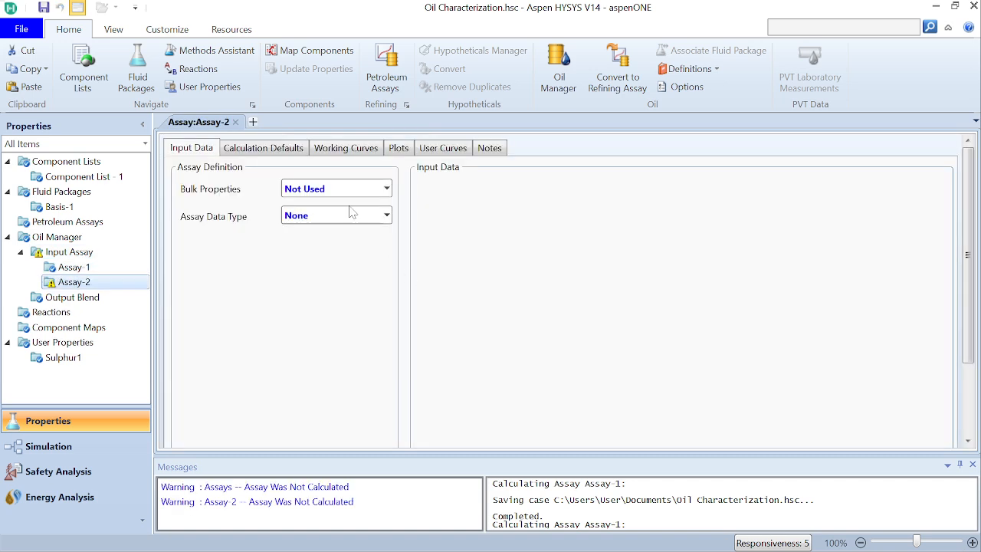
{"action": "left_click", "coordinate": [387, 188]}
{"action": "left_click", "coordinate": [371, 210]}
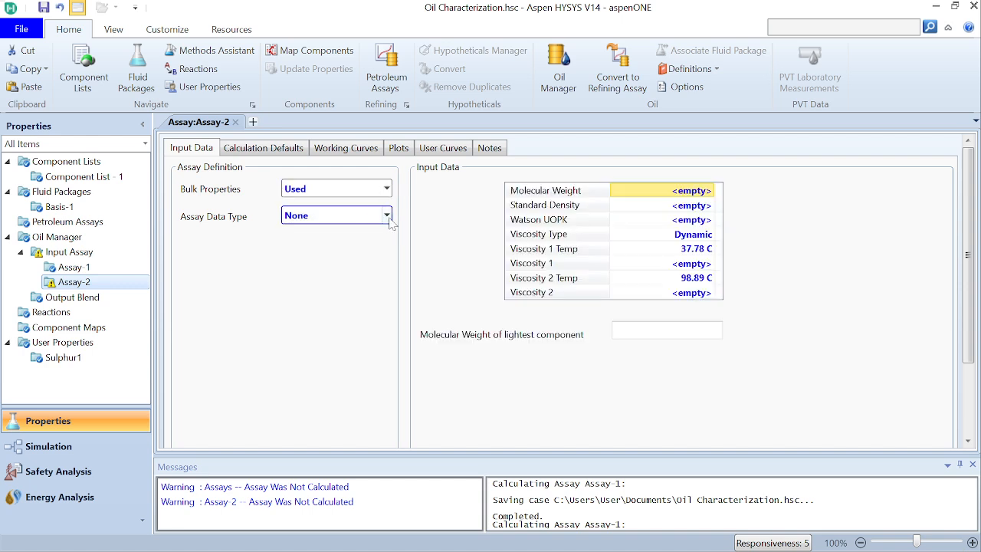
Step: Set the second assay's data type to TBP, light ends to Input Composition and density curve to Independent
{"action": "left_click", "coordinate": [386, 216]}
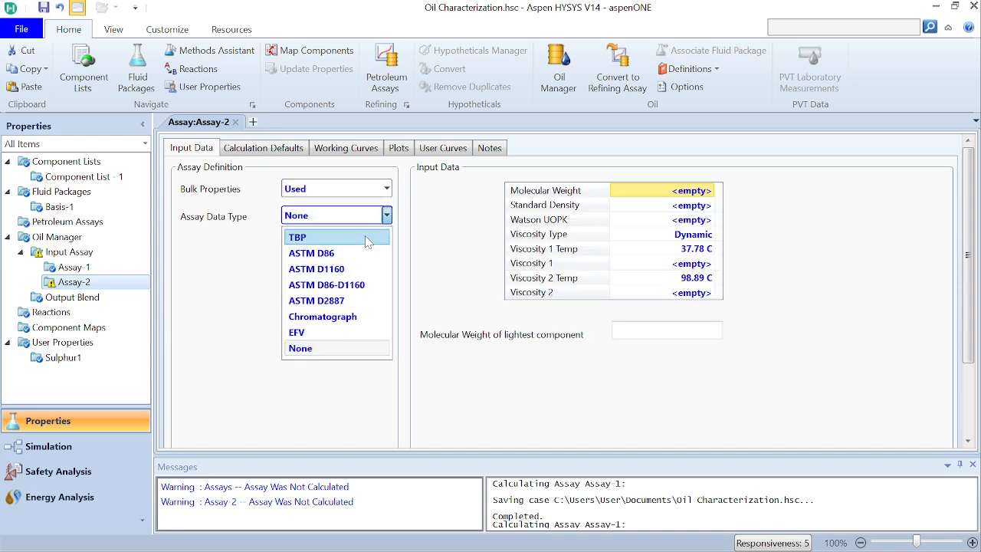
{"action": "left_click", "coordinate": [368, 236]}
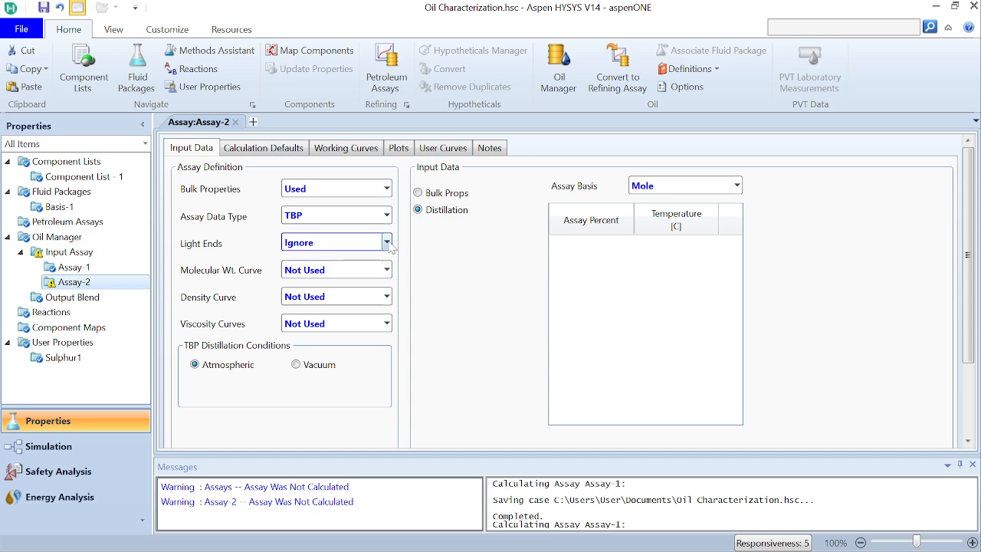
{"action": "left_click", "coordinate": [387, 242]}
{"action": "left_click", "coordinate": [360, 274]}
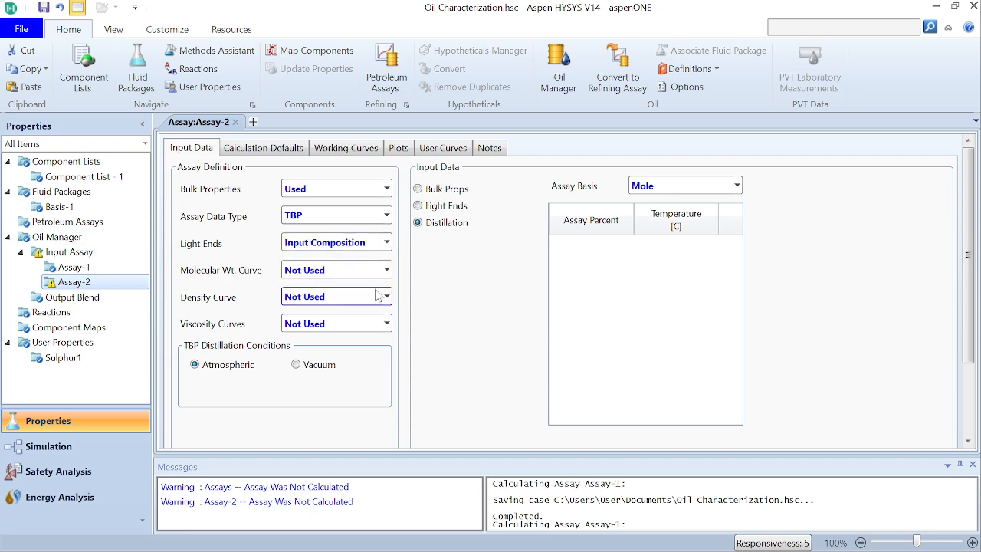
{"action": "left_click", "coordinate": [386, 296]}
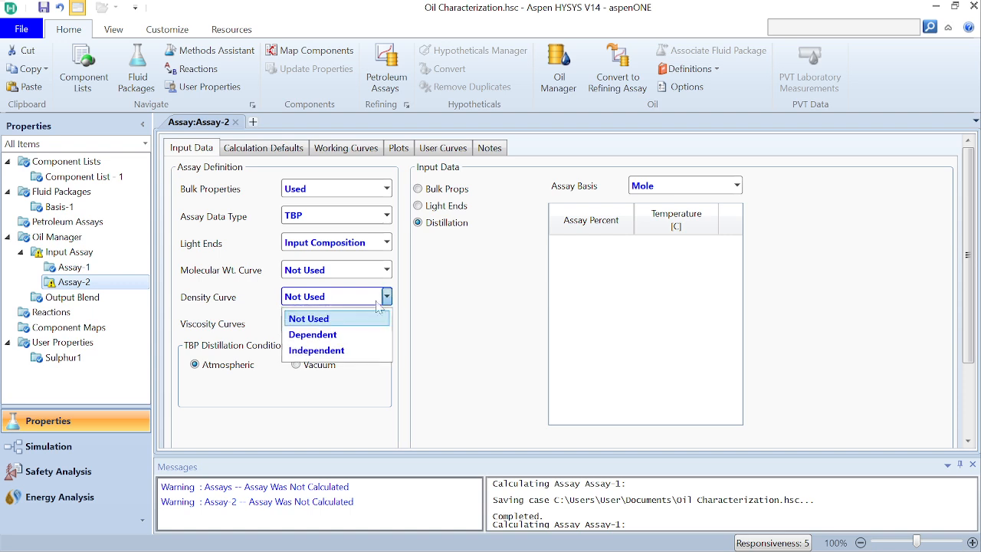
{"action": "left_click", "coordinate": [346, 349]}
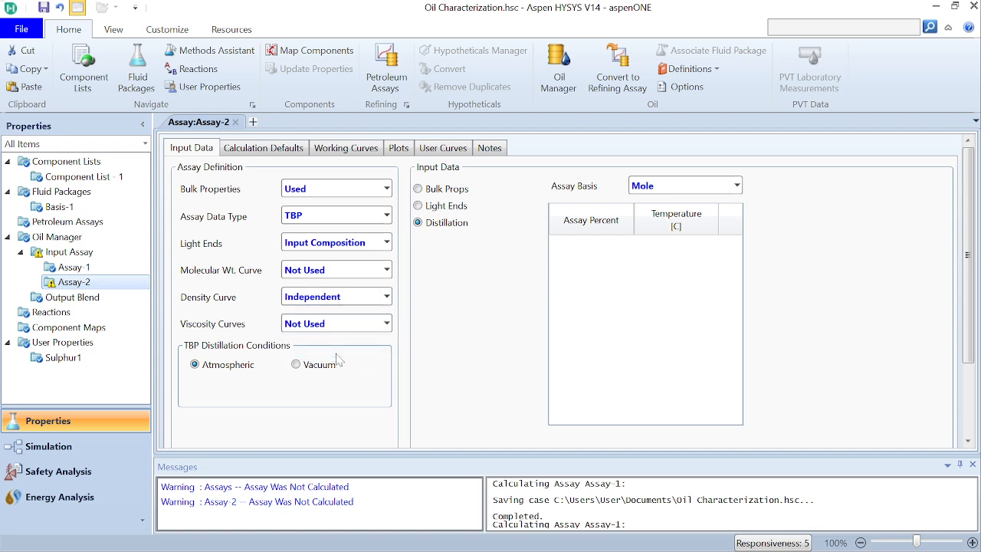
Step: Set Assay-2's distillation assay basis to Mass and place the simulation window beside the reference PDF
{"action": "left_click", "coordinate": [736, 186]}
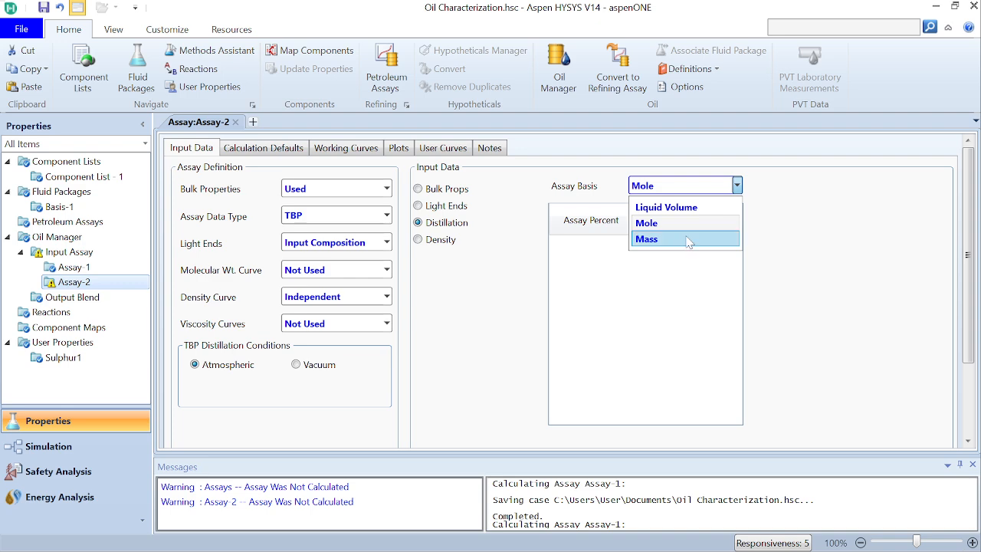
{"action": "left_click", "coordinate": [688, 242]}
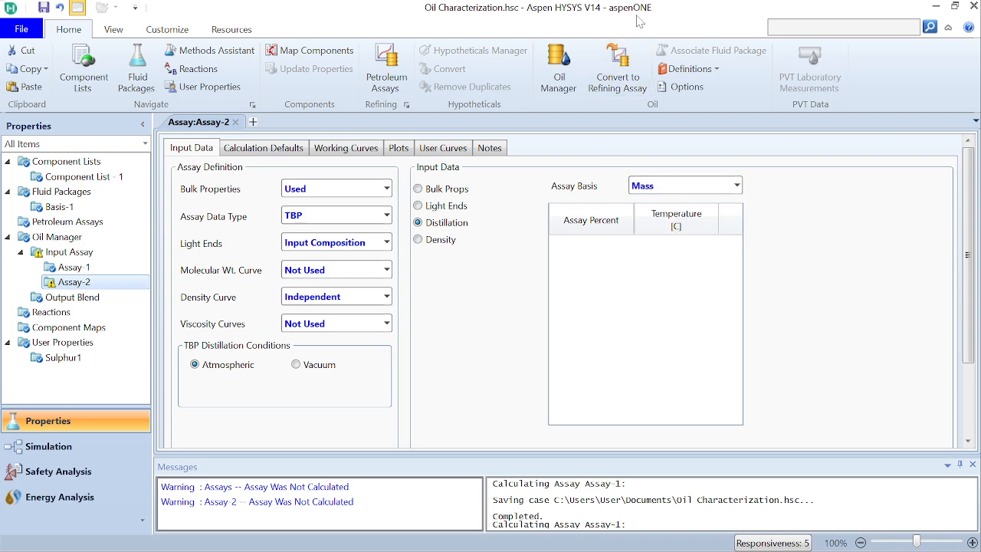
{"action": "left_click_drag", "start_coordinate": [670, 13], "coordinate": [387, 49]}
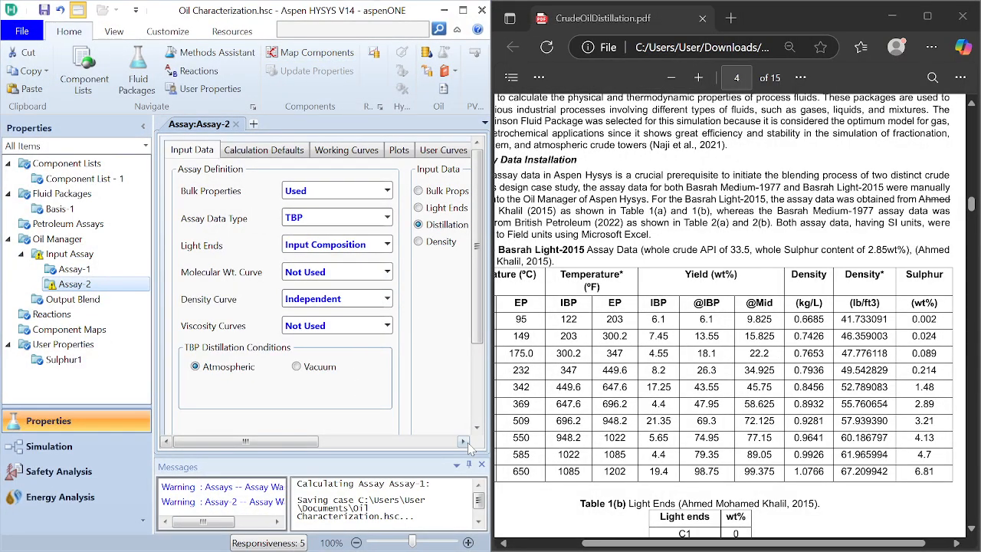
{"action": "left_click_drag", "start_coordinate": [463, 443], "coordinate": [464, 443]}
Step: Find the Basrah Medium-1977 assay data in Table 2(a) of the reference PDF and examine its temperature and yield columns
{"action": "left_click", "coordinate": [603, 417]}
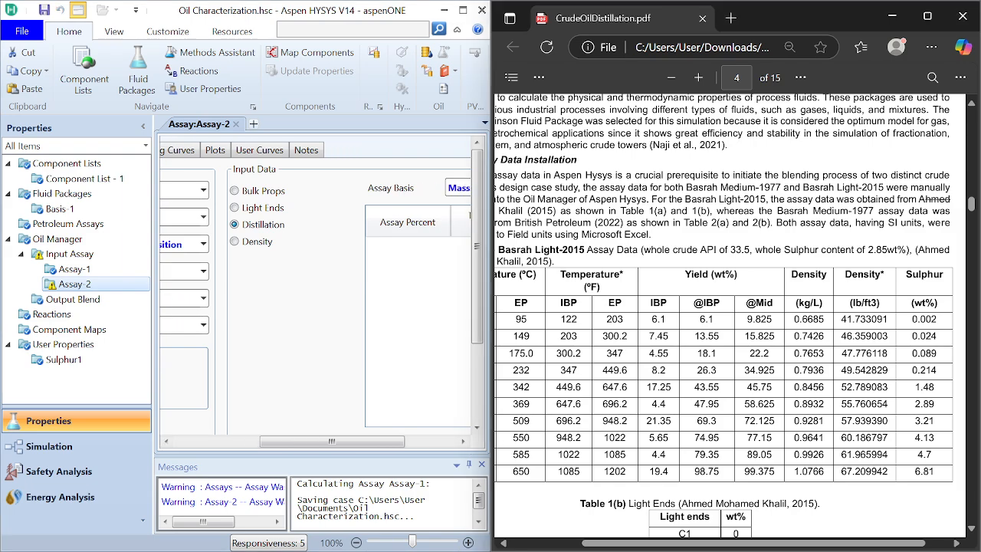
{"action": "scroll", "coordinate": [730, 318], "scroll_direction": "down", "scroll_amount": 2}
{"action": "scroll", "coordinate": [729, 318], "scroll_direction": "left", "scroll_amount": 1}
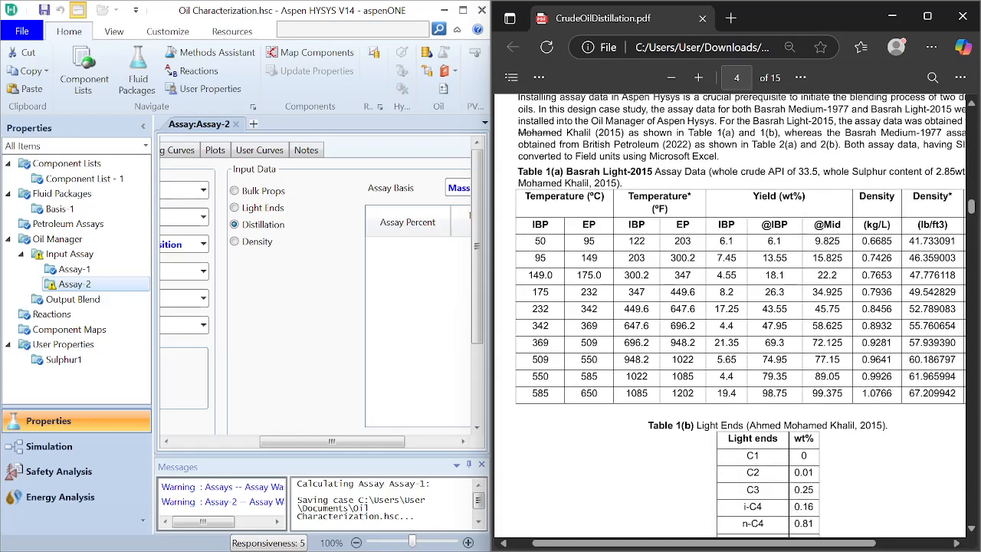
{"action": "scroll", "coordinate": [730, 318], "scroll_direction": "down", "scroll_amount": 10}
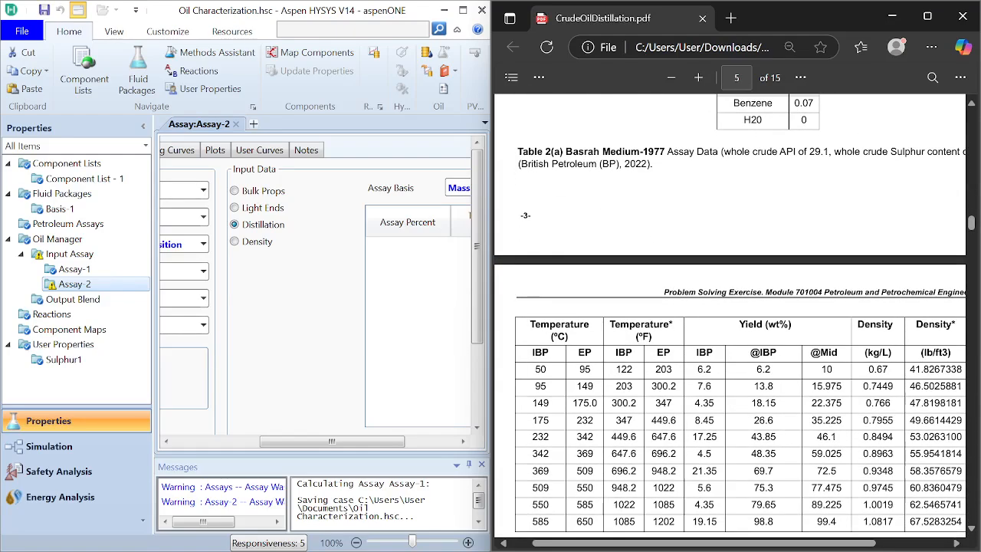
{"action": "scroll", "coordinate": [730, 318], "scroll_direction": "down", "scroll_amount": 3}
{"action": "scroll", "coordinate": [729, 318], "scroll_direction": "up", "scroll_amount": 1}
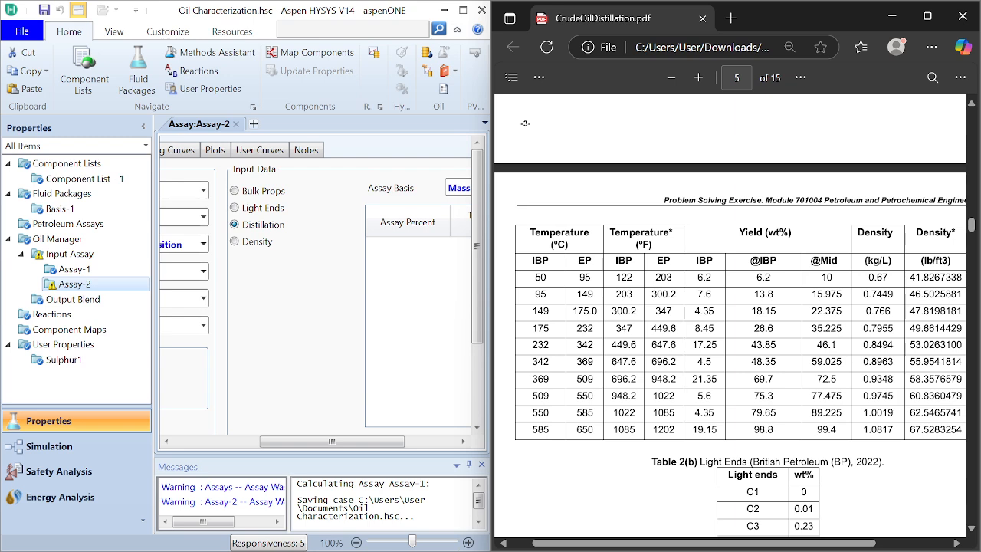
{"action": "scroll", "coordinate": [599, 192], "scroll_direction": "up", "scroll_amount": 7}
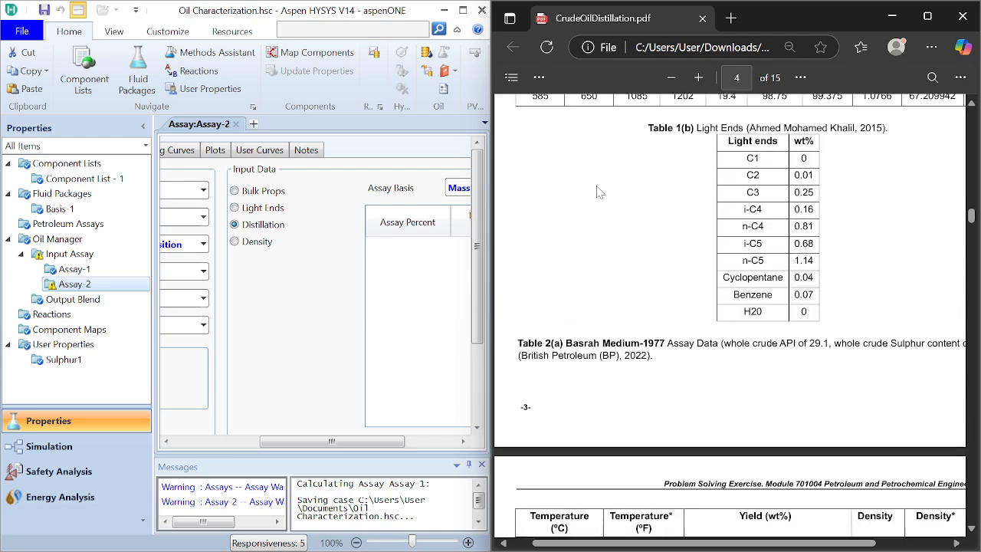
{"action": "scroll", "coordinate": [599, 192], "scroll_direction": "down", "scroll_amount": 3}
{"action": "scroll", "coordinate": [599, 192], "scroll_direction": "down", "scroll_amount": 4}
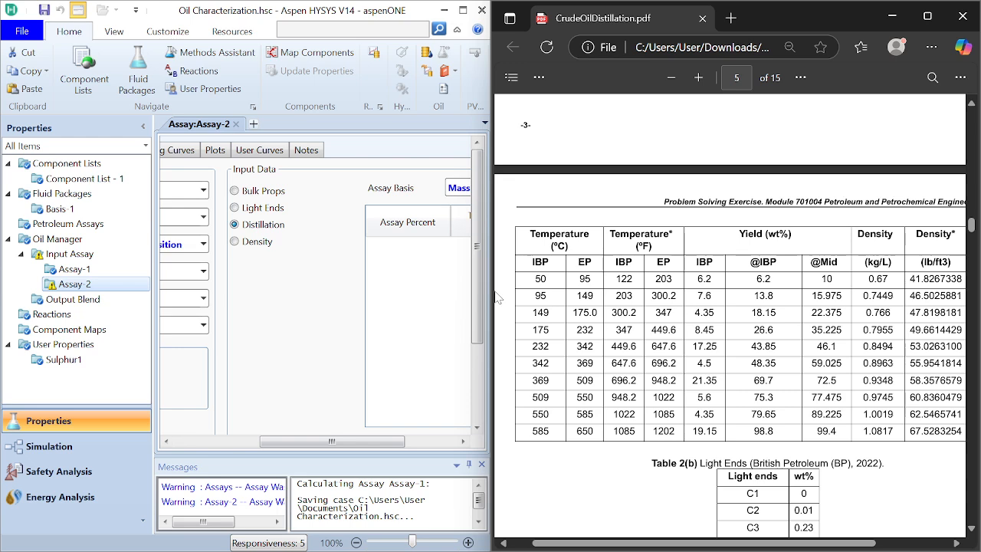
{"action": "left_click_drag", "start_coordinate": [476, 293], "coordinate": [479, 351]}
{"action": "left_click", "coordinate": [311, 381]}
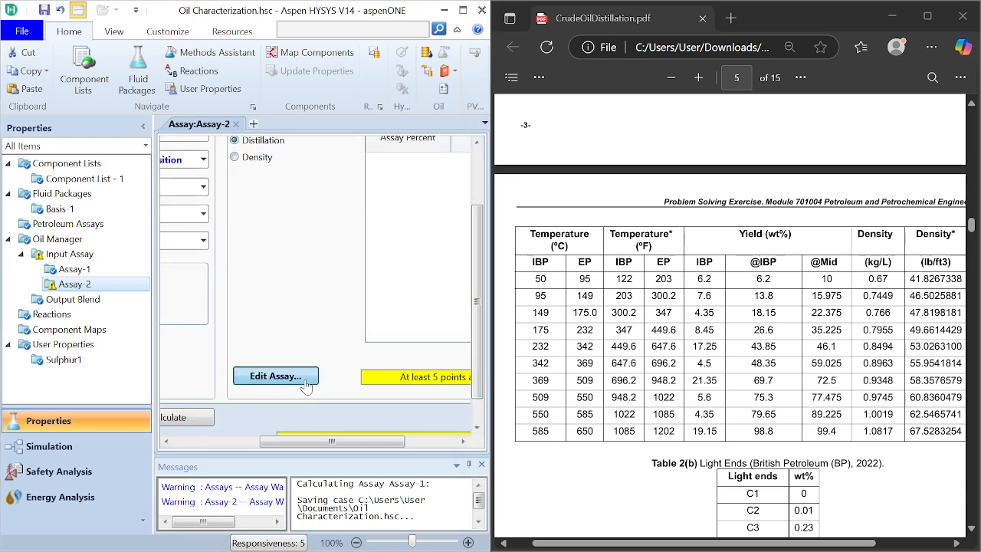
{"action": "left_click", "coordinate": [257, 402]}
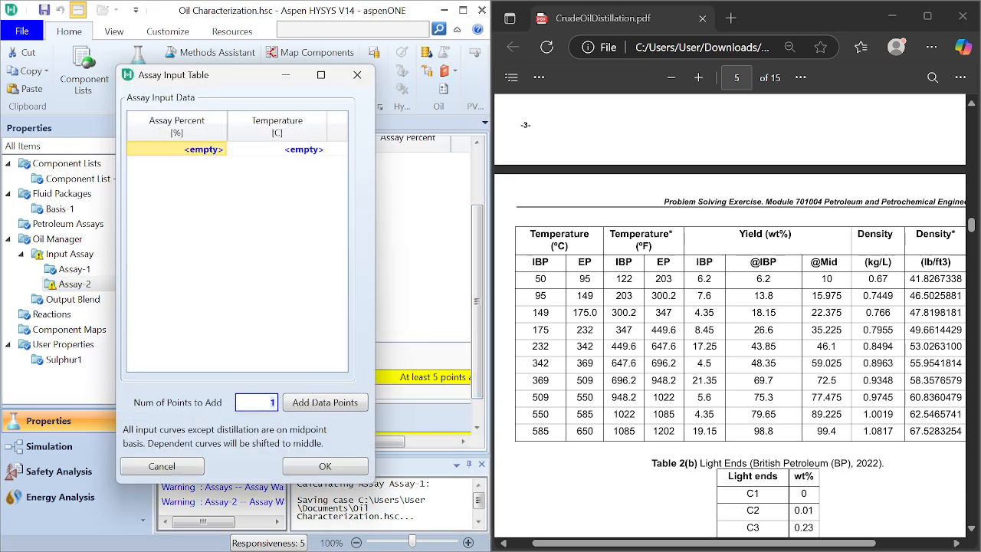
{"action": "left_click", "coordinate": [328, 404]}
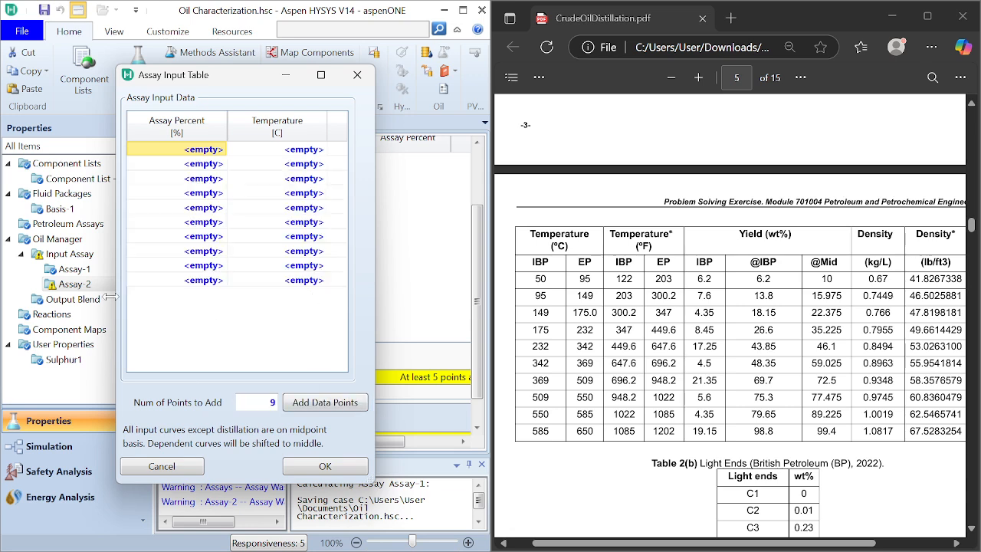
{"action": "left_click", "coordinate": [357, 74]}
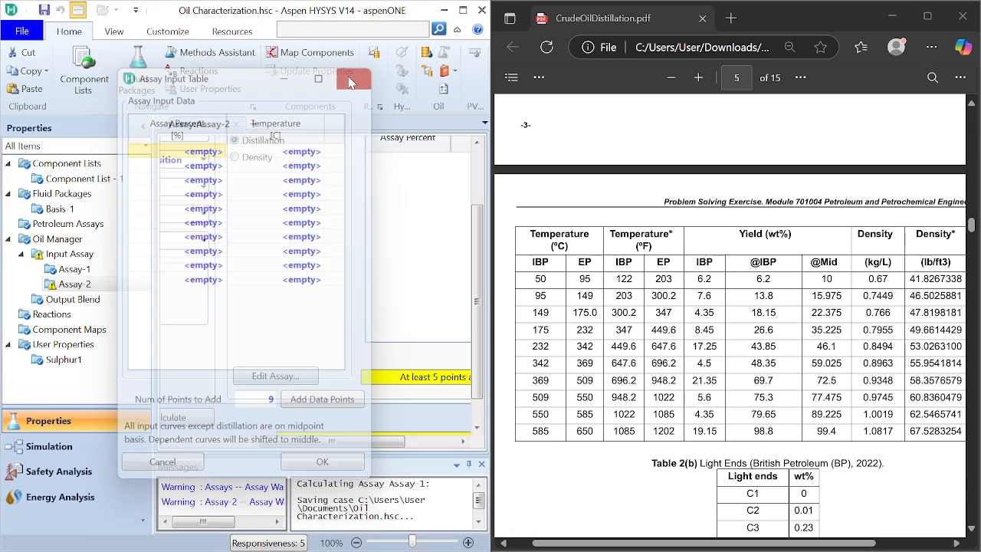
Step: Display Assay-1's distillation data and copy the whole assay percent column, from 6.100 to 98.75
{"action": "left_click", "coordinate": [102, 273]}
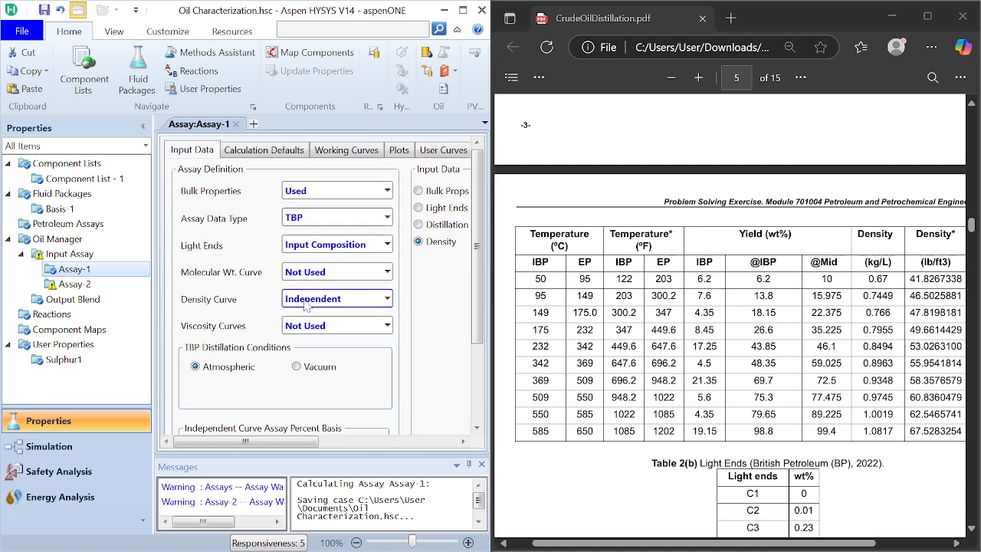
{"action": "left_click", "coordinate": [418, 225]}
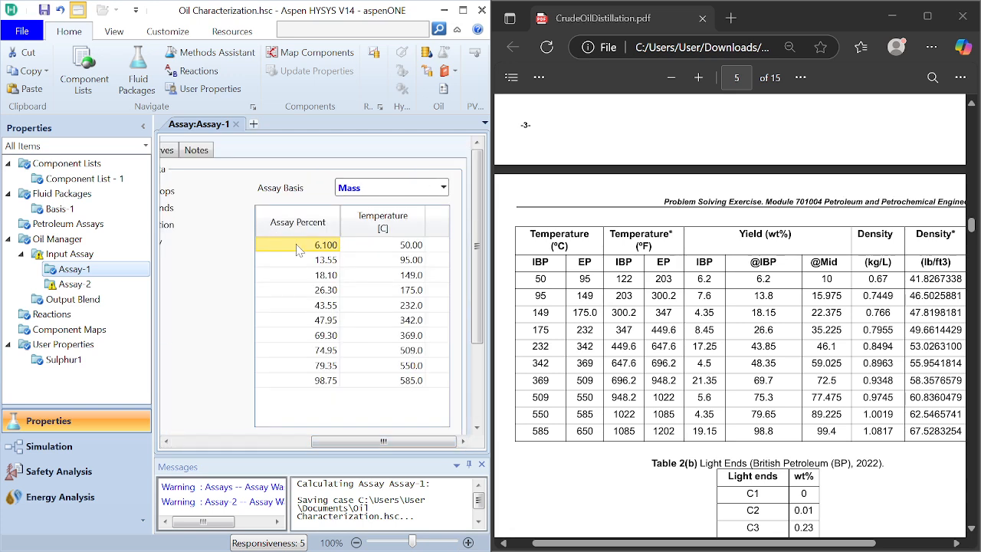
{"action": "key", "text": "shift+Down"}
{"action": "key", "text": "shift+Down"}
{"action": "key", "text": "shift+Down"}
{"action": "key", "text": "shift+Down"}
{"action": "key", "text": "shift+Down"}
{"action": "key", "text": "shift+Down"}
{"action": "key", "text": "shift+Down"}
{"action": "key", "text": "shift+Down"}
{"action": "key", "text": "shift+Down"}
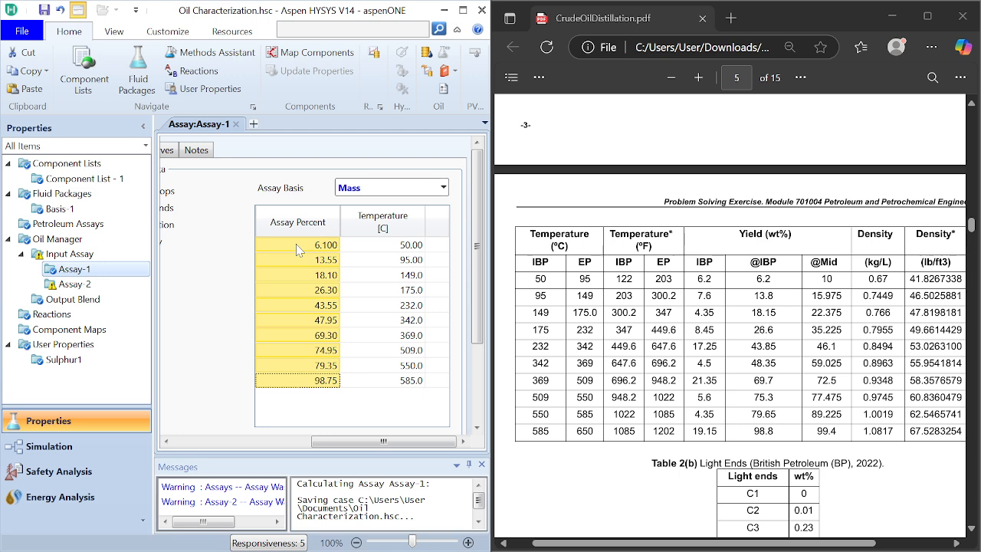
{"action": "right_click", "coordinate": [296, 244]}
{"action": "left_click", "coordinate": [334, 275]}
Step: Open Assay-2's distillation input table for editing and add 9 data points
{"action": "double_click", "coordinate": [74, 284]}
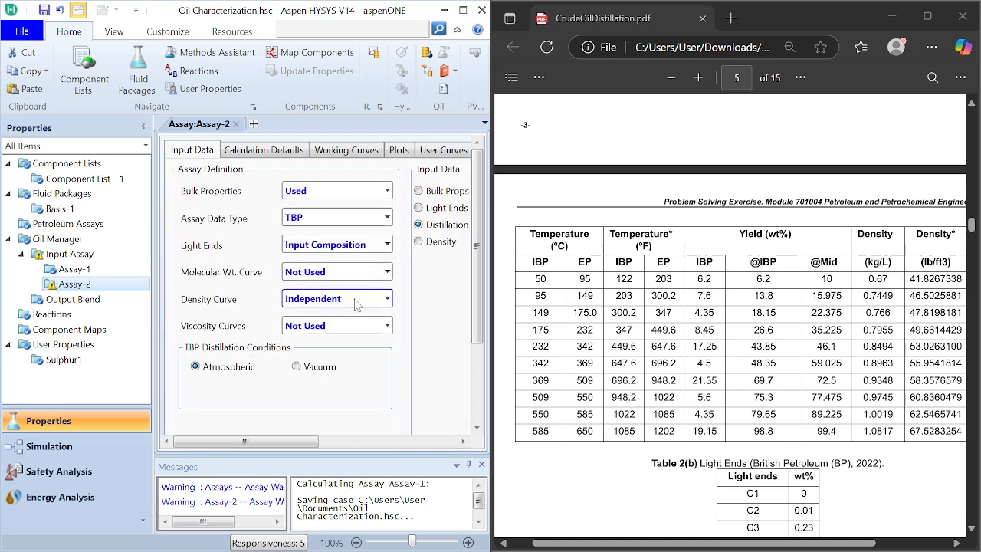
{"action": "left_click", "coordinate": [407, 443]}
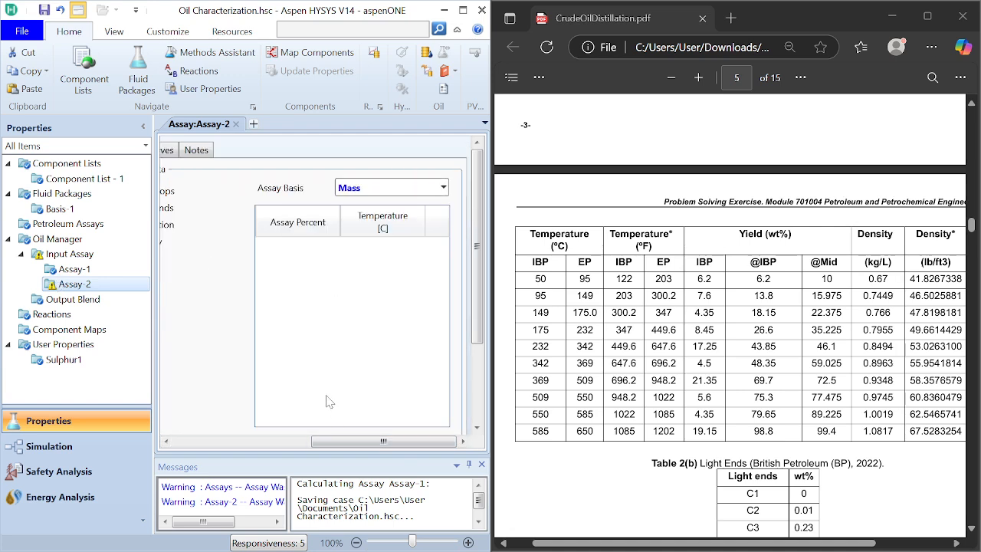
{"action": "left_click_drag", "start_coordinate": [335, 445], "coordinate": [357, 420]}
{"action": "scroll", "coordinate": [477, 426], "scroll_direction": "down", "scroll_amount": 3}
{"action": "left_click", "coordinate": [184, 342]}
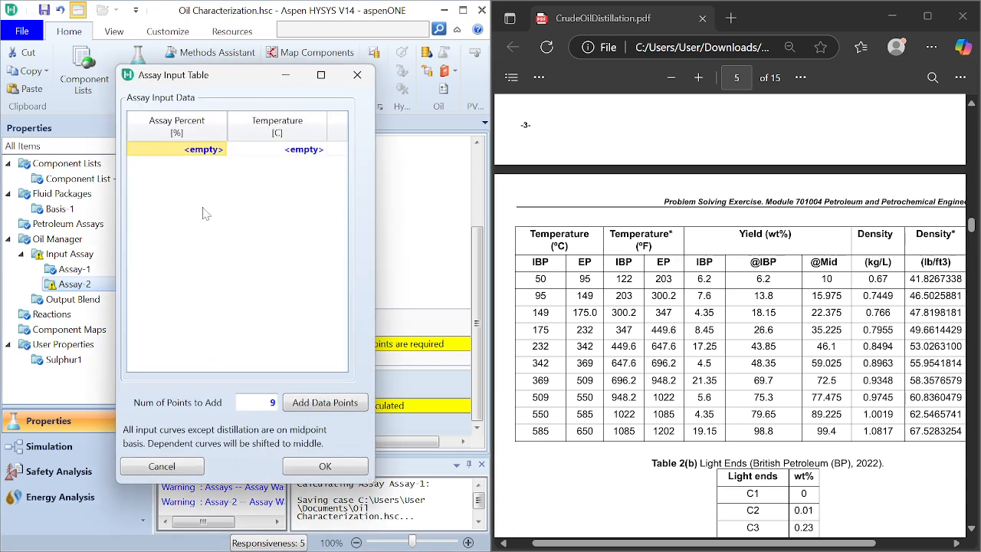
{"action": "left_click", "coordinate": [321, 403]}
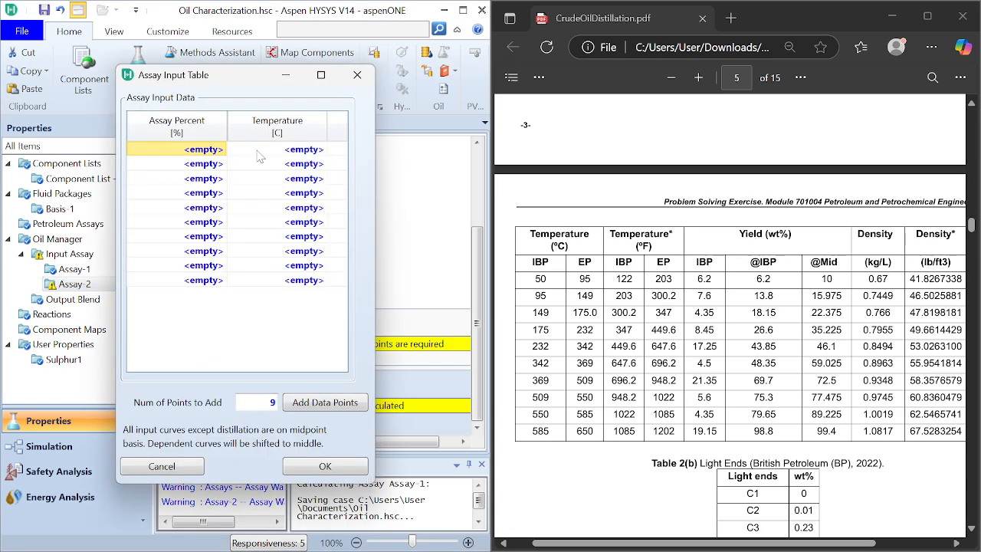
Step: Try to paste the copied column into Assay-2's temperature cells, and close the input table without accepting it
{"action": "left_click", "coordinate": [280, 149]}
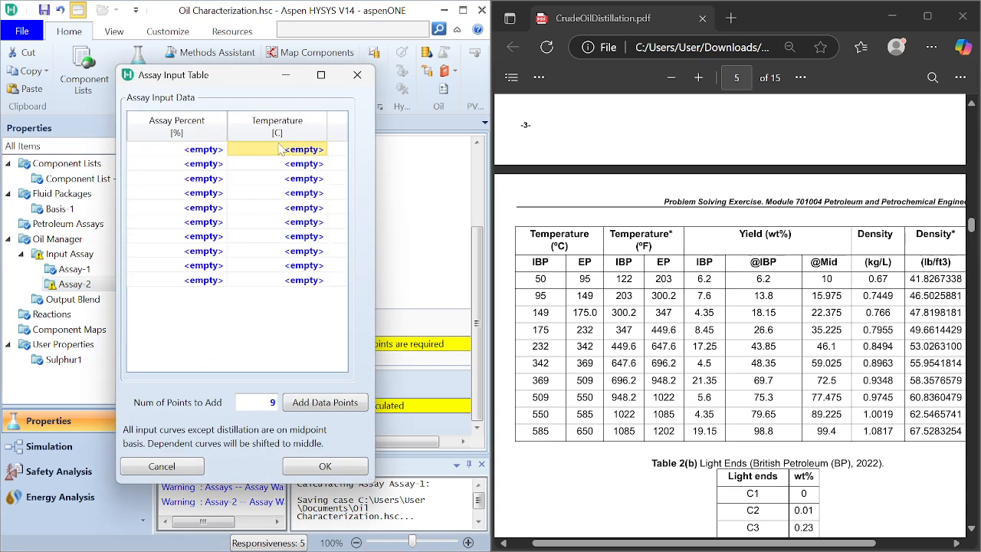
{"action": "key", "text": "shift+Down"}
{"action": "key", "text": "shift+Down"}
{"action": "key", "text": "shift+Down"}
{"action": "key", "text": "shift+Down"}
{"action": "key", "text": "shift+Down"}
{"action": "key", "text": "shift+Down"}
{"action": "key", "text": "shift+Down"}
{"action": "key", "text": "shift+Down"}
{"action": "key", "text": "shift+Down"}
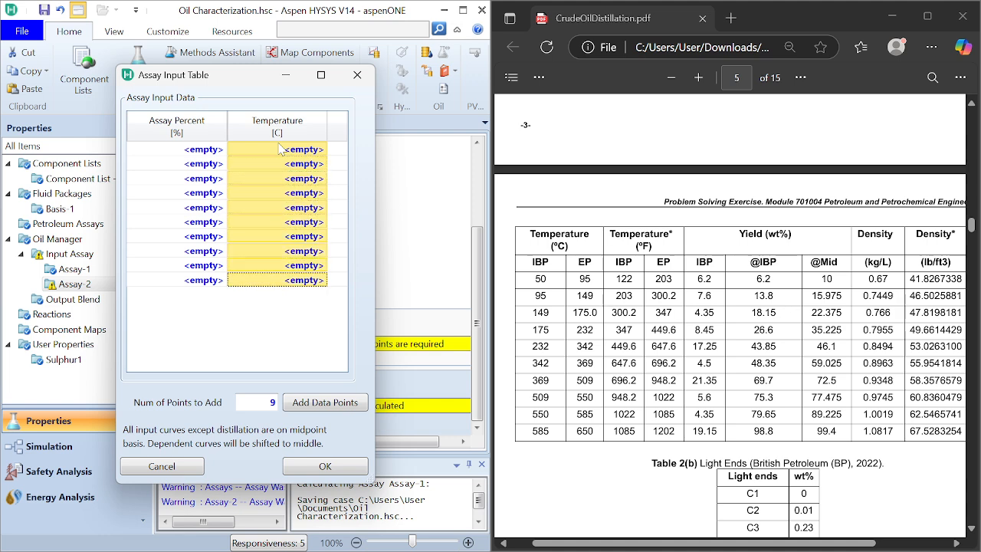
{"action": "right_click", "coordinate": [279, 149]}
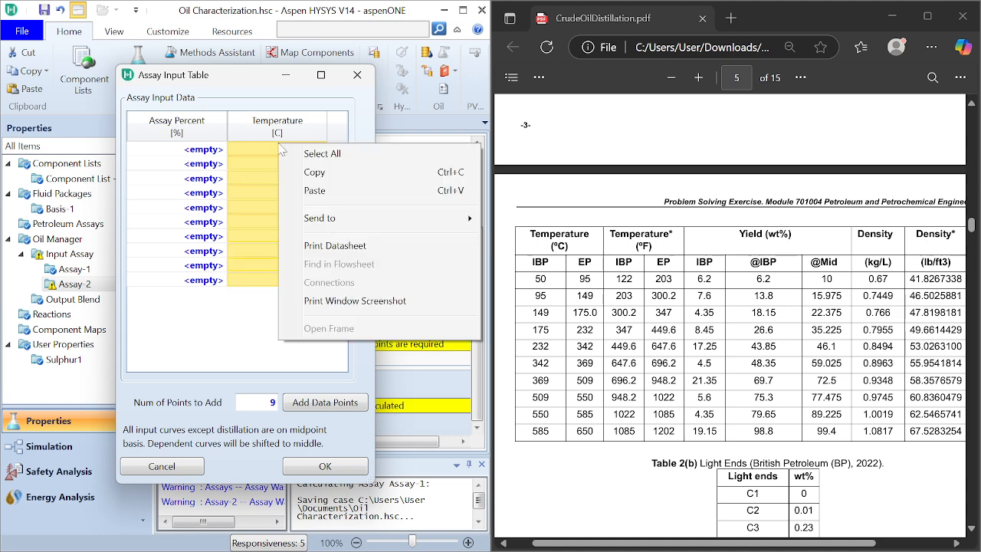
{"action": "left_click", "coordinate": [306, 190]}
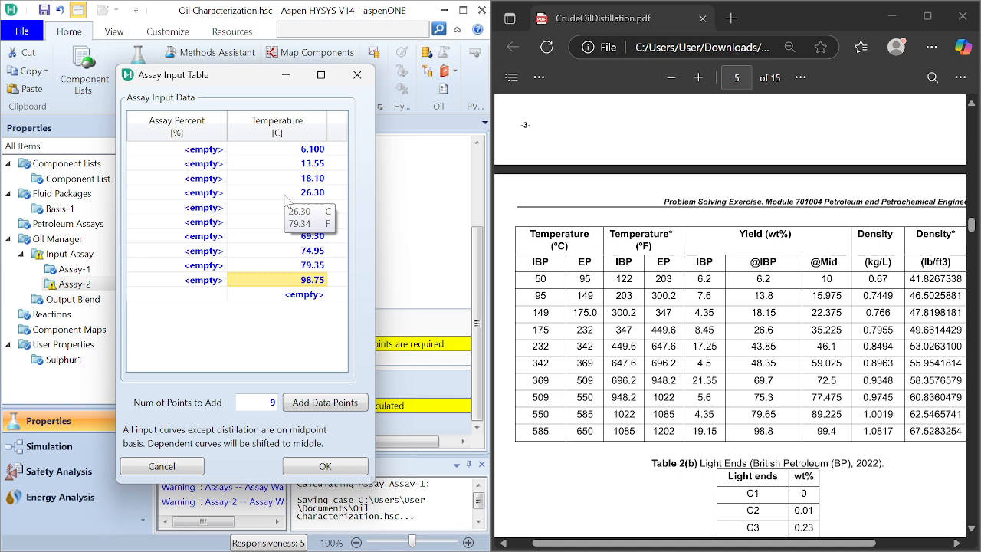
{"action": "left_click", "coordinate": [355, 76]}
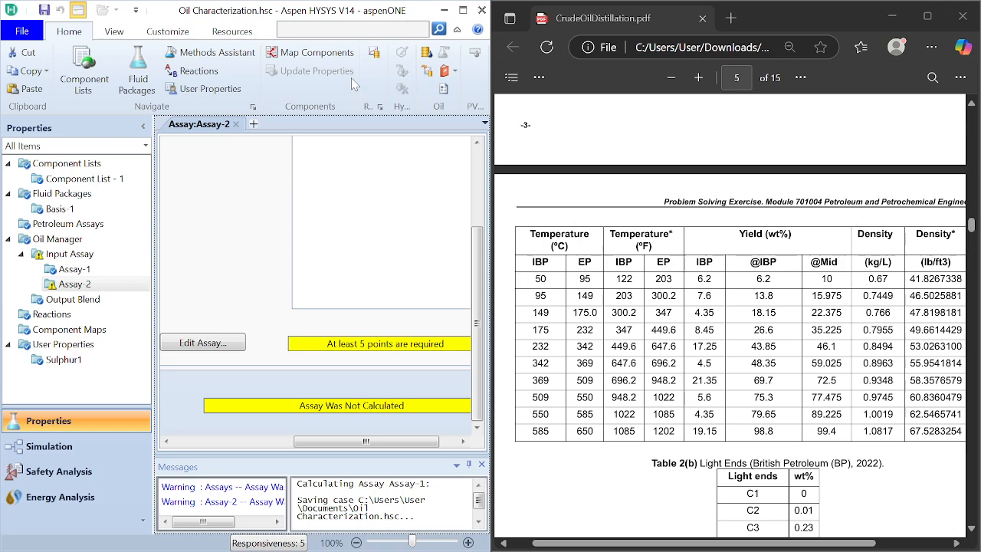
Step: Copy the whole temperature column of Assay-1's distillation data, from 50.00 to 585.0 C
{"action": "double_click", "coordinate": [106, 269]}
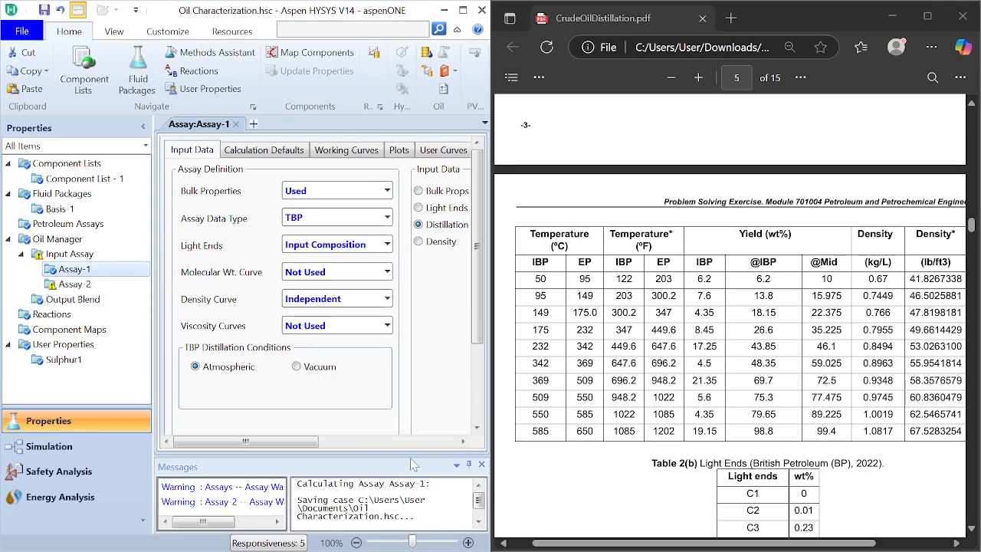
{"action": "left_click", "coordinate": [447, 441]}
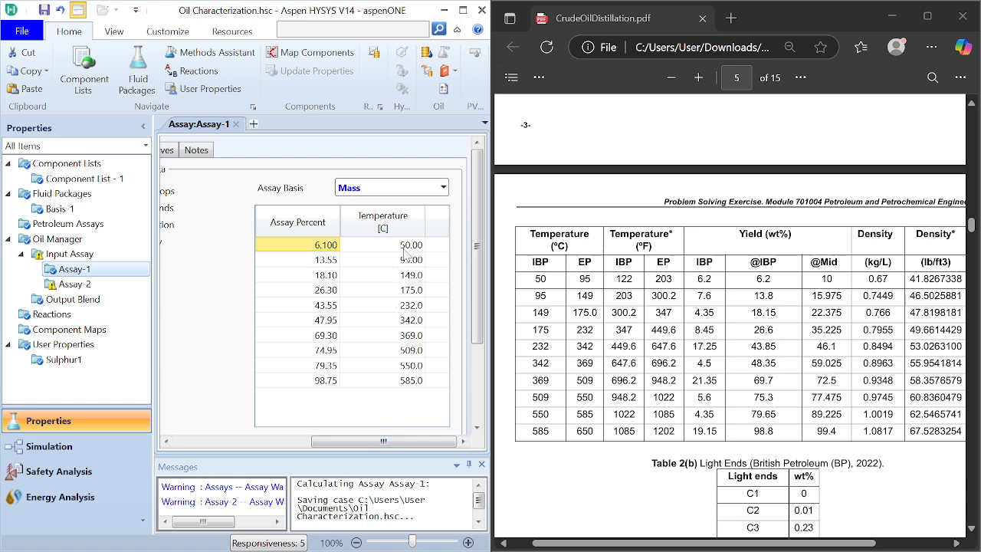
{"action": "left_click", "coordinate": [407, 243]}
{"action": "key", "text": "shift+Down"}
{"action": "key", "text": "shift+Down"}
{"action": "key", "text": "shift+Down"}
{"action": "key", "text": "shift+Down"}
{"action": "key", "text": "shift+Down"}
{"action": "key", "text": "shift+Down"}
{"action": "key", "text": "shift+Down"}
{"action": "key", "text": "shift+Down"}
{"action": "key", "text": "shift+Down"}
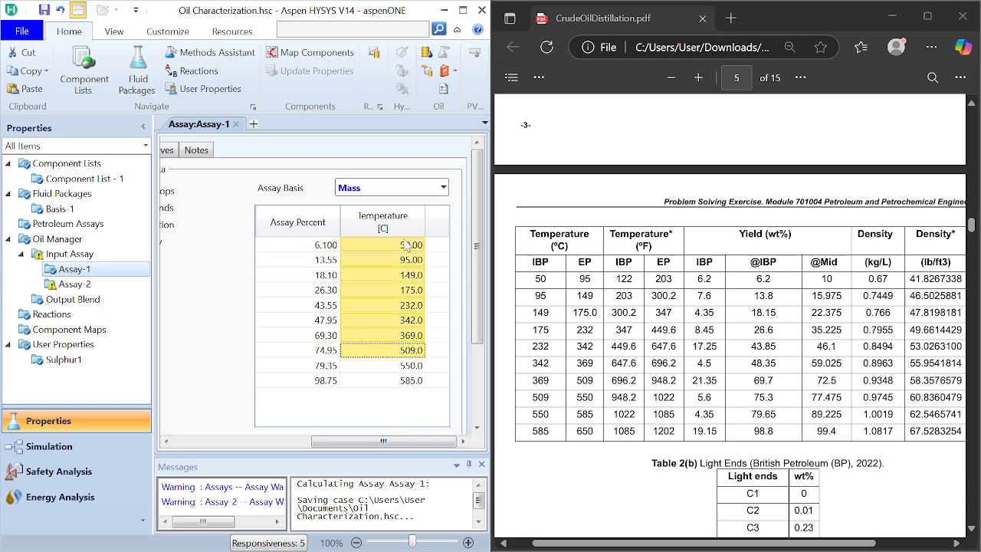
{"action": "right_click", "coordinate": [407, 243]}
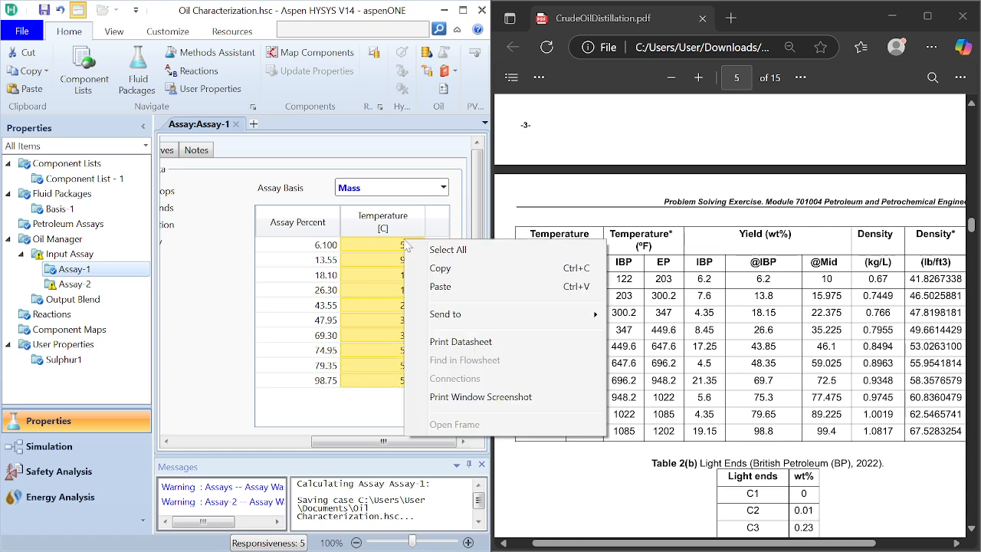
{"action": "left_click", "coordinate": [437, 268]}
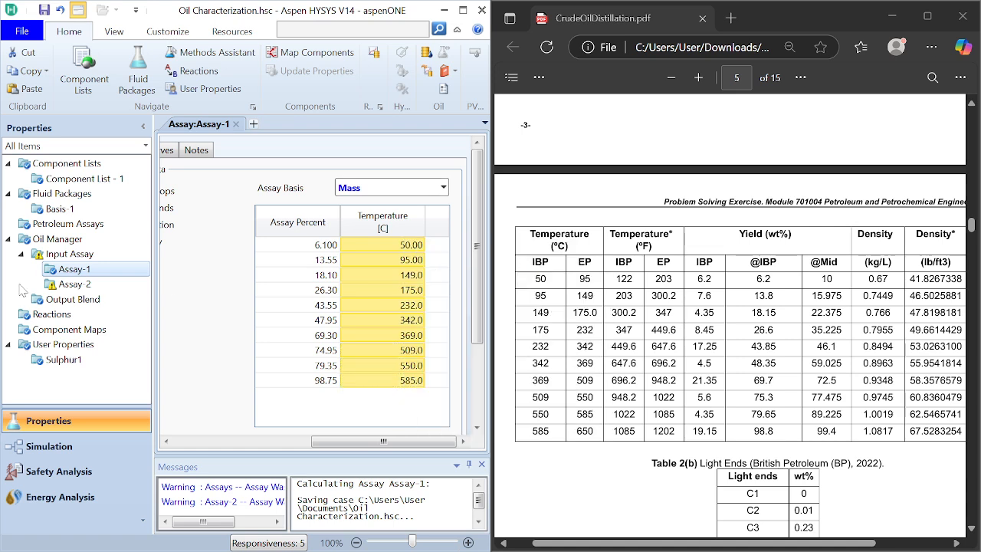
Step: Reopen Assay-2's distillation input table, add 9 data points and select the first temperature cell
{"action": "left_click", "coordinate": [80, 282]}
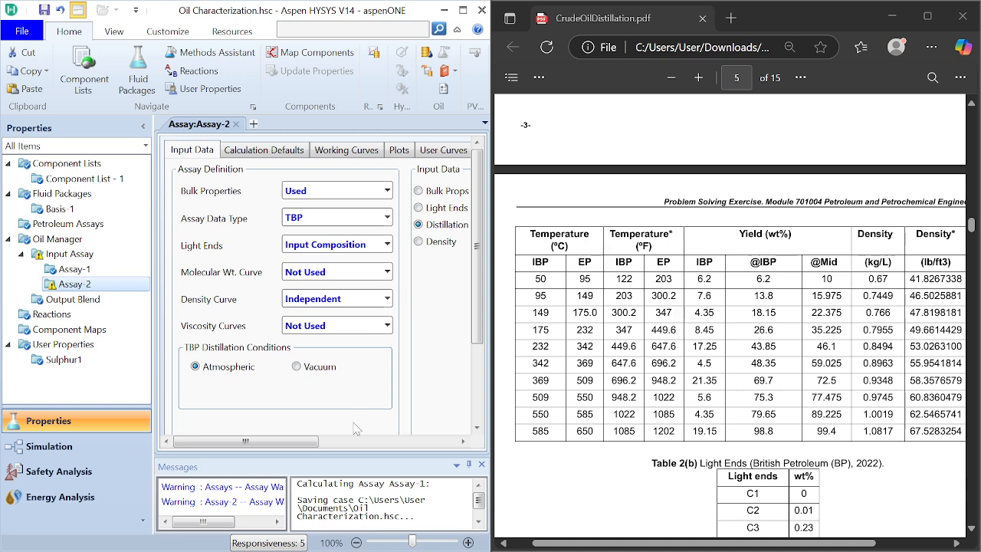
{"action": "left_click", "coordinate": [324, 443]}
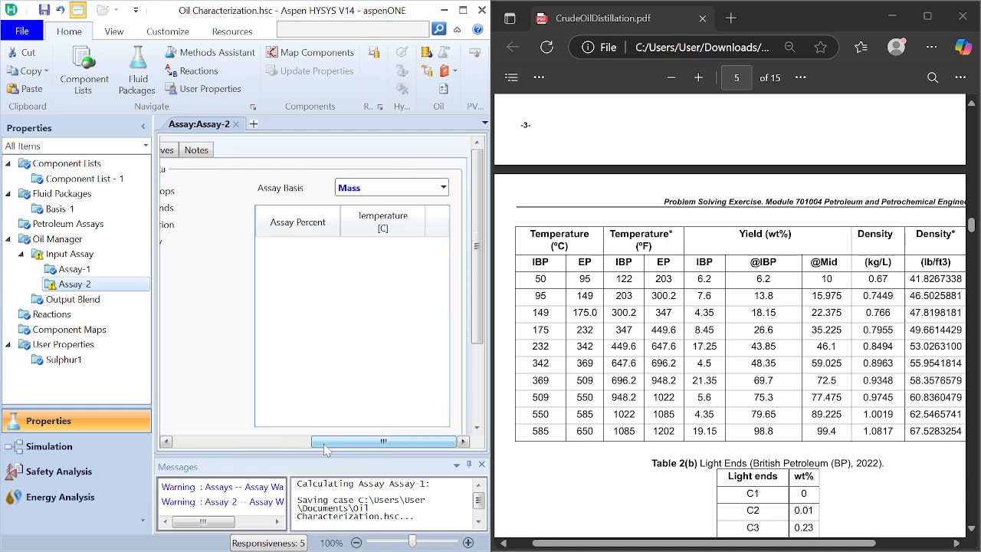
{"action": "left_click_drag", "start_coordinate": [323, 445], "coordinate": [271, 443]}
{"action": "left_click_drag", "start_coordinate": [477, 300], "coordinate": [476, 360]}
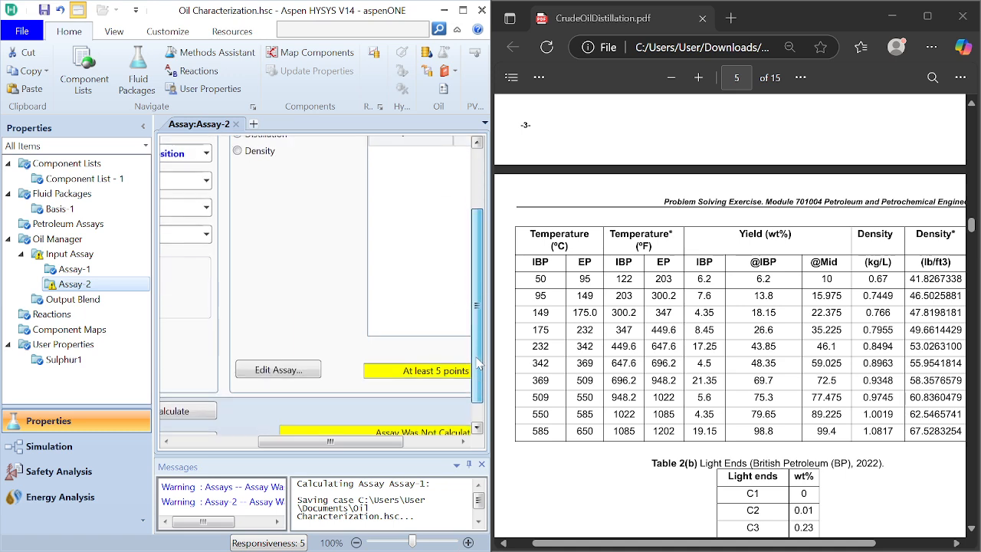
{"action": "left_click", "coordinate": [278, 369]}
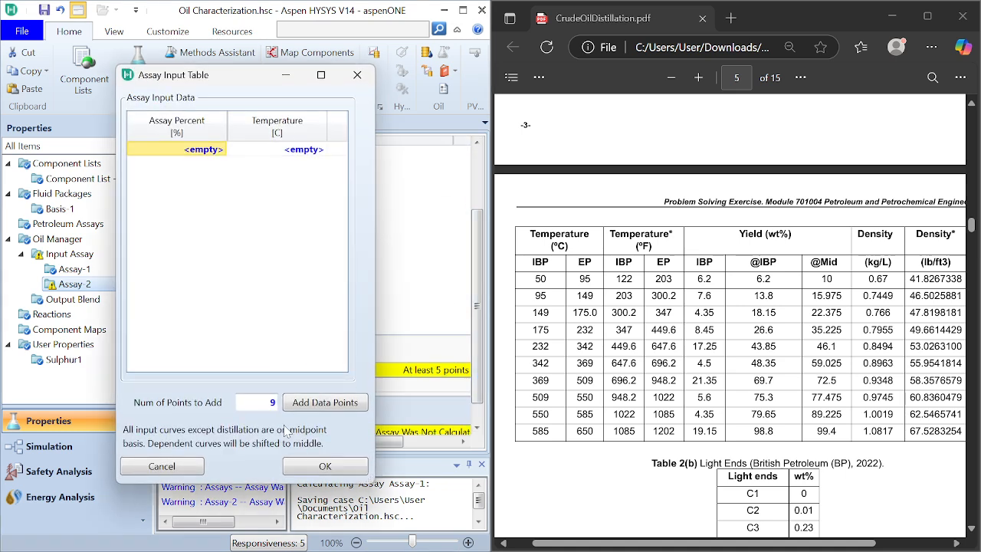
{"action": "left_click", "coordinate": [325, 402]}
{"action": "left_click", "coordinate": [307, 151]}
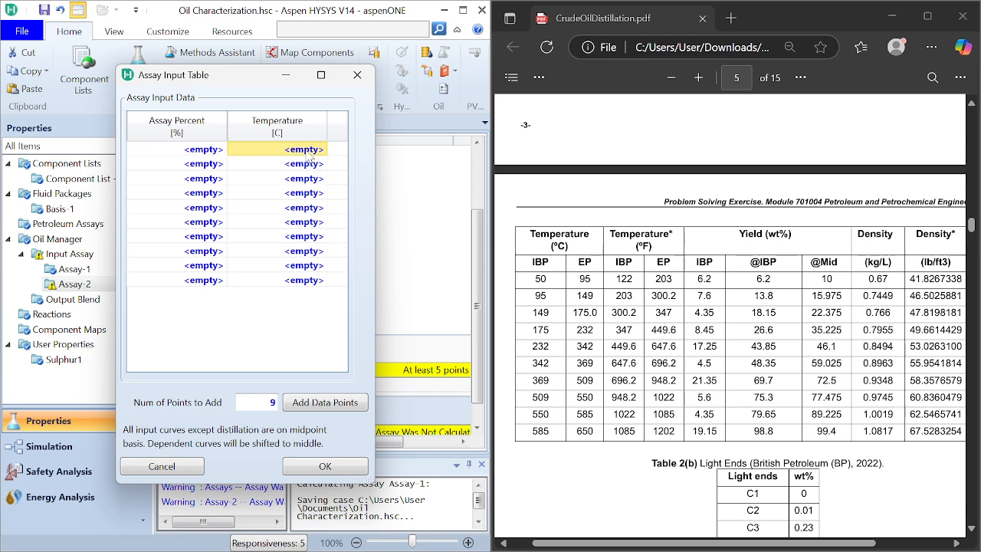
Step: Paste the copied temperature column into the ten temperature cells of Assay-2's distillation input table
{"action": "key", "text": "shift+Down"}
{"action": "key", "text": "shift+Down"}
{"action": "key", "text": "shift+Down"}
{"action": "key", "text": "shift+Down"}
{"action": "key", "text": "shift+Down"}
{"action": "key", "text": "shift+Down"}
{"action": "key", "text": "shift+Down"}
{"action": "key", "text": "shift+Down"}
{"action": "key", "text": "shift+Down"}
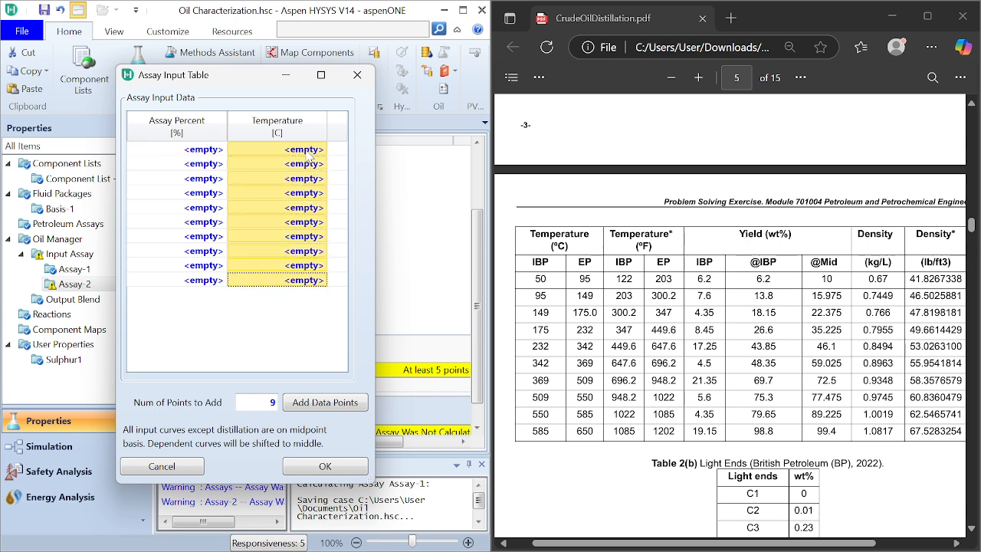
{"action": "right_click", "coordinate": [307, 154]}
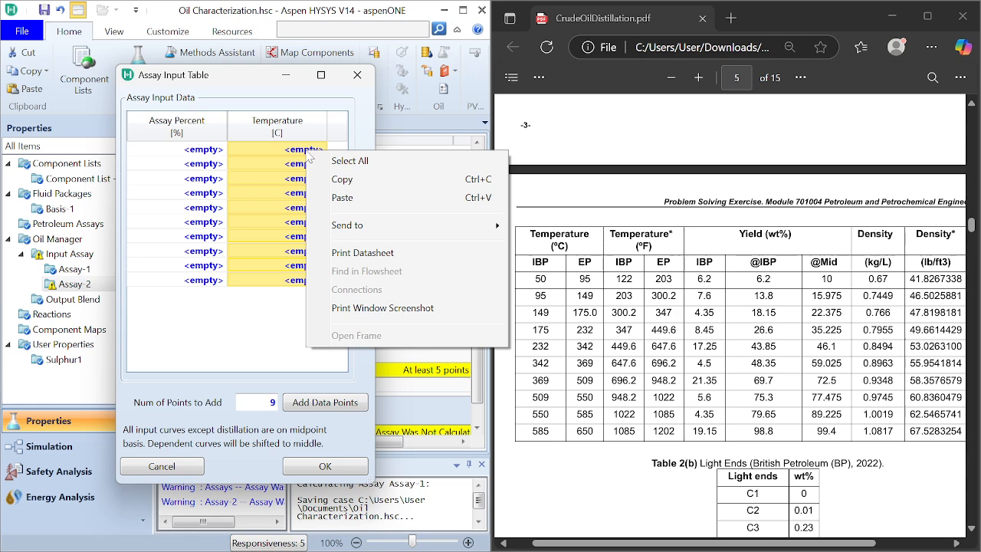
{"action": "left_click", "coordinate": [341, 197]}
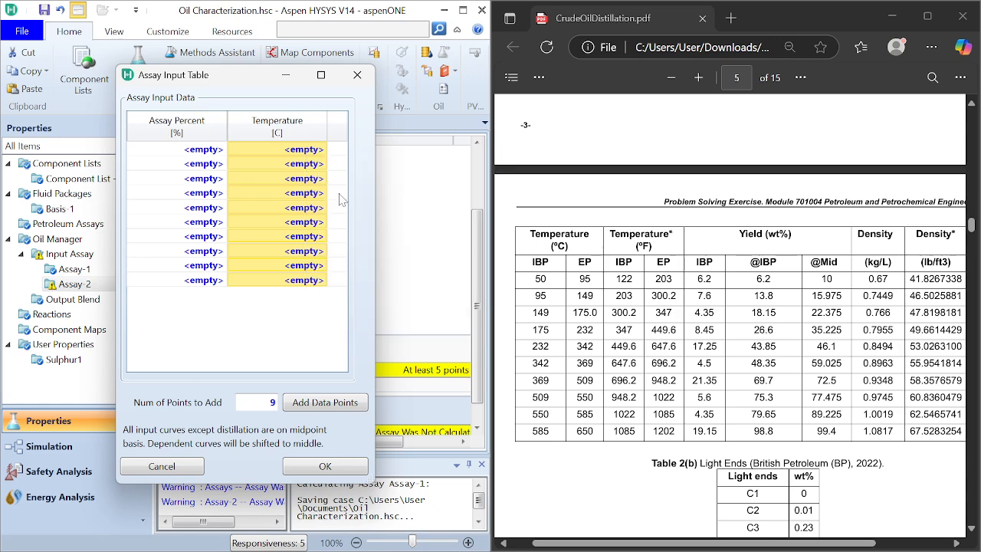
{"action": "left_click", "coordinate": [212, 154]}
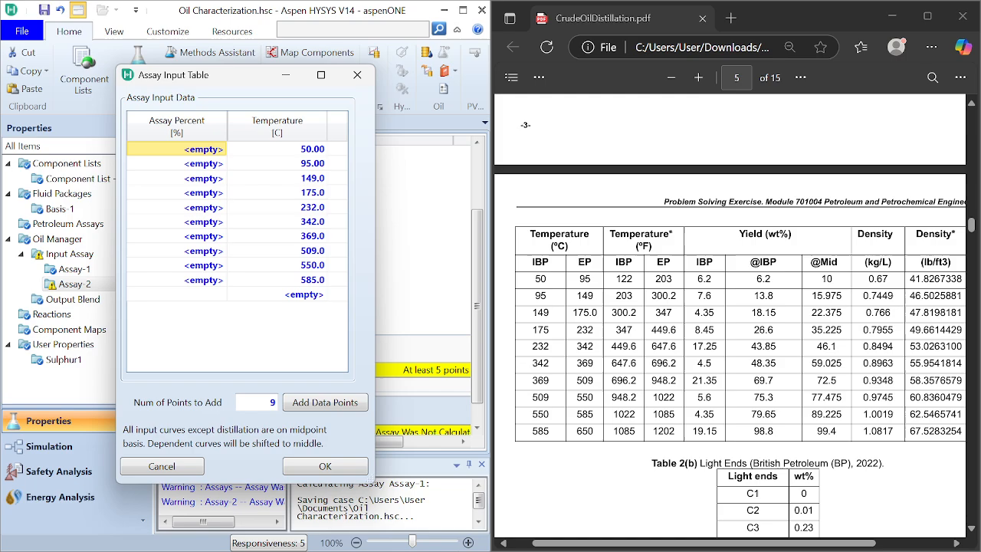
{"action": "scroll", "coordinate": [730, 316], "scroll_direction": "down", "scroll_amount": 3}
{"action": "scroll", "coordinate": [729, 315], "scroll_direction": "up", "scroll_amount": 10}
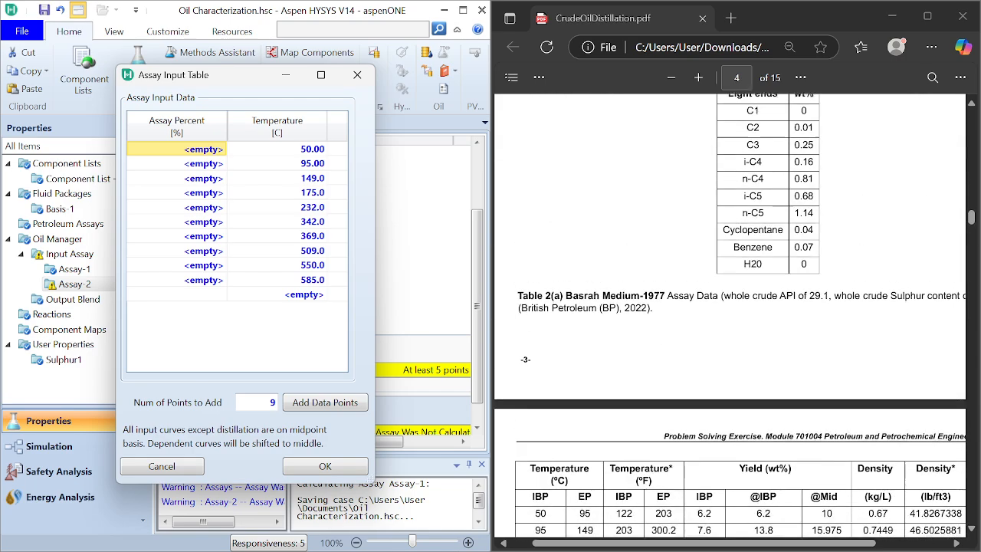
{"action": "scroll", "coordinate": [730, 316], "scroll_direction": "down", "scroll_amount": 2}
{"action": "scroll", "coordinate": [729, 316], "scroll_direction": "down", "scroll_amount": 5}
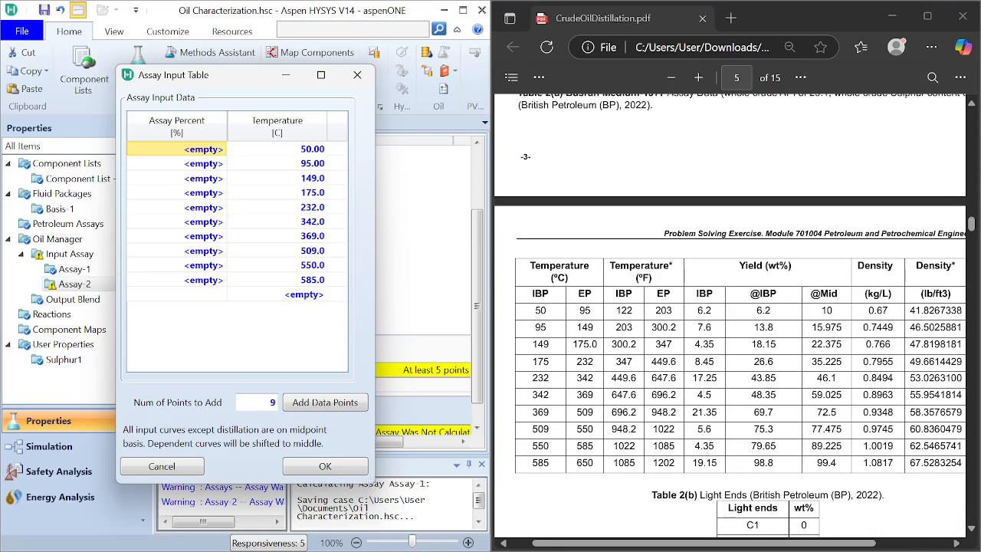
{"action": "left_click", "coordinate": [207, 150]}
{"action": "type", "text": "6.2"}
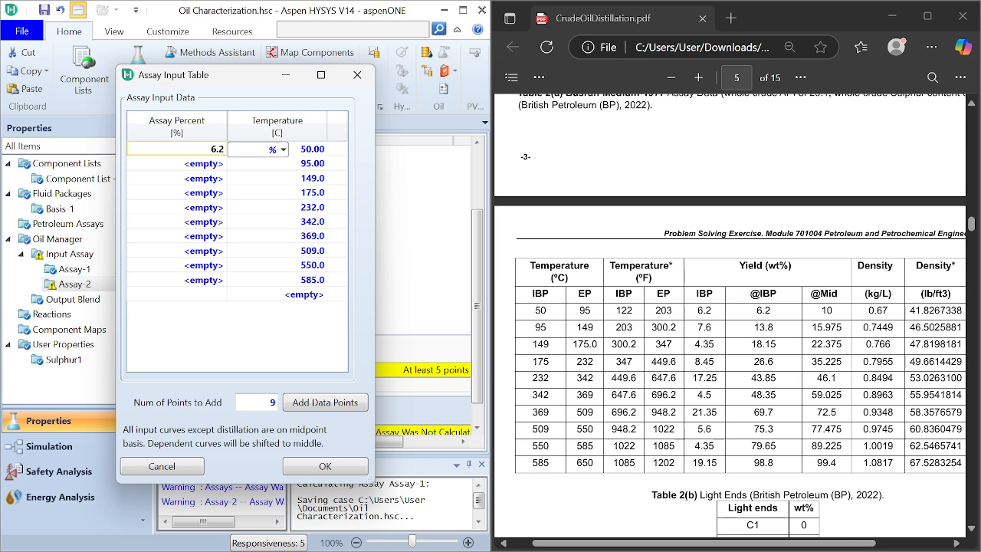
{"action": "key", "text": "Return"}
{"action": "type", "text": "13"}
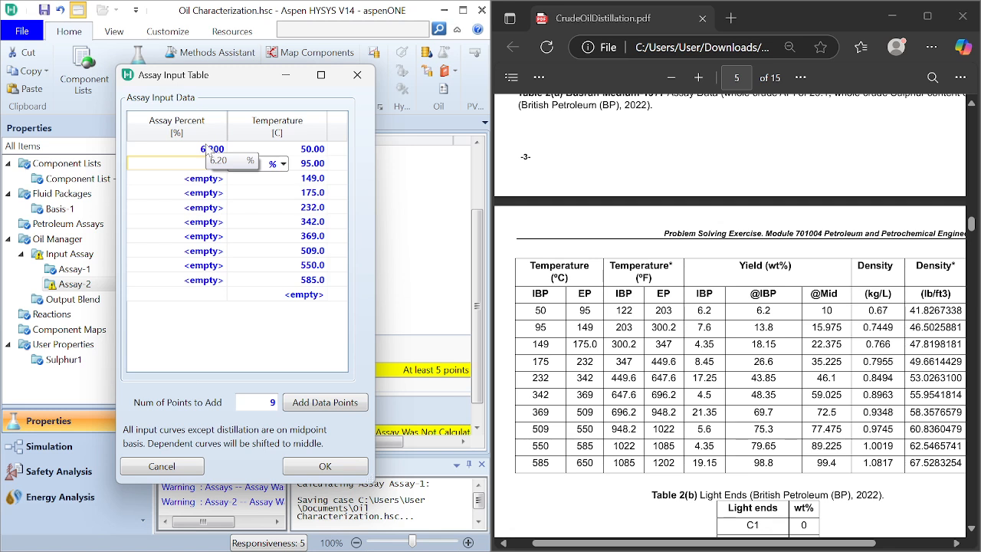
{"action": "type", "text": "13.8"}
{"action": "key", "text": "Return"}
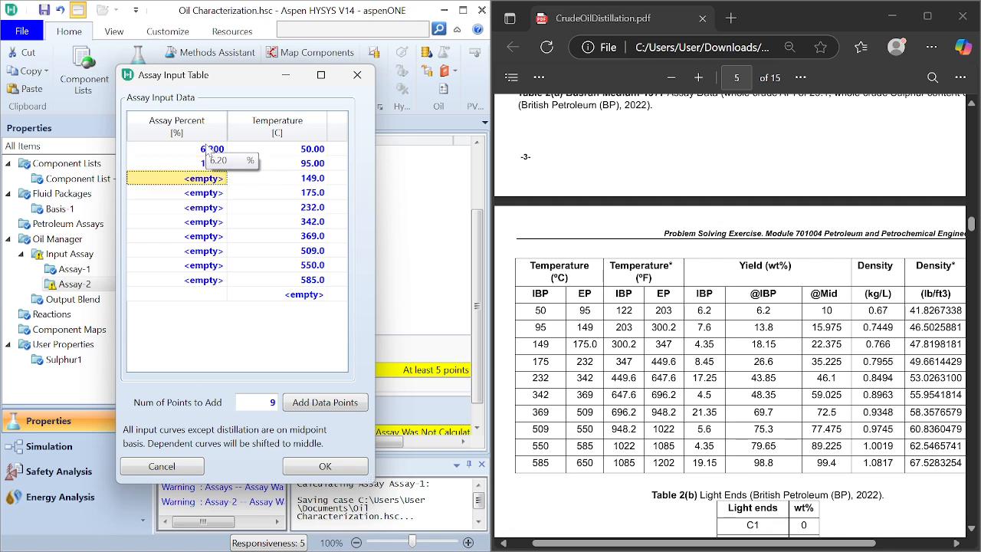
{"action": "type", "text": "18.15"}
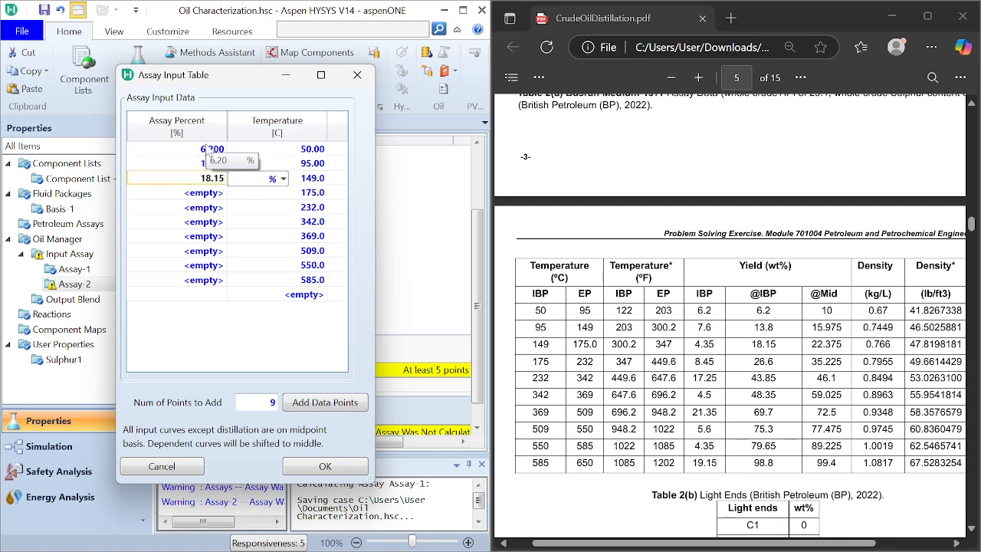
{"action": "key", "text": "Return"}
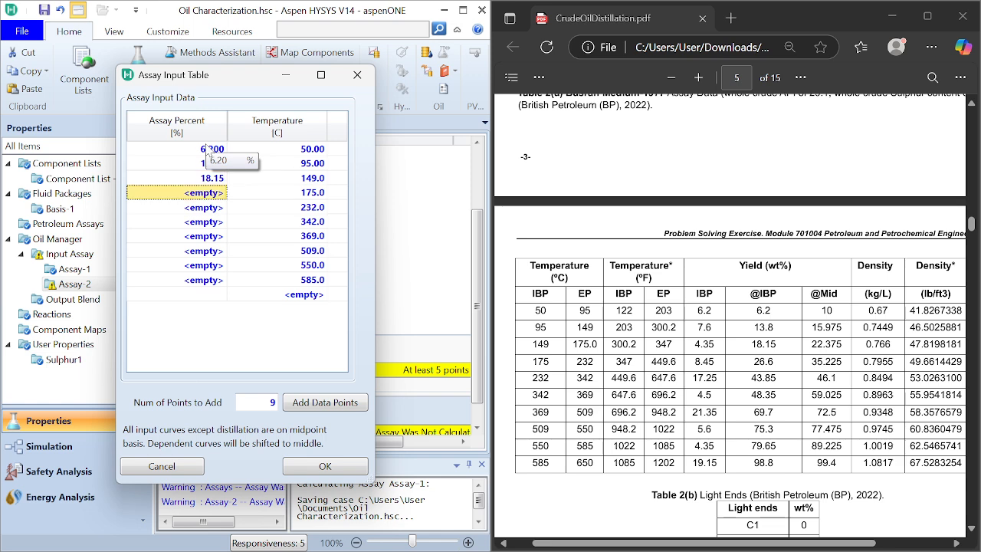
Step: Enter assay percentages 26.6, 43.85 and 48.35 for the 175, 232 and 342 C distillation points
{"action": "type", "text": "26.6"}
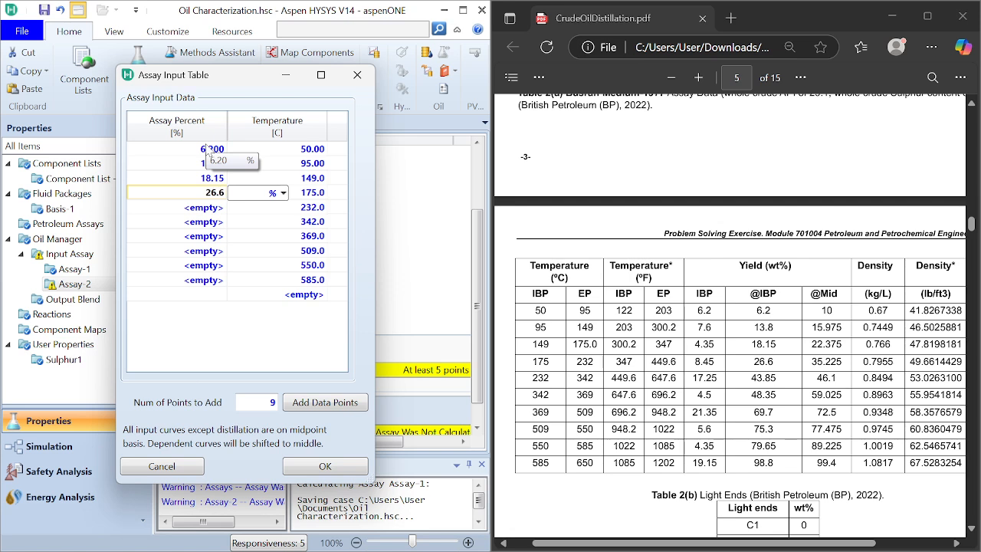
{"action": "key", "text": "Return"}
{"action": "type", "text": "43"}
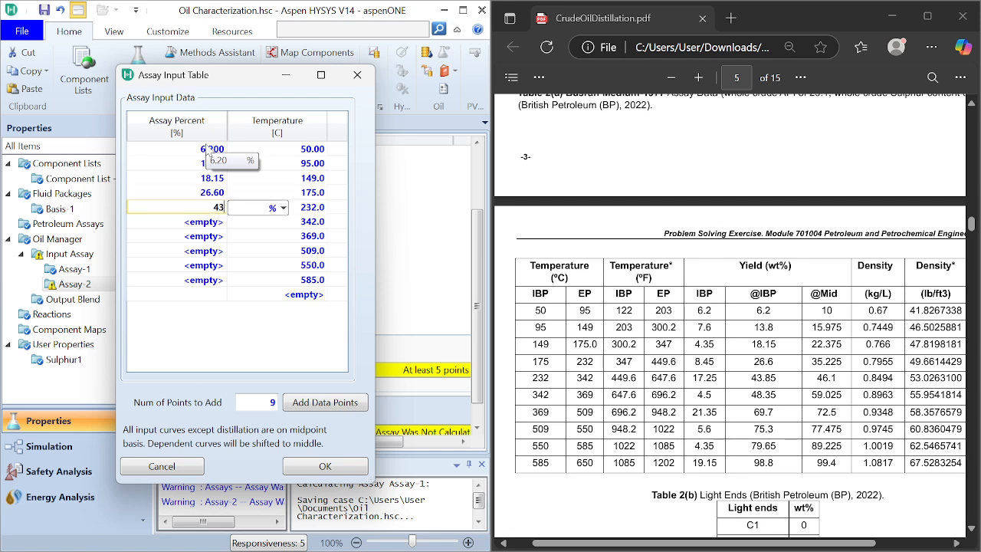
{"action": "type", "text": ".85"}
{"action": "key", "text": "Return"}
{"action": "type", "text": "48"}
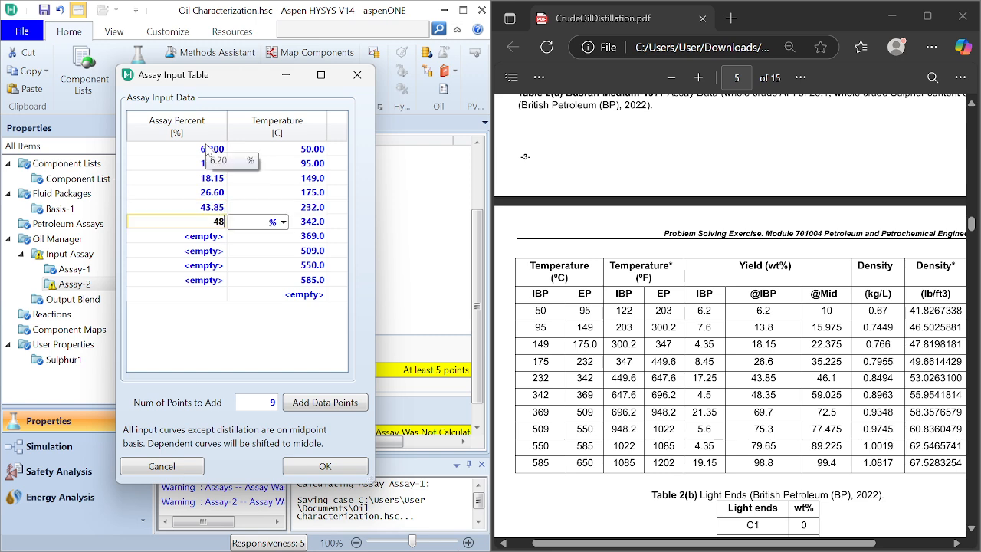
{"action": "type", "text": ".35"}
{"action": "key", "text": "Return"}
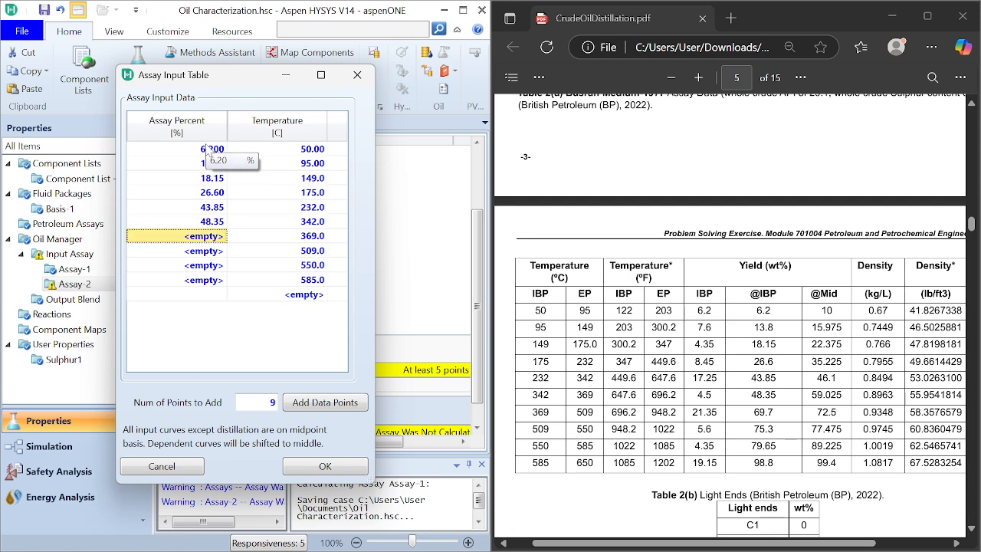
Step: Enter assay percentages 69.7, 75.3 and 79.65 for the 369, 509 and 550 C distillation points
{"action": "type", "text": "69.7"}
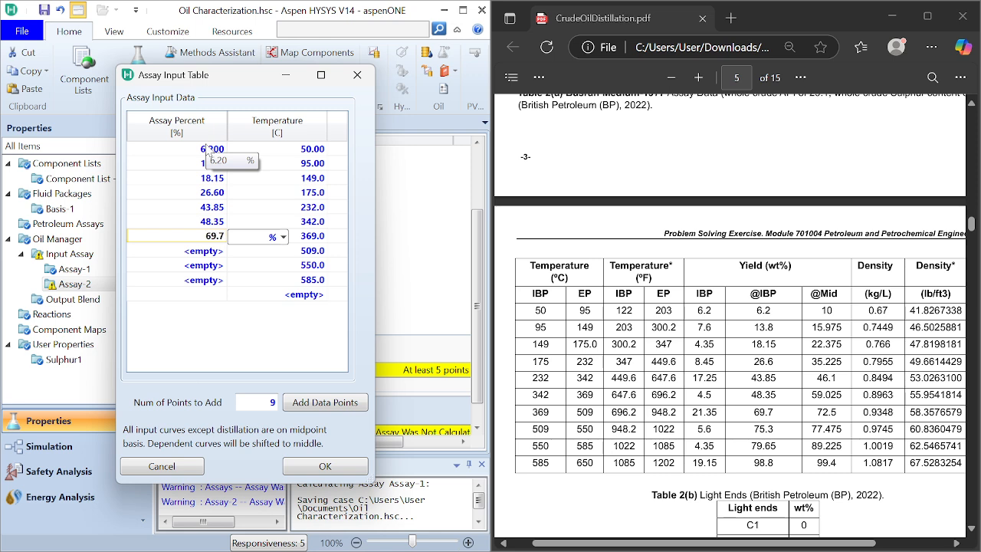
{"action": "key", "text": "Return"}
{"action": "type", "text": "75"}
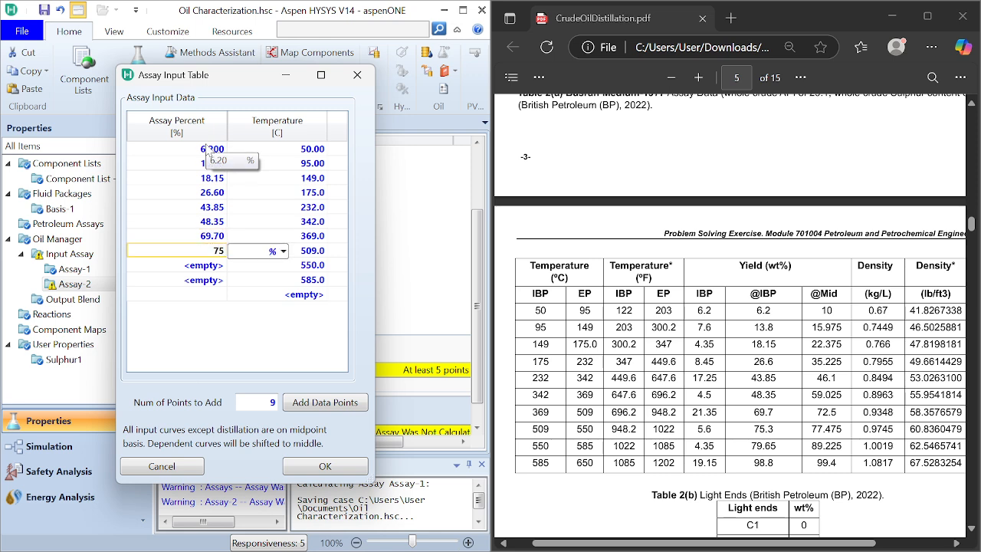
{"action": "type", "text": ".3"}
{"action": "key", "text": "Return"}
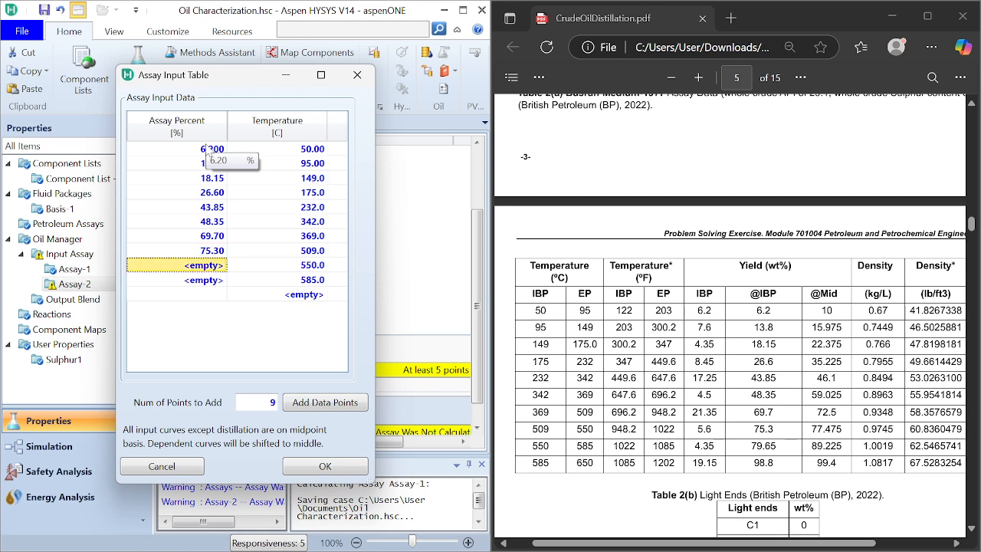
{"action": "type", "text": "79."}
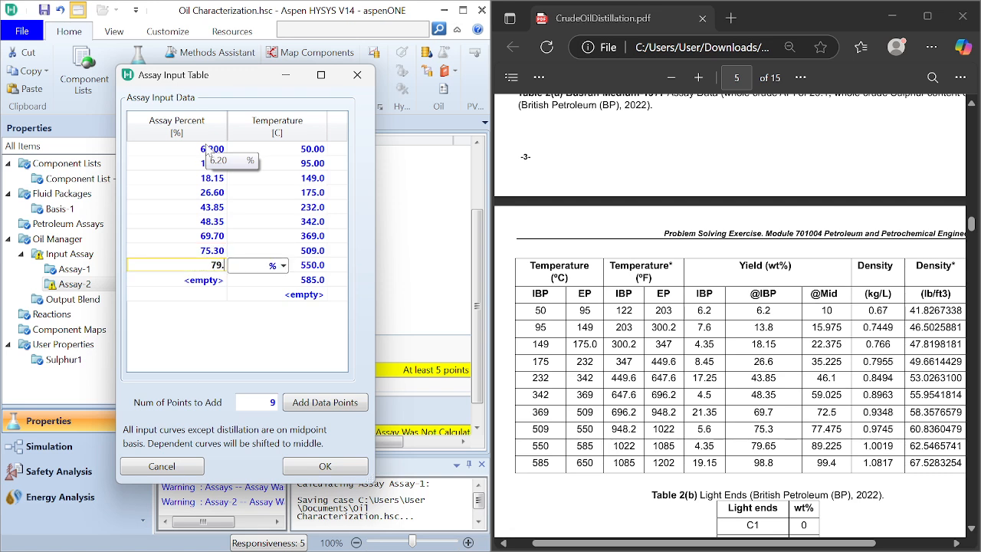
{"action": "type", "text": "65"}
{"action": "key", "text": "Return"}
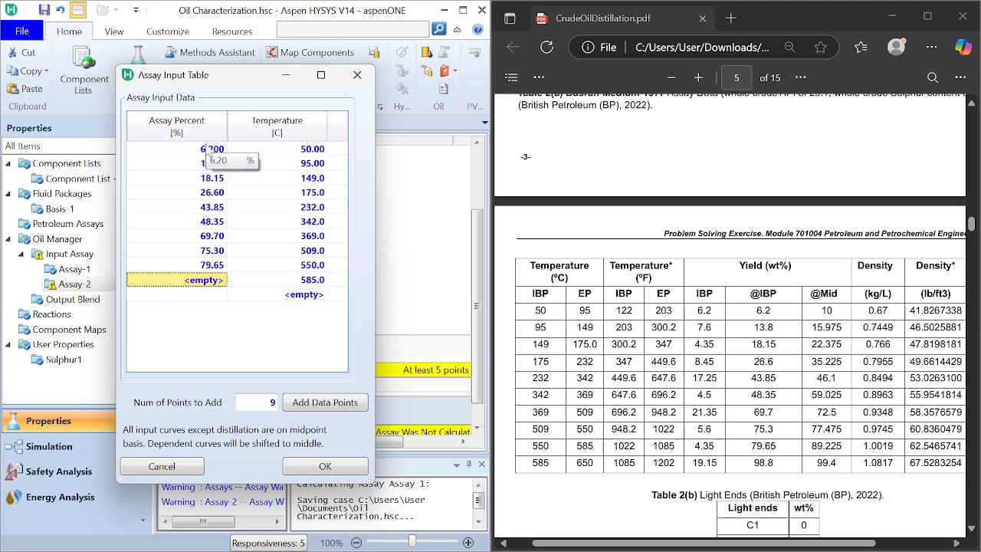
Step: Set the assay percentage at 585 C to 98.8 and accept Assay-2's distillation input table
{"action": "type", "text": "89"}
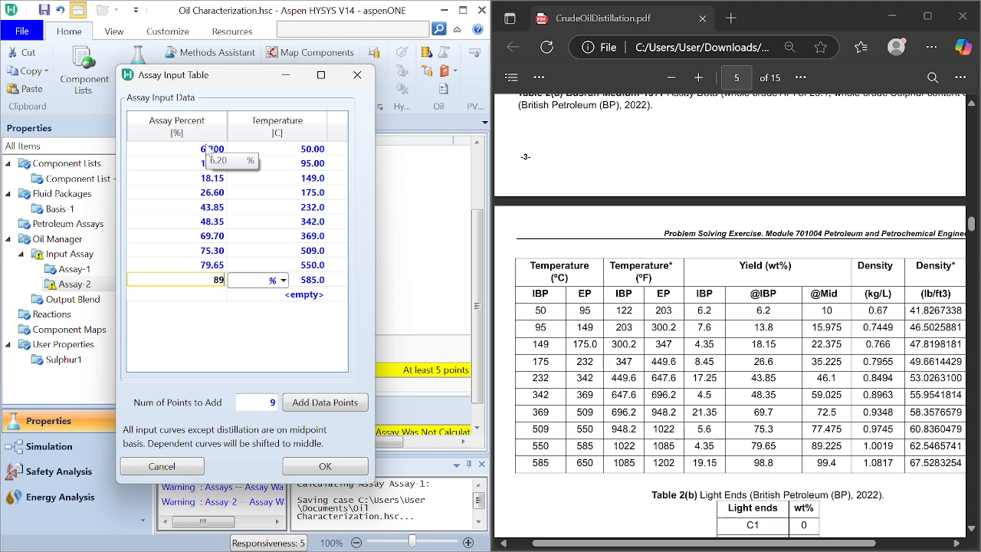
{"action": "type", "text": "8.8"}
{"action": "key", "text": "Return"}
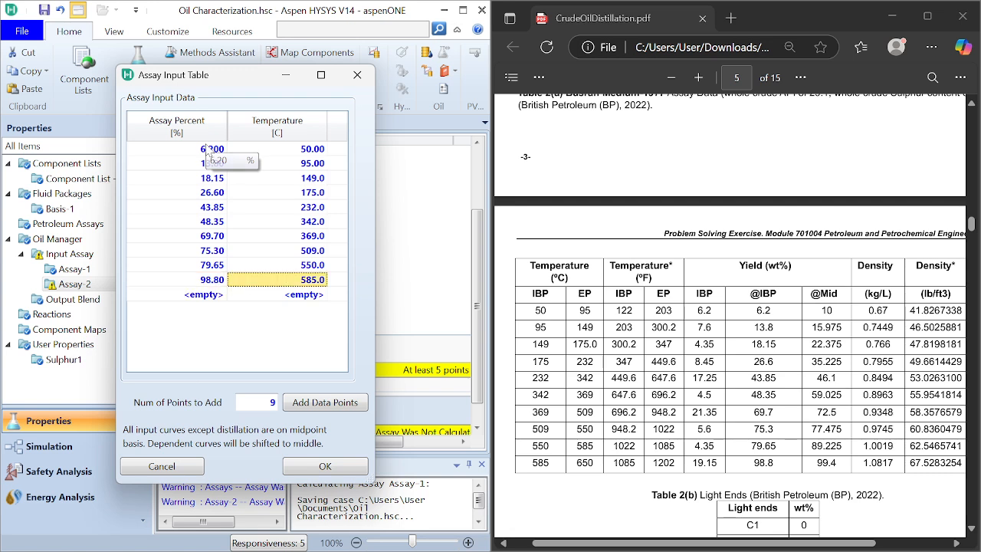
{"action": "left_click", "coordinate": [346, 471]}
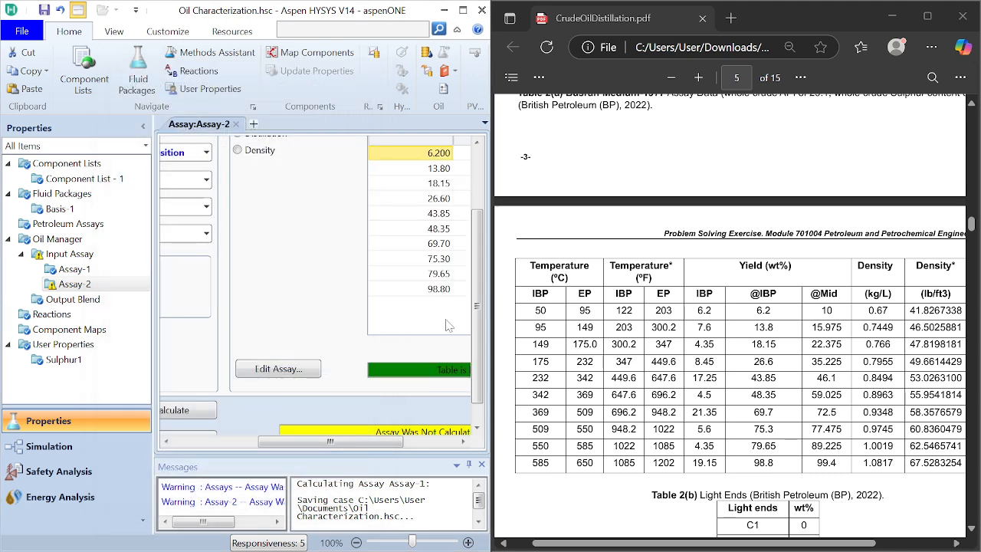
Step: Switch Assay-2's input data to Density, open its input table for editing and add 9 data points
{"action": "left_click_drag", "start_coordinate": [391, 443], "coordinate": [370, 442]}
{"action": "left_click", "coordinate": [281, 150]}
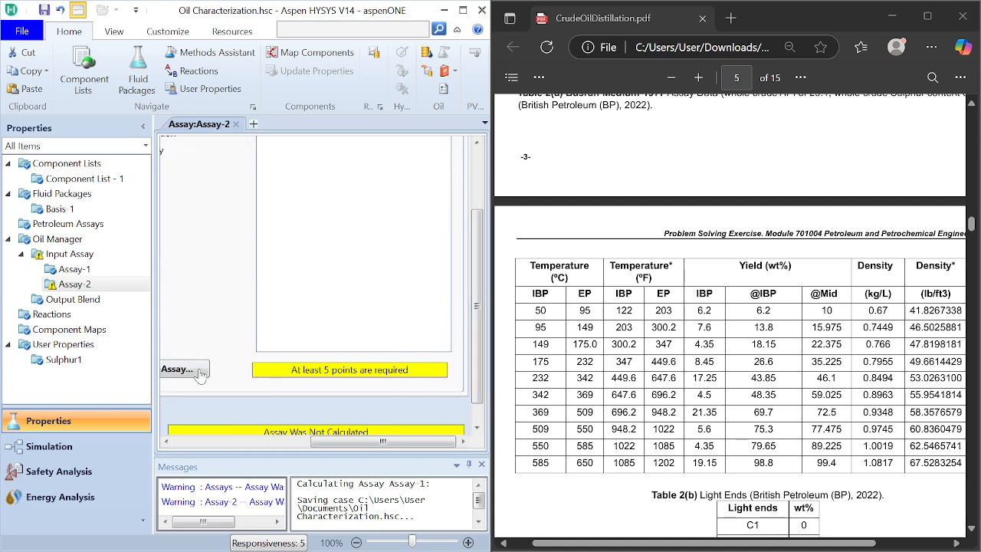
{"action": "scroll", "coordinate": [473, 345], "scroll_direction": "up", "scroll_amount": 3}
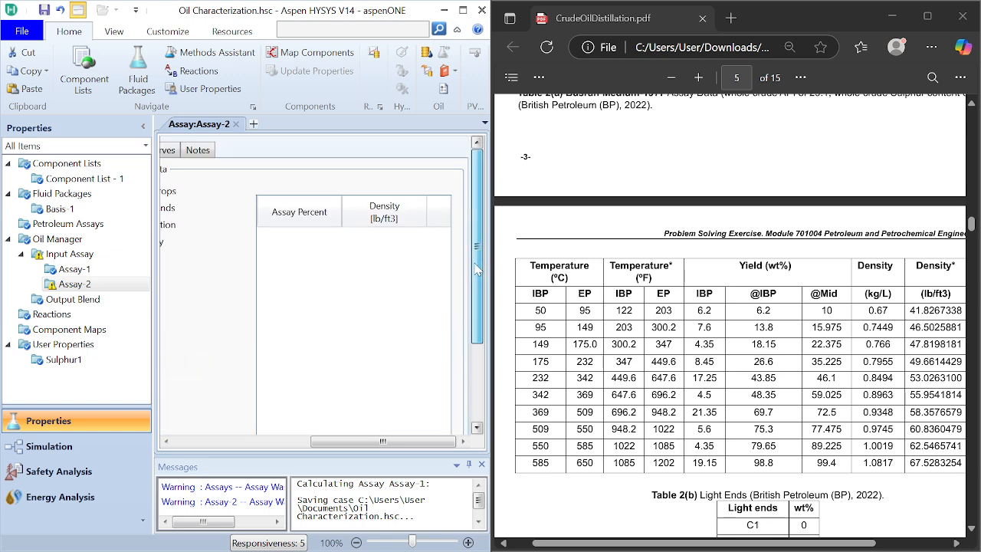
{"action": "scroll", "coordinate": [474, 319], "scroll_direction": "down", "scroll_amount": 3}
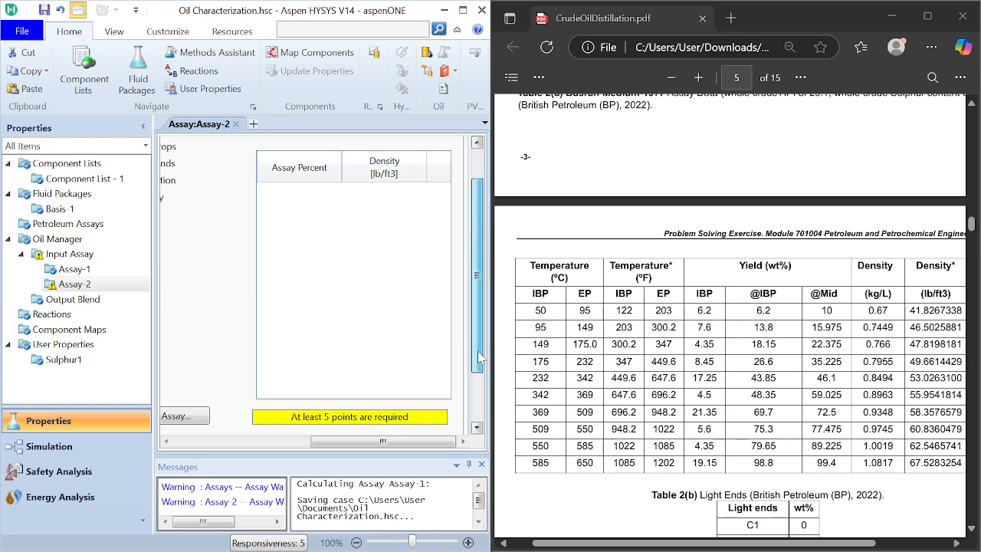
{"action": "left_click", "coordinate": [176, 414]}
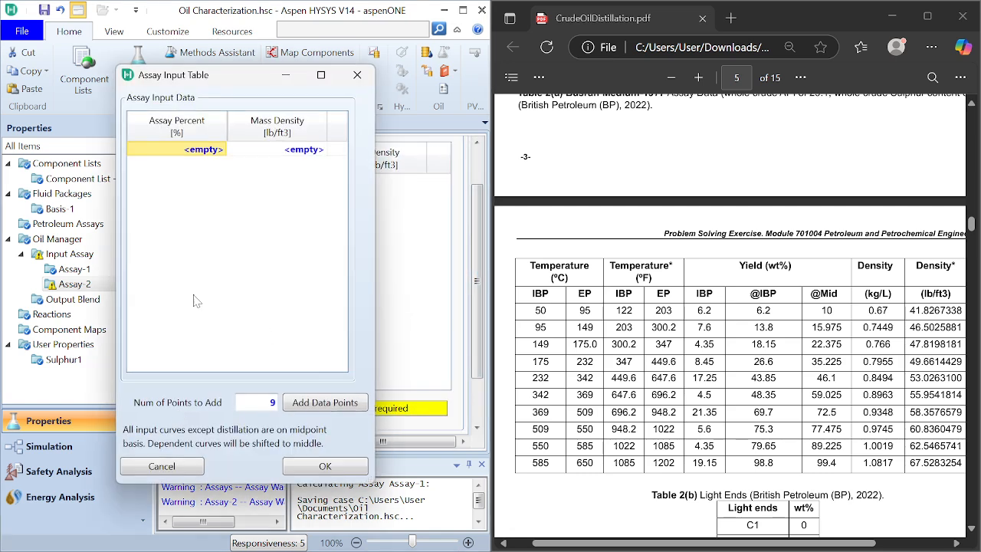
{"action": "left_click", "coordinate": [296, 410]}
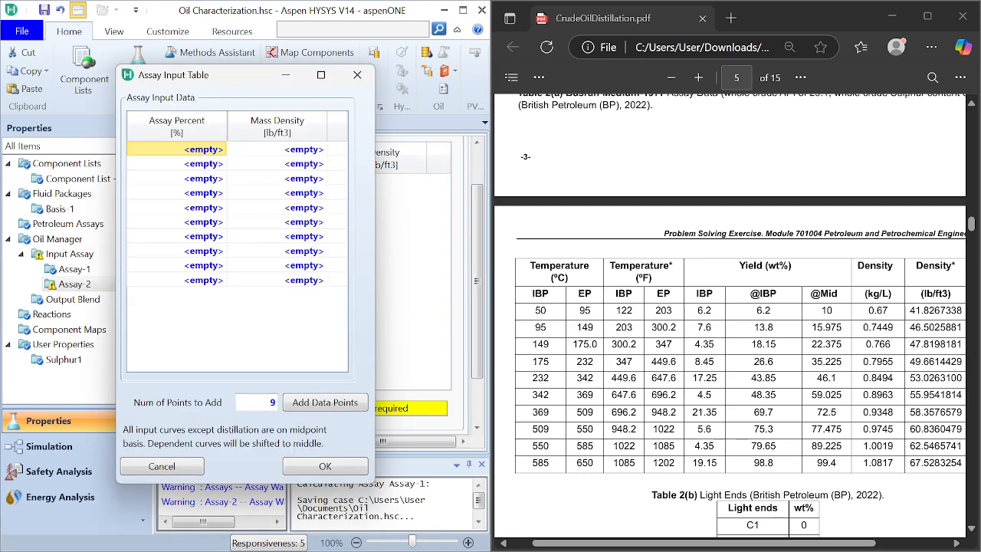
{"action": "left_click", "coordinate": [793, 448]}
{"action": "scroll", "coordinate": [794, 448], "scroll_direction": "right", "scroll_amount": 3}
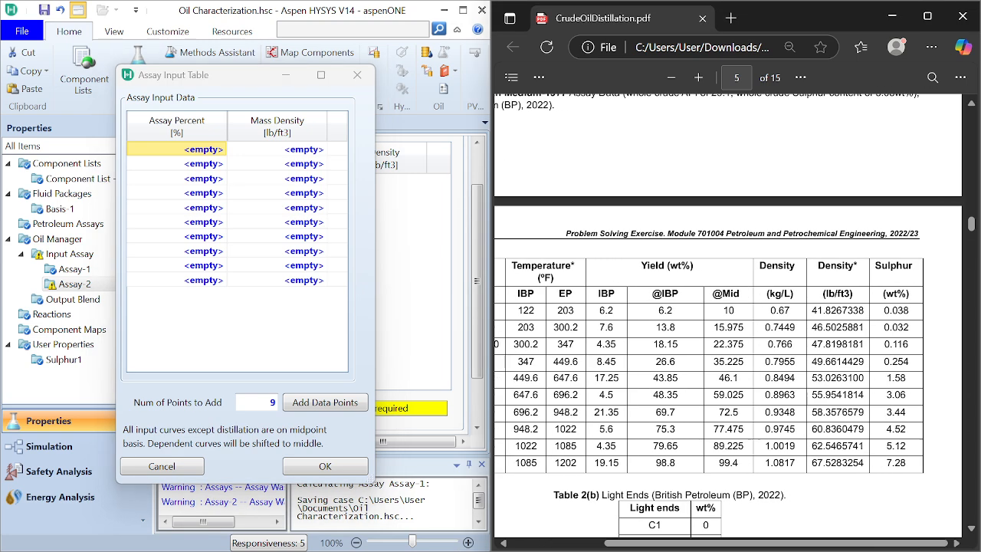
{"action": "left_click", "coordinate": [207, 154]}
{"action": "type", "text": "1"}
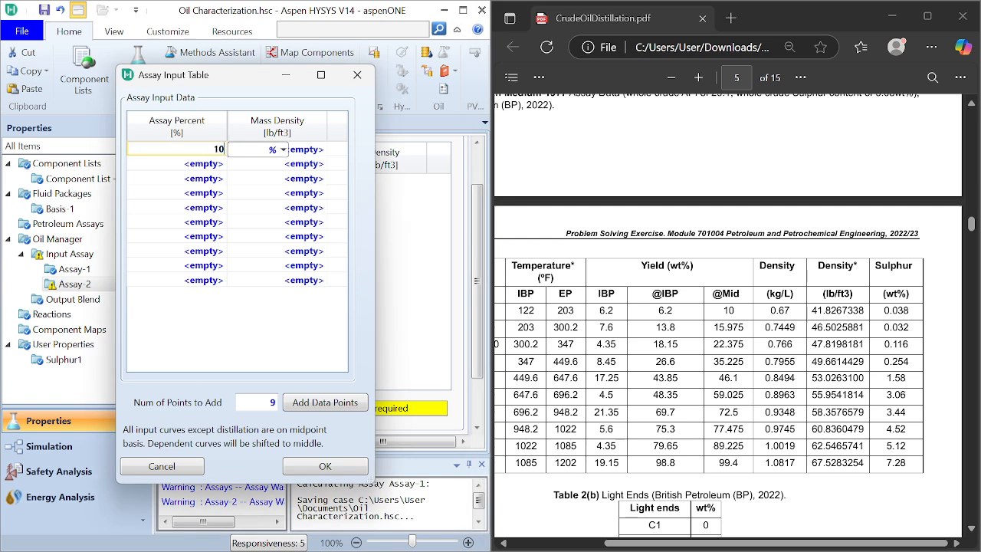
{"action": "type", "text": "0"}
{"action": "key", "text": "Return"}
{"action": "left_click", "coordinate": [209, 163]}
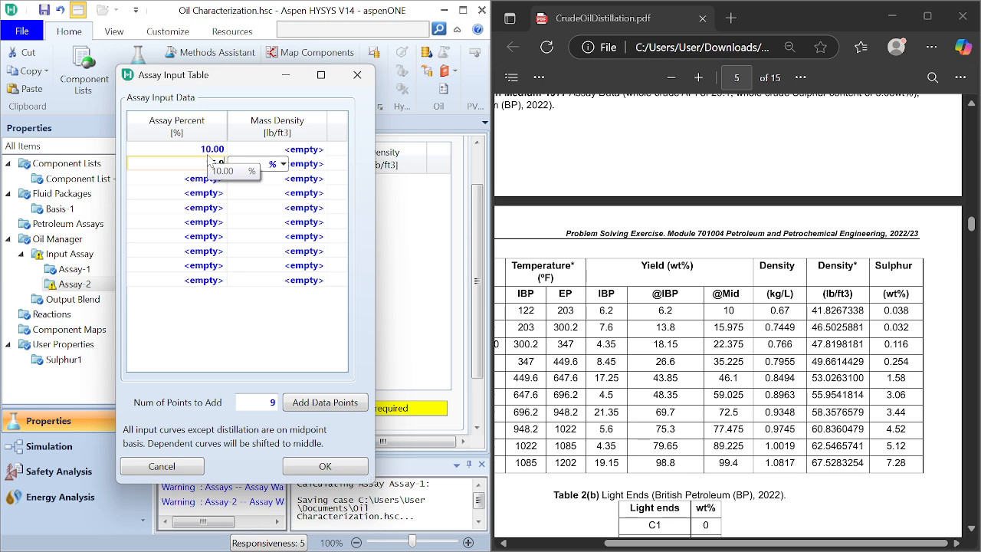
{"action": "type", "text": "15.75"}
{"action": "key", "text": "Return"}
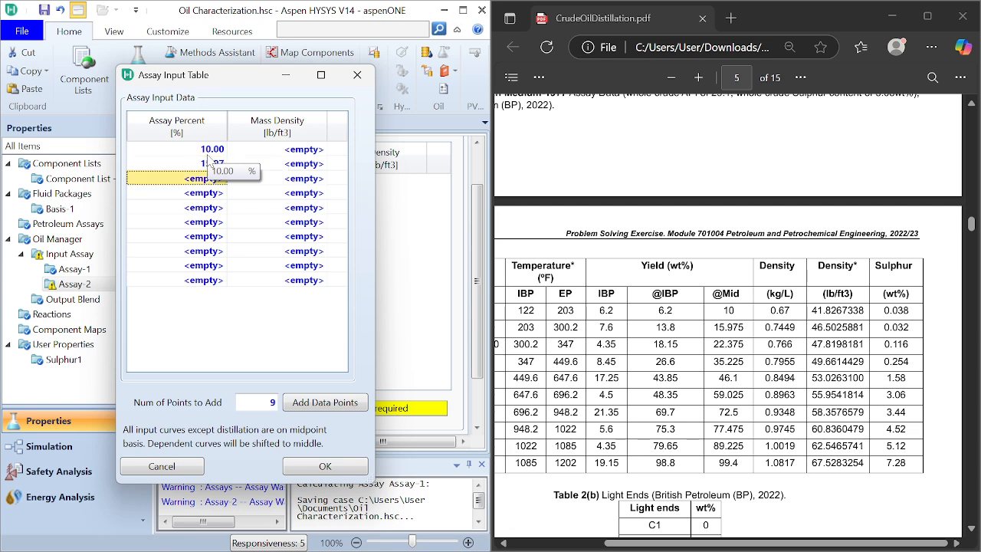
Step: Enter 22.375, 35.225 and 46.1 as the third to fifth assay percentages in Assay-2's density table
{"action": "type", "text": "22"}
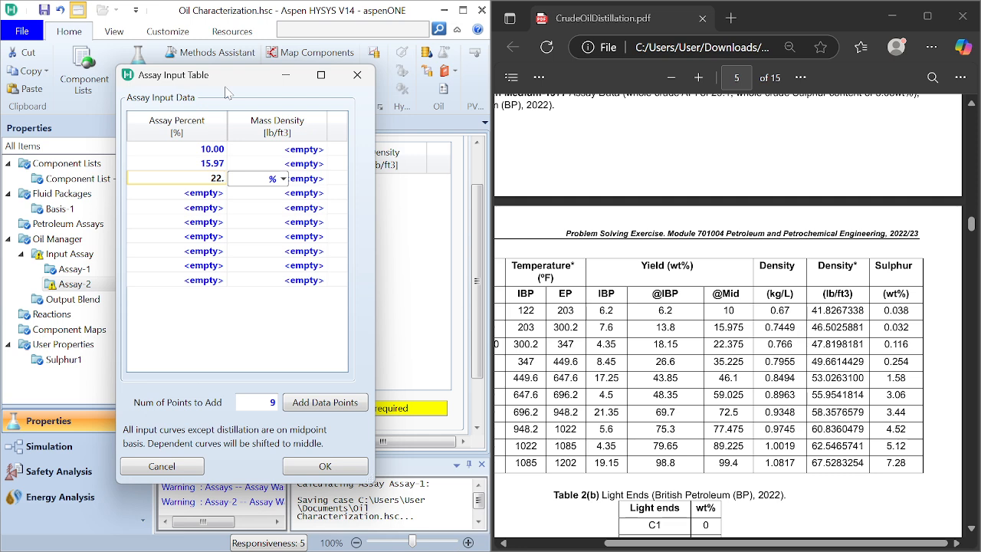
{"action": "type", "text": ".375"}
{"action": "key", "text": "Return"}
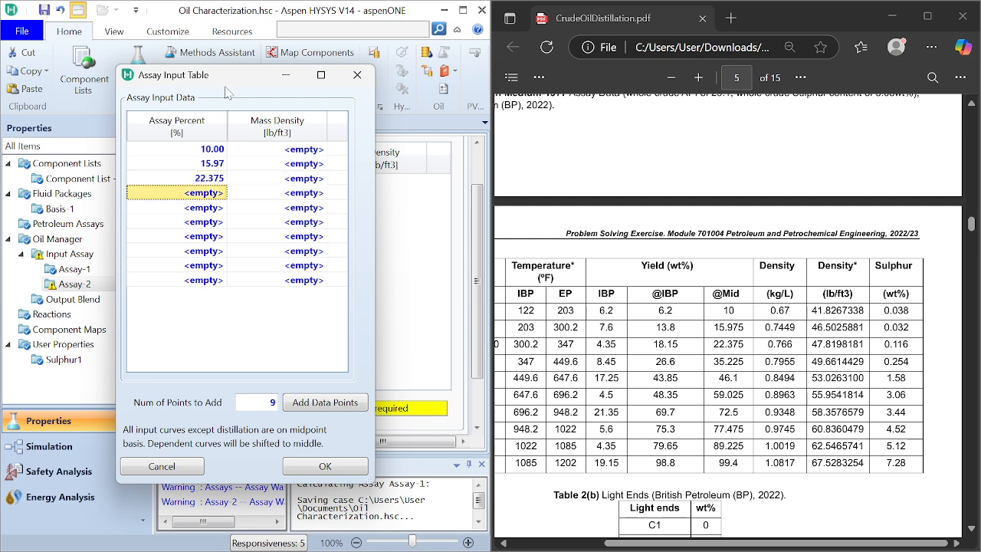
{"action": "type", "text": "35"}
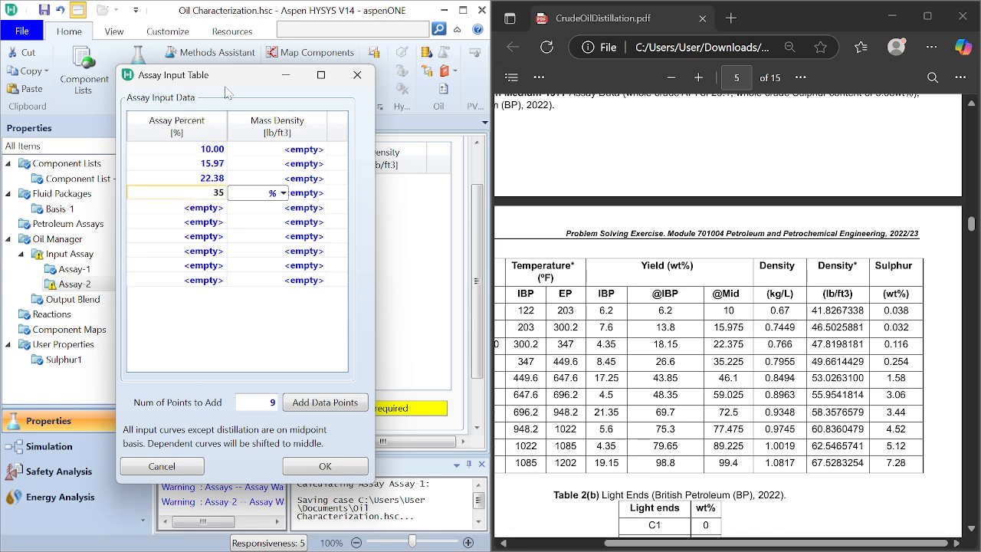
{"action": "type", "text": ".225"}
{"action": "key", "text": "Return"}
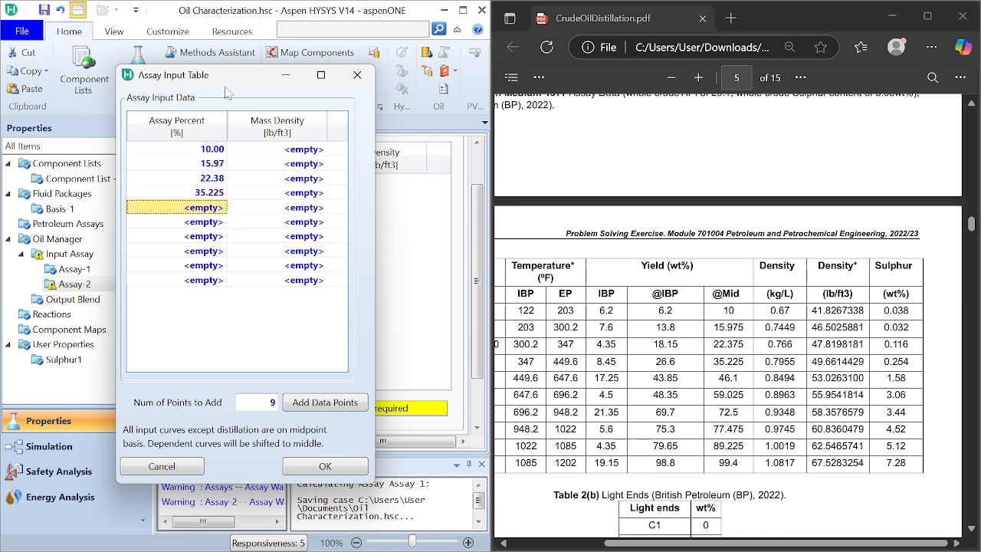
{"action": "type", "text": "46.1"}
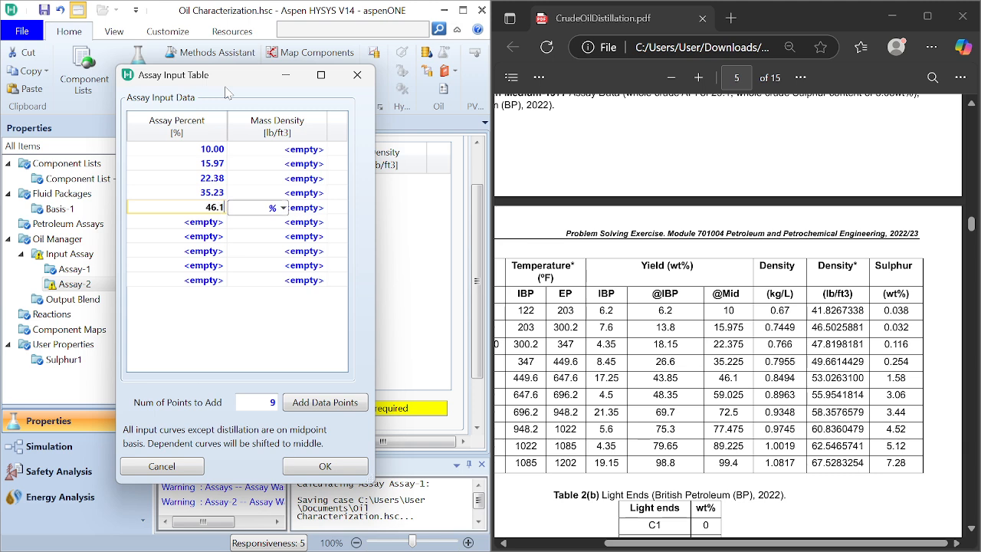
{"action": "key", "text": "Return"}
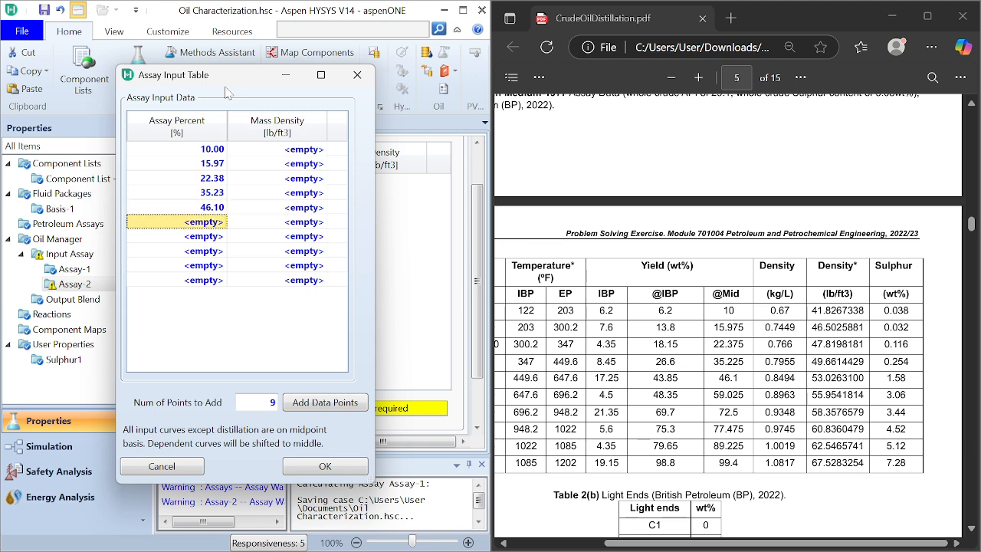
Step: Enter 59.025 and 72.5 as the sixth and seventh assay percentages in the density table
{"action": "type", "text": "59."}
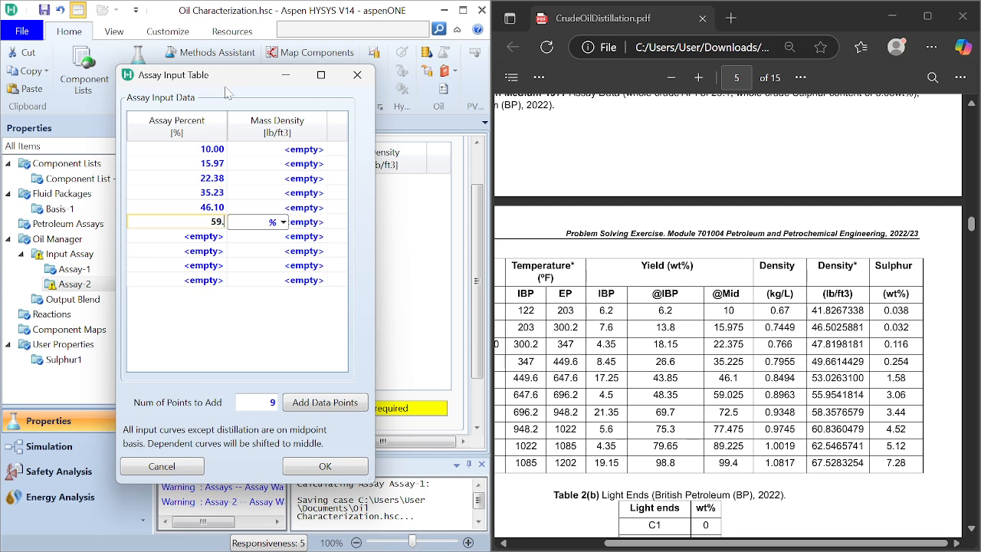
{"action": "type", "text": "025"}
{"action": "key", "text": "Return"}
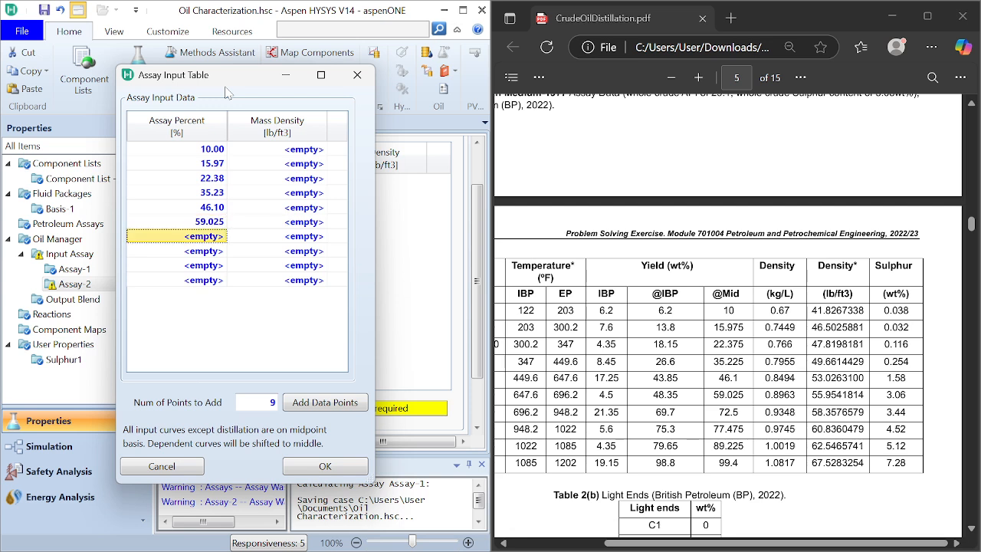
{"action": "type", "text": "72"}
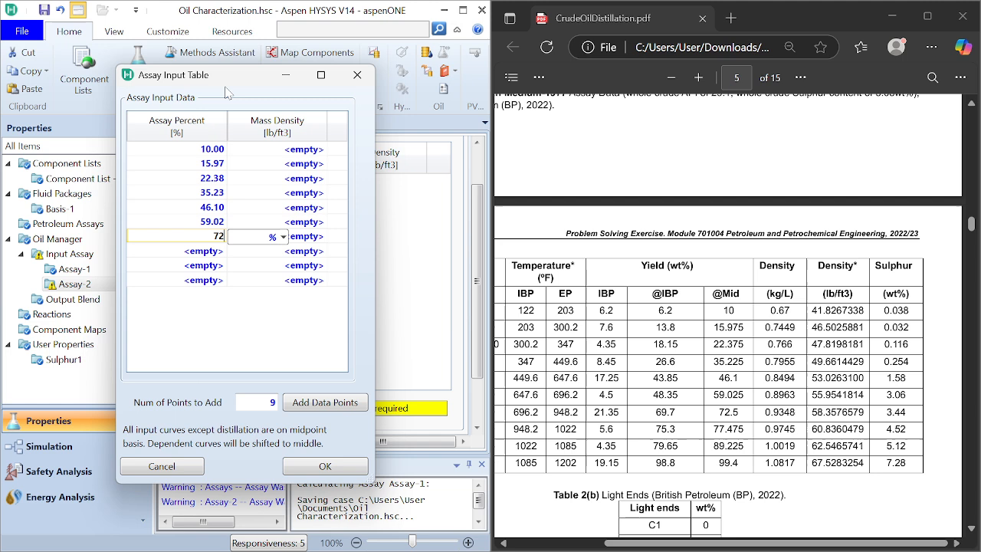
{"action": "type", "text": ".5"}
{"action": "key", "text": "Return"}
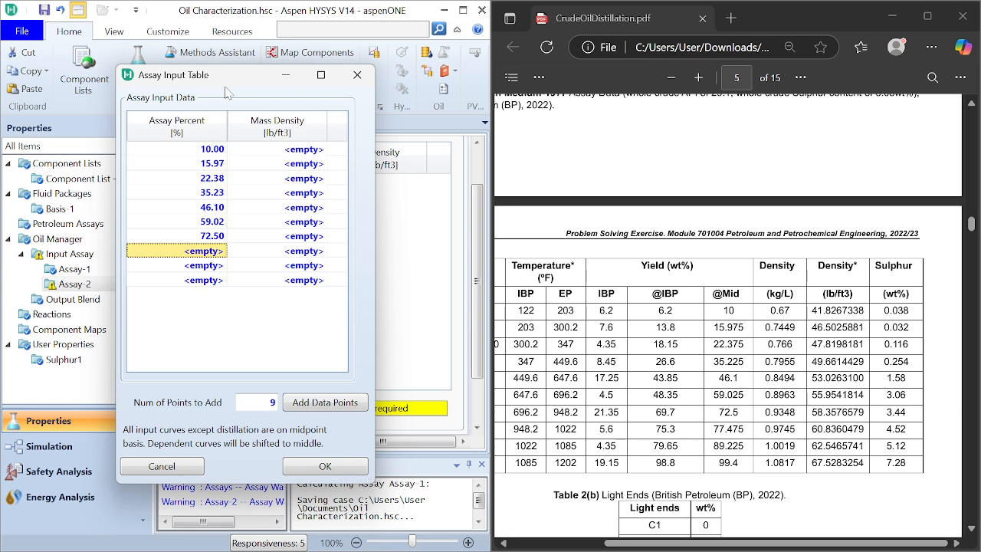
{"action": "type", "text": "77."}
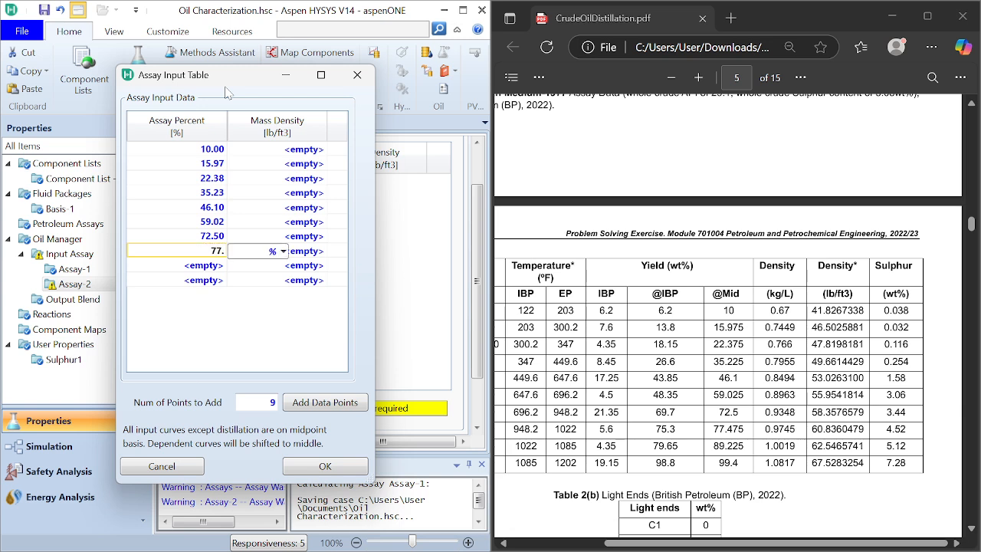
{"action": "type", "text": "47"}
{"action": "key", "text": "Return"}
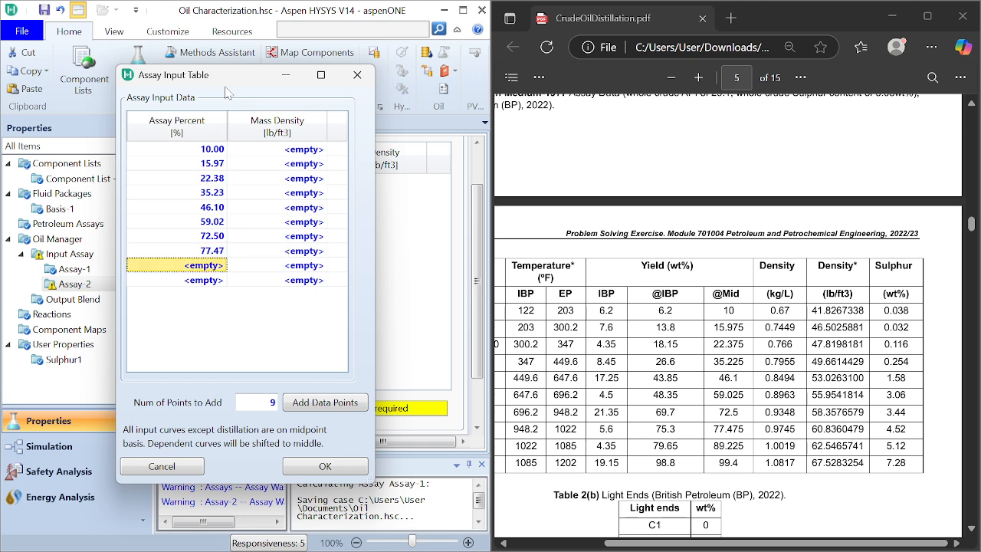
{"action": "type", "text": "89.22"}
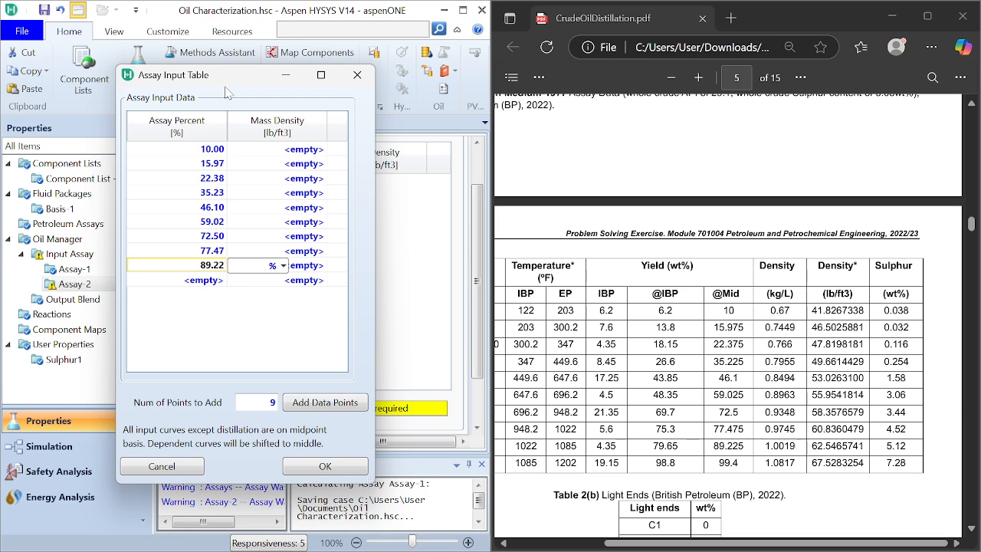
{"action": "key", "text": "Return"}
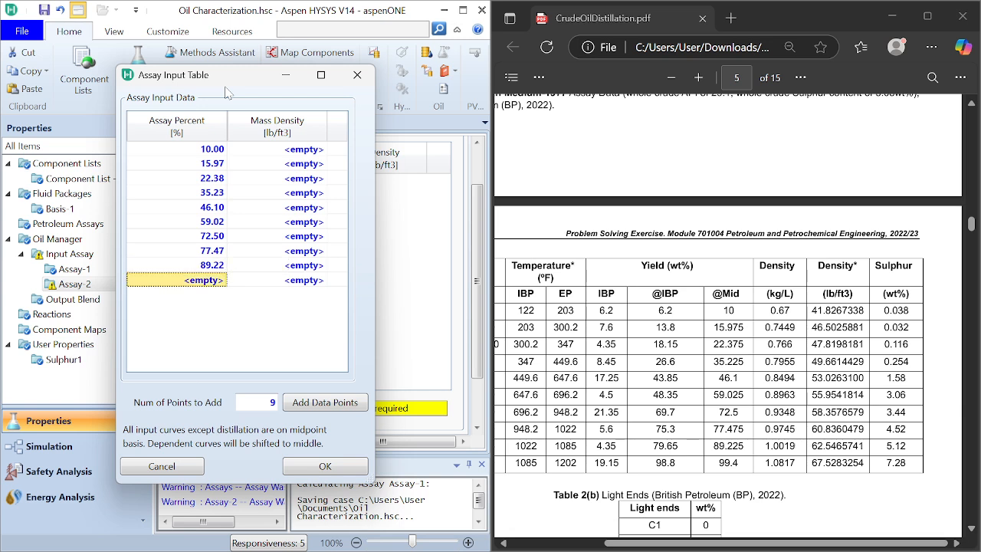
{"action": "type", "text": "99."}
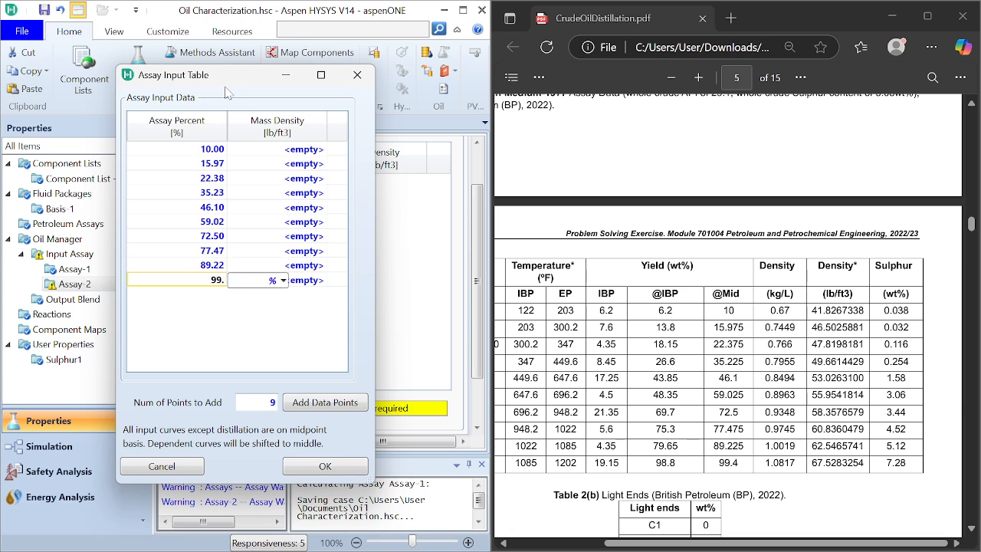
{"action": "type", "text": "4"}
{"action": "key", "text": "Return"}
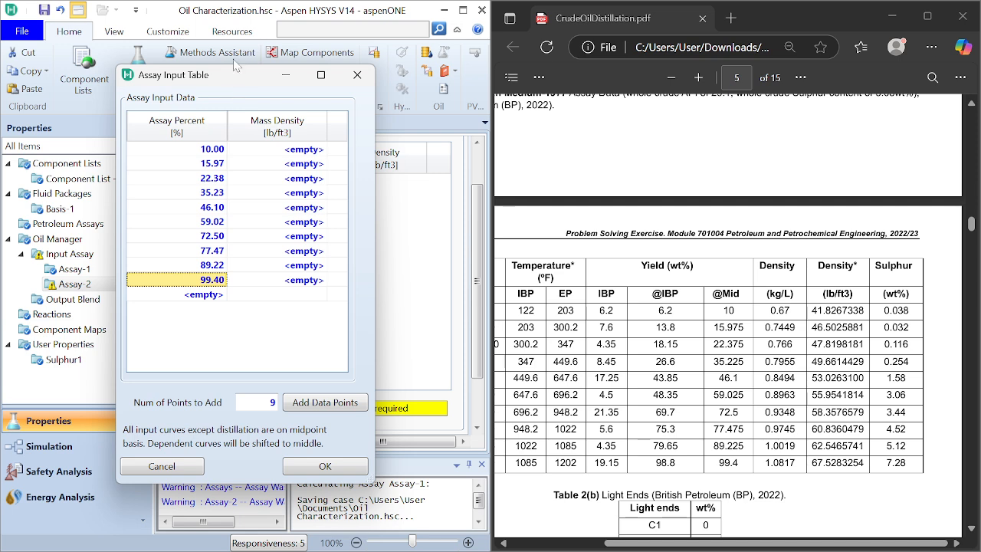
Step: Copy the density 41.8267338 lb/ft3 from the PDF into the mass density cell for the 10% point
{"action": "left_click", "coordinate": [318, 150]}
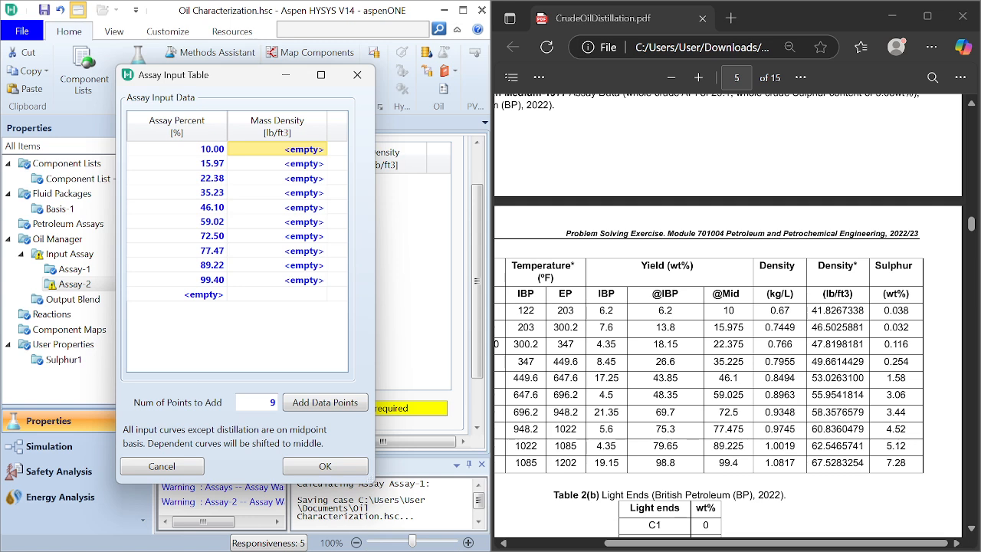
{"action": "double_click", "coordinate": [838, 310]}
{"action": "key", "text": "ctrl+c"}
{"action": "left_click", "coordinate": [885, 183]}
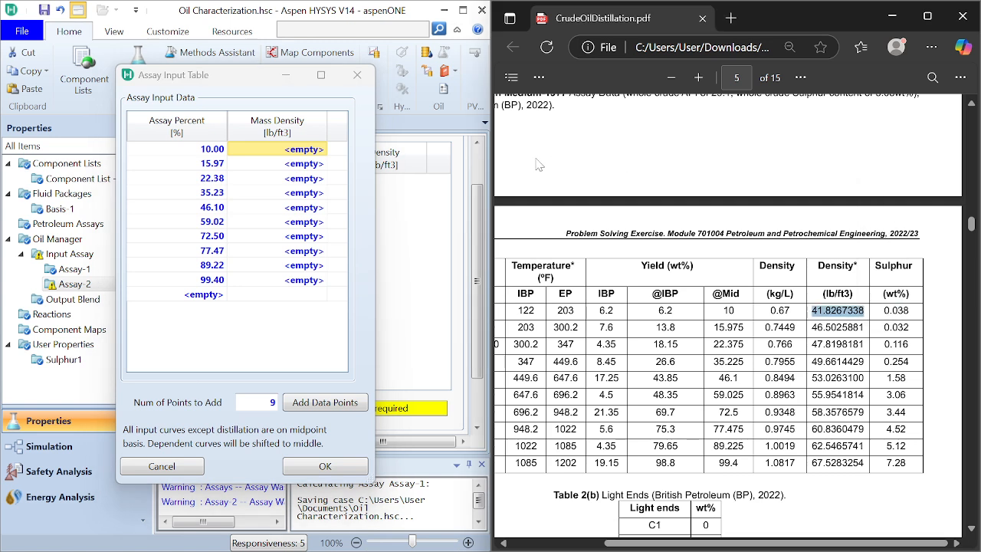
{"action": "right_click", "coordinate": [316, 153]}
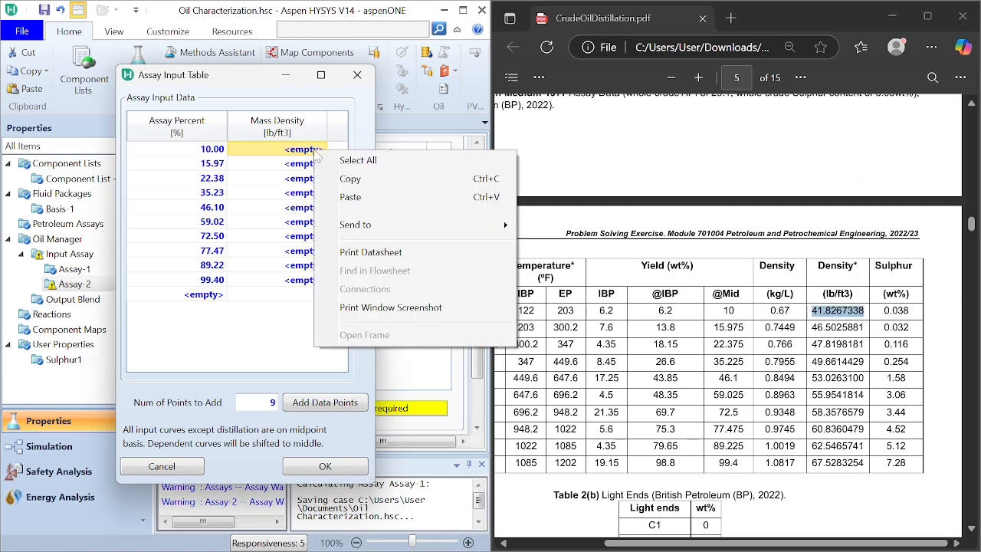
{"action": "left_click", "coordinate": [351, 197]}
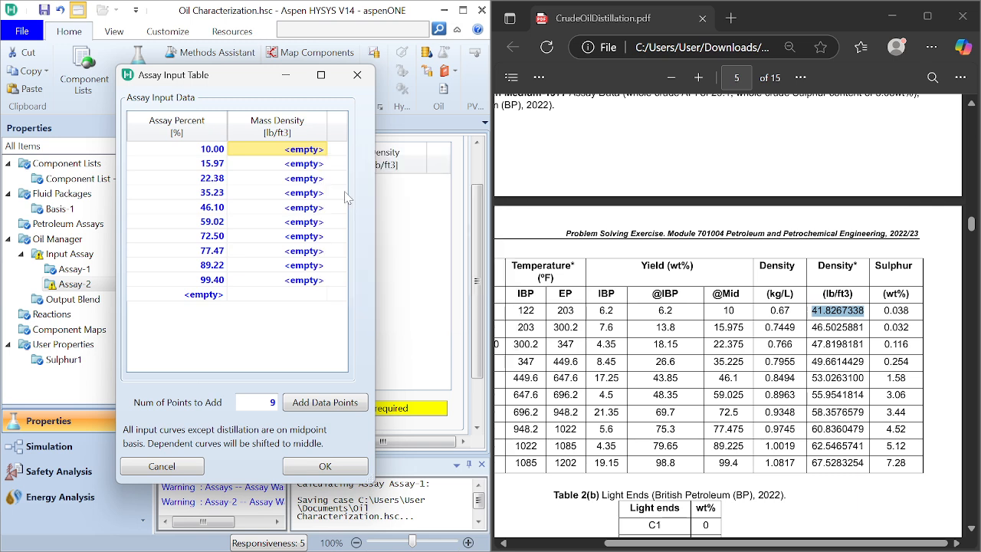
{"action": "left_click", "coordinate": [311, 165]}
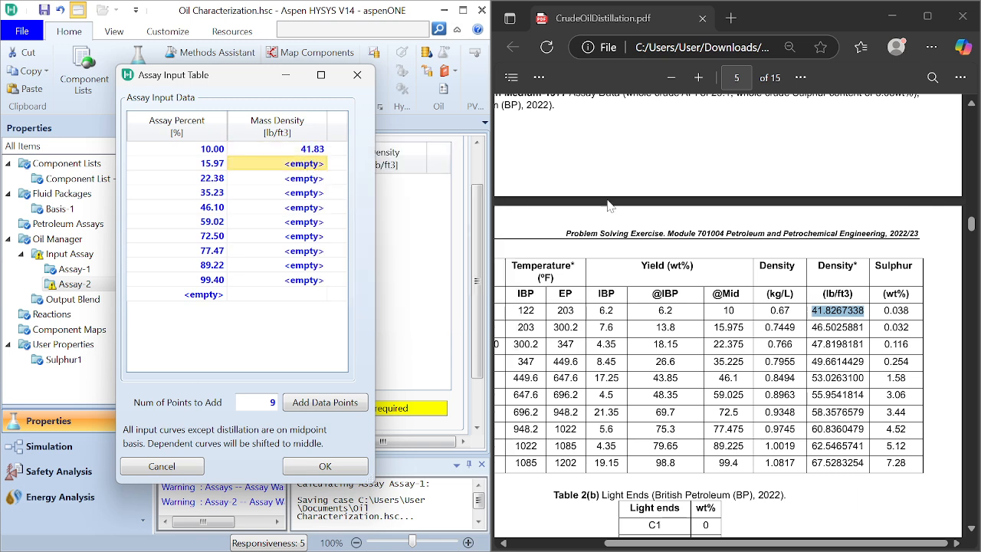
Step: Copy the density 46.5025881 lb/ft3 from the PDF into the mass density cell for the 15.975% point
{"action": "double_click", "coordinate": [840, 328]}
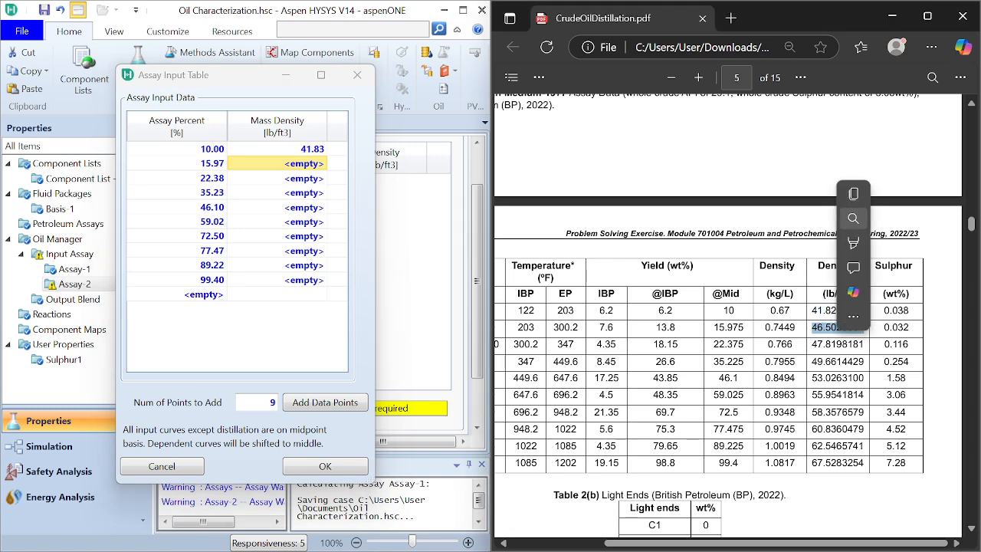
{"action": "left_click", "coordinate": [853, 218]}
{"action": "left_click", "coordinate": [849, 211]}
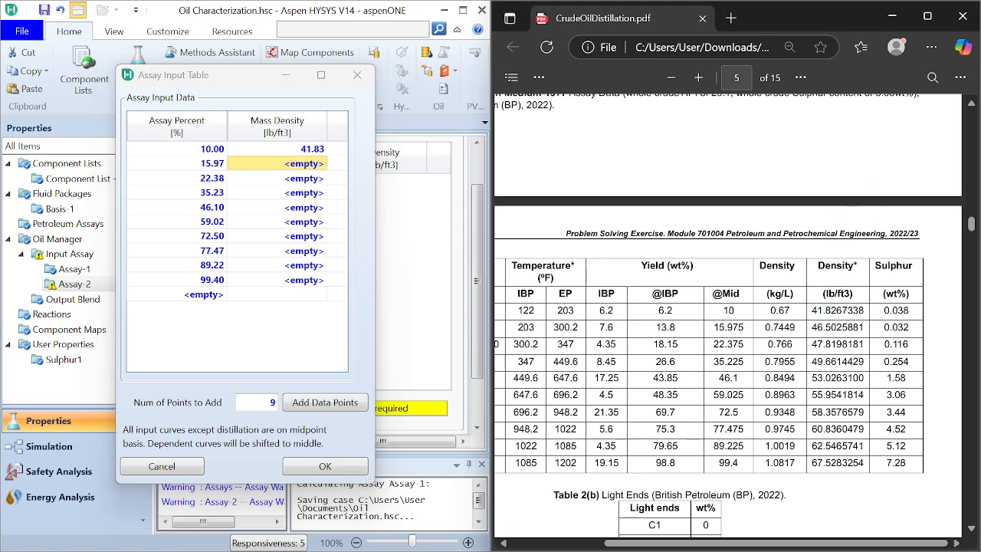
{"action": "double_click", "coordinate": [837, 327]}
{"action": "left_click", "coordinate": [852, 219]}
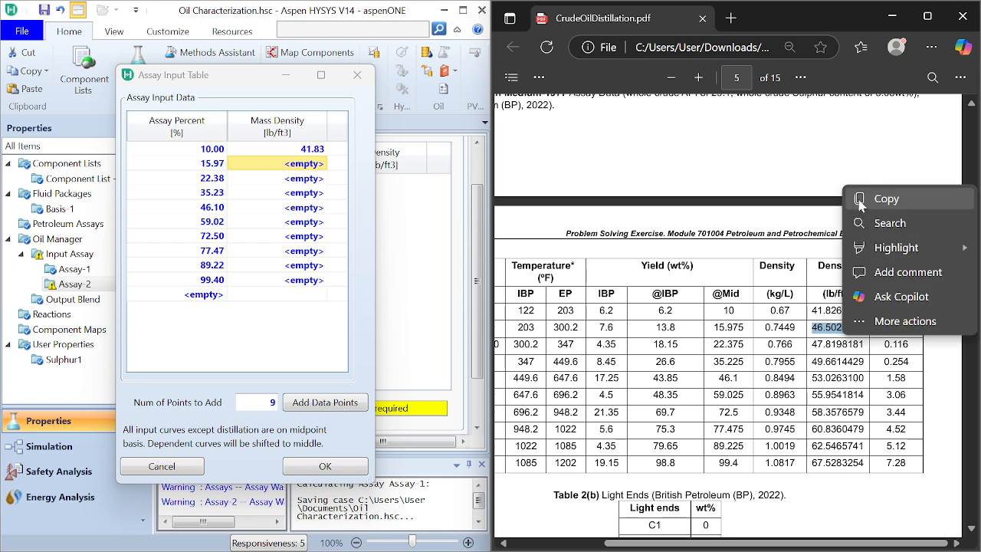
{"action": "left_click", "coordinate": [874, 198]}
{"action": "left_click", "coordinate": [315, 166]}
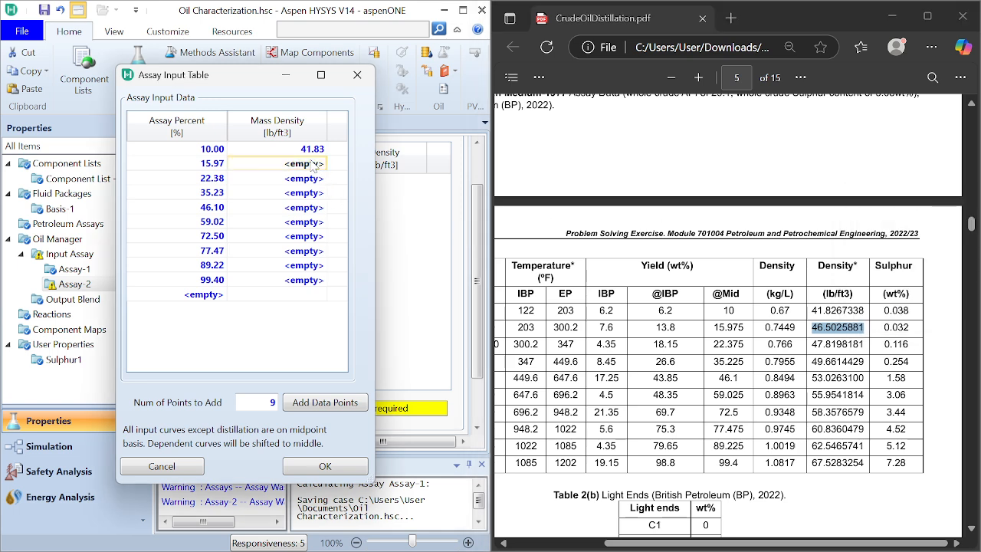
{"action": "right_click", "coordinate": [311, 165]}
{"action": "left_click", "coordinate": [302, 190]}
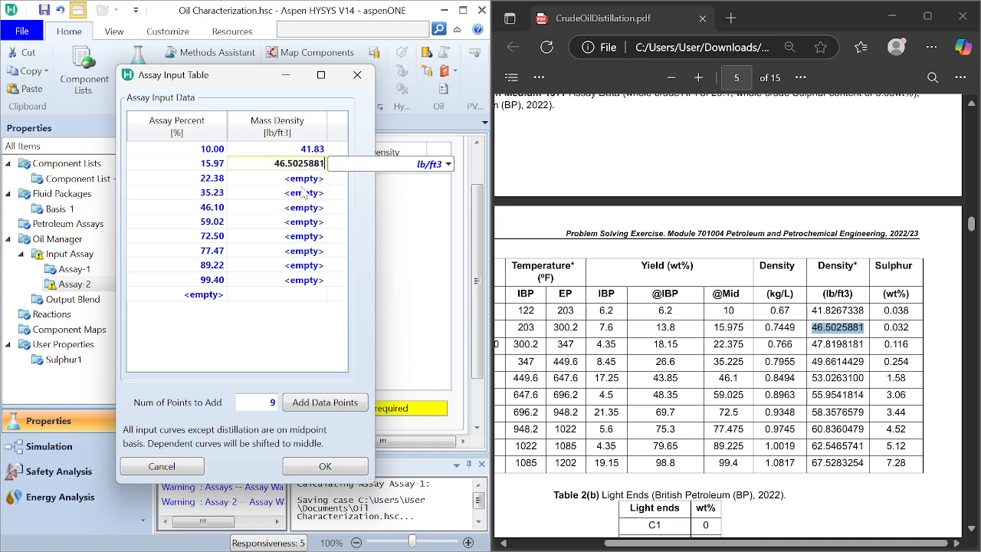
{"action": "left_click", "coordinate": [305, 193]}
{"action": "left_click", "coordinate": [314, 180]}
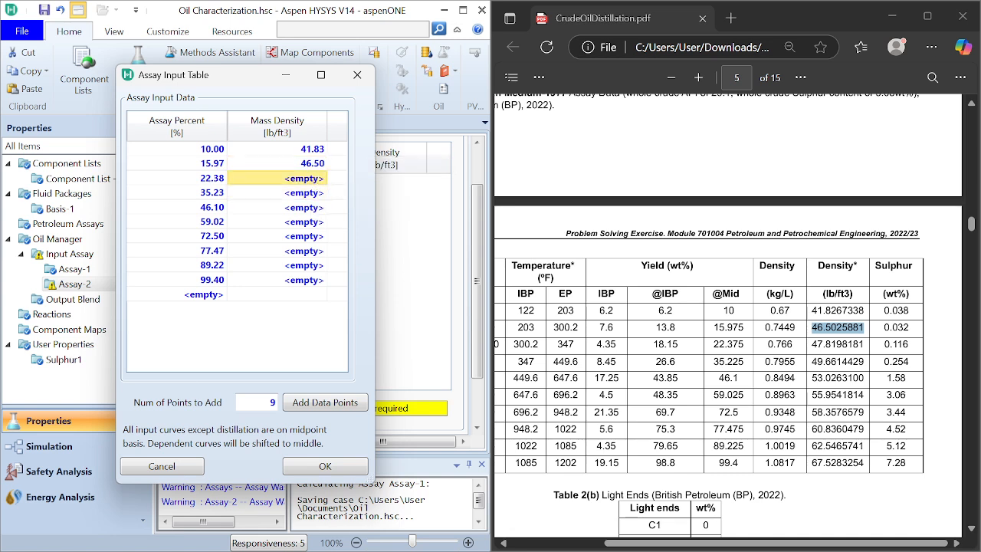
Step: Copy the density 47.8198181 lb/ft3 from the PDF into the mass density cell for the 22.375% point
{"action": "double_click", "coordinate": [813, 343]}
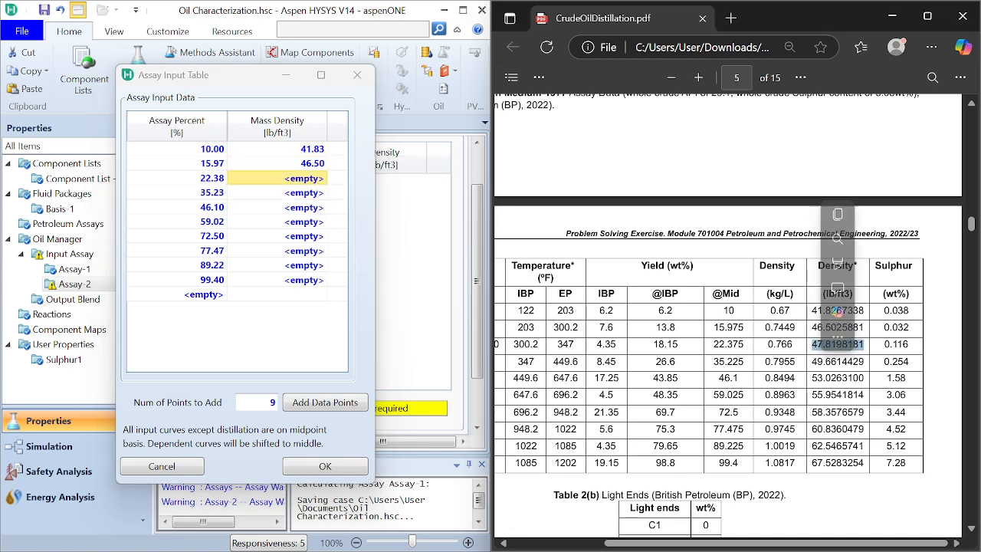
{"action": "left_click", "coordinate": [835, 213]}
{"action": "right_click", "coordinate": [312, 179]}
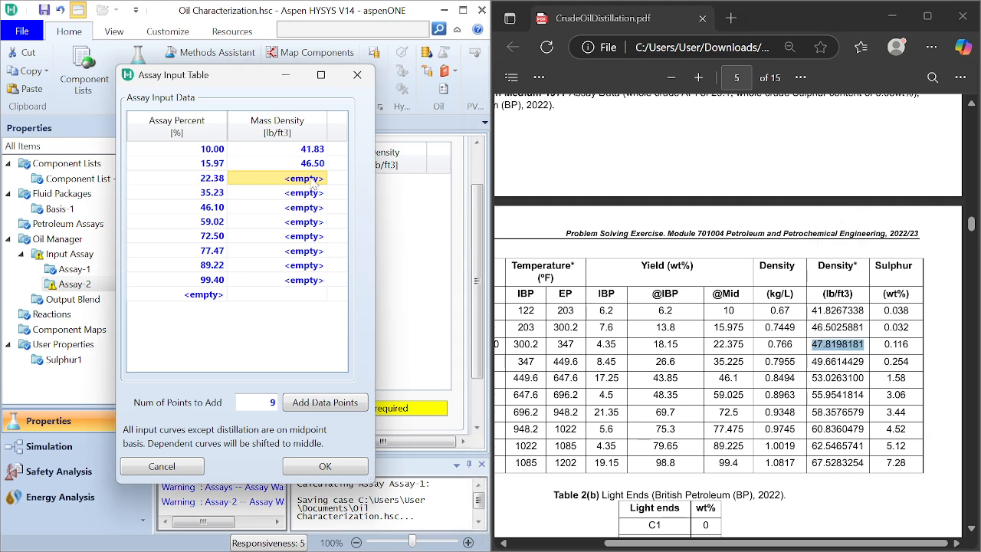
{"action": "left_click", "coordinate": [343, 224]}
{"action": "left_click", "coordinate": [307, 194]}
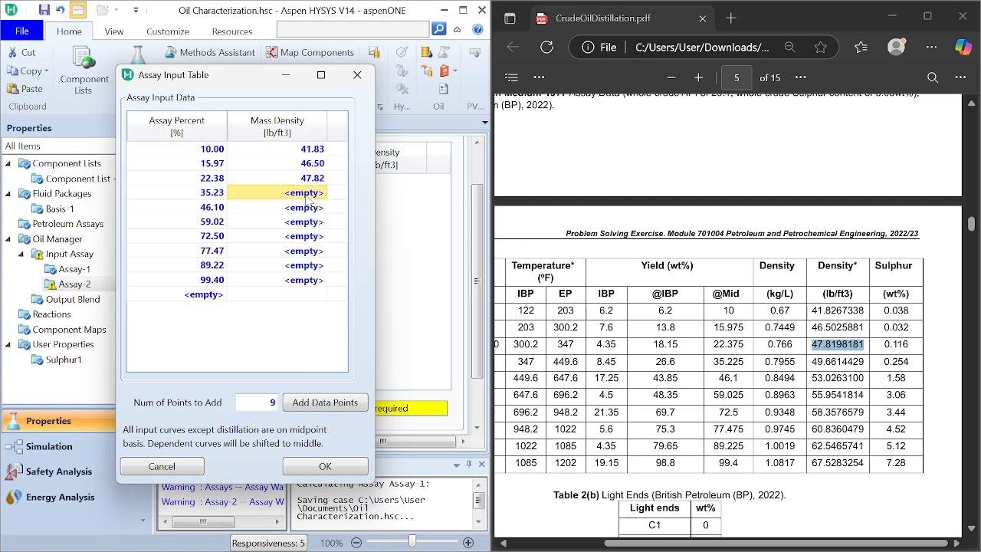
Step: Copy the density 49.6614429 lb/ft3 from the PDF into the mass density cell for the 35.225% point
{"action": "double_click", "coordinate": [834, 362]}
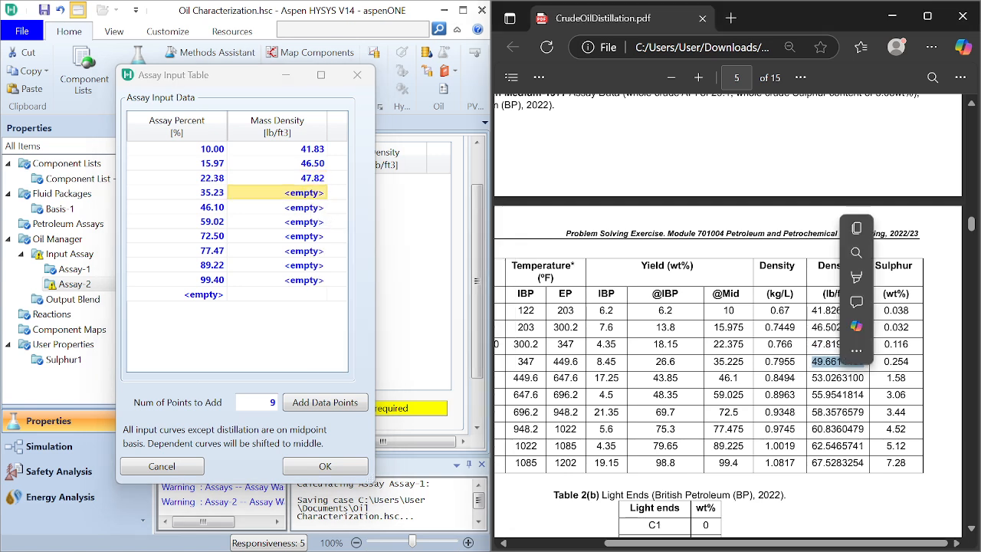
{"action": "left_click", "coordinate": [856, 228]}
{"action": "left_click", "coordinate": [856, 228]}
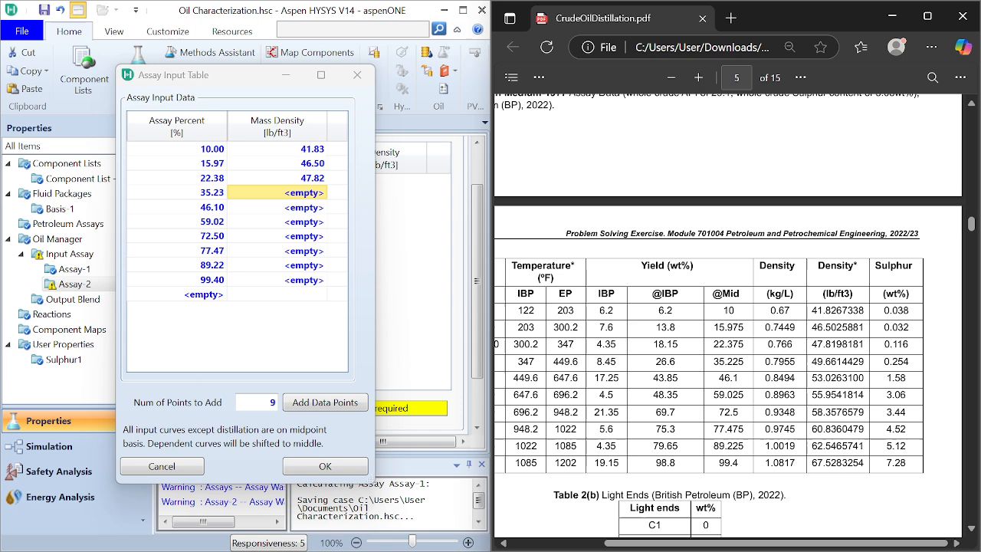
{"action": "double_click", "coordinate": [837, 361]}
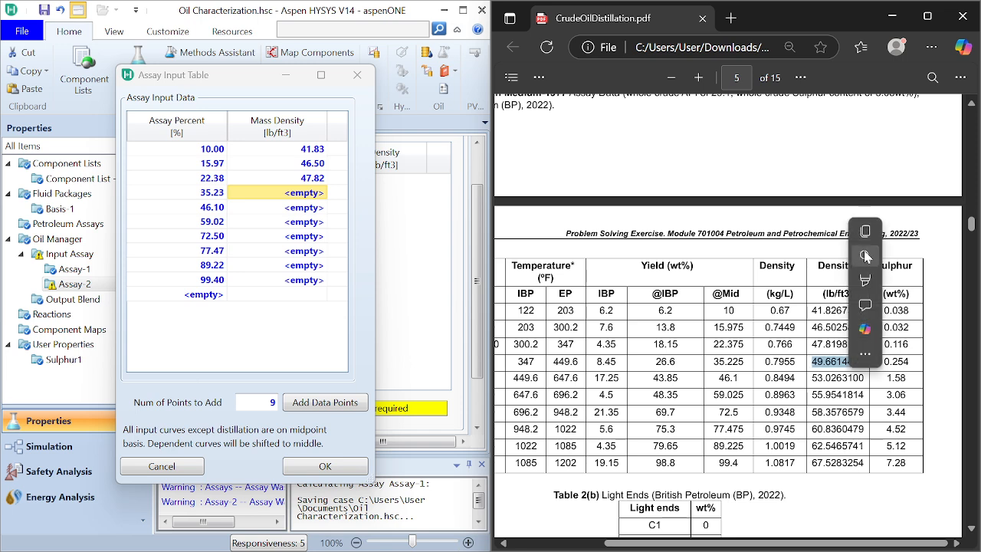
{"action": "left_click", "coordinate": [866, 228]}
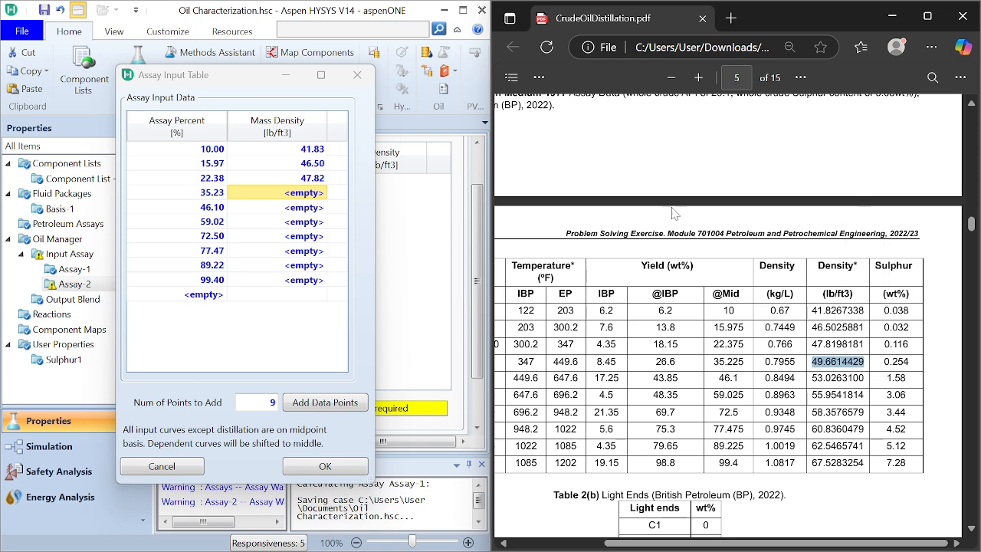
{"action": "right_click", "coordinate": [307, 193]}
{"action": "left_click", "coordinate": [350, 234]}
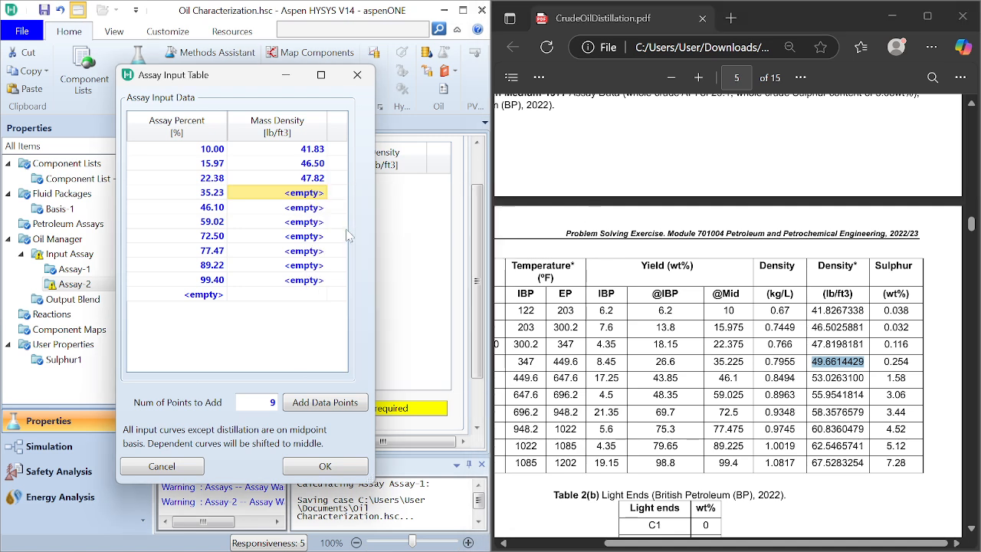
Step: Copy the density 53.0263100 lb/ft3 from the PDF into the mass density cell for the 46.1% point
{"action": "double_click", "coordinate": [837, 377]}
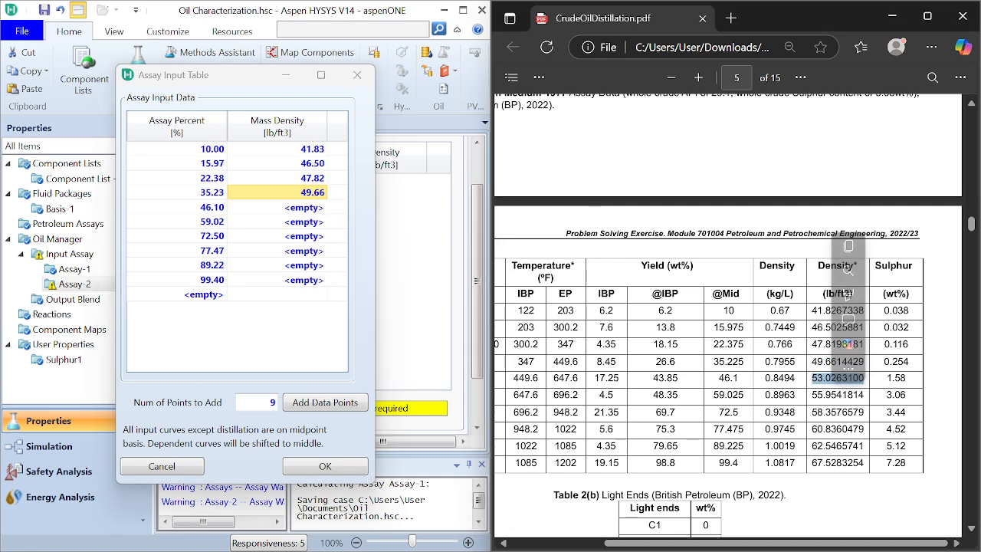
{"action": "left_click", "coordinate": [847, 245]}
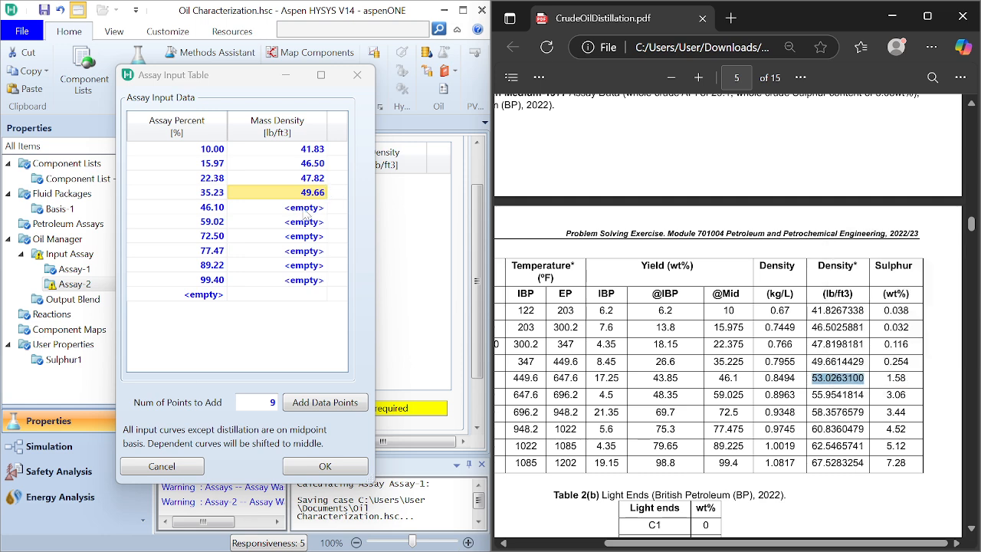
{"action": "left_click", "coordinate": [307, 208]}
{"action": "right_click", "coordinate": [306, 208]}
{"action": "left_click", "coordinate": [339, 255]}
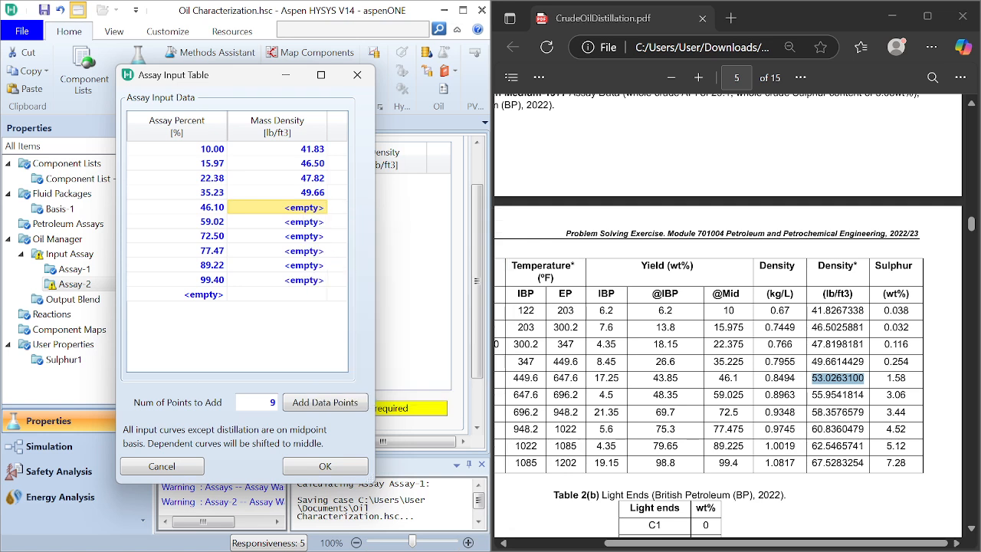
Step: Copy the density 55.9541814 lb/ft3 from the PDF into the mass density cell for the 59.025% point
{"action": "double_click", "coordinate": [838, 395]}
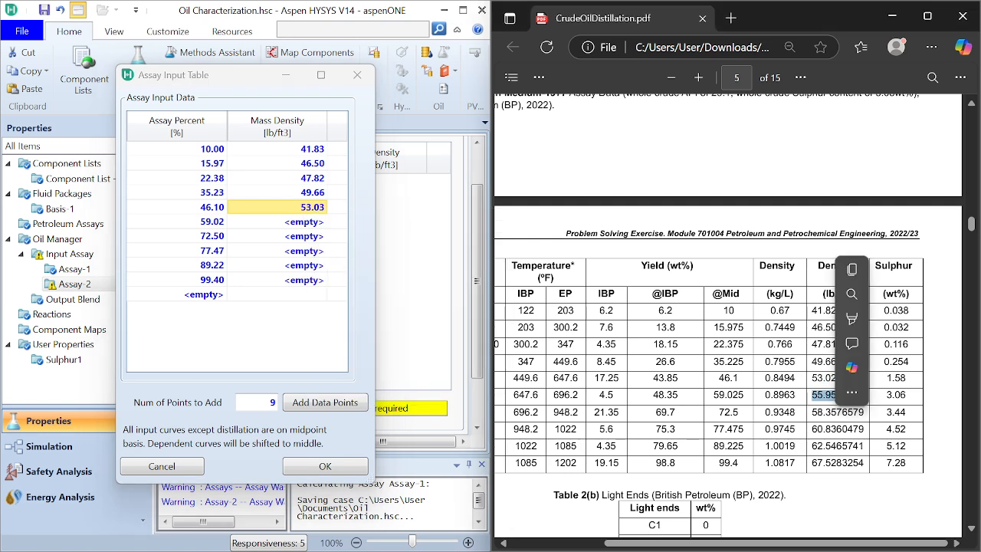
{"action": "left_click", "coordinate": [852, 269]}
{"action": "left_click", "coordinate": [314, 226]}
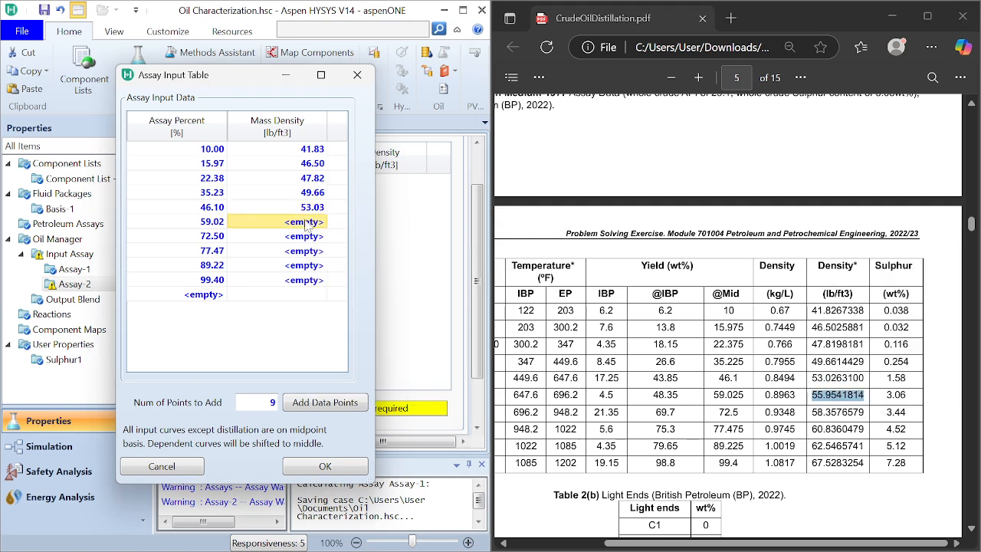
{"action": "right_click", "coordinate": [314, 227]}
{"action": "left_click", "coordinate": [329, 269]}
Step: Copy the density 58.3576579 lb/ft3 from the PDF into the mass density cell for the 72.5% point
{"action": "double_click", "coordinate": [839, 413]}
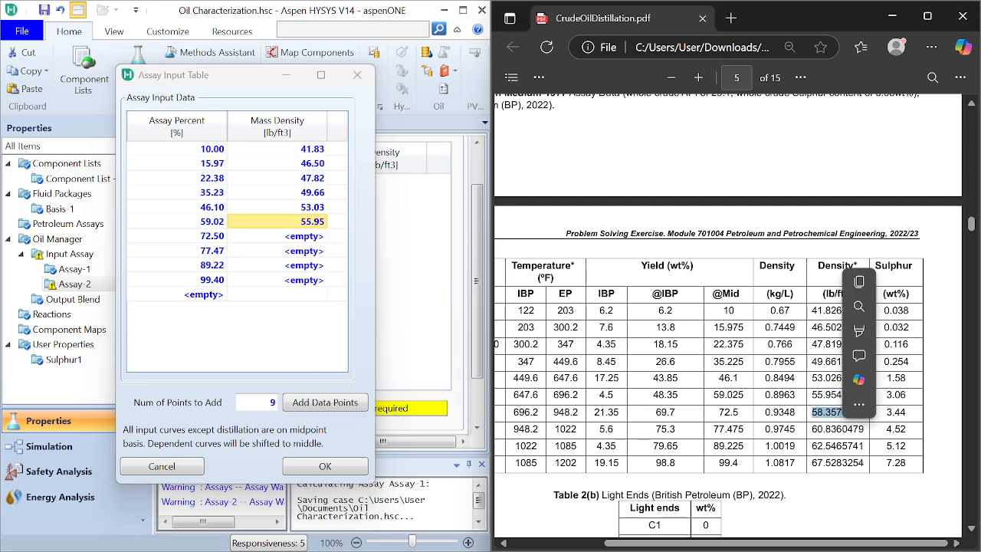
{"action": "left_click", "coordinate": [860, 282]}
{"action": "left_click", "coordinate": [311, 241]}
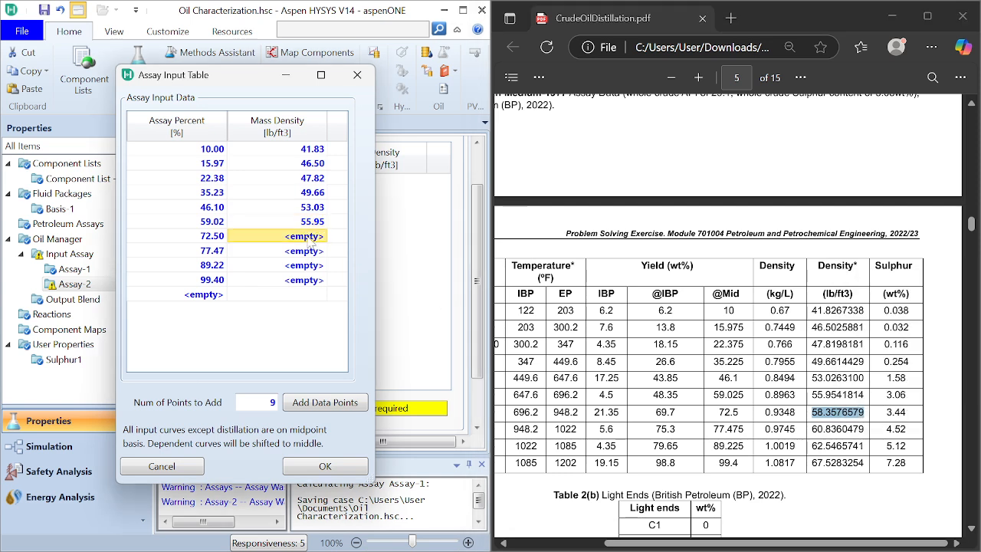
{"action": "right_click", "coordinate": [312, 242]}
{"action": "left_click", "coordinate": [344, 285]}
Step: Copy the density 60.8360479 lb/ft3 from the PDF into the mass density cell for the 77.475% point
{"action": "double_click", "coordinate": [838, 429]}
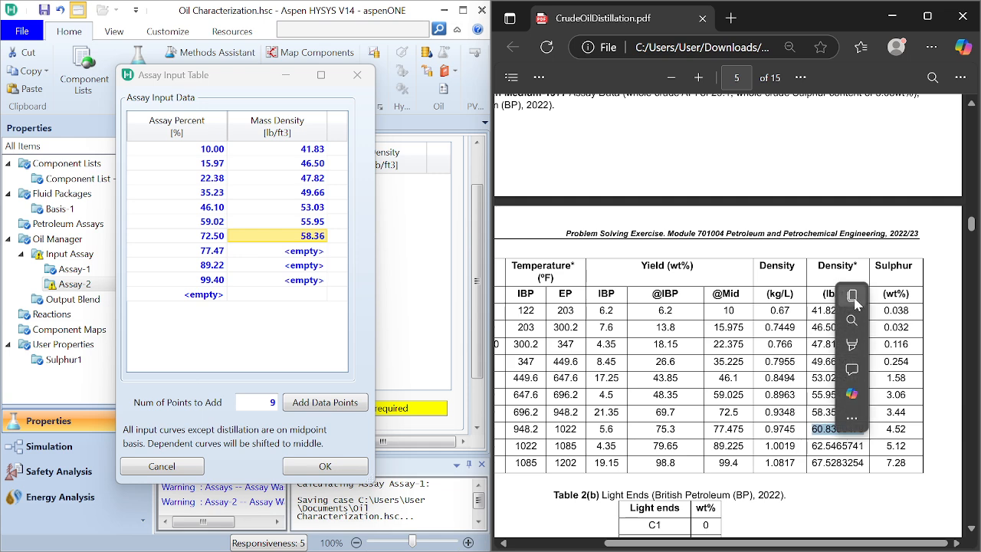
{"action": "left_click", "coordinate": [301, 250]}
{"action": "right_click", "coordinate": [298, 251]}
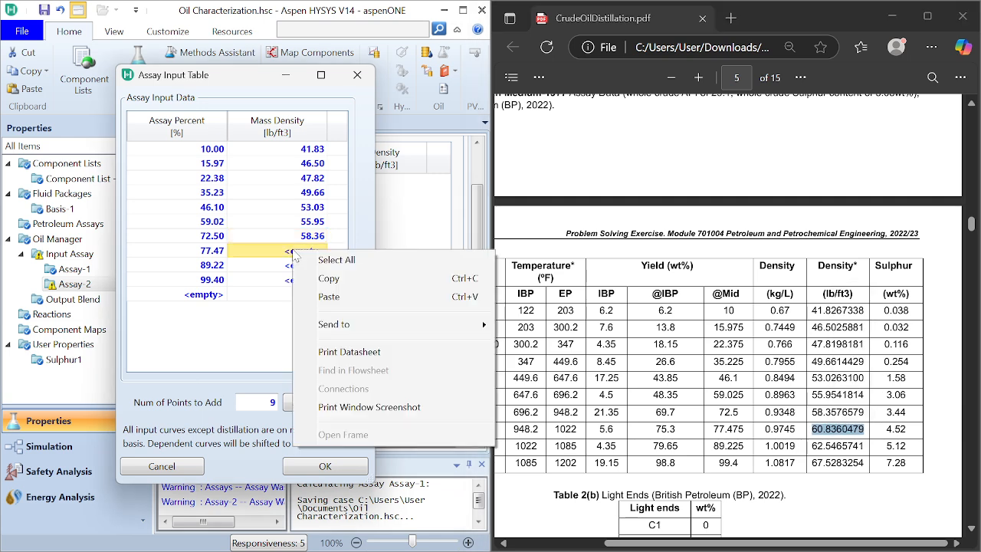
{"action": "left_click", "coordinate": [329, 299]}
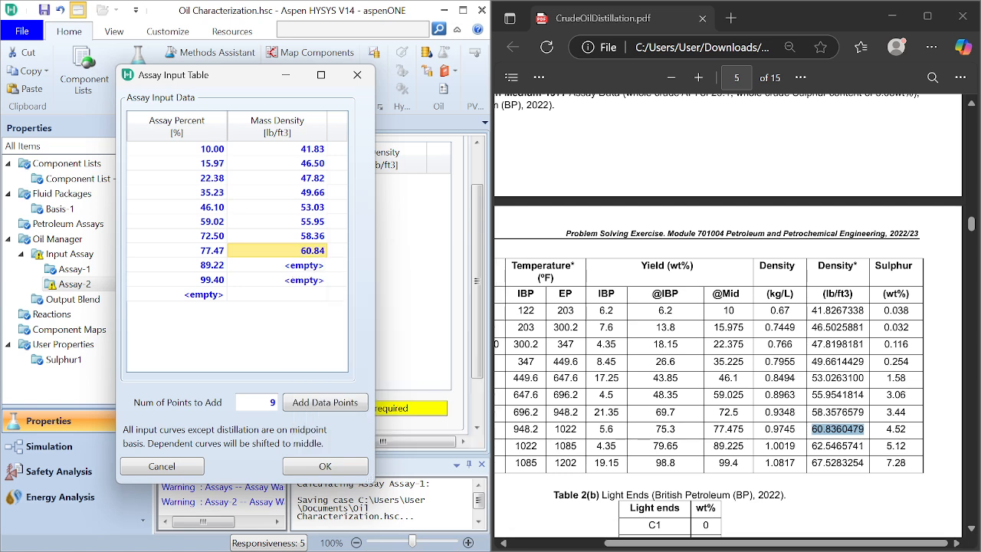
Step: Copy the density 62.5465741 lb/ft3 from the PDF into the mass density cell for the 89.225% point
{"action": "double_click", "coordinate": [836, 446]}
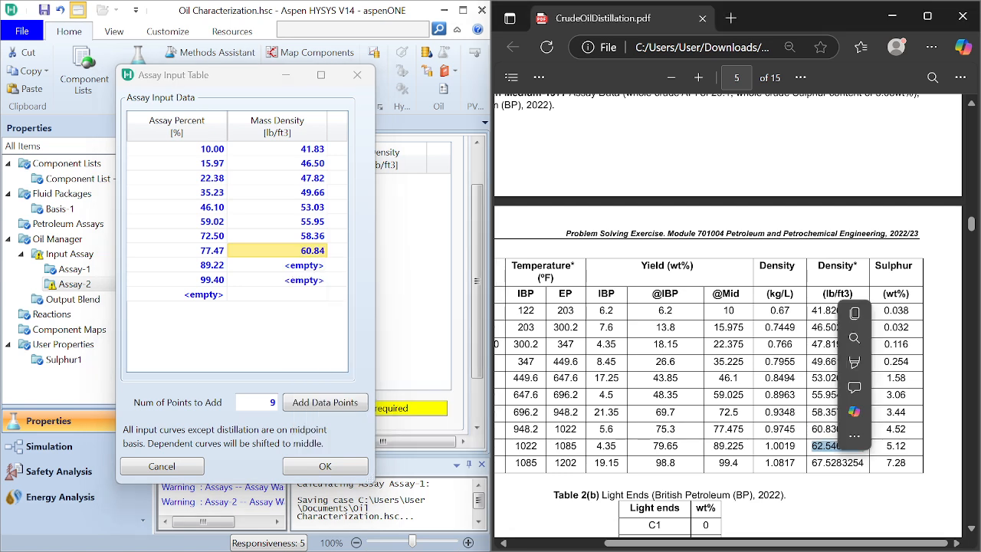
{"action": "left_click", "coordinate": [855, 313]}
{"action": "left_click", "coordinate": [301, 266]}
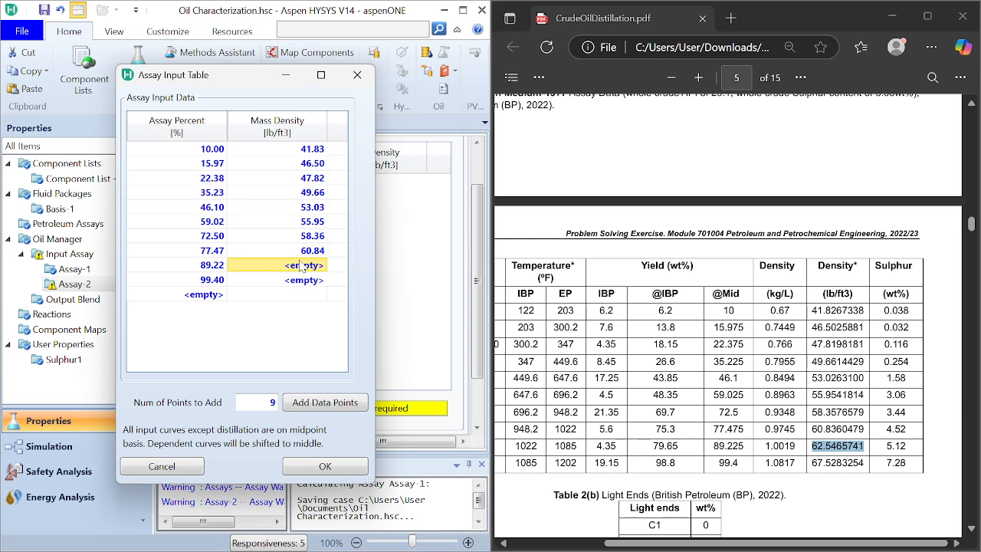
{"action": "right_click", "coordinate": [301, 266]}
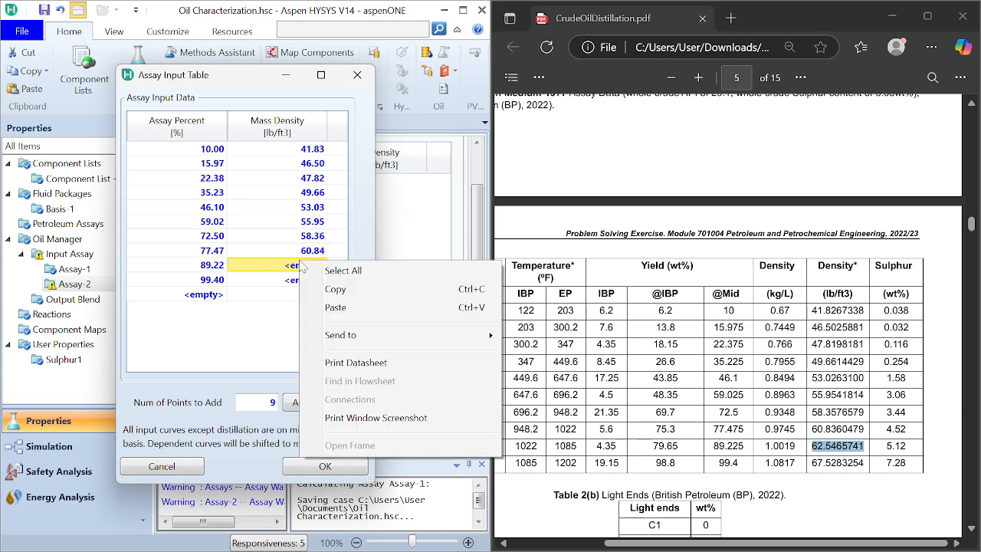
{"action": "left_click", "coordinate": [338, 308]}
Step: Copy the density 67.5283254 lb/ft3 from the PDF into the 99.4% point's mass density cell and accept the assay input table
{"action": "double_click", "coordinate": [837, 463]}
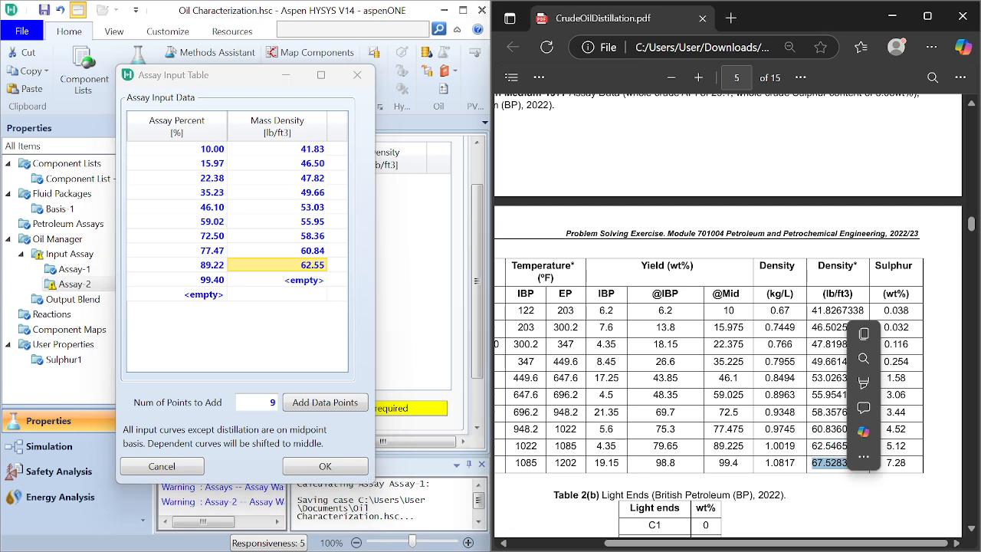
{"action": "left_click", "coordinate": [864, 334]}
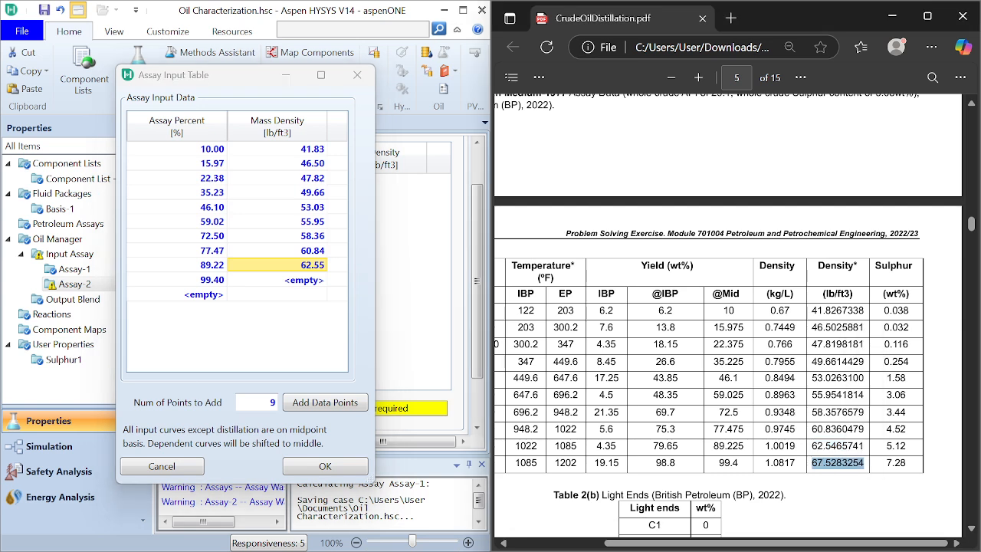
{"action": "left_click", "coordinate": [318, 281]}
{"action": "right_click", "coordinate": [317, 281]}
{"action": "left_click", "coordinate": [348, 327]}
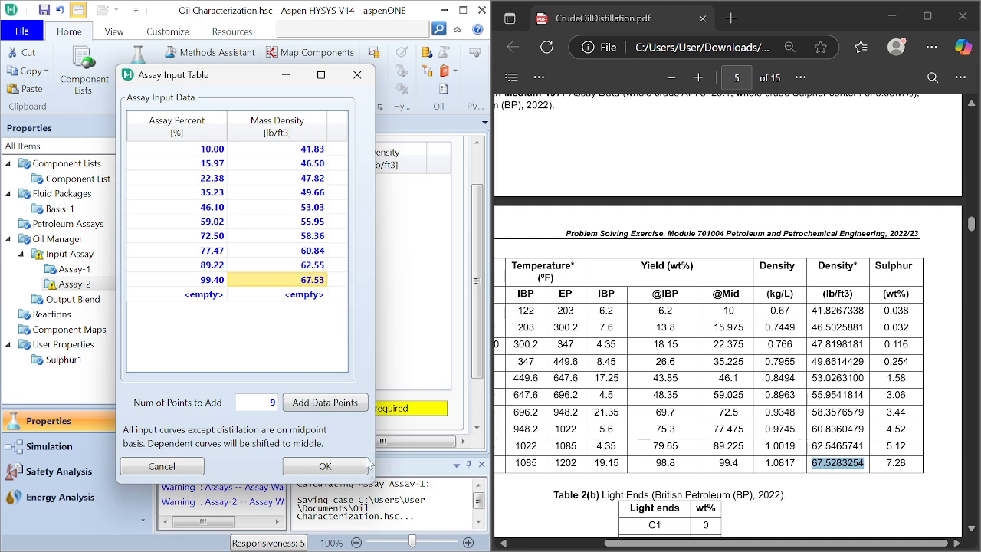
{"action": "left_click", "coordinate": [325, 466]}
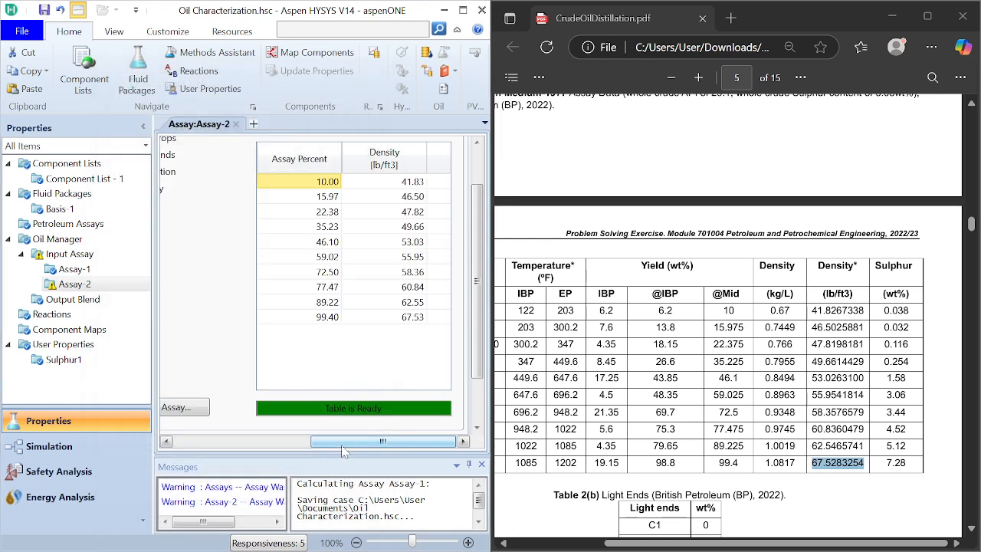
Step: Switch the Assay-2 input data from Density to Light Ends
{"action": "left_click_drag", "start_coordinate": [344, 442], "coordinate": [292, 441]}
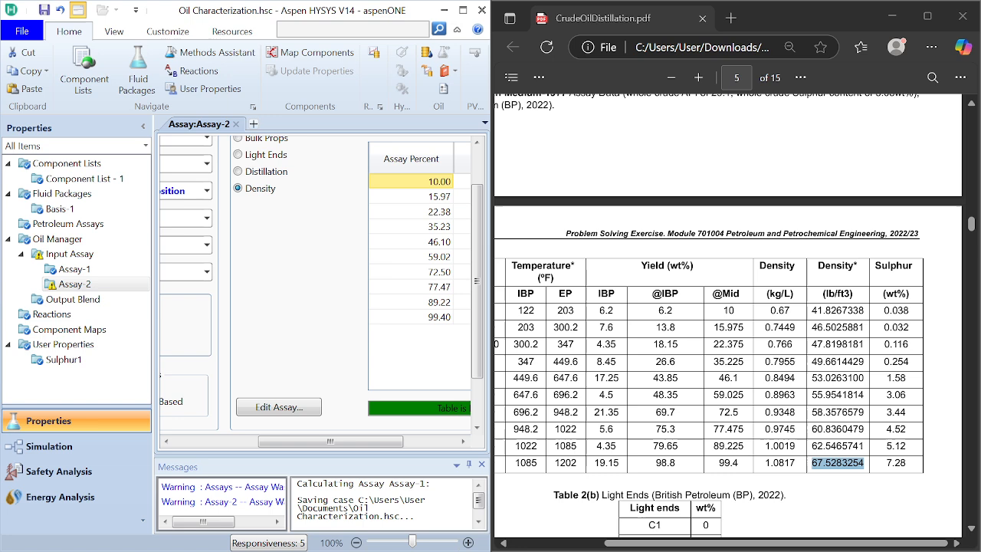
{"action": "left_click_drag", "start_coordinate": [479, 357], "coordinate": [479, 322]}
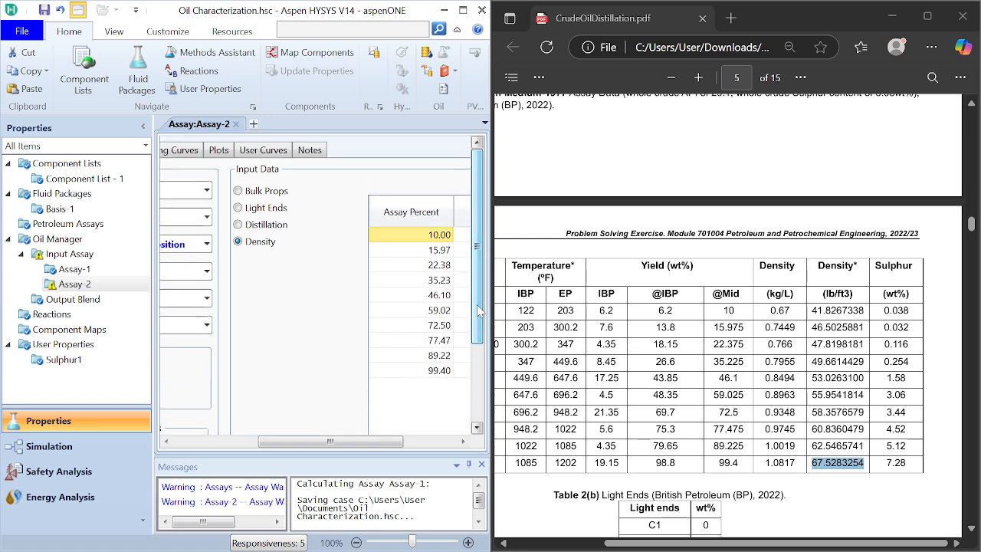
{"action": "scroll", "coordinate": [243, 212], "scroll_direction": "right", "scroll_amount": 3}
{"action": "left_click", "coordinate": [241, 206]}
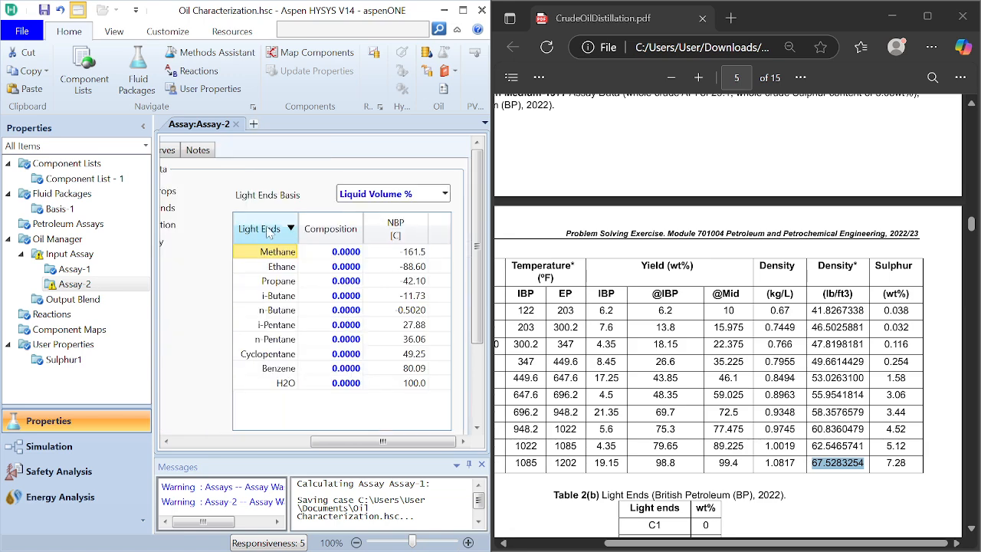
Step: Using Table 2(b) in the PDF, set the light ends composition to 0.01 for ethane and 0.23 for propane
{"action": "scroll", "coordinate": [700, 357], "scroll_direction": "down", "scroll_amount": 5}
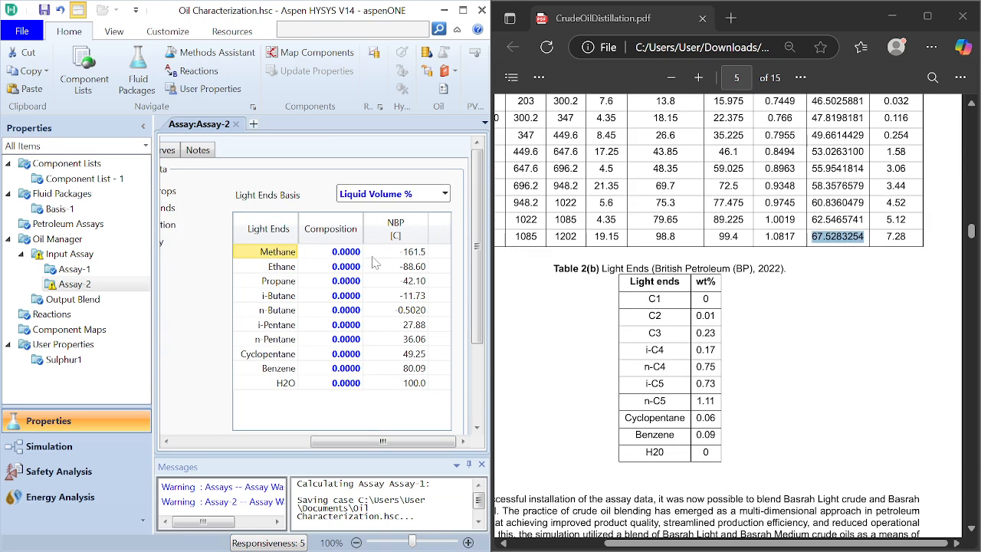
{"action": "left_click", "coordinate": [347, 281]}
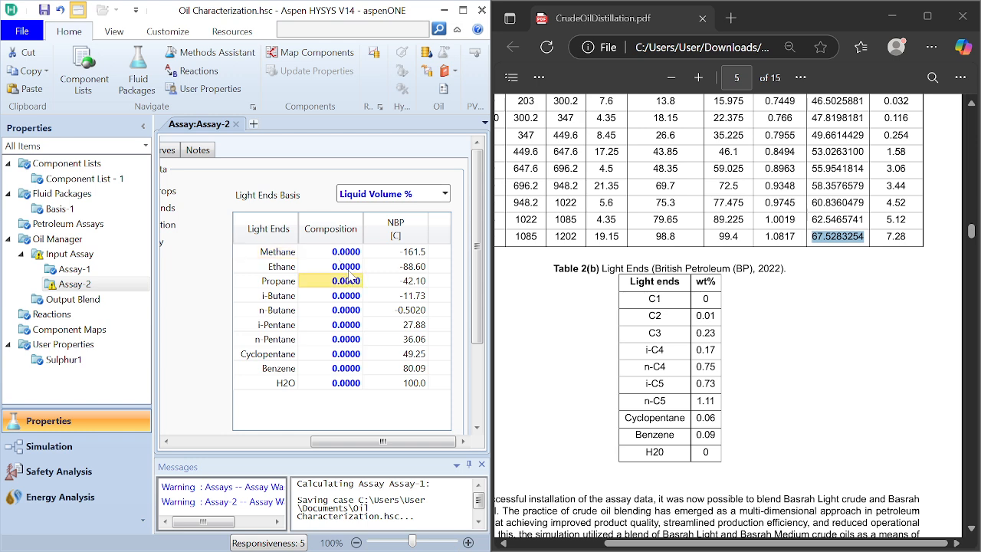
{"action": "left_click", "coordinate": [348, 271]}
{"action": "type", "text": "0"}
{"action": "type", "text": "1"}
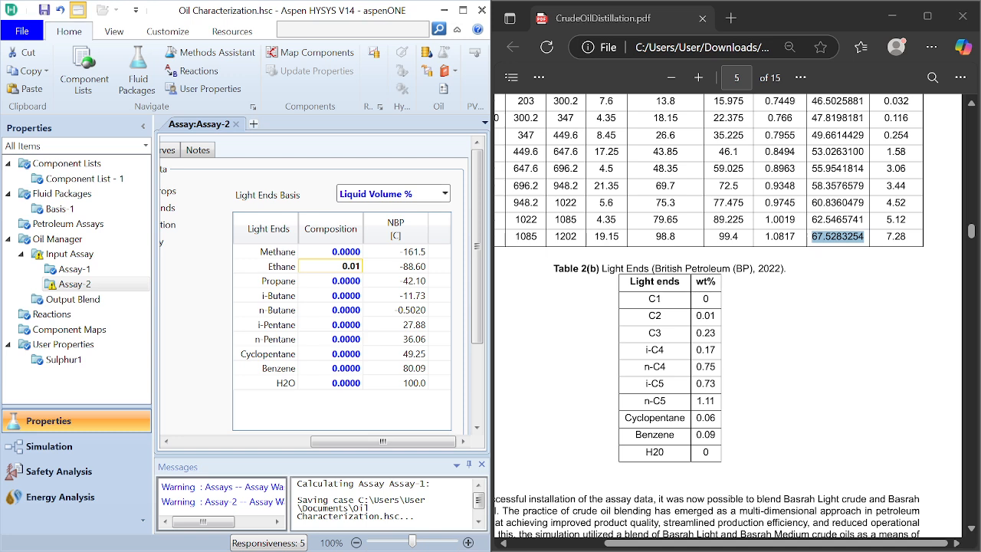
{"action": "left_click", "coordinate": [350, 281]}
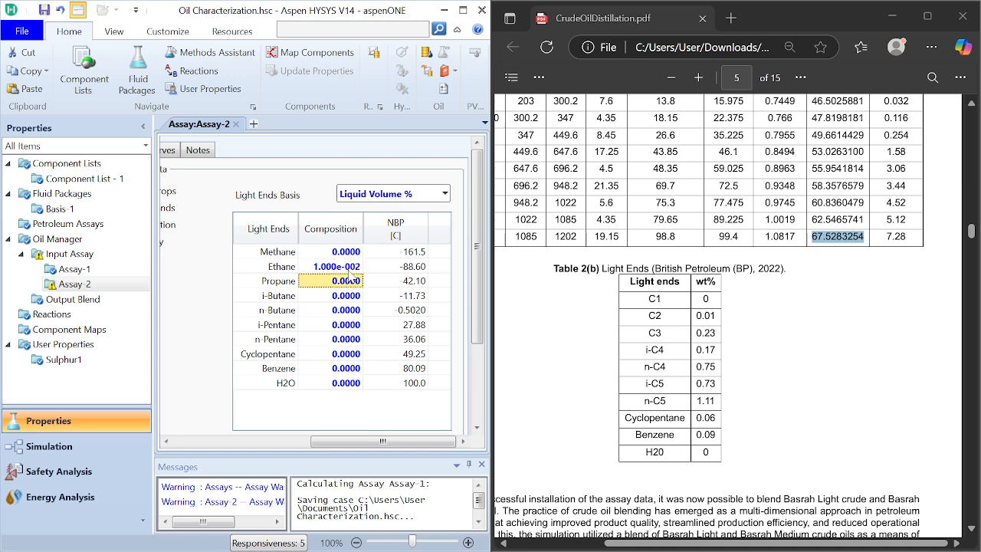
{"action": "type", "text": "0"}
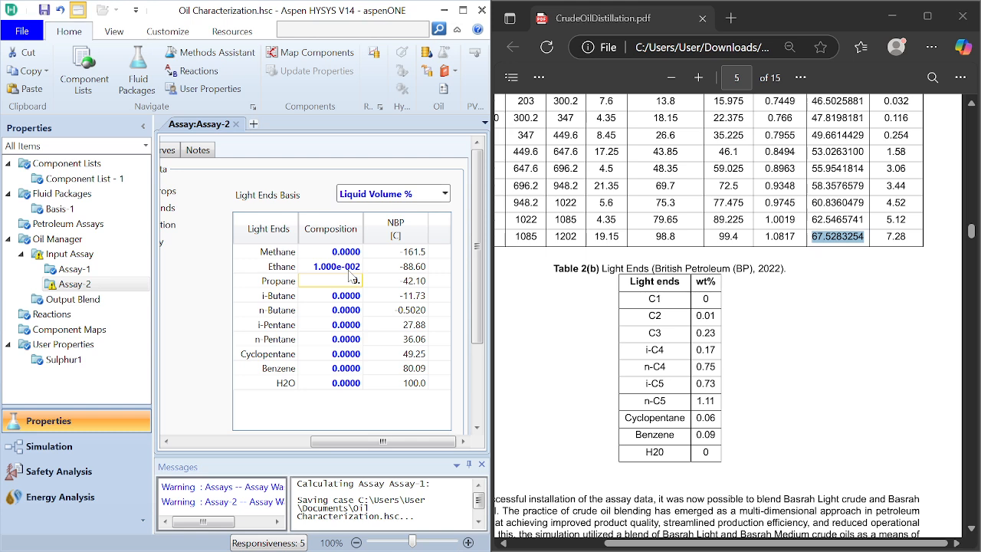
{"action": "type", "text": ".23"}
{"action": "key", "text": "Return"}
Step: Set the light ends composition to 0.17 for i-butane, 0.75 for n-butane and 0.73 for i-pentane
{"action": "type", "text": "0."}
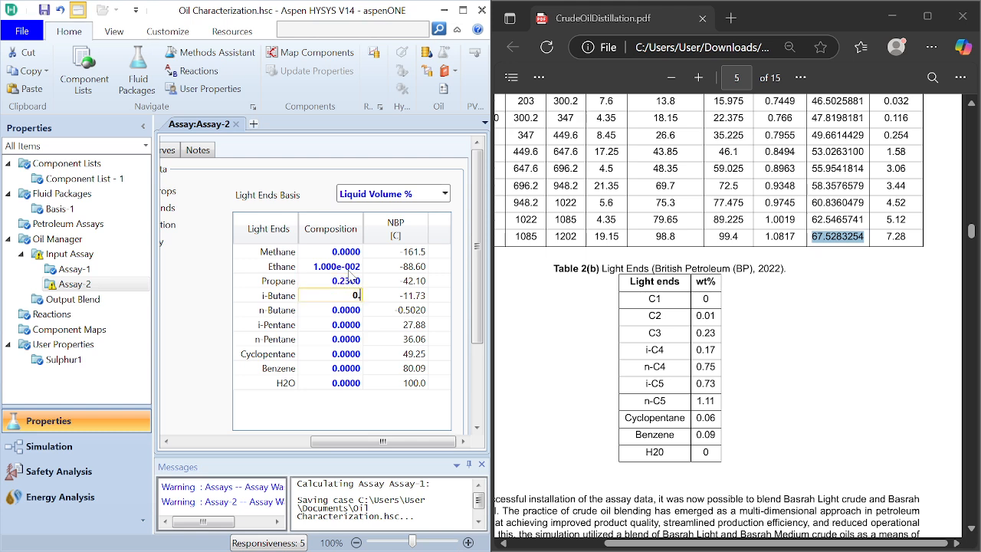
{"action": "type", "text": "17"}
{"action": "key", "text": "Return"}
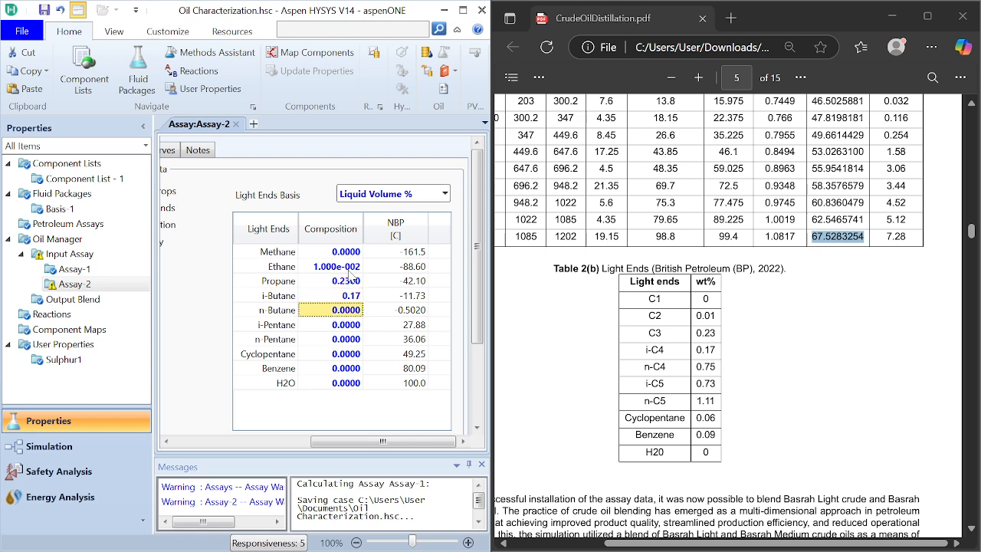
{"action": "type", "text": "0.75"}
{"action": "key", "text": "Return"}
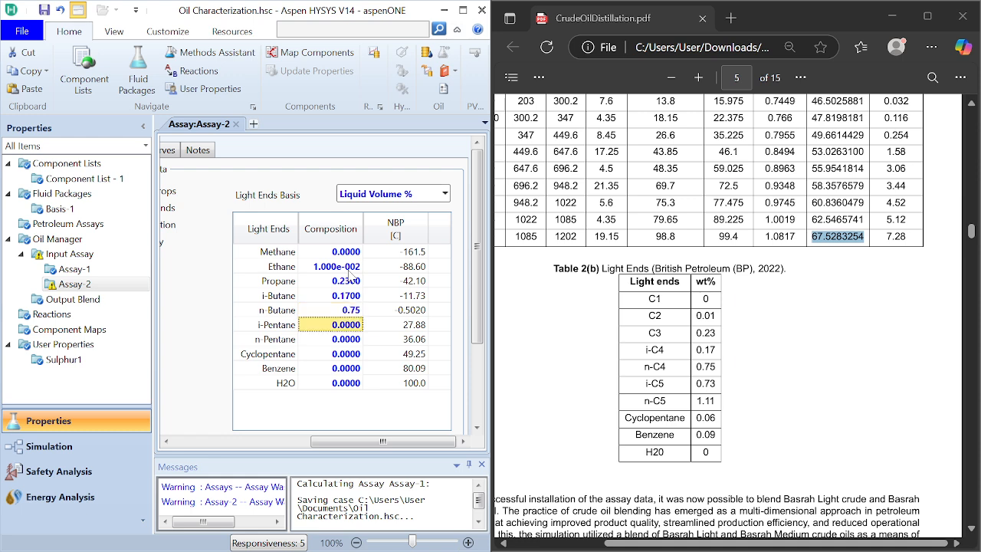
{"action": "type", "text": "0.7"}
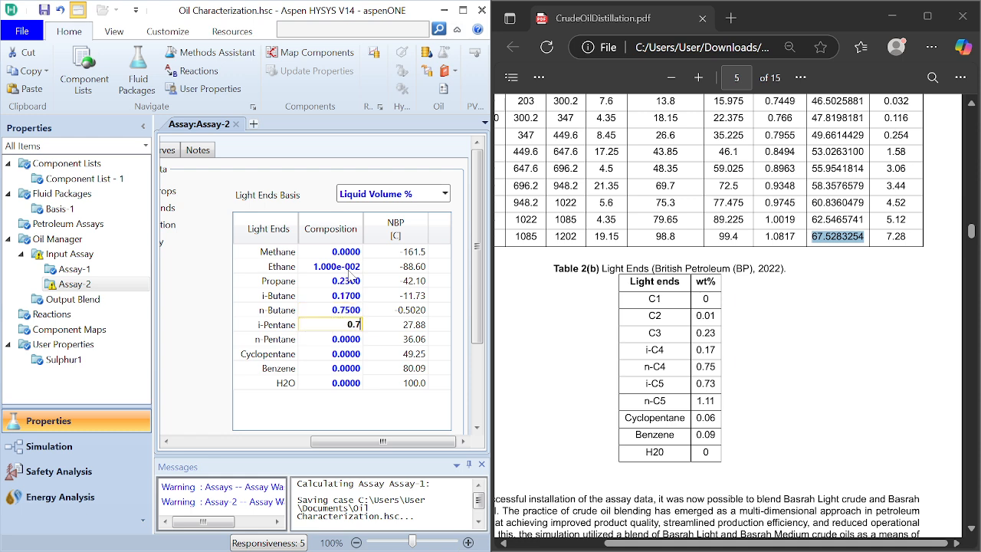
{"action": "type", "text": "3"}
{"action": "key", "text": "Return"}
Step: Set the light ends composition to 1.11 for n-pentane, 0.06 for cyclopentane and 0.09 for benzene
{"action": "type", "text": "1"}
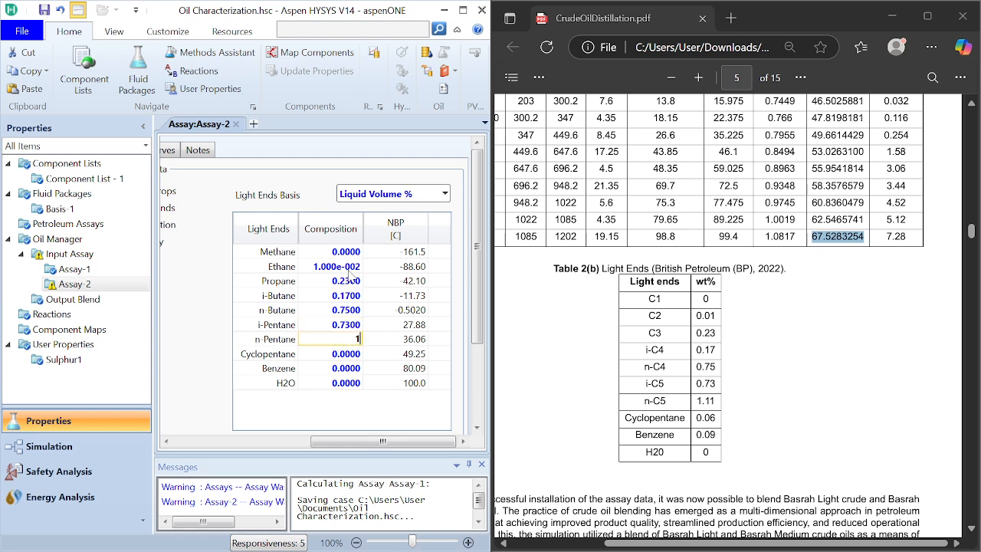
{"action": "type", "text": ".11"}
{"action": "key", "text": "Return"}
{"action": "type", "text": "0."}
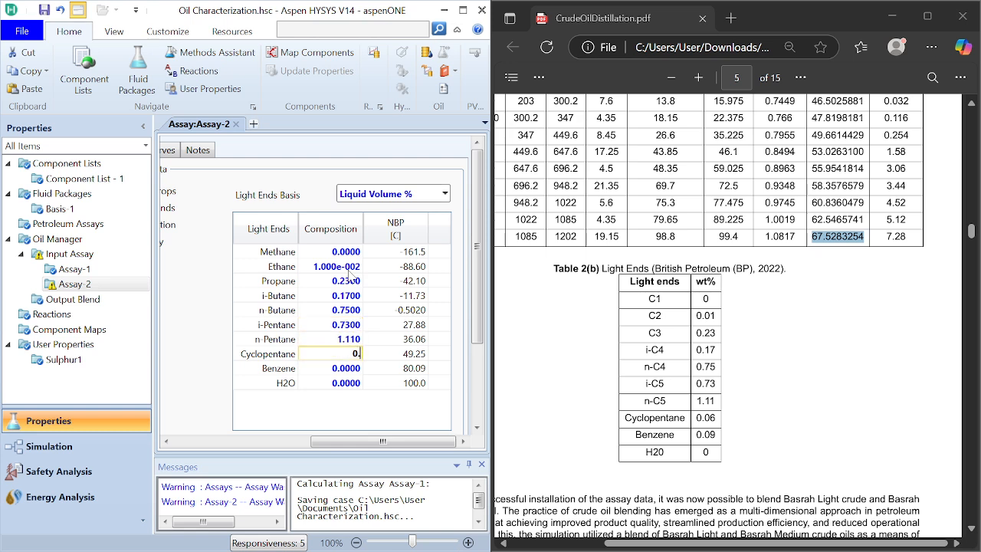
{"action": "type", "text": "06"}
{"action": "key", "text": "Return"}
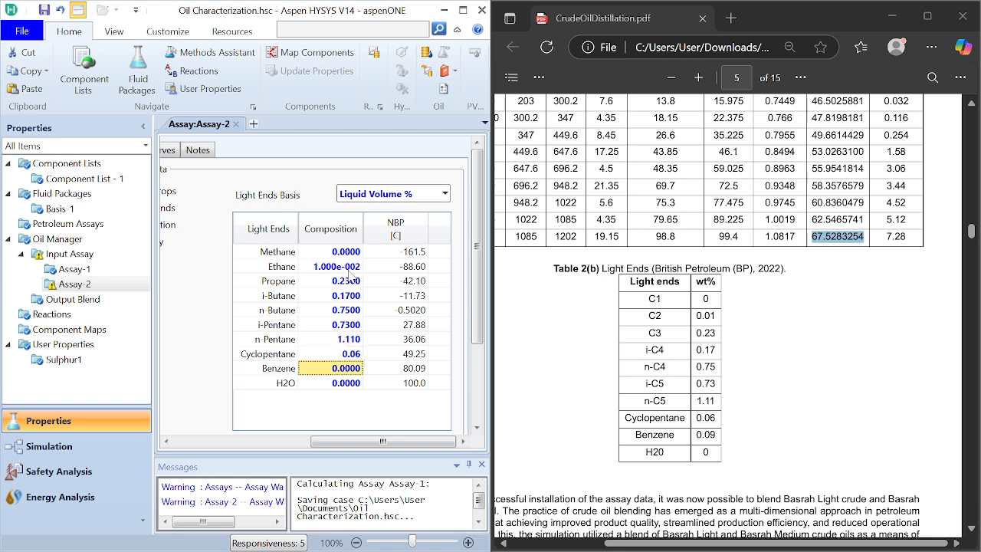
{"action": "type", "text": "0.9"}
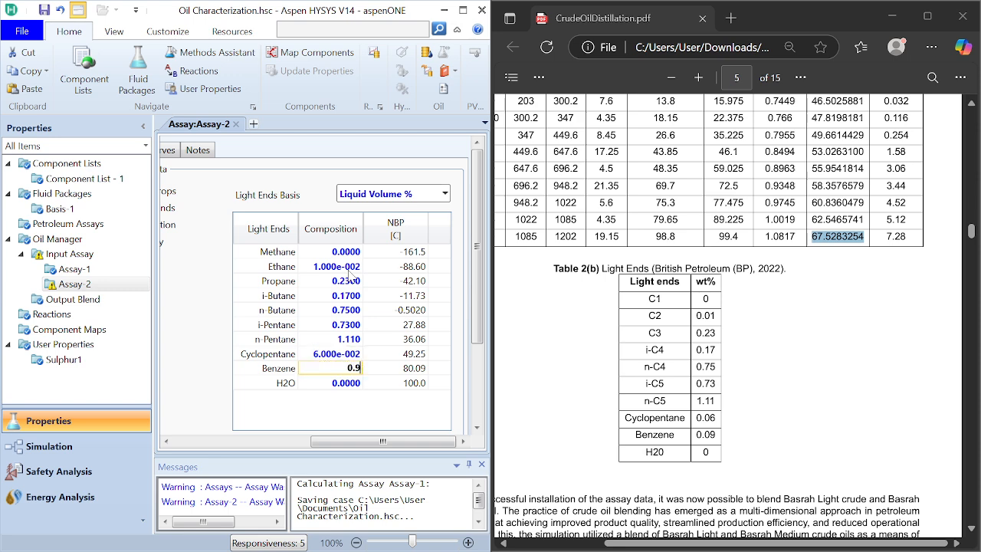
{"action": "key", "text": "Return"}
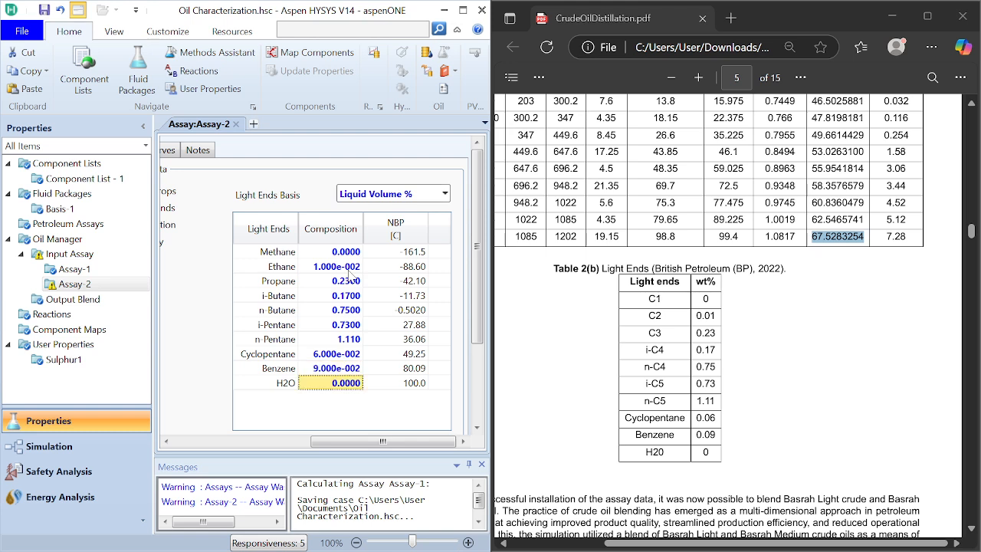
{"action": "left_click", "coordinate": [557, 368]}
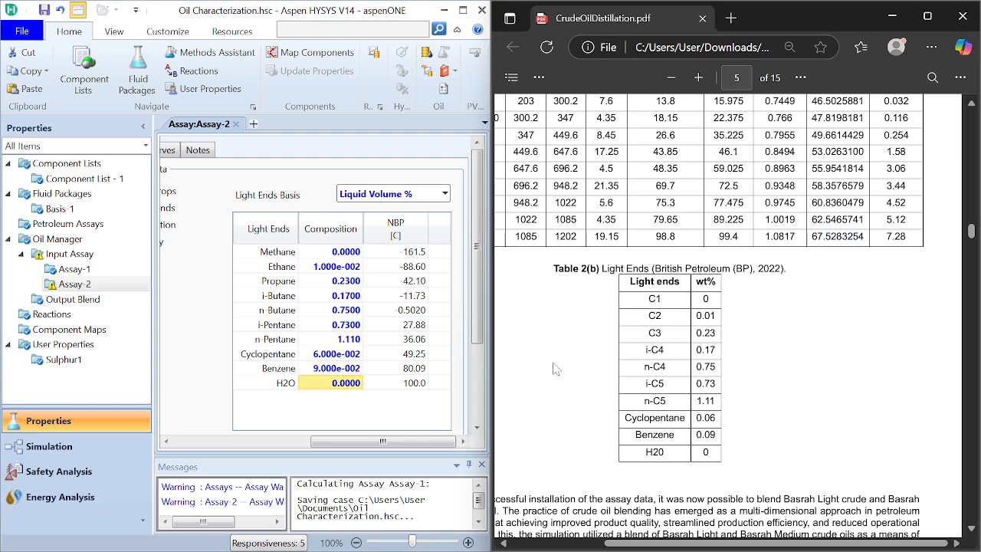
Step: Set the light ends basis of Assay-2 to Mass %
{"action": "left_click", "coordinate": [444, 194]}
{"action": "left_click", "coordinate": [364, 247]}
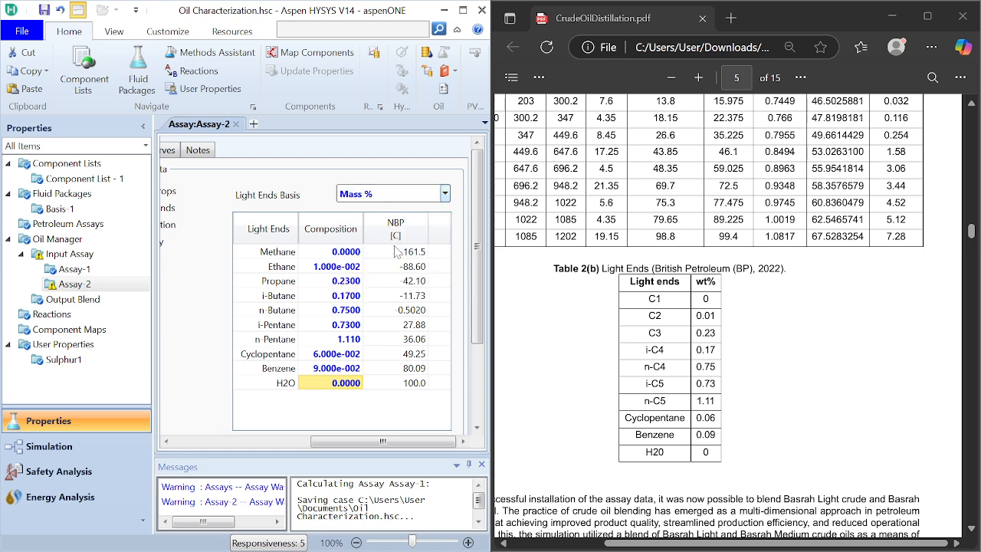
Step: In the bulk properties of Assay-2, enter the whole crude's standard density from the PDF as 29.1 API_60
{"action": "left_click_drag", "start_coordinate": [331, 441], "coordinate": [221, 436]}
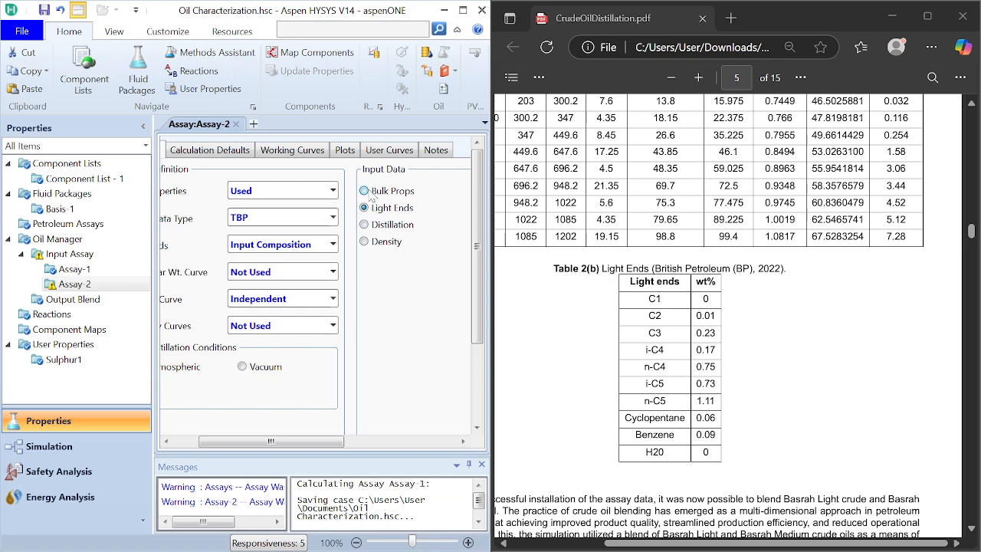
{"action": "scroll", "coordinate": [368, 193], "scroll_direction": "right", "scroll_amount": 3}
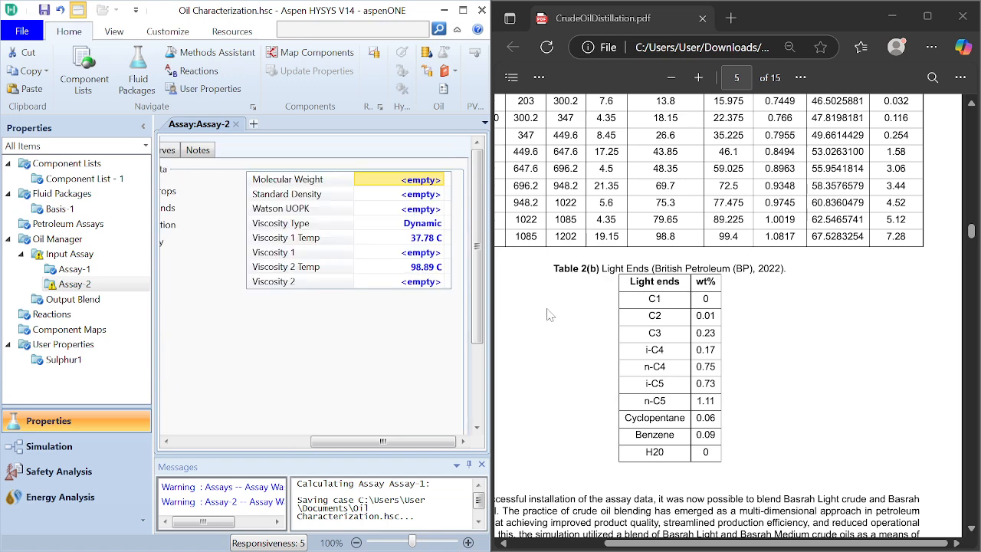
{"action": "scroll", "coordinate": [547, 314], "scroll_direction": "up", "scroll_amount": 3}
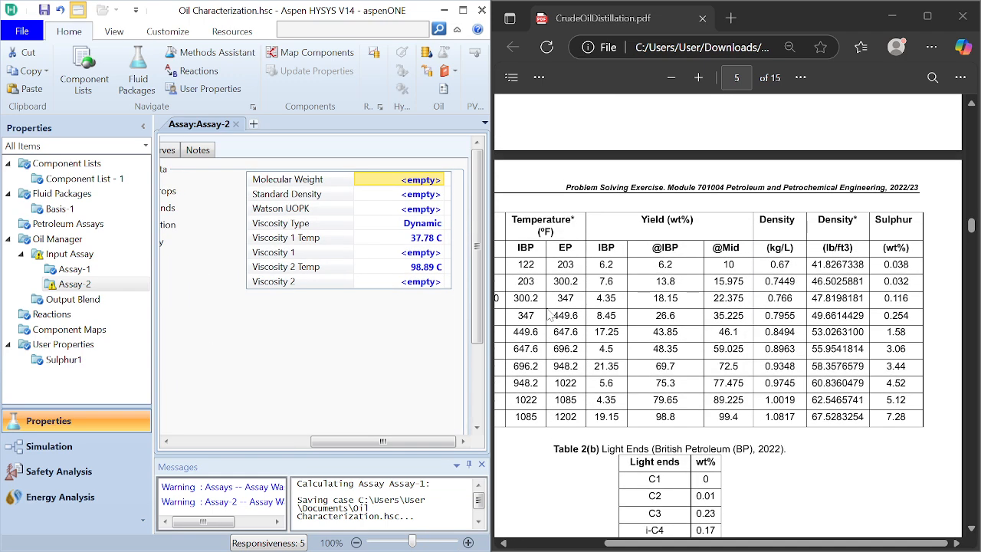
{"action": "scroll", "coordinate": [548, 314], "scroll_direction": "up", "scroll_amount": 3}
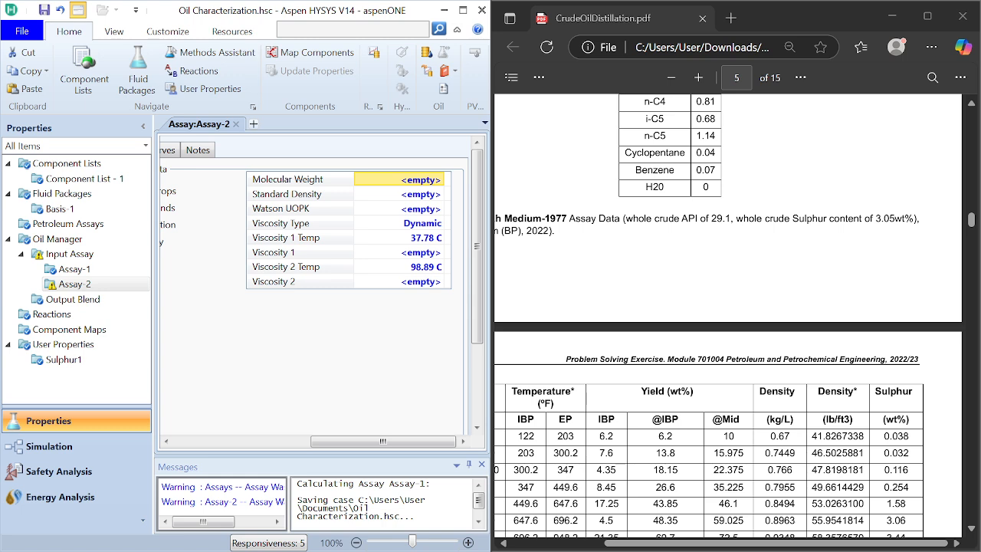
{"action": "left_click", "coordinate": [423, 196]}
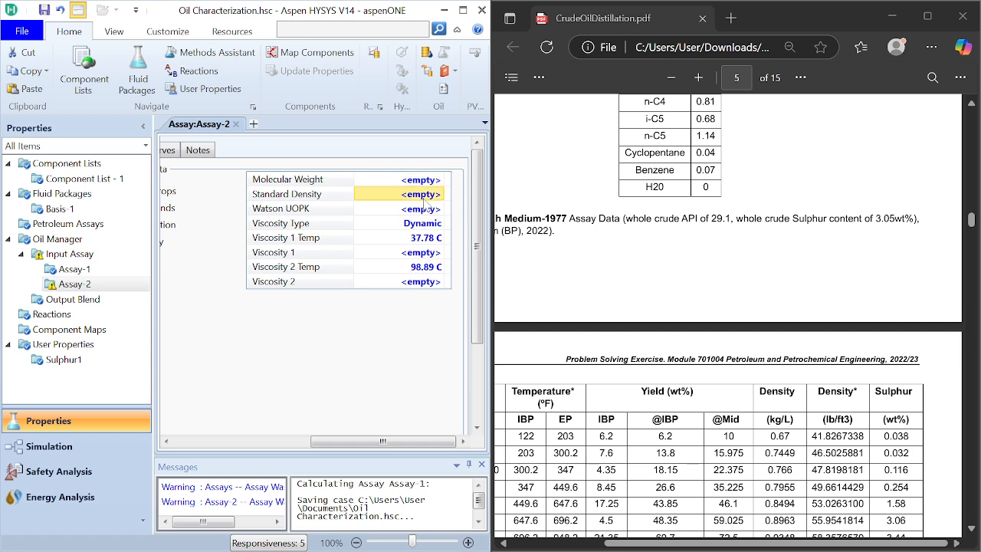
{"action": "type", "text": "29.1"}
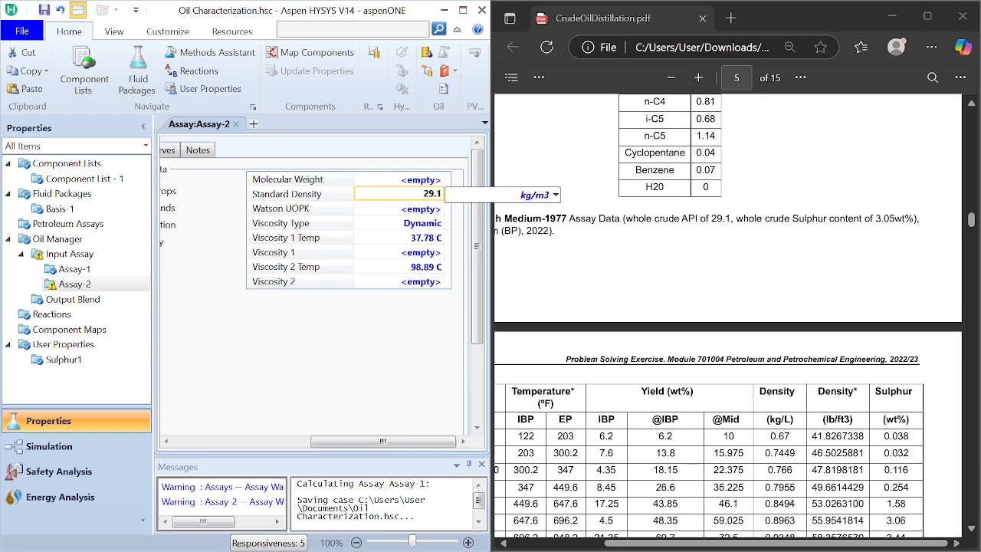
{"action": "left_click", "coordinate": [555, 195]}
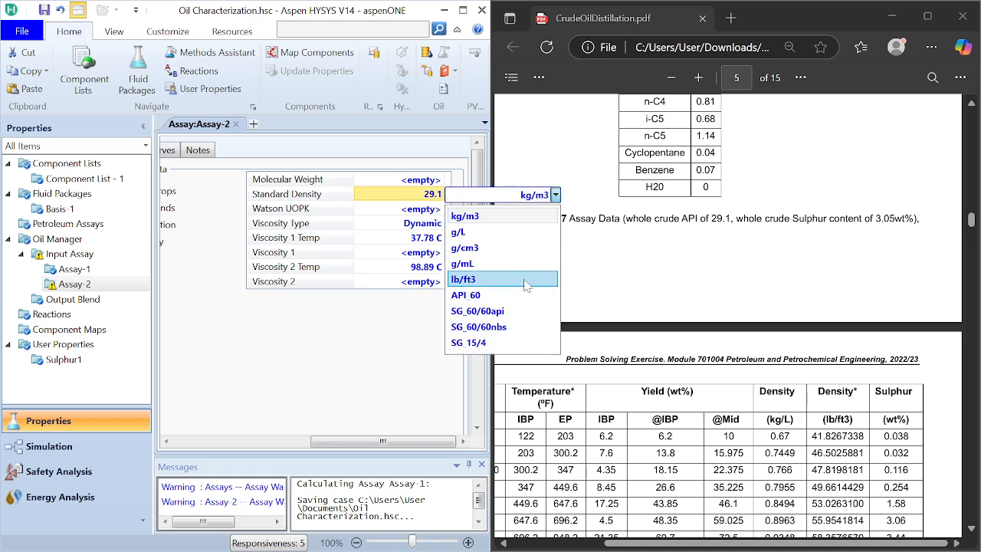
{"action": "left_click", "coordinate": [516, 296]}
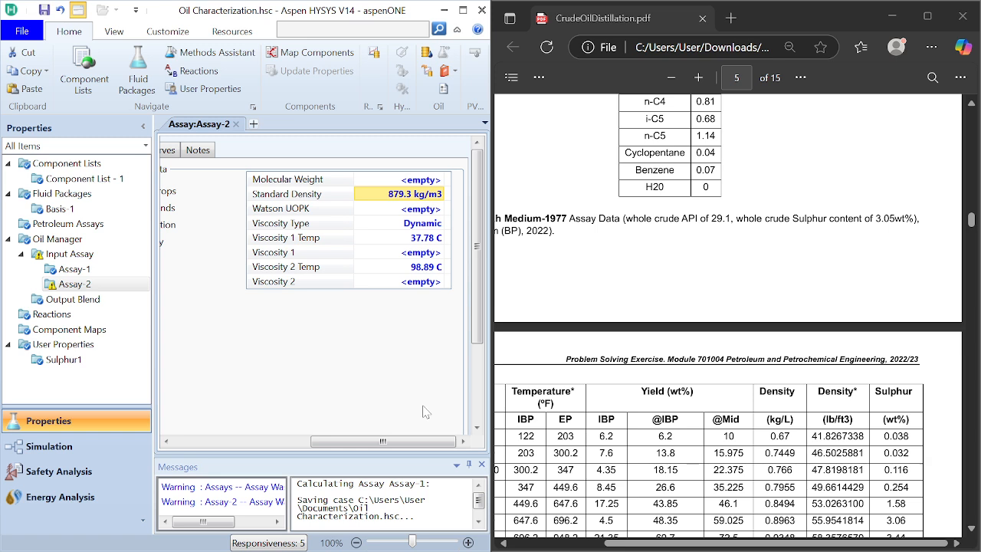
Step: Add a new user property to the case alongside Sulphur1
{"action": "scroll", "coordinate": [426, 410], "scroll_direction": "left", "scroll_amount": 3}
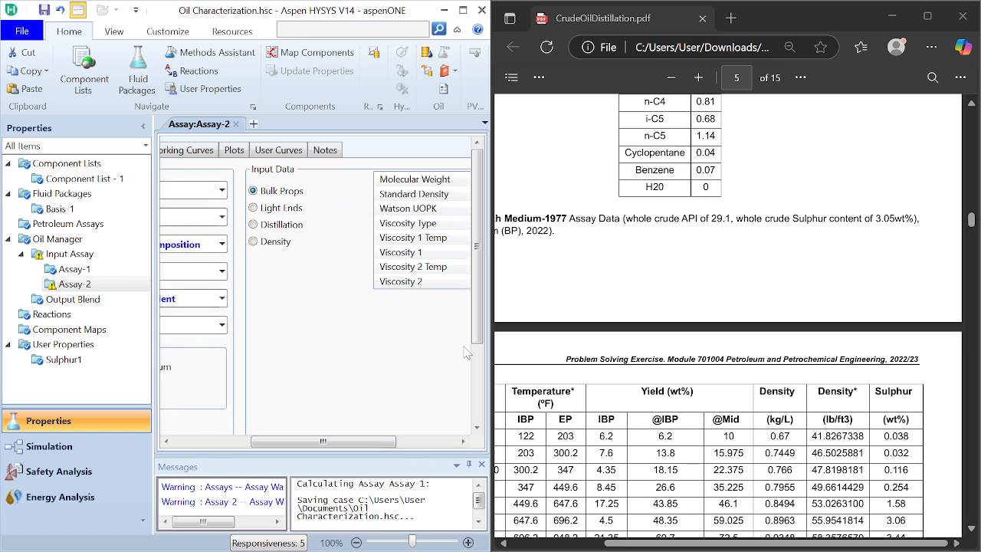
{"action": "scroll", "coordinate": [479, 337], "scroll_direction": "down", "scroll_amount": 1}
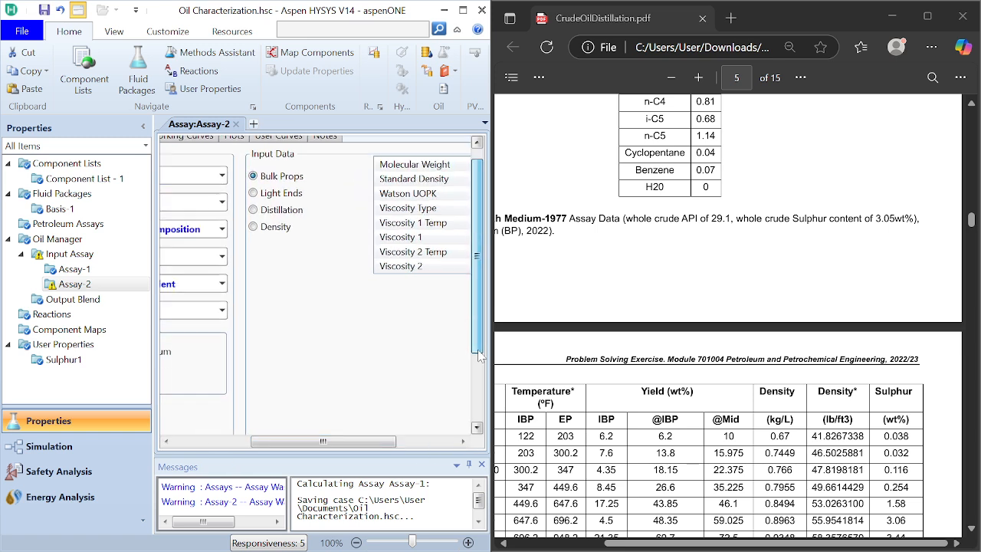
{"action": "left_click", "coordinate": [82, 346]}
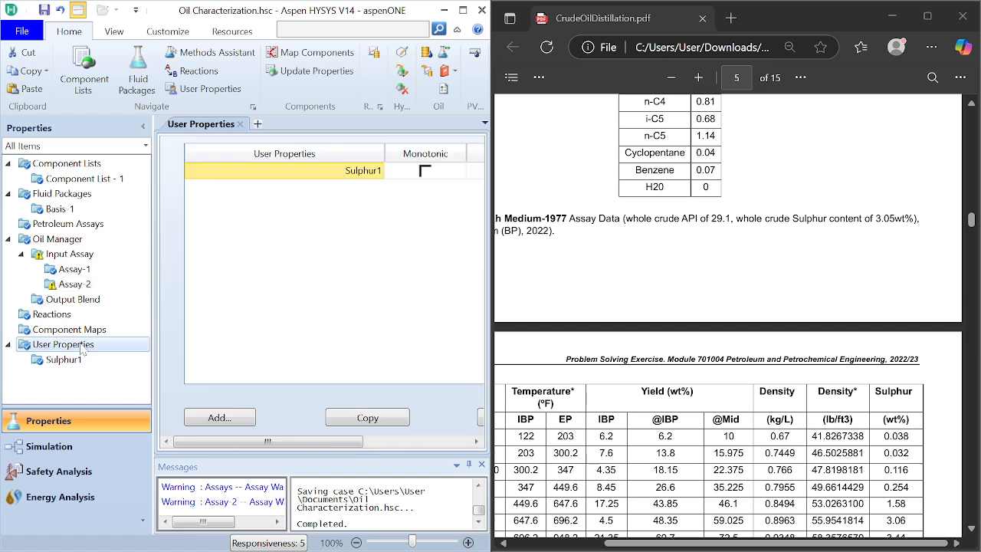
{"action": "left_click", "coordinate": [238, 431]}
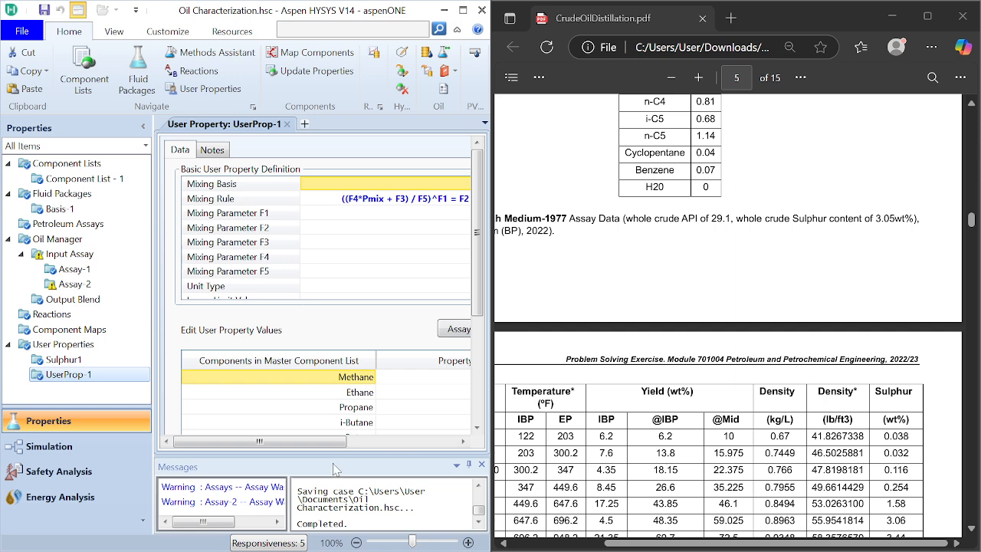
Step: Set the new user property's lower limit value to 0 and its upper limit value to 100
{"action": "left_click_drag", "start_coordinate": [332, 443], "coordinate": [442, 443]}
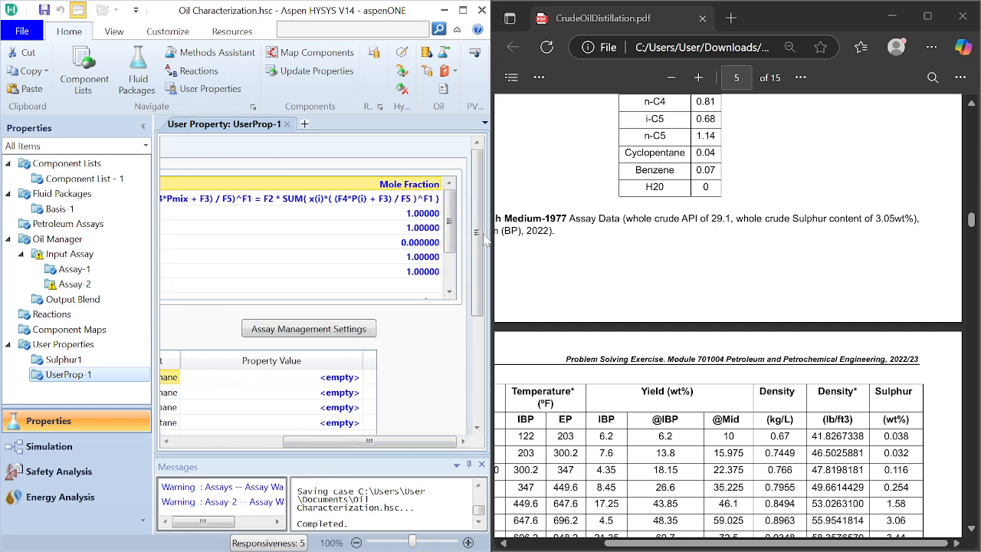
{"action": "left_click_drag", "start_coordinate": [451, 240], "coordinate": [450, 265]}
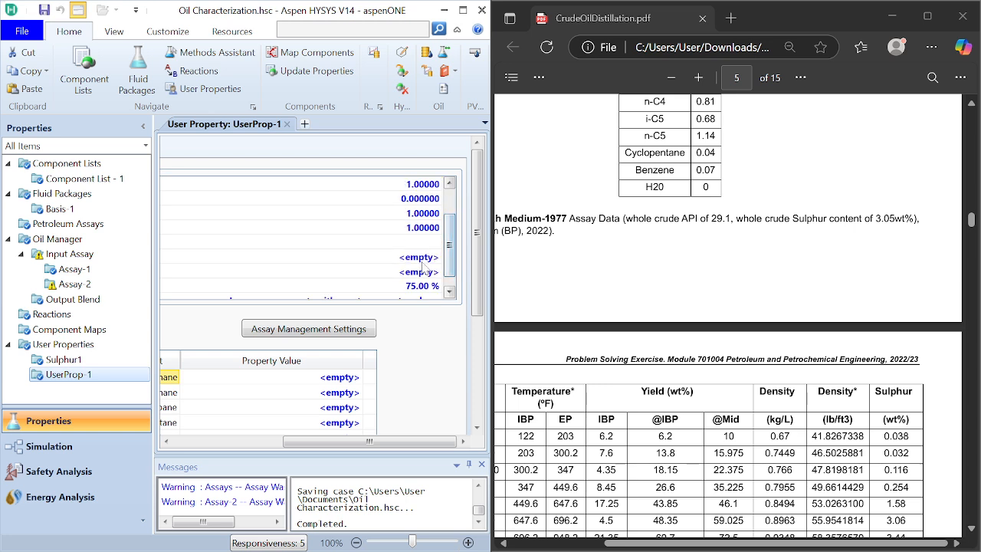
{"action": "left_click", "coordinate": [422, 265]}
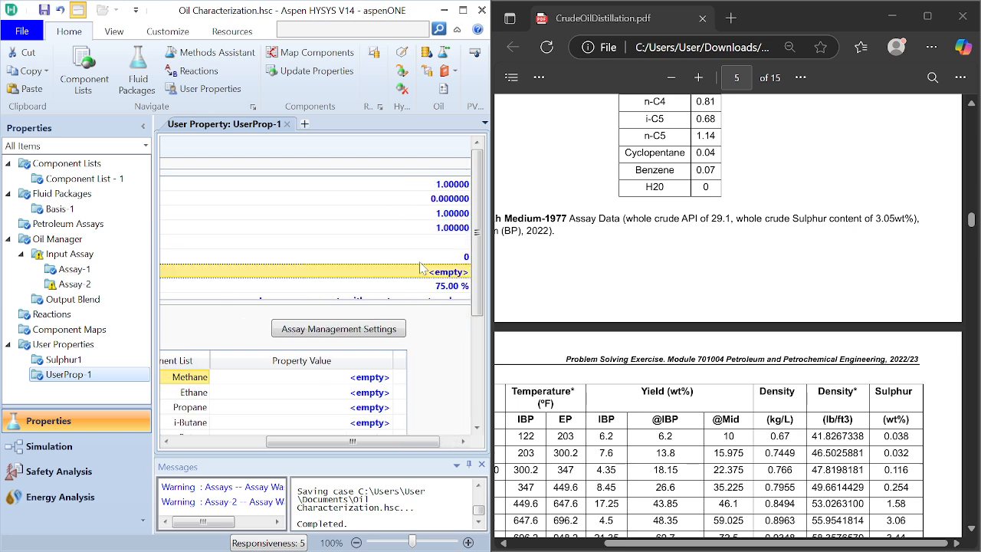
{"action": "type", "text": "0"}
{"action": "key", "text": "Return"}
{"action": "type", "text": "100"}
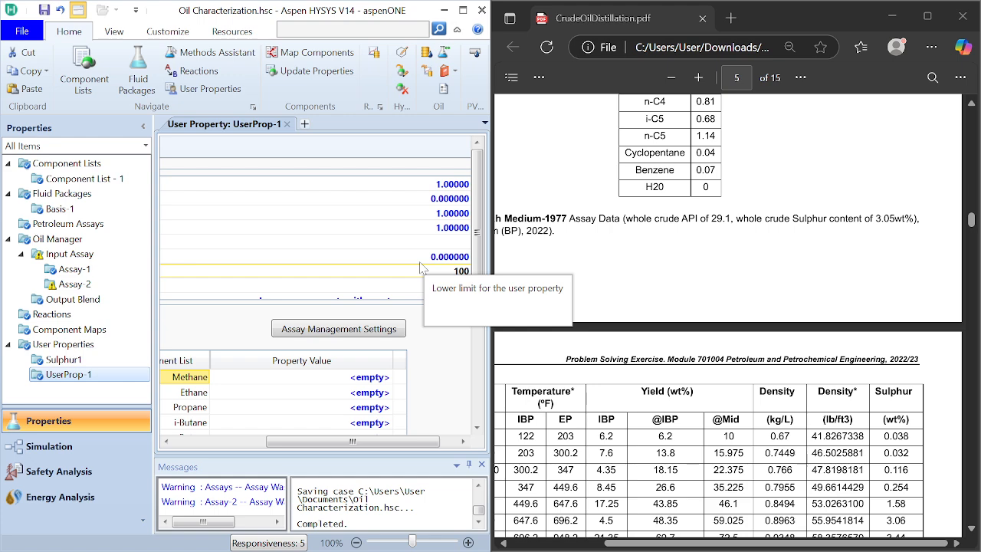
{"action": "key", "text": "Return"}
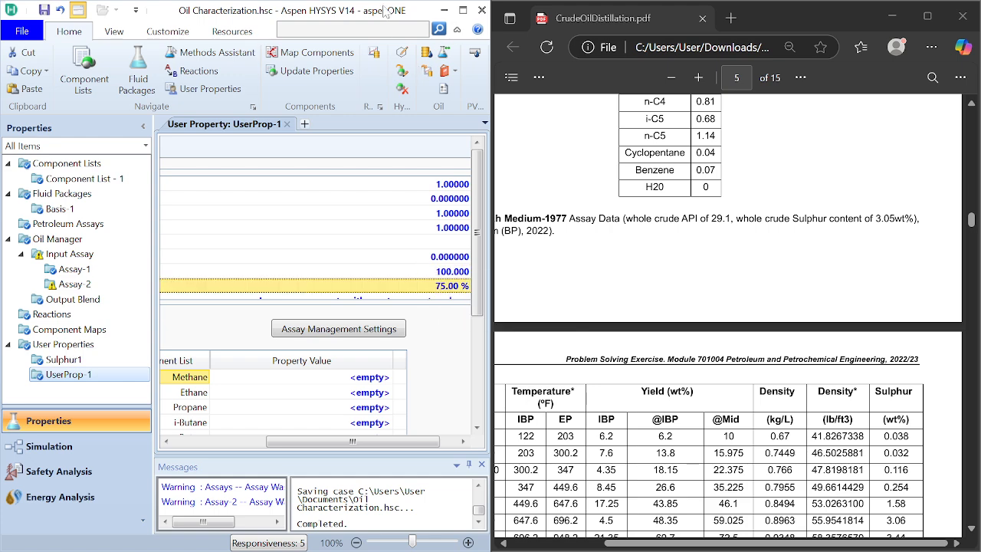
Step: Maximize the simulation window and return to the list of all user properties
{"action": "mouse_move", "coordinate": [385, 13]}
{"action": "left_mouse_down"}
{"action": "mouse_move", "coordinate": [383, 54]}
{"action": "mouse_move", "coordinate": [398, 3]}
{"action": "left_mouse_up"}
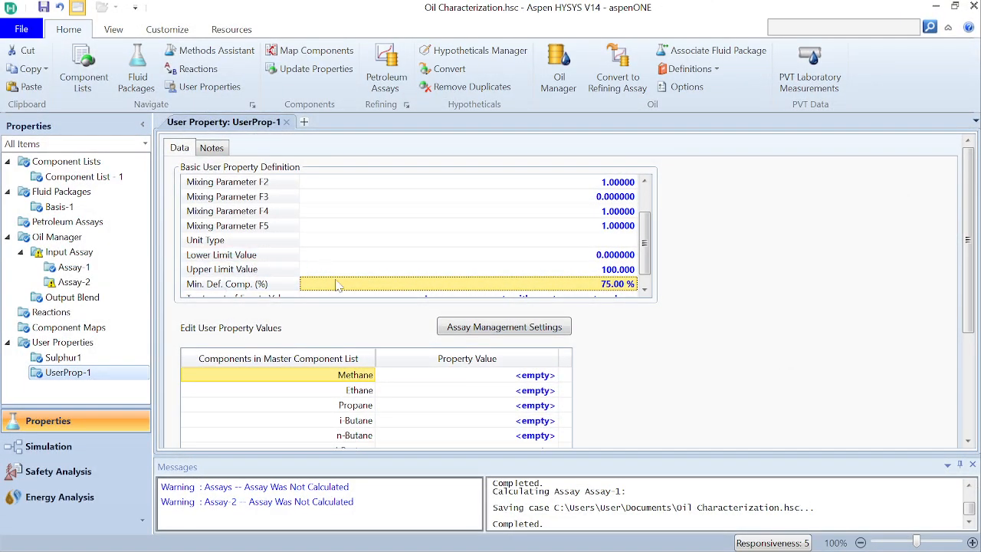
{"action": "left_click", "coordinate": [77, 342]}
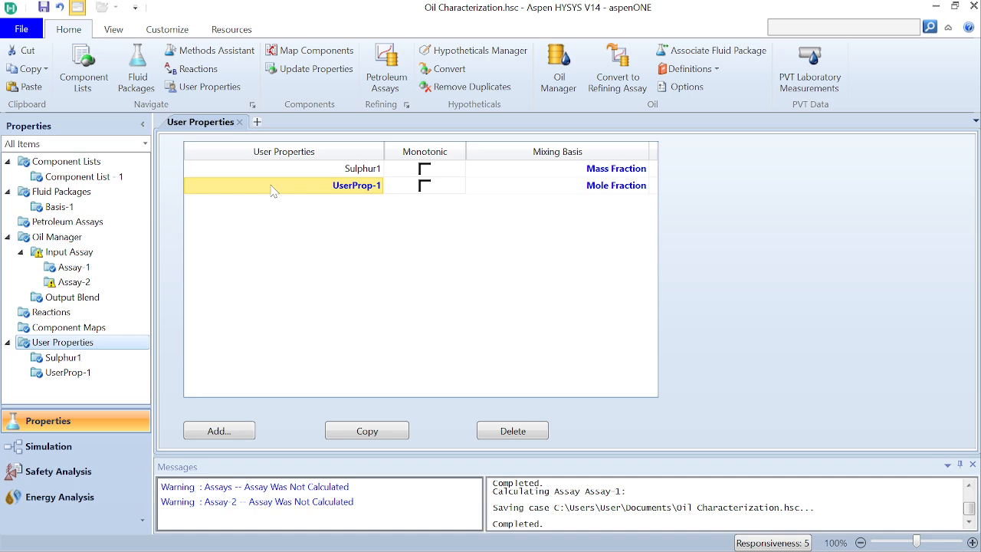
{"action": "double_click", "coordinate": [341, 190]}
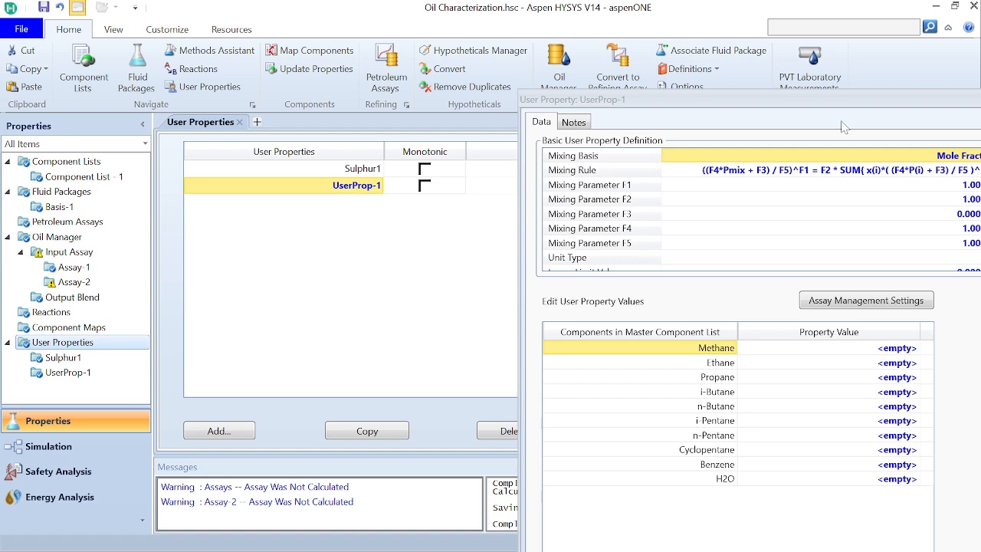
{"action": "left_click", "coordinate": [980, 99]}
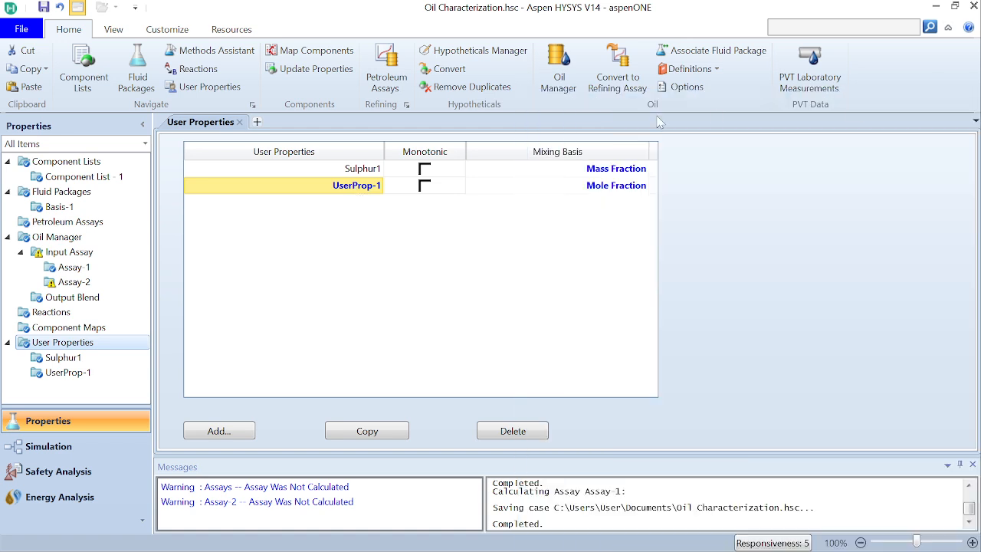
{"action": "double_click", "coordinate": [359, 186]}
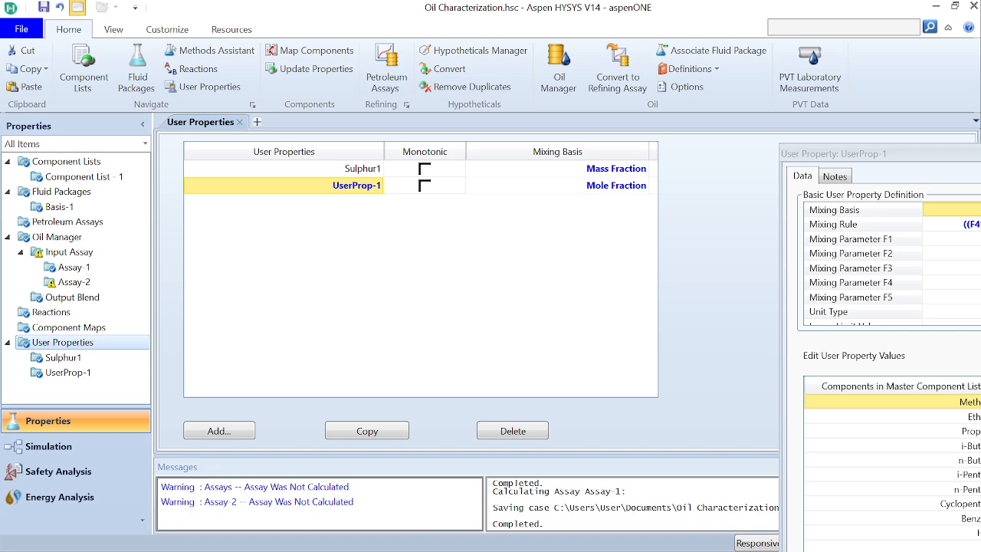
{"action": "left_click", "coordinate": [980, 153]}
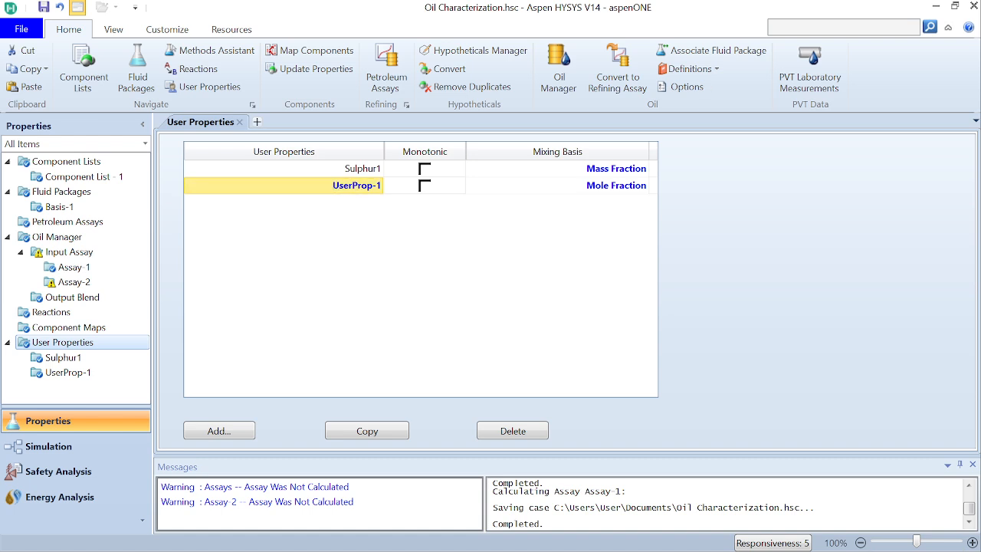
Step: Rename the user property UserProp-1 as Sulphur2
{"action": "double_click", "coordinate": [360, 185]}
{"action": "left_click", "coordinate": [292, 185]}
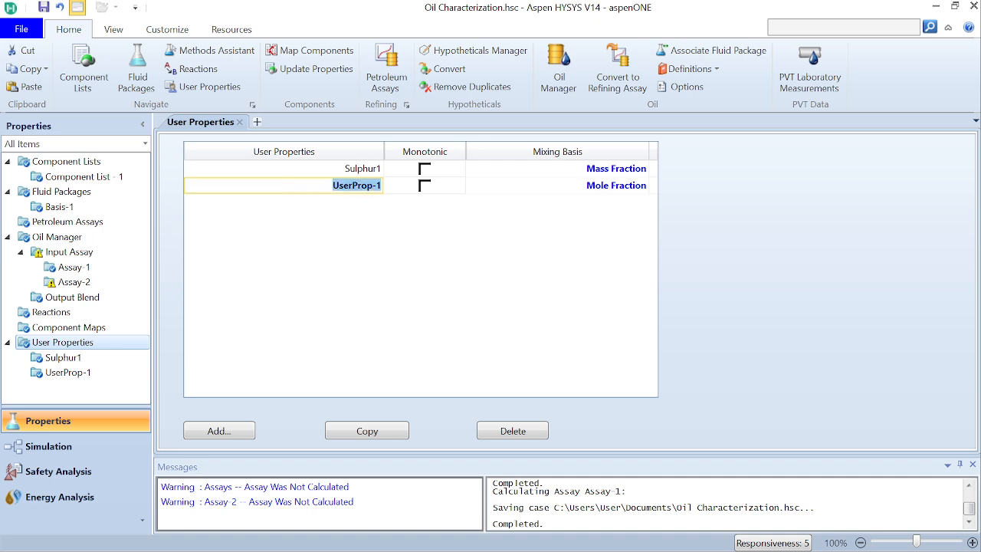
{"action": "left_click", "coordinate": [380, 185]}
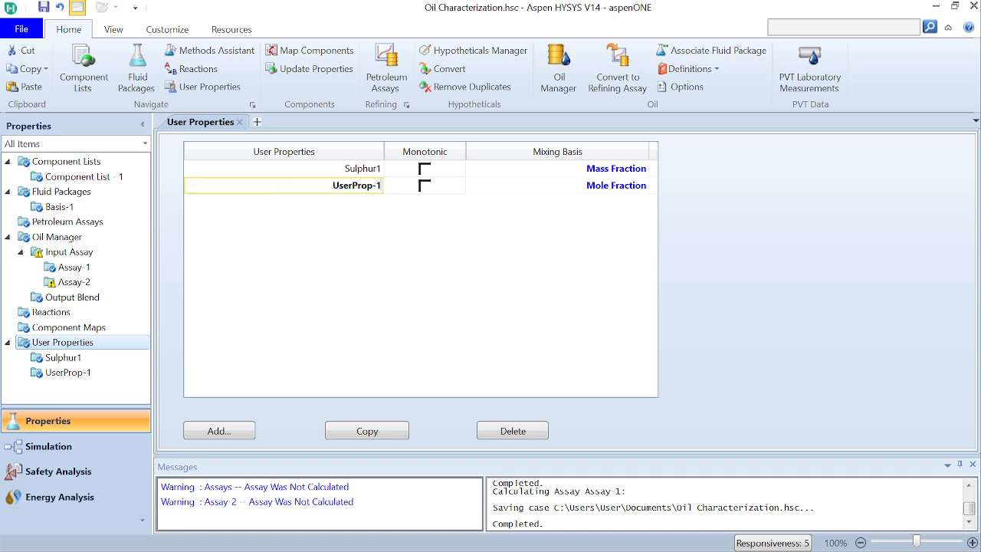
{"action": "key", "text": "BackSpace"}
{"action": "key", "text": "BackSpace"}
{"action": "key", "text": "BackSpace"}
{"action": "key", "text": "BackSpace"}
{"action": "key", "text": "BackSpace"}
{"action": "key", "text": "BackSpace"}
{"action": "key", "text": "BackSpace"}
{"action": "key", "text": "BackSpace"}
{"action": "key", "text": "BackSpace"}
{"action": "key", "text": "BackSpace"}
{"action": "type", "text": "Sulphur2"}
Step: Set the mixing basis of the Sulphur2 user property to Mass Fraction
{"action": "left_click", "coordinate": [644, 187]}
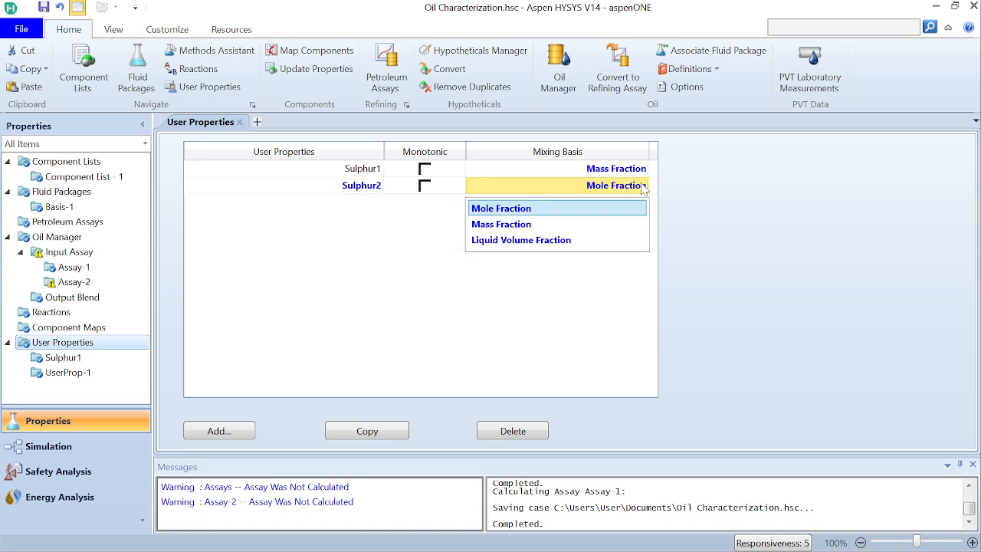
{"action": "left_click", "coordinate": [589, 211]}
{"action": "left_click", "coordinate": [646, 187]}
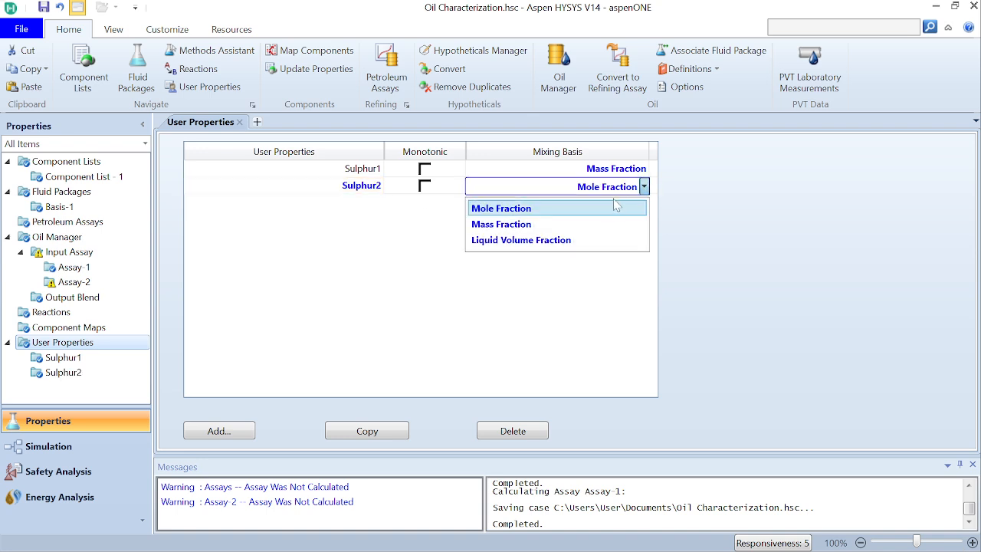
{"action": "left_click", "coordinate": [576, 225]}
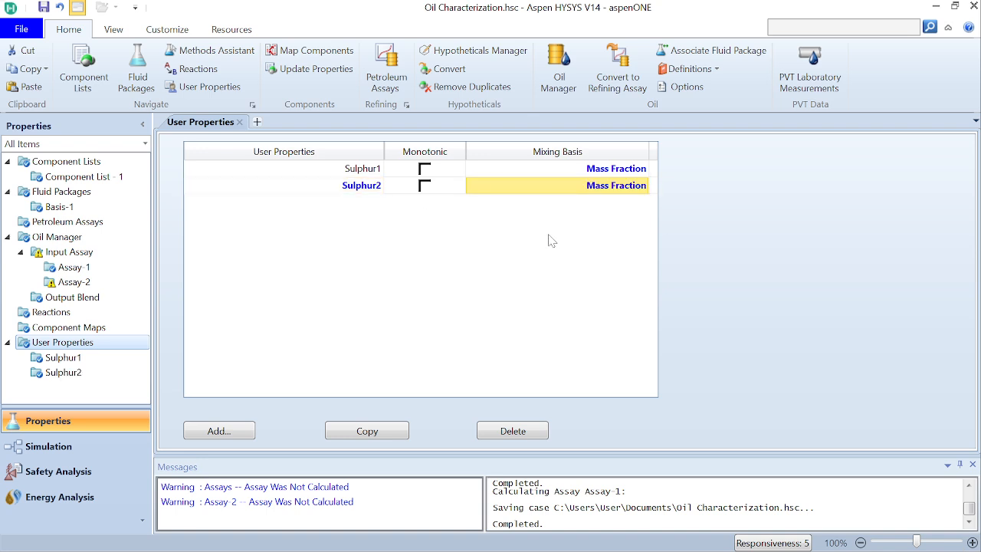
Step: Open the Sulphur2 property definition, review its mixing parameters and limit values, and close it
{"action": "left_click", "coordinate": [360, 186]}
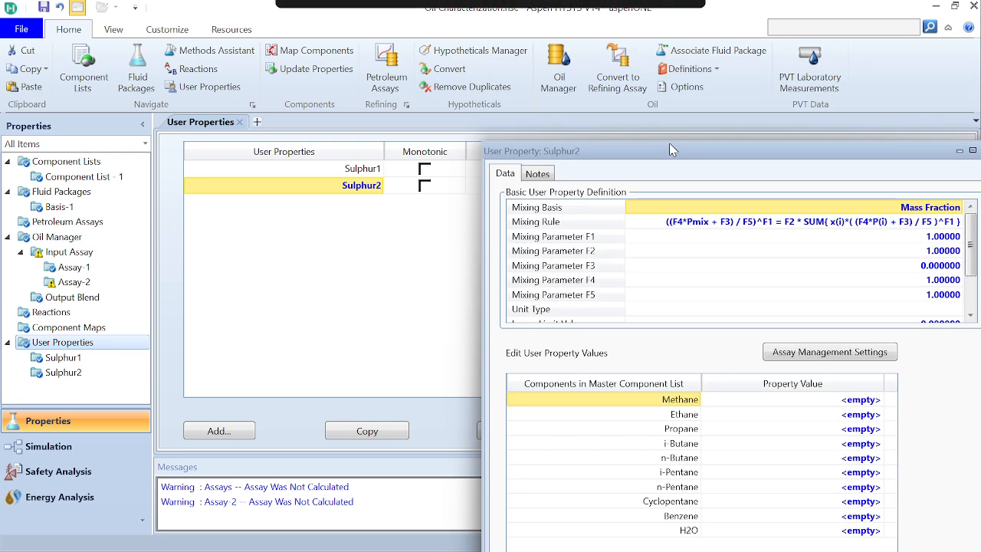
{"action": "left_click_drag", "start_coordinate": [766, 74], "coordinate": [448, 27]}
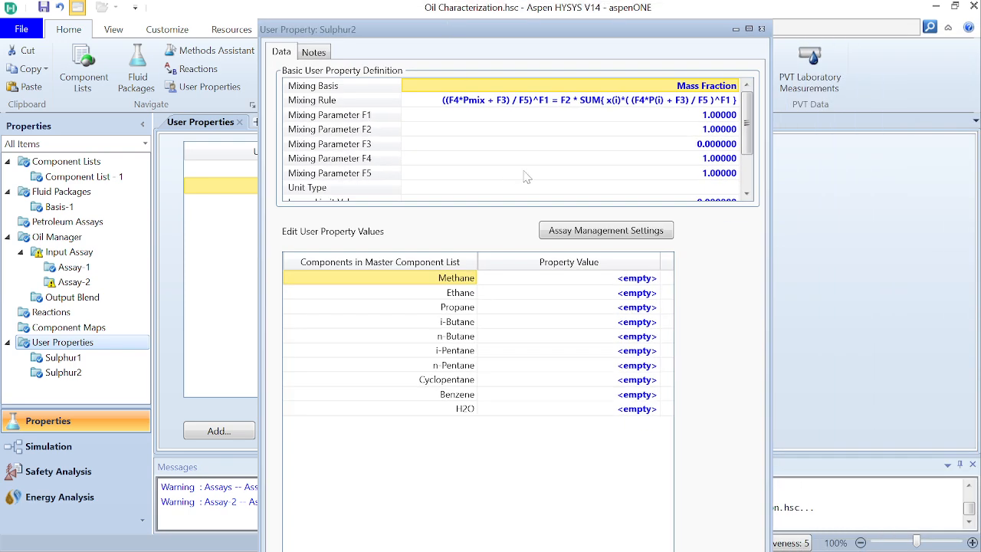
{"action": "scroll", "coordinate": [525, 176], "scroll_direction": "down", "scroll_amount": 2}
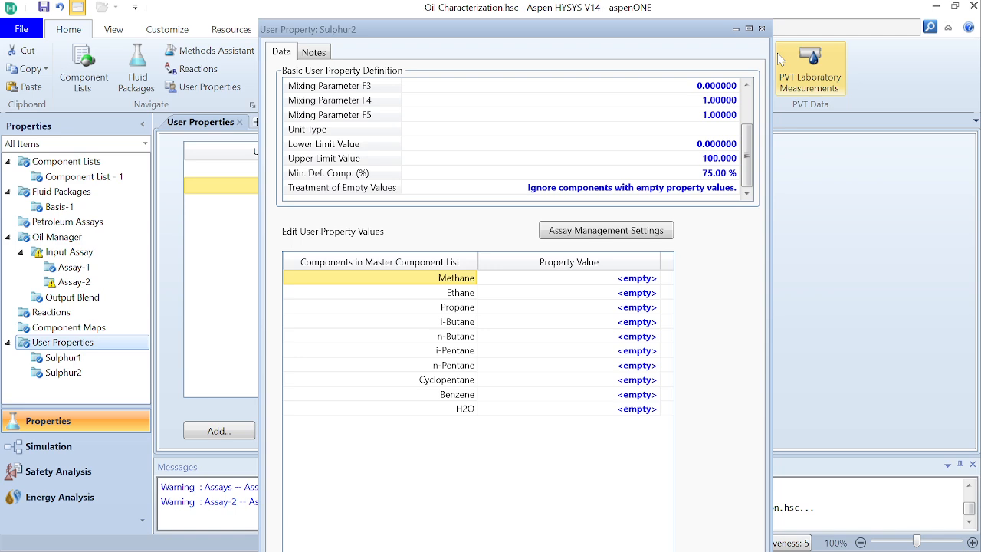
{"action": "left_click", "coordinate": [761, 29]}
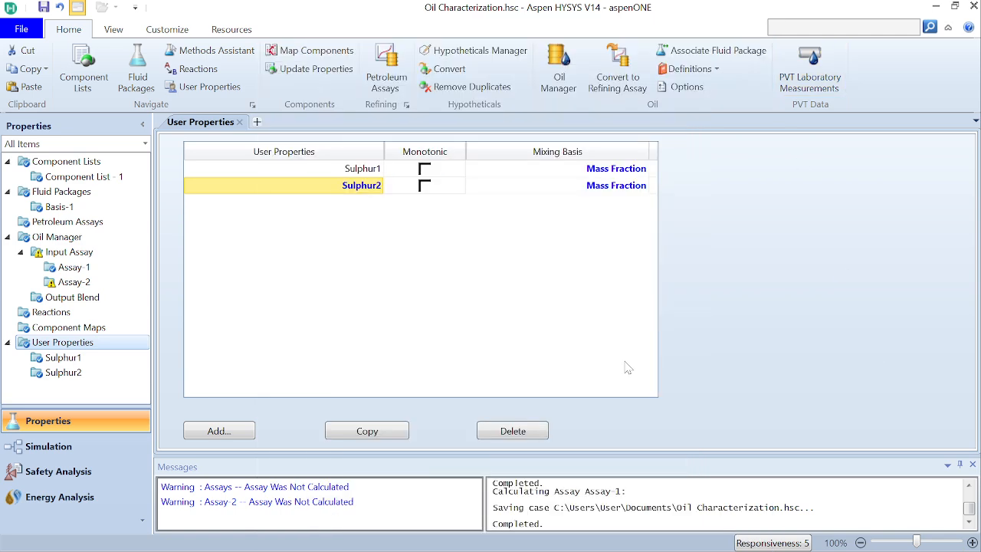
Step: In the user curves of Assay-2, add Sulphur2 to the selected user properties
{"action": "left_click", "coordinate": [99, 282]}
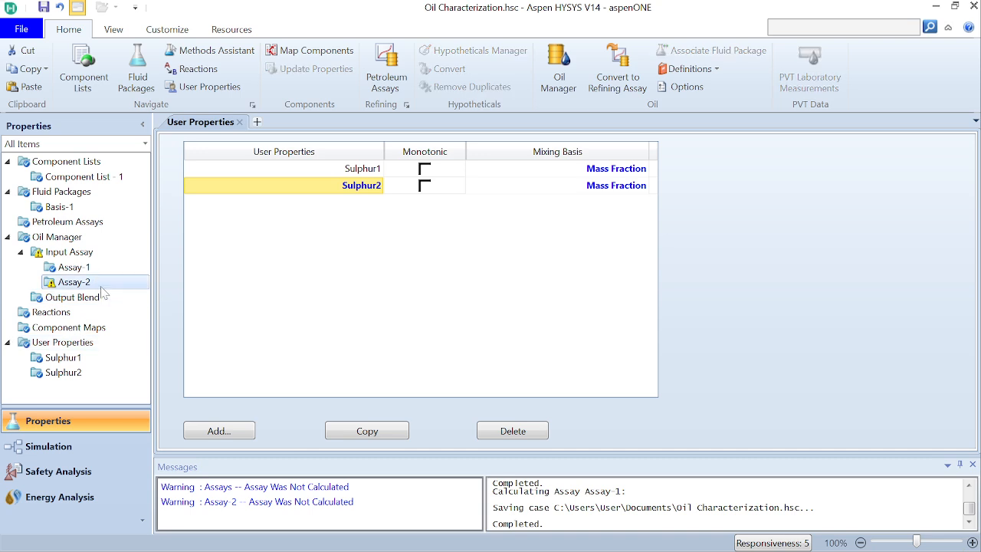
{"action": "left_click", "coordinate": [442, 148]}
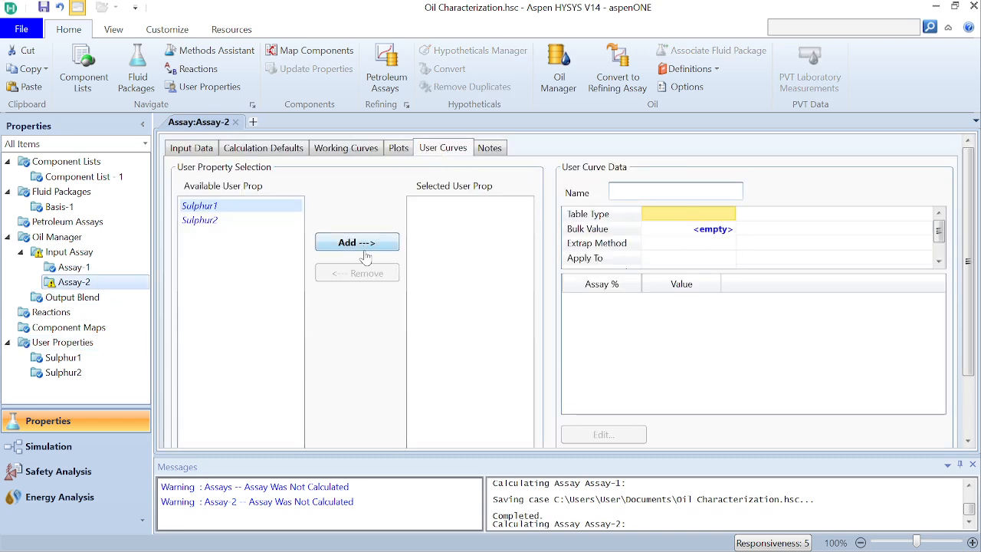
{"action": "left_click", "coordinate": [207, 222]}
{"action": "left_click", "coordinate": [328, 244]}
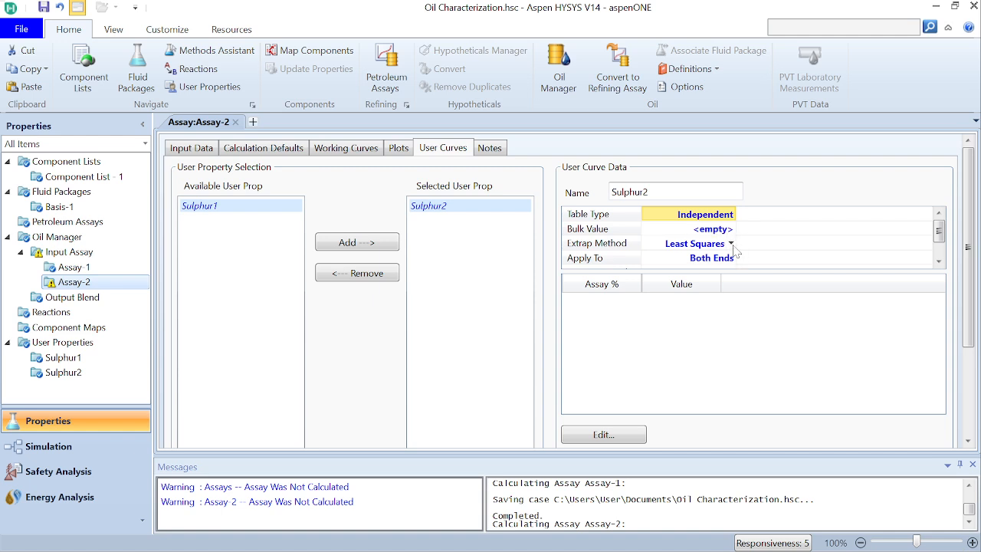
Step: Look up the whole crude sulphur content in the PDF and enter 3.05 as the Sulphur2 curve's bulk value
{"action": "left_click", "coordinate": [726, 229]}
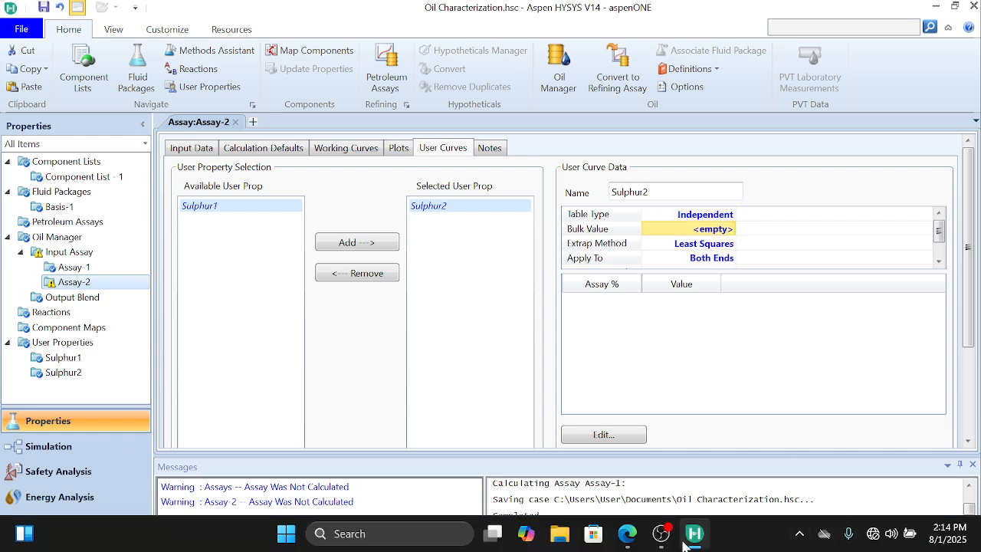
{"action": "left_click", "coordinate": [627, 534]}
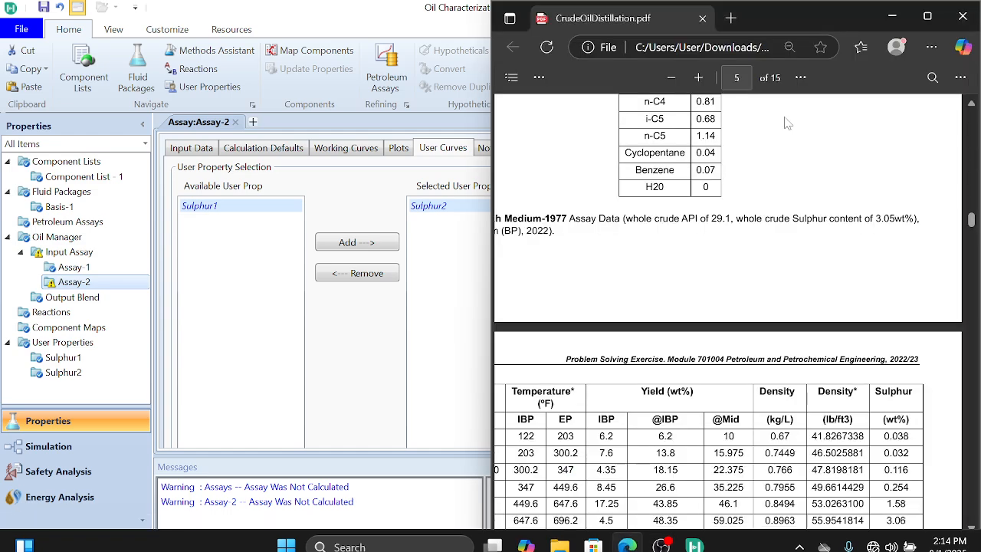
{"action": "scroll", "coordinate": [801, 289], "scroll_direction": "up", "scroll_amount": 1}
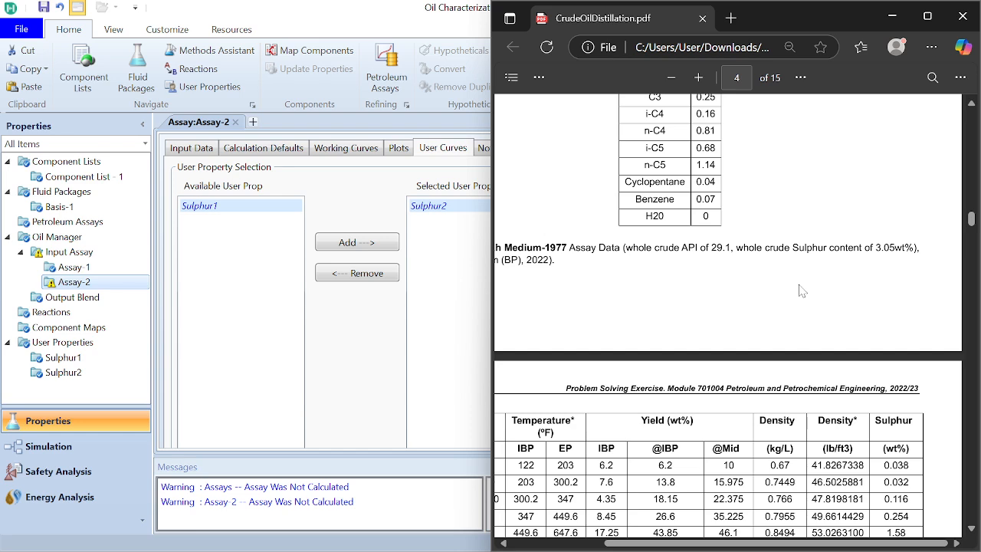
{"action": "left_click", "coordinate": [892, 16]}
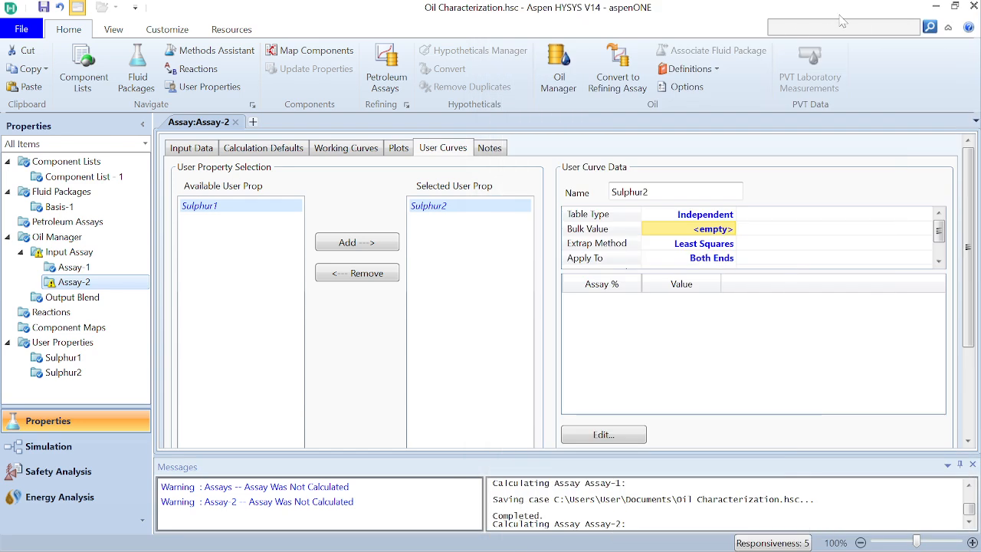
{"action": "left_click", "coordinate": [716, 230]}
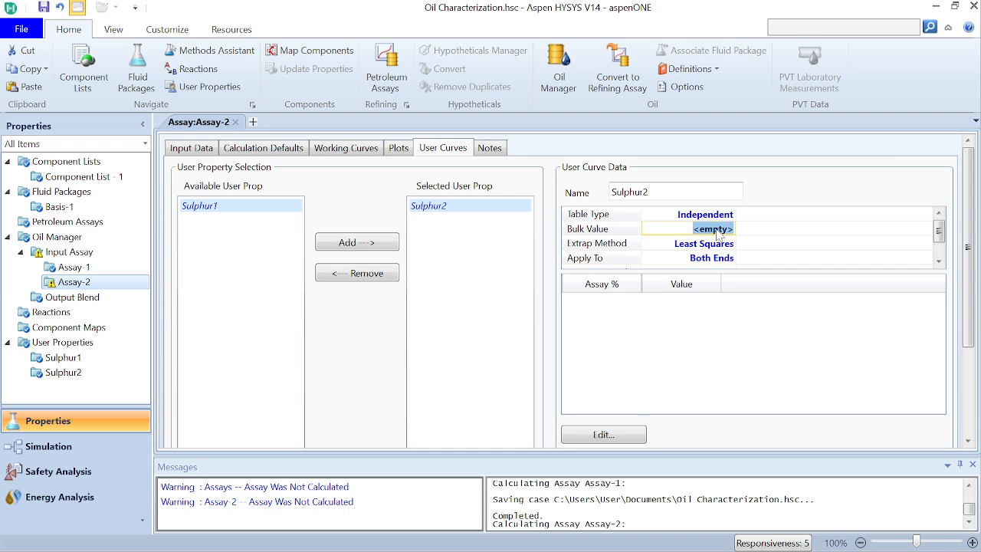
{"action": "type", "text": "3.05"}
{"action": "key", "text": "Return"}
Step: Set the table type of the Sulphur2 user curve to Dependent
{"action": "left_click", "coordinate": [721, 215]}
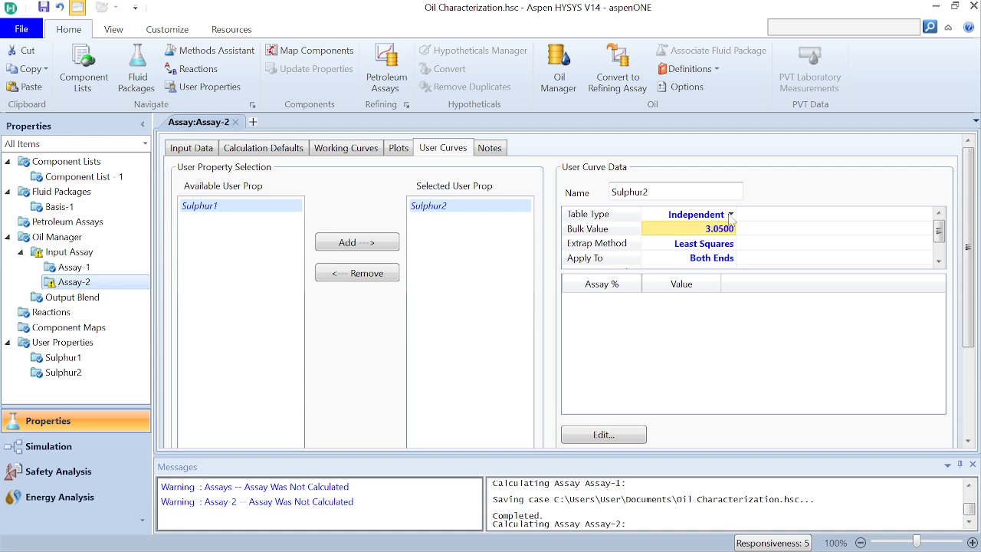
{"action": "left_click", "coordinate": [731, 215]}
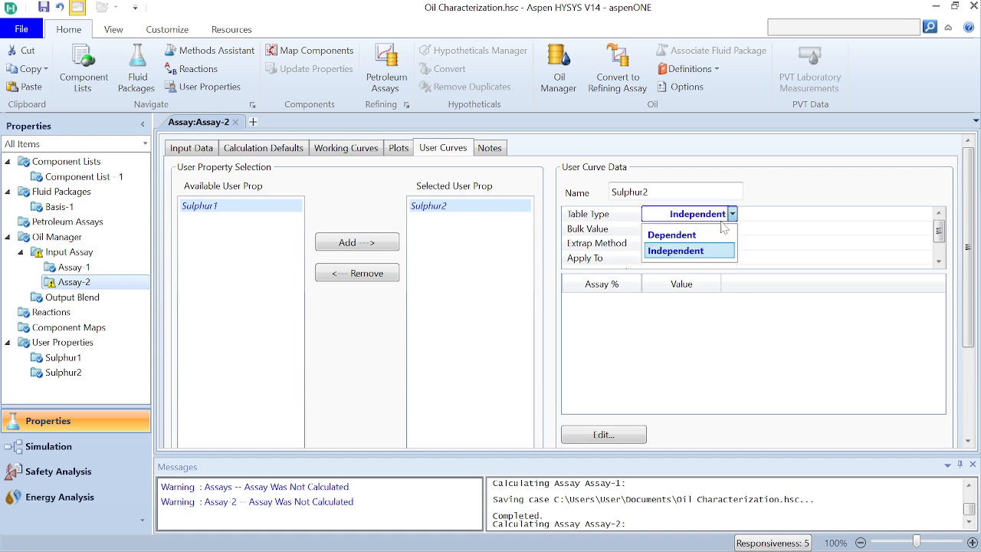
{"action": "left_click", "coordinate": [673, 234]}
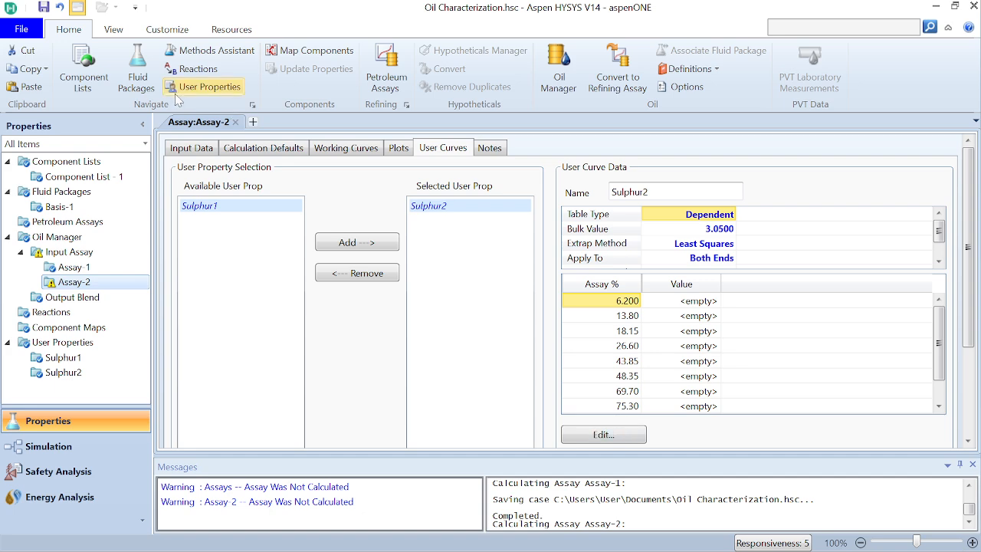
Step: Copy all assay percent values, 10.00 to 99.40, from the density curve in the input data of Assay-2
{"action": "left_click", "coordinate": [201, 153]}
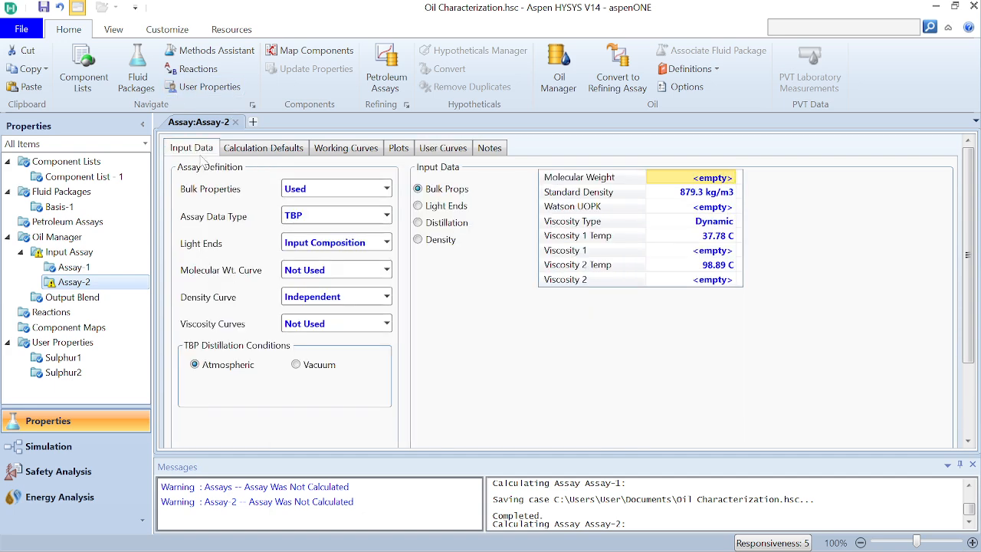
{"action": "left_click", "coordinate": [418, 240]}
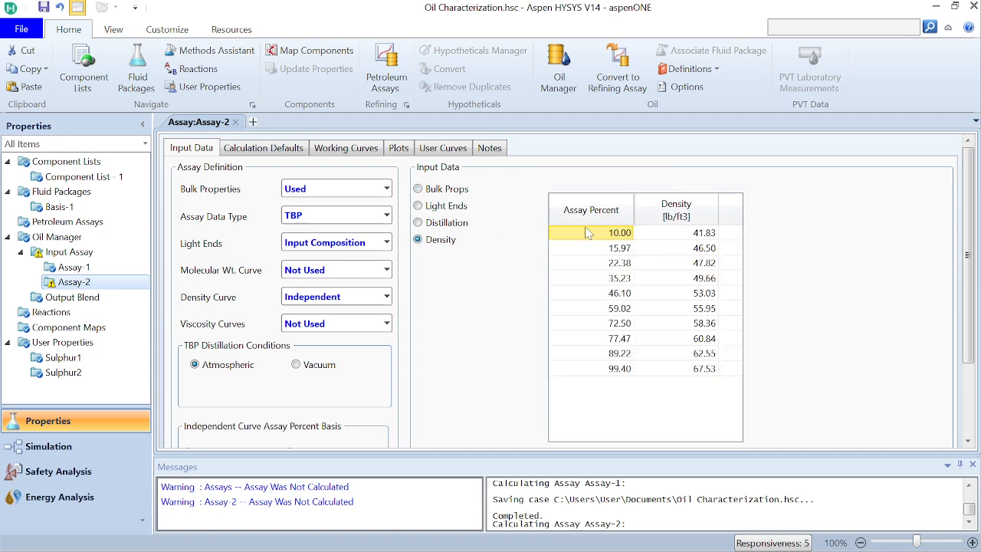
{"action": "key", "text": "shift+Down"}
{"action": "key", "text": "shift+Down"}
{"action": "key", "text": "shift+Down"}
{"action": "key", "text": "shift+Down"}
{"action": "key", "text": "shift+Down"}
{"action": "key", "text": "shift+Down"}
{"action": "key", "text": "shift+Down"}
{"action": "key", "text": "shift+Down"}
{"action": "key", "text": "shift+Down"}
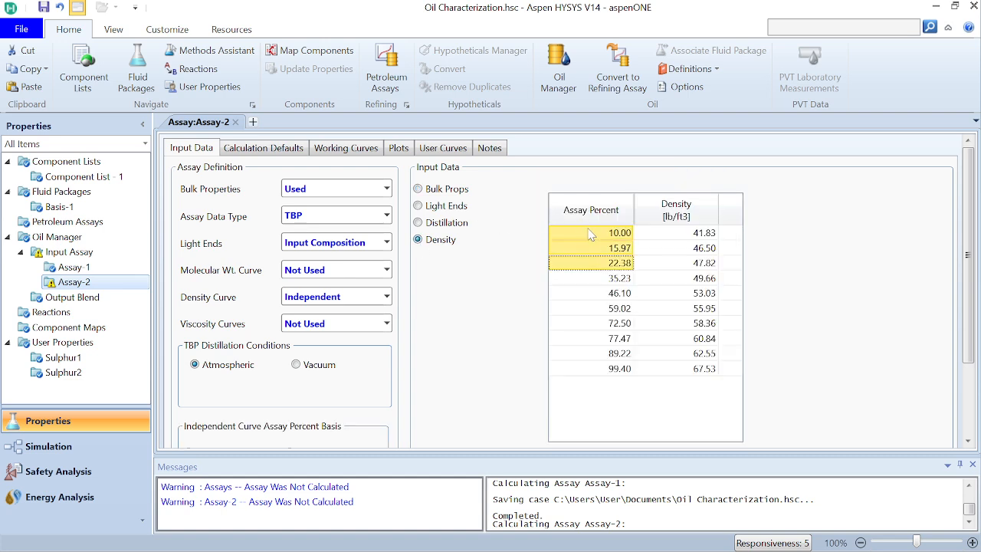
{"action": "right_click", "coordinate": [613, 231]}
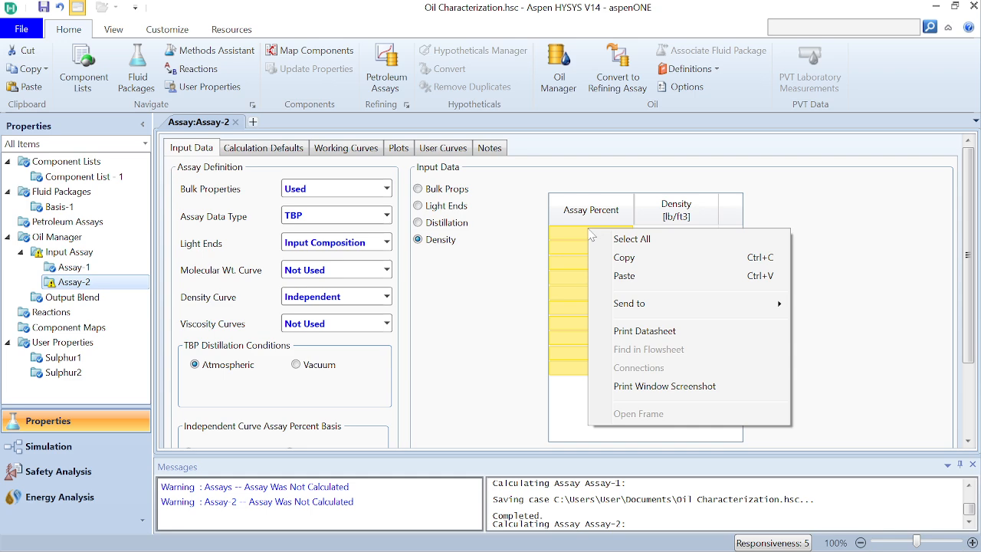
{"action": "left_click", "coordinate": [627, 261]}
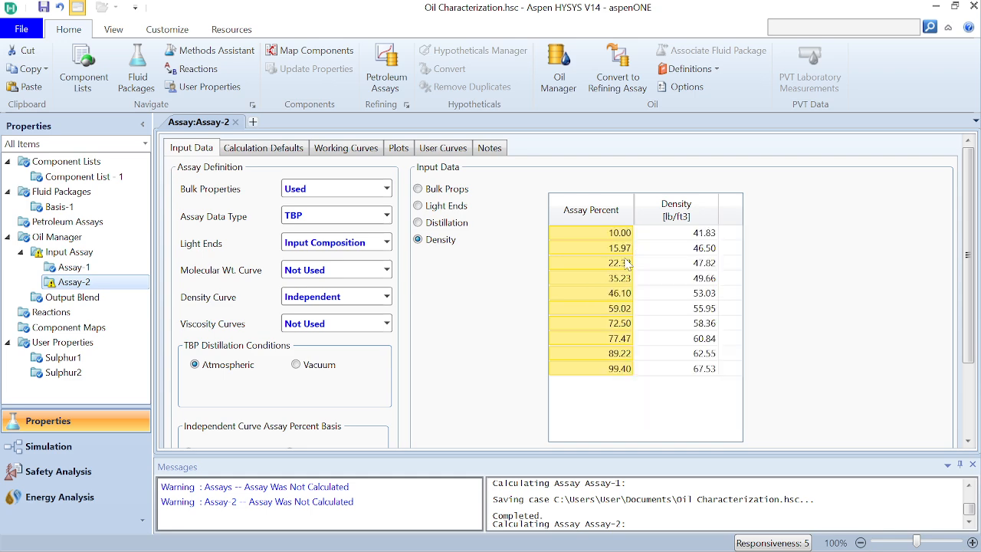
Step: Return to the user curves of Assay-2 and set the Sulphur2 table type to Independent
{"action": "left_click", "coordinate": [450, 149]}
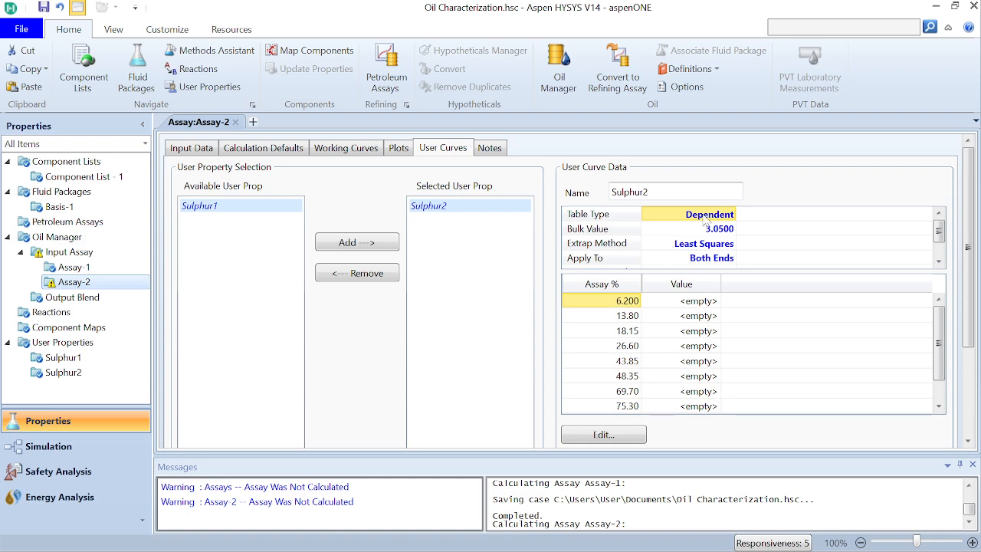
{"action": "left_click", "coordinate": [732, 216]}
{"action": "left_click", "coordinate": [732, 215]}
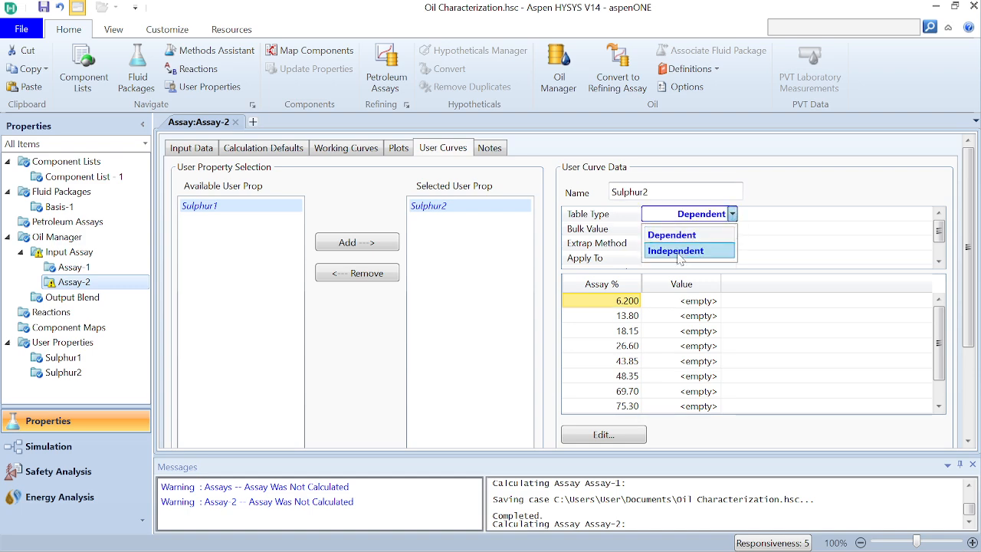
{"action": "left_click", "coordinate": [682, 248]}
Step: Open the Sulphur2 assay input table, replace its ten assay percentages with the copied density-curve values, and close the table
{"action": "left_click", "coordinate": [642, 438]}
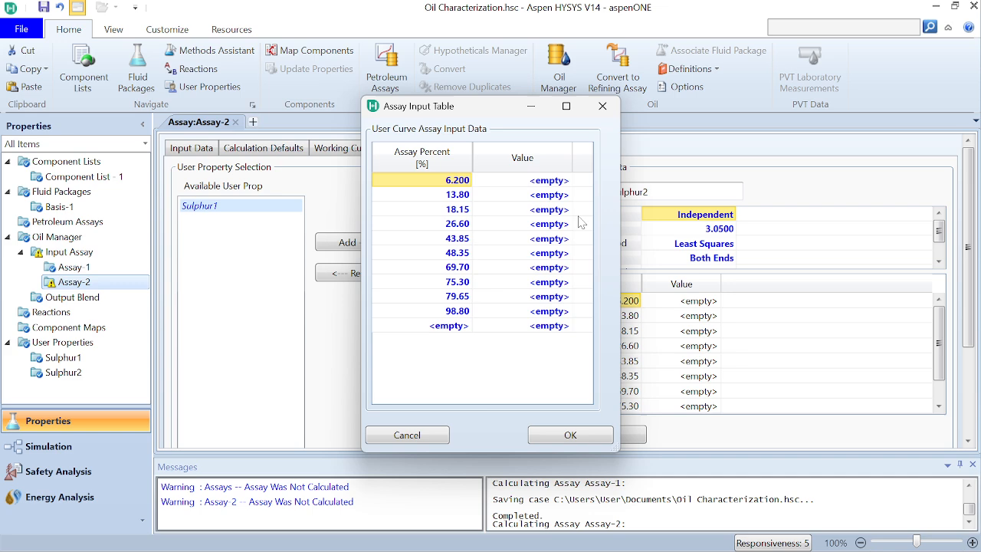
{"action": "left_click", "coordinate": [454, 185]}
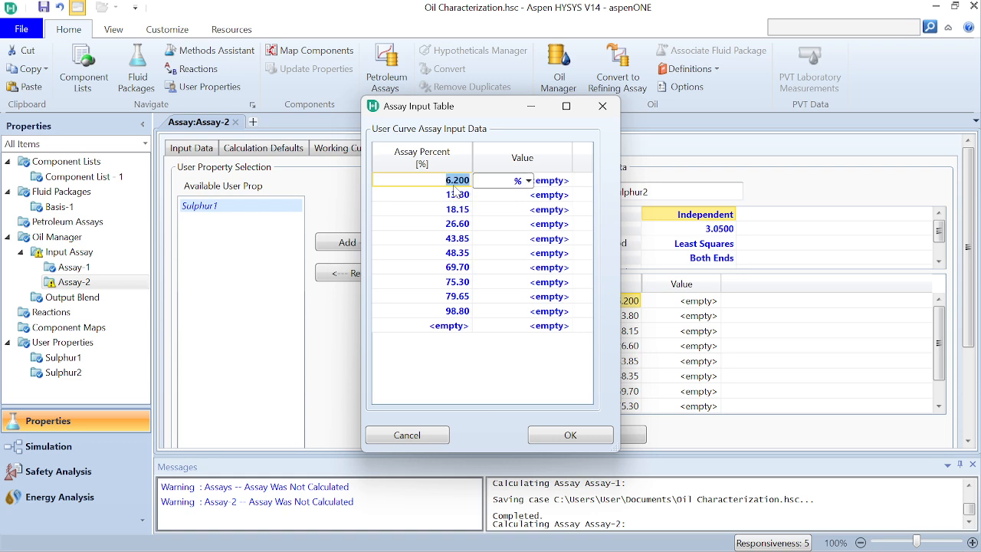
{"action": "key", "text": "shift+Down"}
{"action": "key", "text": "shift+Down"}
{"action": "key", "text": "shift+Down"}
{"action": "key", "text": "shift+Down"}
{"action": "key", "text": "shift+Down"}
{"action": "key", "text": "shift+Down"}
{"action": "key", "text": "shift+Down"}
{"action": "key", "text": "shift+Down"}
{"action": "key", "text": "shift+Down"}
{"action": "key", "text": "shift+Down"}
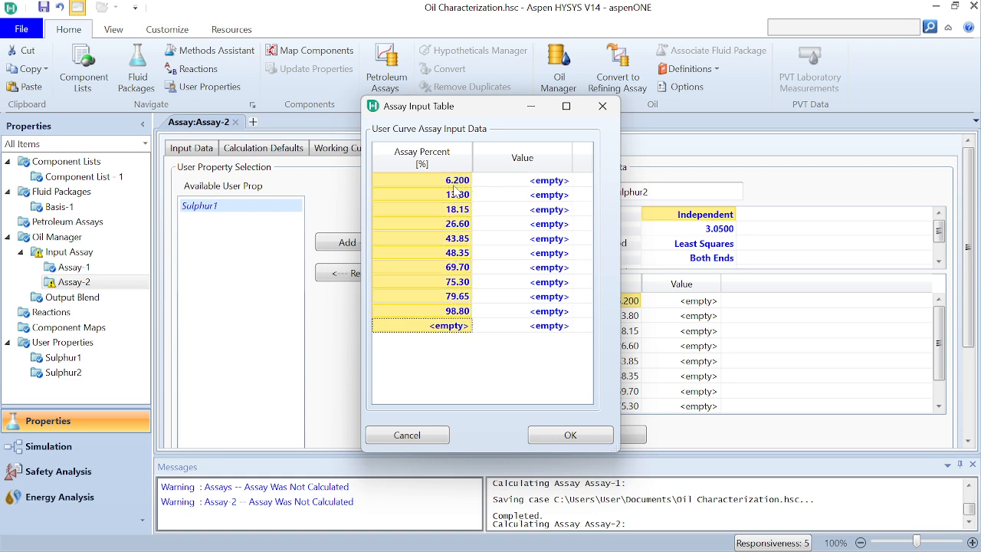
{"action": "key", "text": "shift+Up"}
{"action": "right_click", "coordinate": [455, 186]}
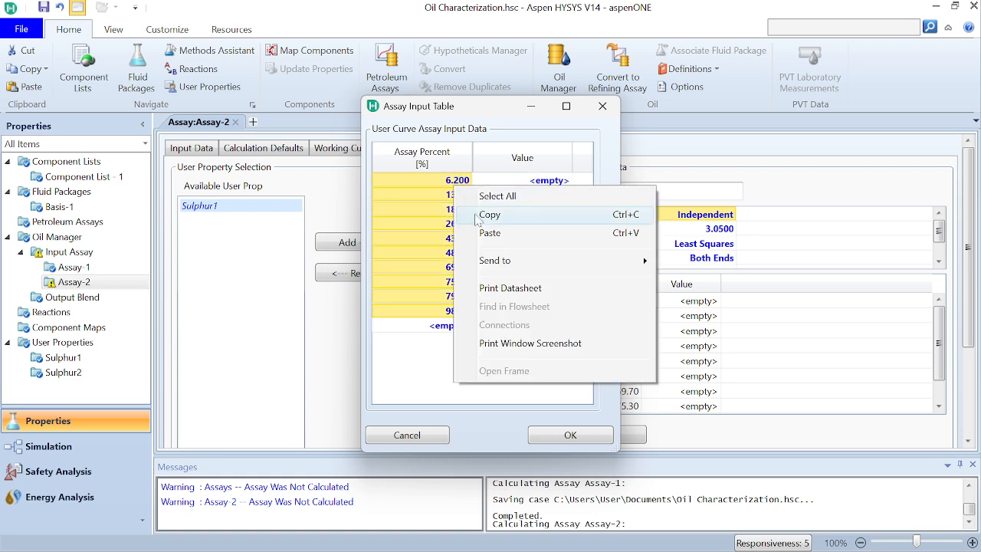
{"action": "left_click", "coordinate": [485, 238]}
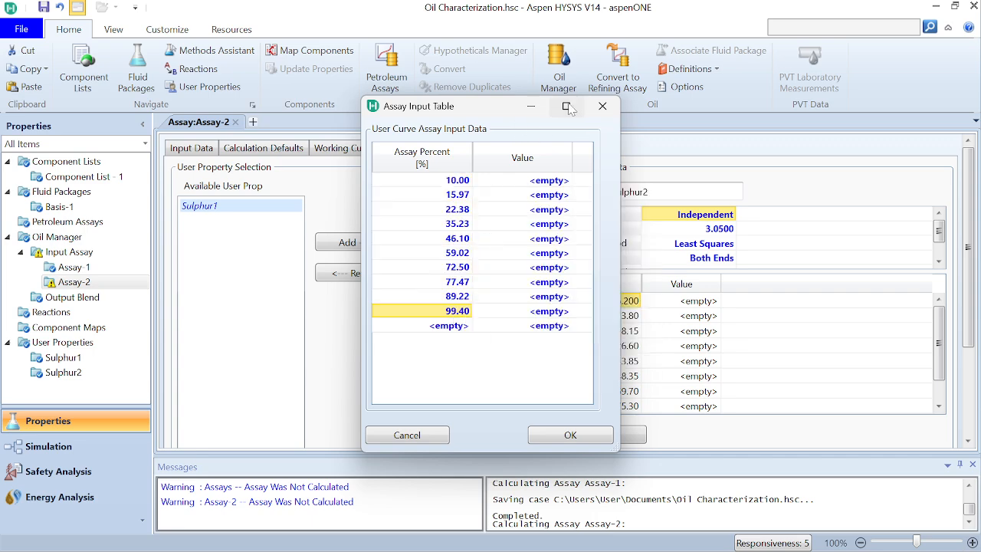
{"action": "left_click", "coordinate": [602, 106]}
Step: Place the simulation window beside the reference PDF and bring the Basrah Medium-1977 sulphur wt% column into view
{"action": "left_click_drag", "start_coordinate": [615, 17], "coordinate": [306, 65]}
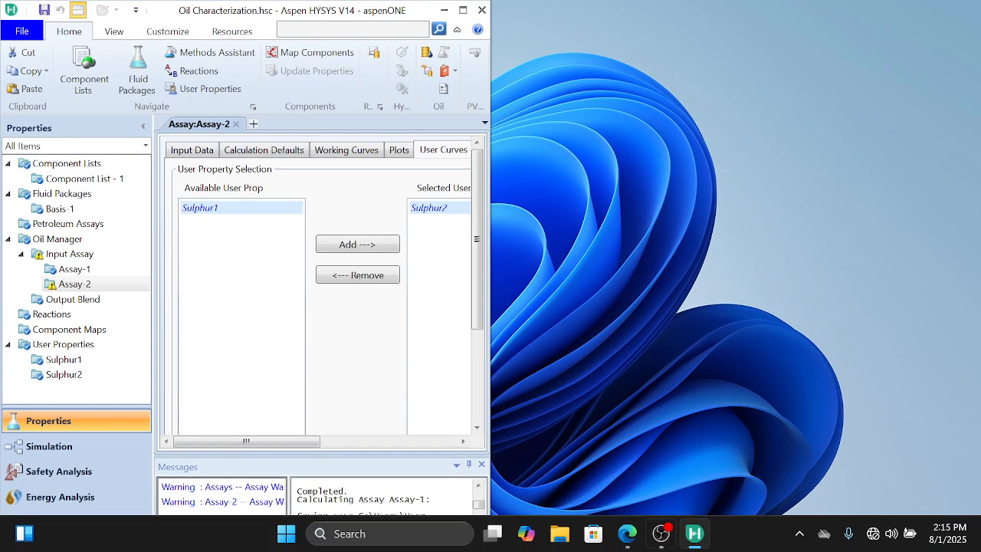
{"action": "left_click", "coordinate": [627, 534]}
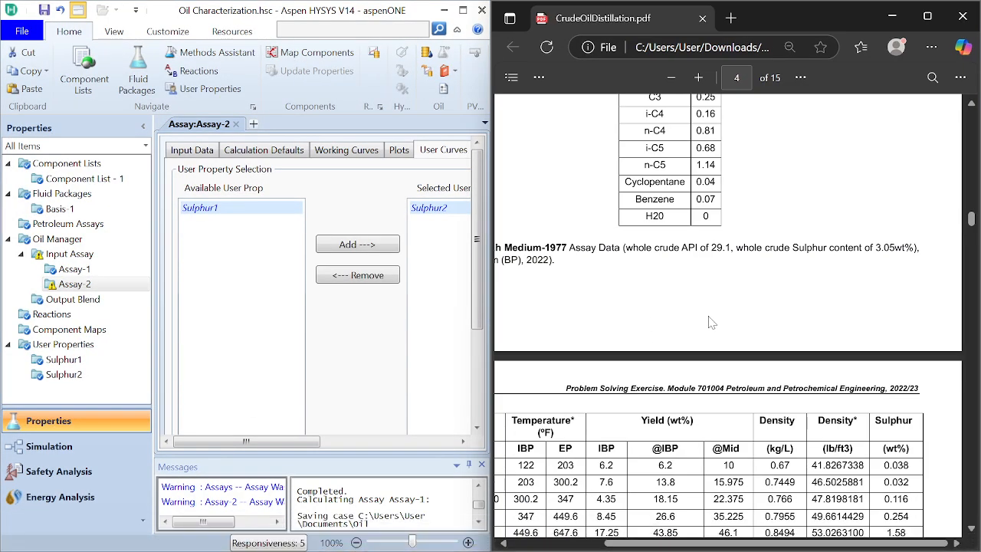
{"action": "scroll", "coordinate": [728, 314], "scroll_direction": "down", "scroll_amount": 4}
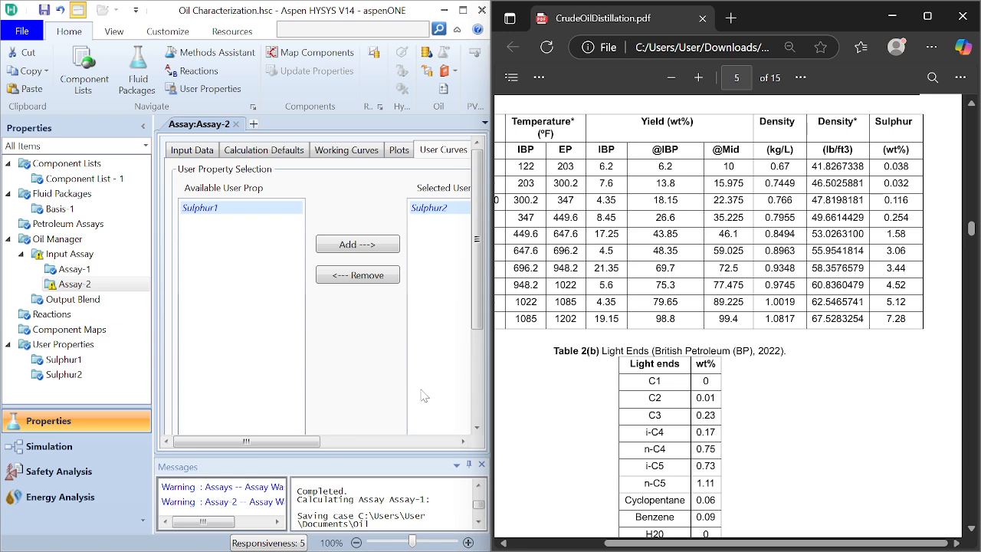
Step: Open the assay input table of the Sulphur2 user curve in Assay-2, ready at the first value
{"action": "left_click", "coordinate": [467, 443]}
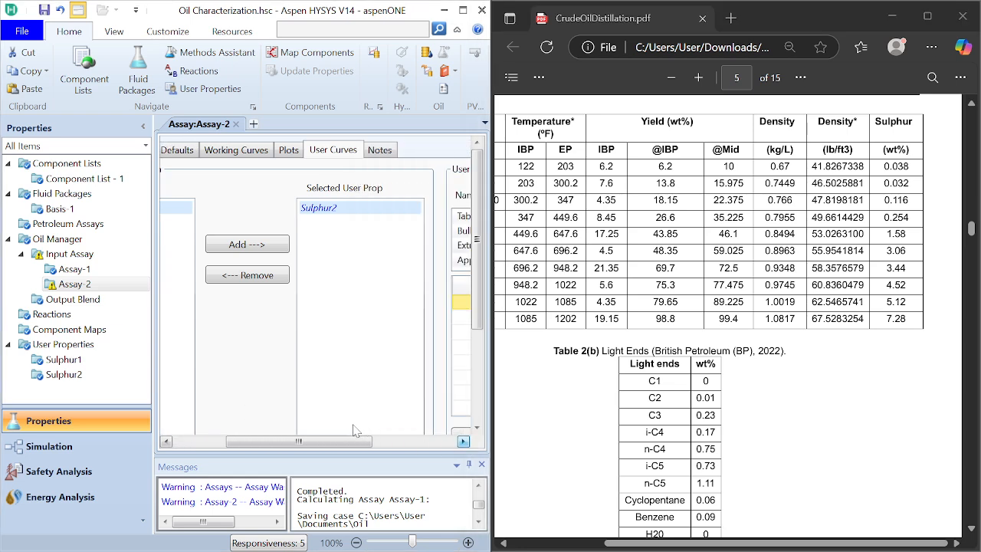
{"action": "left_click_drag", "start_coordinate": [337, 444], "coordinate": [421, 444]}
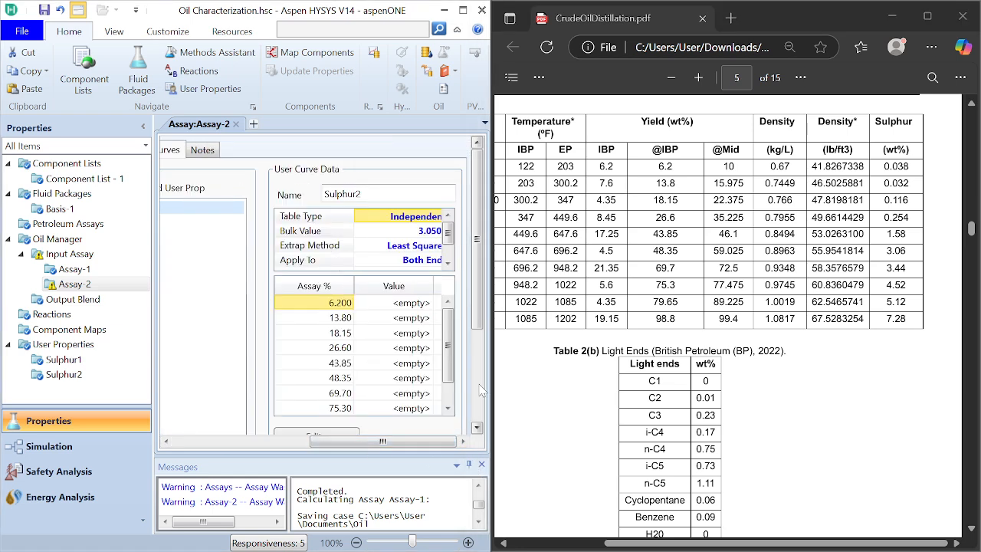
{"action": "left_click_drag", "start_coordinate": [477, 325], "coordinate": [478, 398]}
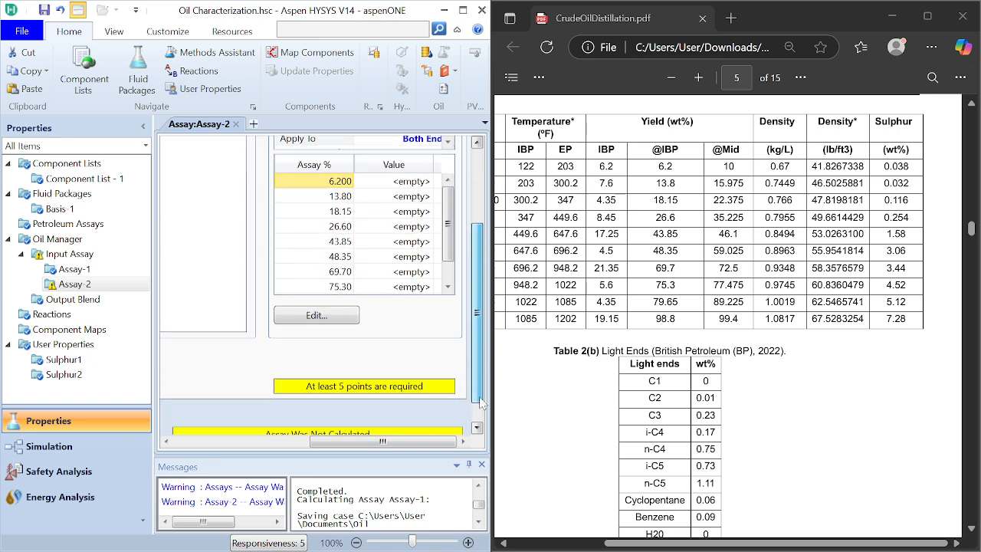
{"action": "left_click", "coordinate": [350, 322]}
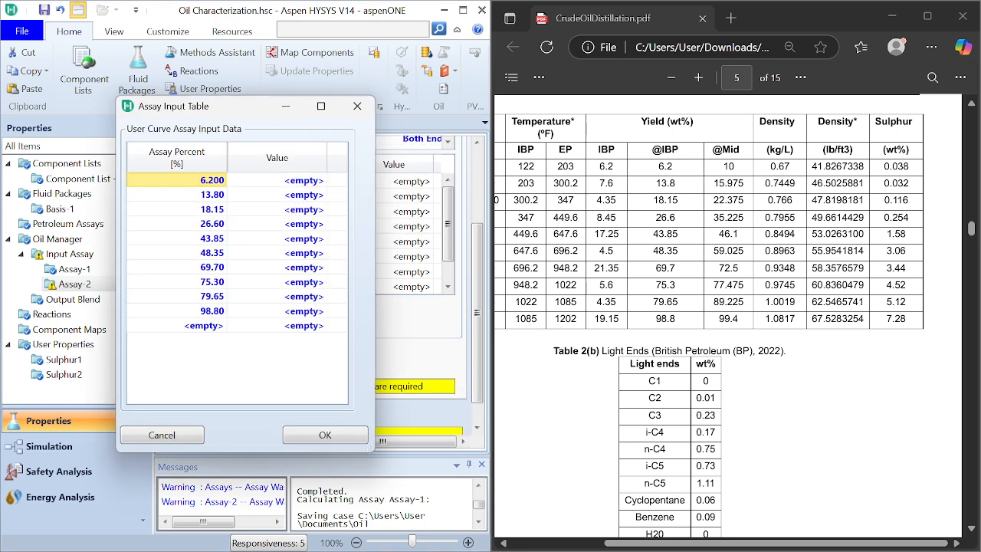
{"action": "left_click", "coordinate": [320, 193]}
{"action": "left_click", "coordinate": [311, 181]}
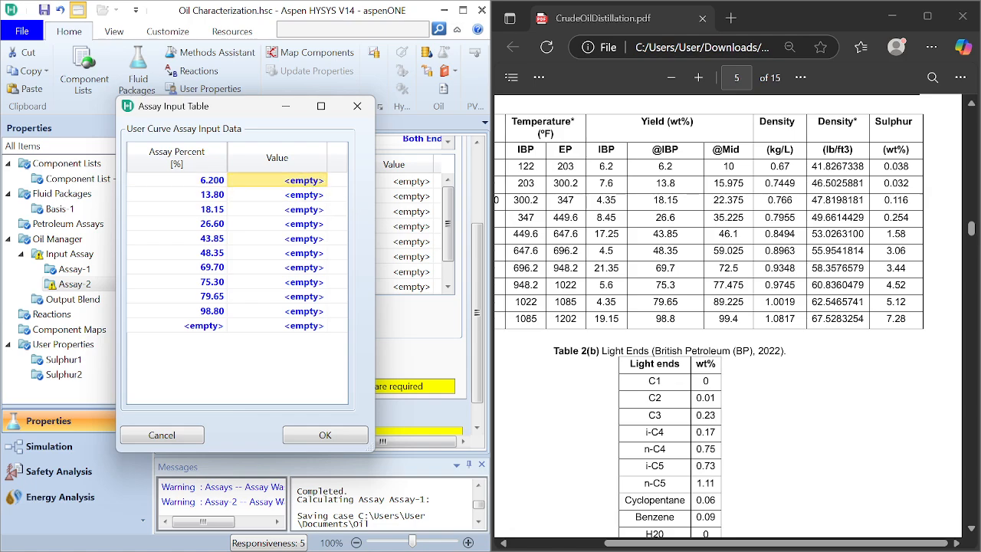
Step: Enter the Sulphur2 values from the PDF's sulphur column: 0.038 at 6.200% and 0.032 at 13.80%
{"action": "left_click", "coordinate": [884, 167]}
{"action": "scroll", "coordinate": [729, 314], "scroll_direction": "down", "scroll_amount": 5}
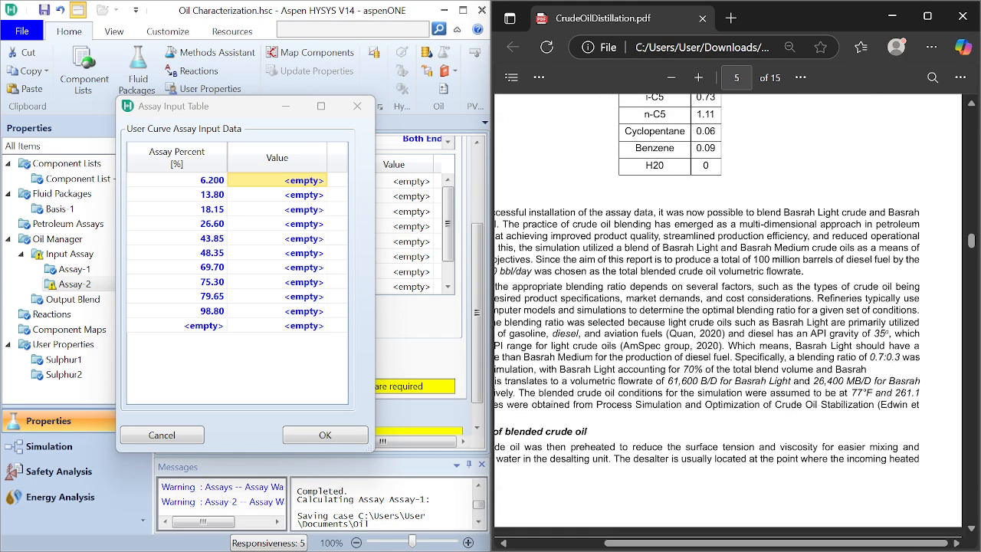
{"action": "scroll", "coordinate": [728, 315], "scroll_direction": "left", "scroll_amount": 3}
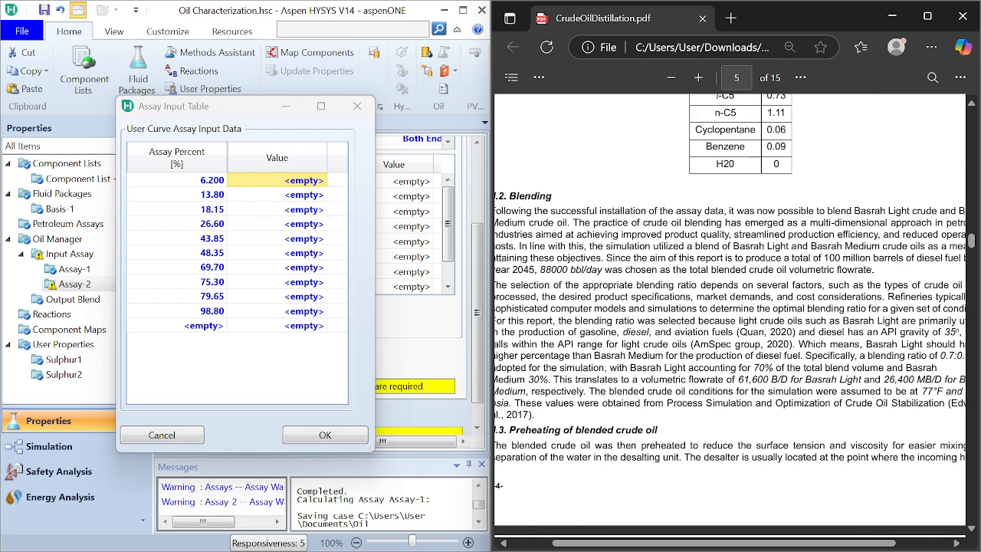
{"action": "scroll", "coordinate": [728, 314], "scroll_direction": "up", "scroll_amount": 5}
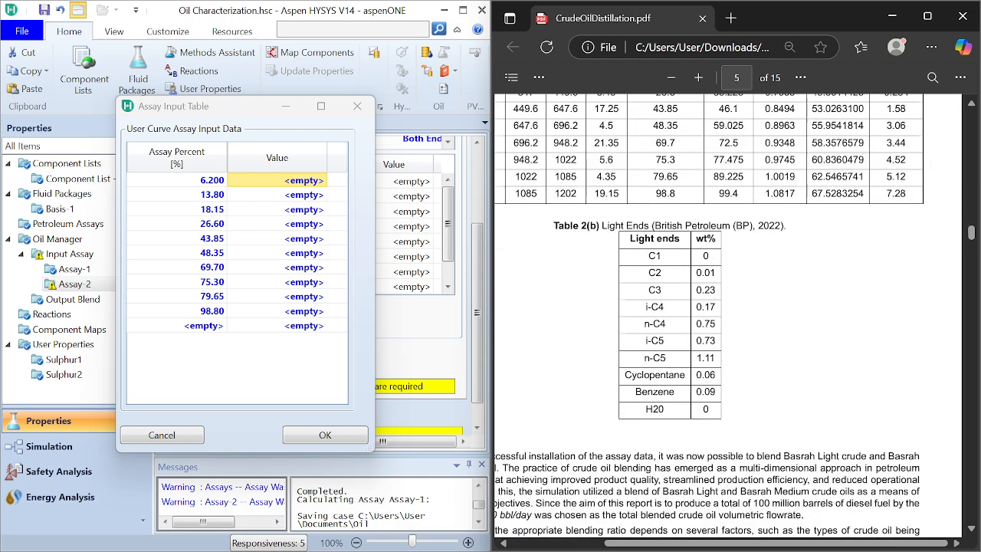
{"action": "left_click", "coordinate": [294, 180]}
{"action": "left_click", "coordinate": [295, 180]}
{"action": "type", "text": "0.0"}
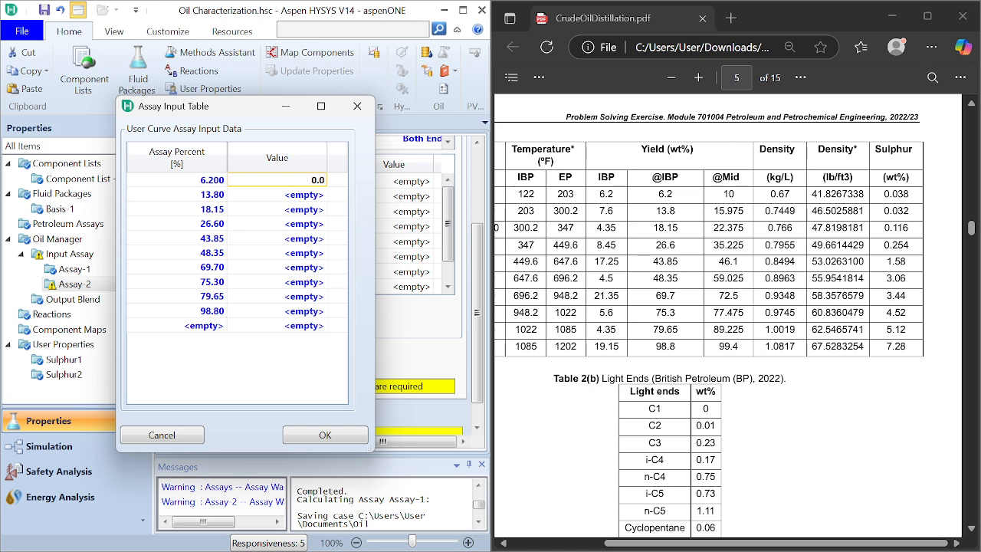
{"action": "type", "text": "38"}
{"action": "key", "text": "Return"}
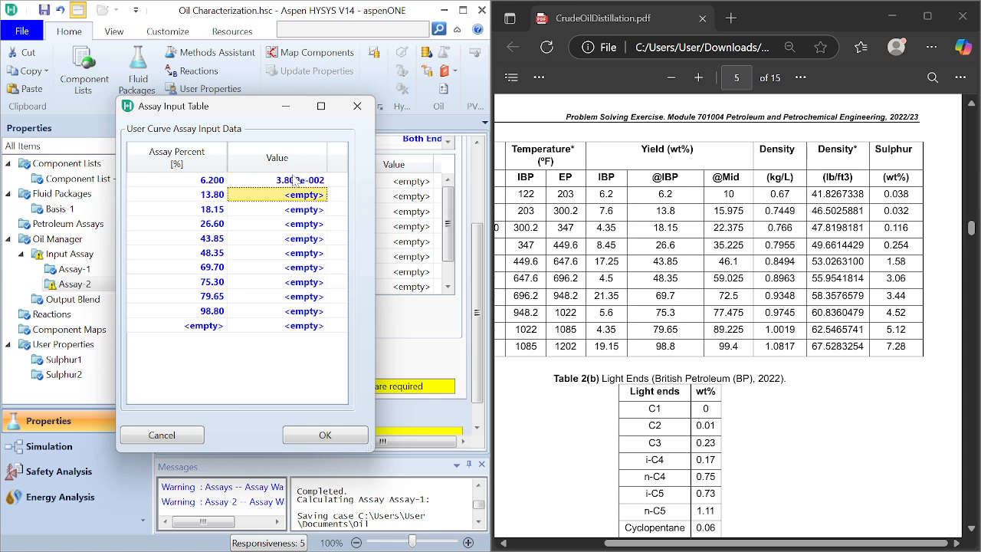
{"action": "type", "text": "0."}
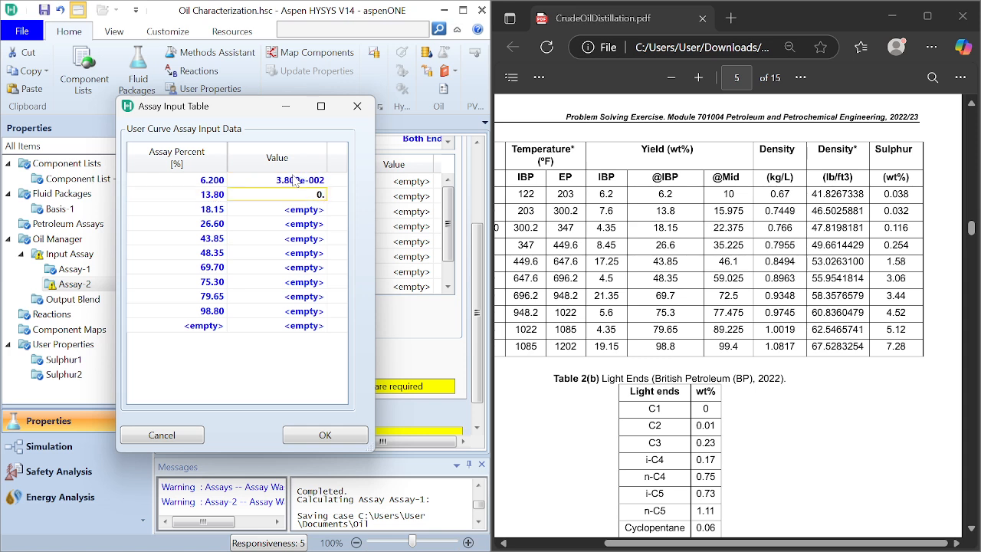
{"action": "type", "text": "032"}
{"action": "key", "text": "Return"}
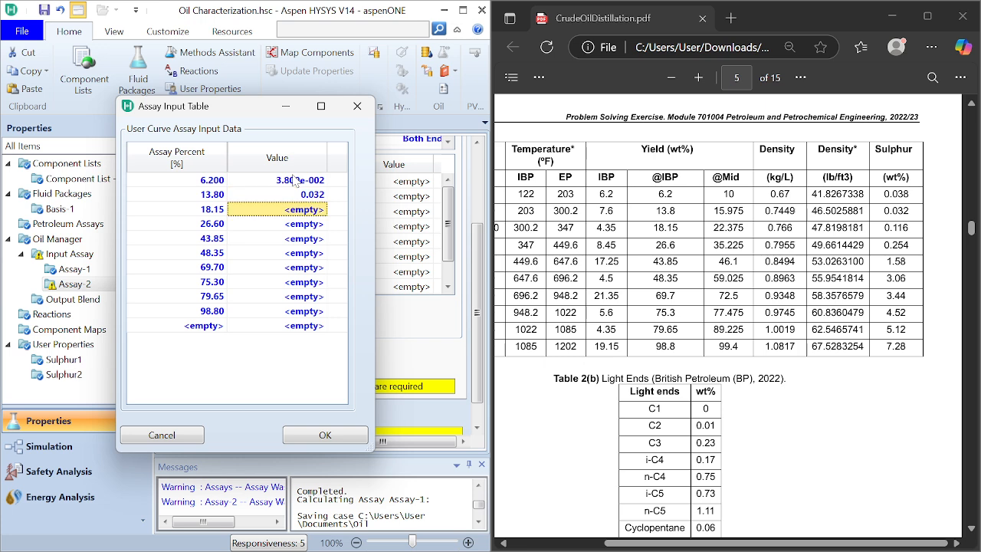
Step: Enter the Sulphur2 values 0.116 at 18.15%, 0.254 at 26.60% and 1.58 at 43.85%
{"action": "type", "text": "0.116"}
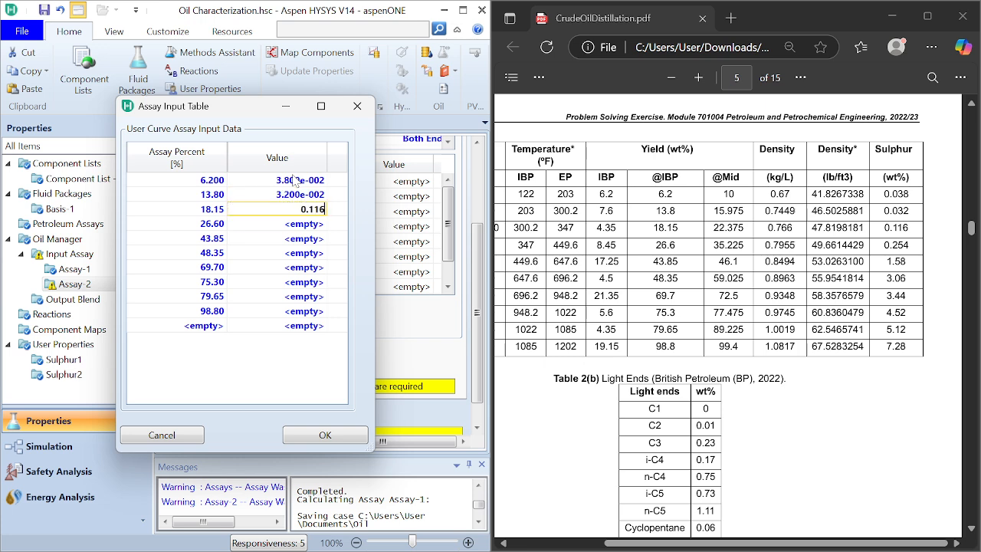
{"action": "key", "text": "Return"}
{"action": "type", "text": "0"}
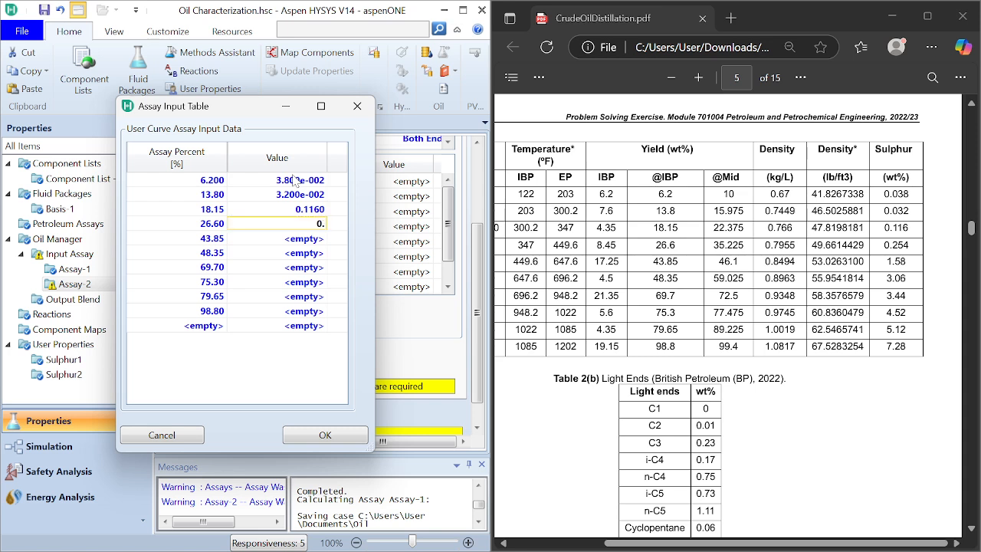
{"action": "type", "text": ".254"}
{"action": "key", "text": "Return"}
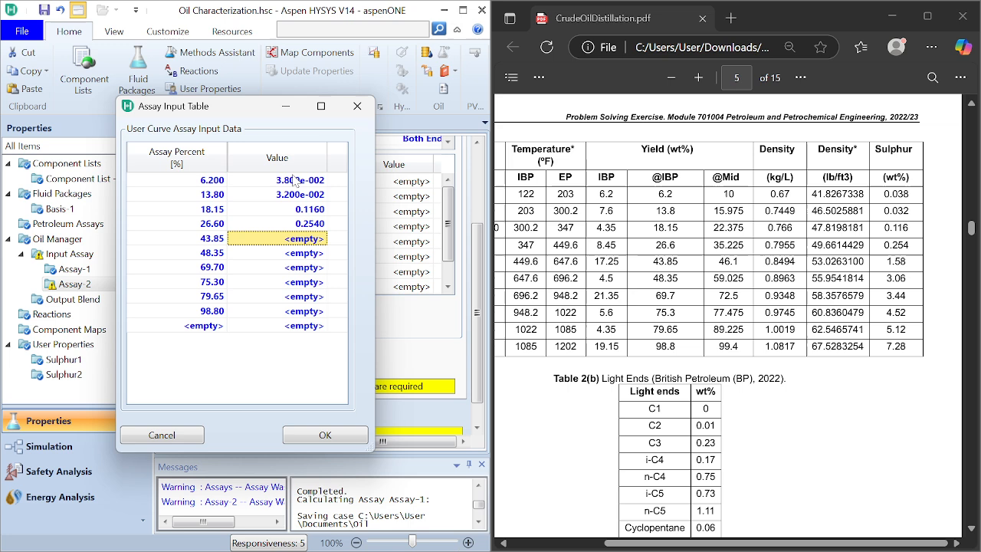
{"action": "type", "text": "0."}
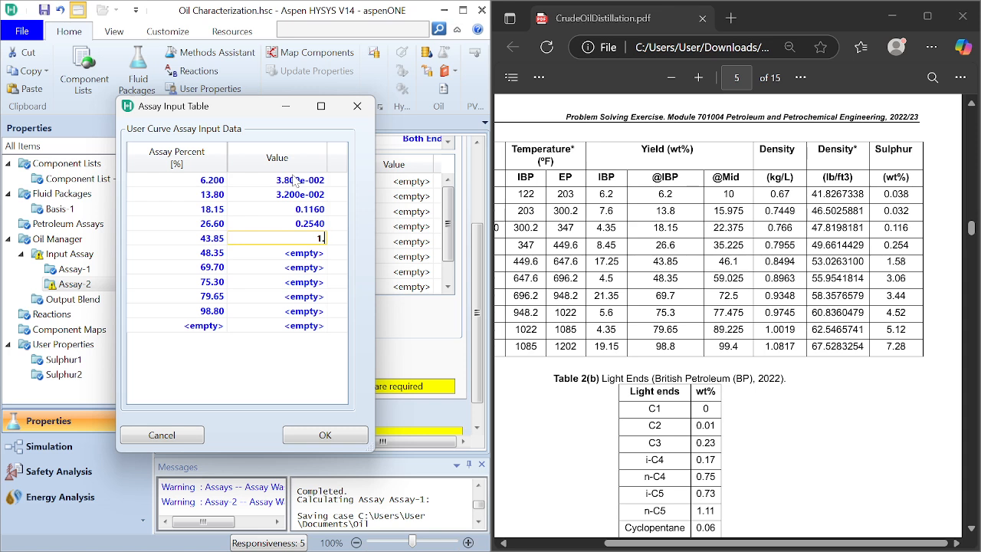
{"action": "type", "text": "8"}
{"action": "key", "text": "Return"}
Step: Enter the Sulphur2 values 3.06 at 48.35%, 3.44 at 69.70% and 4.52 at 75.30%
{"action": "type", "text": "3.06"}
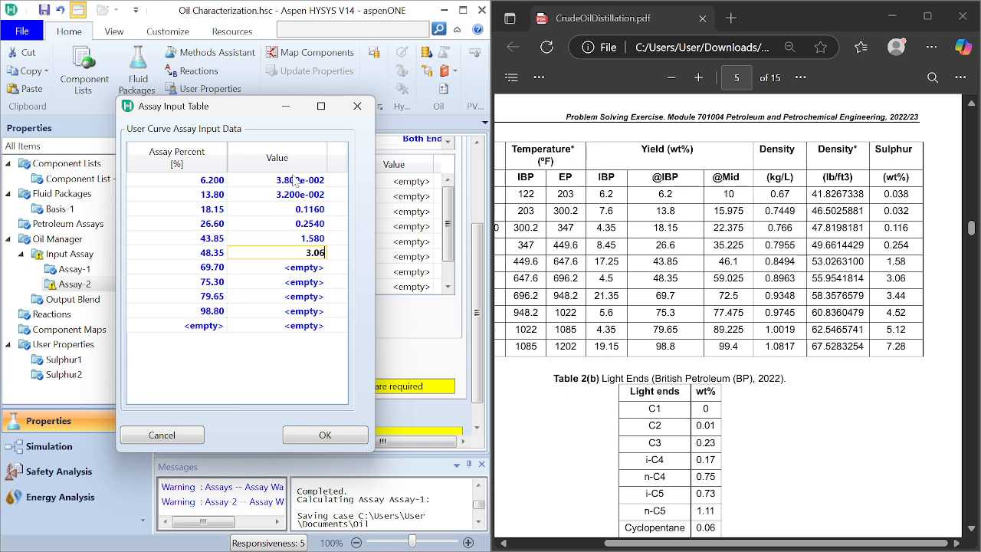
{"action": "key", "text": "Return"}
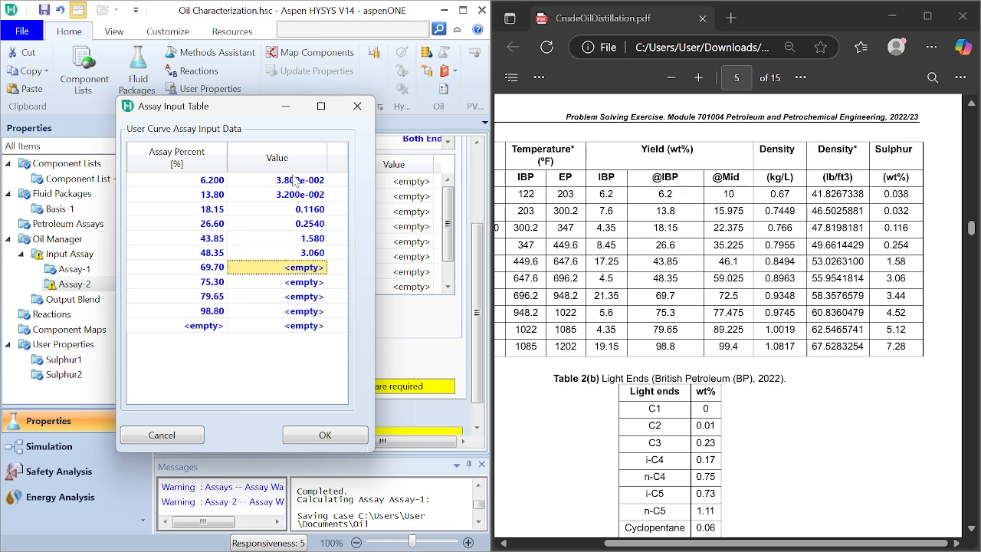
{"action": "type", "text": "3.44"}
{"action": "key", "text": "Return"}
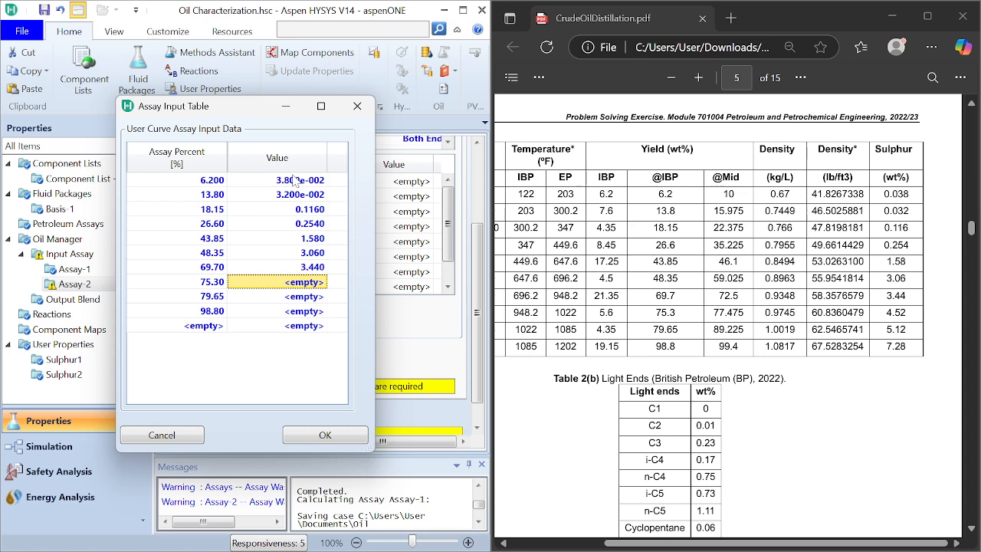
{"action": "type", "text": "4."}
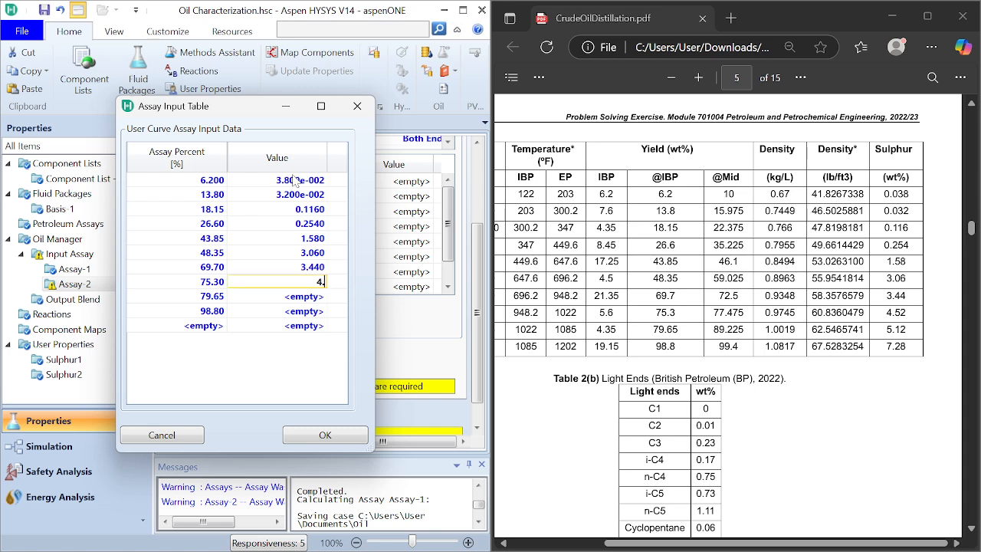
{"action": "type", "text": "52"}
{"action": "key", "text": "Return"}
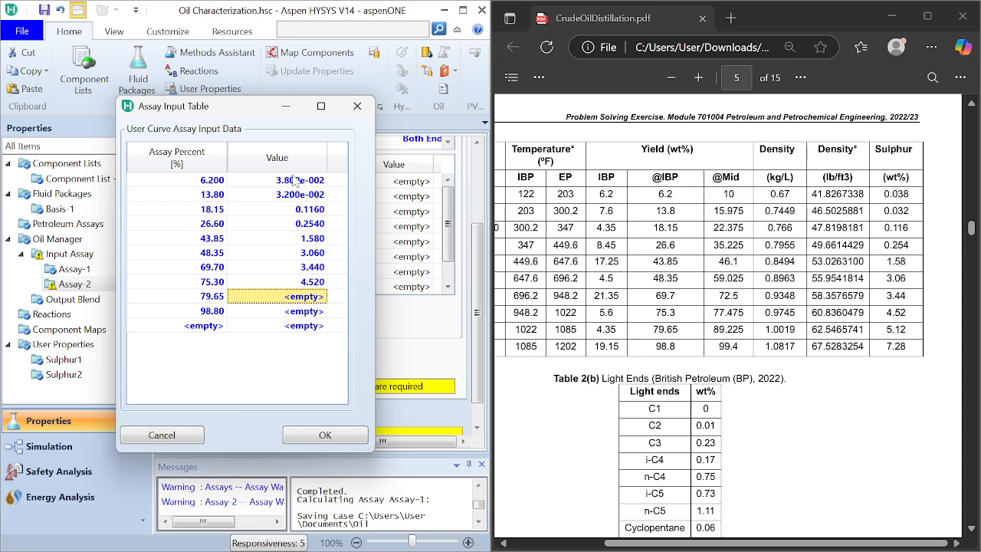
Step: Enter the Sulphur2 values 5.12 at 79.65% and 7.28 at 98.80%, and accept the assay input table
{"action": "type", "text": "5.12"}
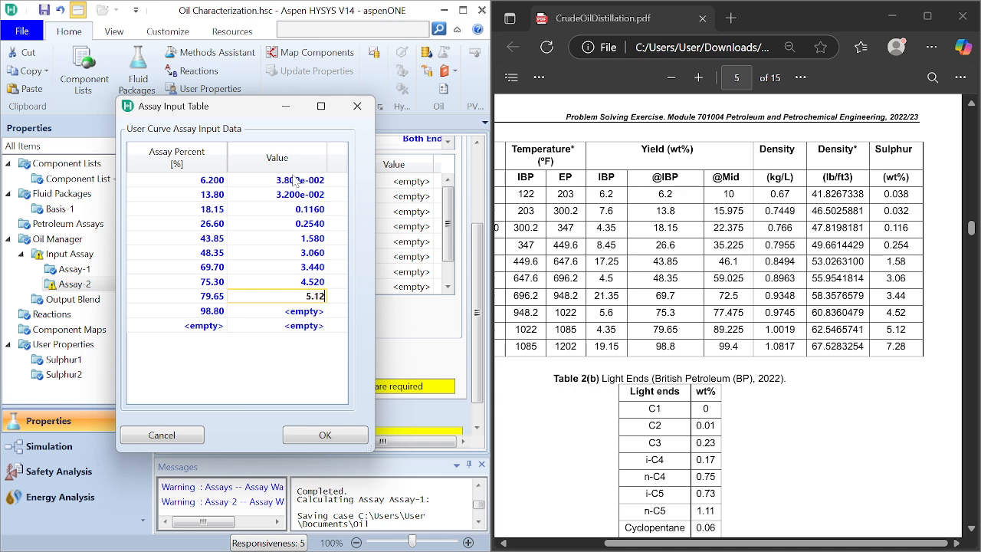
{"action": "key", "text": "Return"}
{"action": "type", "text": "7"}
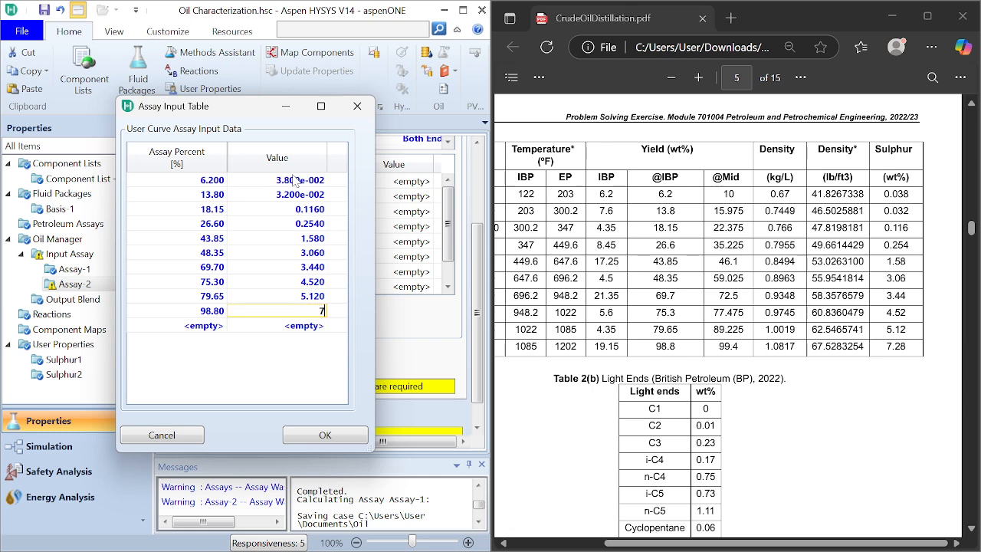
{"action": "type", "text": ".28"}
{"action": "left_click", "coordinate": [326, 436]}
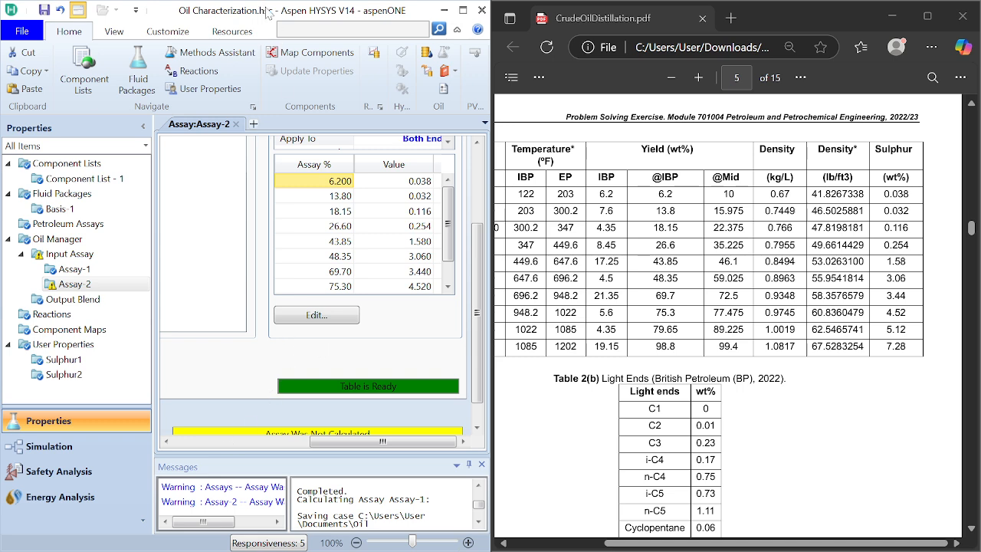
Step: Maximize the simulation window, return to the input data of Assay-2 and calculate the assay
{"action": "left_click_drag", "start_coordinate": [265, 8], "coordinate": [429, 2]}
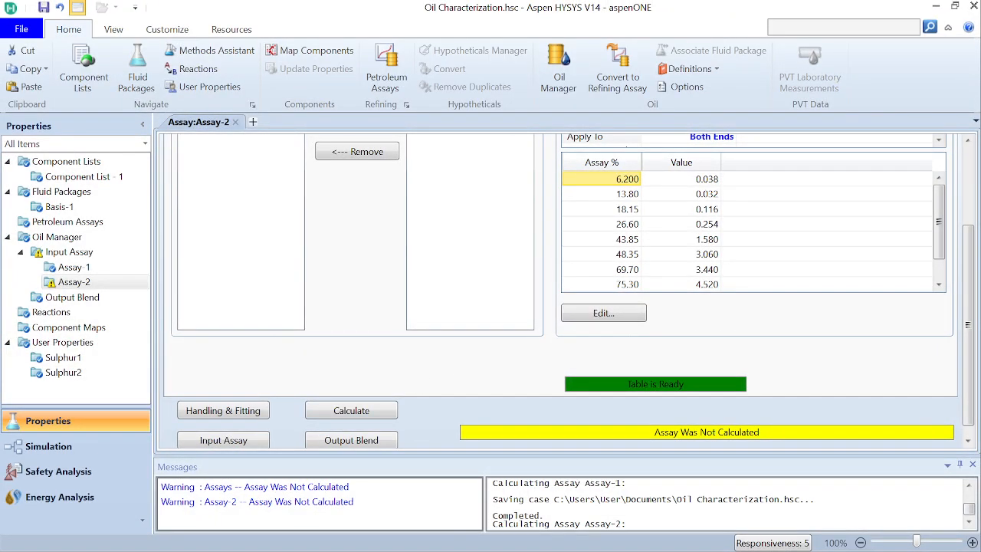
{"action": "left_click", "coordinate": [968, 171]}
{"action": "left_click", "coordinate": [212, 150]}
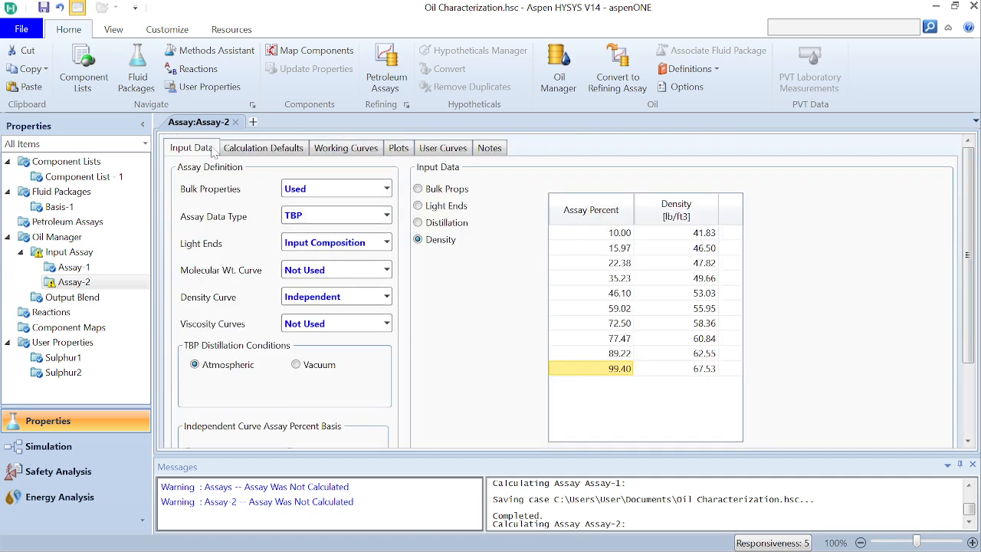
{"action": "scroll", "coordinate": [970, 310], "scroll_direction": "down", "scroll_amount": 3}
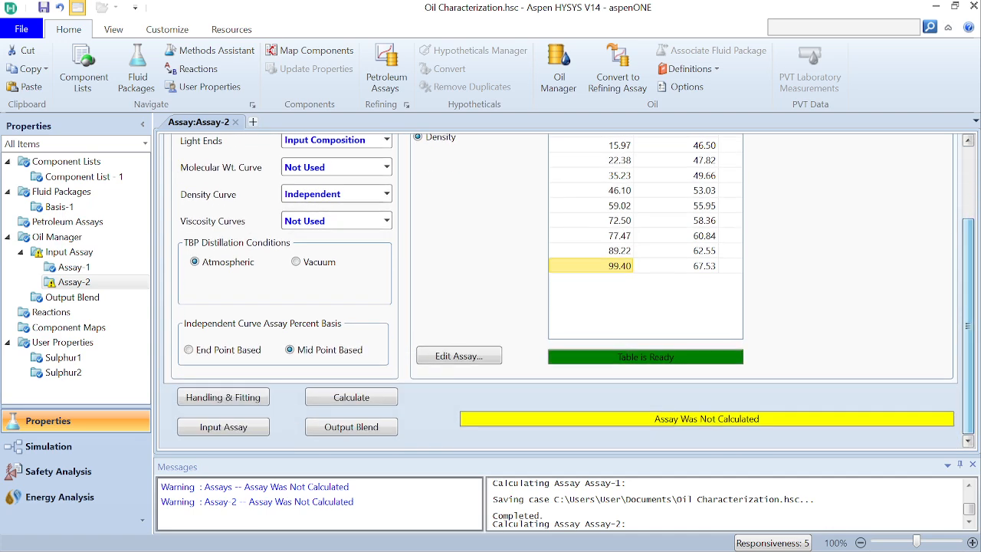
{"action": "left_click", "coordinate": [351, 397]}
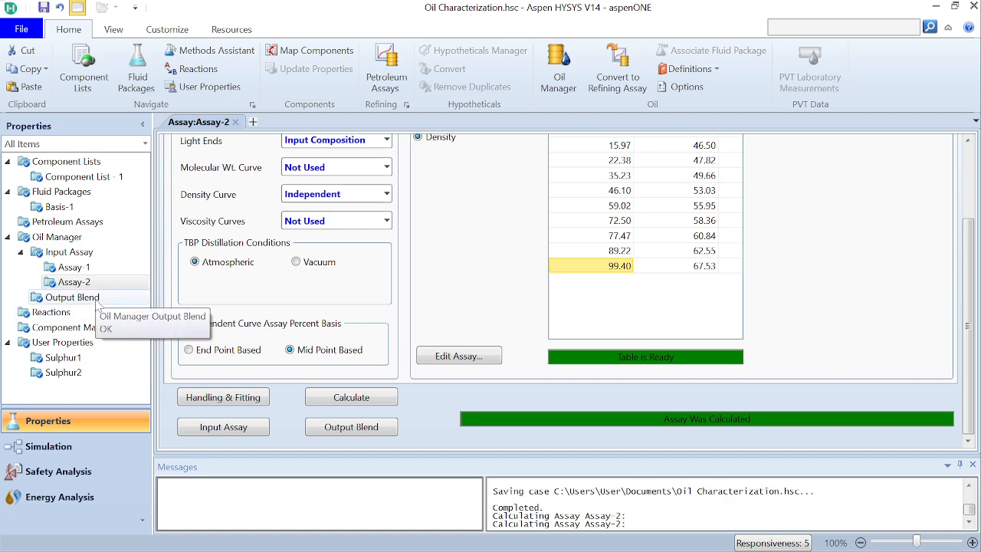
Step: Create a new output blend in the Oil Manager and add Assay-1 and Assay-2 to it
{"action": "left_click", "coordinate": [72, 297]}
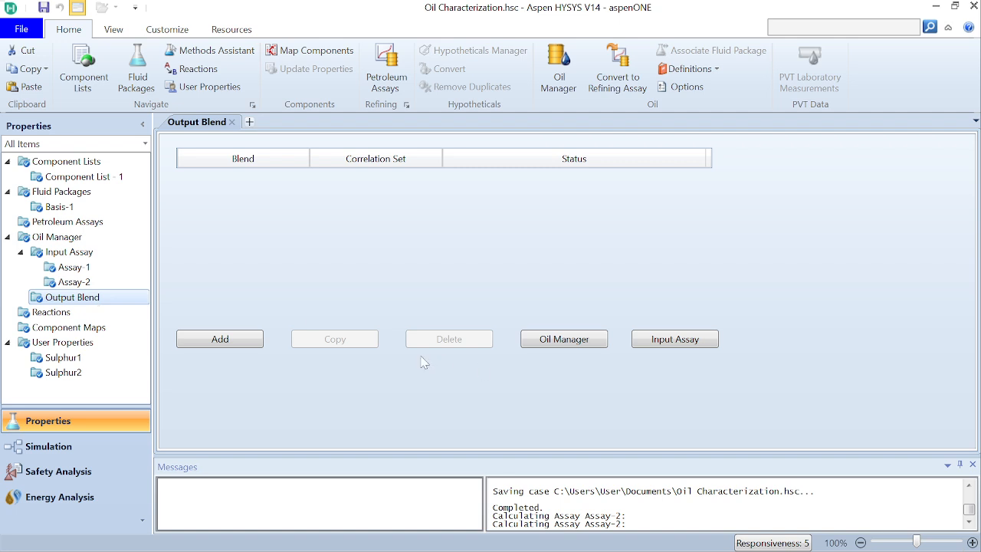
{"action": "left_click", "coordinate": [217, 340]}
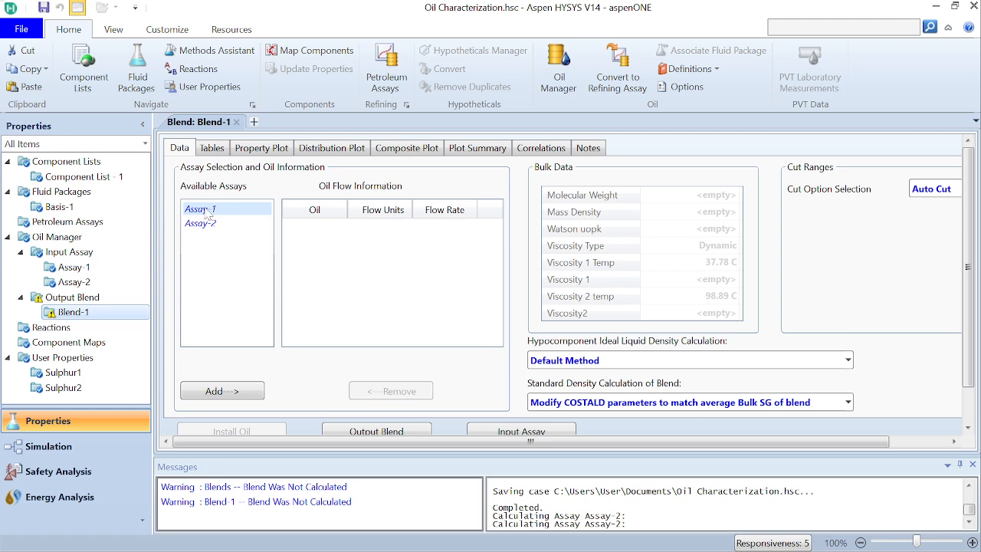
{"action": "left_click", "coordinate": [216, 390]}
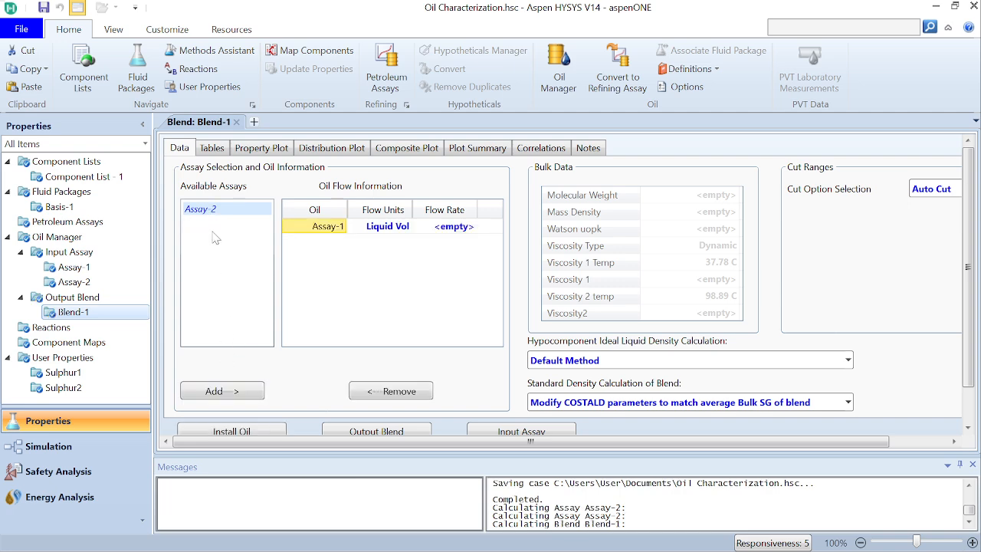
{"action": "left_click", "coordinate": [237, 392]}
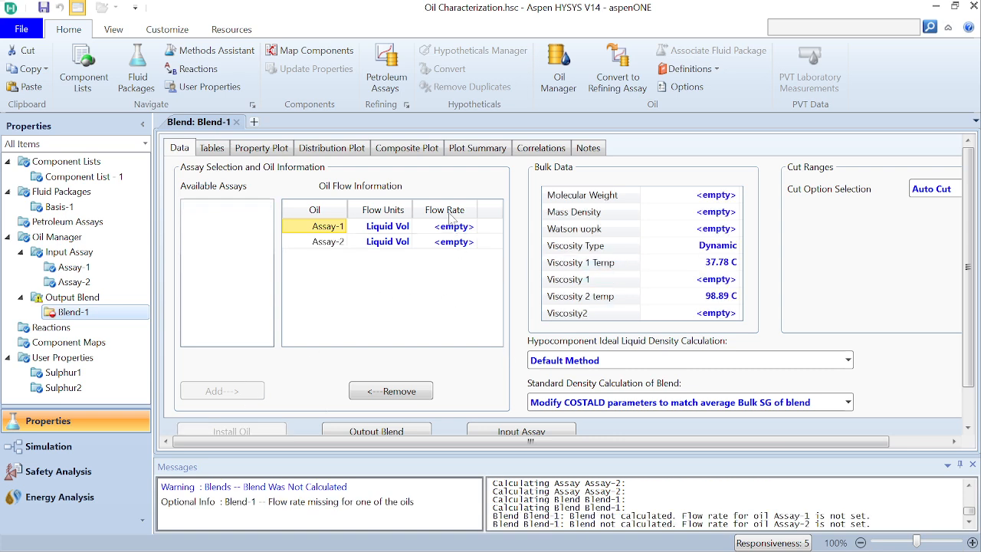
Step: Place the simulation window beside the reference PDF and bring the blending section with the Basrah crude flow rates into view
{"action": "mouse_move", "coordinate": [531, 550]}
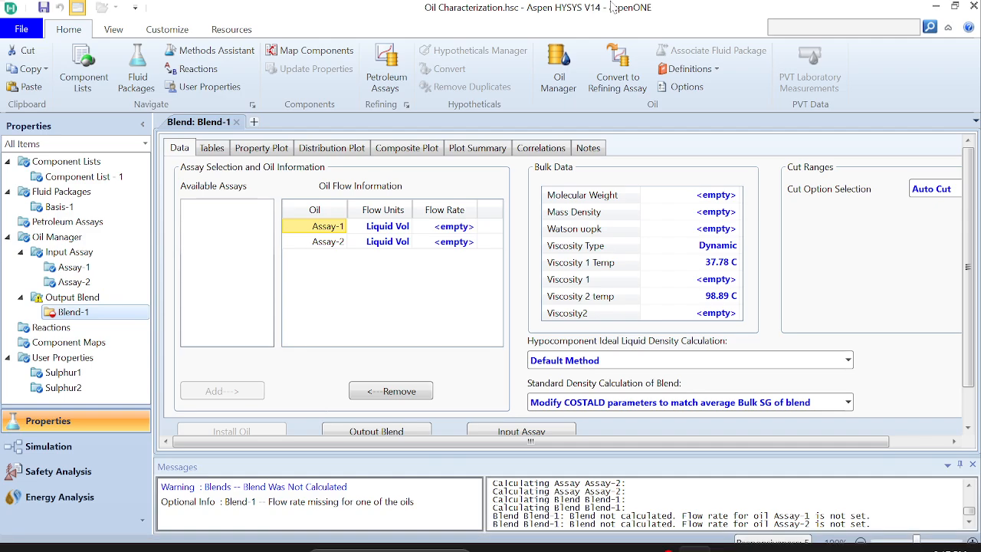
{"action": "left_click_drag", "start_coordinate": [678, 8], "coordinate": [288, 59]}
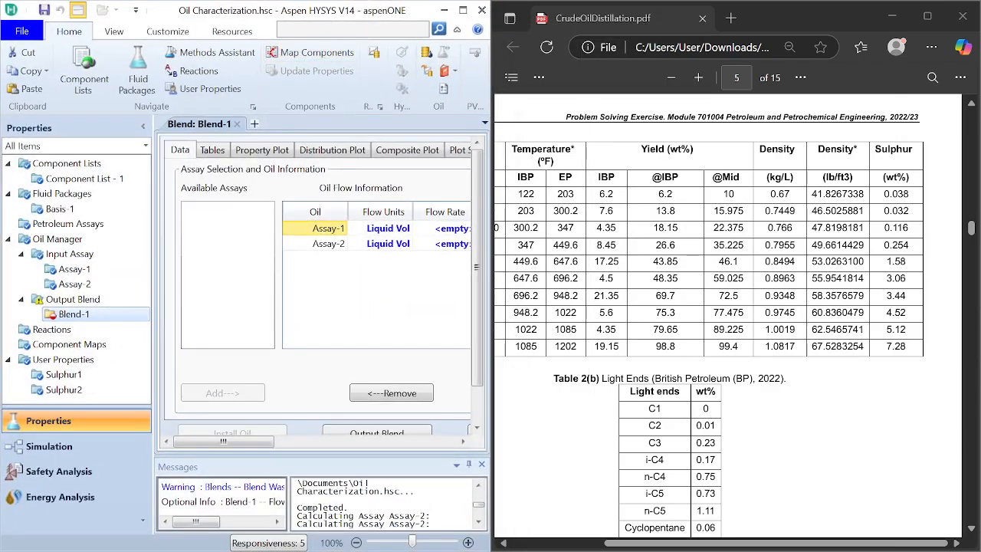
{"action": "scroll", "coordinate": [728, 307], "scroll_direction": "down", "scroll_amount": 5}
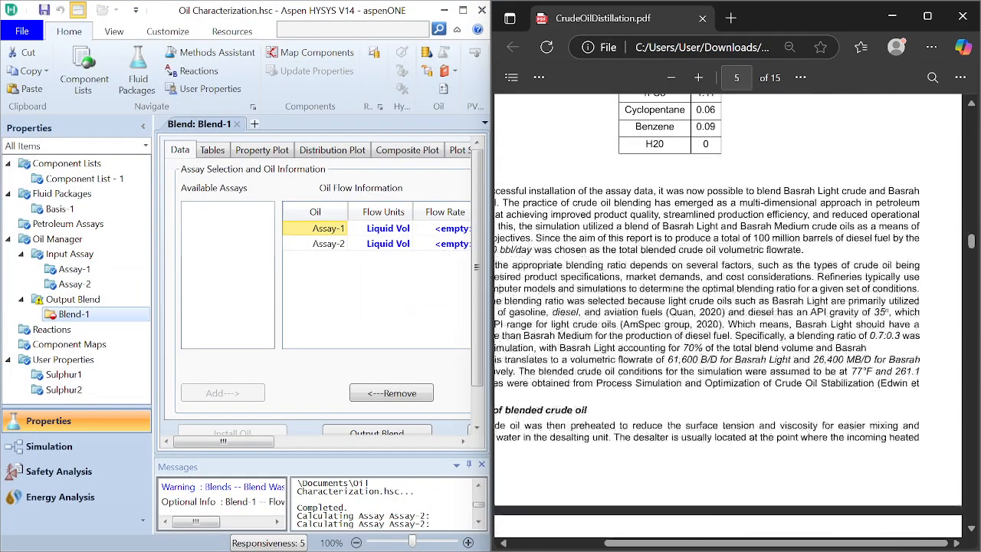
Step: Examine the PDF's blending section for the total crude flow rate, the blending ratio and the individual Basrah Light and Basrah Medium flow rates
{"action": "scroll", "coordinate": [728, 306], "scroll_direction": "left", "scroll_amount": 1}
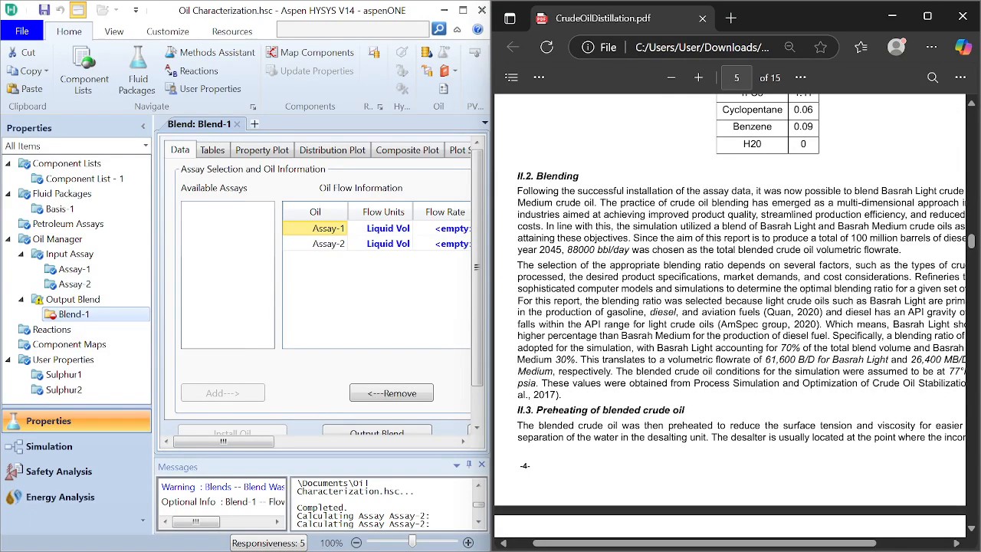
{"action": "scroll", "coordinate": [729, 306], "scroll_direction": "right", "scroll_amount": 1}
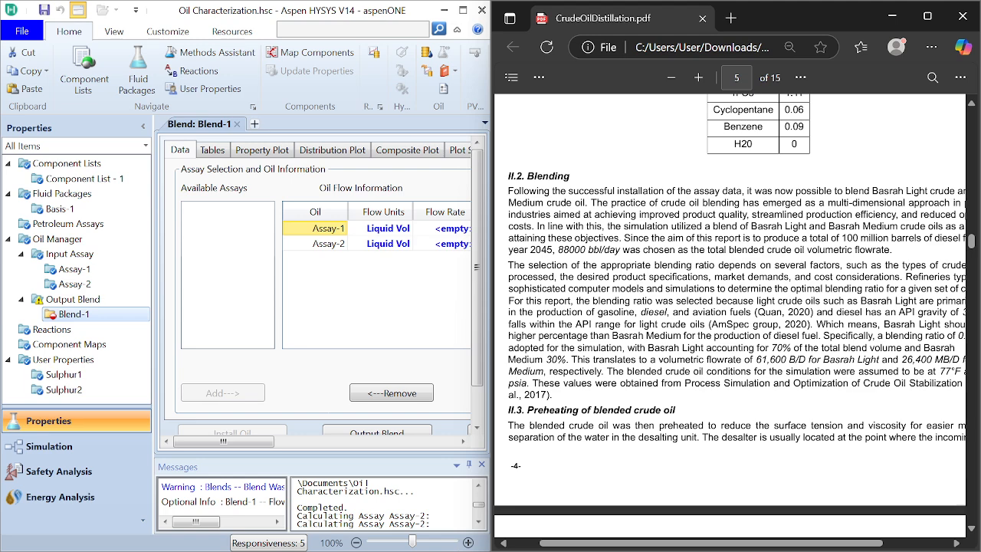
{"action": "scroll", "coordinate": [728, 307], "scroll_direction": "right", "scroll_amount": 1}
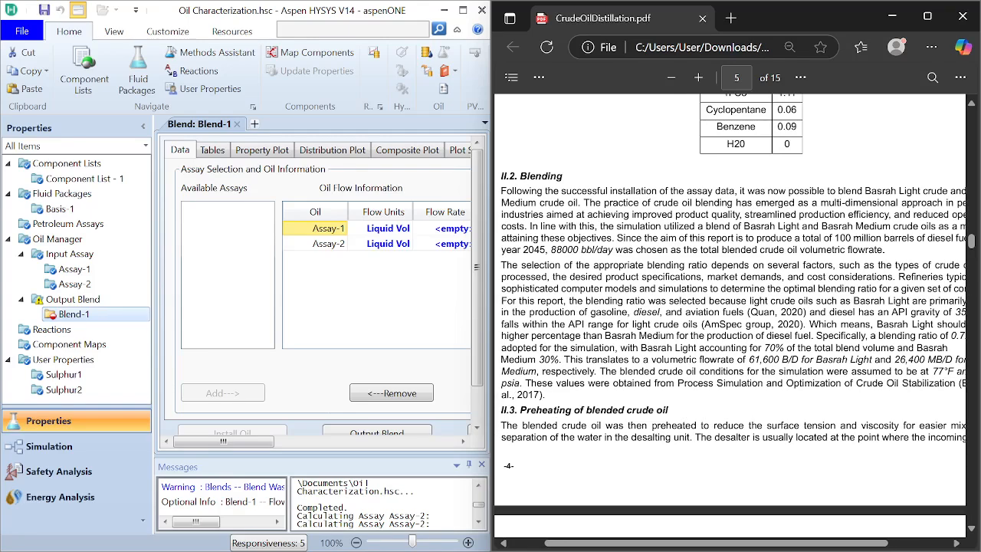
{"action": "scroll", "coordinate": [729, 307], "scroll_direction": "down", "scroll_amount": 1}
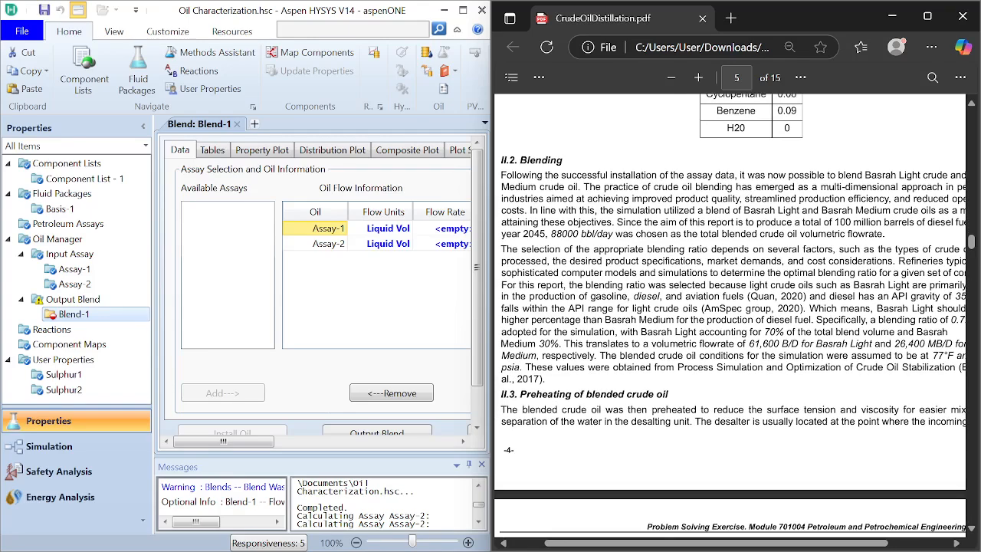
{"action": "scroll", "coordinate": [728, 307], "scroll_direction": "up", "scroll_amount": 1}
{"action": "scroll", "coordinate": [728, 307], "scroll_direction": "up", "scroll_amount": 1}
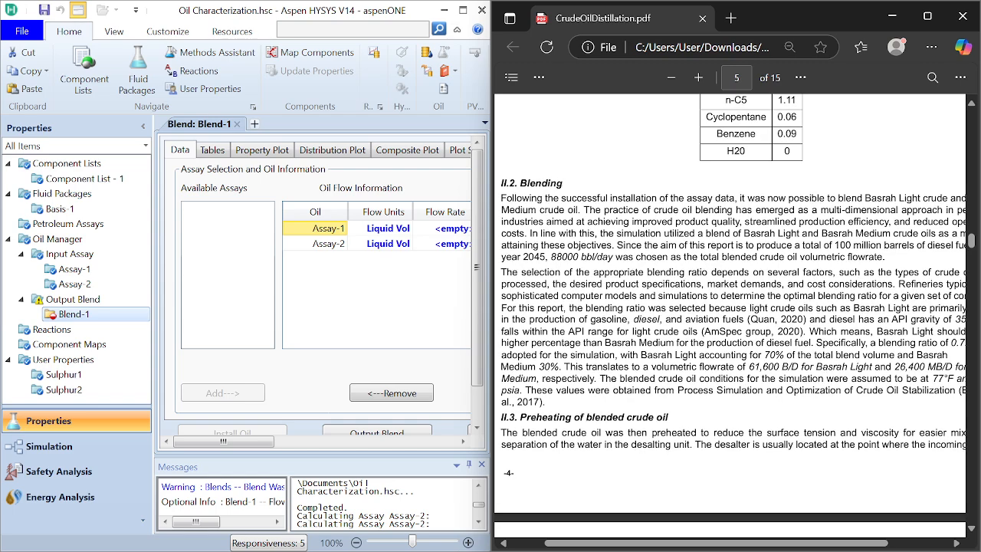
{"action": "scroll", "coordinate": [728, 307], "scroll_direction": "right", "scroll_amount": 3}
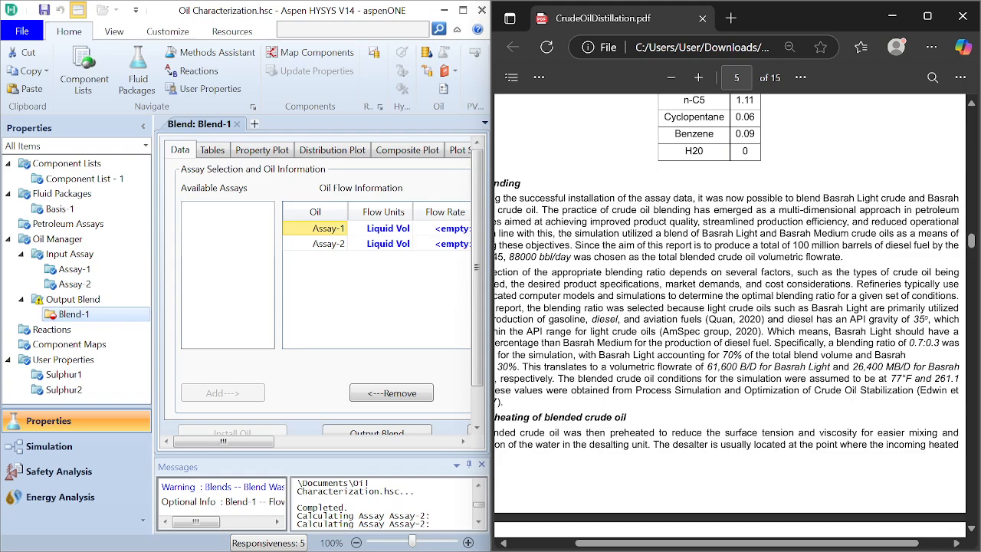
{"action": "scroll", "coordinate": [729, 307], "scroll_direction": "left", "scroll_amount": 4}
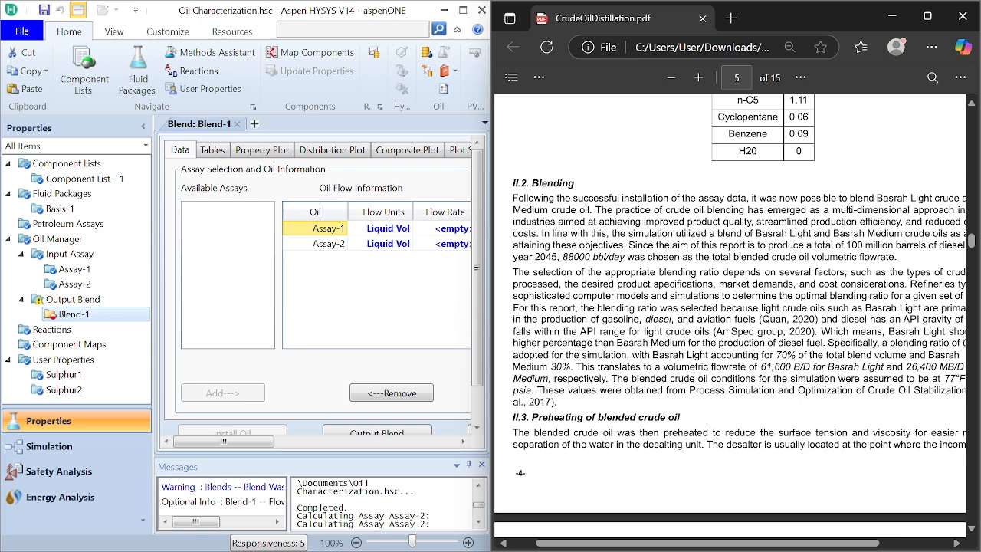
{"action": "scroll", "coordinate": [728, 307], "scroll_direction": "right", "scroll_amount": 3}
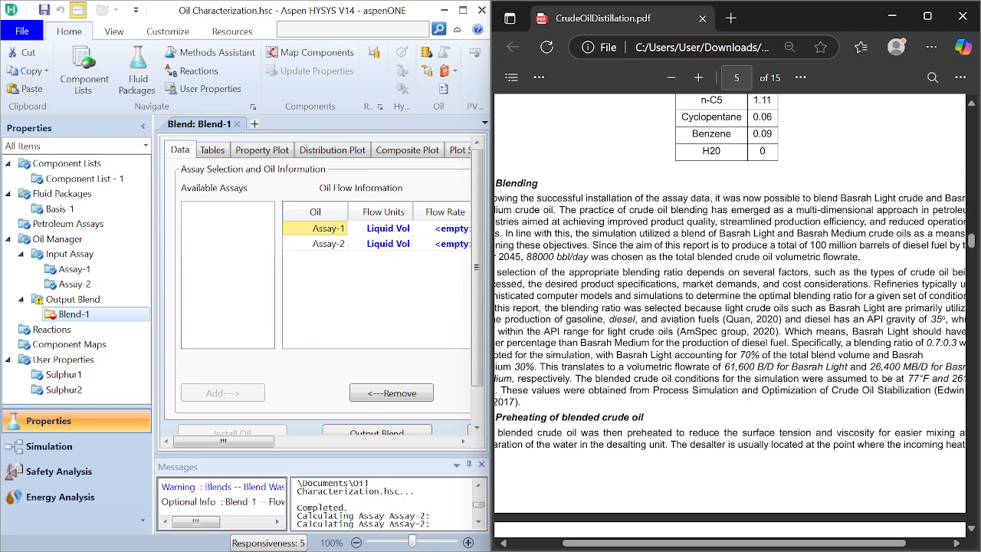
{"action": "scroll", "coordinate": [728, 306], "scroll_direction": "left", "scroll_amount": 1}
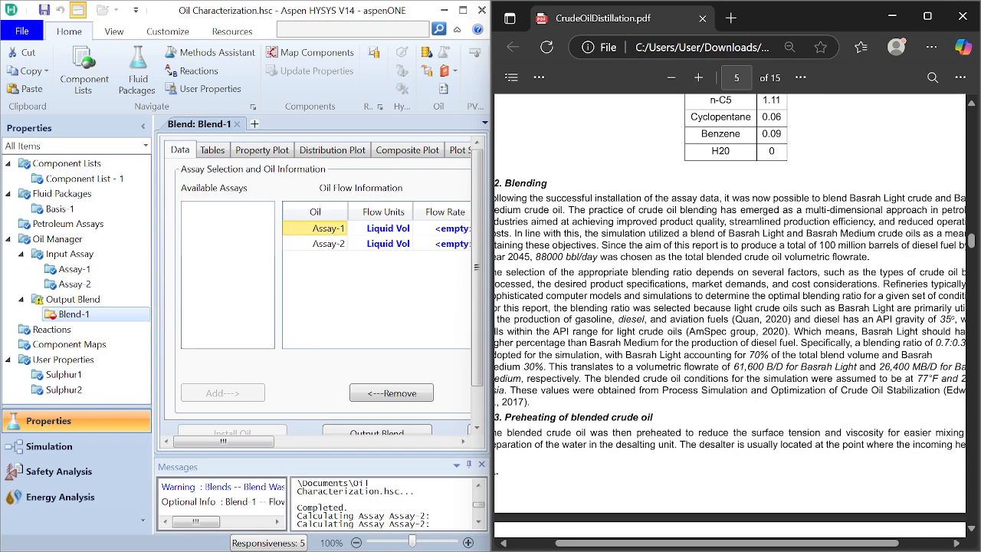
{"action": "scroll", "coordinate": [728, 307], "scroll_direction": "left", "scroll_amount": 2}
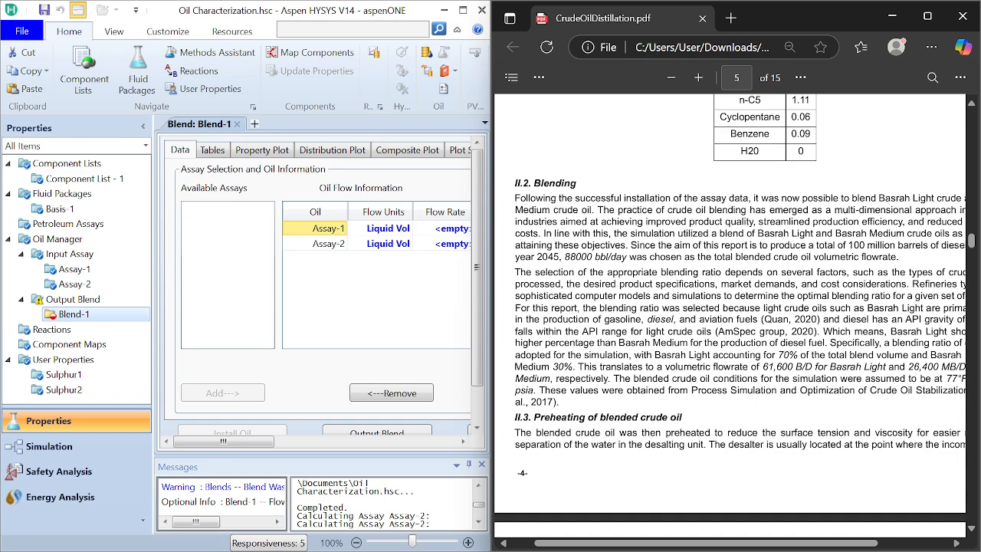
{"action": "scroll", "coordinate": [728, 307], "scroll_direction": "right", "scroll_amount": 2}
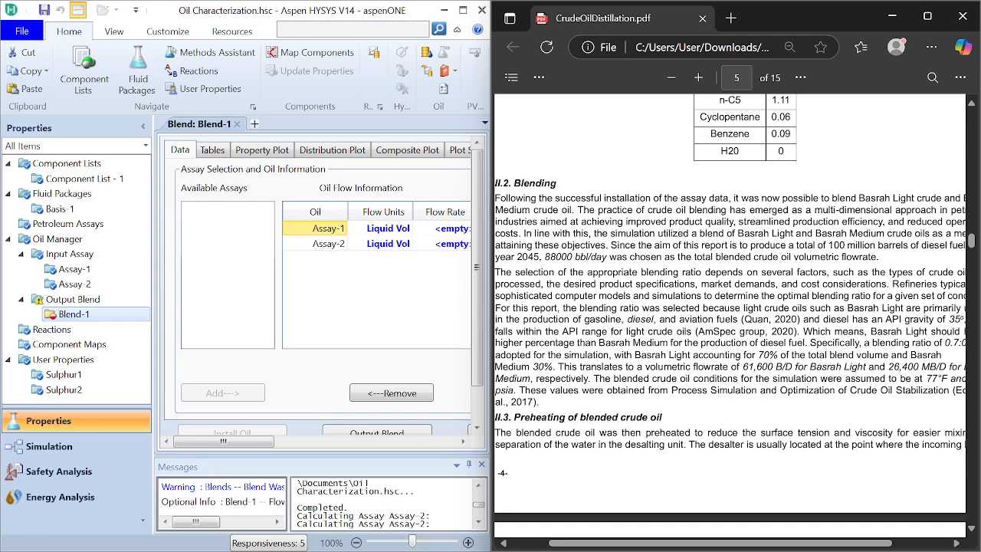
{"action": "scroll", "coordinate": [728, 306], "scroll_direction": "right", "scroll_amount": 1}
{"action": "scroll", "coordinate": [728, 307], "scroll_direction": "down", "scroll_amount": 2}
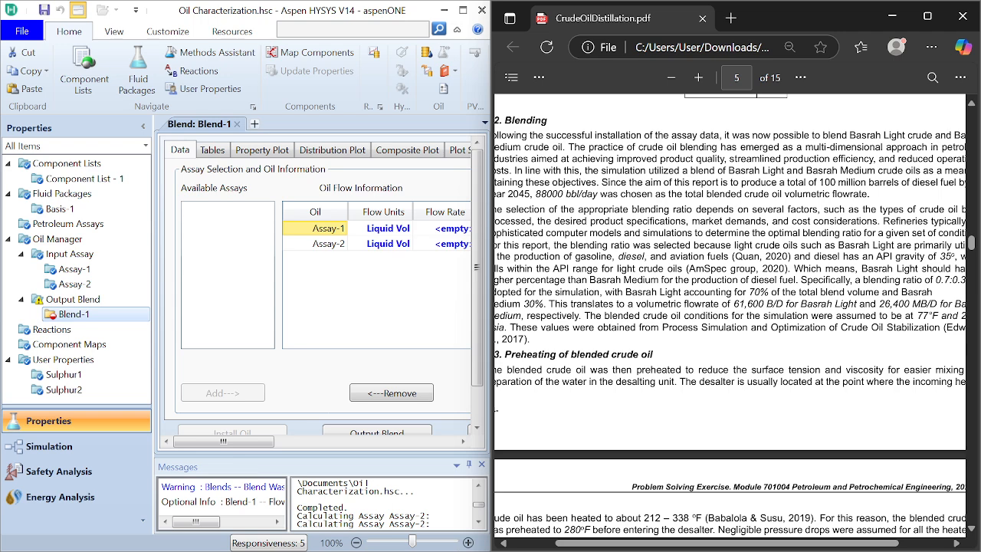
{"action": "scroll", "coordinate": [728, 307], "scroll_direction": "left", "scroll_amount": 2}
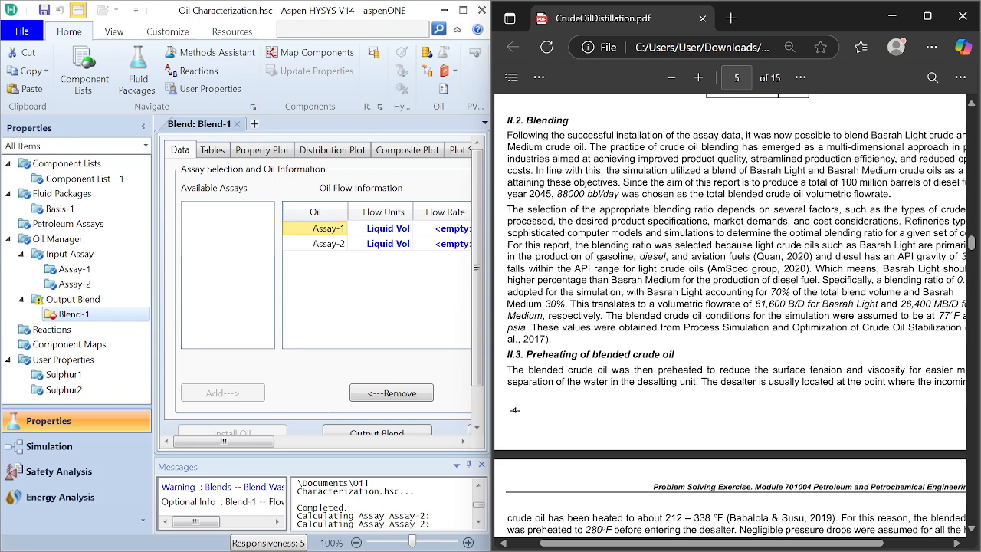
{"action": "scroll", "coordinate": [728, 307], "scroll_direction": "left", "scroll_amount": 4}
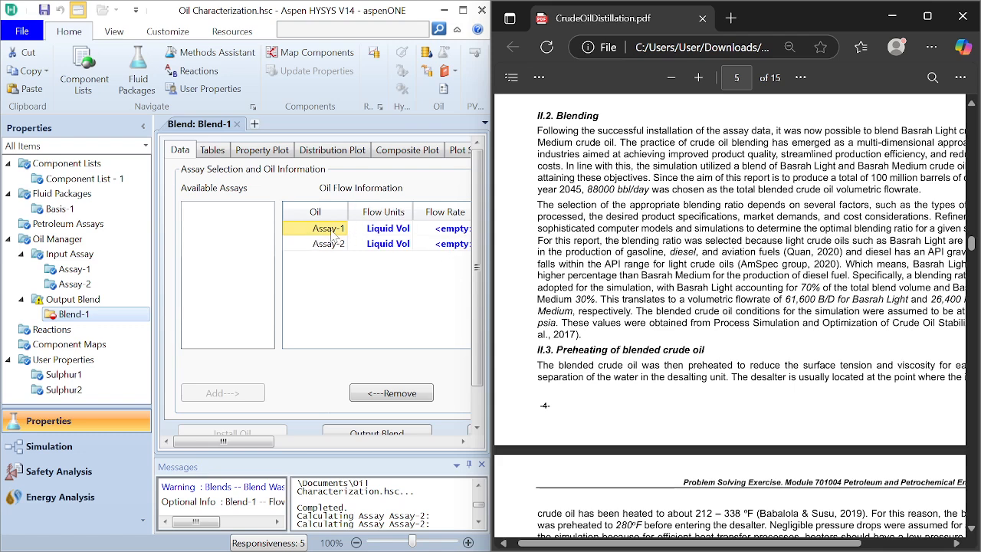
Step: Set the flow rate of Assay-1 in the blend to 61600 barrel/day
{"action": "left_click", "coordinate": [442, 233]}
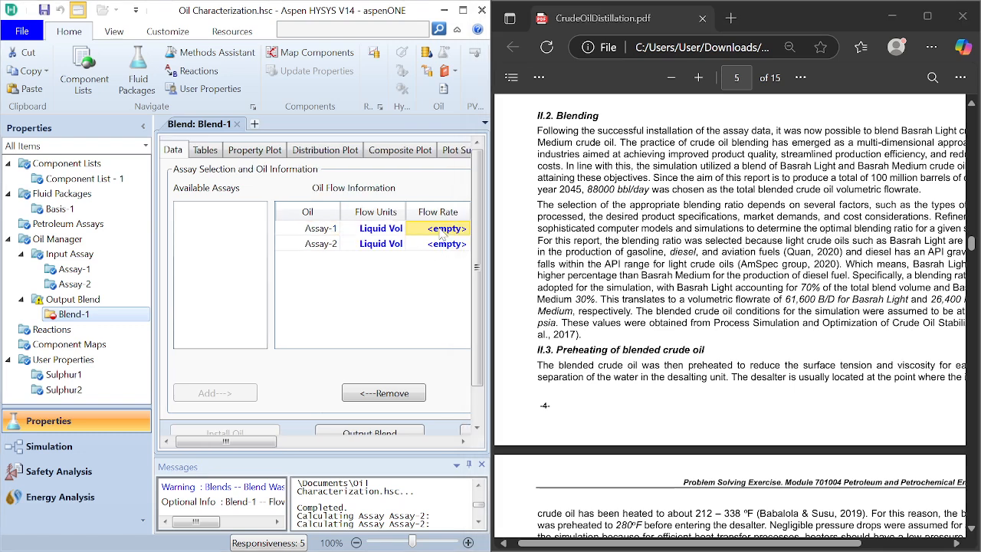
{"action": "type", "text": "61600"}
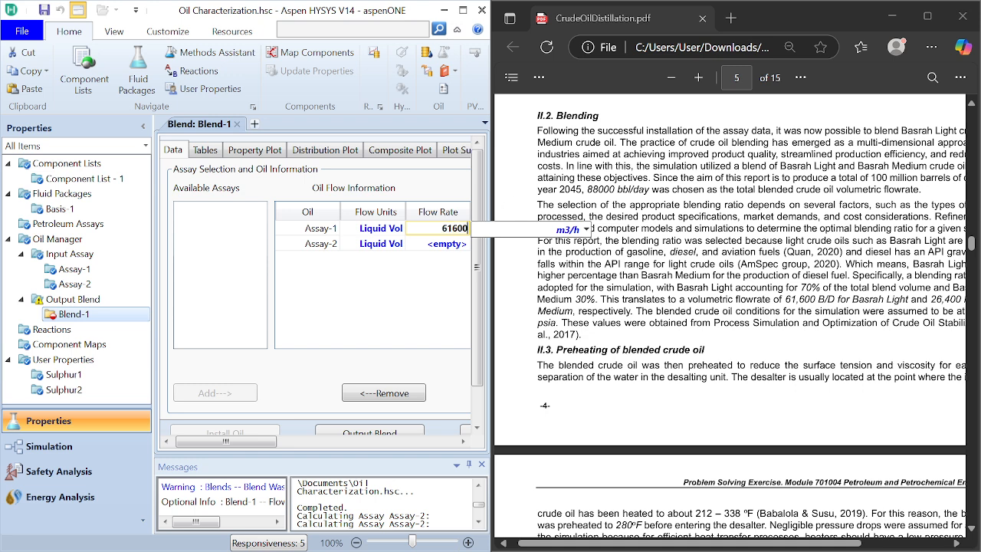
{"action": "left_click", "coordinate": [586, 229]}
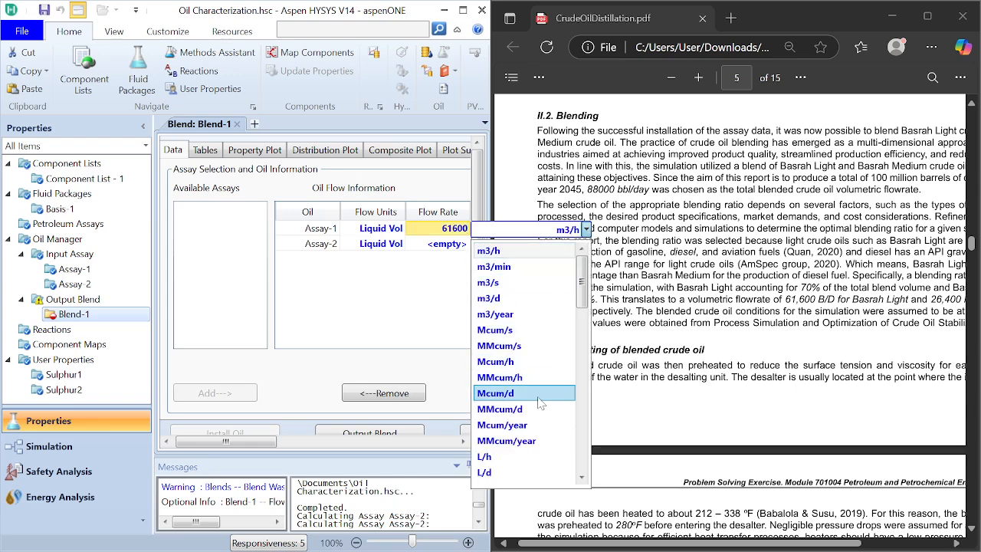
{"action": "scroll", "coordinate": [538, 397], "scroll_direction": "down", "scroll_amount": 16}
{"action": "scroll", "coordinate": [538, 397], "scroll_direction": "up", "scroll_amount": 12}
{"action": "scroll", "coordinate": [540, 404], "scroll_direction": "down", "scroll_amount": 4}
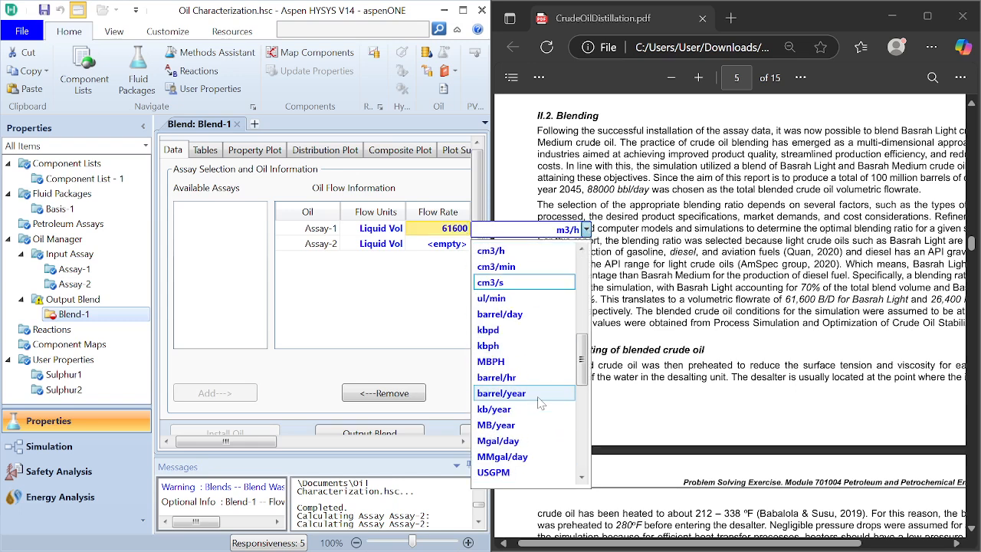
{"action": "left_click", "coordinate": [511, 315]}
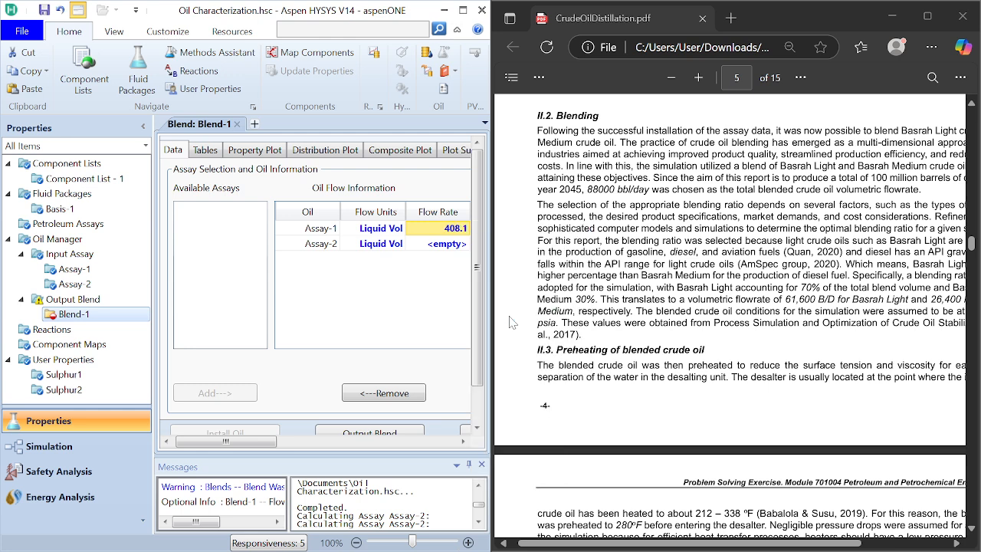
Step: Set the flow rate of Assay-2 in the blend to 26400 barrel/day
{"action": "left_click", "coordinate": [451, 245]}
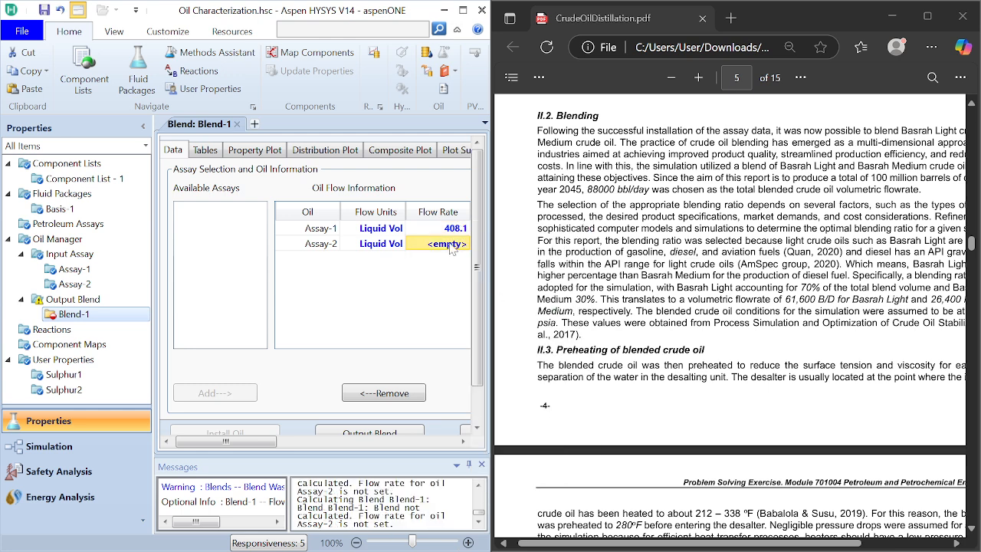
{"action": "left_click", "coordinate": [462, 232]}
{"action": "left_click", "coordinate": [445, 249]}
{"action": "left_click", "coordinate": [449, 232]}
{"action": "scroll", "coordinate": [729, 314], "scroll_direction": "right", "scroll_amount": 1}
{"action": "left_click", "coordinate": [457, 250]}
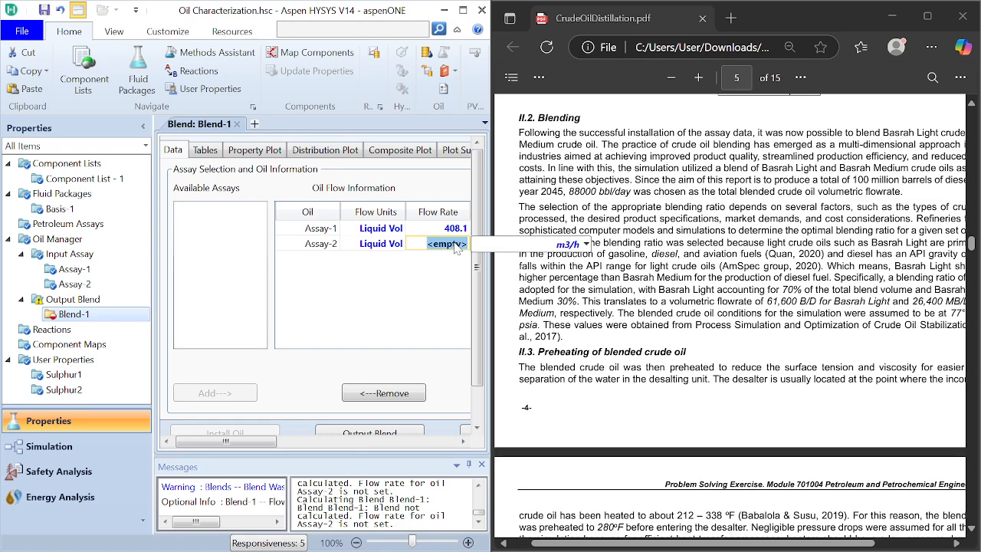
{"action": "type", "text": "26"}
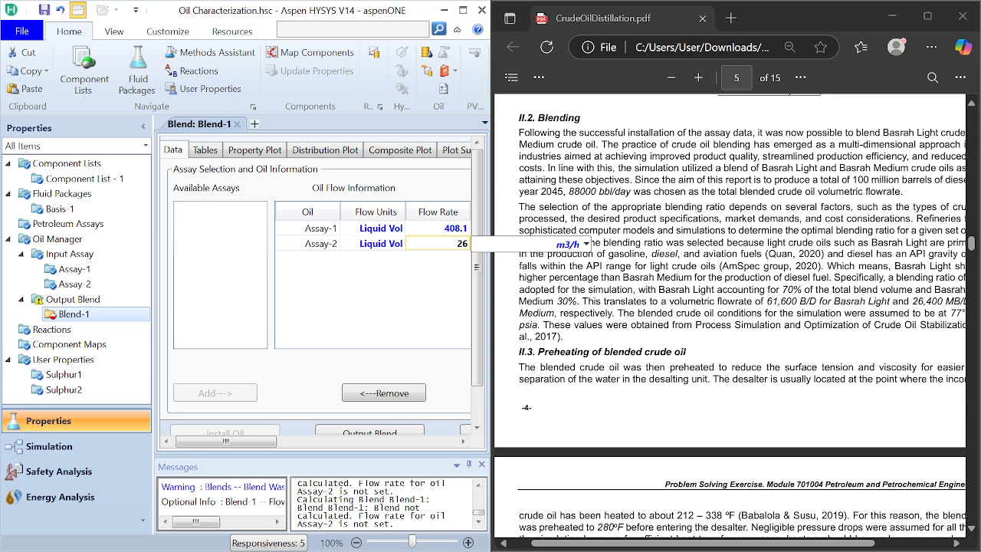
{"action": "type", "text": "400"}
{"action": "left_click", "coordinate": [586, 244]}
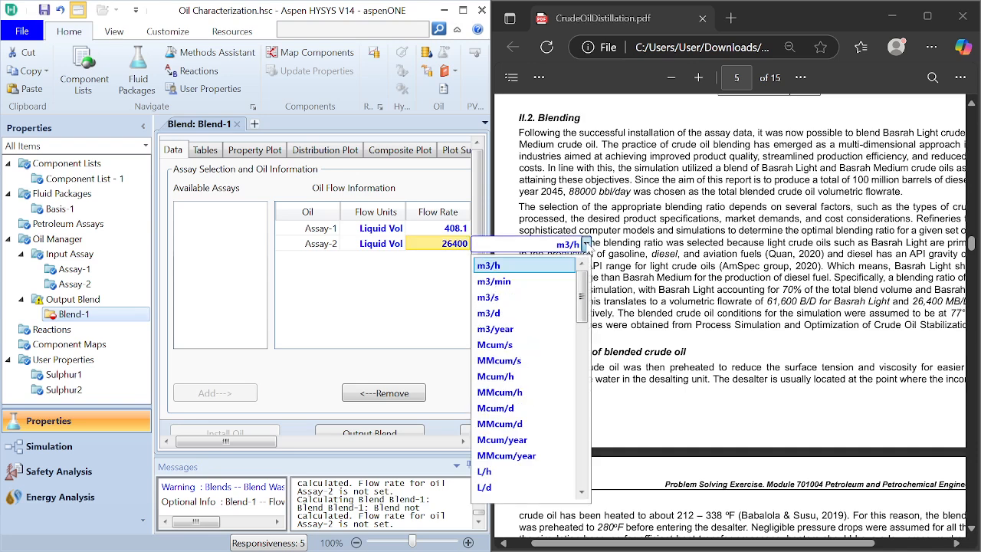
{"action": "scroll", "coordinate": [523, 431], "scroll_direction": "down", "scroll_amount": 14}
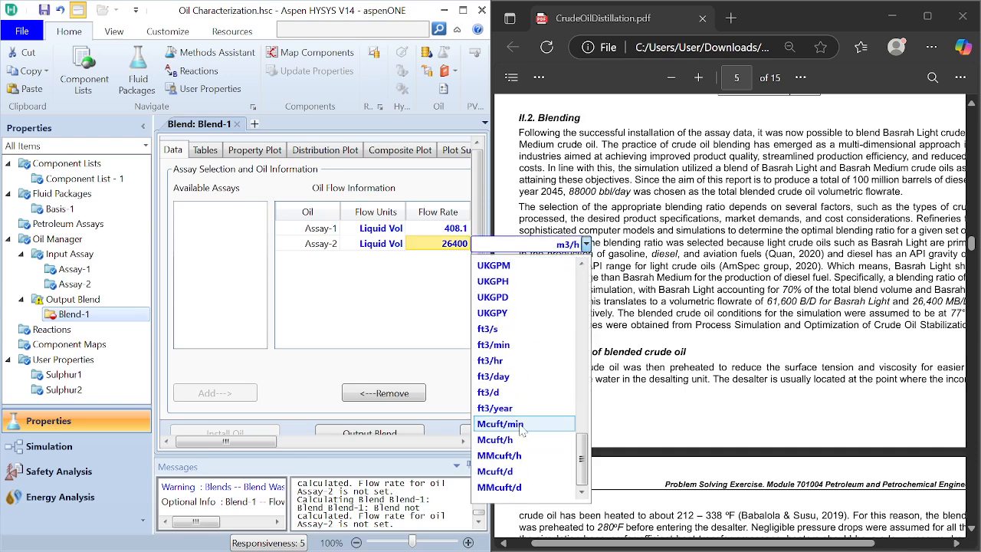
{"action": "scroll", "coordinate": [522, 430], "scroll_direction": "up", "scroll_amount": 14}
{"action": "scroll", "coordinate": [520, 429], "scroll_direction": "down", "scroll_amount": 10}
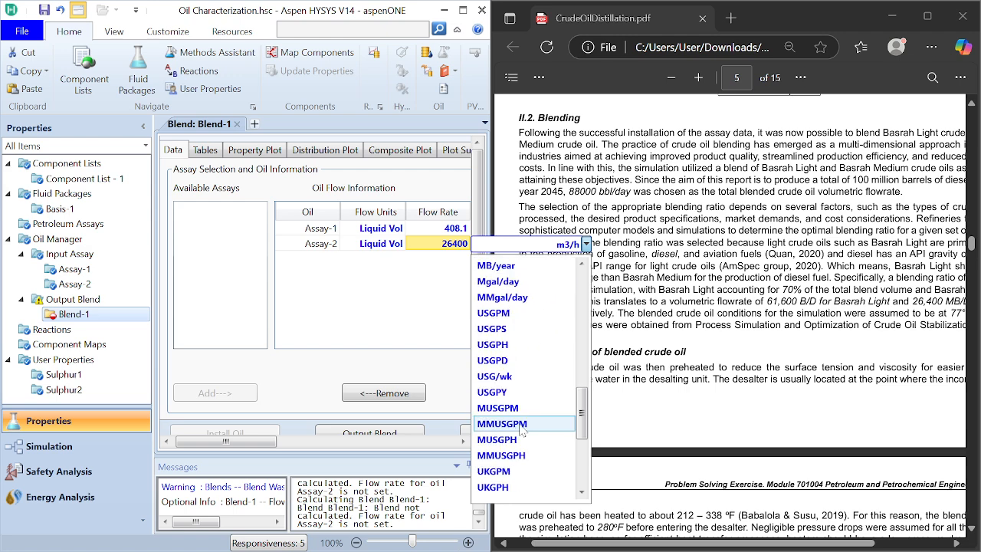
{"action": "scroll", "coordinate": [520, 431], "scroll_direction": "up", "scroll_amount": 8}
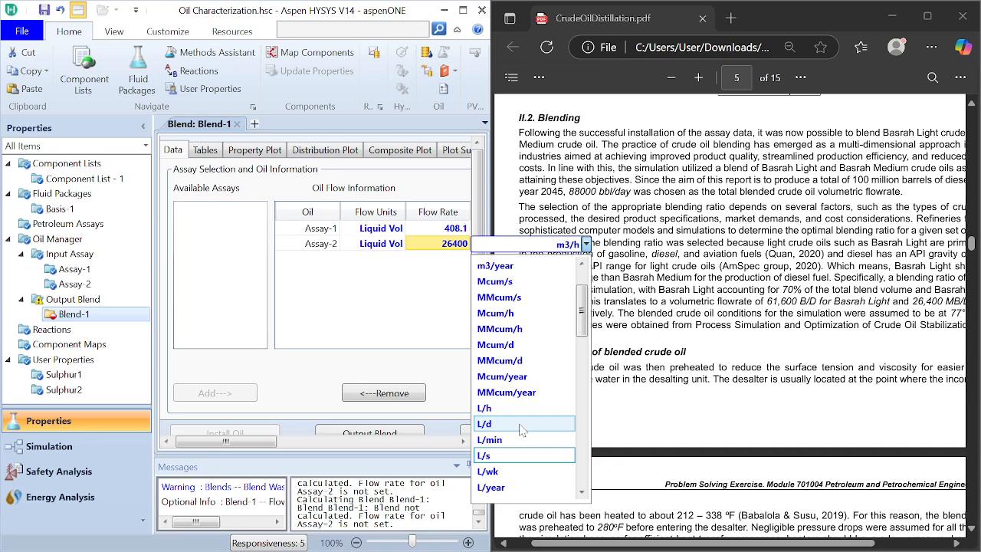
{"action": "scroll", "coordinate": [520, 430], "scroll_direction": "down", "scroll_amount": 7}
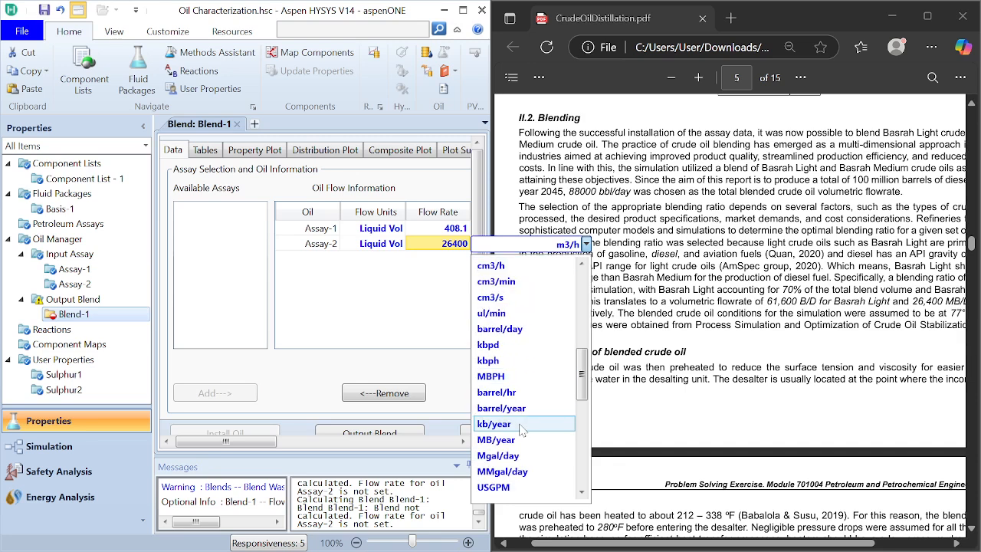
{"action": "left_click", "coordinate": [514, 330]}
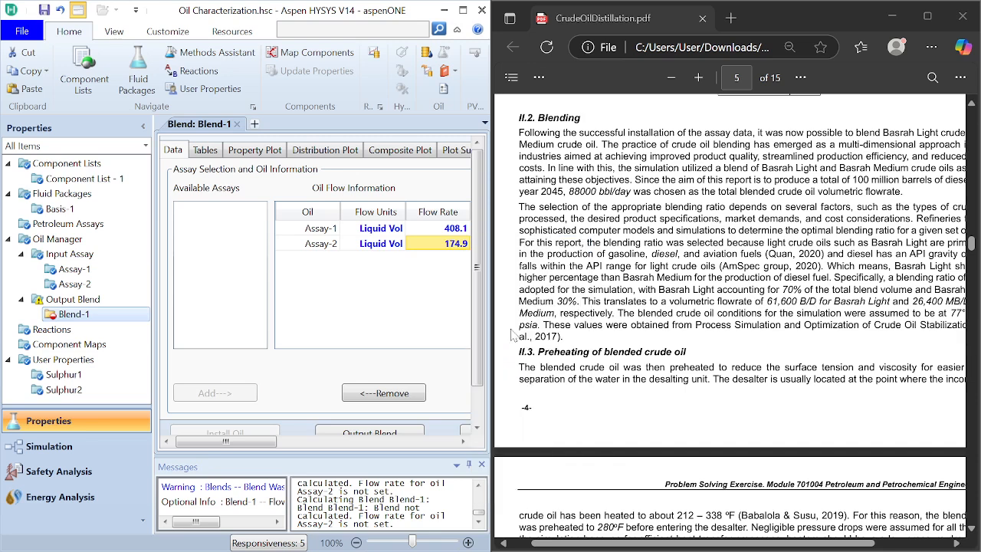
{"action": "left_click", "coordinate": [440, 334]}
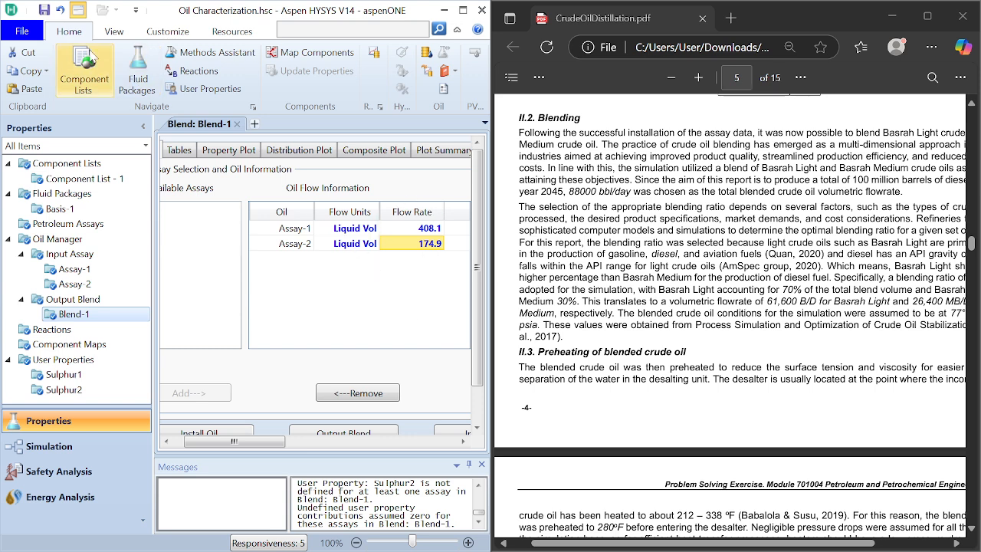
Step: Set the display unit for Std. Vol. Flow to barrel/day in the NewUser unit set and accept the simulation options
{"action": "left_click", "coordinate": [25, 34]}
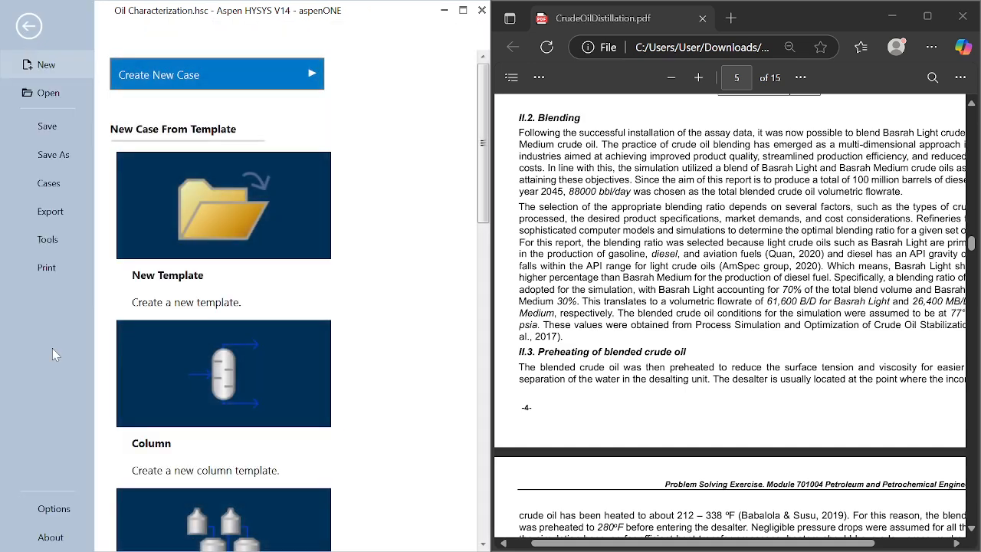
{"action": "left_click", "coordinate": [66, 520]}
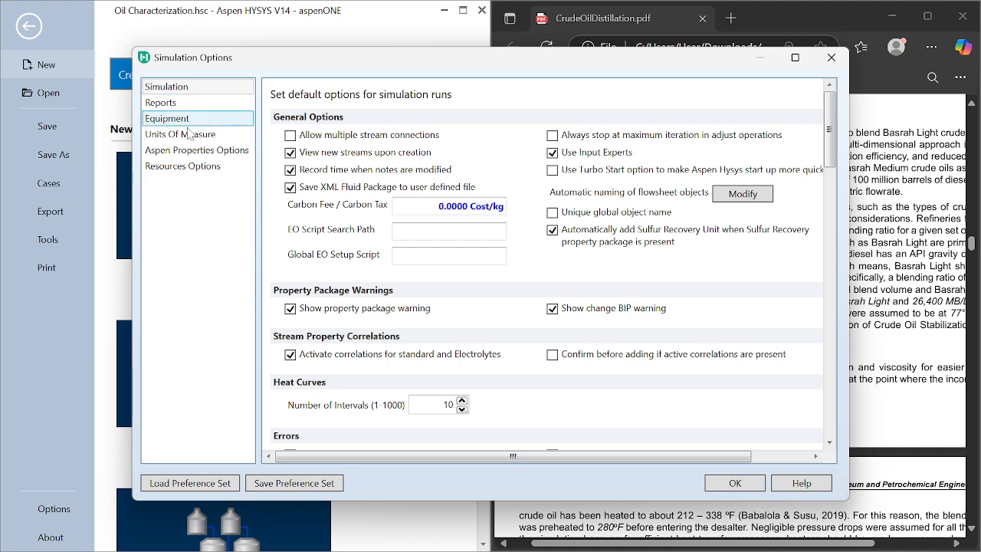
{"action": "left_click", "coordinate": [192, 134]}
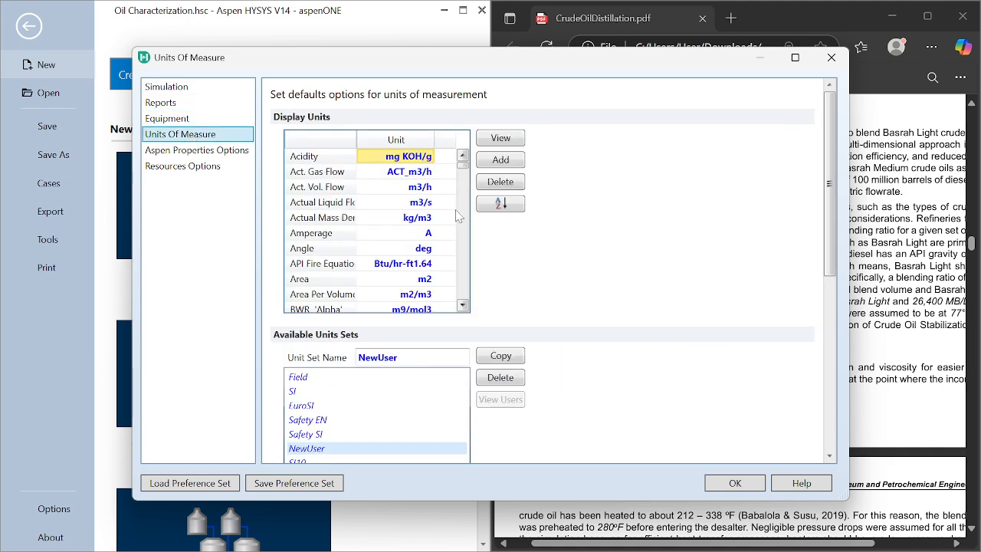
{"action": "scroll", "coordinate": [401, 224], "scroll_direction": "down", "scroll_amount": 10}
{"action": "scroll", "coordinate": [400, 224], "scroll_direction": "down", "scroll_amount": 12}
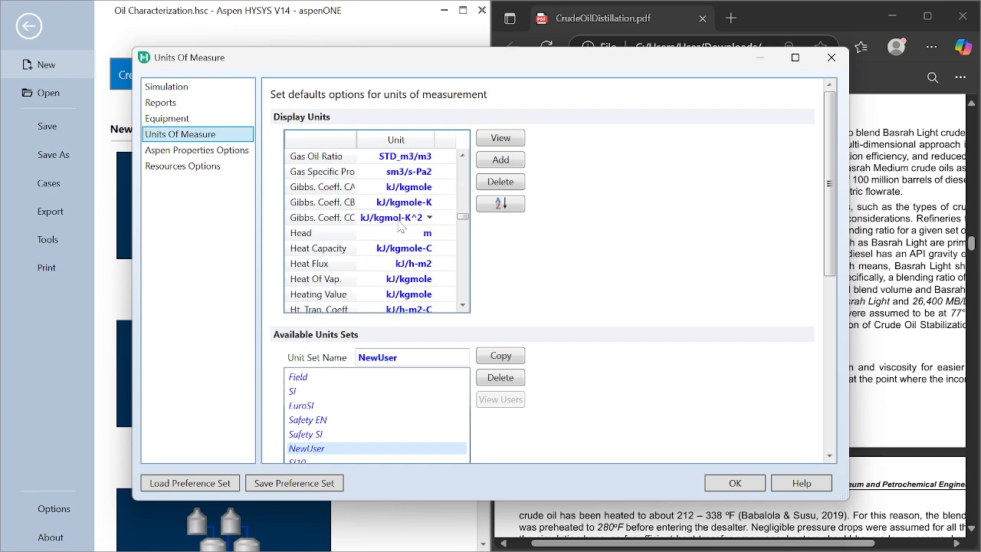
{"action": "scroll", "coordinate": [400, 224], "scroll_direction": "down", "scroll_amount": 10}
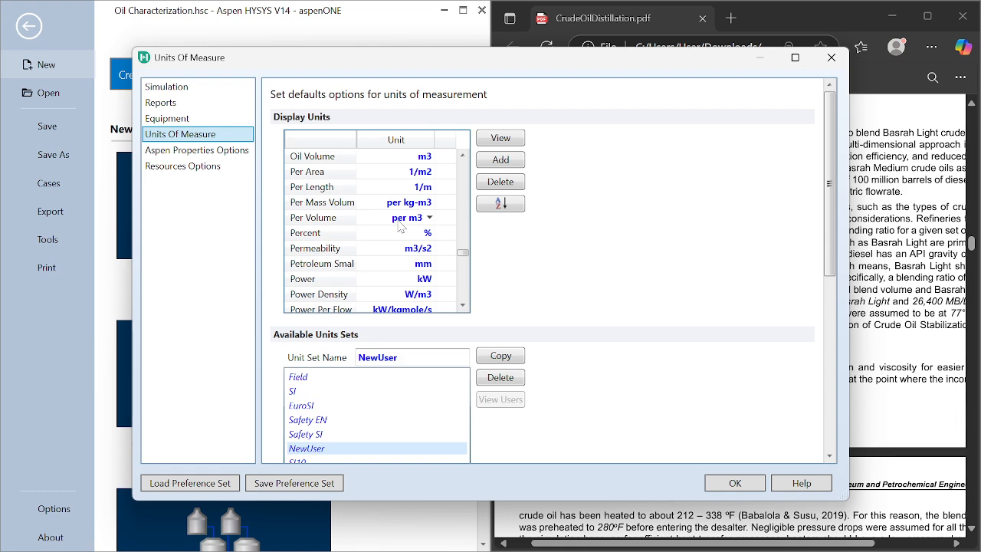
{"action": "scroll", "coordinate": [400, 224], "scroll_direction": "down", "scroll_amount": 18}
{"action": "scroll", "coordinate": [400, 224], "scroll_direction": "down", "scroll_amount": 1}
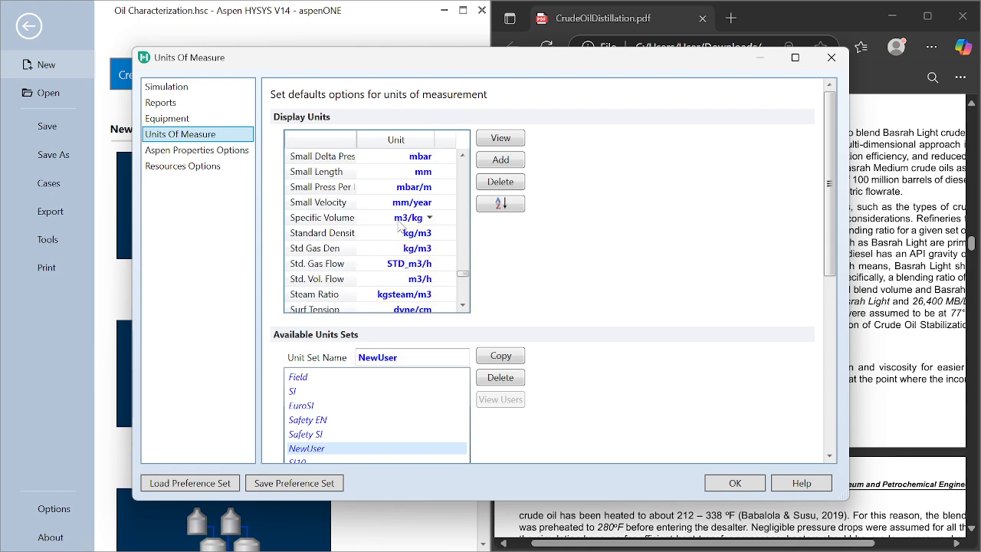
{"action": "left_click", "coordinate": [431, 280]}
{"action": "scroll", "coordinate": [387, 452], "scroll_direction": "down", "scroll_amount": 10}
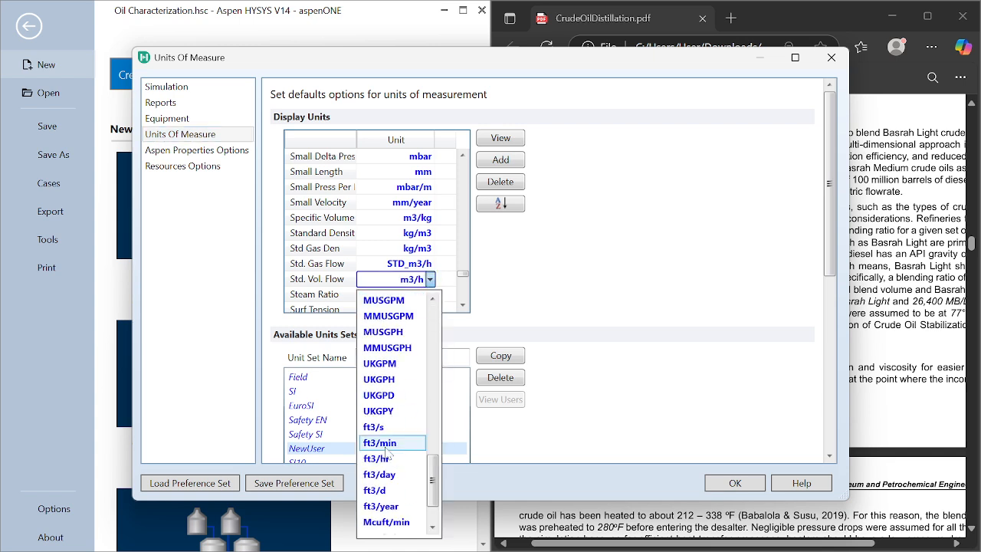
{"action": "scroll", "coordinate": [388, 450], "scroll_direction": "up", "scroll_amount": 10}
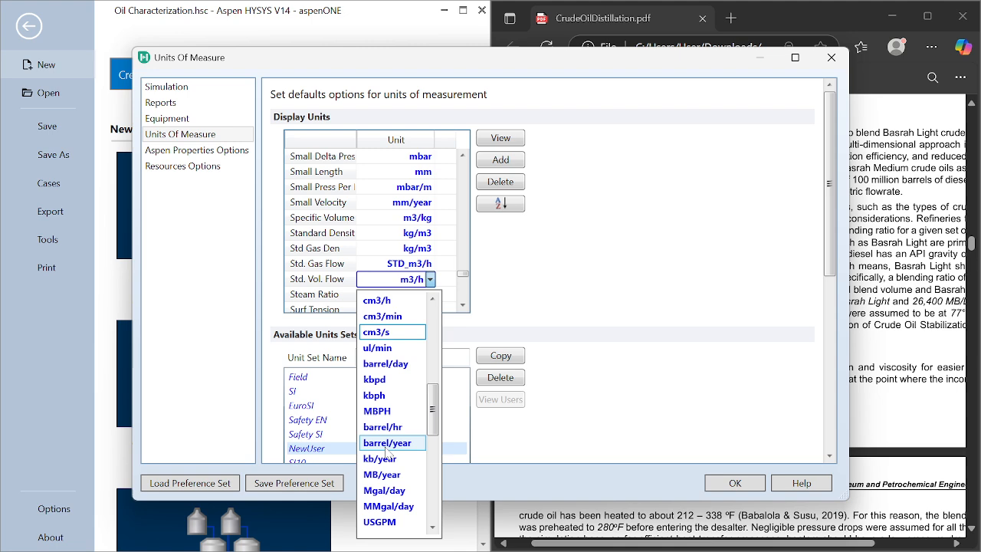
{"action": "left_click", "coordinate": [396, 365]}
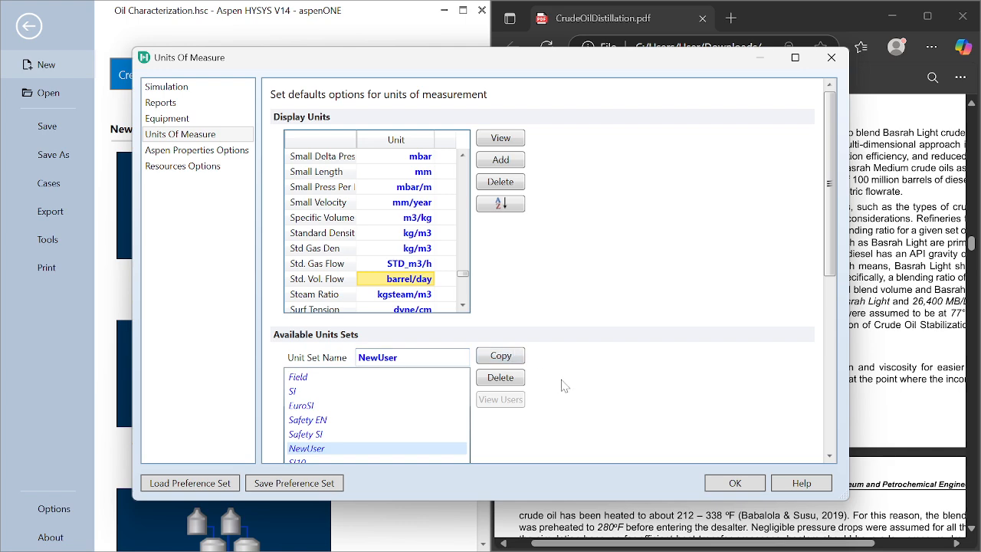
{"action": "left_click", "coordinate": [734, 483]}
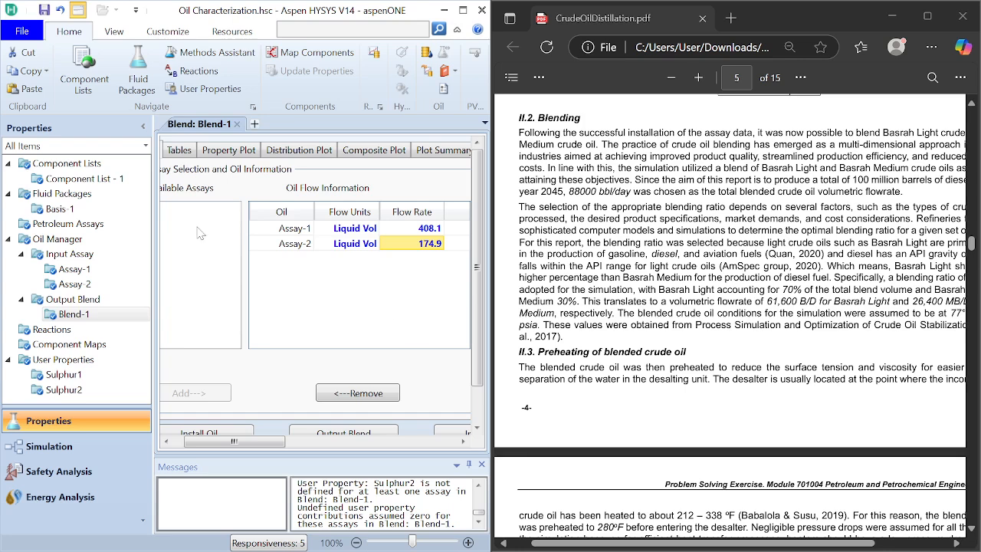
Step: Set the display unit for Liq. Vol. Flow to barrel/day in the NewUser unit set and accept the simulation options
{"action": "left_click", "coordinate": [23, 35]}
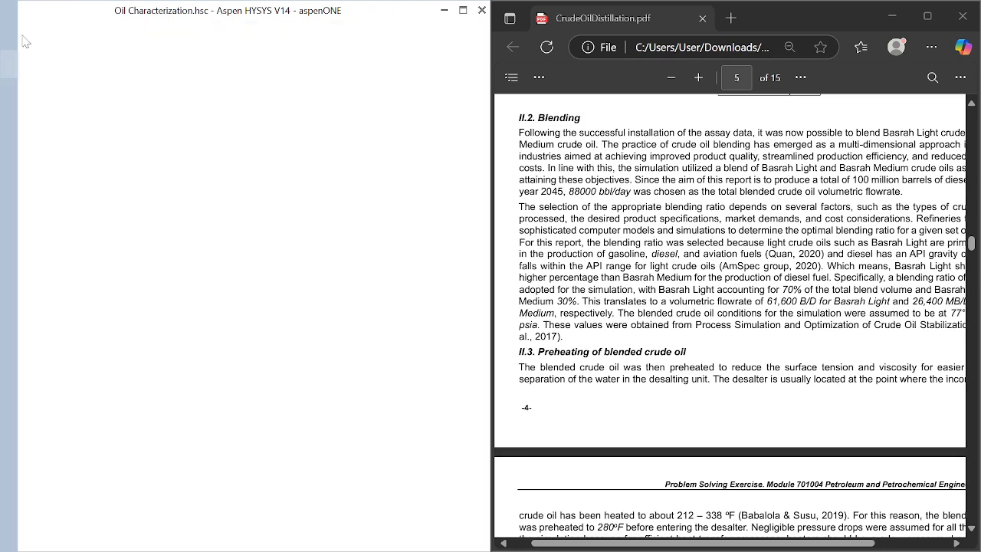
{"action": "left_click", "coordinate": [53, 509]}
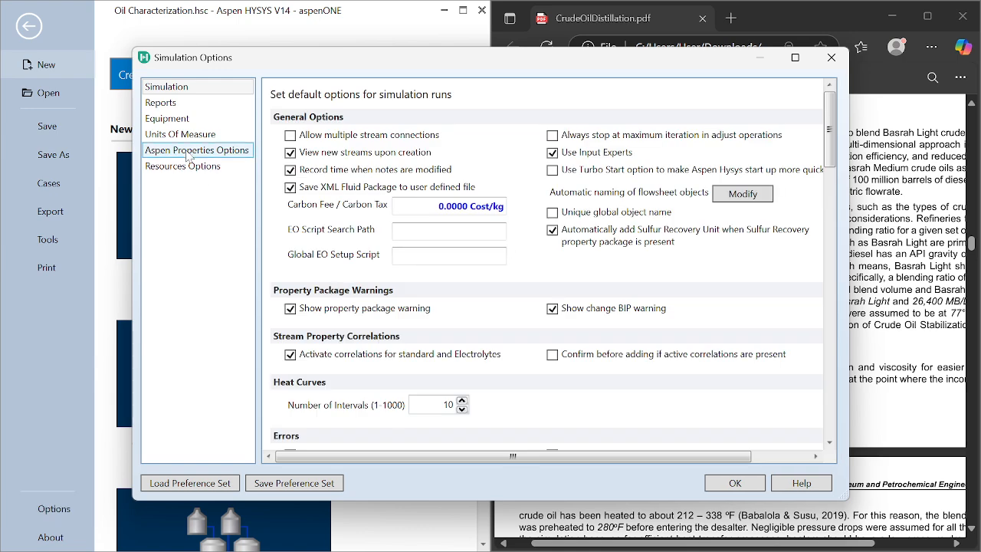
{"action": "left_click", "coordinate": [186, 135]}
{"action": "scroll", "coordinate": [376, 239], "scroll_direction": "down", "scroll_amount": 5}
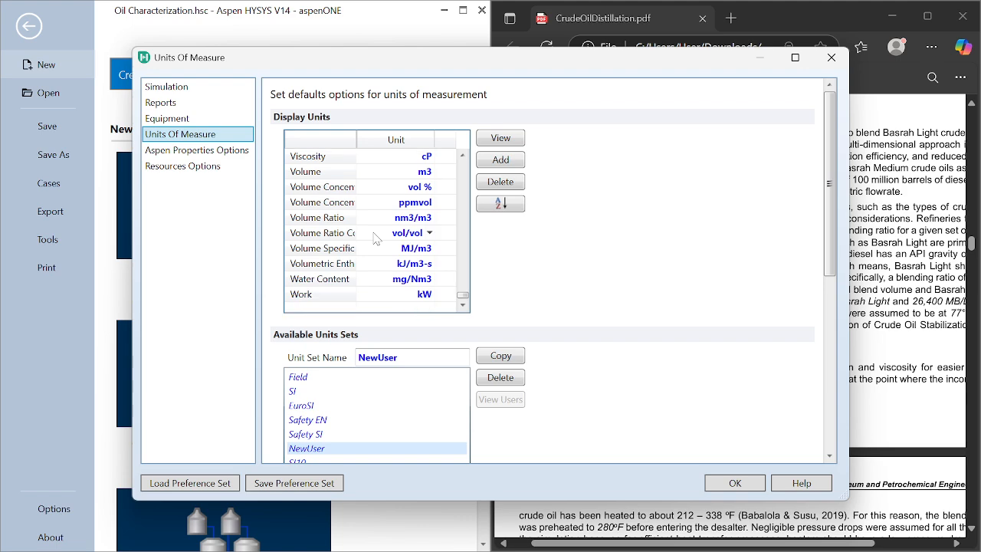
{"action": "scroll", "coordinate": [376, 239], "scroll_direction": "up", "scroll_amount": 10}
{"action": "scroll", "coordinate": [376, 239], "scroll_direction": "down", "scroll_amount": 2}
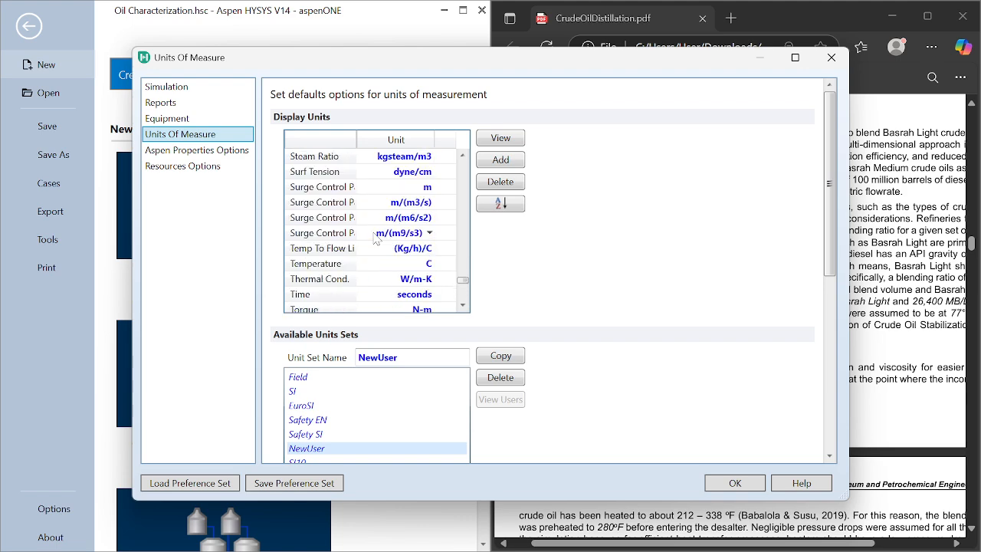
{"action": "scroll", "coordinate": [375, 239], "scroll_direction": "up", "scroll_amount": 15}
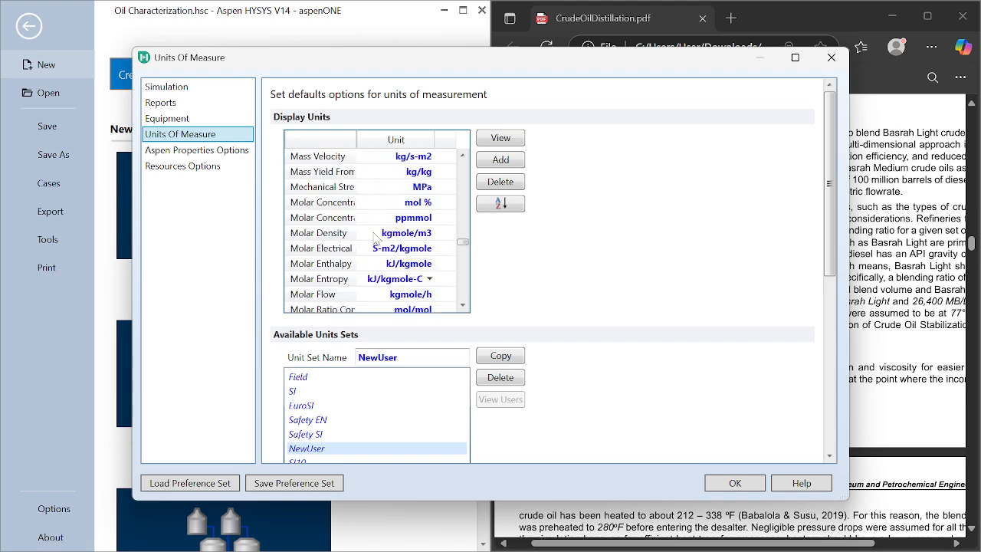
{"action": "scroll", "coordinate": [375, 239], "scroll_direction": "up", "scroll_amount": 9}
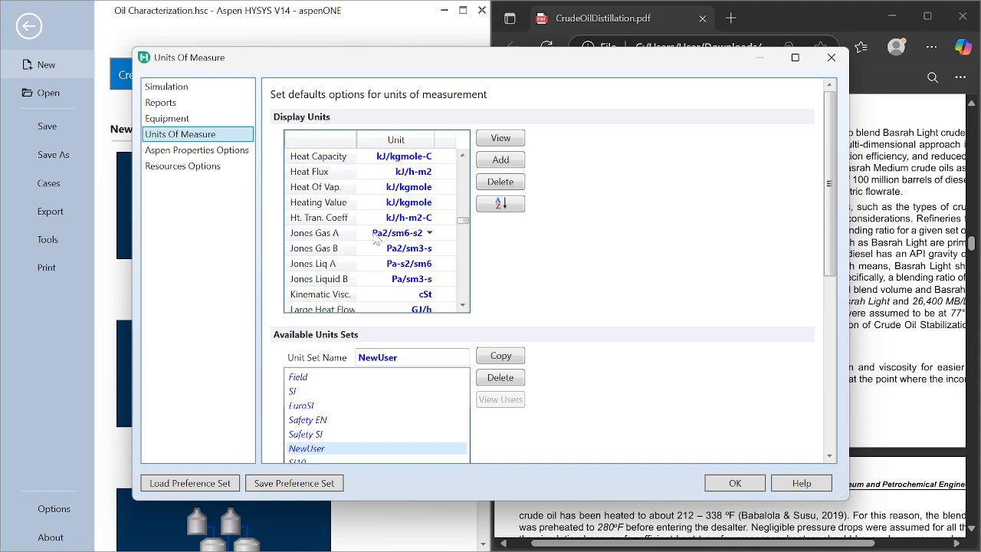
{"action": "scroll", "coordinate": [375, 239], "scroll_direction": "down", "scroll_amount": 1}
{"action": "scroll", "coordinate": [375, 239], "scroll_direction": "down", "scroll_amount": 2}
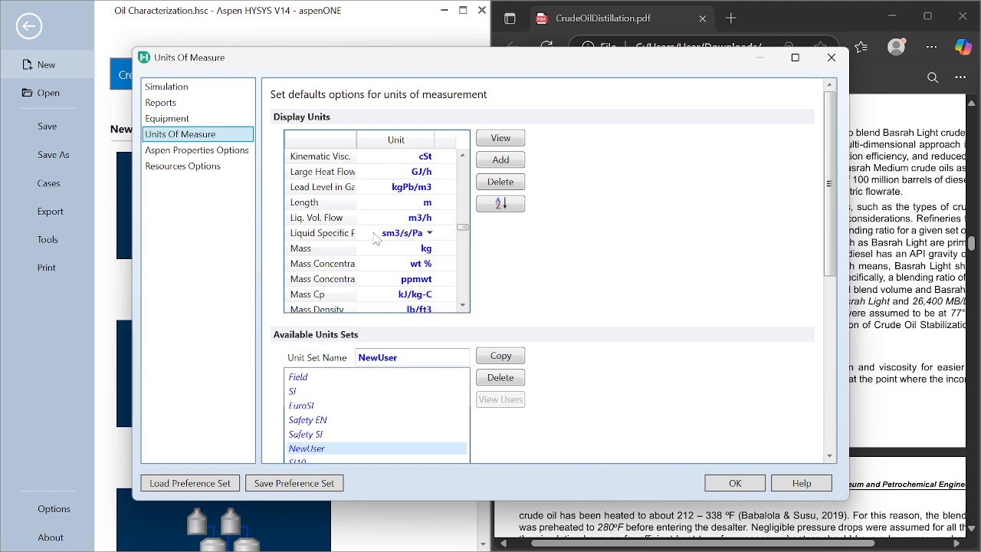
{"action": "left_click", "coordinate": [429, 218]}
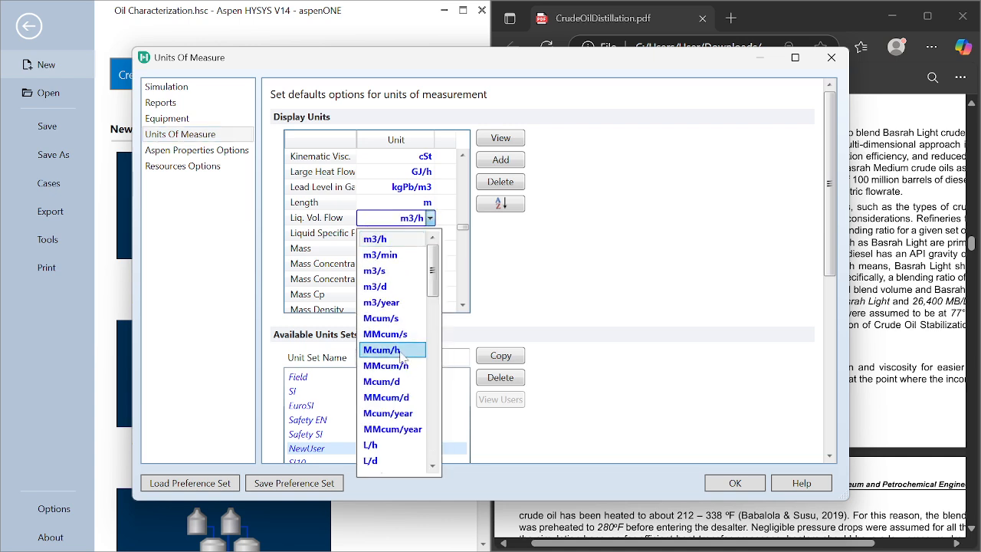
{"action": "scroll", "coordinate": [400, 355], "scroll_direction": "down", "scroll_amount": 10}
{"action": "scroll", "coordinate": [401, 355], "scroll_direction": "up", "scroll_amount": 5}
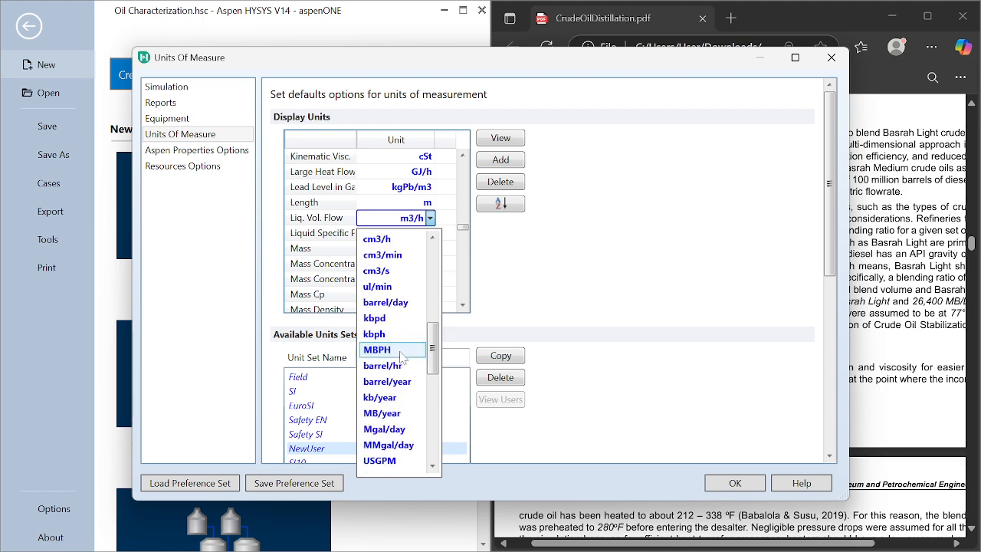
{"action": "left_click", "coordinate": [400, 303]}
{"action": "left_click", "coordinate": [741, 484]}
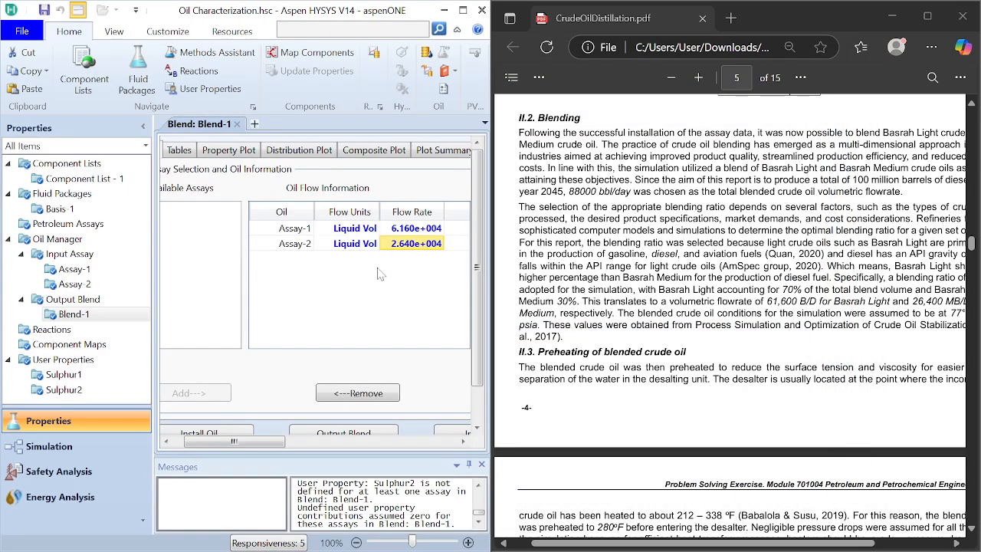
Step: Open the oil installation settings for Blend-1 and exclude Assay-1 and Assay-2, keeping only the blend selected for installation
{"action": "left_click_drag", "start_coordinate": [479, 368], "coordinate": [475, 409]}
{"action": "left_click_drag", "start_coordinate": [261, 447], "coordinate": [244, 420]}
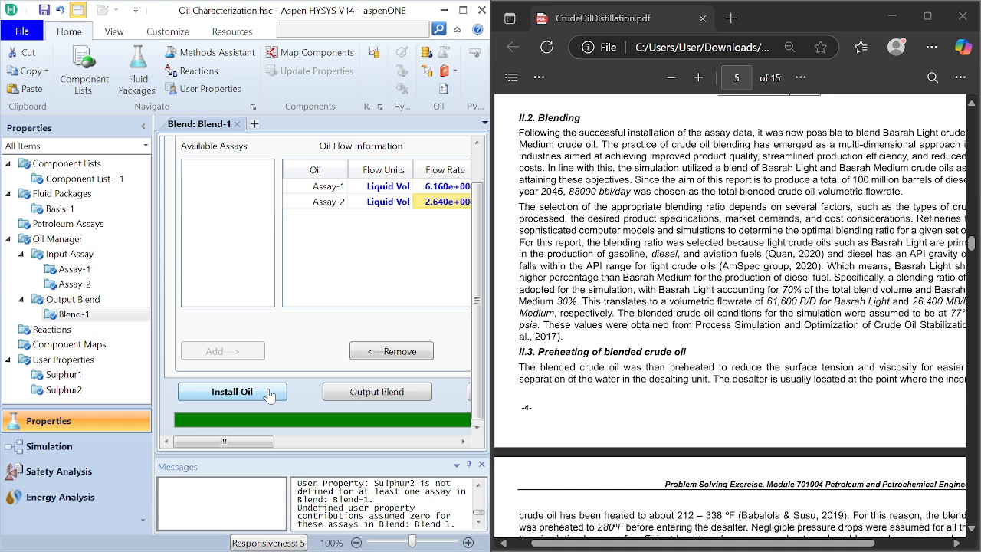
{"action": "left_click", "coordinate": [269, 393]}
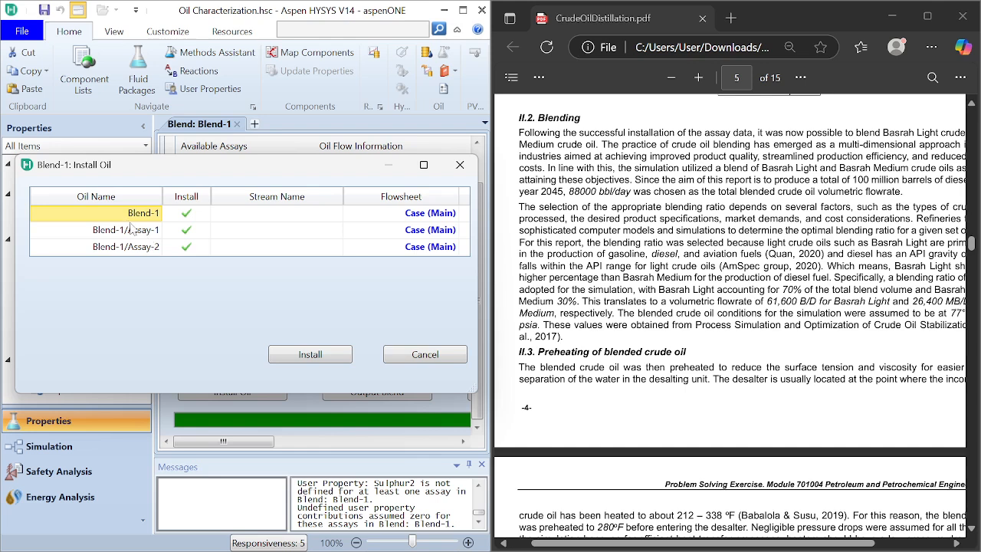
{"action": "left_click", "coordinate": [187, 229]}
{"action": "left_click", "coordinate": [187, 246]}
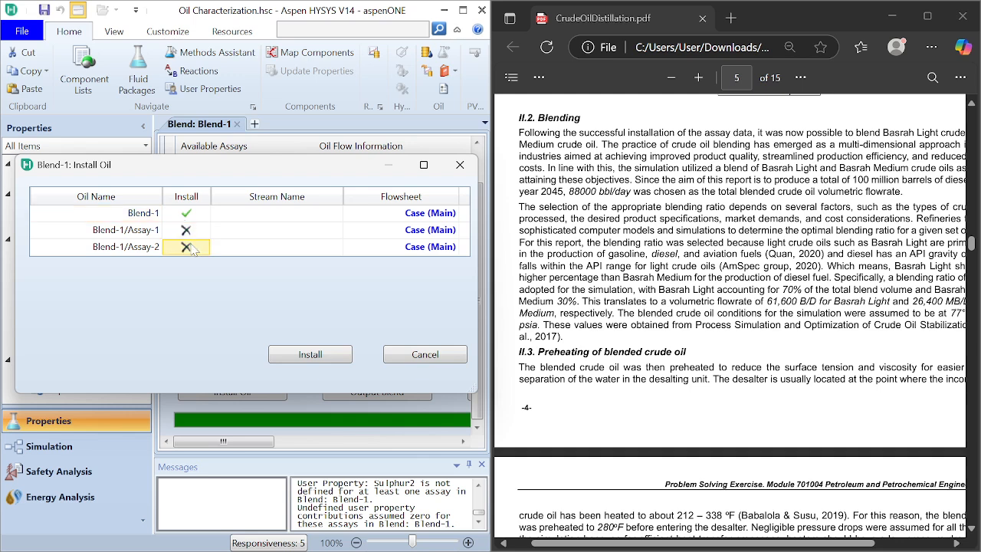
Step: Name the stream for Blend-1 "Crude Oil Blend" and install it in the main flowsheet
{"action": "left_click", "coordinate": [245, 220]}
{"action": "key", "text": "Tab"}
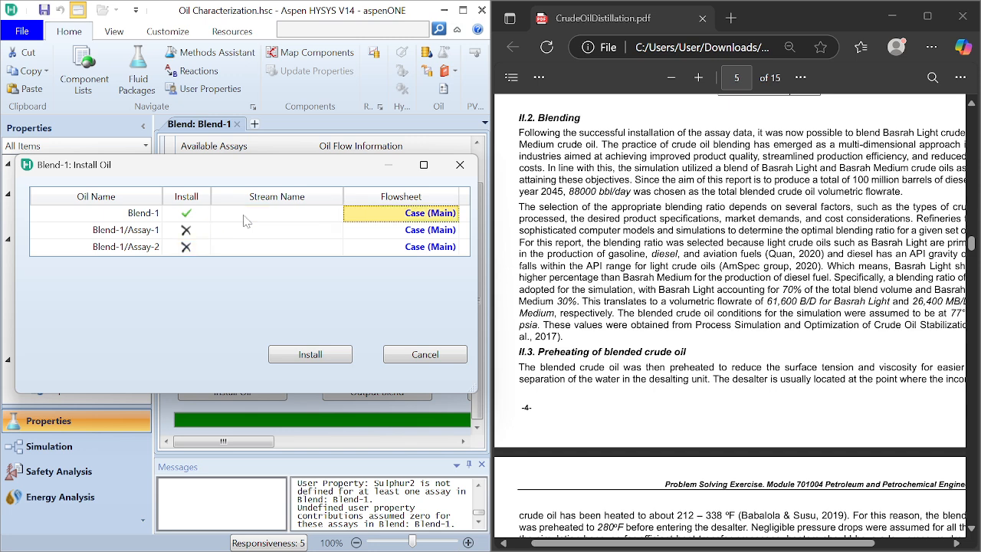
{"action": "left_click", "coordinate": [245, 220]}
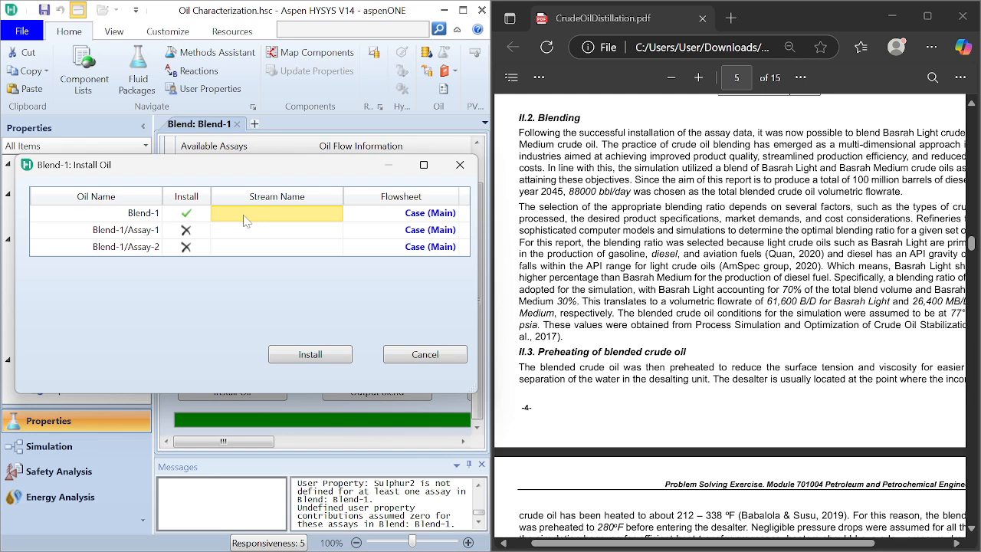
{"action": "type", "text": "c"}
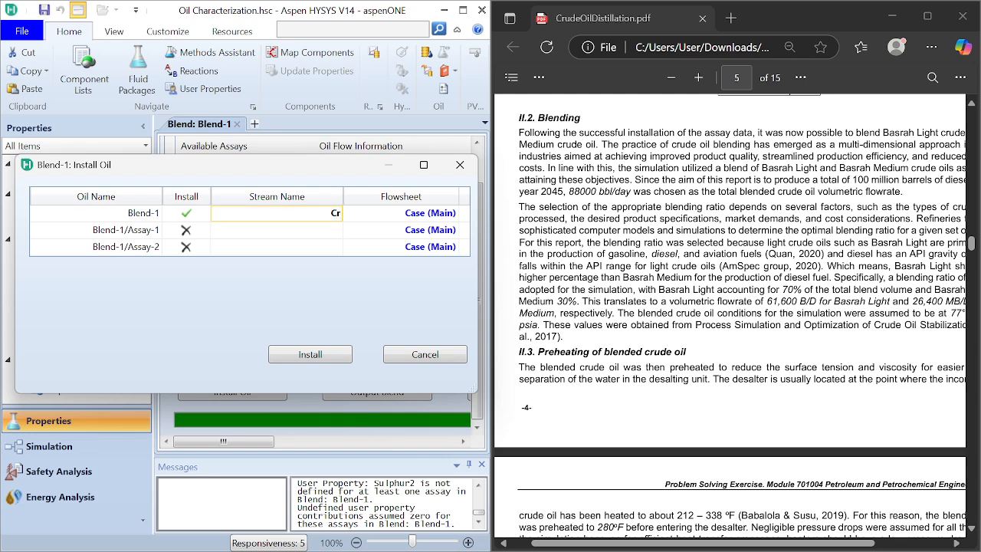
{"action": "type", "text": "rude"}
{"action": "key", "text": "BackSpace"}
{"action": "type", "text": "de Oil Blend"}
{"action": "left_click", "coordinate": [334, 356]}
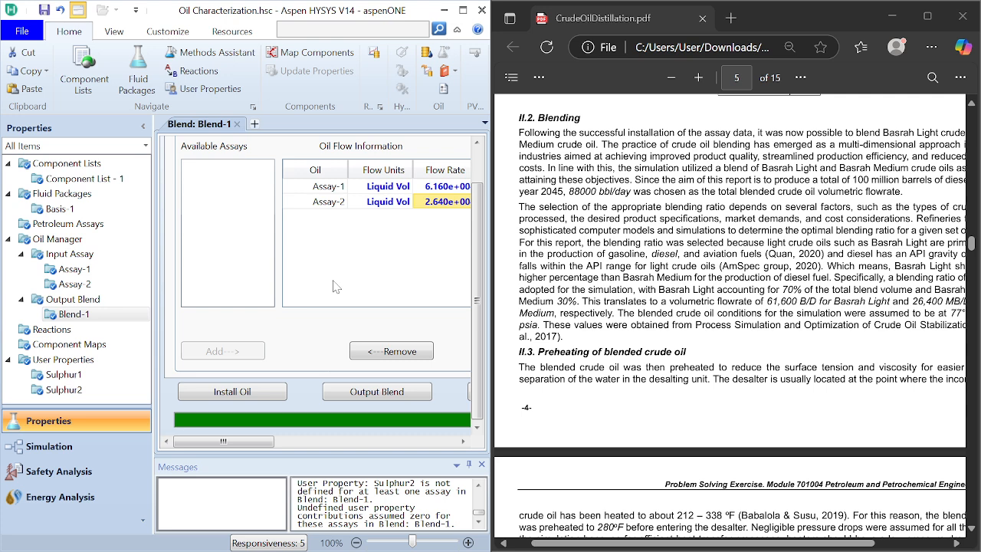
Step: Rename Assay-1 as "Light Assay" in the list of input assays
{"action": "left_click", "coordinate": [72, 254]}
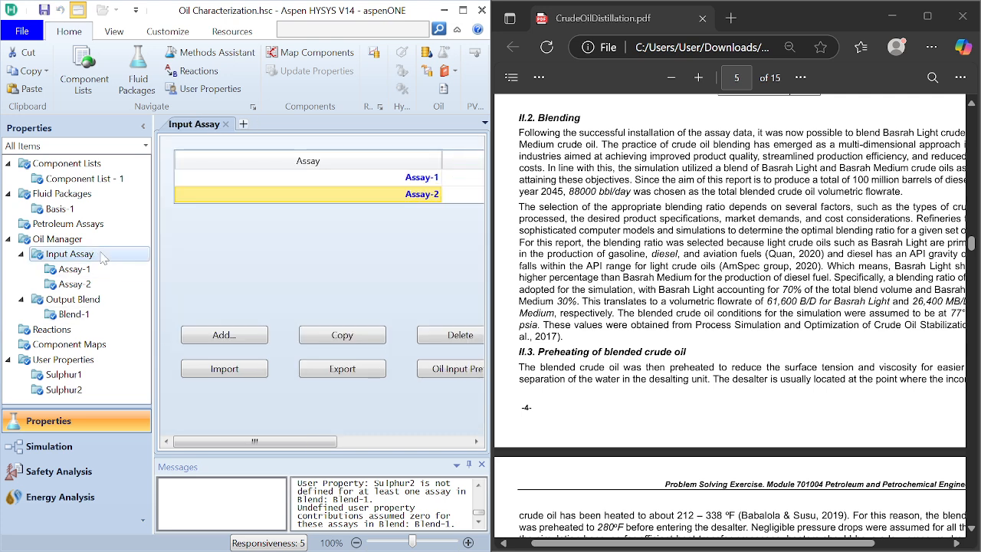
{"action": "double_click", "coordinate": [360, 177]}
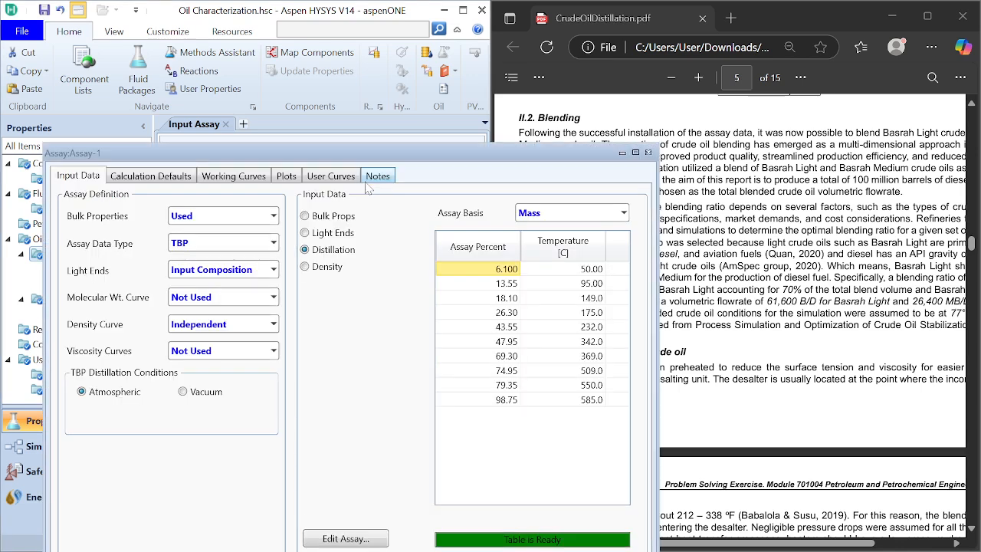
{"action": "left_click", "coordinate": [649, 152]}
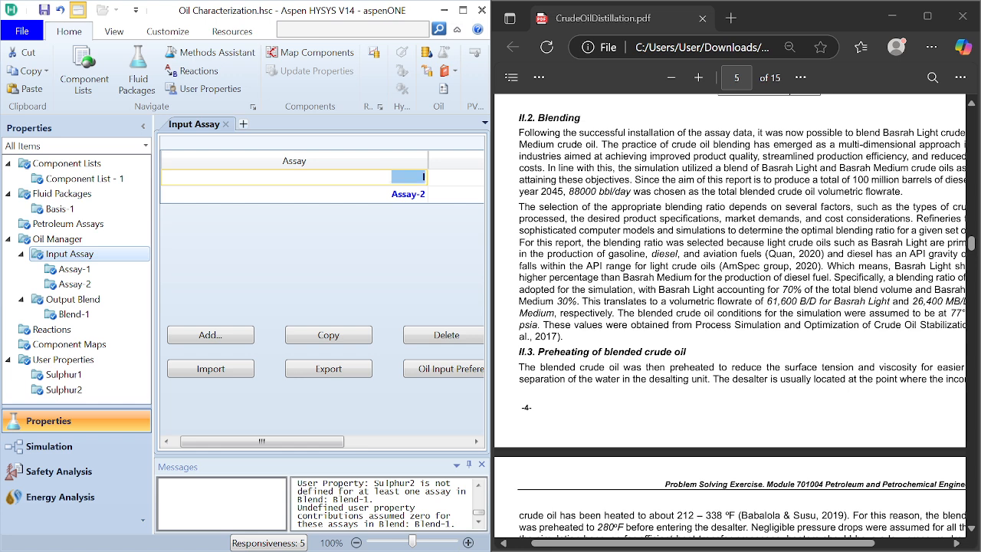
{"action": "key", "text": "BackSpace"}
{"action": "type", "text": "Light"}
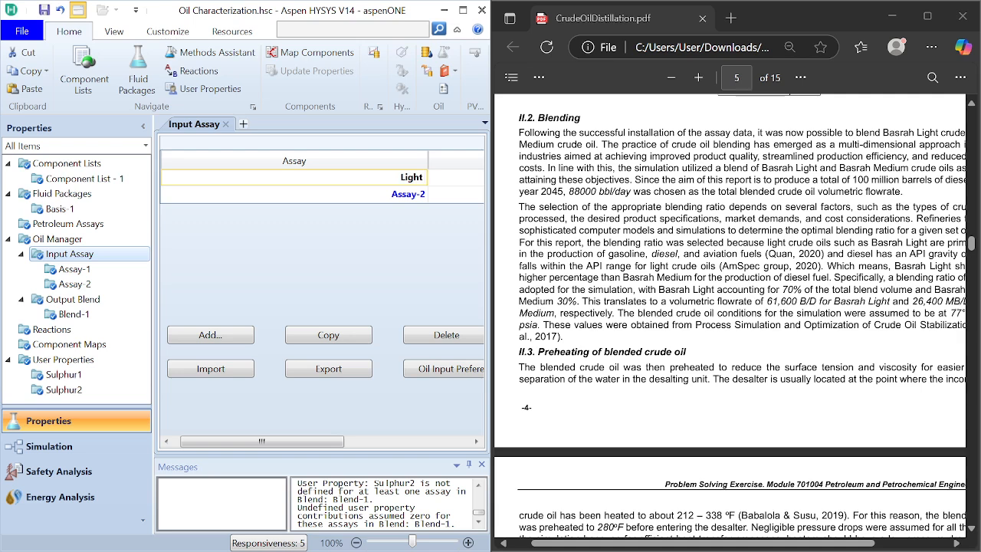
{"action": "type", "text": " Assay"}
{"action": "left_click", "coordinate": [357, 195]}
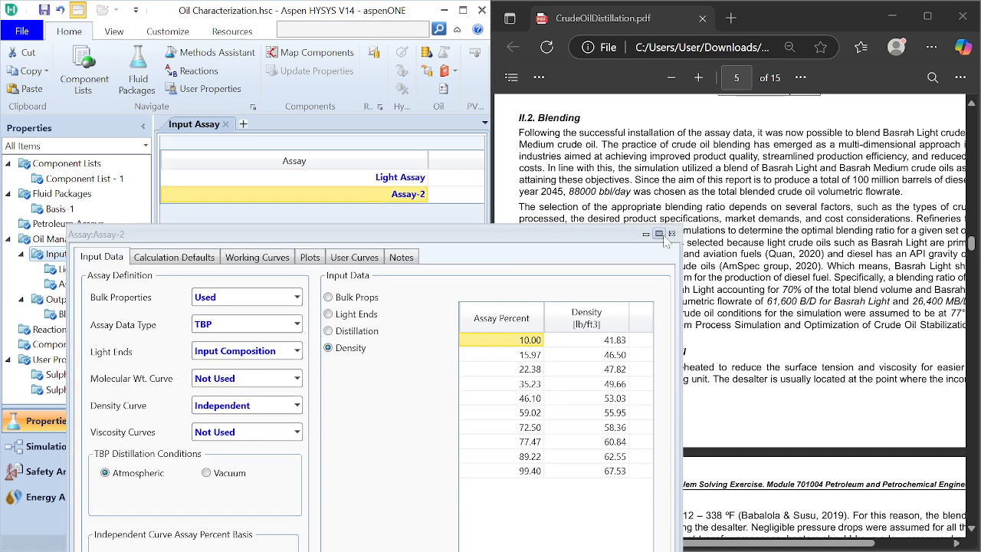
{"action": "left_click", "coordinate": [672, 235]}
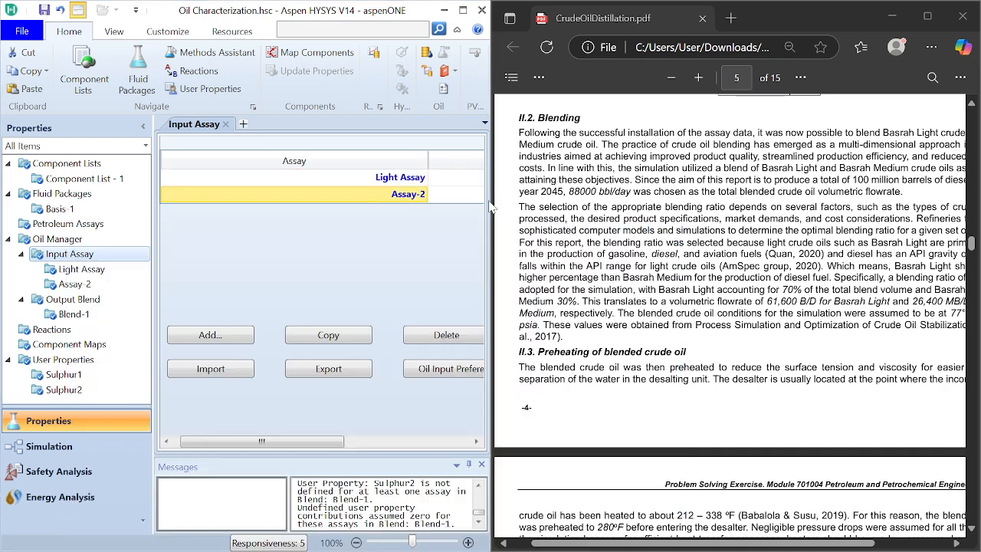
{"action": "double_click", "coordinate": [357, 195]}
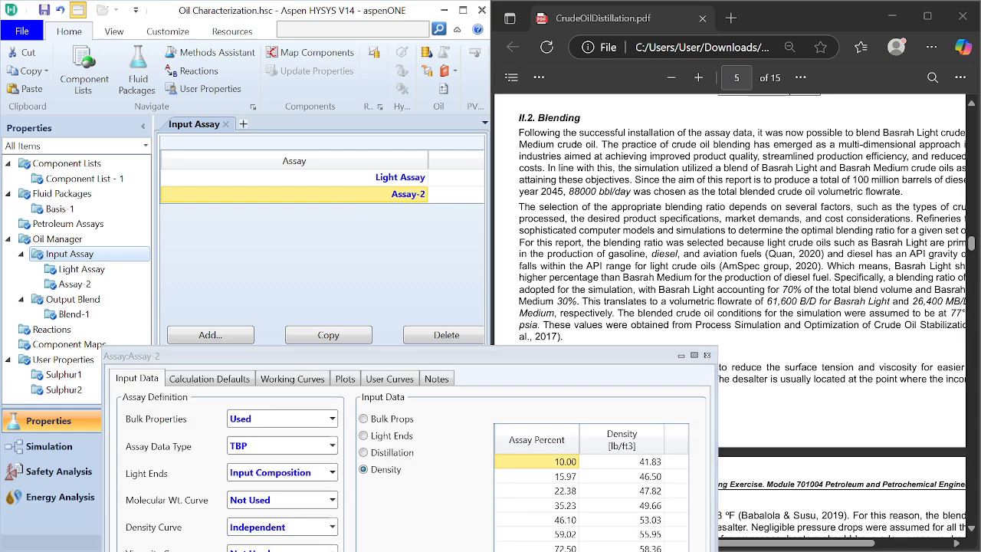
{"action": "left_click", "coordinate": [707, 355]}
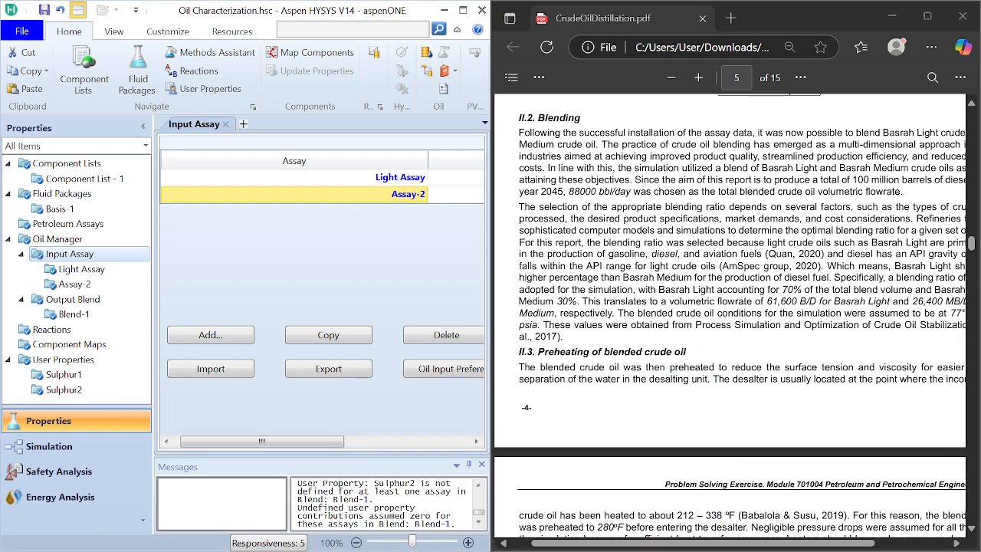
{"action": "left_click", "coordinate": [330, 186]}
{"action": "left_click", "coordinate": [319, 198]}
{"action": "double_click", "coordinate": [317, 197]}
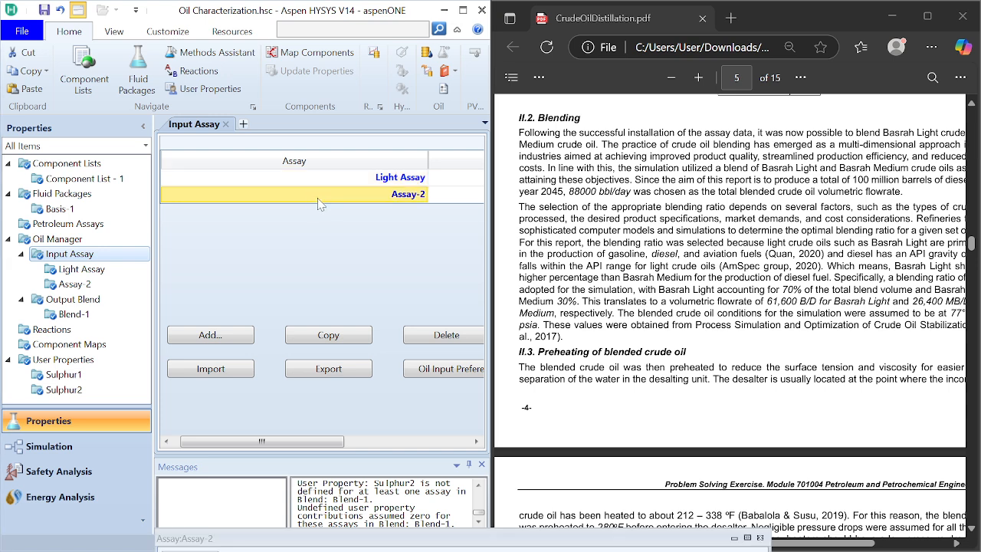
{"action": "left_click", "coordinate": [761, 538]}
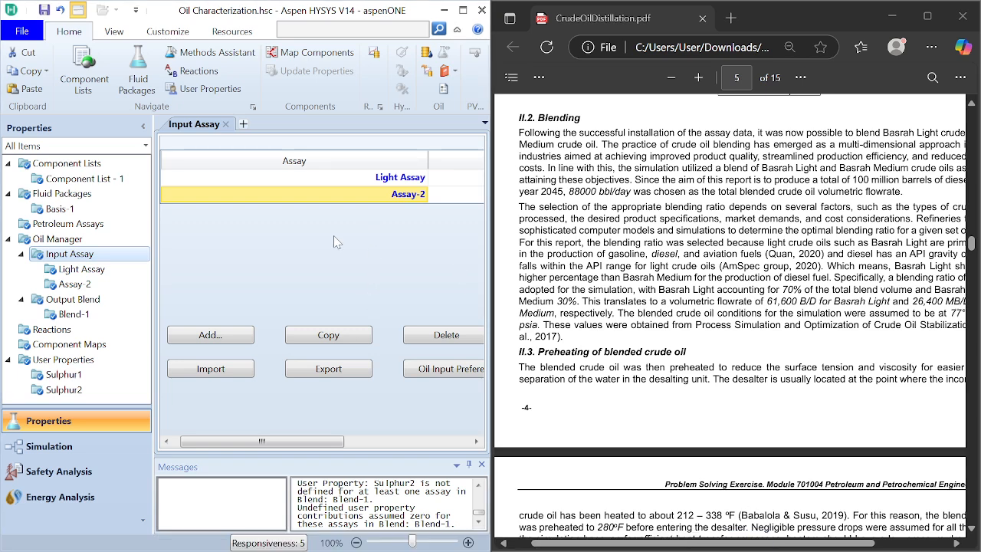
Step: Rename Assay-2 as "Medium Assay" in the list of input assays
{"action": "left_click", "coordinate": [327, 198]}
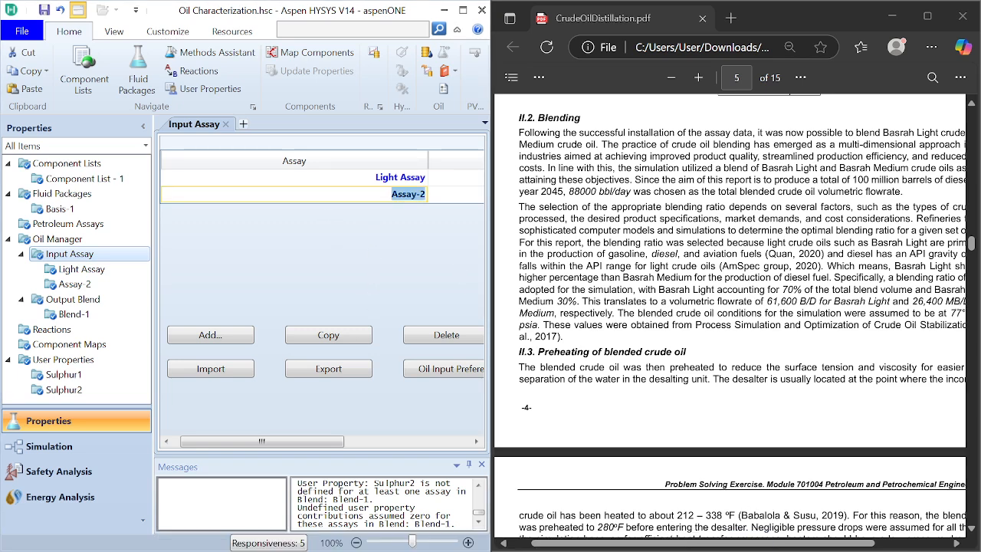
{"action": "key", "text": "End"}
{"action": "key", "text": "BackSpace"}
{"action": "key", "text": "BackSpace"}
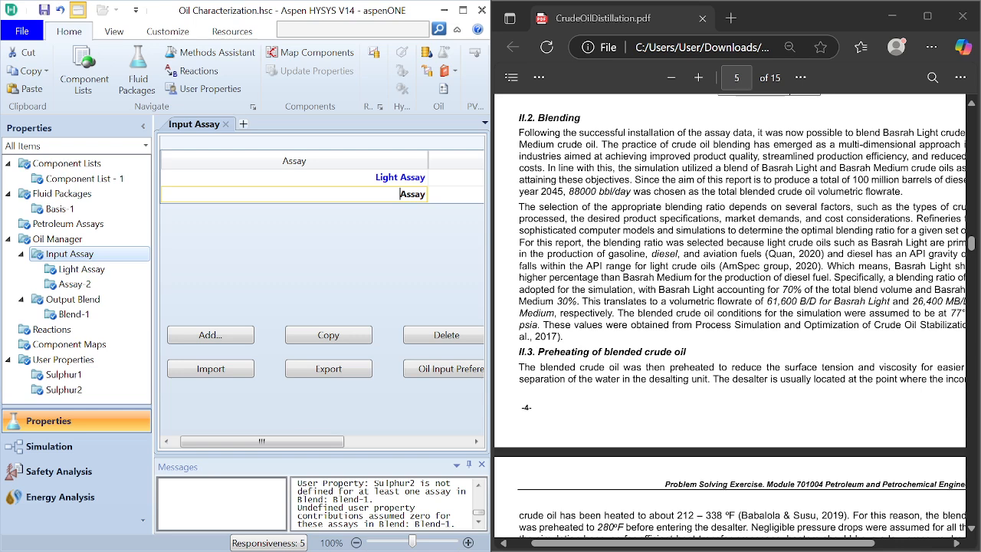
{"action": "type", "text": "Medium"}
{"action": "key", "text": "Return"}
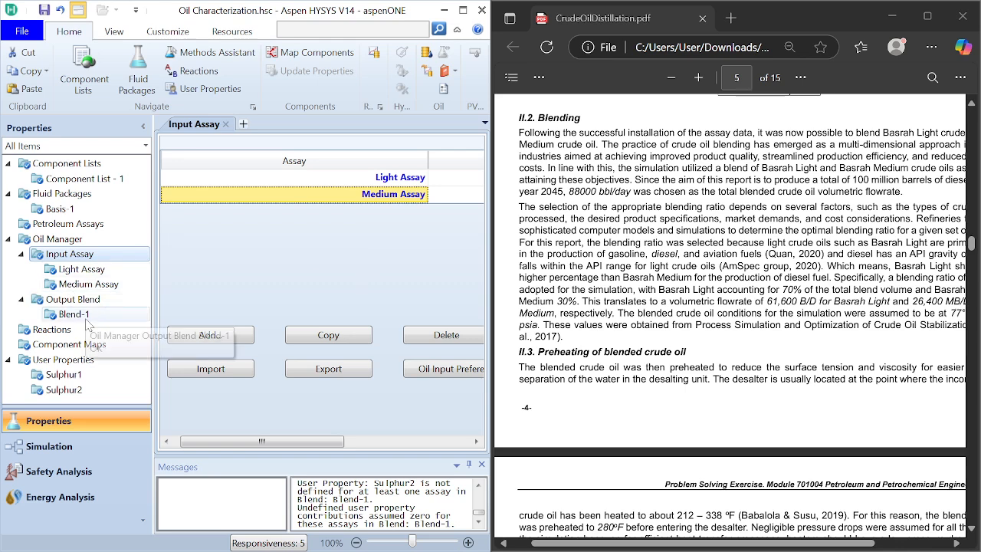
Step: Switch to the simulation environment, enlarge the window and show the Crude Oil Blend stream in the main flowsheet at 100% zoom
{"action": "left_click", "coordinate": [95, 448]}
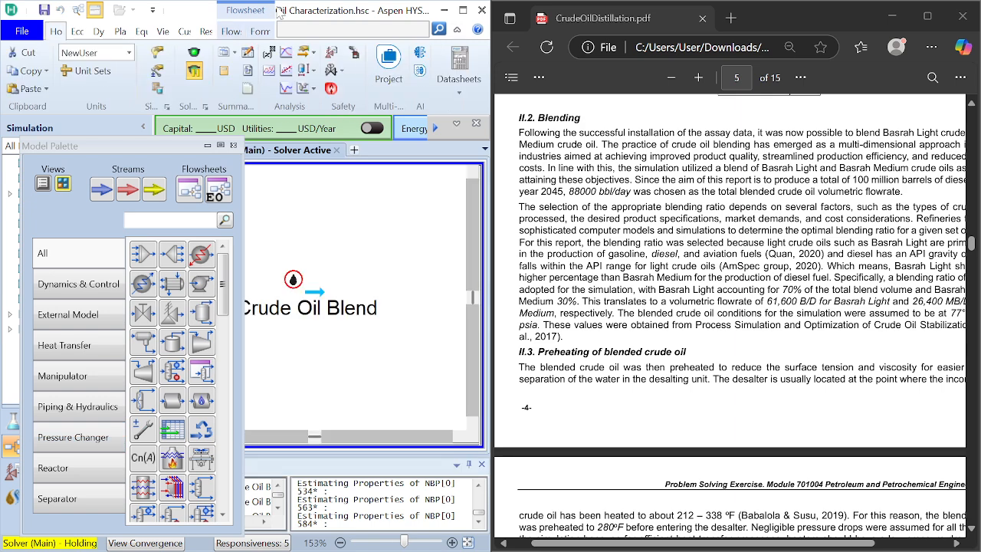
{"action": "left_click_drag", "start_coordinate": [278, 13], "coordinate": [437, 3]}
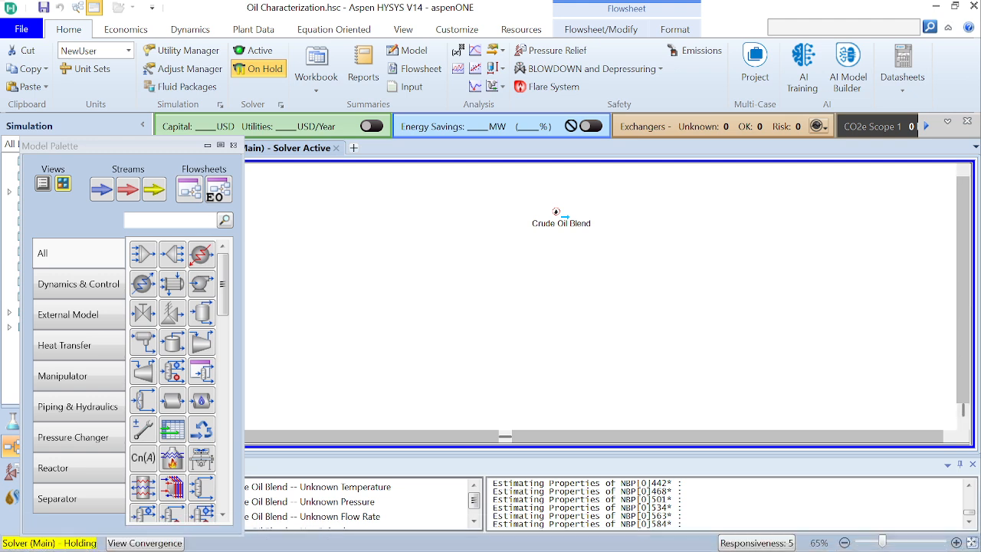
{"action": "left_click", "coordinate": [972, 542]}
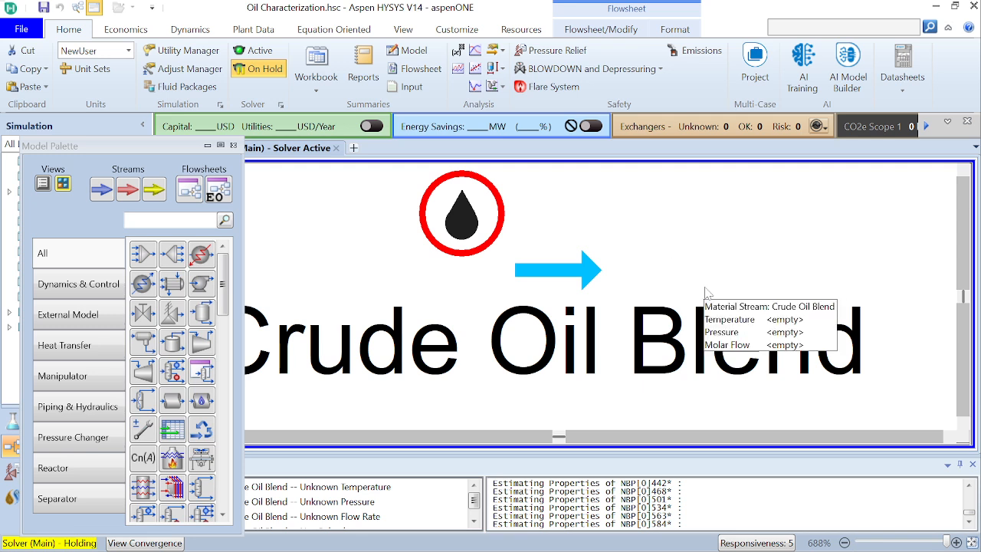
{"action": "left_click", "coordinate": [883, 542]}
{"action": "left_click", "coordinate": [891, 542]}
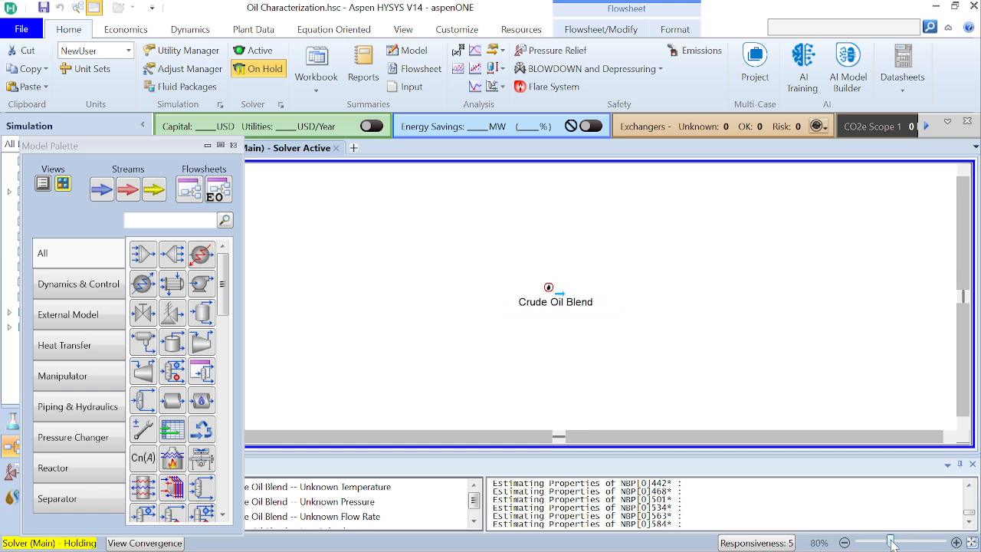
{"action": "left_click_drag", "start_coordinate": [891, 543], "coordinate": [901, 544]}
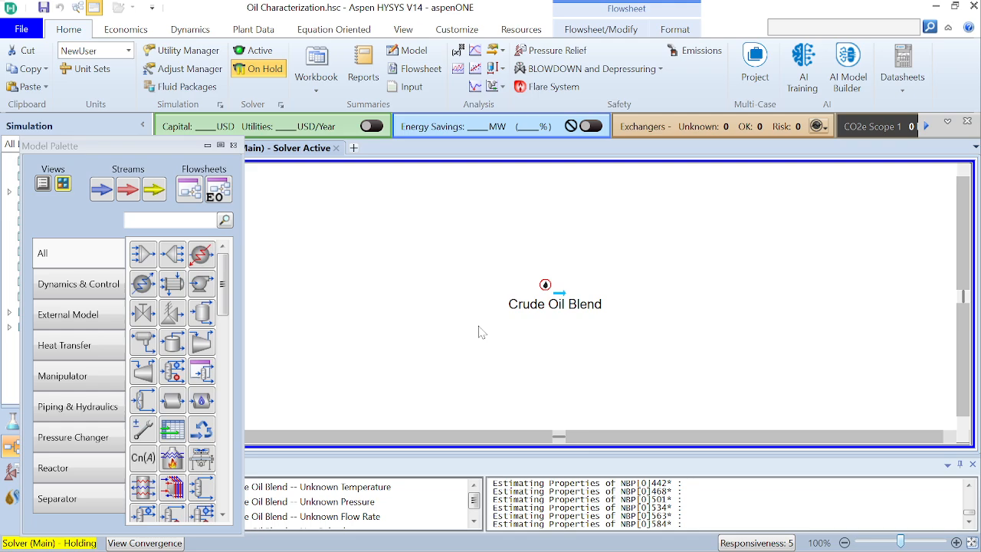
Step: Switch to CrudeOilDistillation.pdf and examine the Blending section for the blended crude's flow rate and conditions
{"action": "mouse_move", "coordinate": [567, 547]}
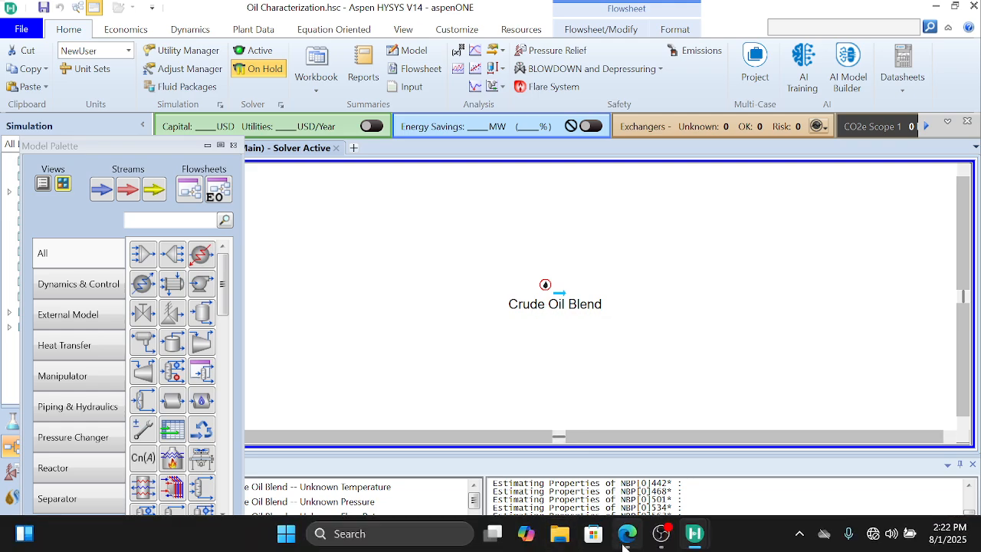
{"action": "mouse_move", "coordinate": [624, 545]}
{"action": "left_click", "coordinate": [653, 417]}
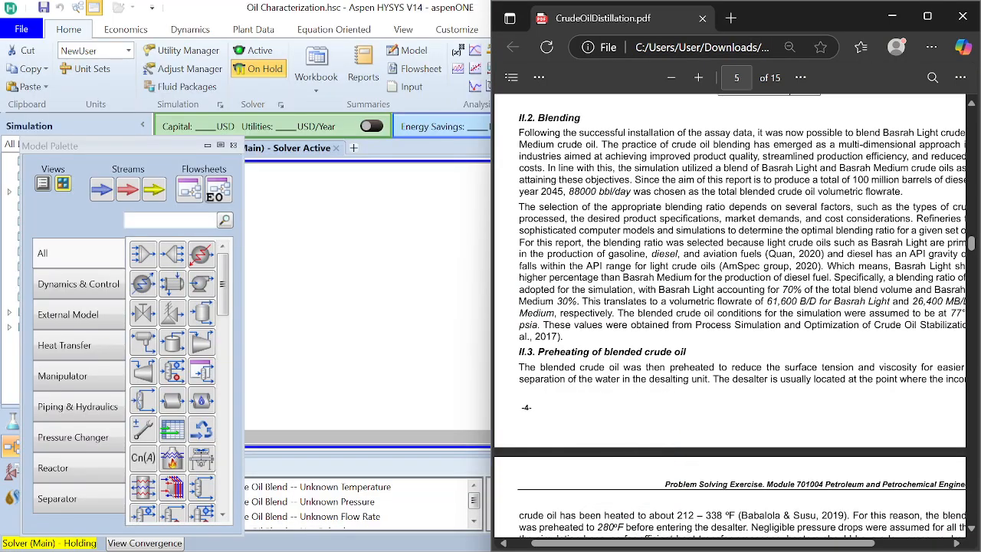
{"action": "scroll", "coordinate": [718, 325], "scroll_direction": "down", "scroll_amount": 1}
{"action": "scroll", "coordinate": [719, 325], "scroll_direction": "up", "scroll_amount": 1}
{"action": "scroll", "coordinate": [718, 325], "scroll_direction": "right", "scroll_amount": 1}
{"action": "scroll", "coordinate": [718, 325], "scroll_direction": "left", "scroll_amount": 1}
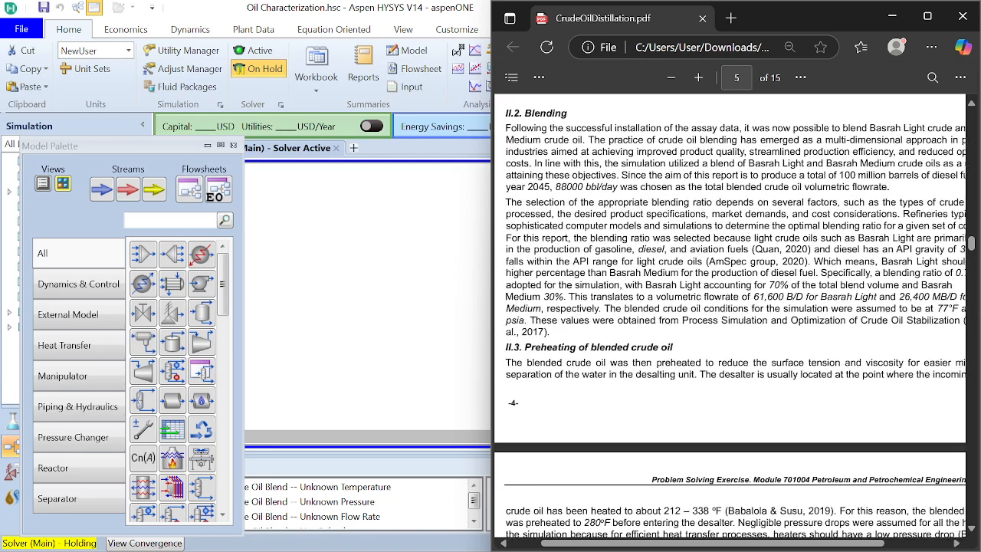
{"action": "scroll", "coordinate": [731, 328], "scroll_direction": "left", "scroll_amount": 1}
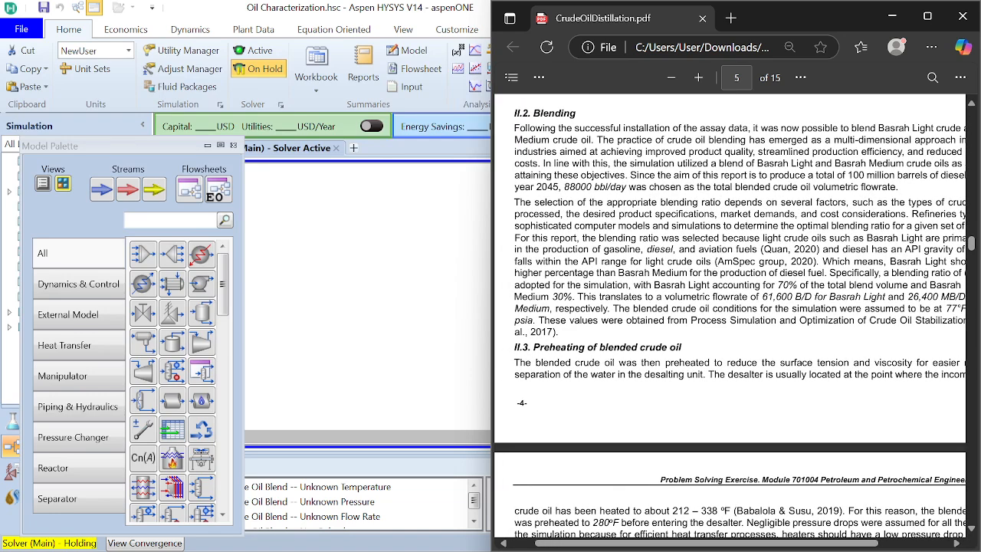
{"action": "scroll", "coordinate": [731, 328], "scroll_direction": "right", "scroll_amount": 1}
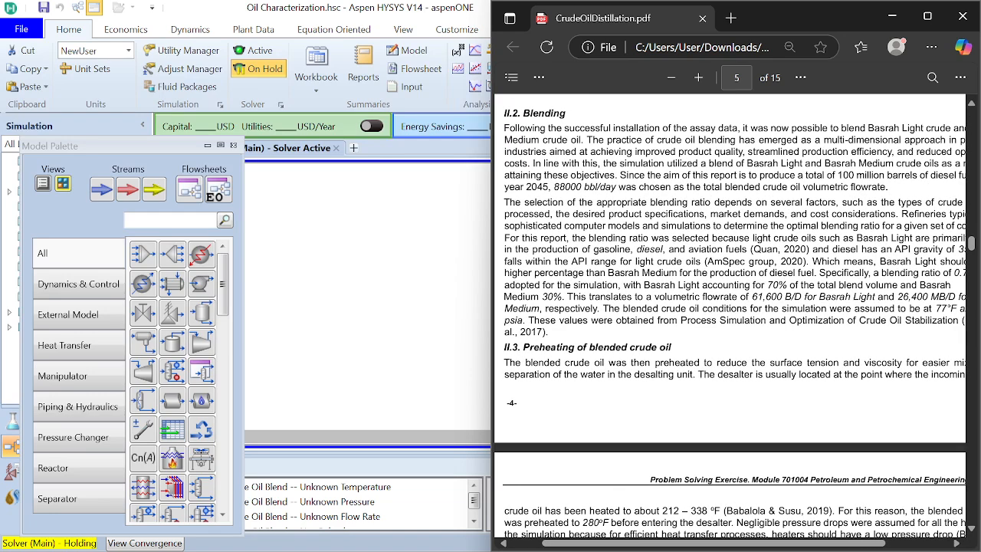
{"action": "scroll", "coordinate": [731, 328], "scroll_direction": "up", "scroll_amount": 1}
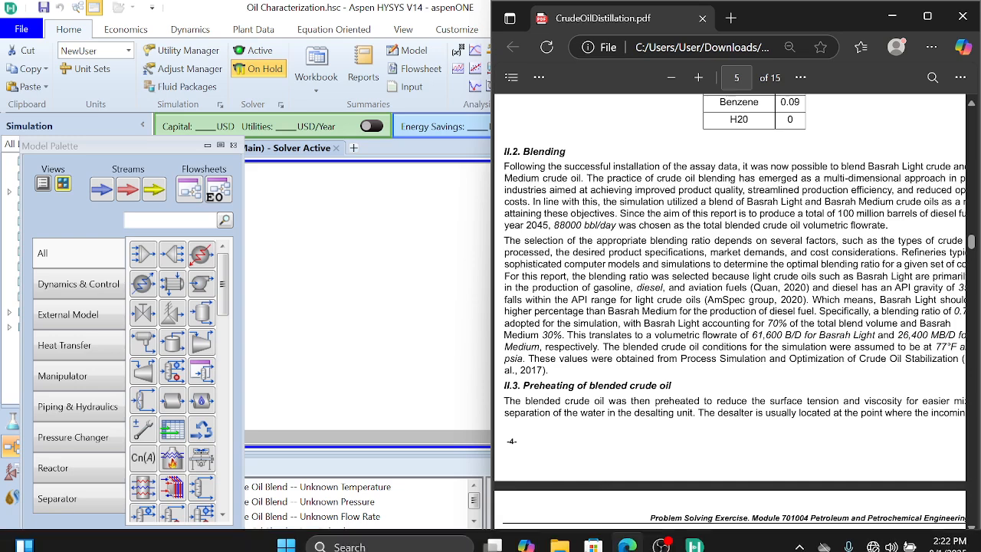
Step: Return to Aspen HYSYS and arrange its window side by side with the reference PDF
{"action": "mouse_move", "coordinate": [658, 539]}
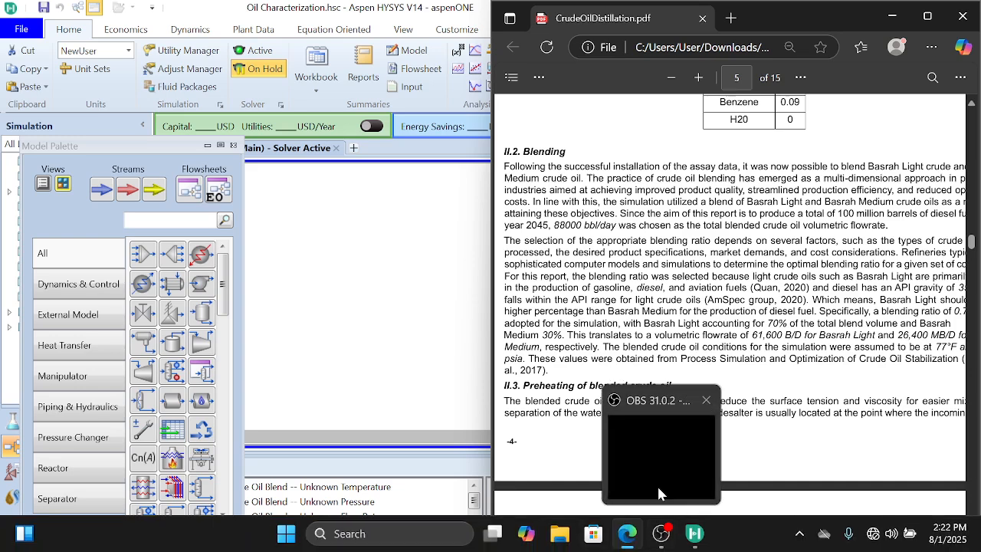
{"action": "mouse_move", "coordinate": [659, 488]}
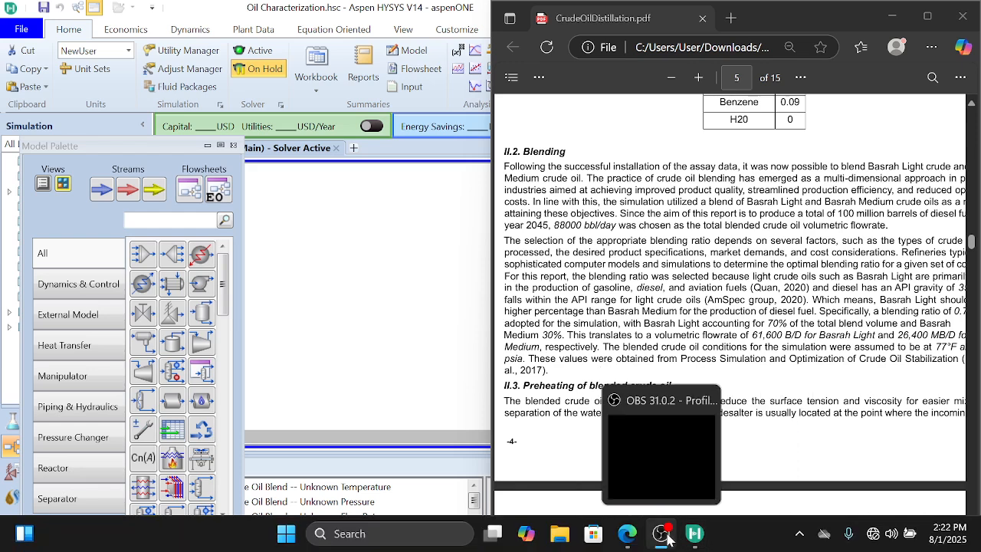
{"action": "mouse_move", "coordinate": [690, 546]}
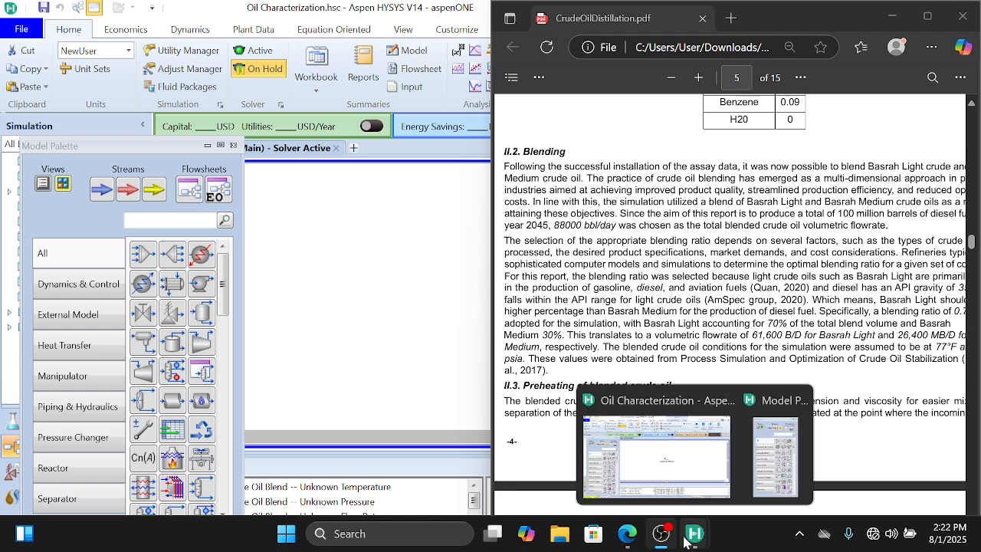
{"action": "left_click", "coordinate": [657, 457]}
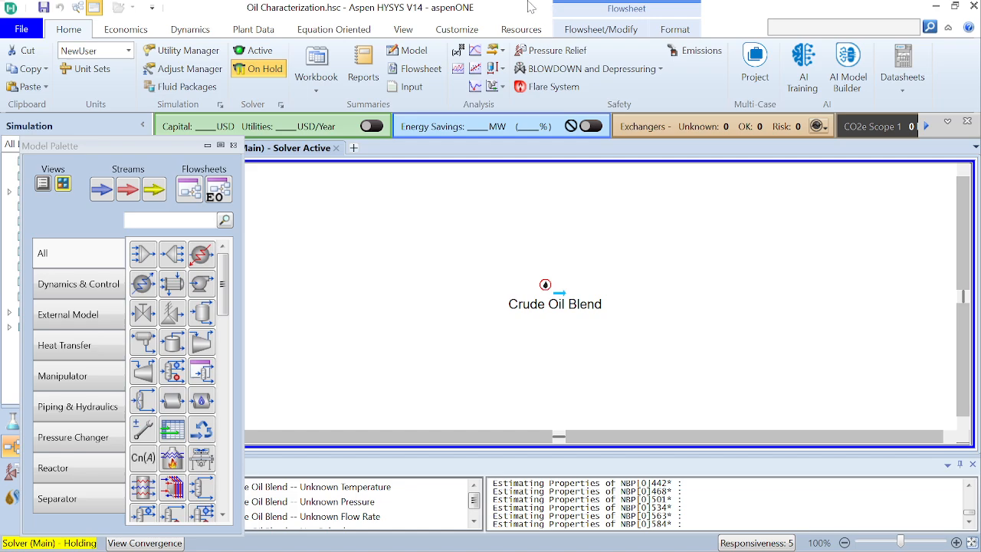
{"action": "double_click", "coordinate": [499, 8]}
{"action": "left_click_drag", "start_coordinate": [500, 8], "coordinate": [326, 52]}
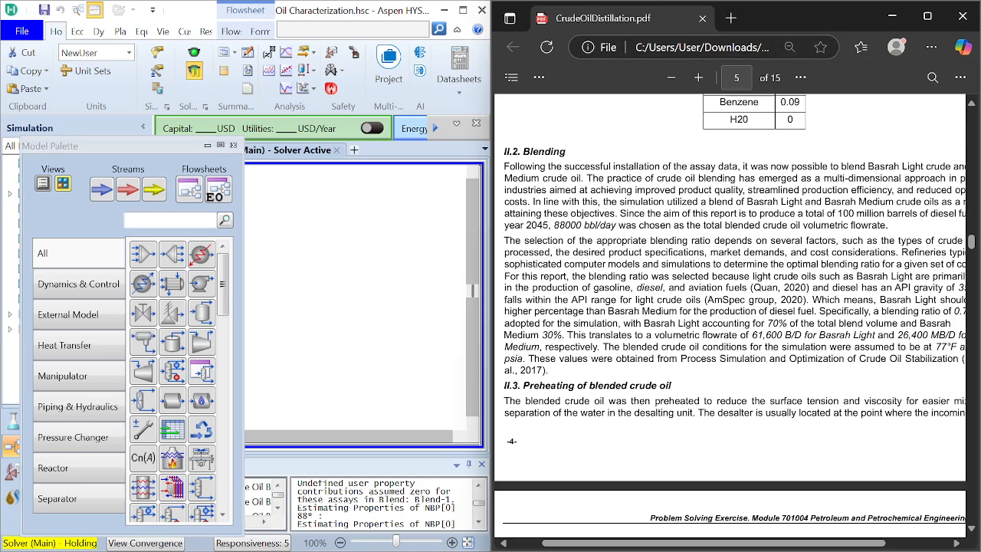
Step: Move the Model Palette clear of the flowsheet and bring the Crude Oil Blend stream into view
{"action": "scroll", "coordinate": [729, 318], "scroll_direction": "down", "scroll_amount": 2}
{"action": "scroll", "coordinate": [729, 318], "scroll_direction": "up", "scroll_amount": 2}
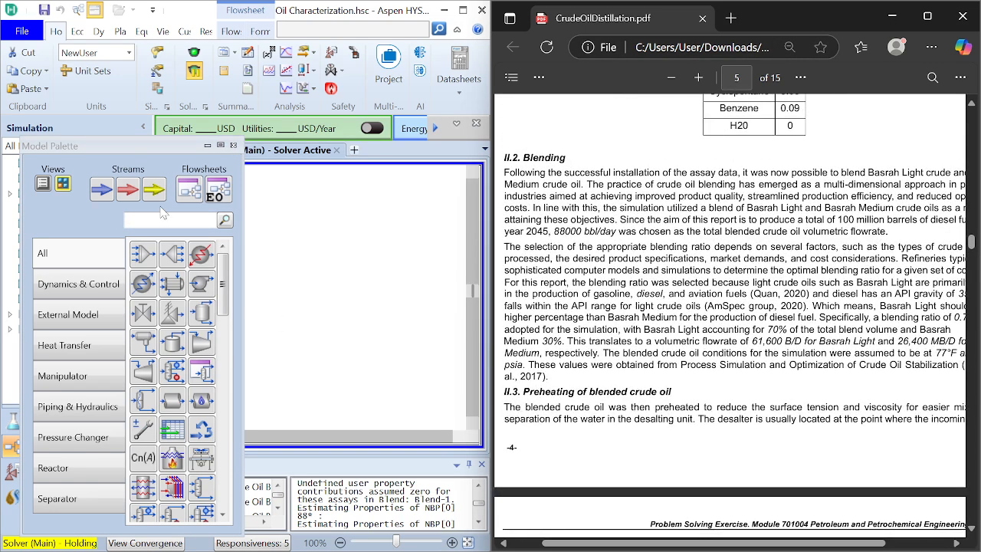
{"action": "left_click_drag", "start_coordinate": [170, 146], "coordinate": [60, 148]}
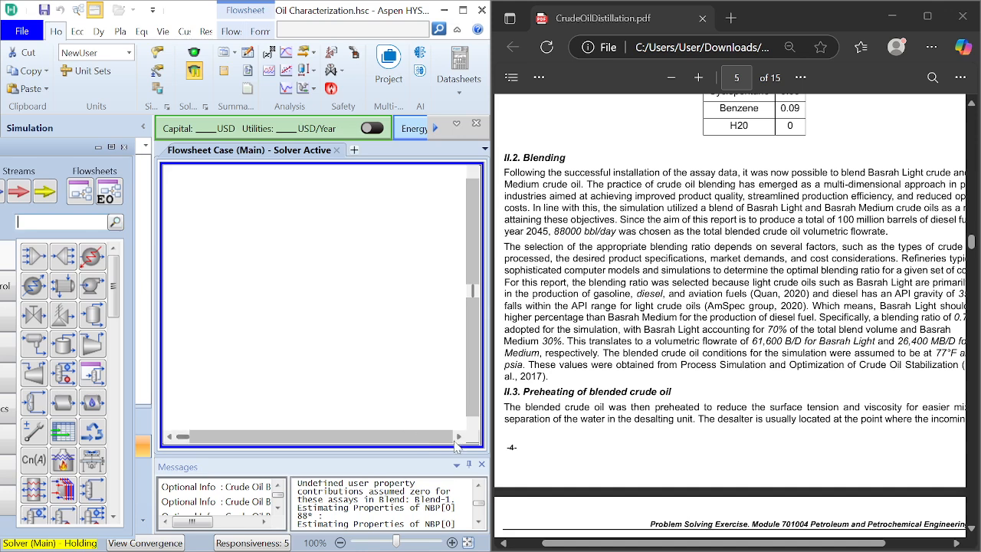
{"action": "left_click", "coordinate": [459, 437]}
{"action": "left_click", "coordinate": [458, 437]}
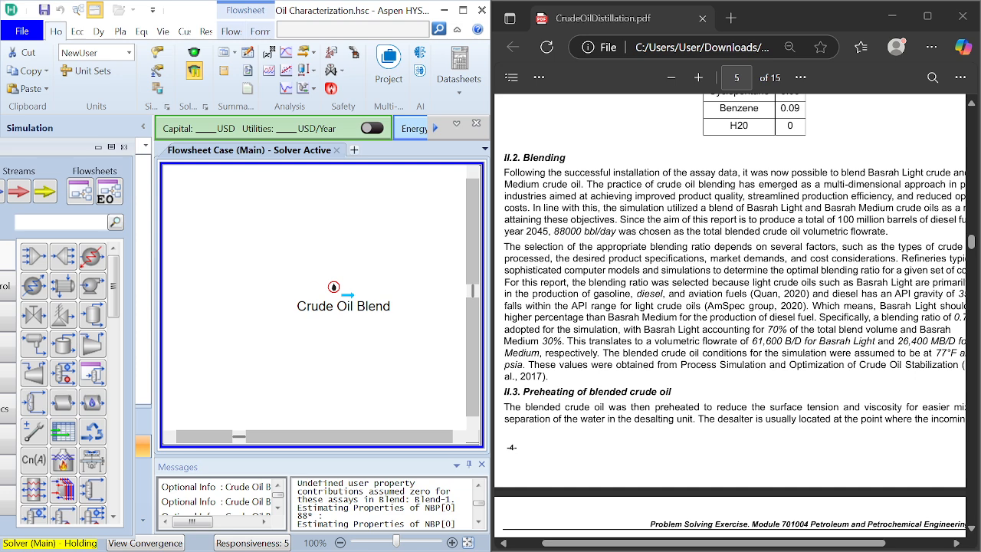
Step: Check the blended crude's temperature and pressure in the PDF's Blending section and open the worksheet of the Crude Oil Blend stream
{"action": "scroll", "coordinate": [729, 312], "scroll_direction": "down", "scroll_amount": 1}
{"action": "scroll", "coordinate": [729, 312], "scroll_direction": "up", "scroll_amount": 1}
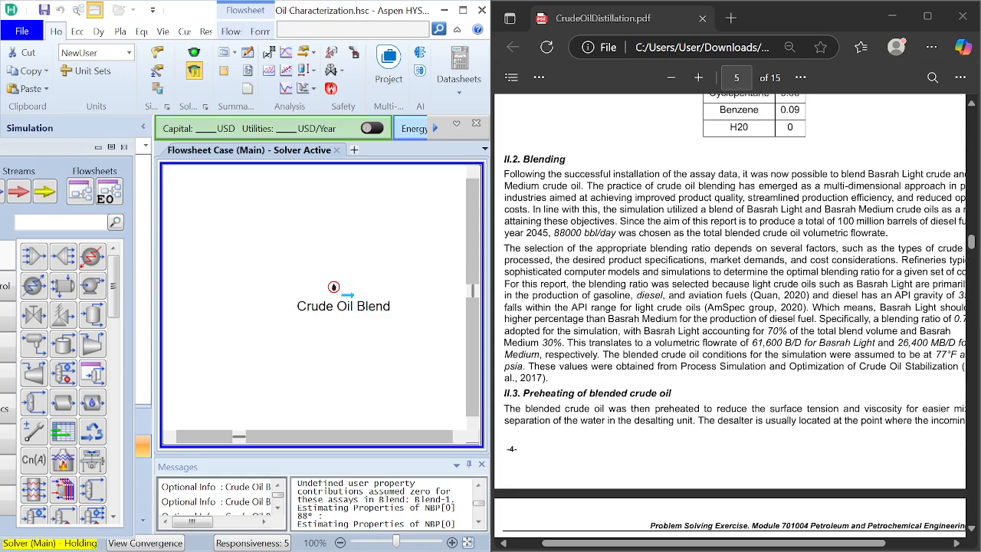
{"action": "scroll", "coordinate": [694, 395], "scroll_direction": "right", "scroll_amount": 2}
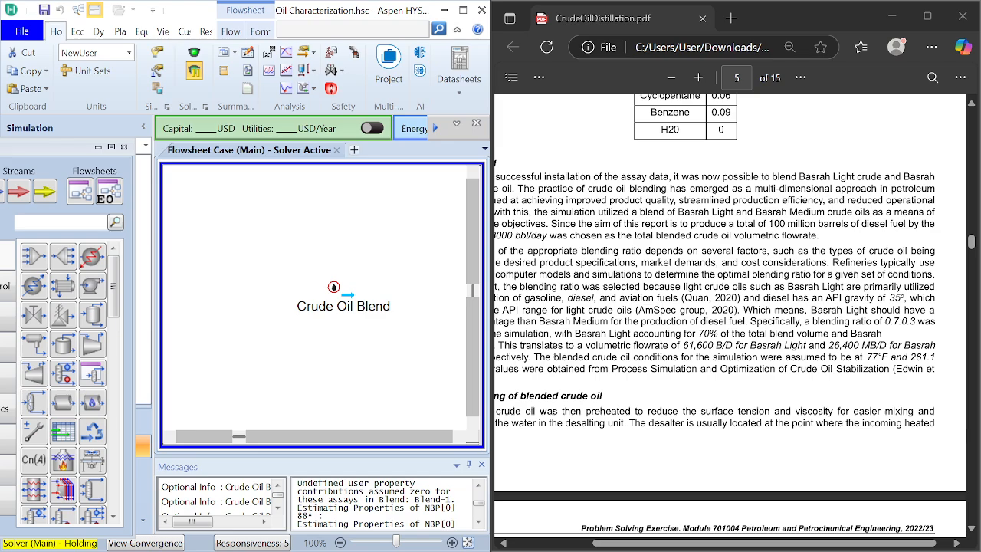
{"action": "scroll", "coordinate": [729, 312], "scroll_direction": "left", "scroll_amount": 2}
{"action": "scroll", "coordinate": [730, 312], "scroll_direction": "right", "scroll_amount": 2}
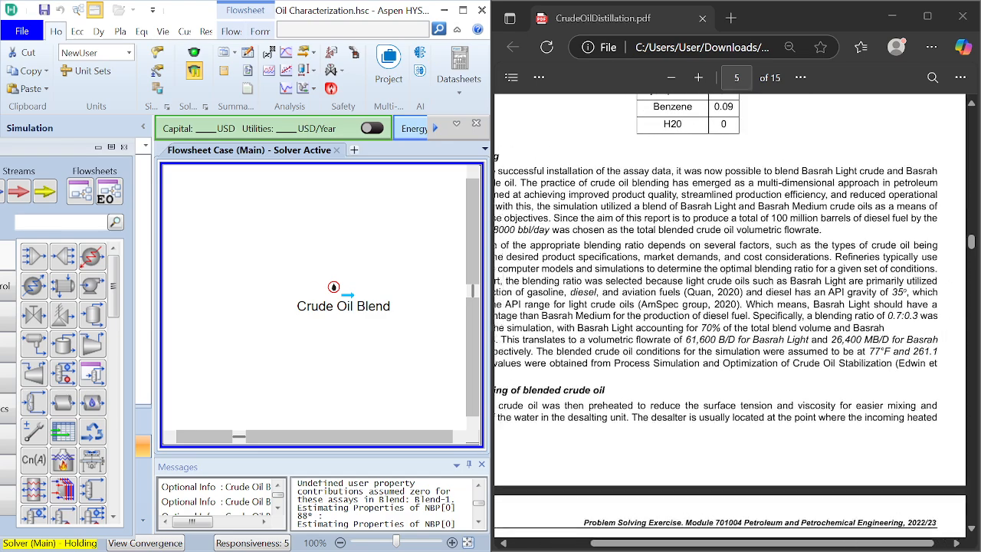
{"action": "scroll", "coordinate": [729, 312], "scroll_direction": "left", "scroll_amount": 1}
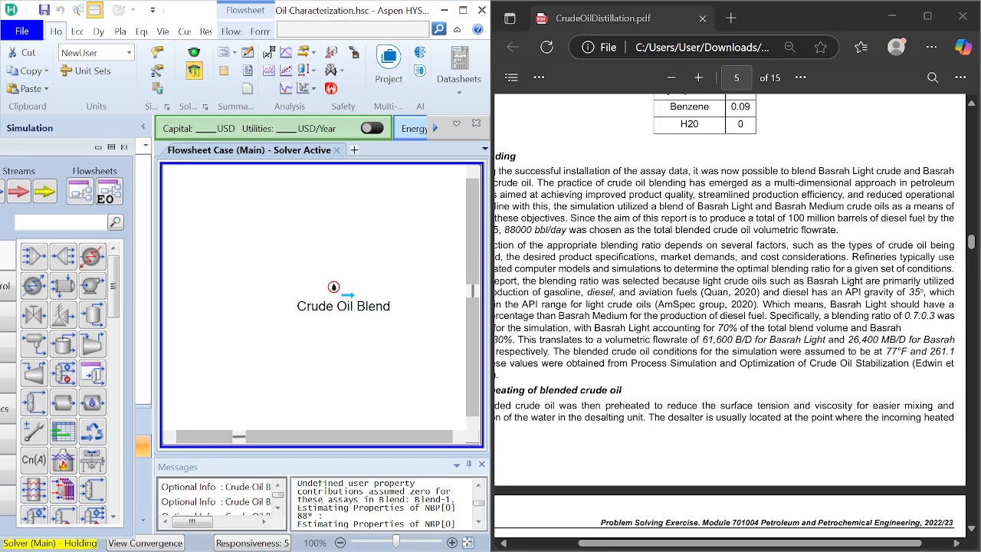
{"action": "scroll", "coordinate": [730, 312], "scroll_direction": "left", "scroll_amount": 4}
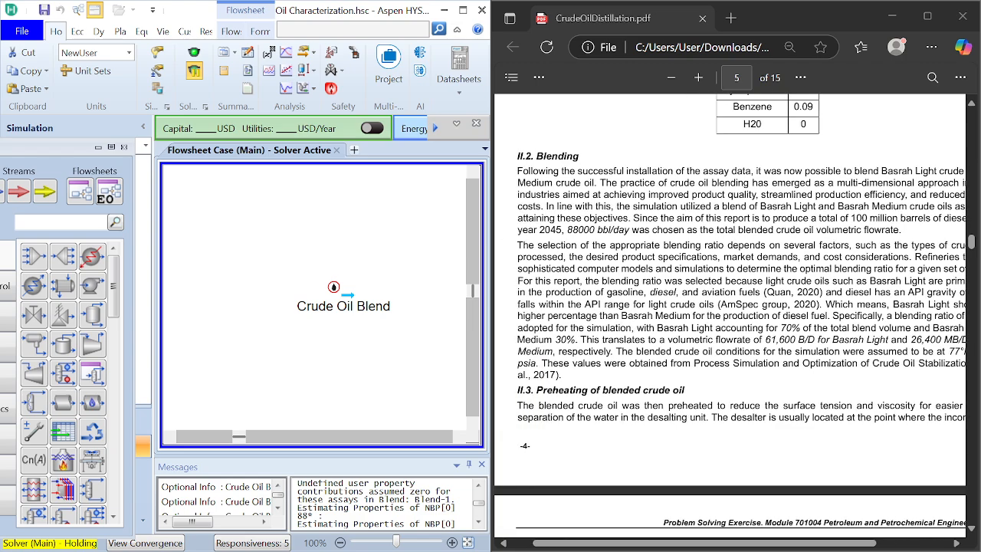
{"action": "scroll", "coordinate": [729, 312], "scroll_direction": "right", "scroll_amount": 1}
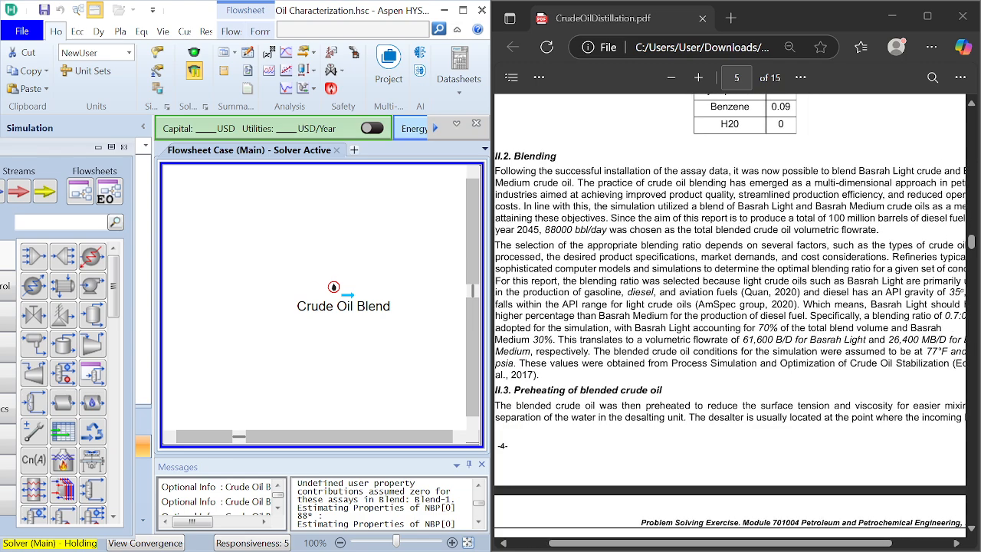
{"action": "left_click", "coordinate": [335, 290]}
{"action": "double_click", "coordinate": [347, 303]}
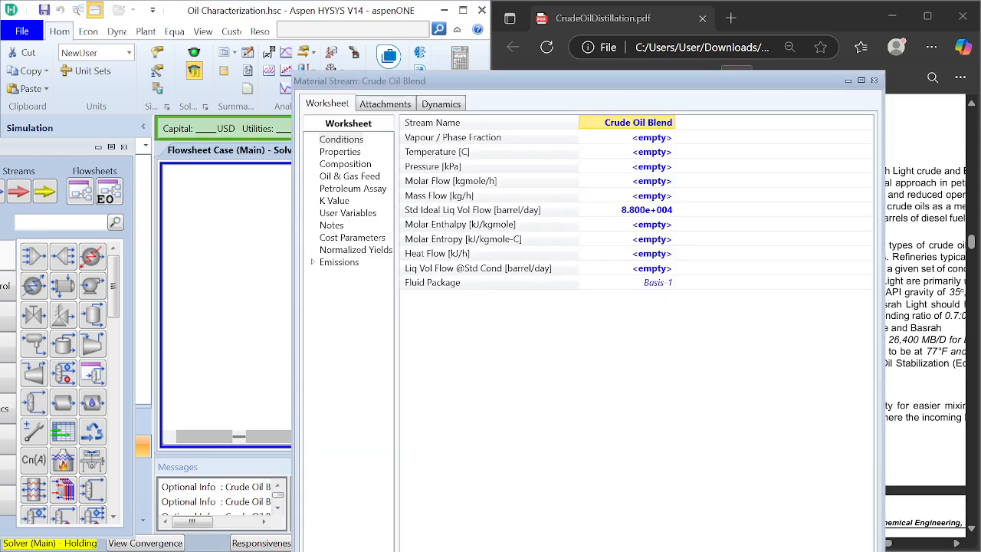
Step: Set the Crude Oil Blend stream's temperature to 77 °F
{"action": "left_click", "coordinate": [661, 171]}
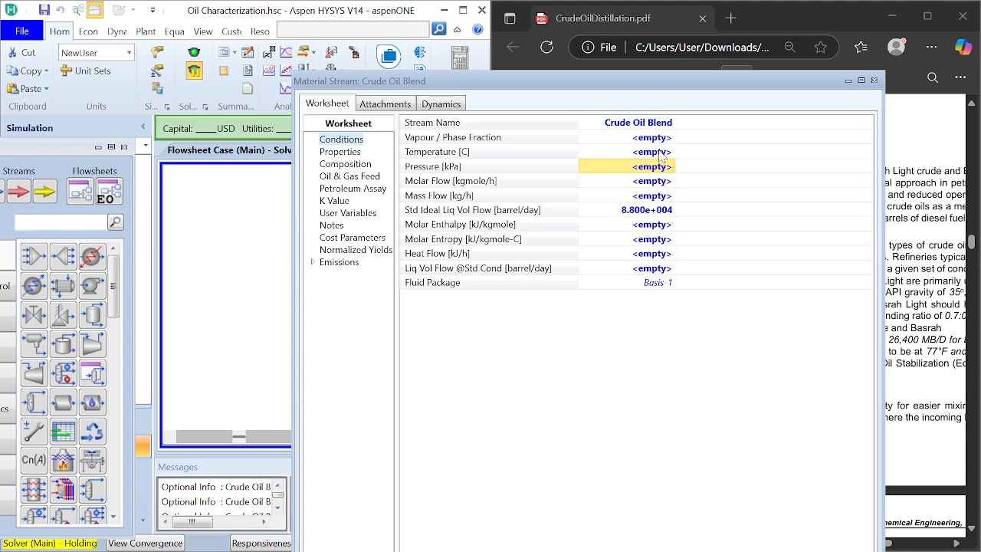
{"action": "left_click", "coordinate": [661, 154]}
{"action": "type", "text": "77"}
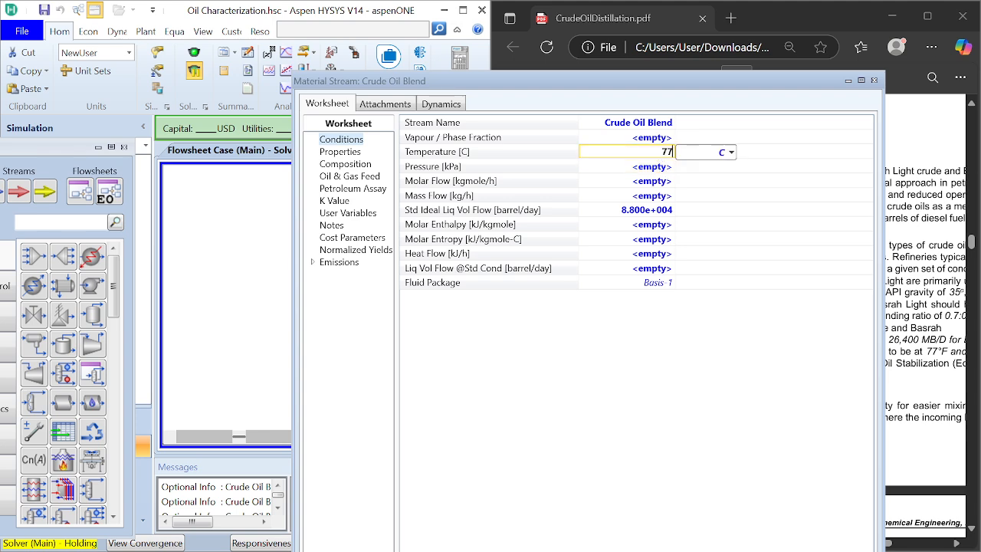
{"action": "left_click", "coordinate": [732, 152]}
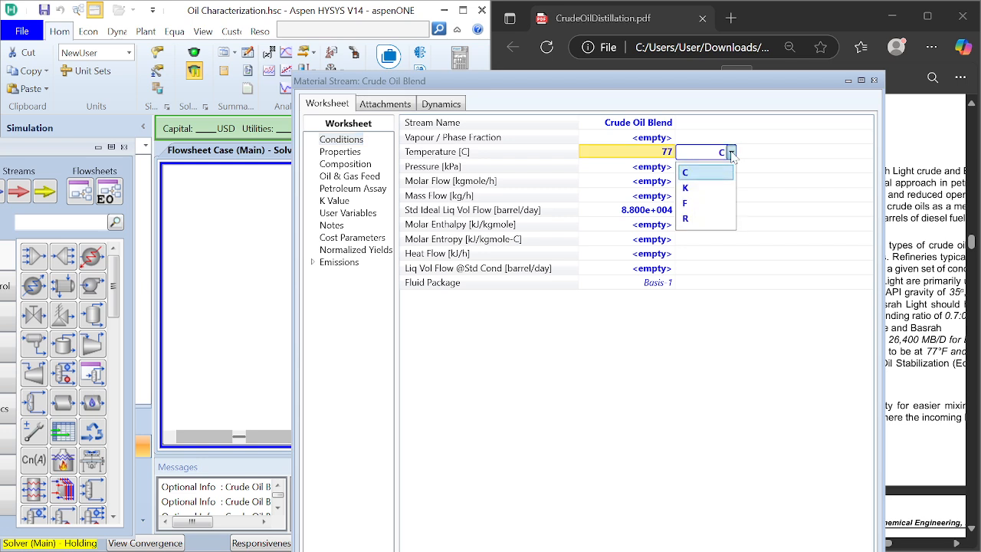
{"action": "left_click", "coordinate": [704, 203]}
{"action": "key", "text": "Down"}
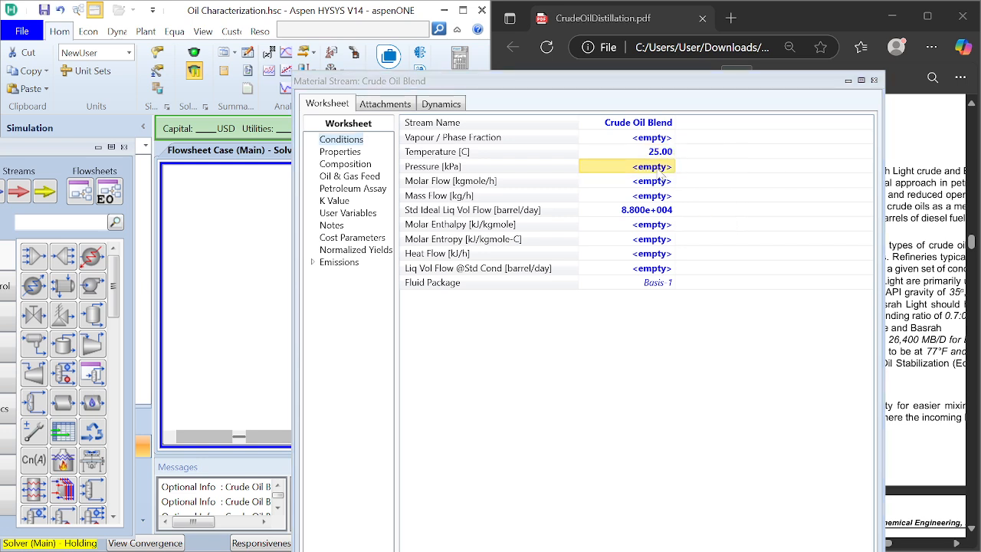
Step: Check the blended crude's pressure in the PDF and set the Crude Oil Blend stream's pressure to 261.1 psia
{"action": "left_click", "coordinate": [912, 278]}
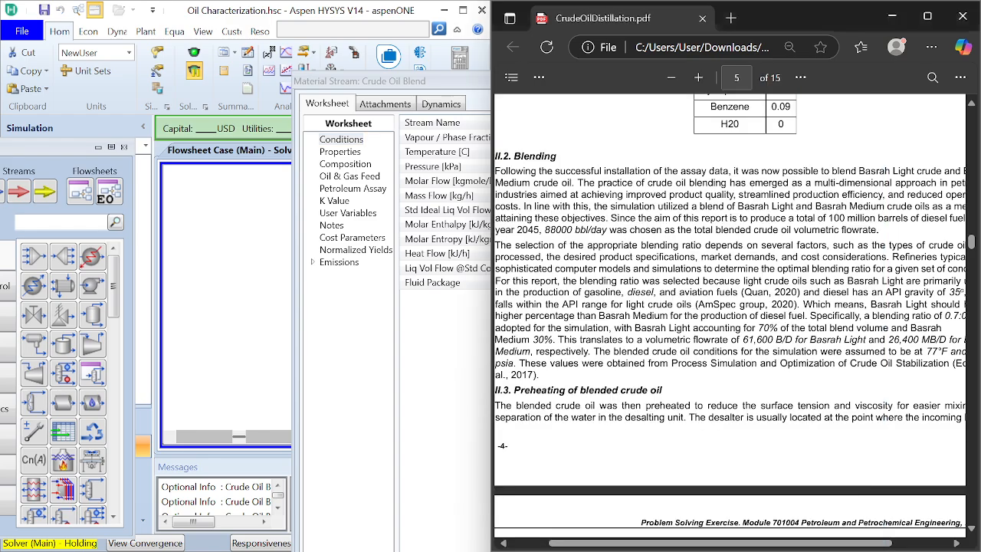
{"action": "scroll", "coordinate": [912, 278], "scroll_direction": "right", "scroll_amount": 1}
{"action": "scroll", "coordinate": [730, 321], "scroll_direction": "left", "scroll_amount": 1}
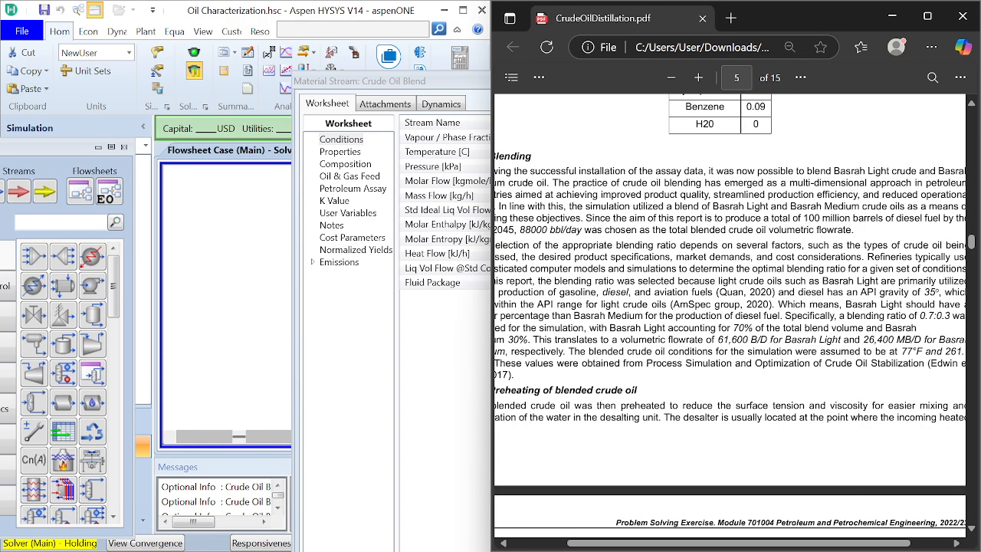
{"action": "left_click", "coordinate": [413, 360]}
{"action": "left_click", "coordinate": [648, 170]}
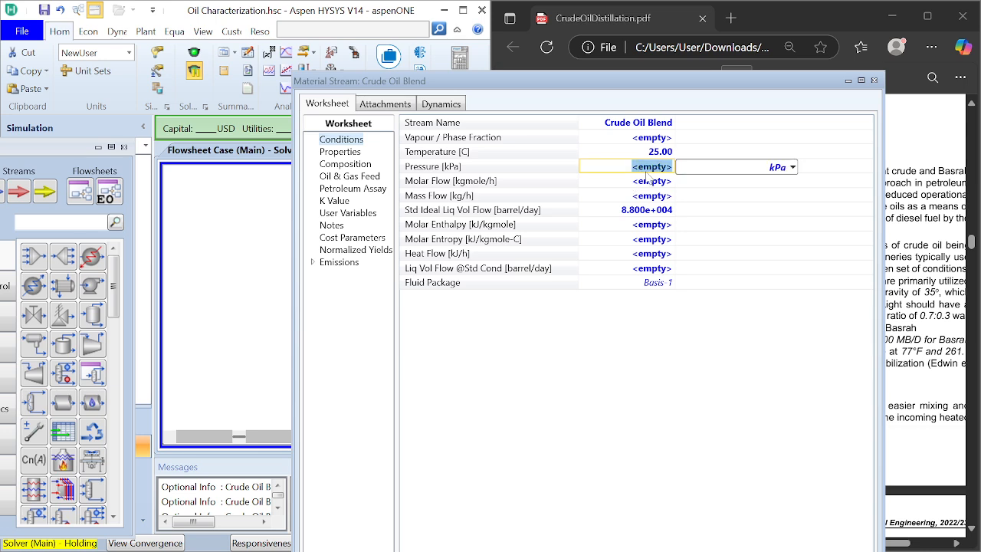
{"action": "type", "text": "26"}
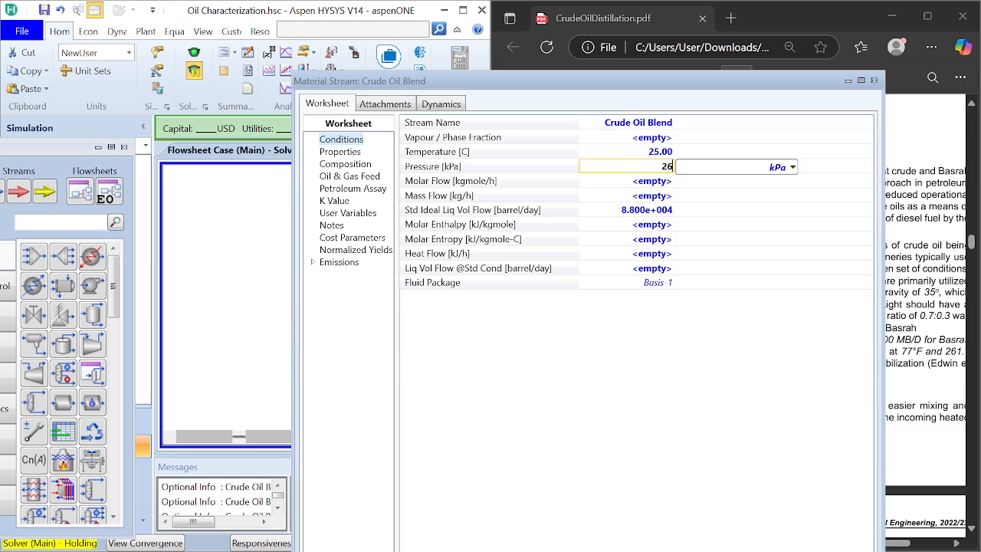
{"action": "type", "text": "1.1"}
{"action": "left_click", "coordinate": [792, 167]}
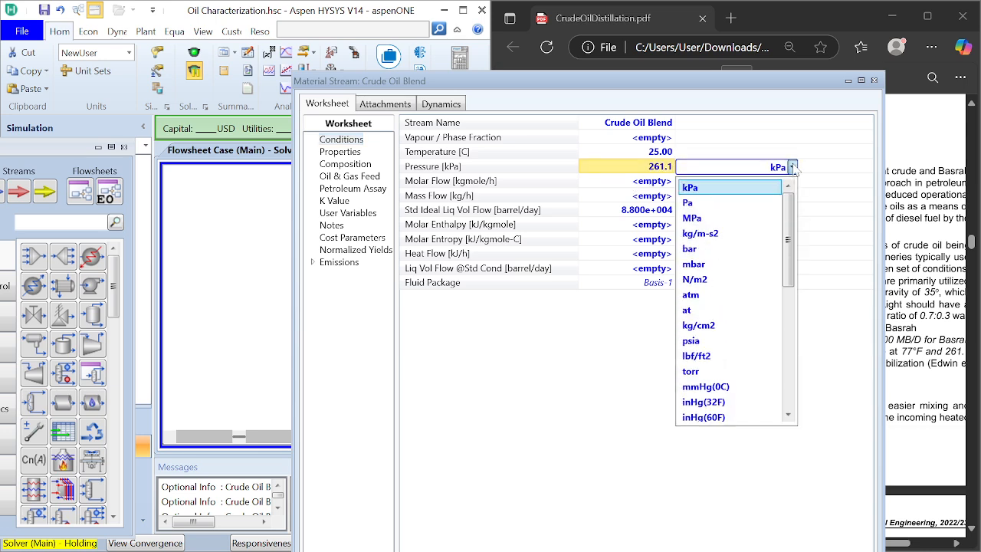
{"action": "left_click", "coordinate": [729, 341]}
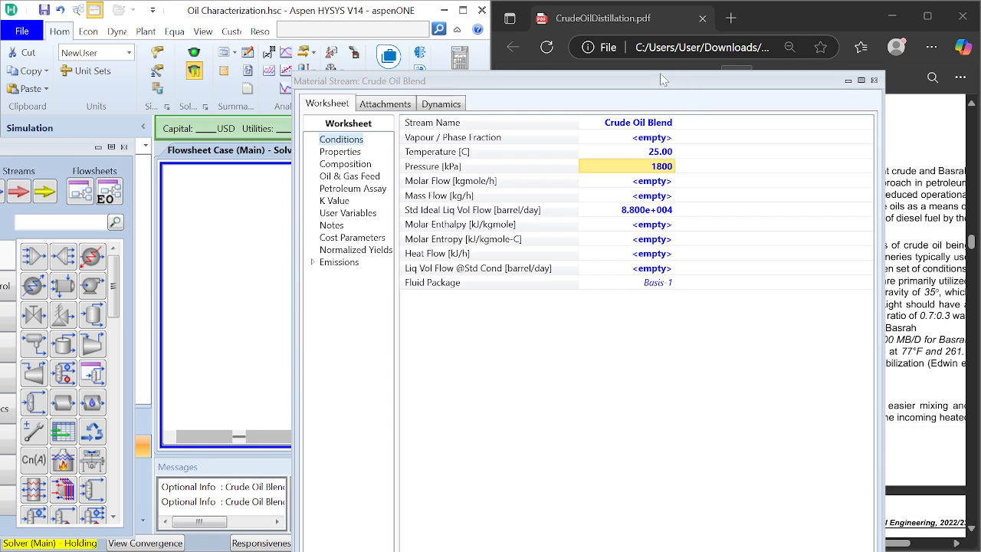
Step: Activate the solver and close the Crude Oil Blend stream's worksheet
{"action": "left_click", "coordinate": [194, 55]}
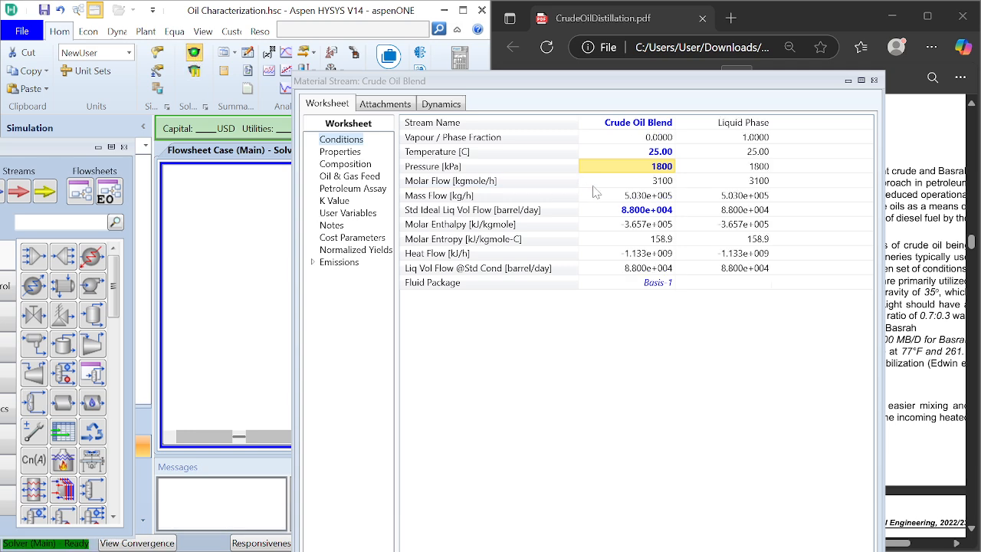
{"action": "left_click", "coordinate": [873, 79]}
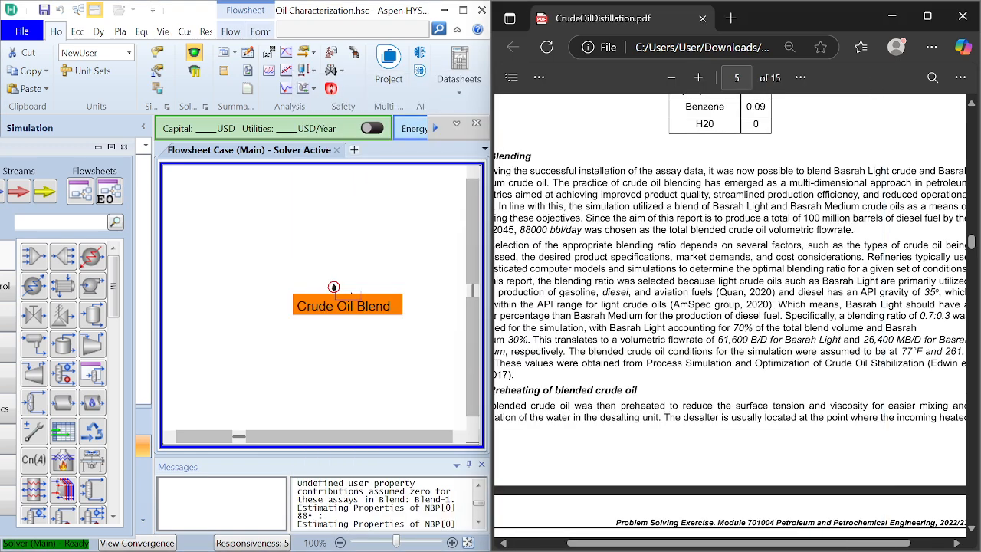
{"action": "left_click", "coordinate": [435, 406]}
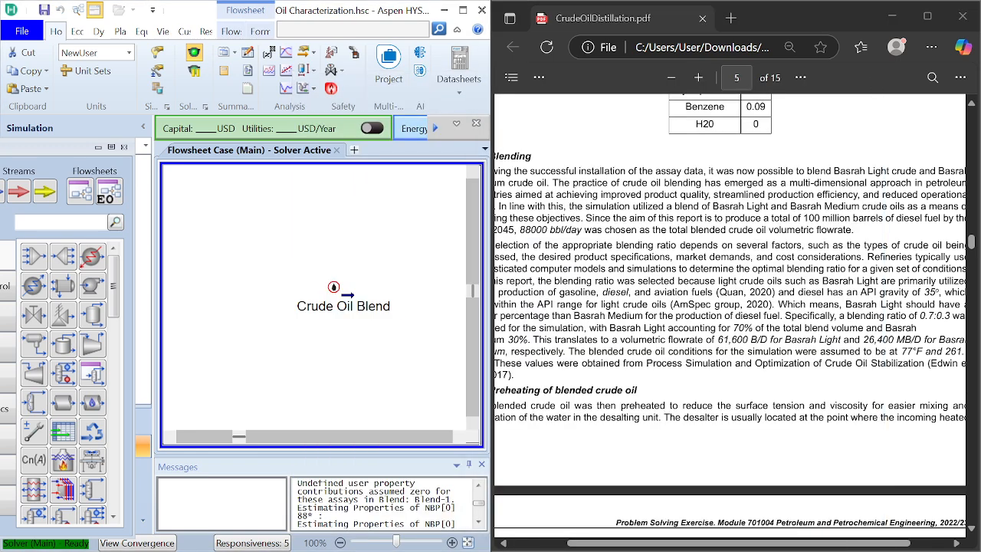
Step: Examine the PDF's Preheating of blended crude oil and Desalting sections for the preheat temperature and heater pressure drop assumptions
{"action": "scroll", "coordinate": [729, 307], "scroll_direction": "left", "scroll_amount": 1}
{"action": "scroll", "coordinate": [729, 306], "scroll_direction": "left", "scroll_amount": 1}
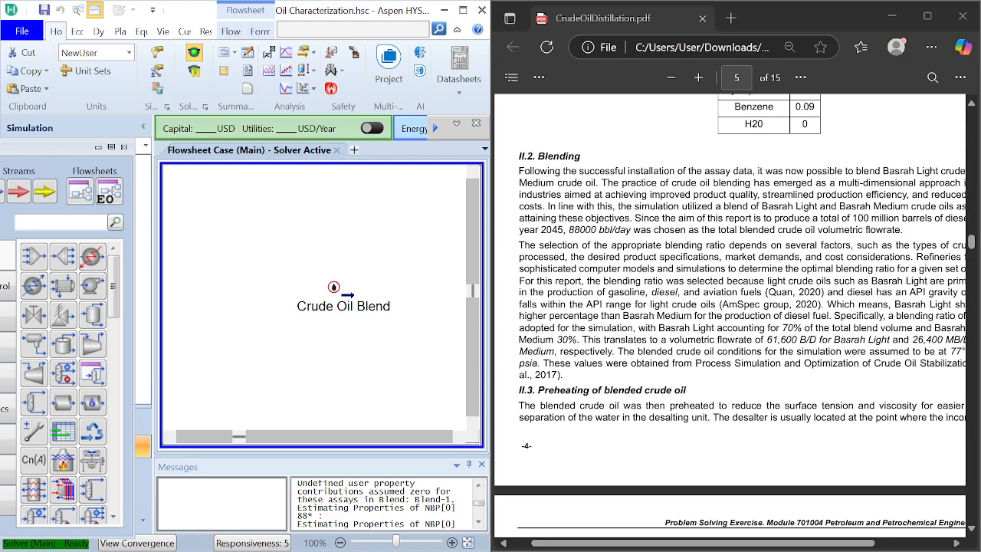
{"action": "scroll", "coordinate": [729, 307], "scroll_direction": "right", "scroll_amount": 1}
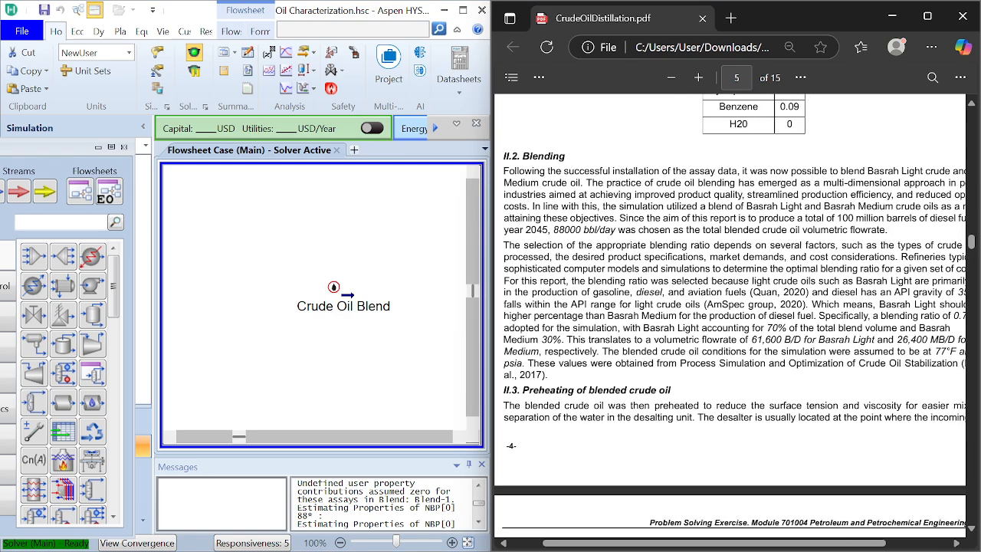
{"action": "scroll", "coordinate": [729, 307], "scroll_direction": "down", "scroll_amount": 4}
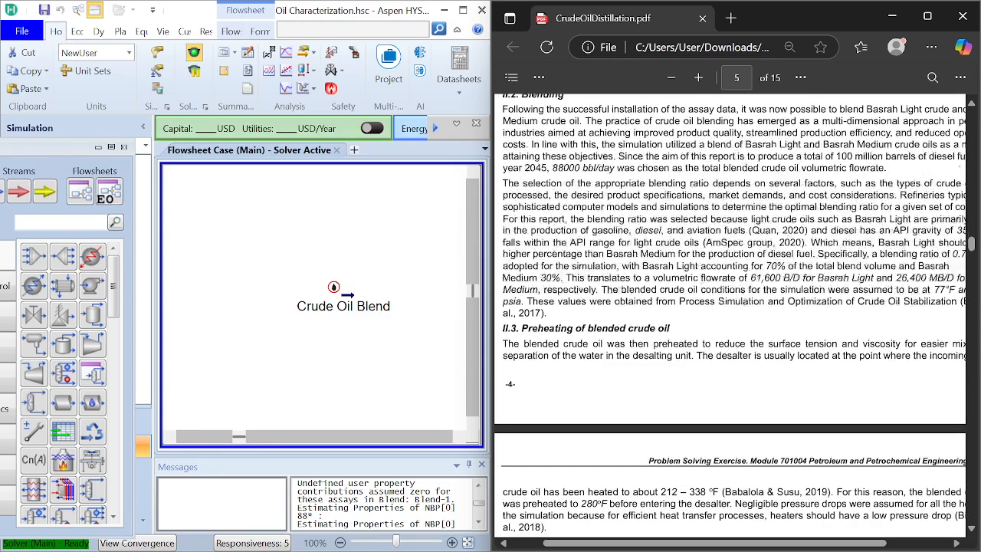
{"action": "scroll", "coordinate": [730, 307], "scroll_direction": "down", "scroll_amount": 1}
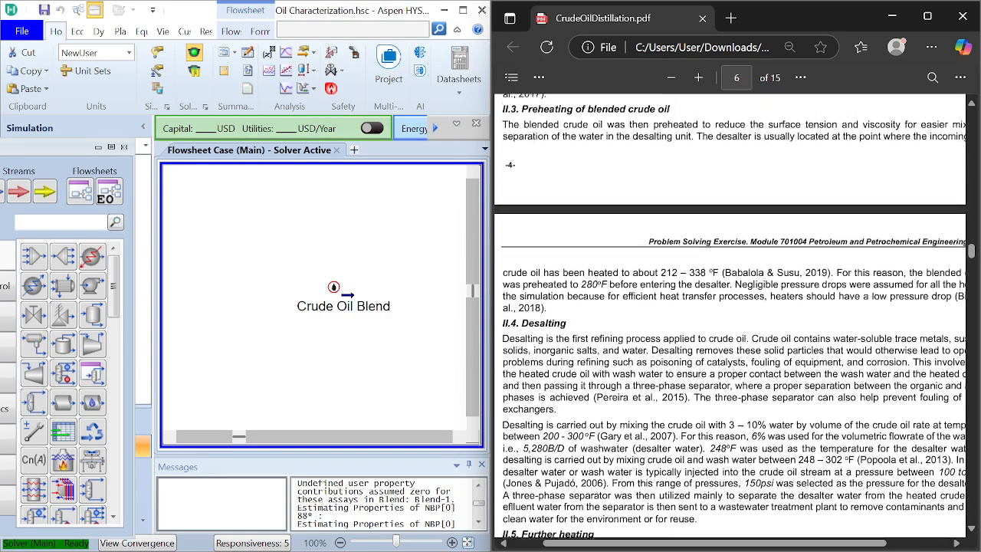
{"action": "scroll", "coordinate": [729, 307], "scroll_direction": "up", "scroll_amount": 1}
{"action": "scroll", "coordinate": [730, 307], "scroll_direction": "right", "scroll_amount": 1}
{"action": "scroll", "coordinate": [729, 307], "scroll_direction": "left", "scroll_amount": 1}
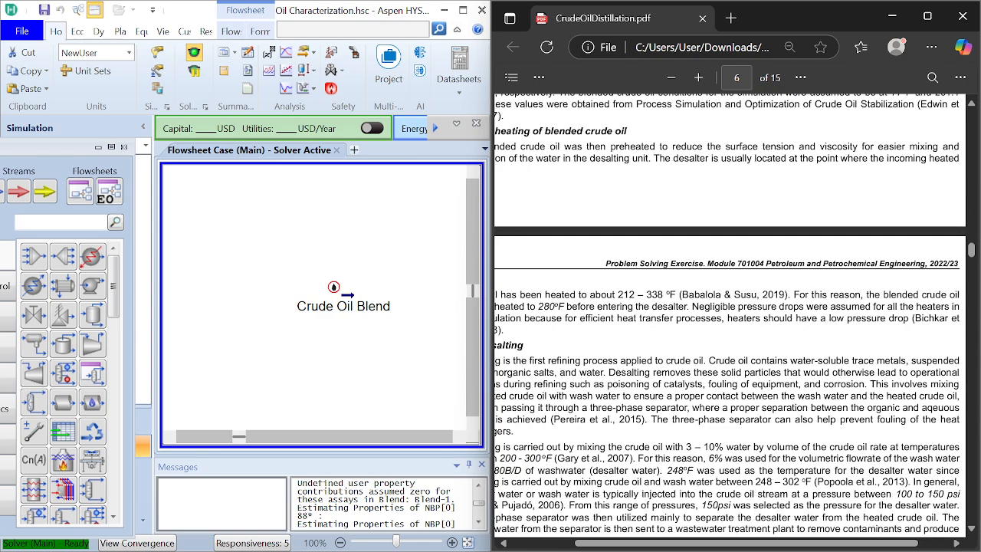
{"action": "scroll", "coordinate": [730, 307], "scroll_direction": "left", "scroll_amount": 3}
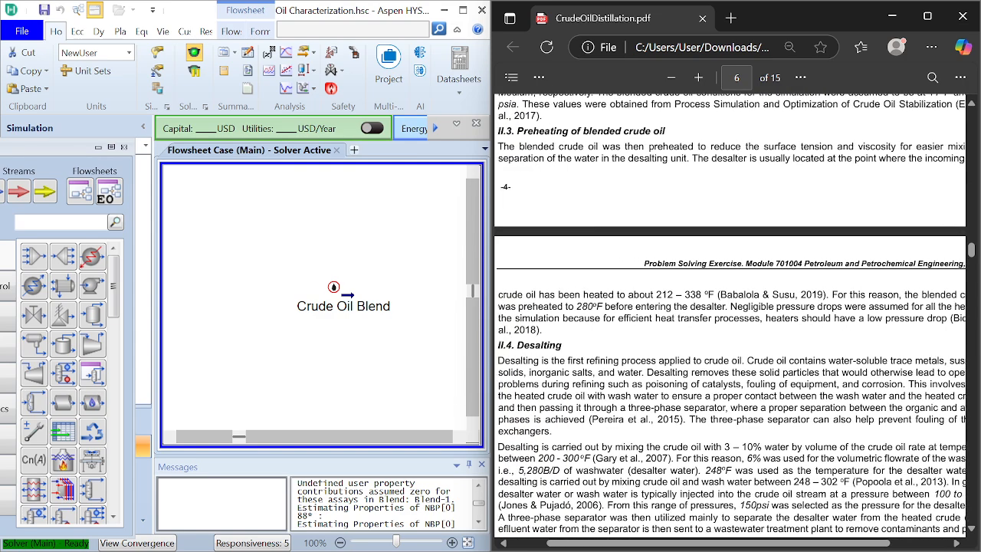
{"action": "scroll", "coordinate": [595, 340], "scroll_direction": "right", "scroll_amount": 1}
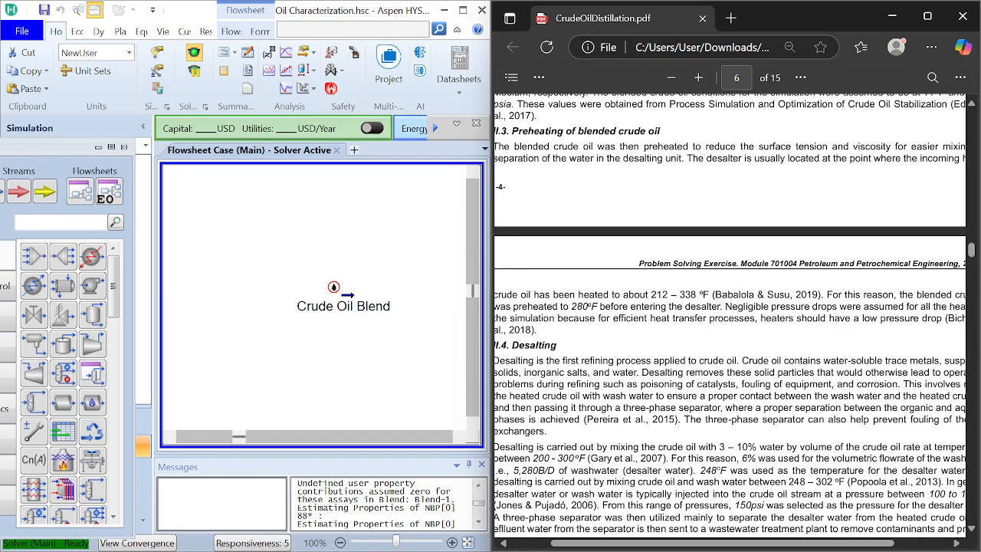
{"action": "scroll", "coordinate": [729, 307], "scroll_direction": "right", "scroll_amount": 1}
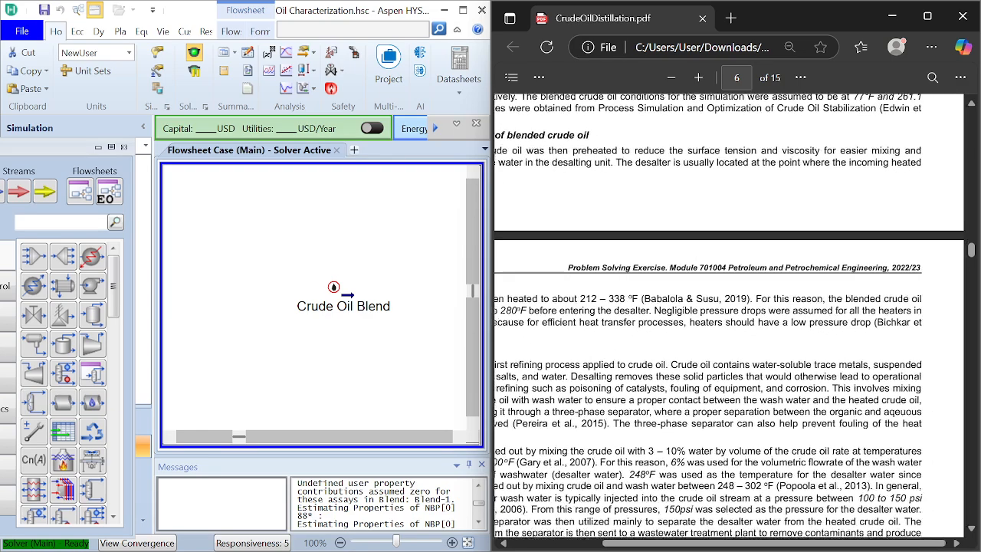
{"action": "scroll", "coordinate": [729, 306], "scroll_direction": "down", "scroll_amount": 1}
{"action": "scroll", "coordinate": [729, 307], "scroll_direction": "down", "scroll_amount": 1}
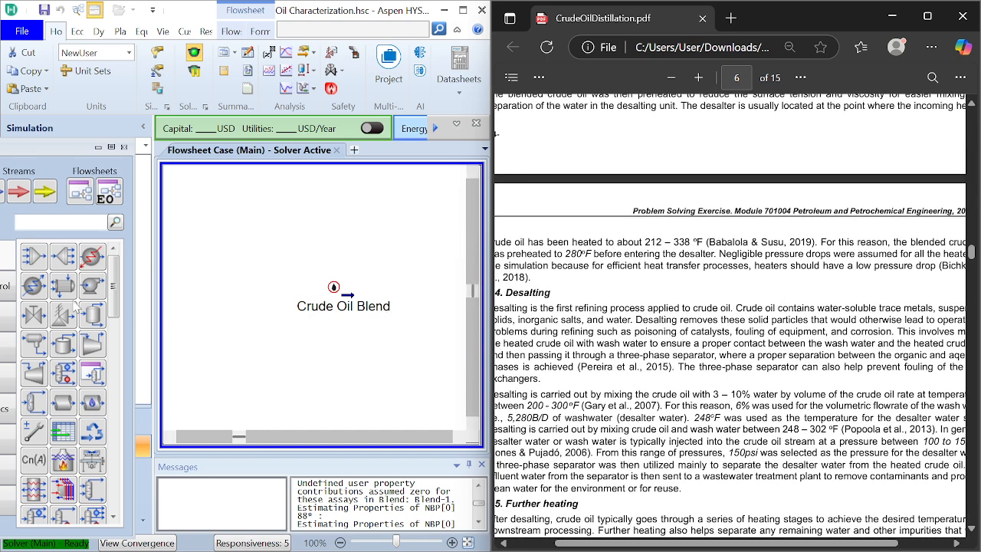
Step: Place a heater beside the Crude Oil Blend stream and name it PreHeater 1
{"action": "left_click", "coordinate": [92, 258]}
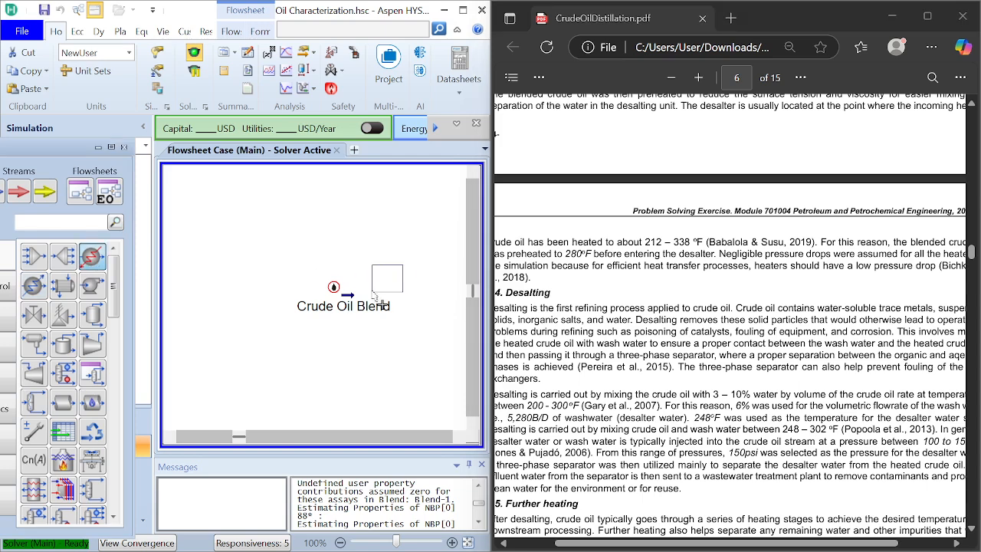
{"action": "left_click", "coordinate": [396, 316]}
{"action": "double_click", "coordinate": [396, 315]}
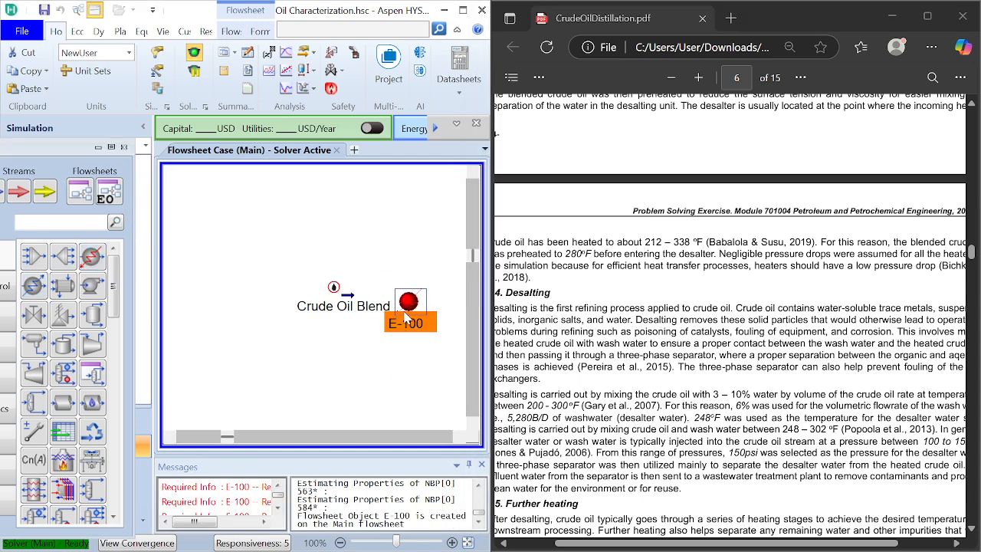
{"action": "left_click_drag", "start_coordinate": [280, 400], "coordinate": [282, 148]}
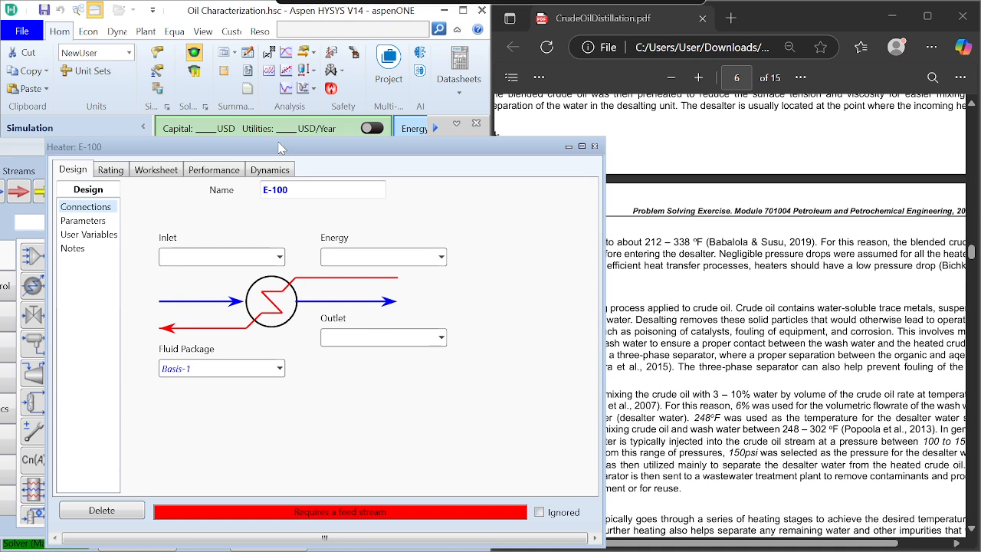
{"action": "key", "text": "BackSpace"}
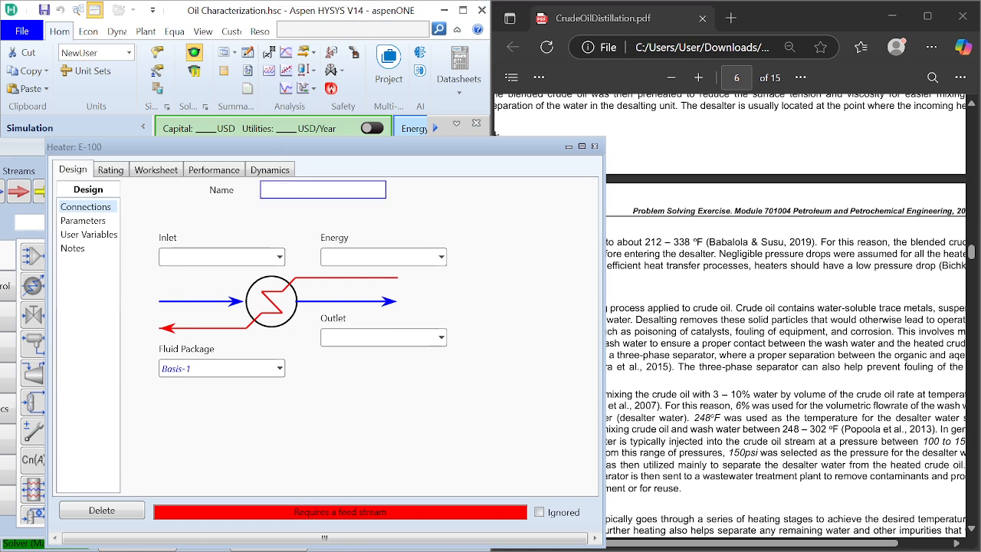
{"action": "type", "text": "P"}
{"action": "key", "text": "BackSpace"}
Step: Connect PreHeater 1 with inlet Crude Oil Blend, energy stream E1-Q and outlet Warm Blend, and close its window
{"action": "left_click", "coordinate": [278, 257]}
{"action": "left_click", "coordinate": [279, 257]}
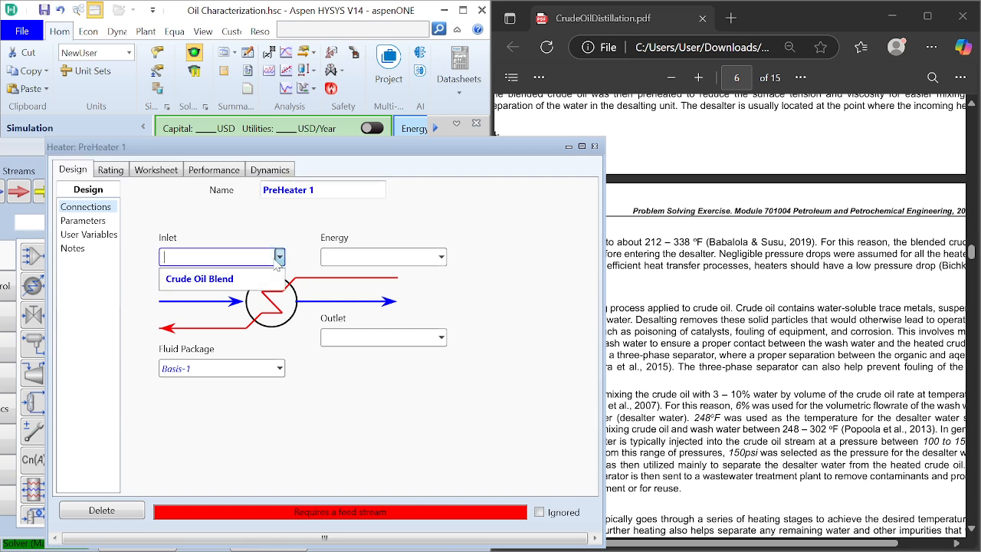
{"action": "left_click", "coordinate": [199, 279]}
{"action": "left_click", "coordinate": [337, 257]}
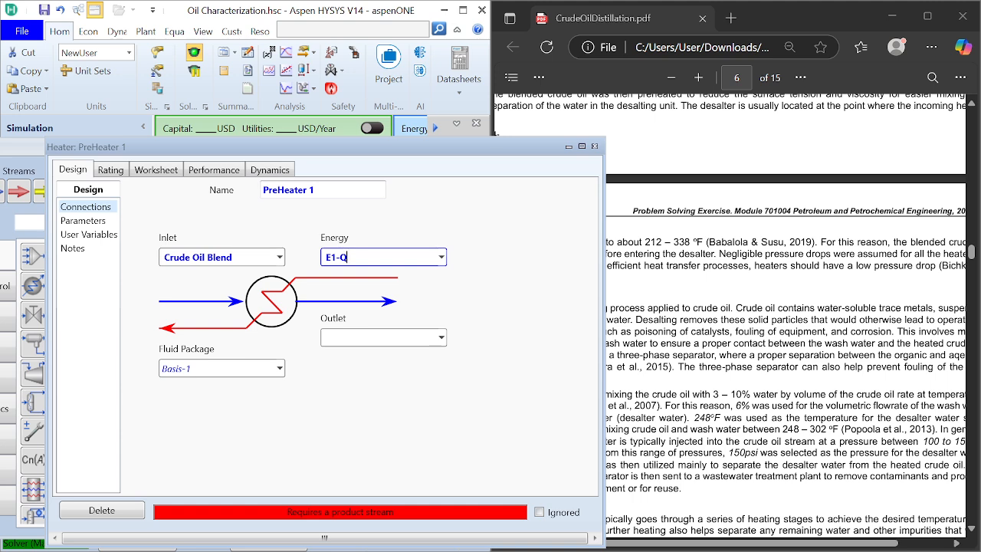
{"action": "key", "text": "Tab"}
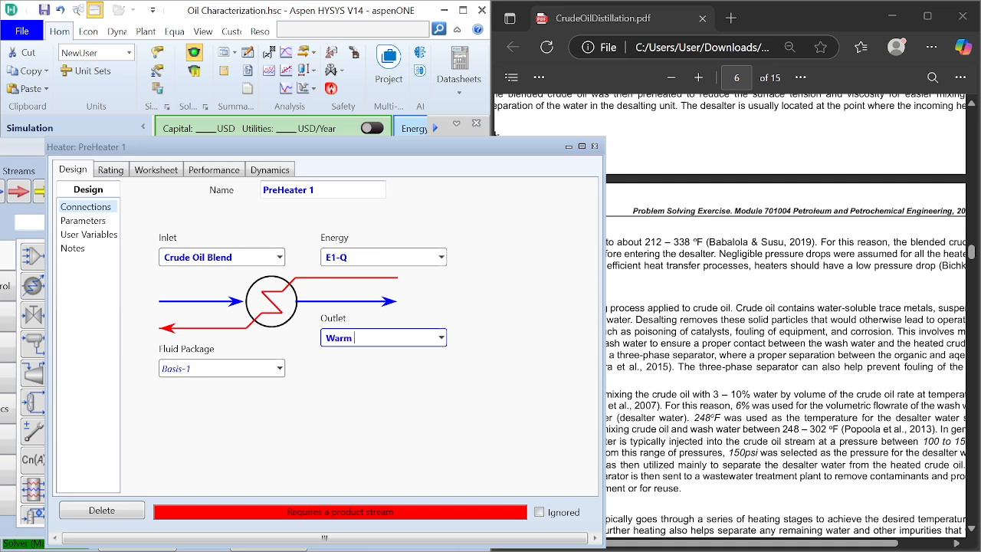
{"action": "type", "text": "Warm Blend"}
{"action": "key", "text": "Return"}
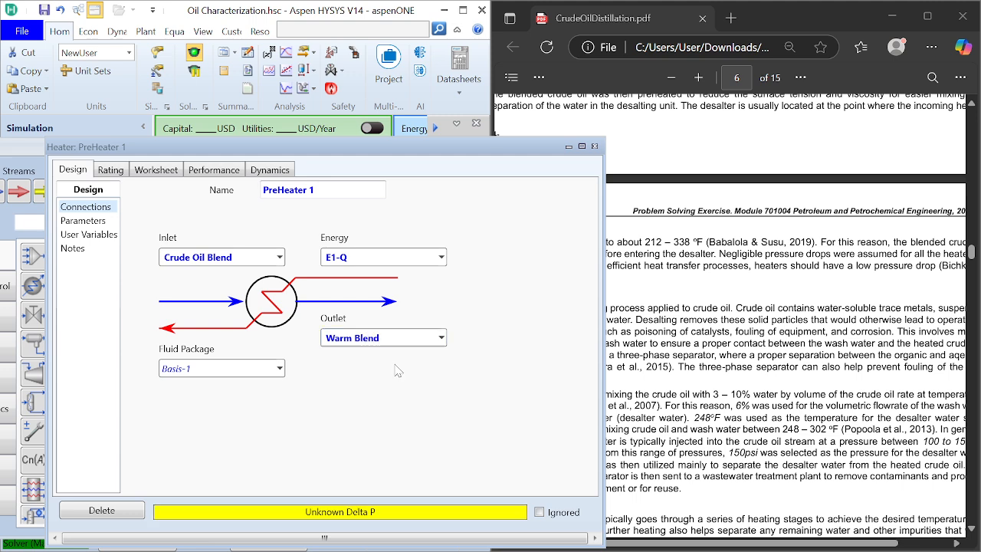
{"action": "left_click", "coordinate": [595, 146]}
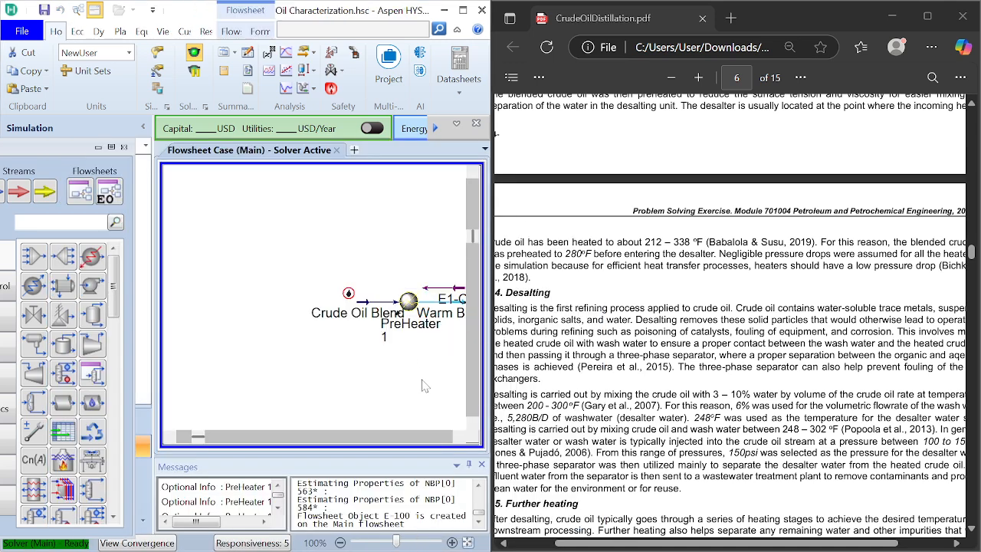
Step: Open PreHeater 1's worksheet conditions and position them so the preheating temperature in the PDF can be read
{"action": "scroll", "coordinate": [383, 353], "scroll_direction": "right", "scroll_amount": 2}
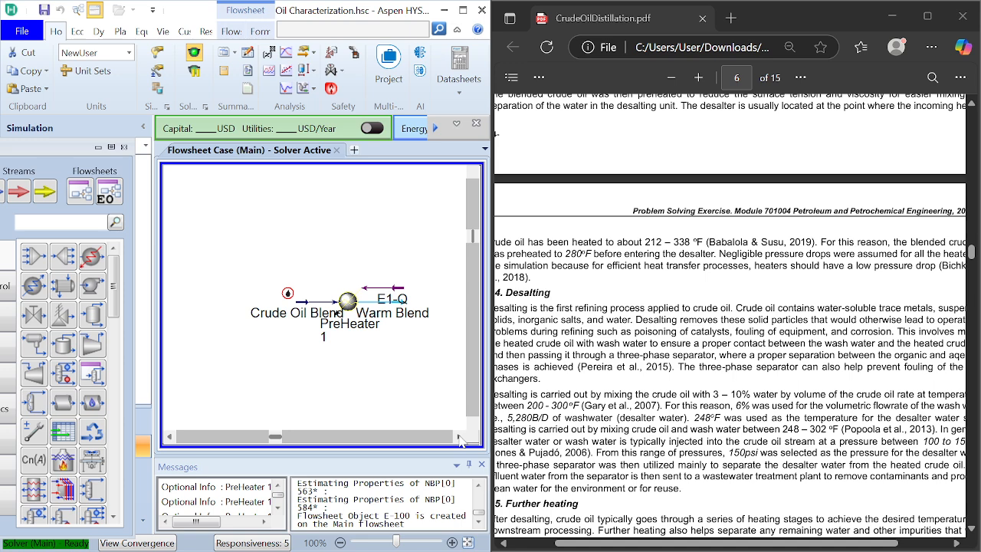
{"action": "double_click", "coordinate": [349, 302]}
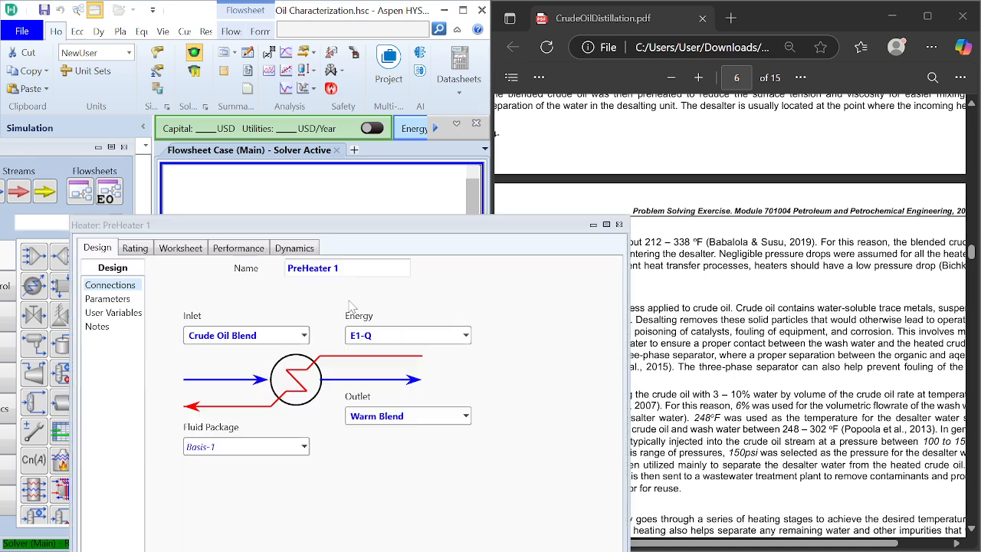
{"action": "left_click", "coordinate": [178, 248]}
{"action": "left_click_drag", "start_coordinate": [230, 224], "coordinate": [214, 114]}
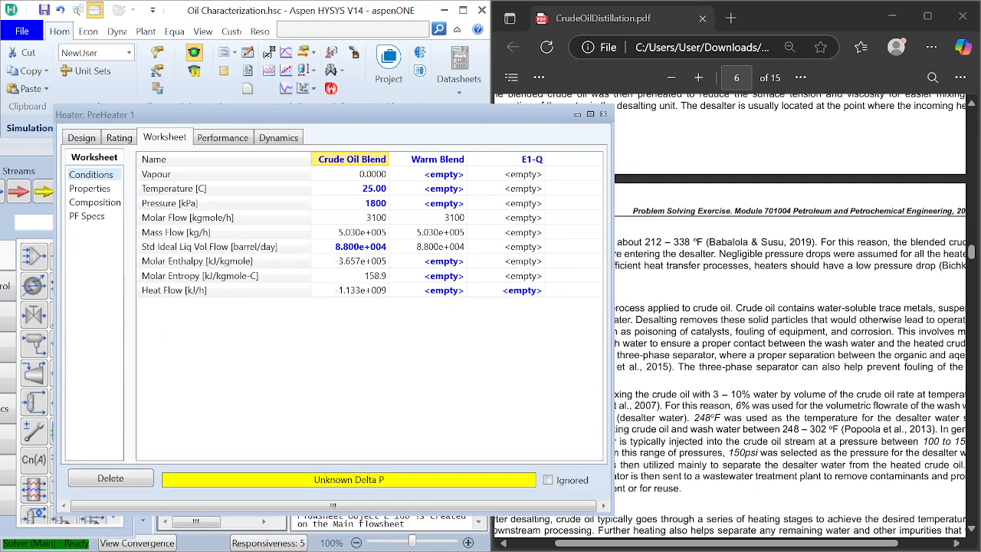
{"action": "scroll", "coordinate": [868, 293], "scroll_direction": "left", "scroll_amount": 3}
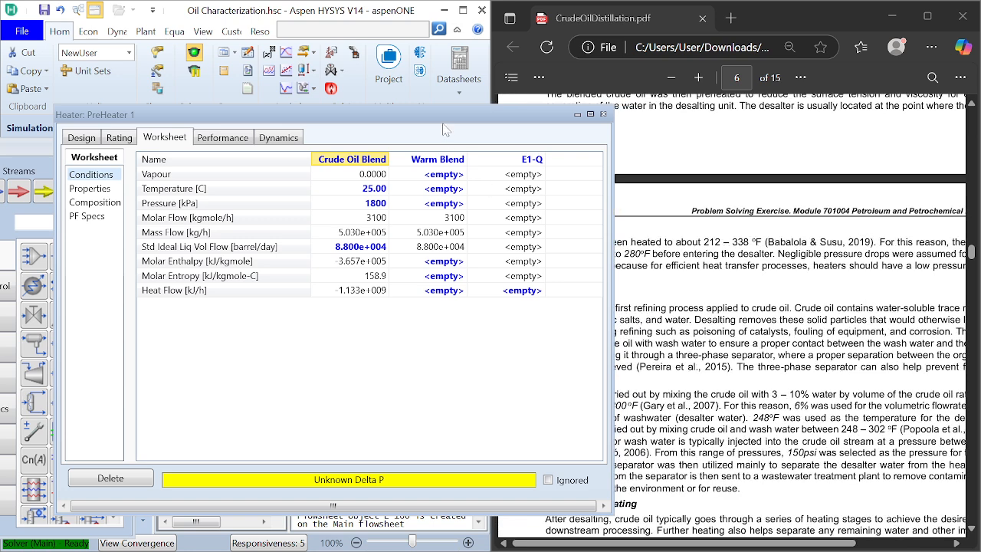
{"action": "left_click_drag", "start_coordinate": [445, 130], "coordinate": [427, 157]}
{"action": "left_click_drag", "start_coordinate": [342, 179], "coordinate": [433, 101]}
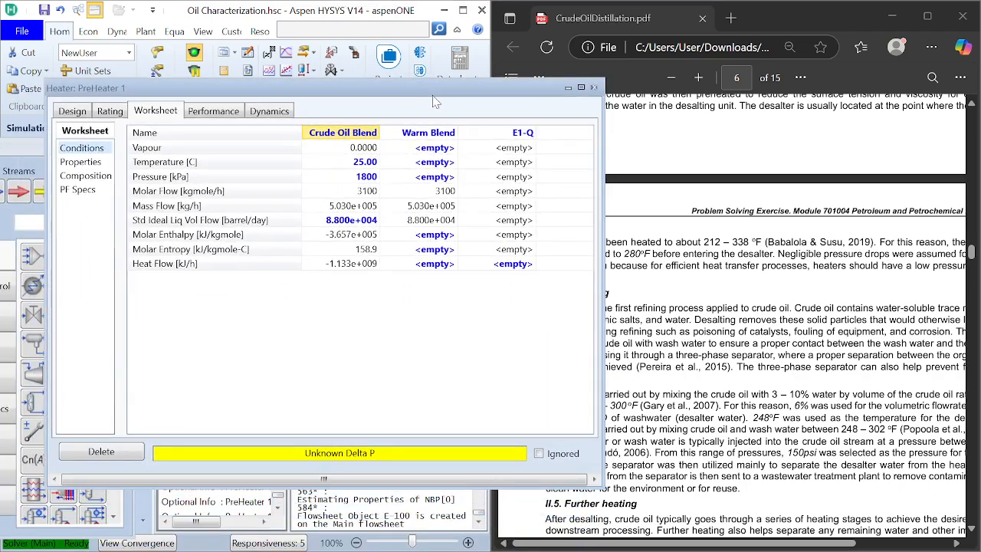
Step: Set the Warm Blend stream's temperature to 280 °F
{"action": "left_click", "coordinate": [426, 164]}
{"action": "type", "text": "289"}
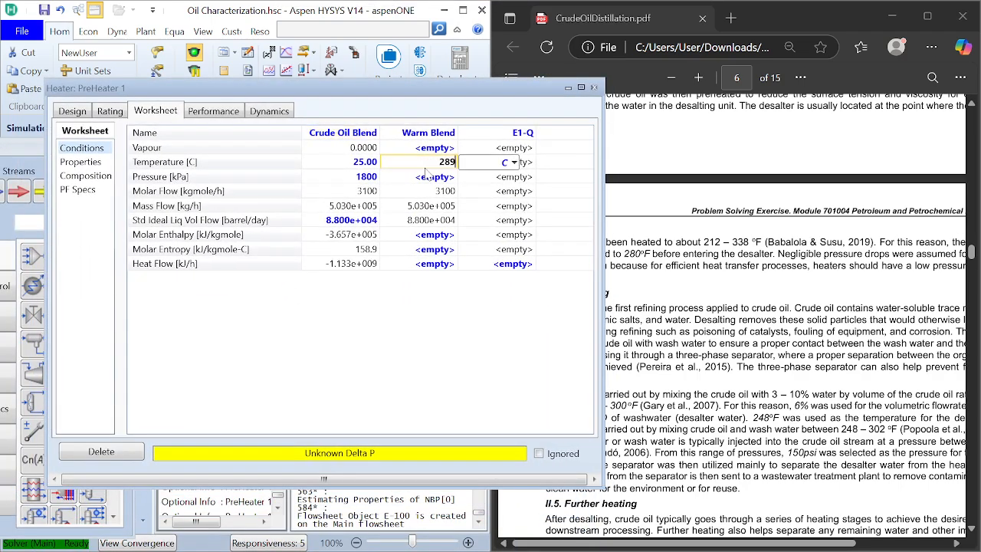
{"action": "key", "text": "BackSpace"}
{"action": "type", "text": "0"}
{"action": "left_click", "coordinate": [514, 162]}
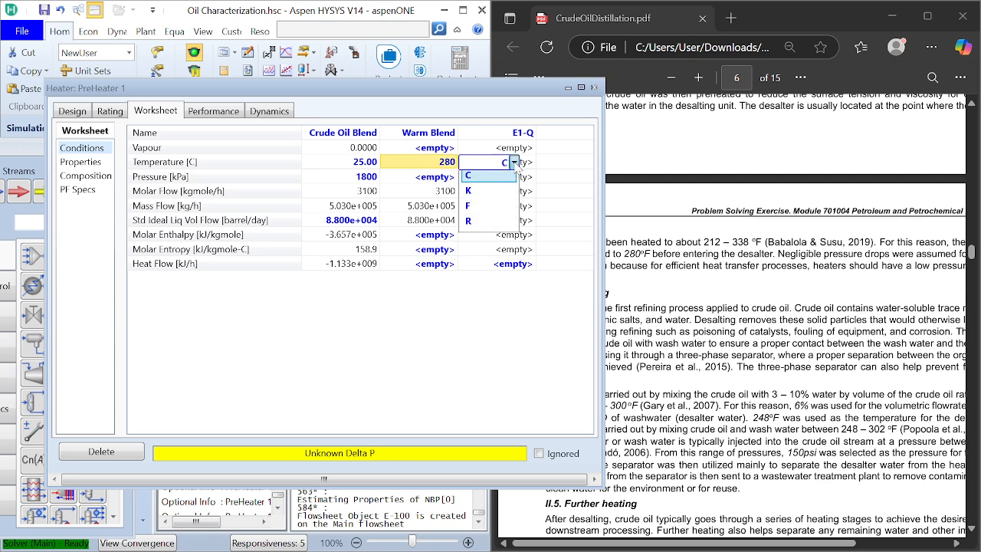
{"action": "left_click", "coordinate": [483, 206]}
Step: Enter the Warm Blend stream's pressure in PreHeater 1's worksheet
{"action": "left_click", "coordinate": [449, 181]}
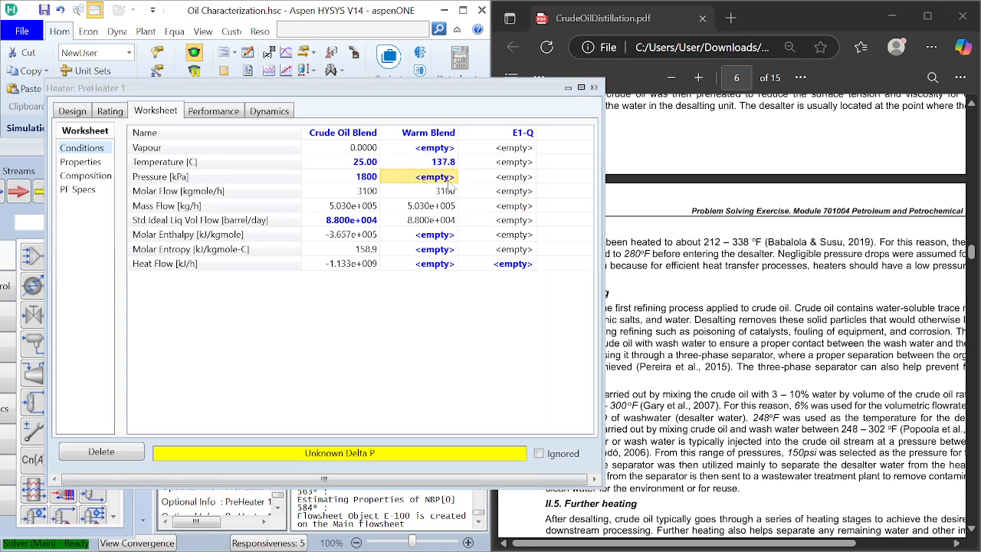
{"action": "type", "text": "1780"}
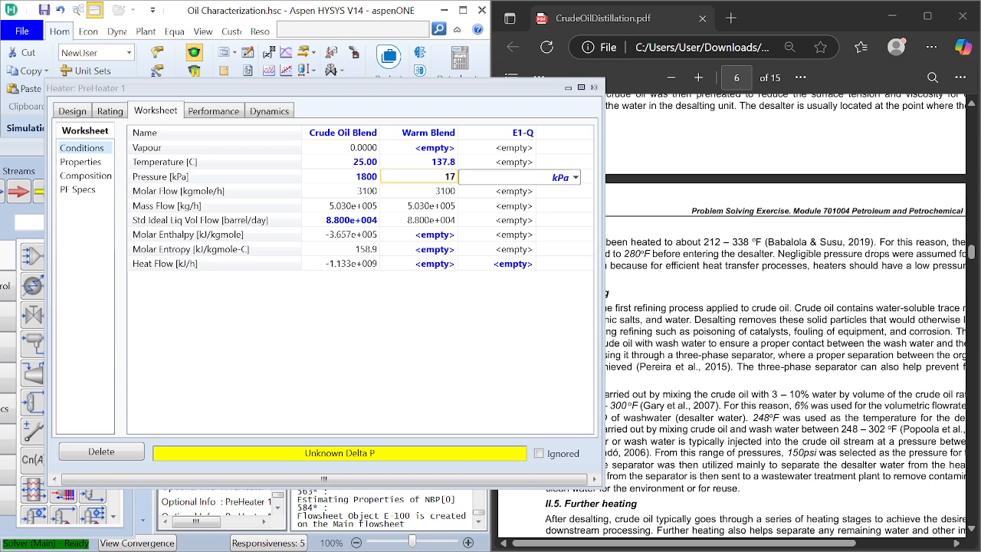
Step: Set the Warm Blend stream's pressure to 1780 kPa and close PreHeater 1's window
{"action": "type", "text": "80"}
{"action": "key", "text": "Return"}
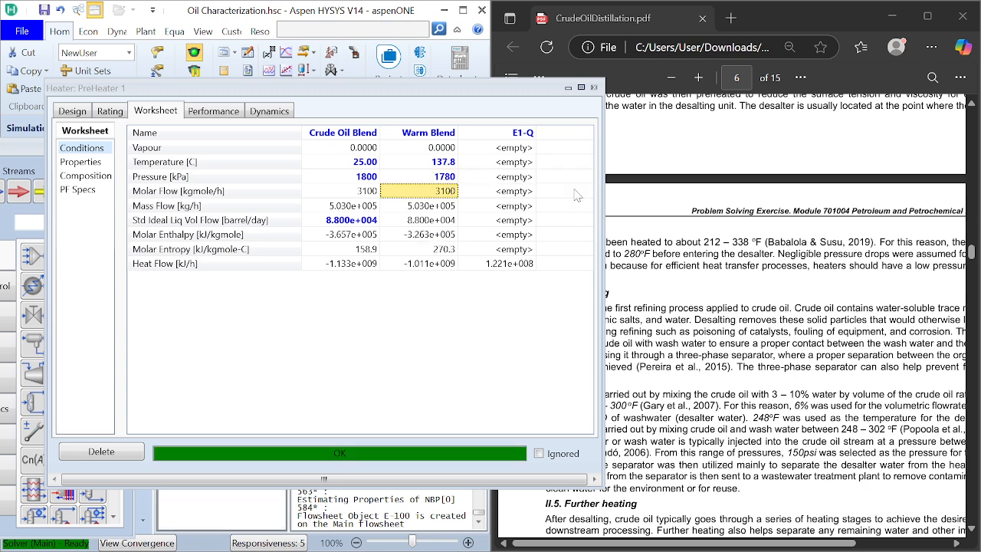
{"action": "left_click", "coordinate": [594, 88]}
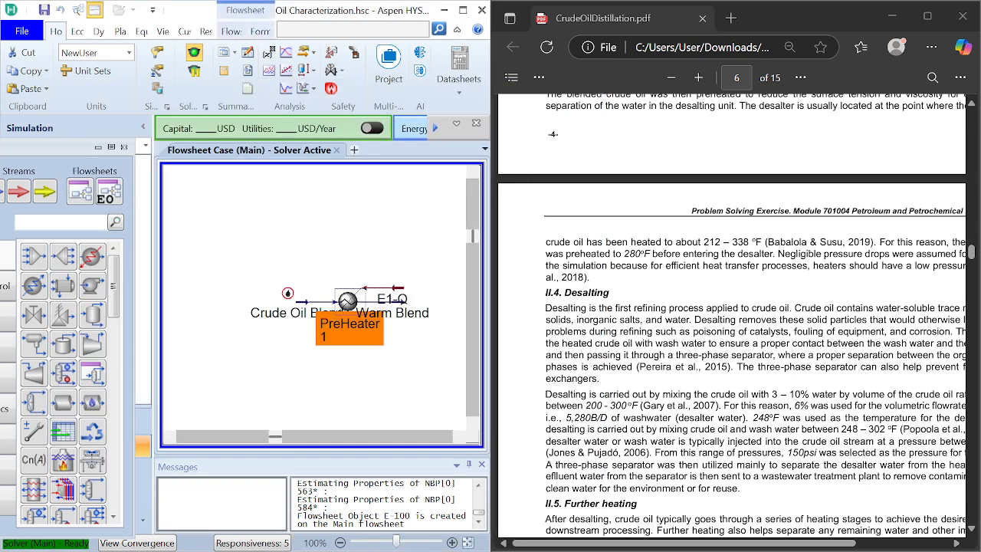
Step: Read the PDF's desalting section to see how the preheated crude is mixed with wash water
{"action": "left_click", "coordinate": [651, 285]}
{"action": "scroll", "coordinate": [651, 285], "scroll_direction": "right", "scroll_amount": 2}
{"action": "scroll", "coordinate": [651, 285], "scroll_direction": "down", "scroll_amount": 1}
{"action": "scroll", "coordinate": [651, 285], "scroll_direction": "left", "scroll_amount": 1}
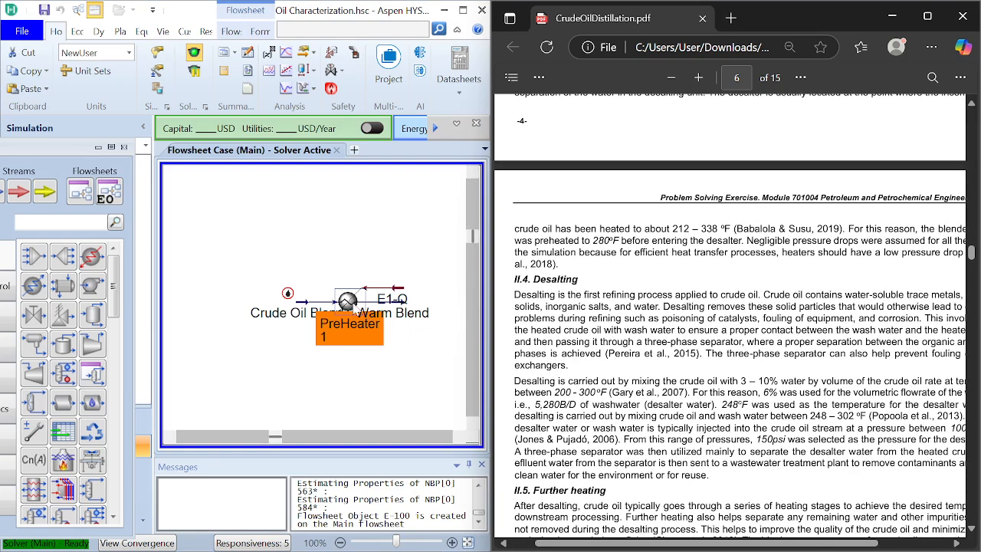
{"action": "left_click", "coordinate": [419, 346]}
{"action": "left_click", "coordinate": [458, 437]}
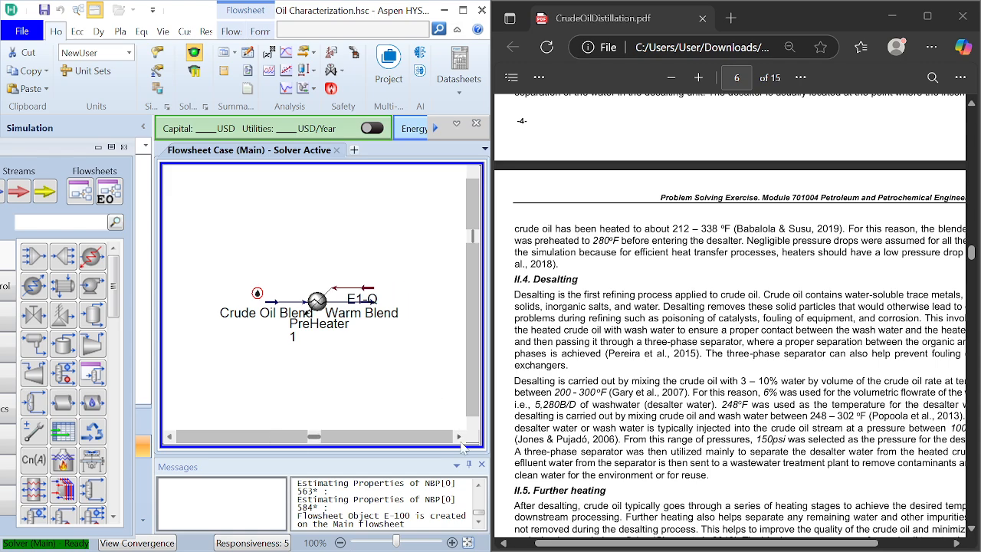
{"action": "scroll", "coordinate": [728, 322], "scroll_direction": "right", "scroll_amount": 2}
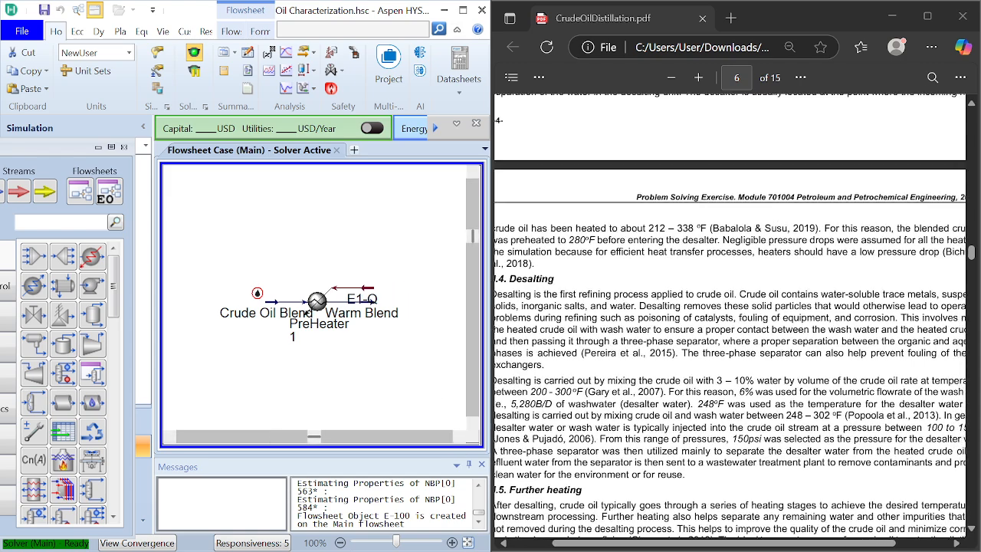
{"action": "scroll", "coordinate": [730, 321], "scroll_direction": "right", "scroll_amount": 1}
{"action": "scroll", "coordinate": [731, 321], "scroll_direction": "right", "scroll_amount": 1}
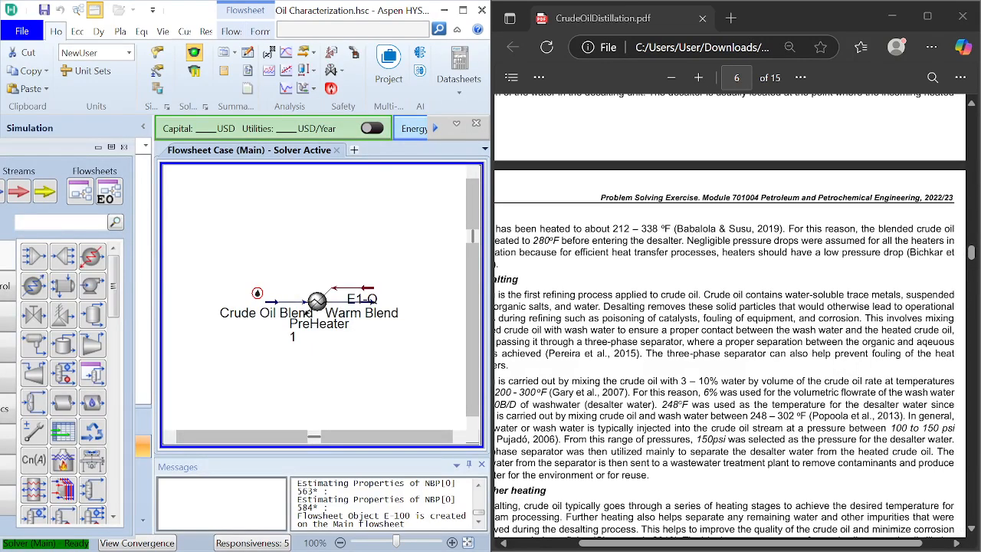
{"action": "scroll", "coordinate": [728, 322], "scroll_direction": "left", "scroll_amount": 1}
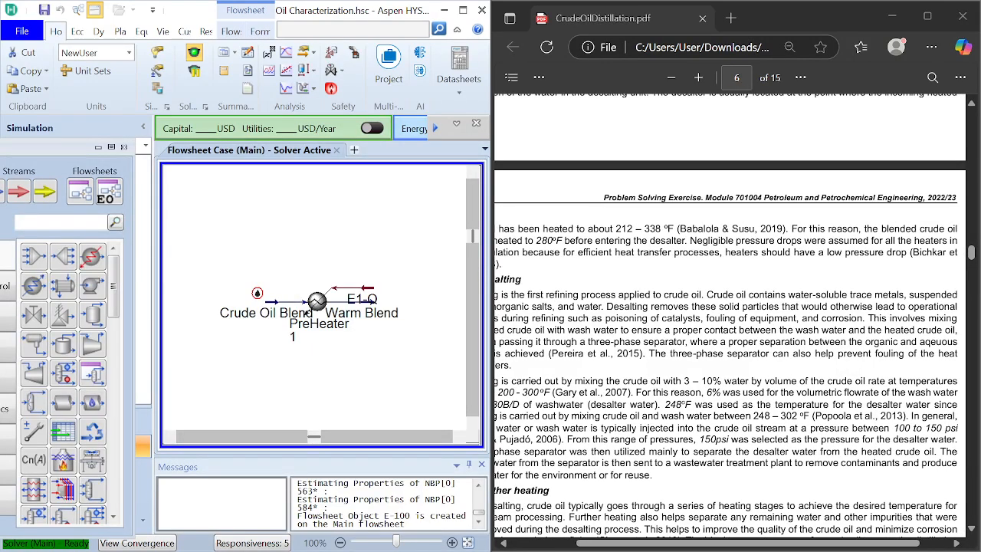
{"action": "scroll", "coordinate": [731, 320], "scroll_direction": "left", "scroll_amount": 4}
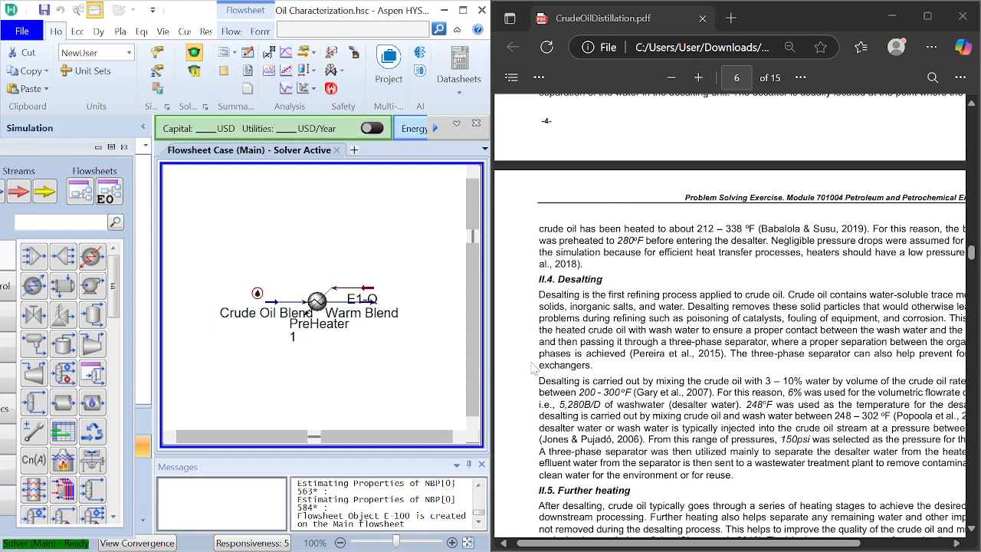
Step: Move the Warm Blend stream further away from PreHeater 1 on the flowsheet to make room
{"action": "mouse_move", "coordinate": [383, 309]}
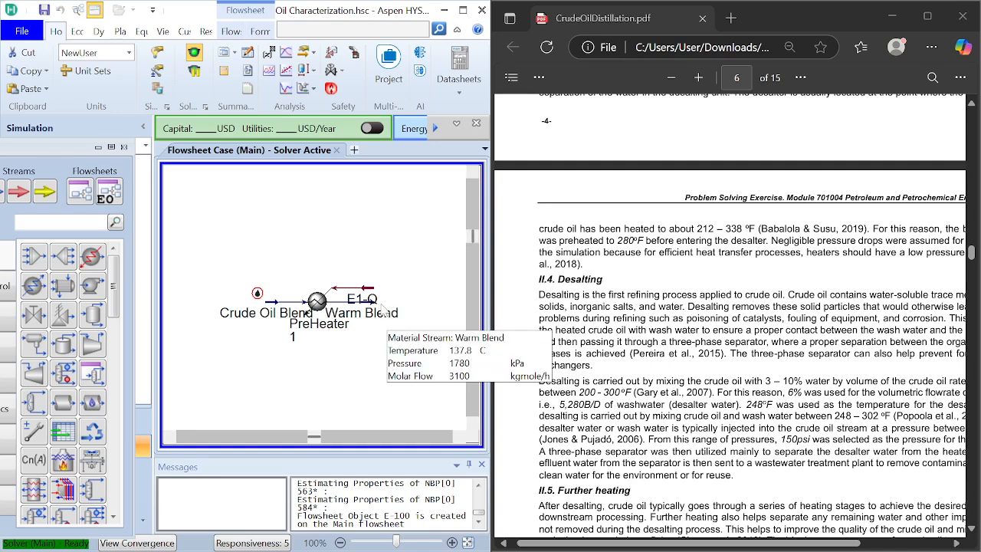
{"action": "left_click_drag", "start_coordinate": [381, 314], "coordinate": [428, 316]}
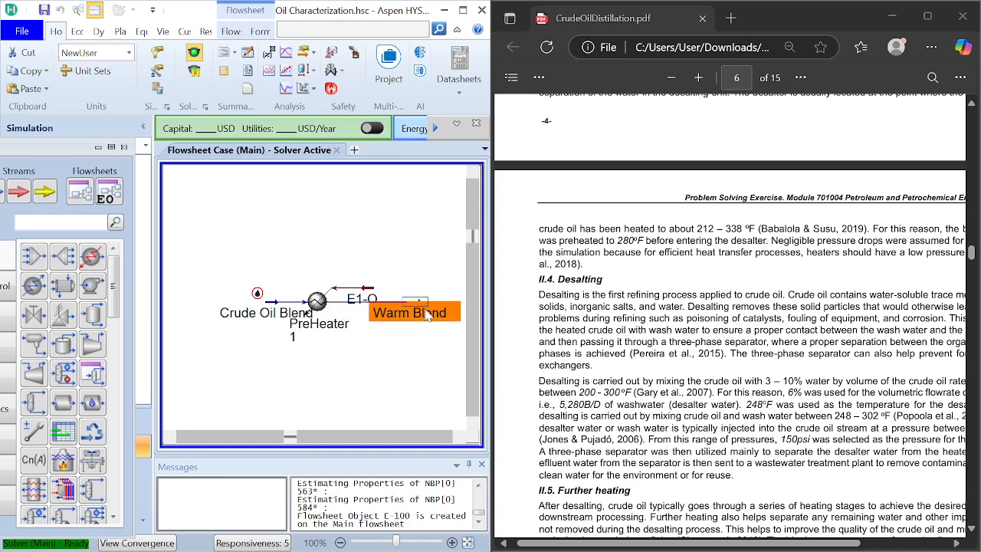
{"action": "left_click", "coordinate": [434, 361]}
{"action": "left_click", "coordinate": [461, 434]}
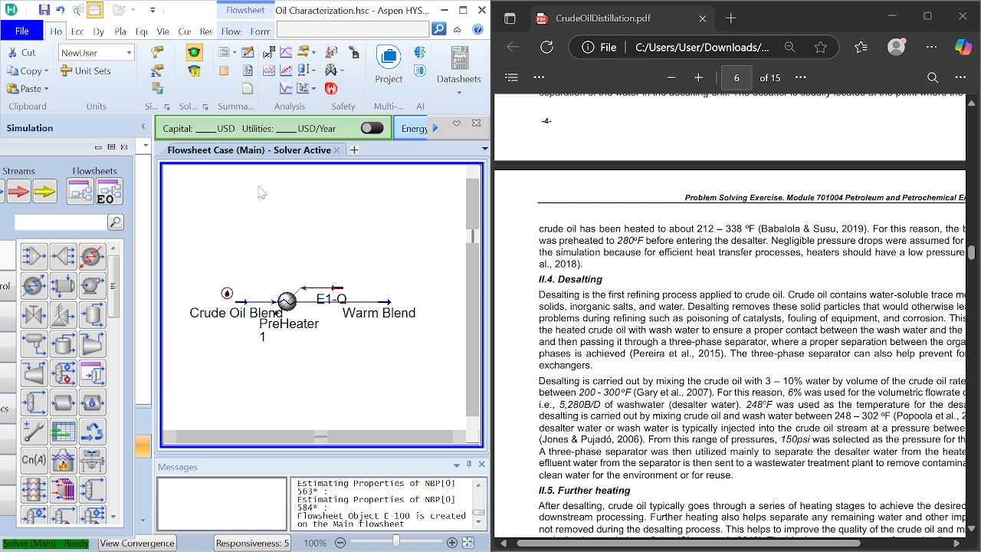
Step: Add a mixer to the flowsheet and connect Warm Blend and a new Water stream as its inlets
{"action": "double_click", "coordinate": [25, 262]}
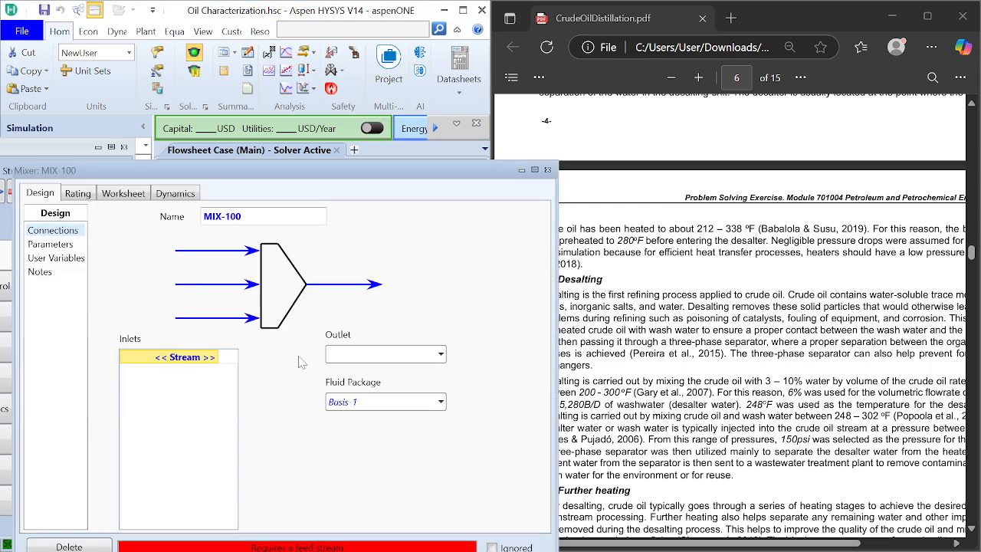
{"action": "left_click", "coordinate": [215, 357]}
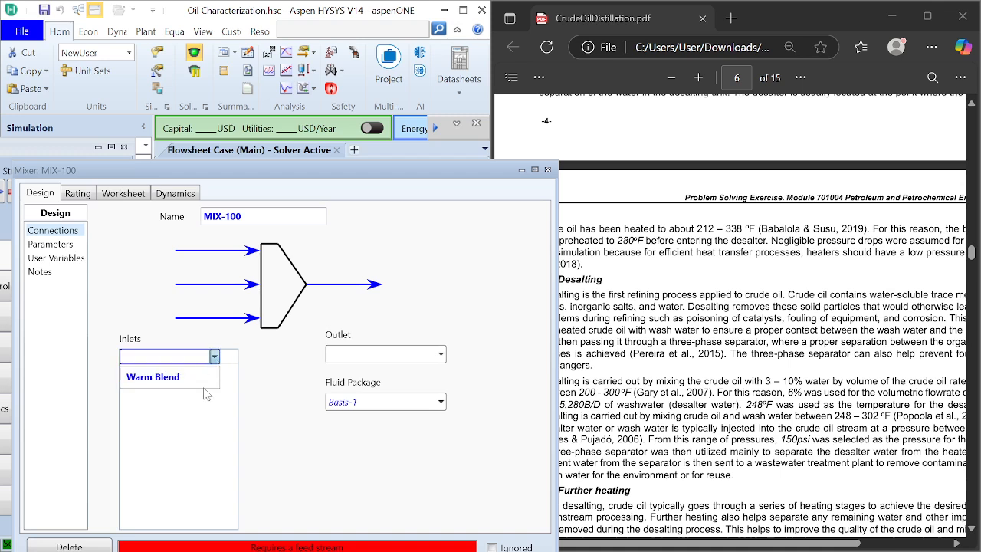
{"action": "left_click", "coordinate": [198, 378]}
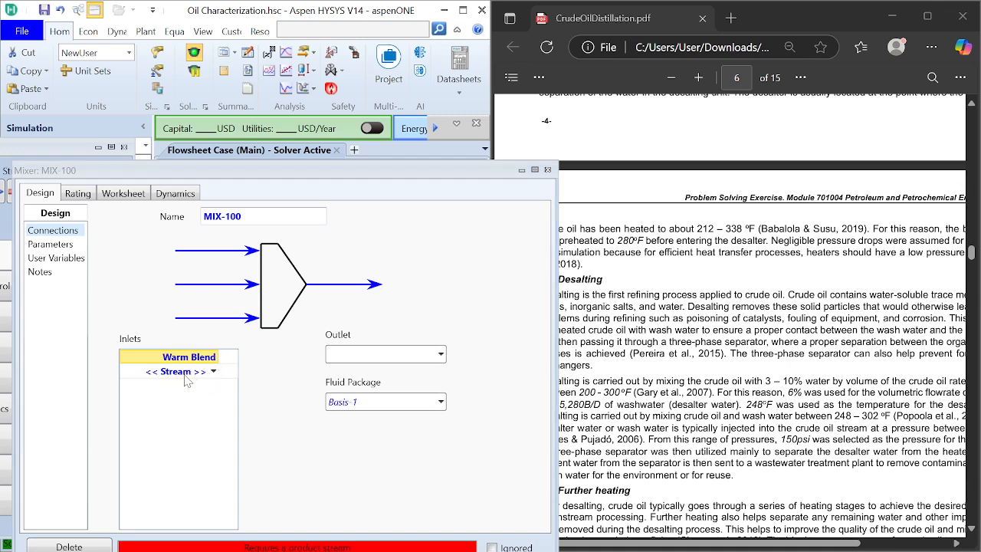
{"action": "left_click", "coordinate": [183, 374]}
{"action": "type", "text": "w"}
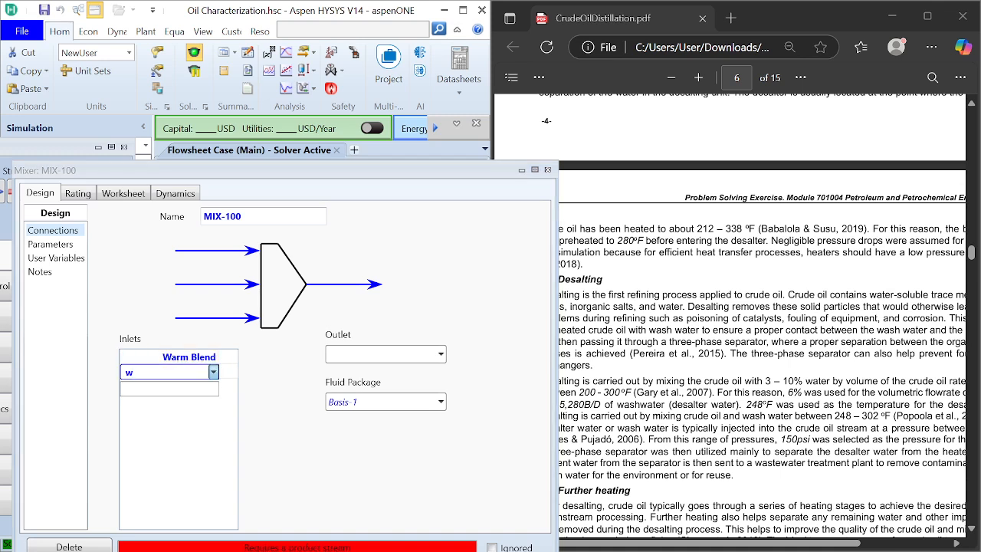
{"action": "type", "text": "Water"}
{"action": "key", "text": "Return"}
Step: Connect a new outlet stream named Wet Crude Oil to the mixer
{"action": "left_click", "coordinate": [354, 355]}
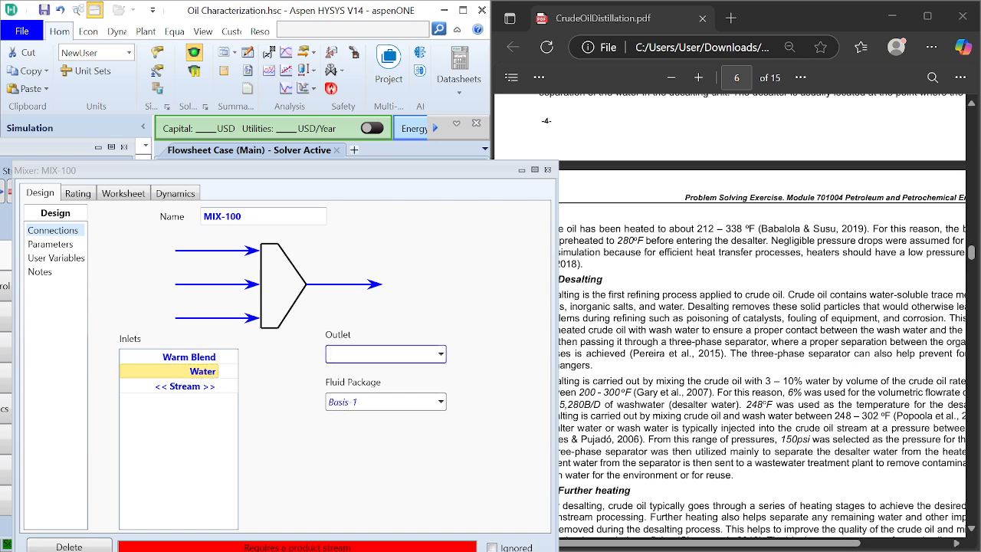
{"action": "type", "text": "Wet Crude Oil"}
{"action": "key", "text": "Return"}
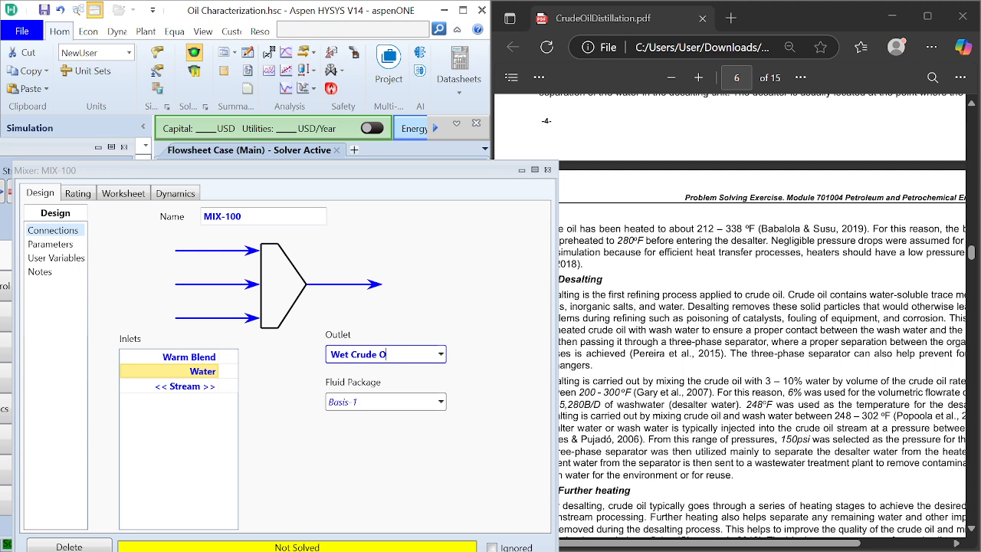
Step: Change the mixer's outlet stream to Wet Warm Blend and close the mixer's window
{"action": "key", "text": "BackSpace"}
{"action": "key", "text": "BackSpace"}
{"action": "key", "text": "BackSpace"}
{"action": "key", "text": "BackSpace"}
{"action": "type", "text": "B"}
{"action": "type", "text": "ARM"}
{"action": "key", "text": "BackSpace"}
{"action": "key", "text": "BackSpace"}
{"action": "key", "text": "BackSpace"}
{"action": "type", "text": "Warm Blend"}
{"action": "key", "text": "Return"}
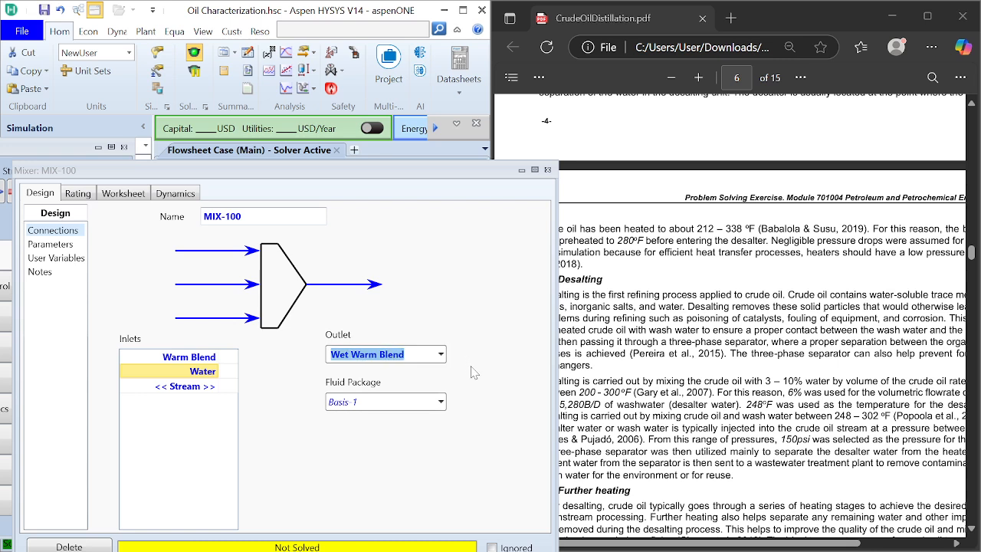
{"action": "left_click", "coordinate": [547, 169]}
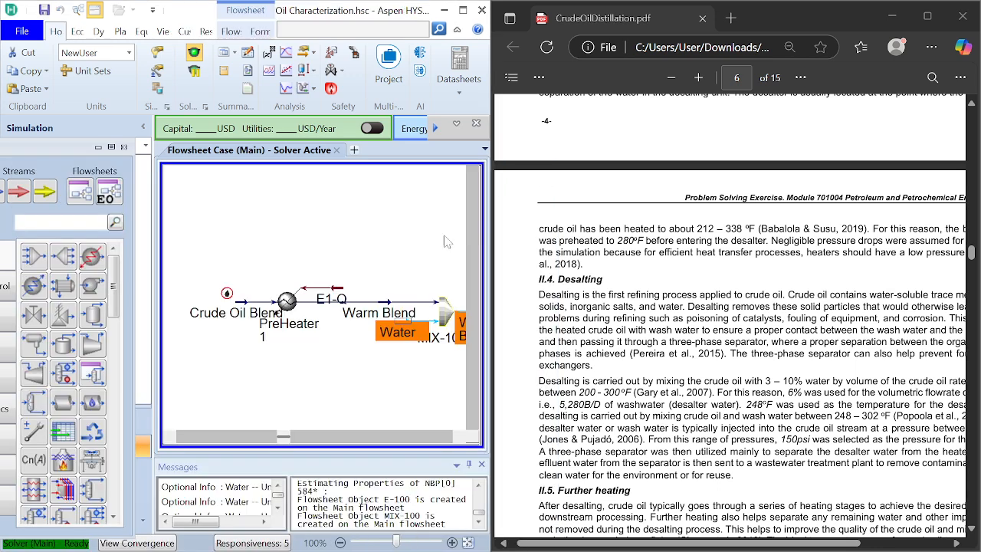
Step: Delete the leftover Wet Crude Oil stream and place the Wet Warm Blend stream level with the mixer's outlet
{"action": "left_click", "coordinate": [459, 437]}
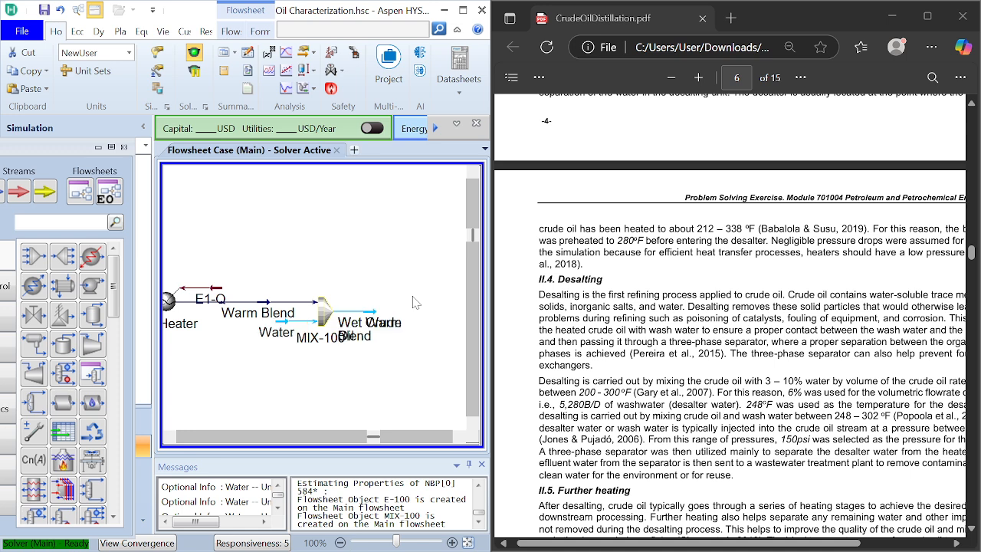
{"action": "left_click_drag", "start_coordinate": [381, 334], "coordinate": [424, 295]}
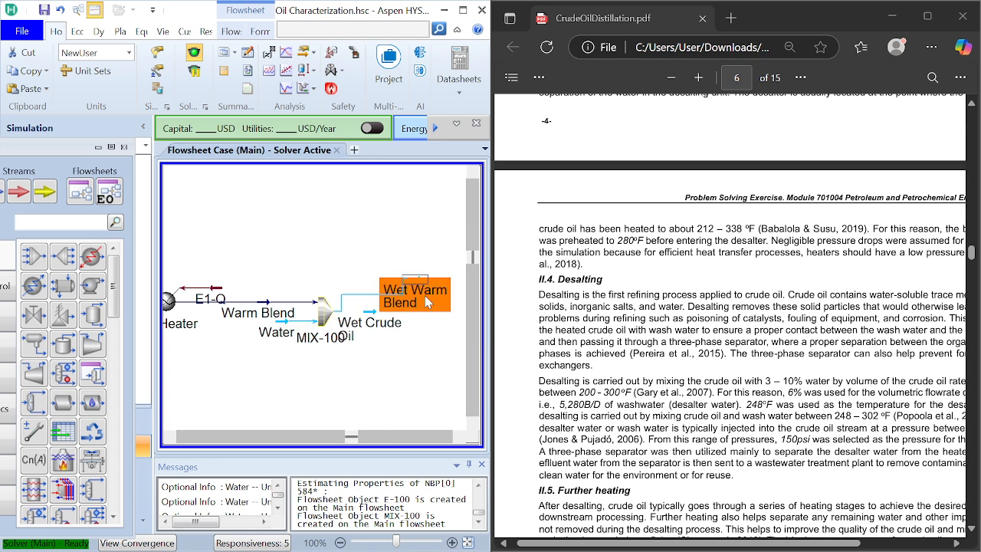
{"action": "left_click_drag", "start_coordinate": [396, 335], "coordinate": [410, 388]}
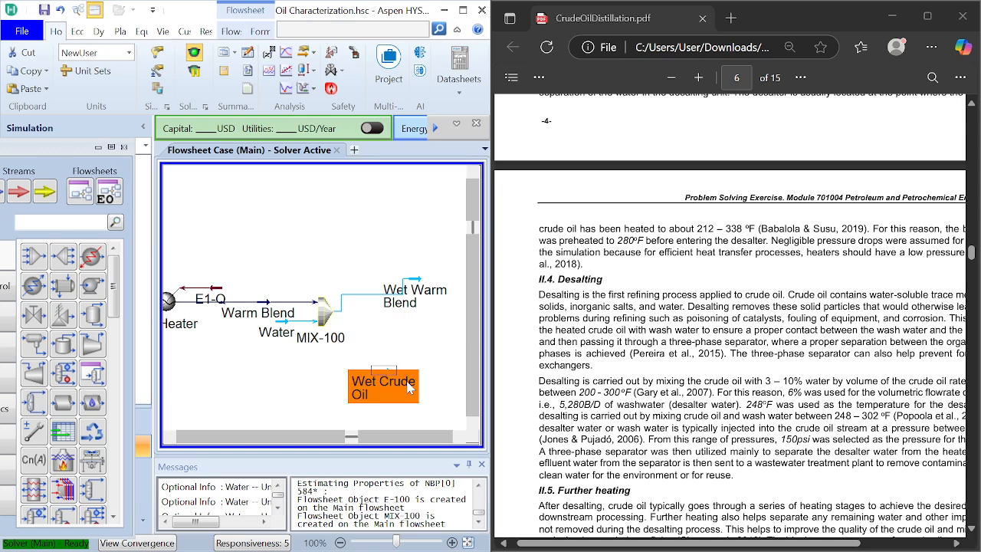
{"action": "key", "text": "Delete"}
{"action": "key", "text": "Return"}
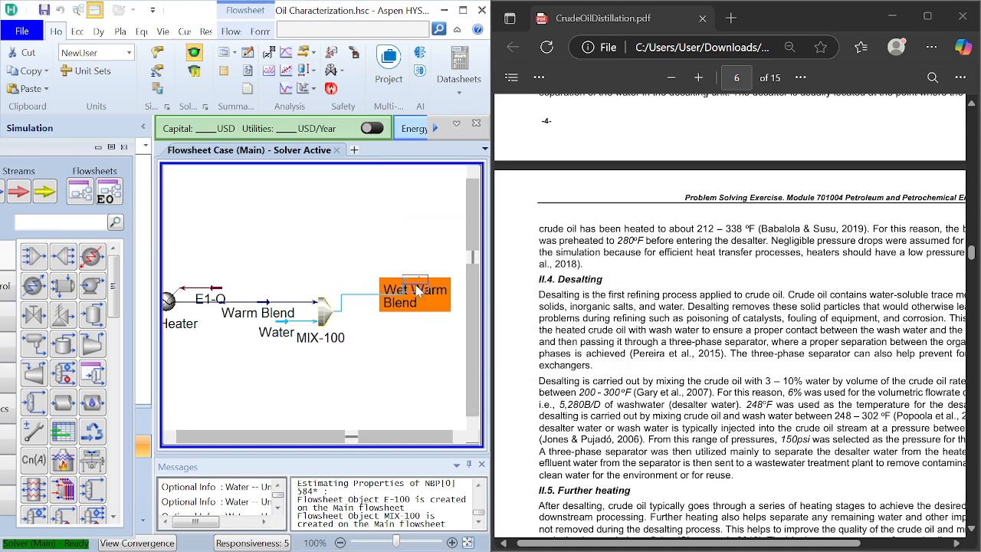
{"action": "left_click_drag", "start_coordinate": [419, 302], "coordinate": [422, 322]}
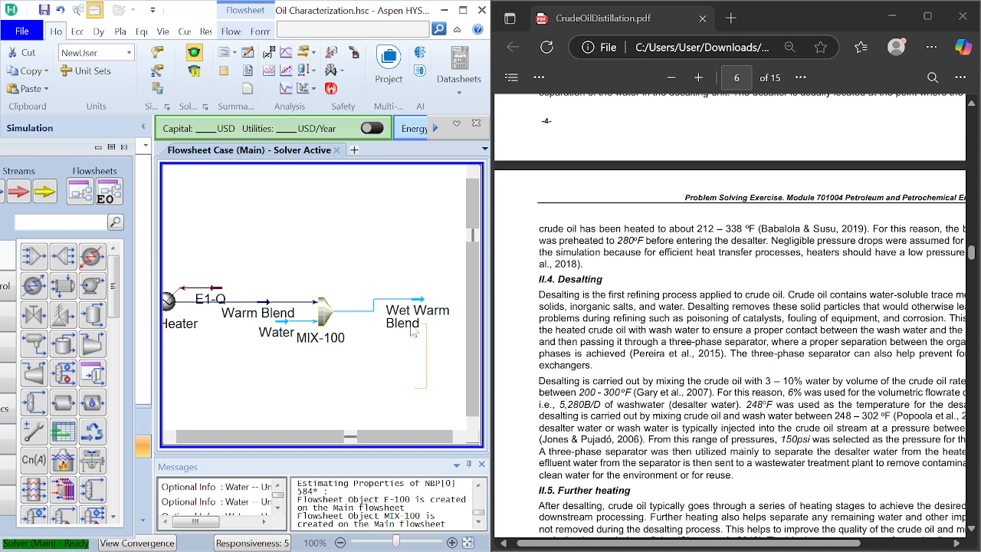
{"action": "left_click_drag", "start_coordinate": [402, 331], "coordinate": [412, 312]}
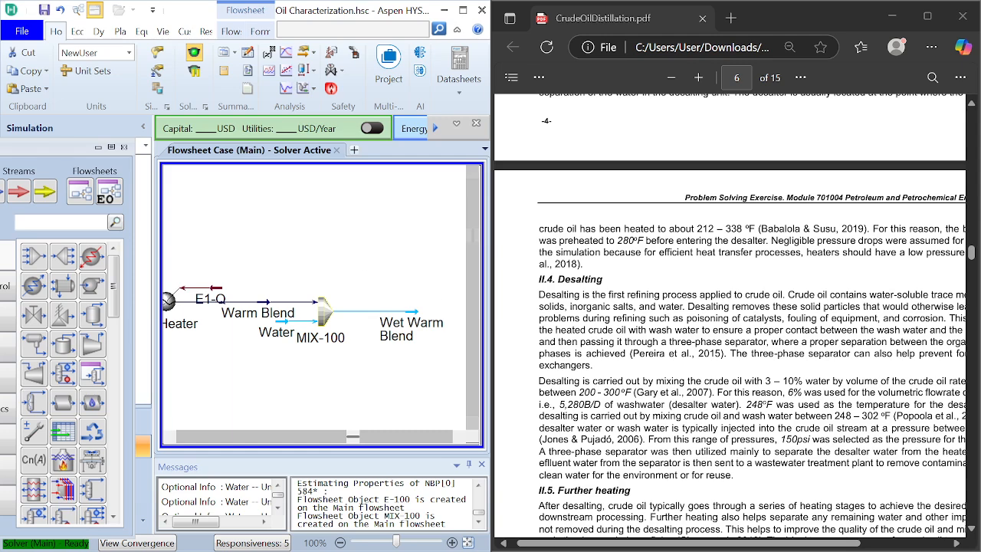
Step: Widen the simulation window and narrow the PDF window beside it
{"action": "scroll", "coordinate": [741, 320], "scroll_direction": "right", "scroll_amount": 1}
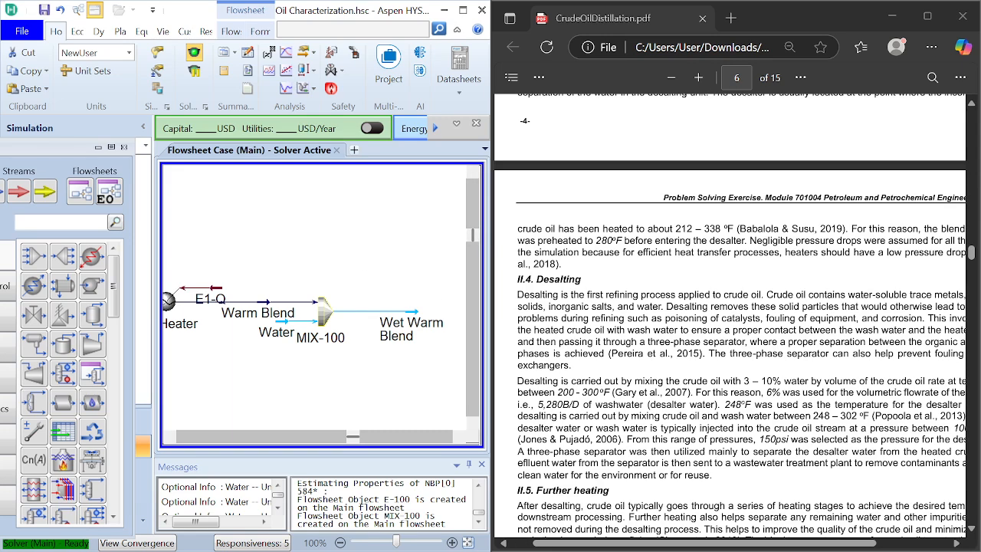
{"action": "scroll", "coordinate": [732, 320], "scroll_direction": "right", "scroll_amount": 1}
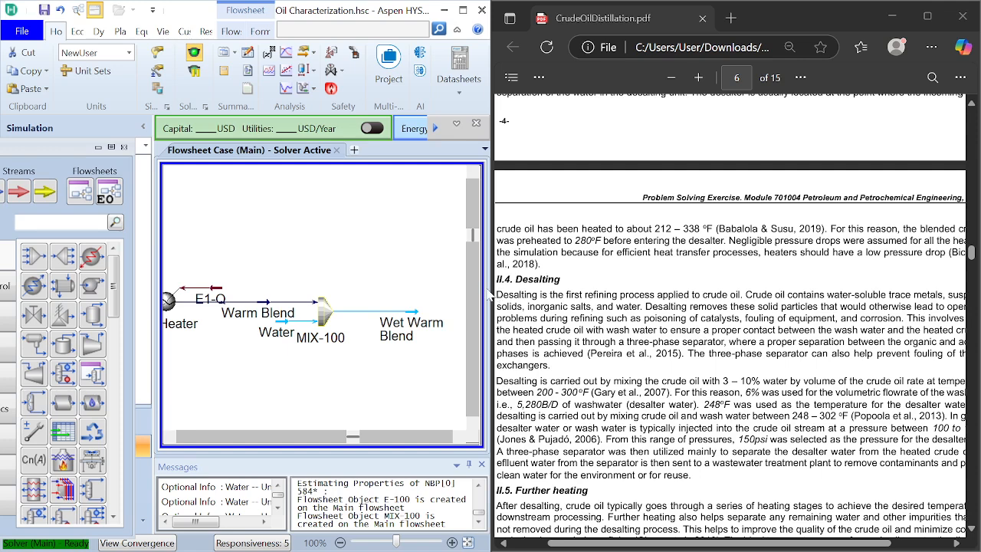
{"action": "left_click_drag", "start_coordinate": [491, 288], "coordinate": [632, 301]}
{"action": "left_click", "coordinate": [678, 276]}
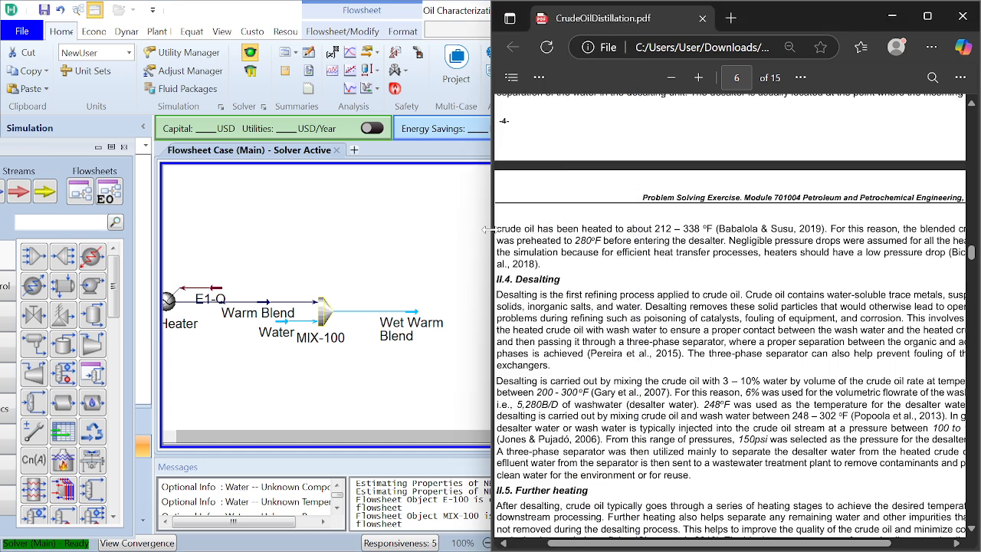
{"action": "left_click_drag", "start_coordinate": [496, 237], "coordinate": [657, 240]}
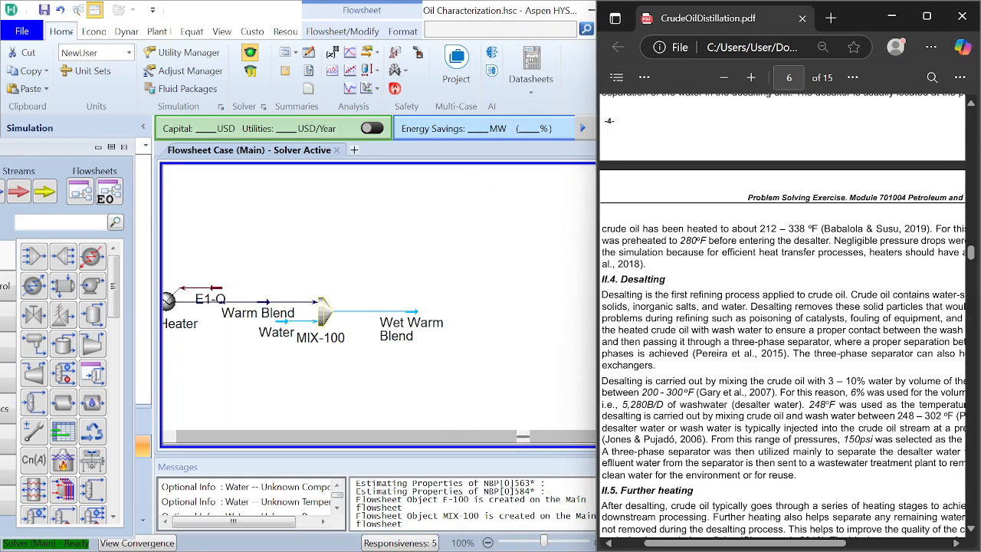
Step: Examine the PDF's desalting section for the wash water's flow rate, temperature and pressure
{"action": "scroll", "coordinate": [782, 316], "scroll_direction": "down", "scroll_amount": 1}
{"action": "scroll", "coordinate": [782, 315], "scroll_direction": "up", "scroll_amount": 1}
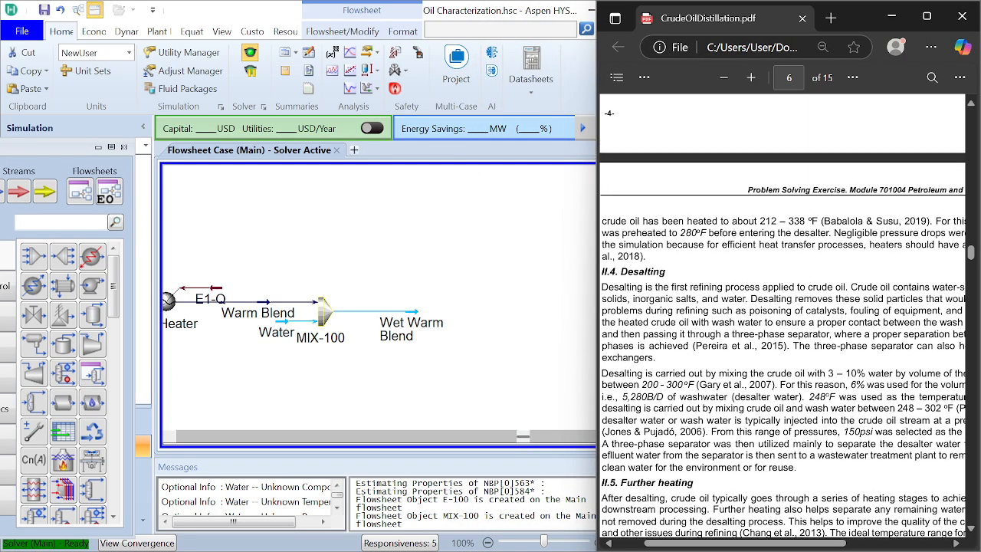
{"action": "scroll", "coordinate": [782, 315], "scroll_direction": "up", "scroll_amount": 1}
{"action": "scroll", "coordinate": [782, 316], "scroll_direction": "down", "scroll_amount": 1}
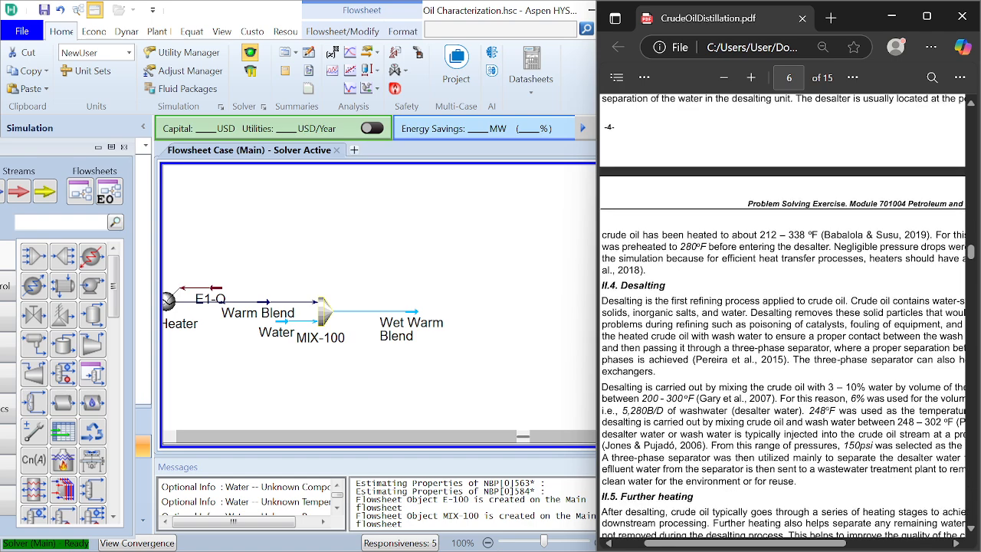
{"action": "scroll", "coordinate": [781, 315], "scroll_direction": "down", "scroll_amount": 1}
{"action": "scroll", "coordinate": [782, 316], "scroll_direction": "right", "scroll_amount": 1}
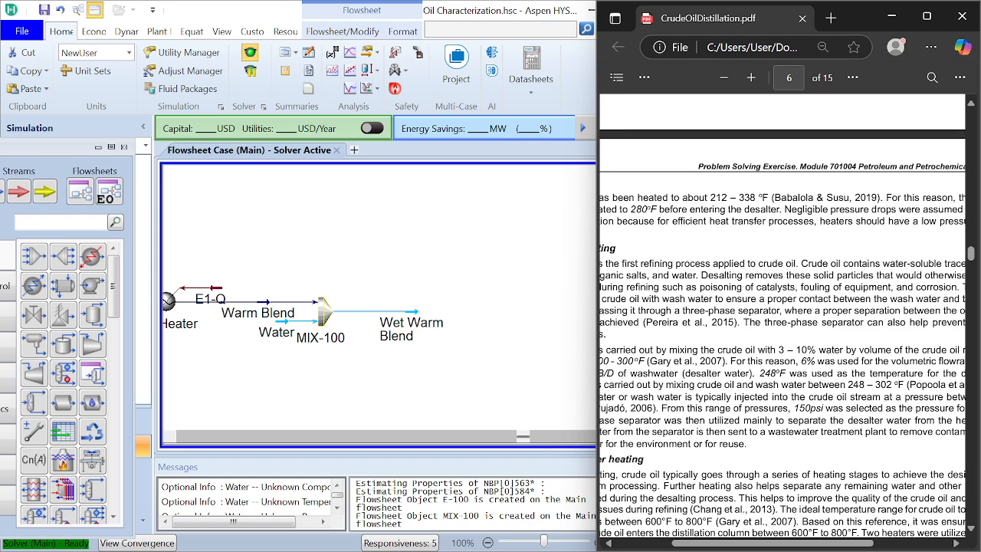
{"action": "scroll", "coordinate": [781, 316], "scroll_direction": "down", "scroll_amount": 2}
{"action": "scroll", "coordinate": [781, 316], "scroll_direction": "left", "scroll_amount": 1}
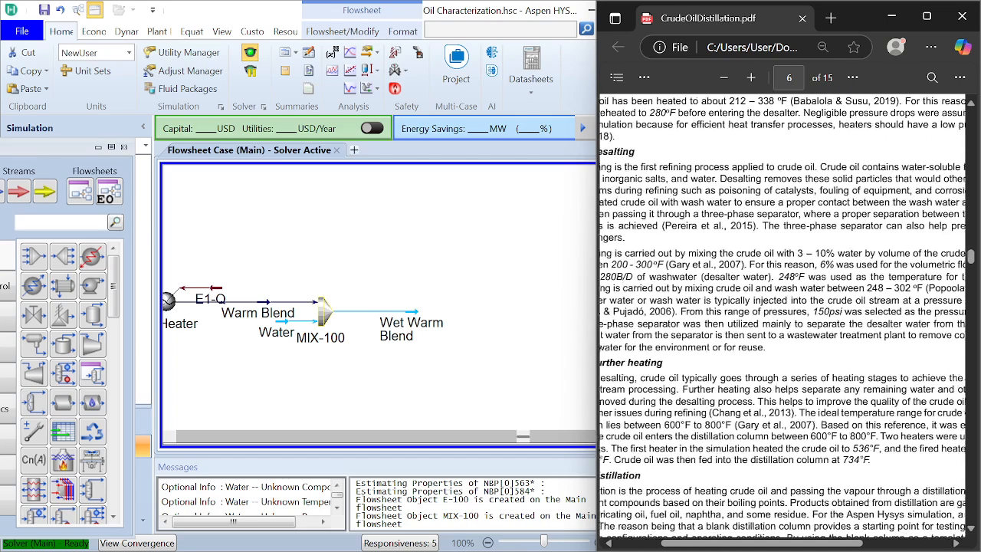
{"action": "scroll", "coordinate": [782, 316], "scroll_direction": "left", "scroll_amount": 2}
{"action": "scroll", "coordinate": [782, 315], "scroll_direction": "right", "scroll_amount": 1}
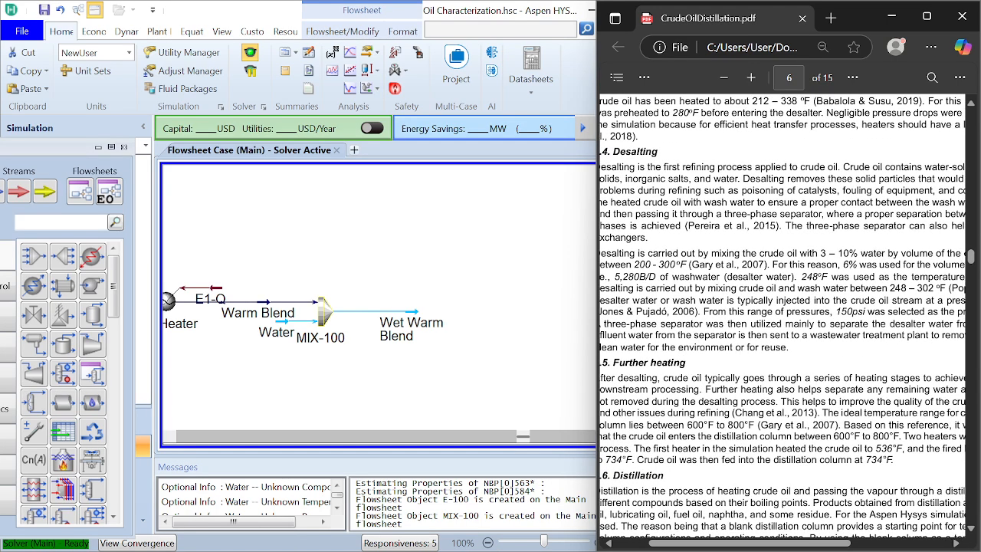
{"action": "scroll", "coordinate": [781, 322], "scroll_direction": "left", "scroll_amount": 1}
{"action": "scroll", "coordinate": [781, 321], "scroll_direction": "up", "scroll_amount": 1}
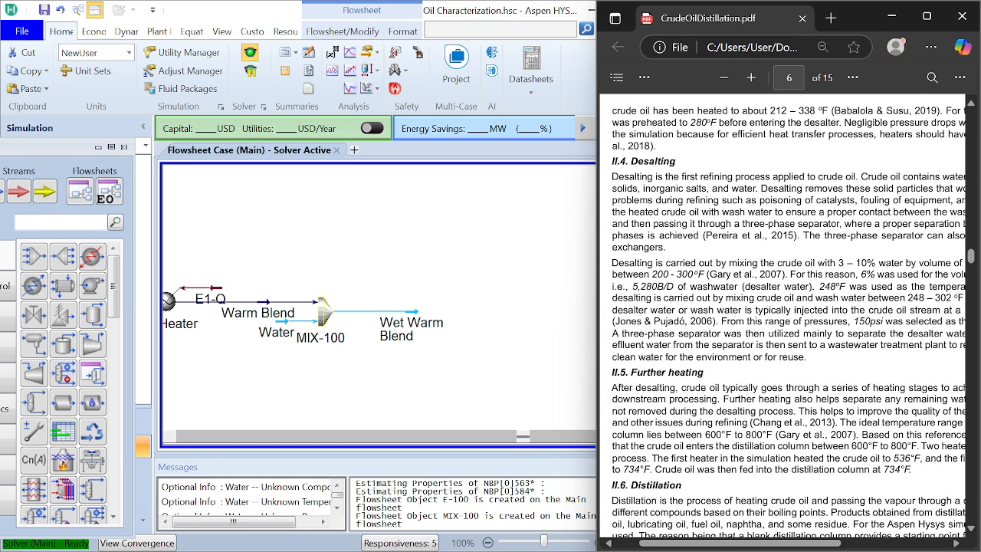
Step: Set the Water stream's standard ideal liquid volume flow to 5280 barrel/day, as given in the PDF's desalting section
{"action": "scroll", "coordinate": [781, 322], "scroll_direction": "right", "scroll_amount": 4}
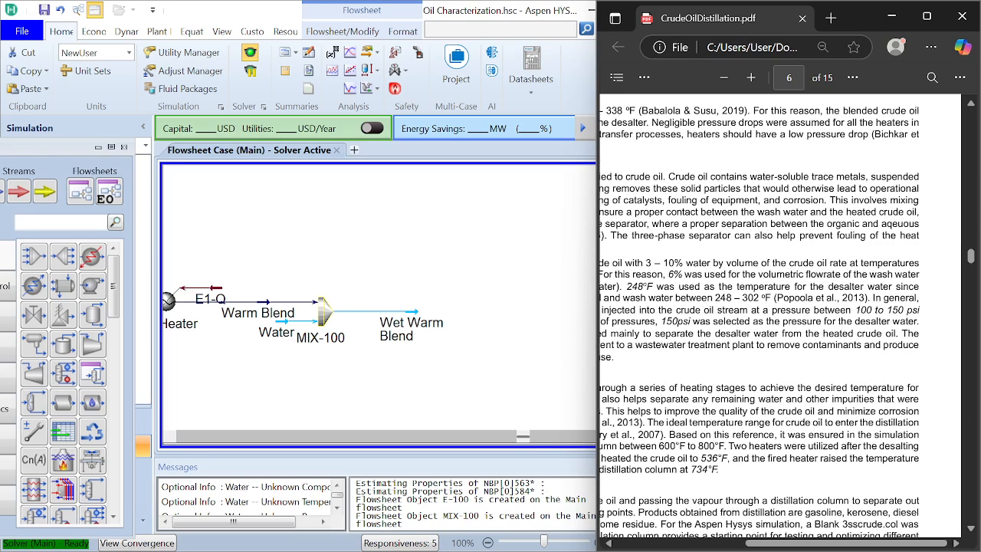
{"action": "scroll", "coordinate": [782, 322], "scroll_direction": "left", "scroll_amount": 4}
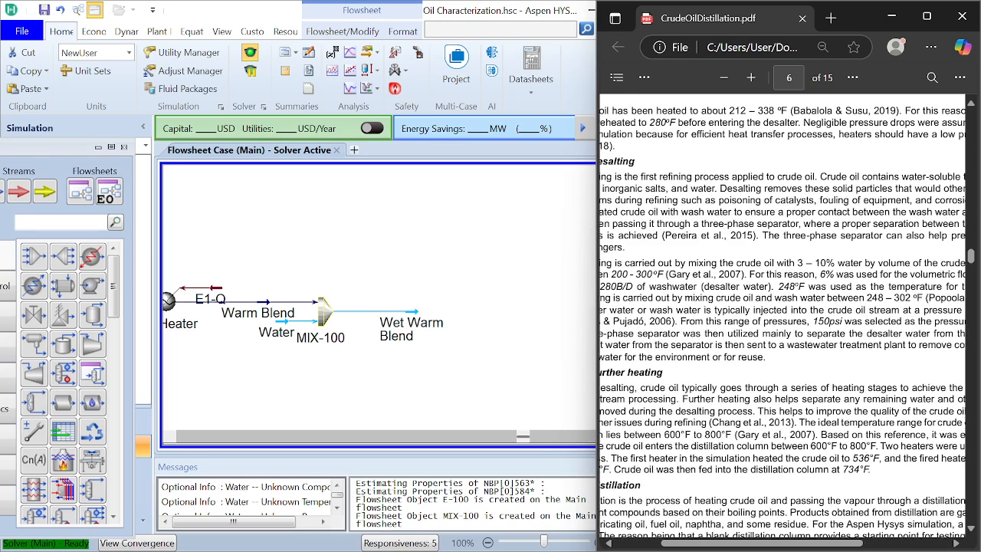
{"action": "scroll", "coordinate": [781, 321], "scroll_direction": "left", "scroll_amount": 2}
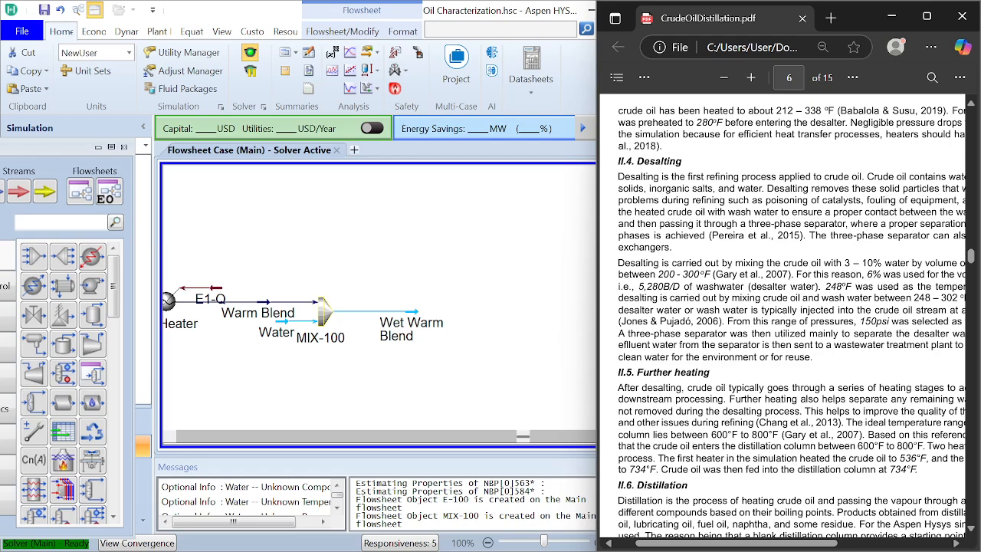
{"action": "scroll", "coordinate": [781, 322], "scroll_direction": "right", "scroll_amount": 6}
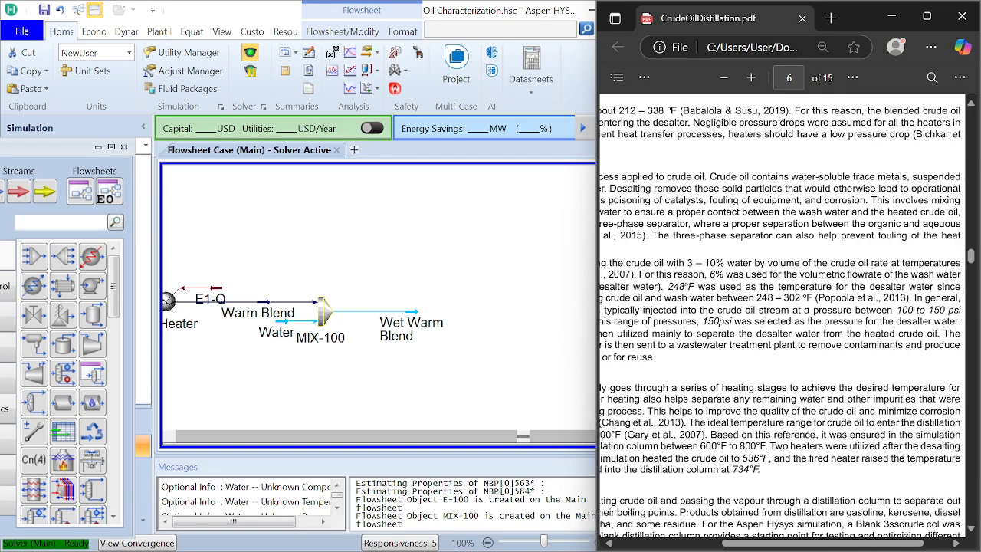
{"action": "scroll", "coordinate": [781, 322], "scroll_direction": "left", "scroll_amount": 5}
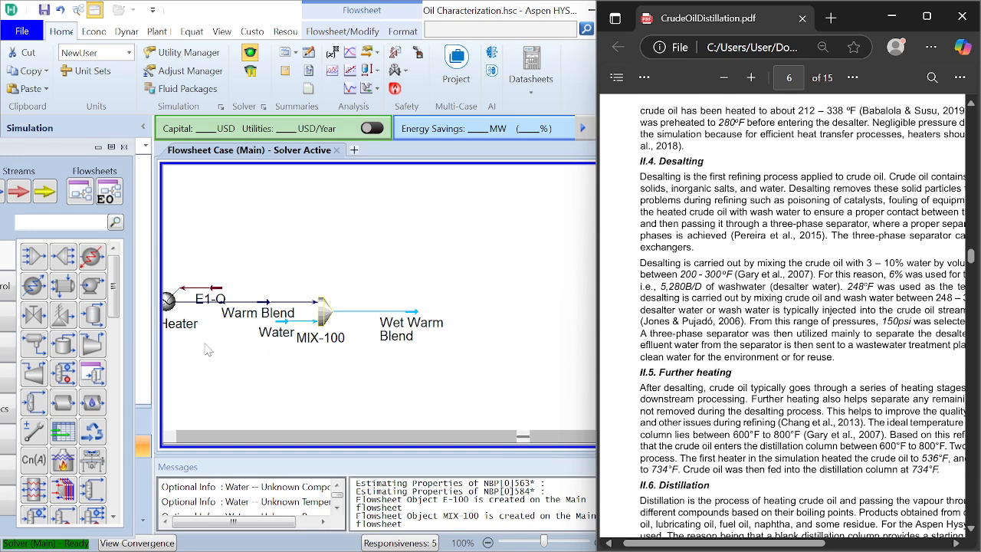
{"action": "left_click", "coordinate": [282, 328]}
{"action": "double_click", "coordinate": [283, 326]}
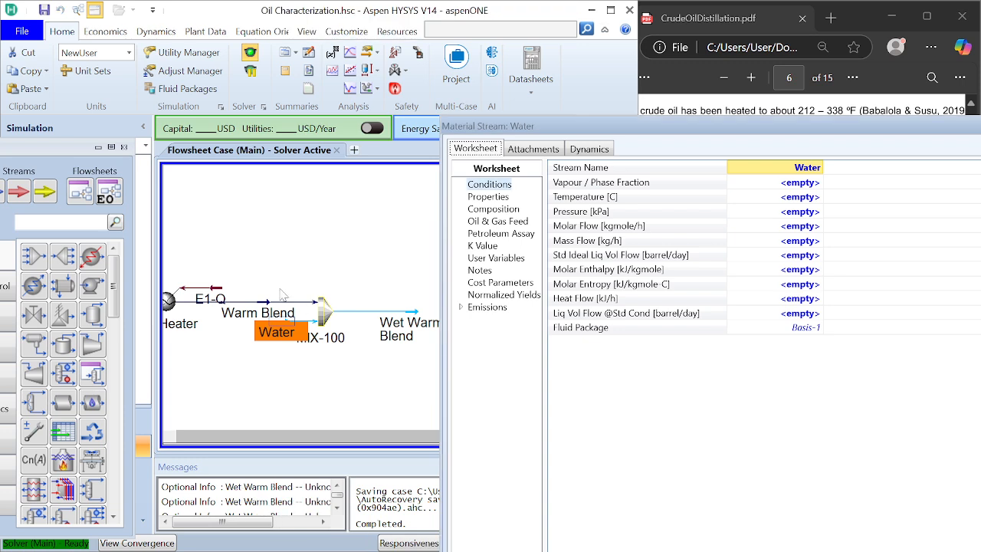
{"action": "left_click", "coordinate": [794, 261]}
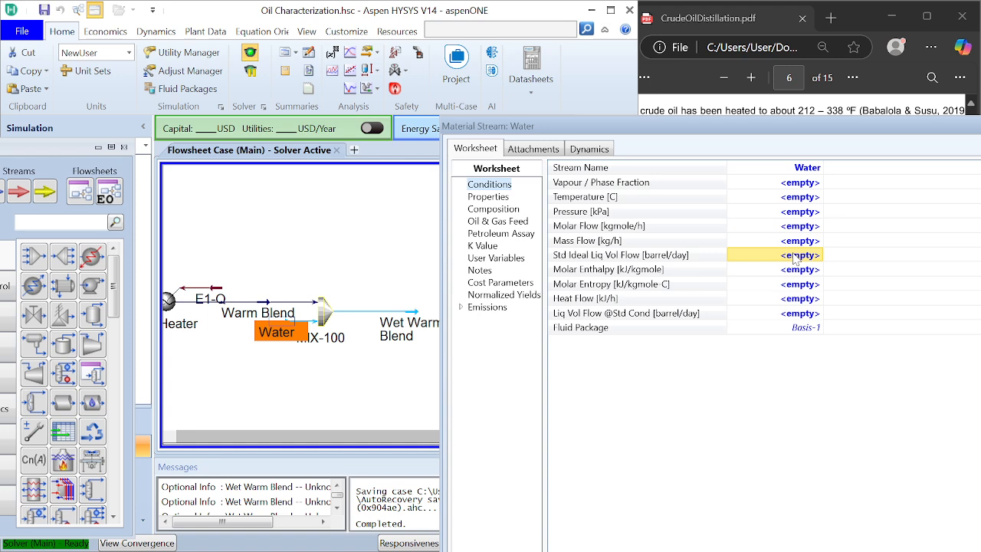
{"action": "type", "text": "52"}
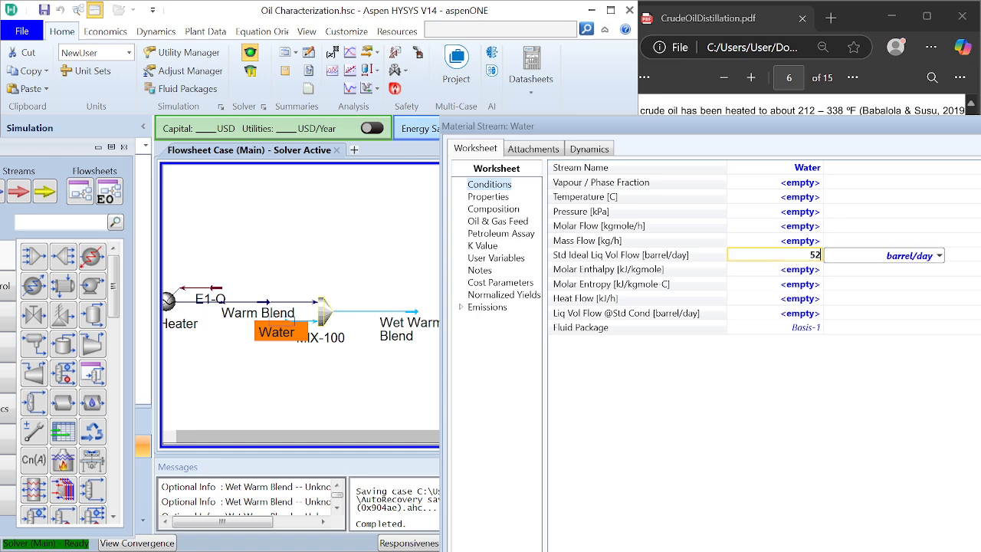
{"action": "type", "text": "80"}
{"action": "key", "text": "Return"}
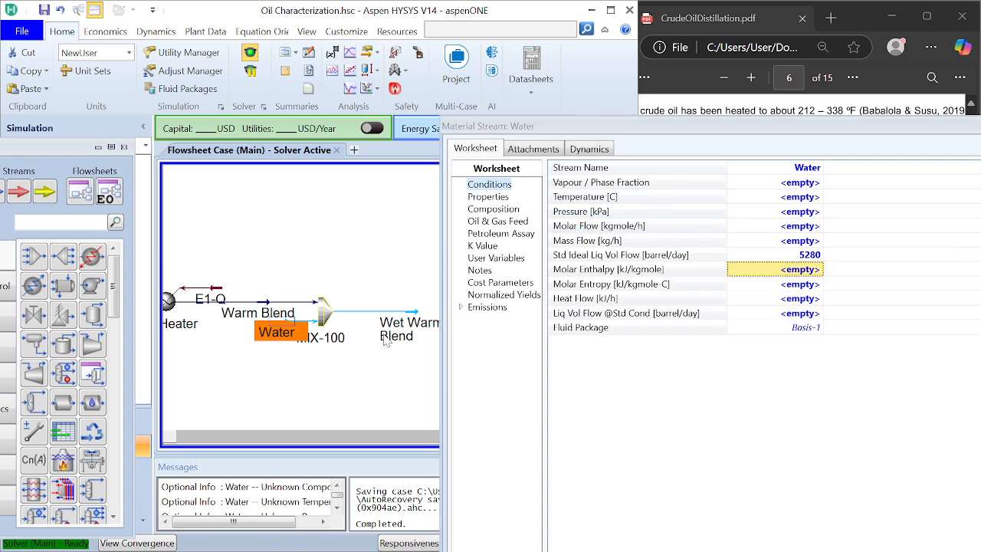
Step: Move the Water stream's window clear of the PDF and set the stream's pressure to 150 psi
{"action": "left_click_drag", "start_coordinate": [689, 135], "coordinate": [274, 50]}
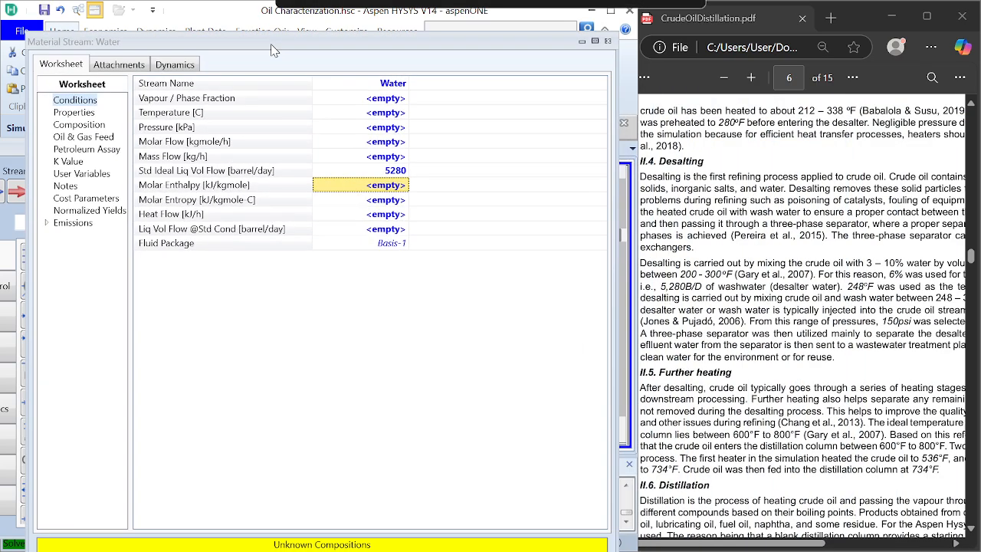
{"action": "key", "text": "alt+Tab"}
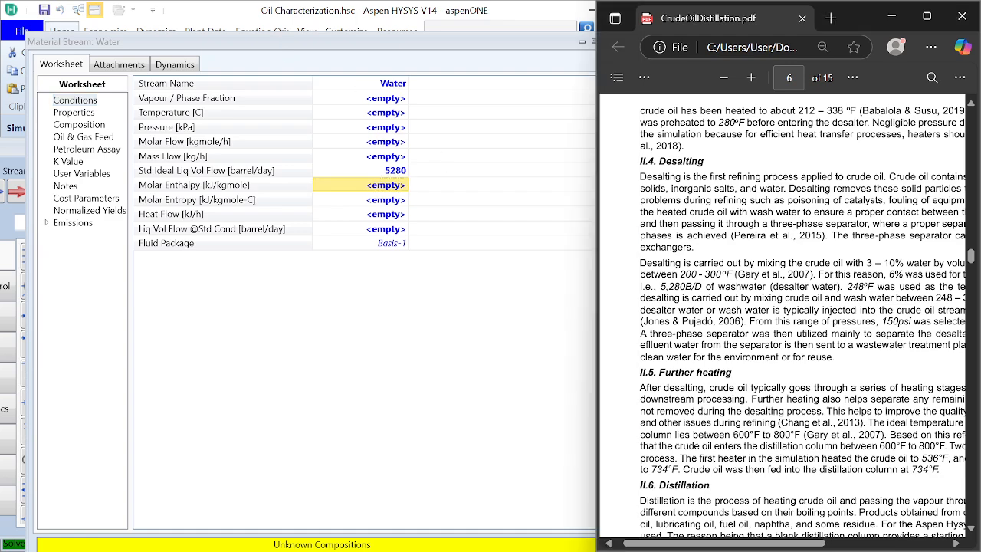
{"action": "scroll", "coordinate": [782, 314], "scroll_direction": "right", "scroll_amount": 2}
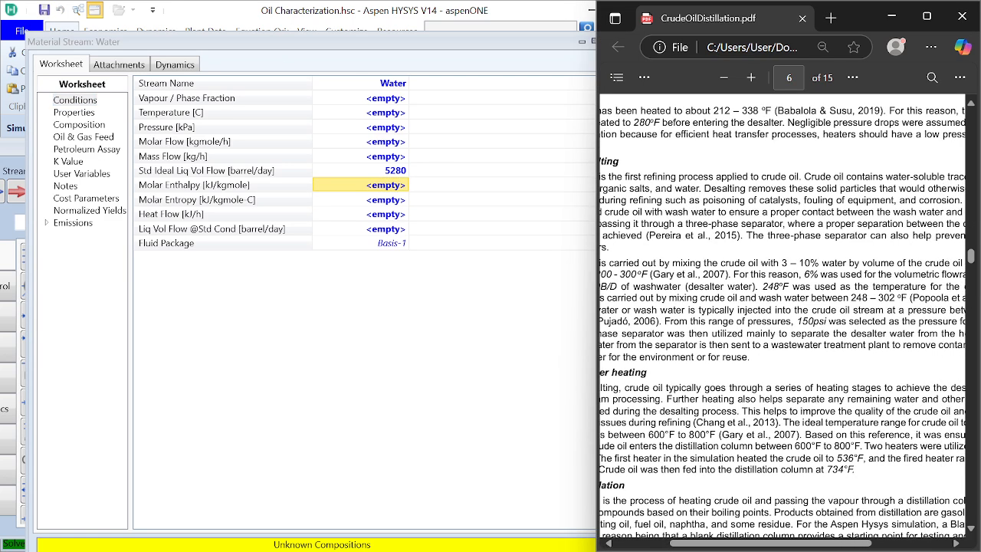
{"action": "scroll", "coordinate": [781, 314], "scroll_direction": "right", "scroll_amount": 1}
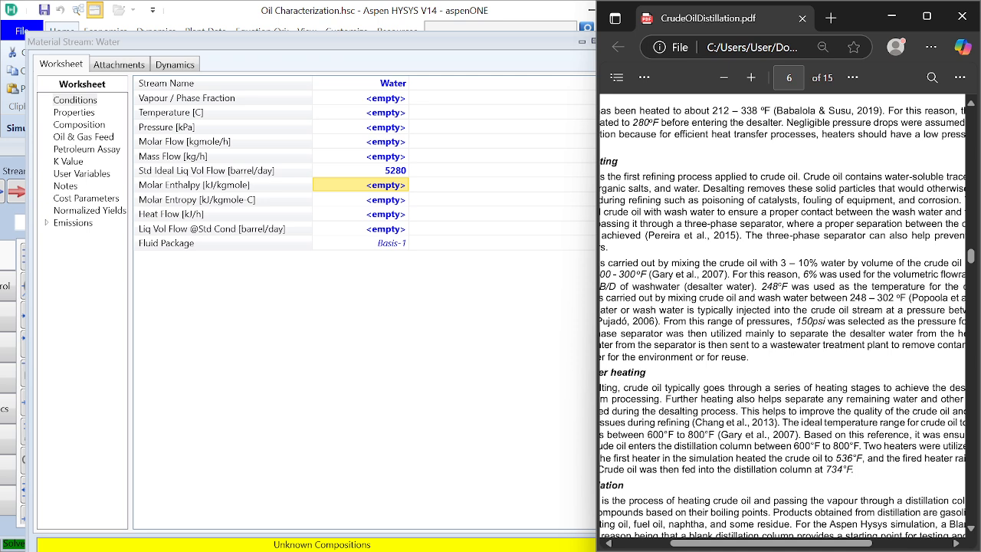
{"action": "left_click", "coordinate": [381, 115]}
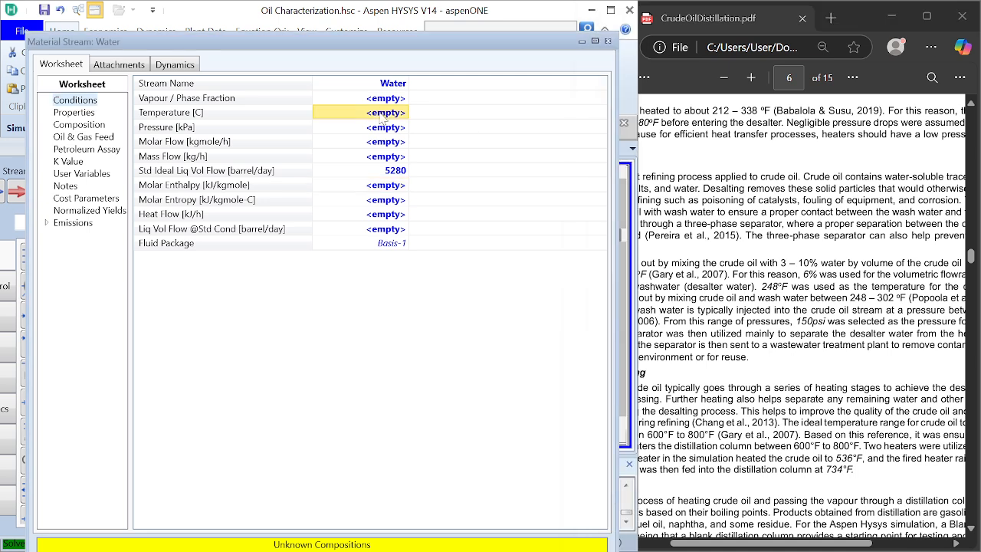
{"action": "left_click", "coordinate": [383, 129]}
{"action": "type", "text": "150"}
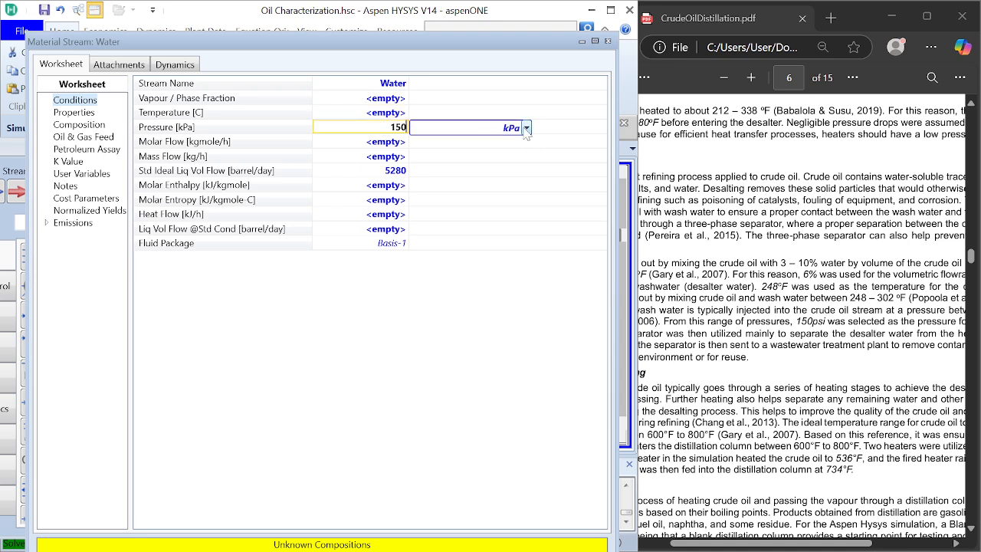
{"action": "left_click", "coordinate": [527, 128]}
{"action": "left_click", "coordinate": [442, 302]}
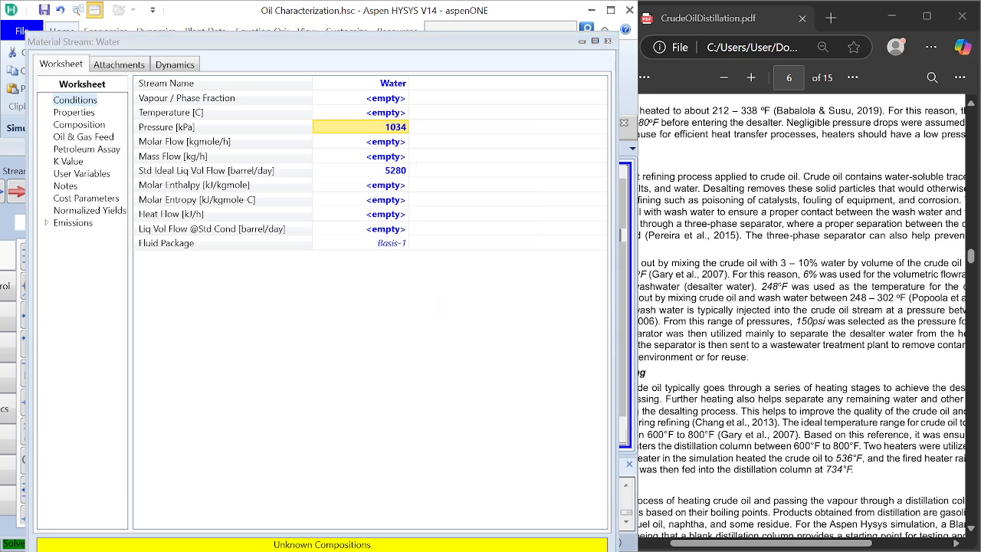
Step: Set the Water stream's temperature to 248 °F, following the desalting section of the PDF
{"action": "scroll", "coordinate": [801, 327], "scroll_direction": "left", "scroll_amount": 1}
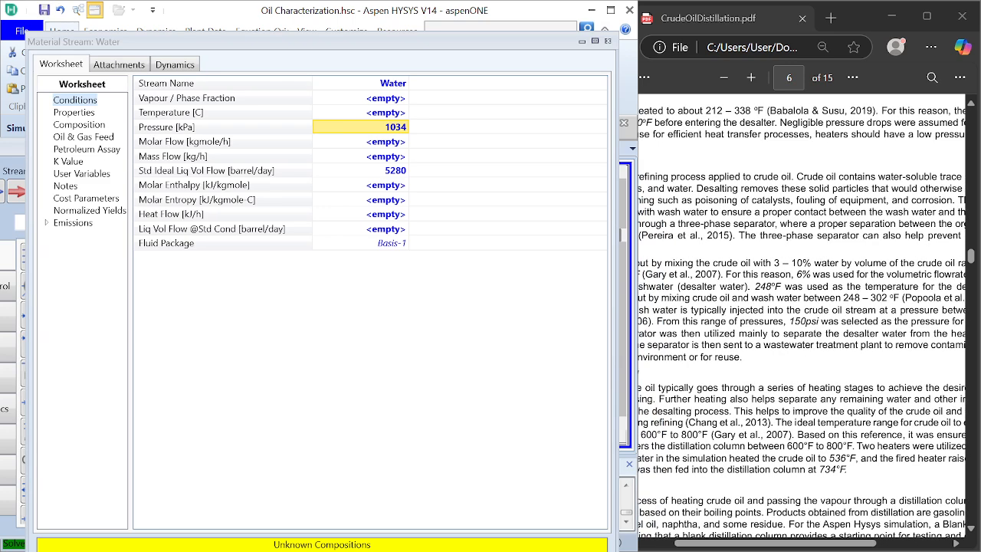
{"action": "scroll", "coordinate": [802, 326], "scroll_direction": "left", "scroll_amount": 4}
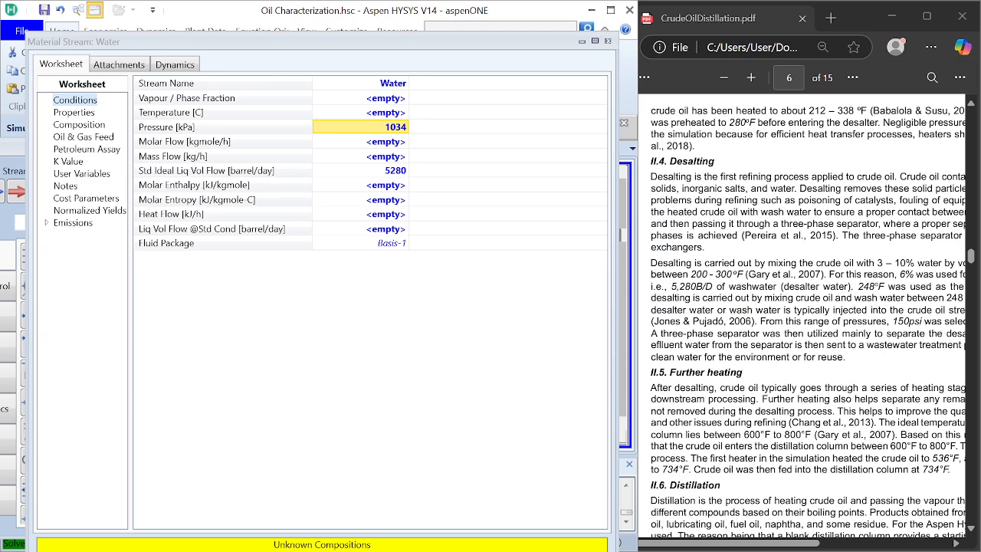
{"action": "left_click", "coordinate": [388, 114]}
{"action": "type", "text": "2"}
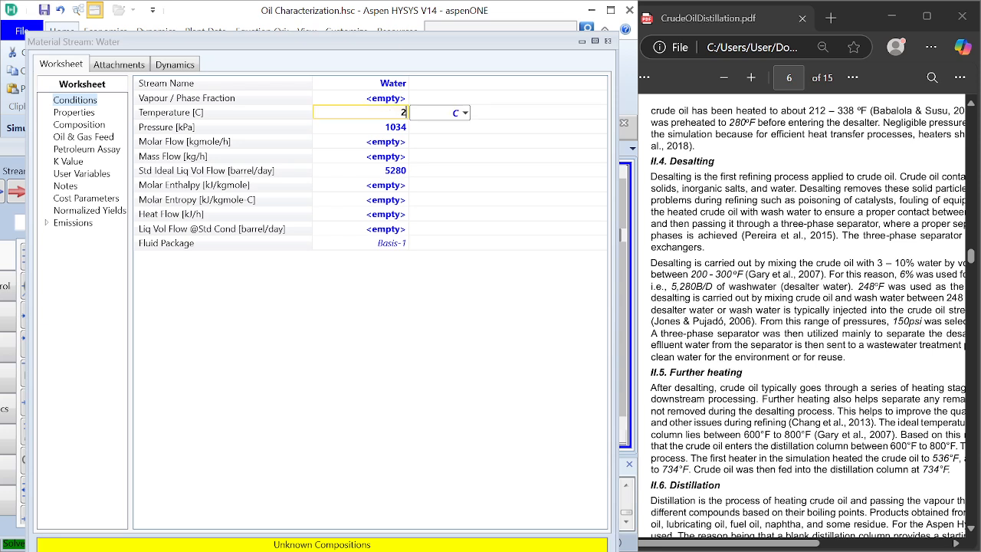
{"action": "scroll", "coordinate": [802, 326], "scroll_direction": "right", "scroll_amount": 1}
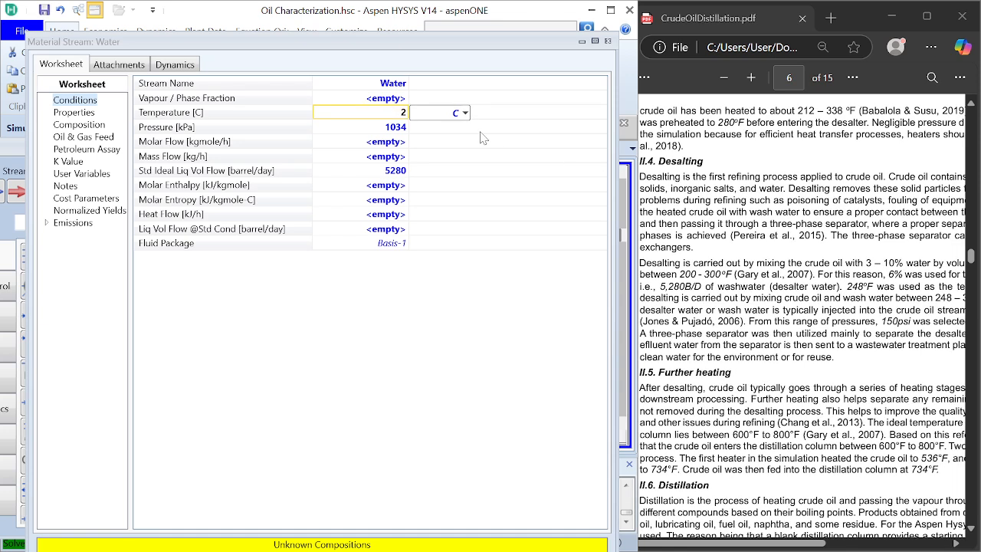
{"action": "type", "text": "48"}
{"action": "left_click", "coordinate": [464, 113]}
{"action": "left_click", "coordinate": [441, 167]}
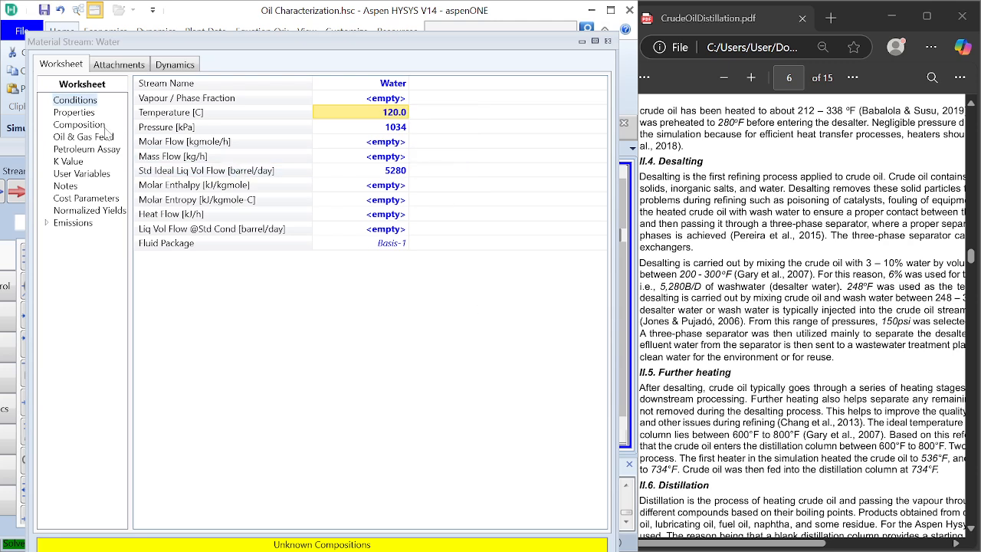
Step: Define the Water stream's composition in liquid volume fractions with H2O at 1, and close the stream's window
{"action": "left_click", "coordinate": [79, 125]}
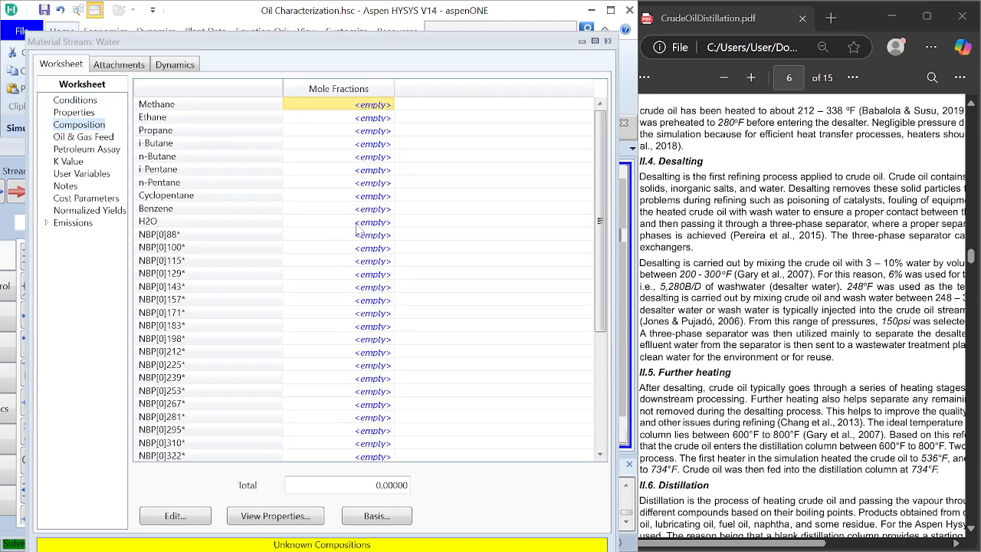
{"action": "left_click", "coordinate": [377, 516]}
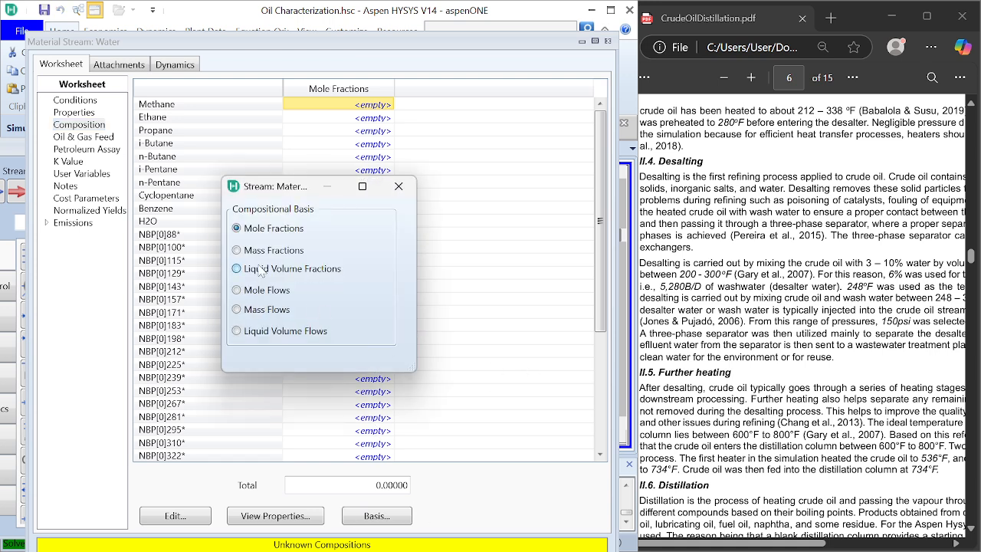
{"action": "left_click", "coordinate": [398, 186]}
{"action": "left_click", "coordinate": [376, 222]}
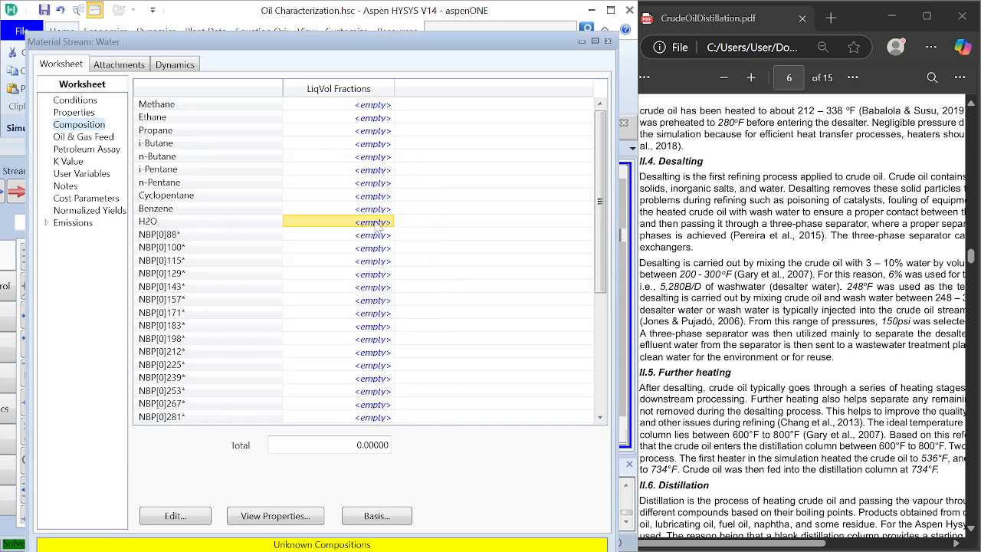
{"action": "type", "text": "1"}
{"action": "key", "text": "Return"}
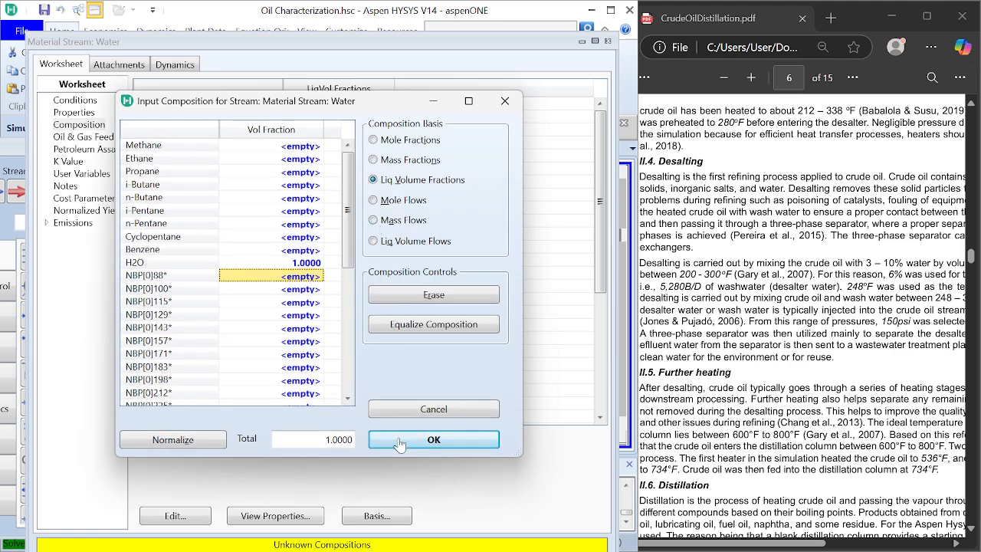
{"action": "left_click", "coordinate": [399, 445]}
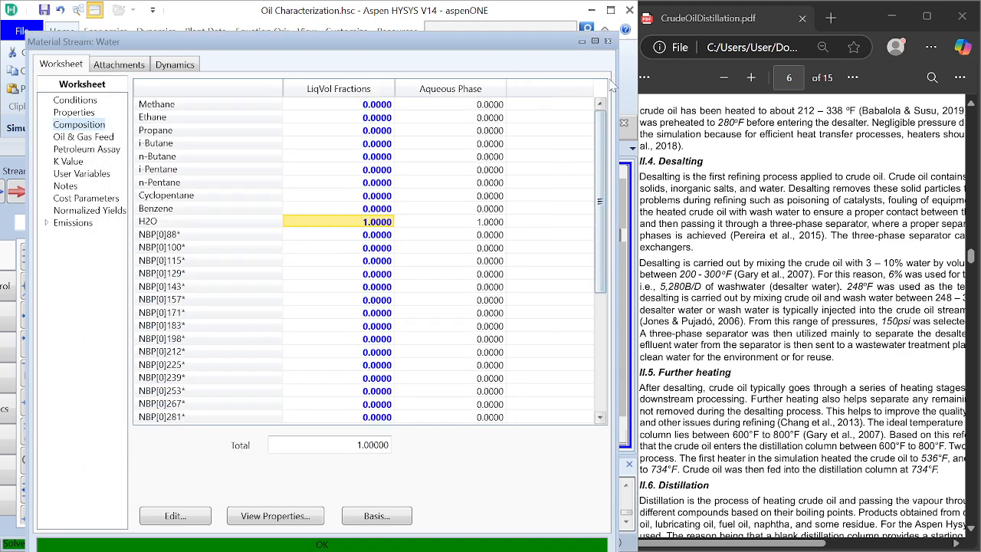
{"action": "left_click", "coordinate": [608, 42]}
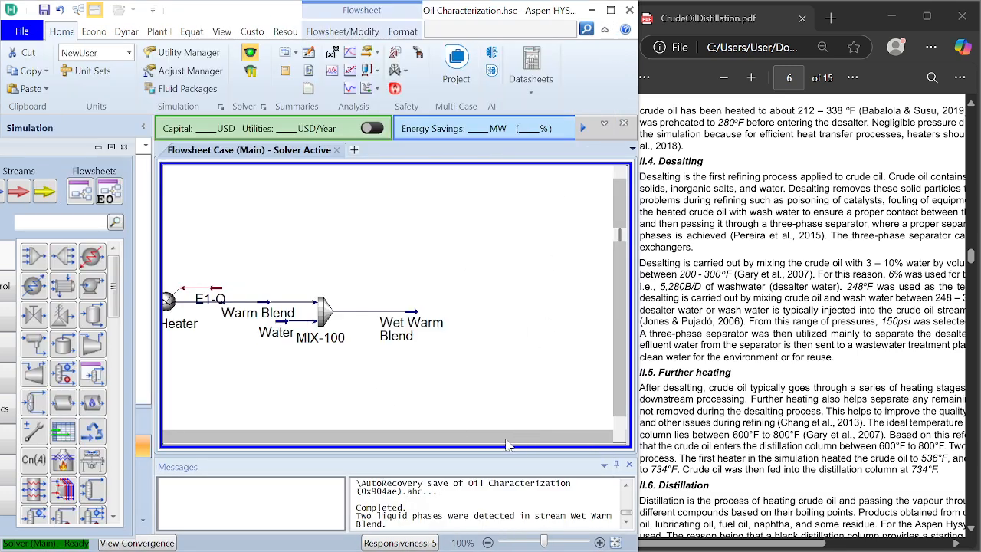
Step: Examine the PDF's desalting, further heating and distillation sections for the equipment and temperatures that follow the mixer
{"action": "left_click", "coordinate": [705, 444]}
{"action": "scroll", "coordinate": [802, 318], "scroll_direction": "down", "scroll_amount": 5}
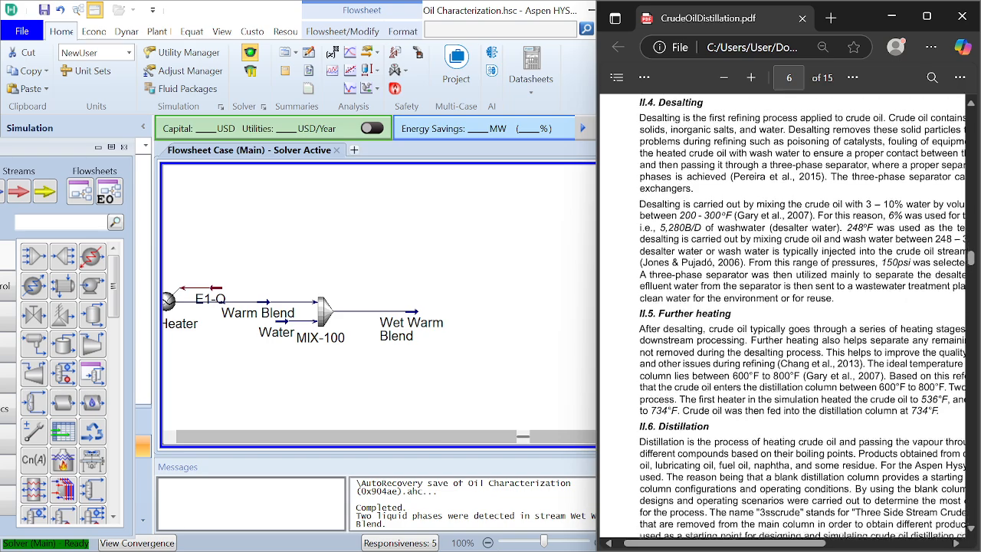
{"action": "scroll", "coordinate": [789, 314], "scroll_direction": "down", "scroll_amount": 1}
{"action": "scroll", "coordinate": [789, 314], "scroll_direction": "up", "scroll_amount": 2}
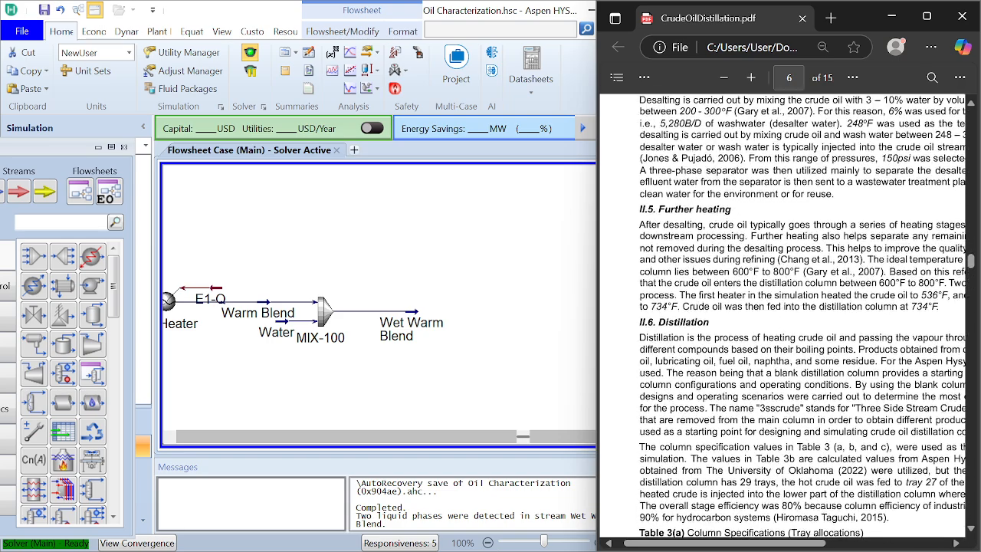
{"action": "scroll", "coordinate": [790, 314], "scroll_direction": "right", "scroll_amount": 1}
{"action": "scroll", "coordinate": [782, 321], "scroll_direction": "left", "scroll_amount": 2}
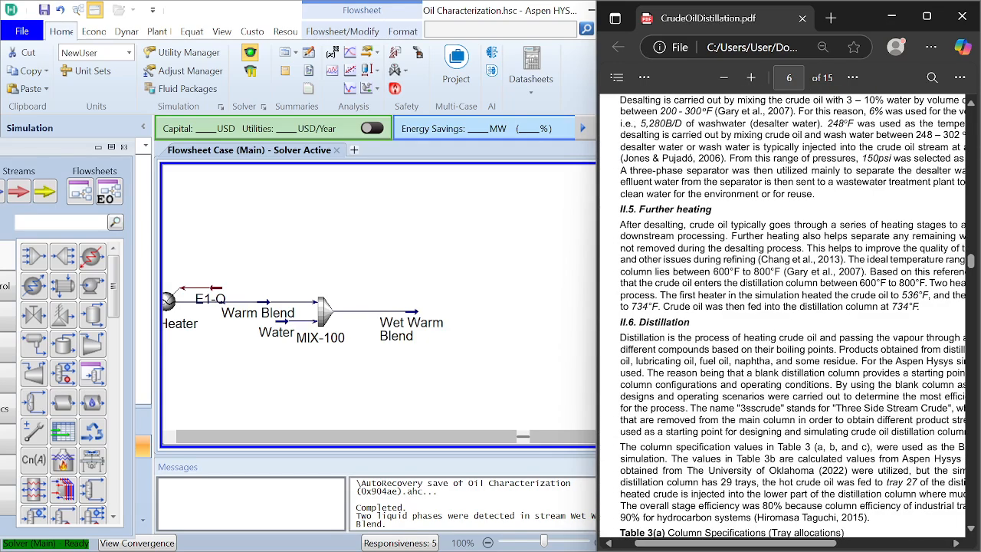
{"action": "scroll", "coordinate": [783, 321], "scroll_direction": "right", "scroll_amount": 3}
{"action": "scroll", "coordinate": [782, 321], "scroll_direction": "left", "scroll_amount": 2}
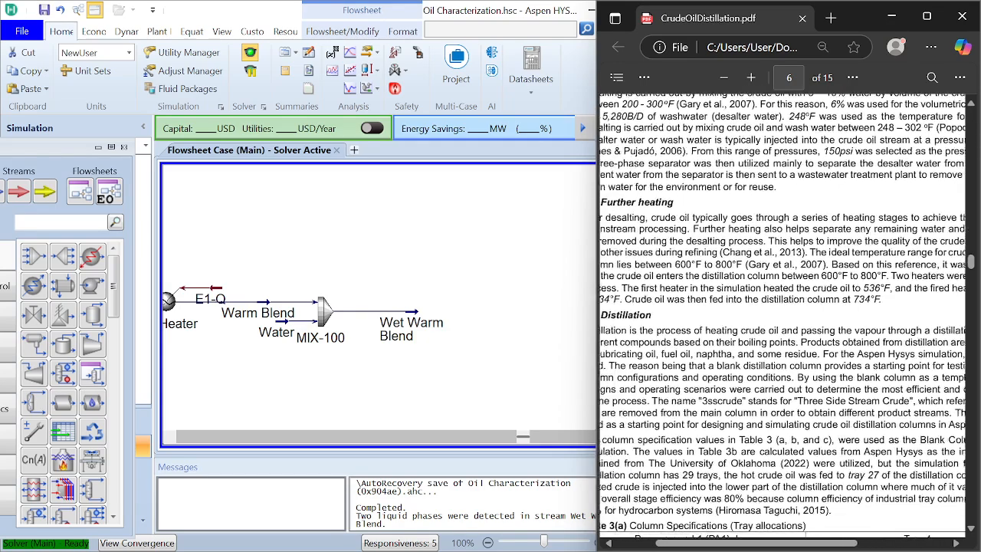
{"action": "scroll", "coordinate": [782, 322], "scroll_direction": "down", "scroll_amount": 1}
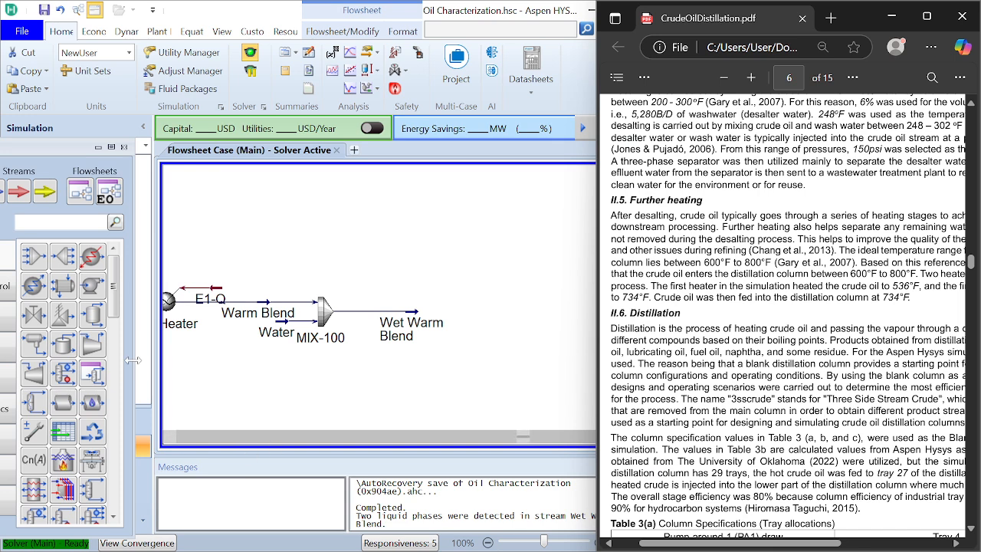
Step: Add a heater to the flowsheet just downstream of the Wet Warm Blend stream and open its connections
{"action": "left_click", "coordinate": [451, 332]}
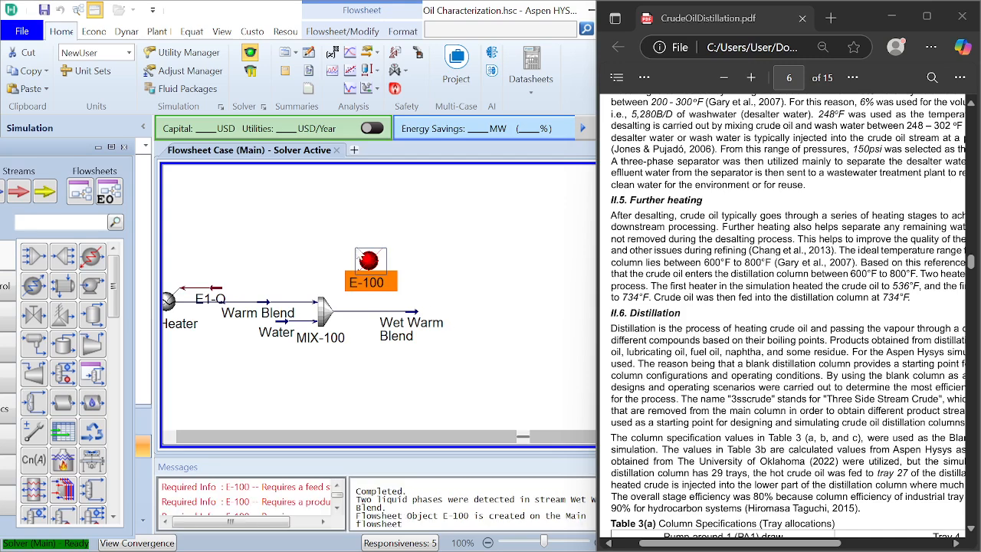
{"action": "left_click_drag", "start_coordinate": [367, 258], "coordinate": [474, 309]}
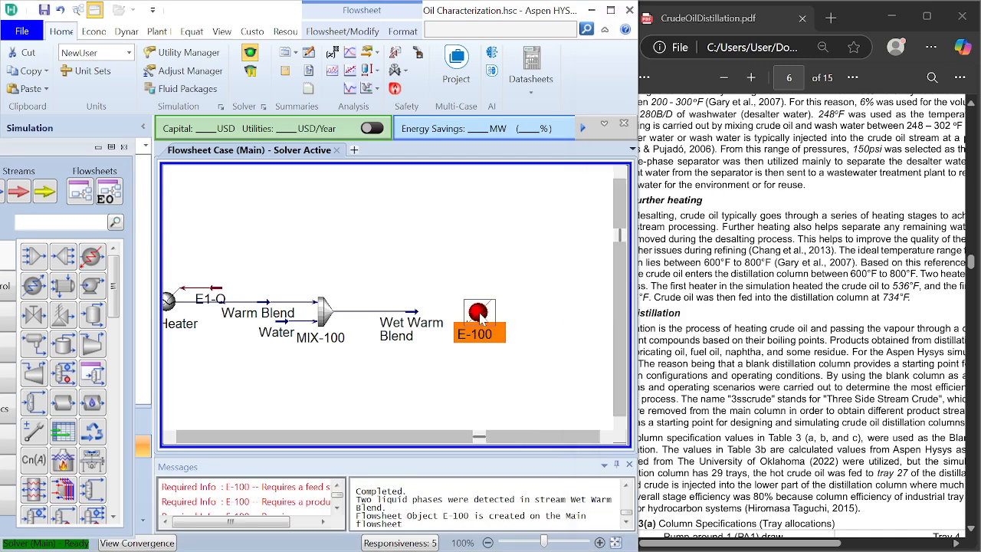
{"action": "double_click", "coordinate": [477, 312]}
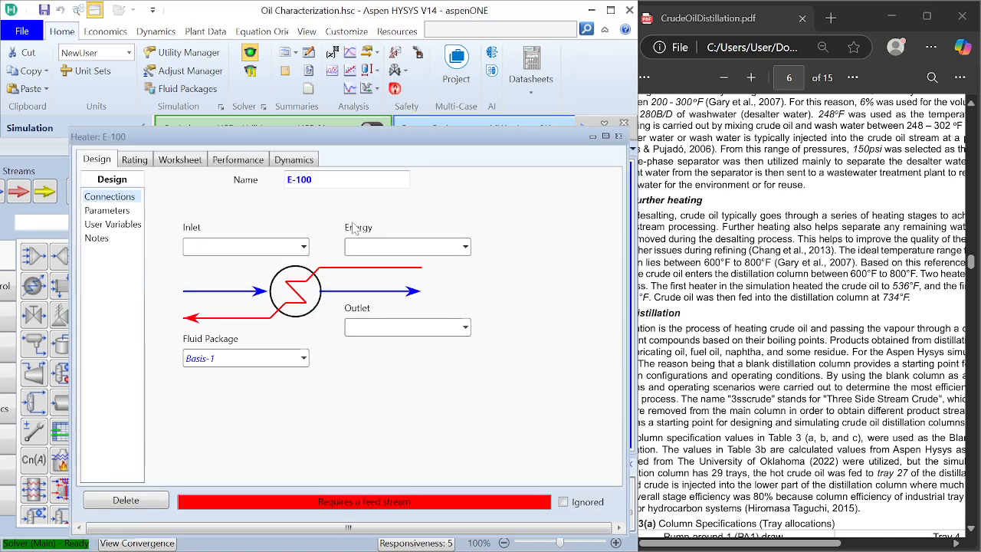
Step: Rename the heater as Preheater2 and connect the Wet Warm Blend stream as its inlet
{"action": "left_click", "coordinate": [341, 180]}
{"action": "key", "text": "BackSpace"}
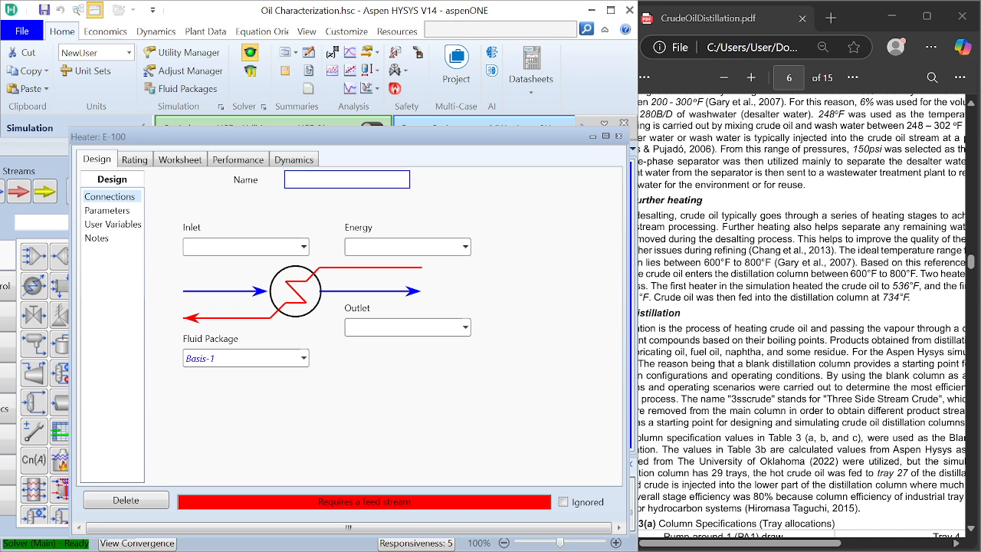
{"action": "type", "text": "Preheater2"}
{"action": "key", "text": "Return"}
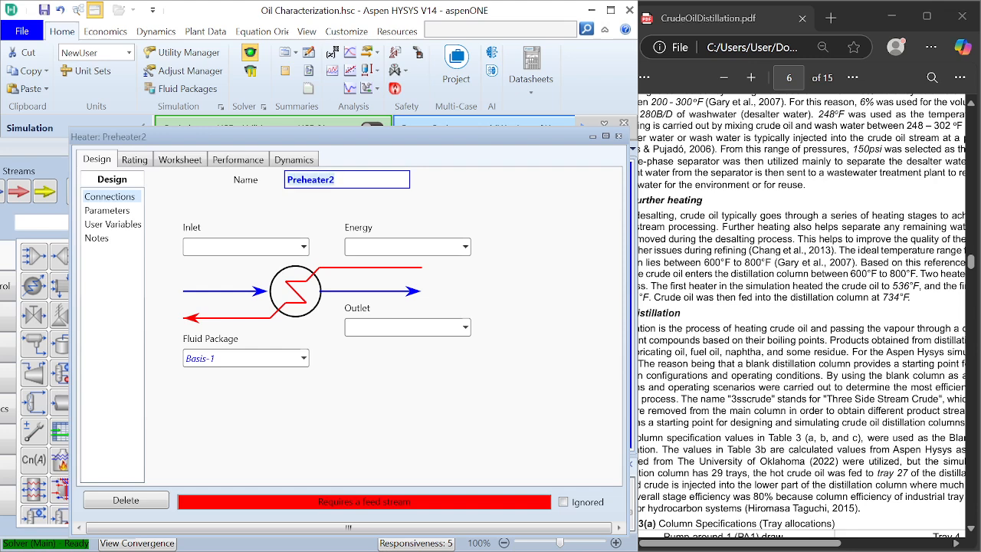
{"action": "left_click", "coordinate": [304, 247]}
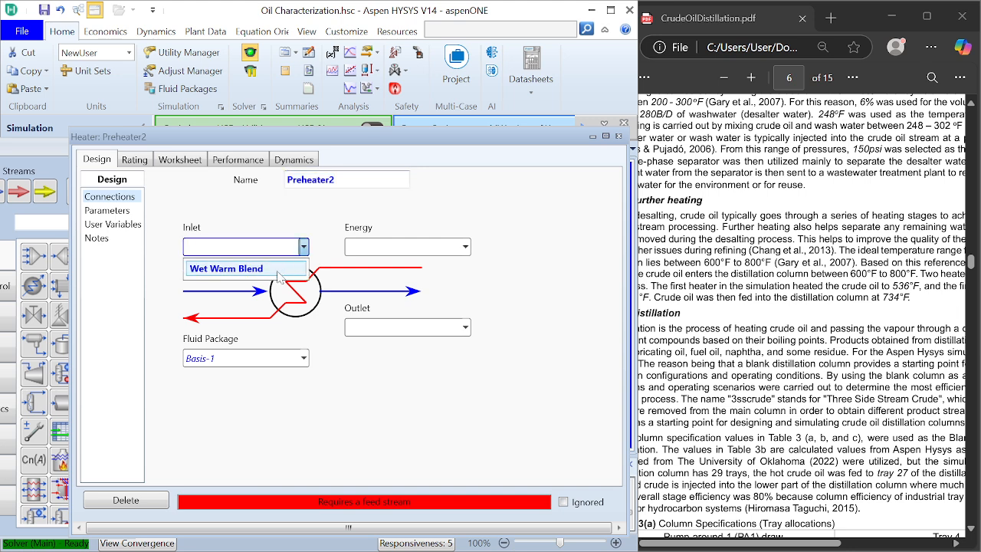
{"action": "left_click", "coordinate": [230, 268]}
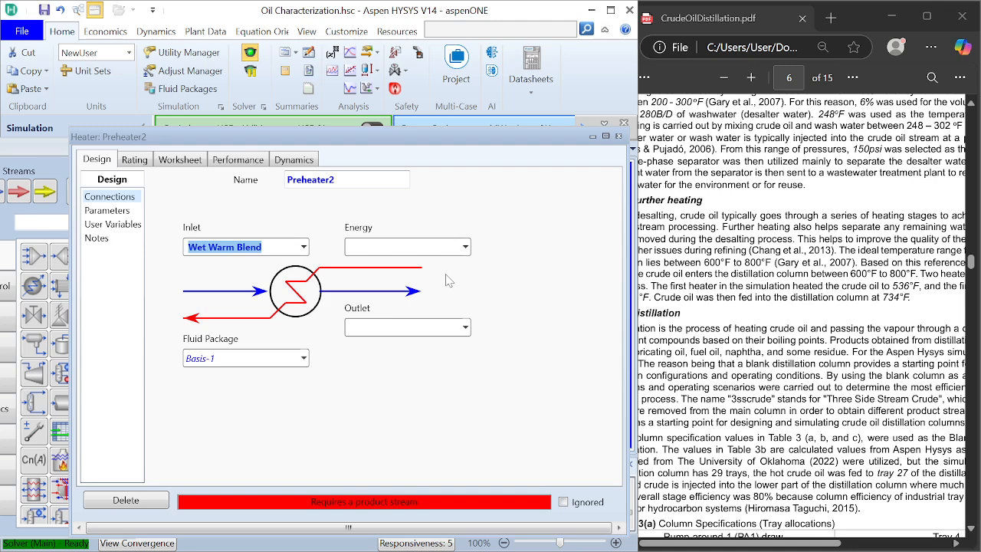
Step: Attach a new energy stream named E2-Q to the heater
{"action": "left_click", "coordinate": [439, 247]}
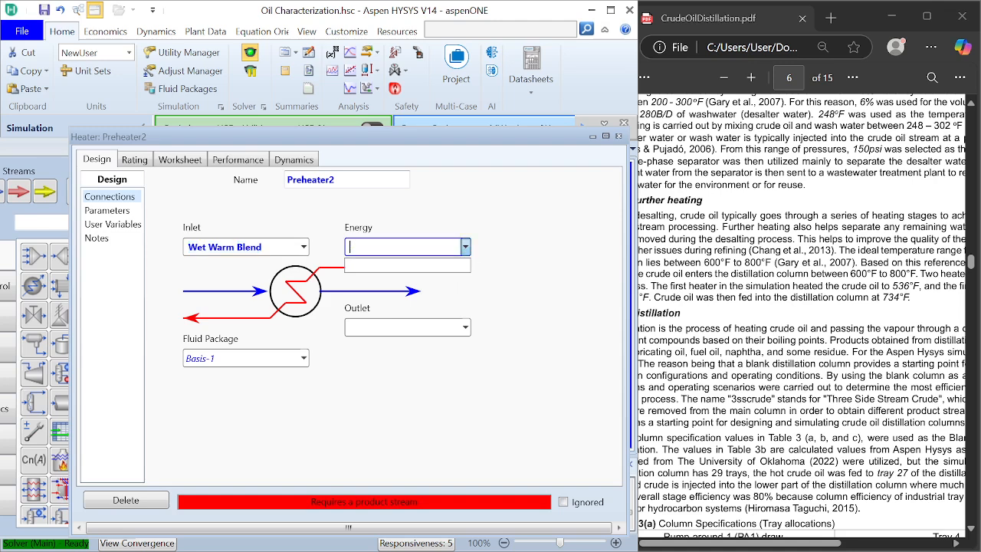
{"action": "type", "text": "E2-Q"}
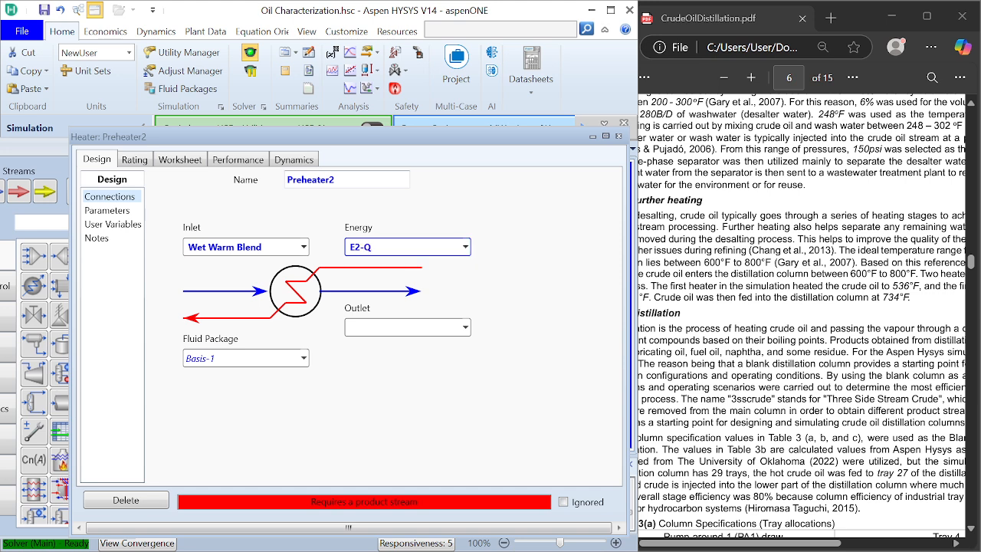
{"action": "key", "text": "Tab"}
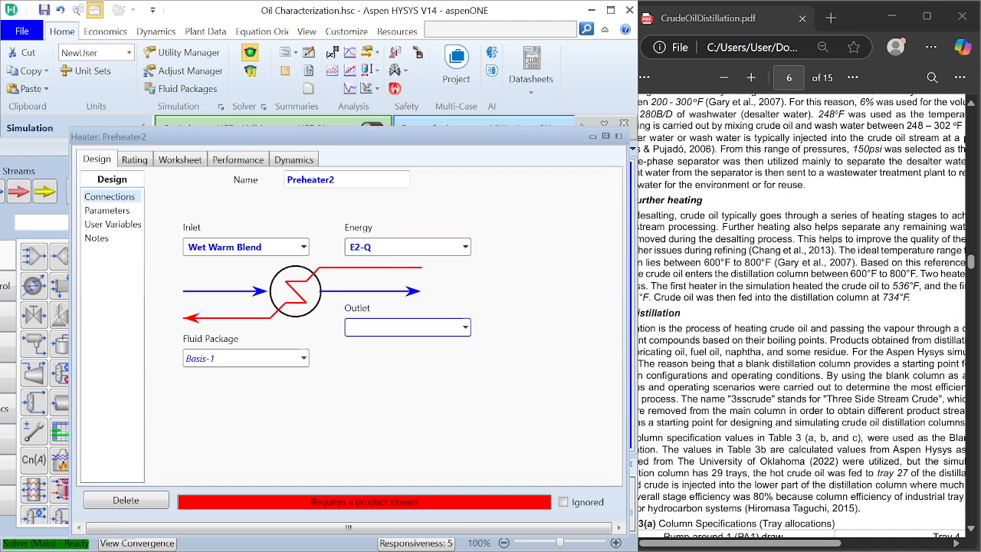
{"action": "type", "text": "wWarm O"}
{"action": "key", "text": "BackSpace"}
{"action": "key", "text": "BackSpace"}
{"action": "key", "text": "BackSpace"}
{"action": "key", "text": "BackSpace"}
{"action": "key", "text": "BackSpace"}
{"action": "key", "text": "BackSpace"}
{"action": "left_click", "coordinate": [619, 136]}
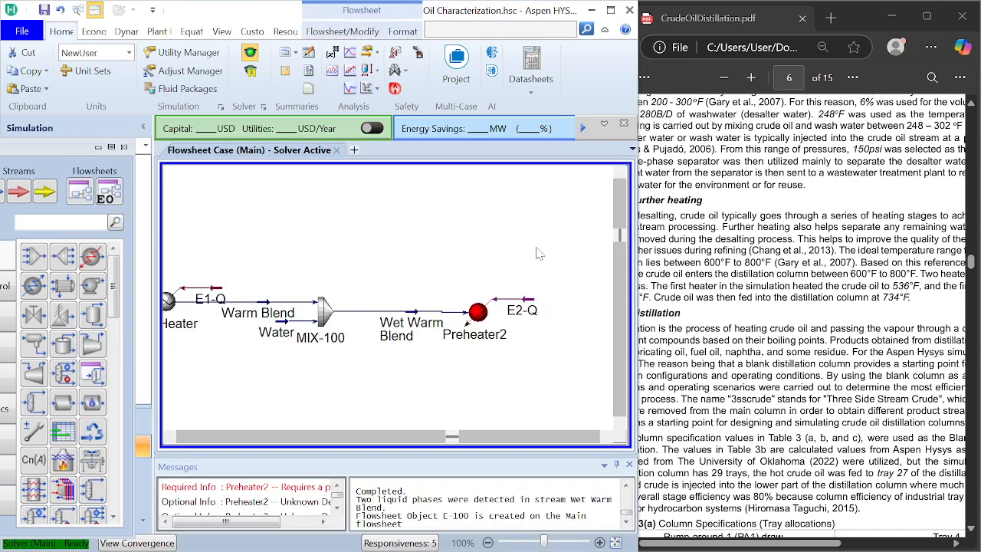
Step: Delete the Preheater2 heater from the flowsheet and move the remaining E2-Q energy stream higher, clear of the process line
{"action": "key", "text": "Delete"}
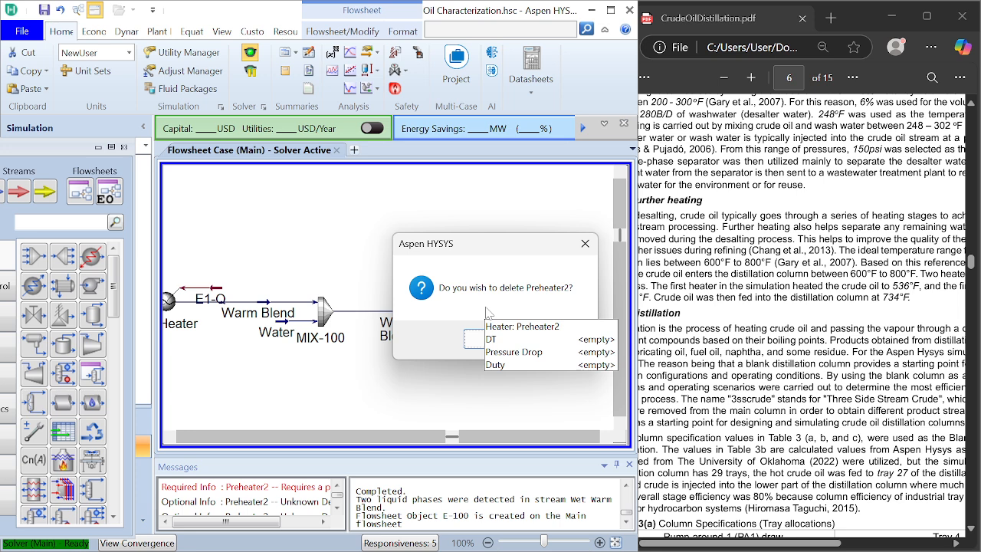
{"action": "key", "text": "Return"}
{"action": "left_click_drag", "start_coordinate": [527, 315], "coordinate": [546, 269]}
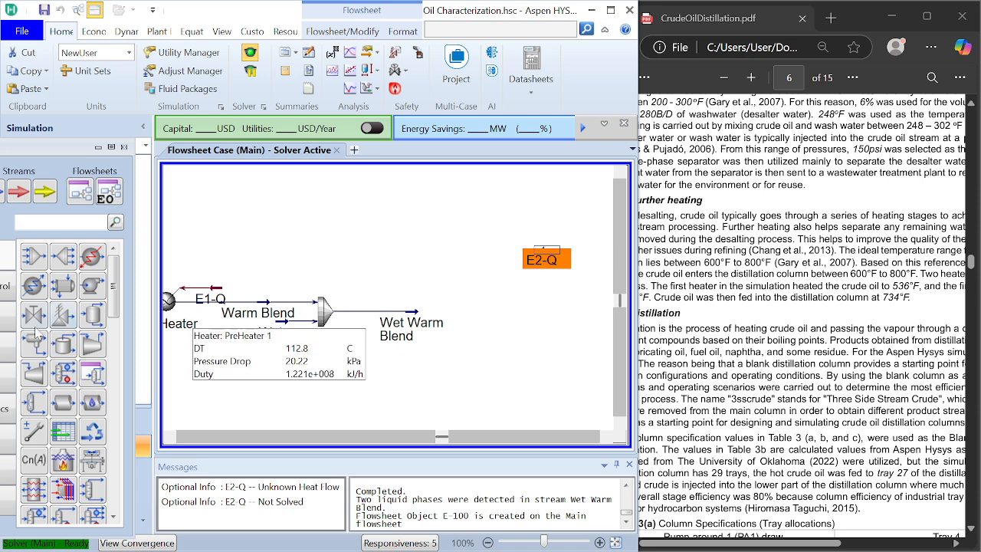
Step: Add a 3 Phase Separator downstream of the mixer and connect the Wet Warm Blend stream as its inlet
{"action": "left_click_drag", "start_coordinate": [26, 340], "coordinate": [488, 360]}
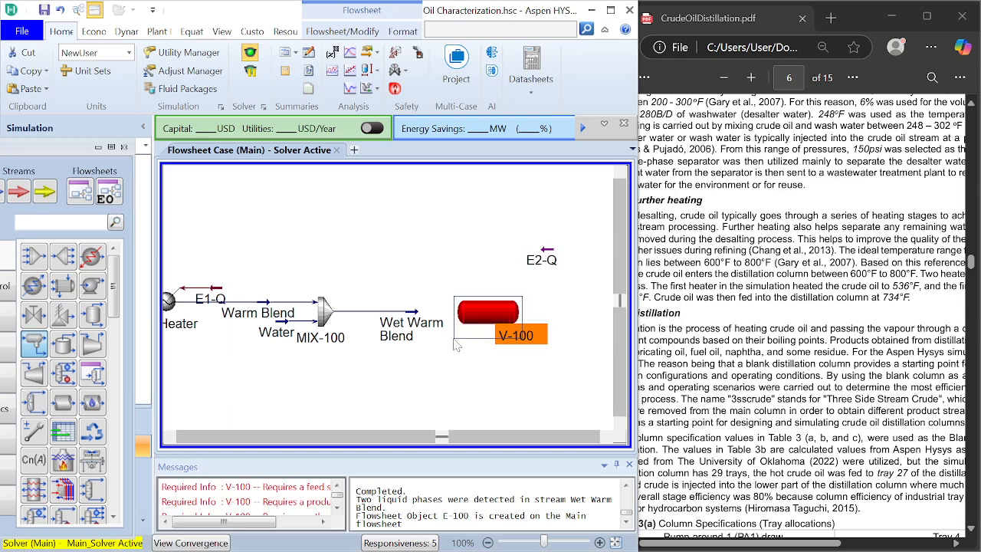
{"action": "double_click", "coordinate": [499, 316]}
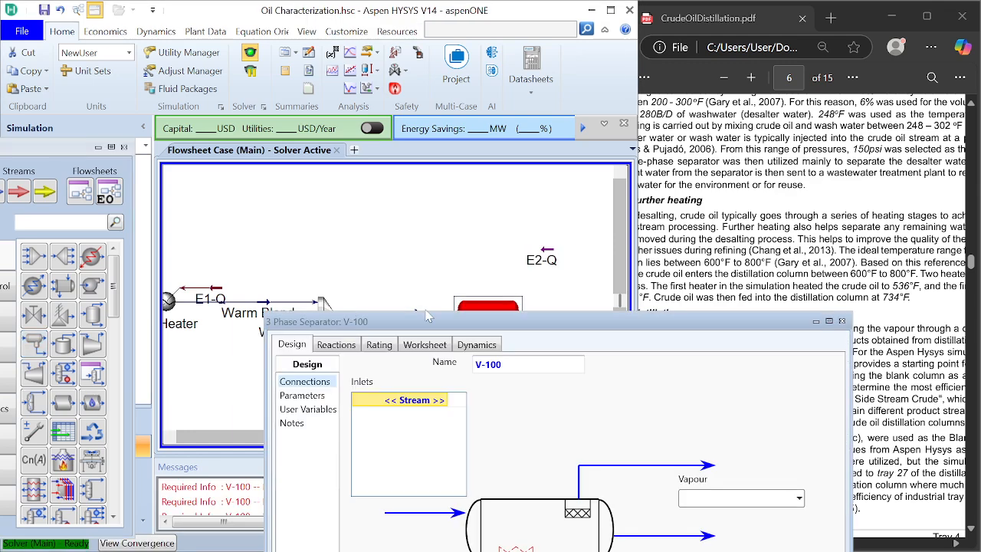
{"action": "left_click_drag", "start_coordinate": [386, 322], "coordinate": [324, 106]}
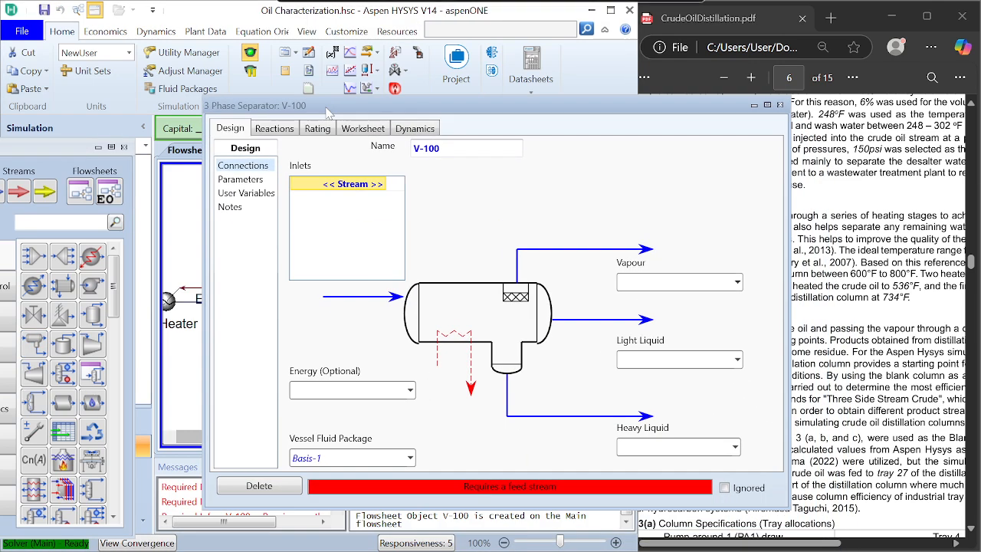
{"action": "left_click", "coordinate": [385, 186]}
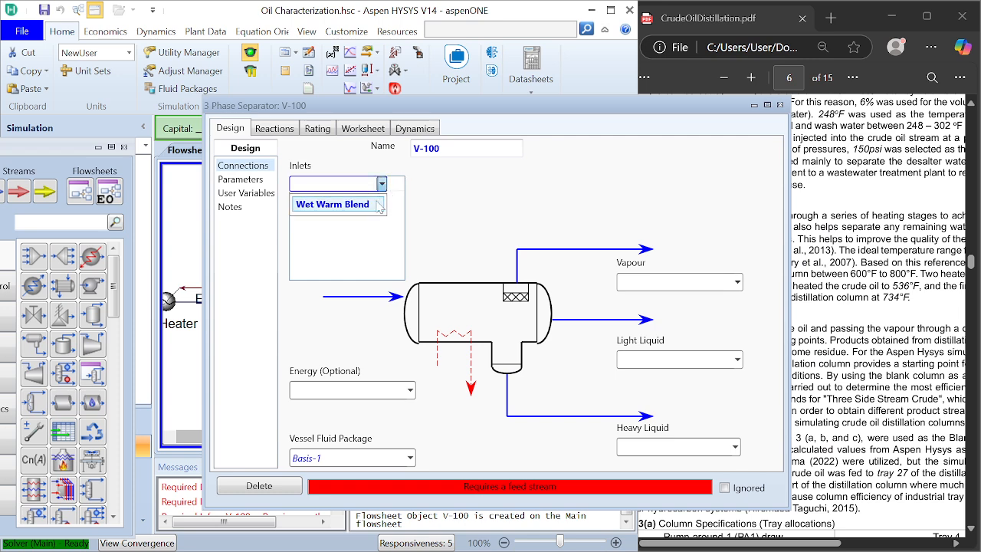
{"action": "left_click", "coordinate": [373, 203]}
Step: Name the separator's vapour outlet Gas and its light liquid outlet Wet Crude Oil
{"action": "left_click", "coordinate": [707, 283]}
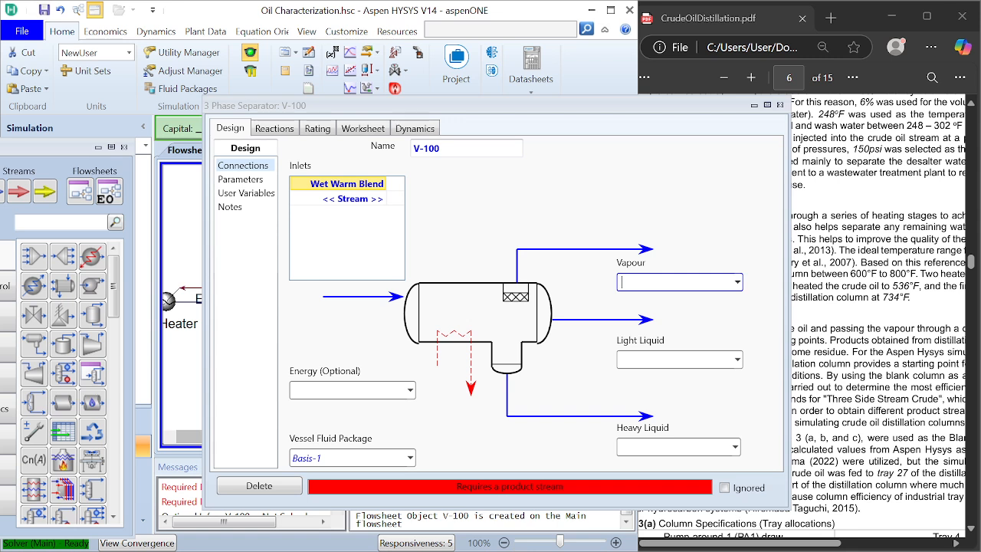
{"action": "type", "text": "Gas"}
{"action": "key", "text": "Return"}
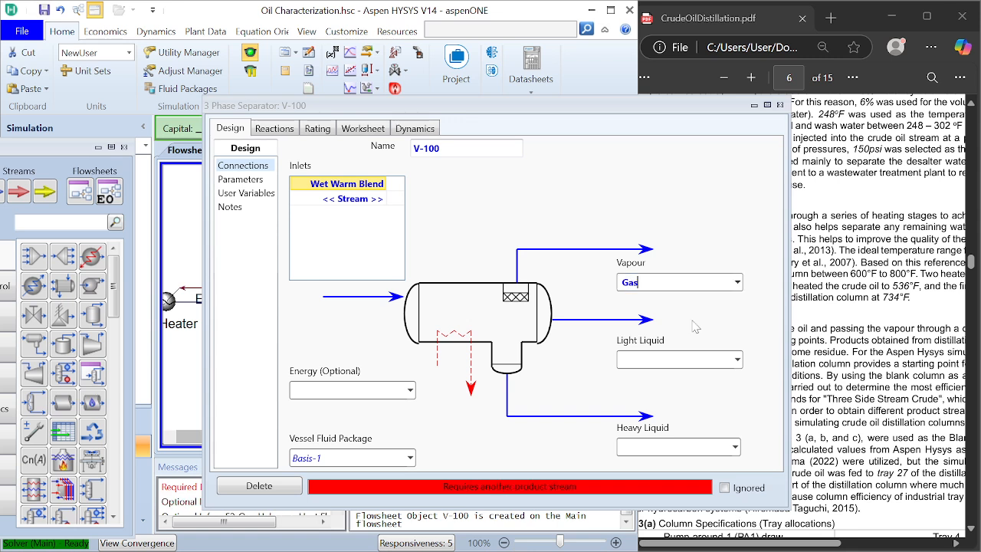
{"action": "left_click", "coordinate": [689, 359]}
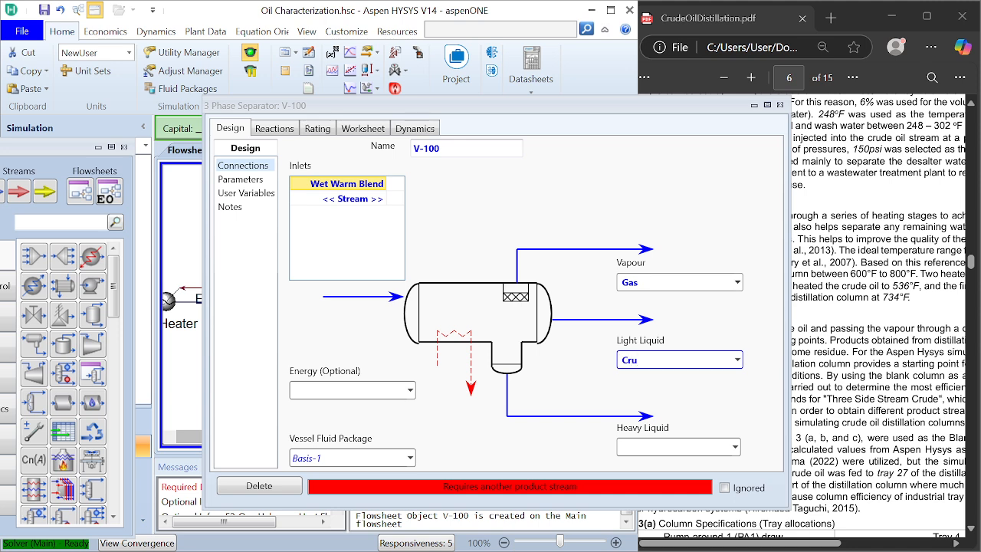
{"action": "type", "text": "Crude Oi"}
{"action": "key", "text": "BackSpace"}
{"action": "type", "text": "oi"}
{"action": "key", "text": "BackSpace"}
{"action": "key", "text": "BackSpace"}
{"action": "key", "text": "Left"}
{"action": "key", "text": "Left"}
{"action": "key", "text": "Left"}
{"action": "key", "text": "Left"}
{"action": "key", "text": "Left"}
{"action": "key", "text": "Left"}
{"action": "key", "text": "Left"}
{"action": "type", "text": "Wet"}
{"action": "key", "text": "BackSpace"}
{"action": "type", "text": "t"}
Step: Name the separator's heavy liquid outlet Effluent Water and close the separator's window
{"action": "left_click", "coordinate": [701, 451]}
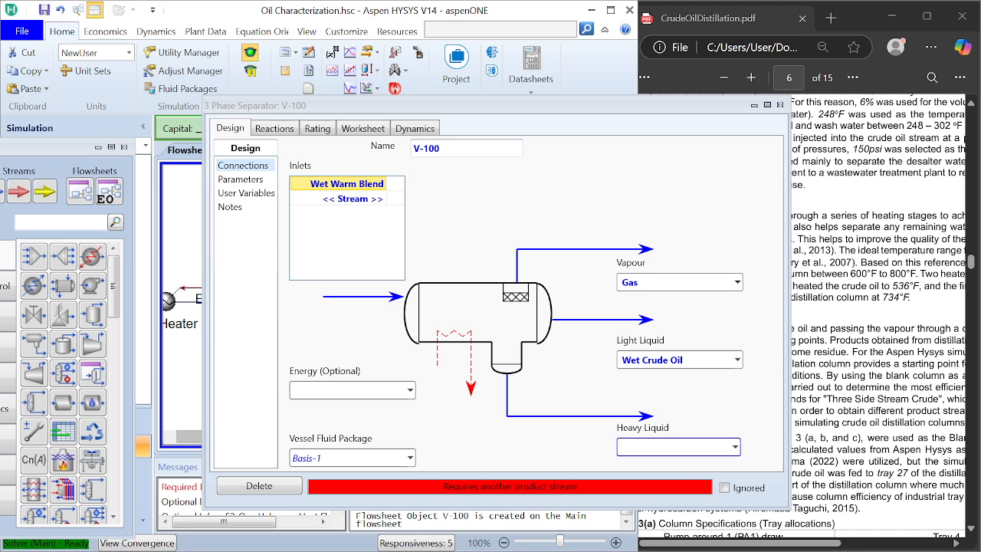
{"action": "type", "text": "Effluent Water"}
{"action": "key", "text": "Return"}
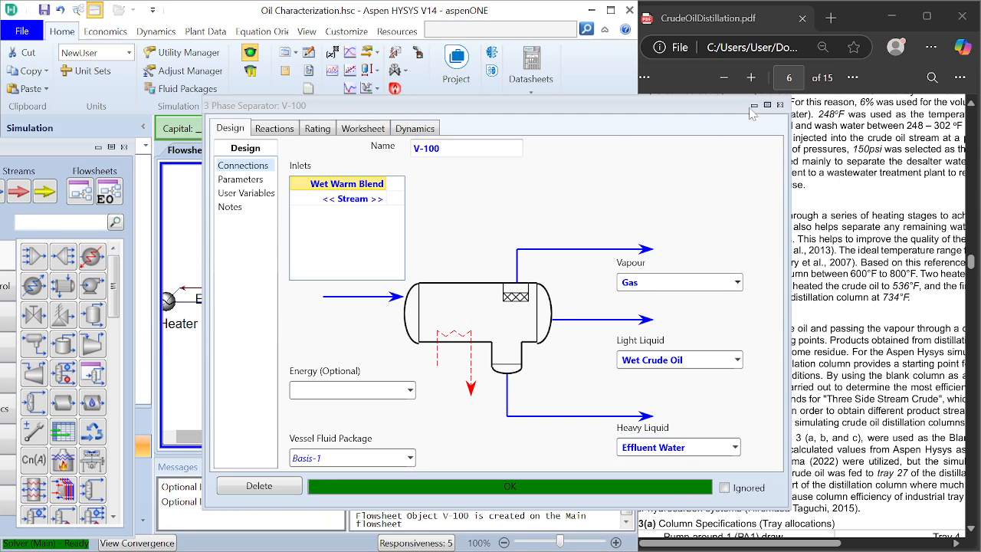
{"action": "left_click", "coordinate": [780, 104]}
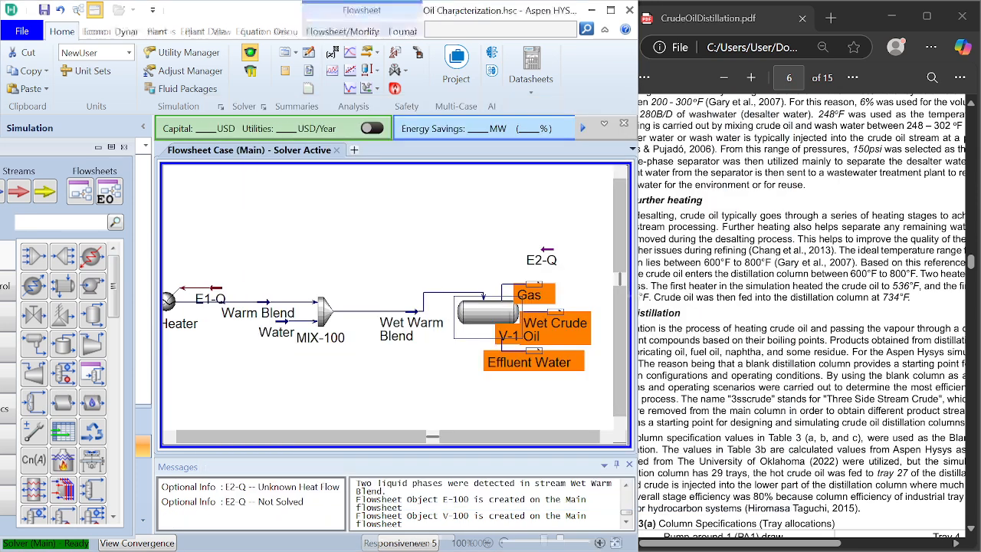
Step: Move the separator slightly lower and further downstream on the flowsheet so its feed line from Wet Warm Blend runs more directly
{"action": "left_click", "coordinate": [605, 439]}
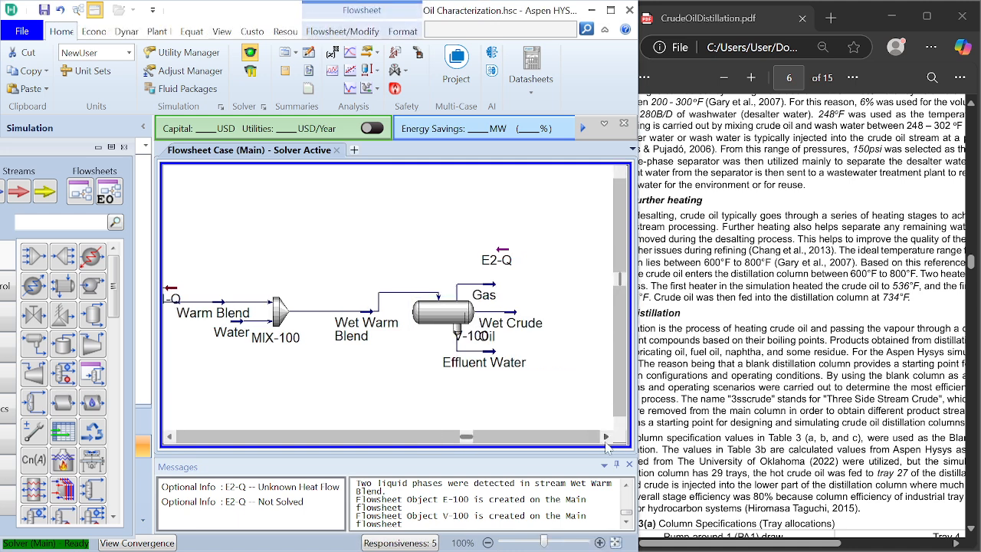
{"action": "left_click", "coordinate": [605, 439]}
{"action": "left_click_drag", "start_coordinate": [393, 323], "coordinate": [407, 342]}
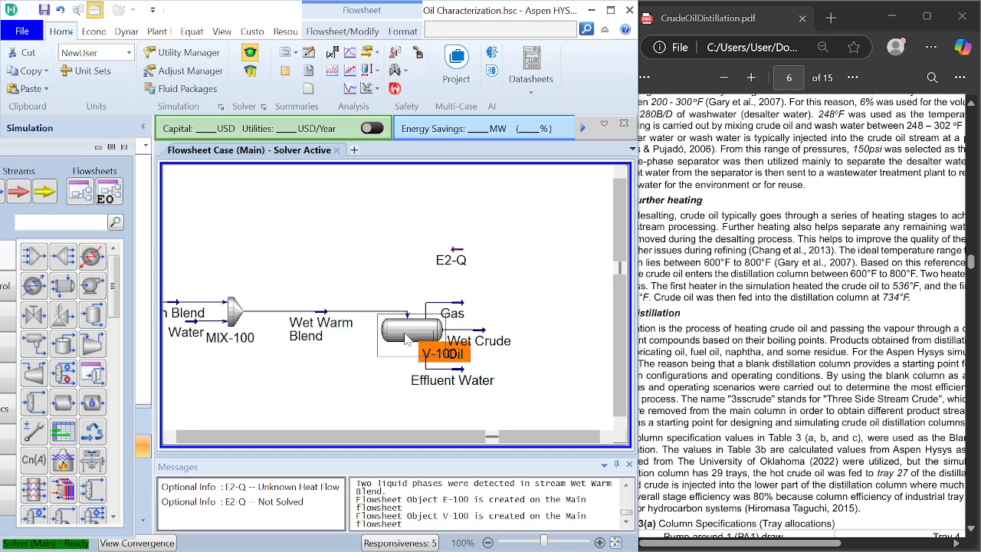
{"action": "left_click", "coordinate": [306, 364]}
Step: Add a heater downstream of the separator and connect the Wet Crude Oil stream as its inlet
{"action": "left_click", "coordinate": [92, 256]}
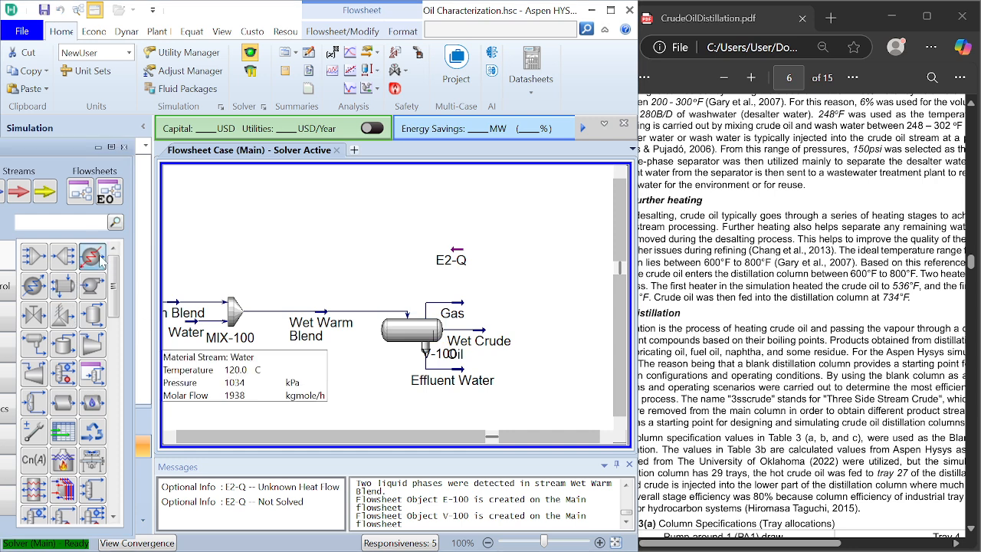
{"action": "left_click", "coordinate": [564, 343]}
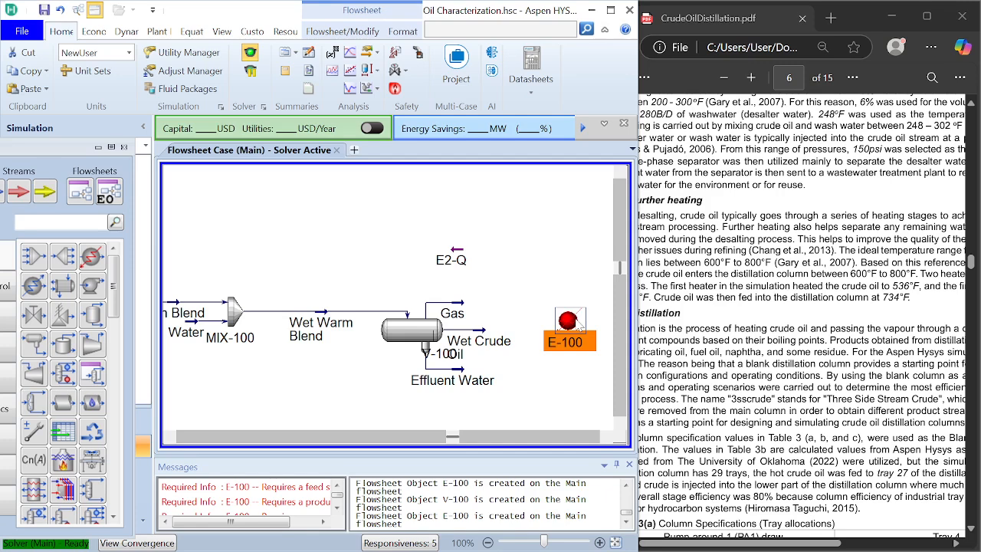
{"action": "double_click", "coordinate": [567, 335]}
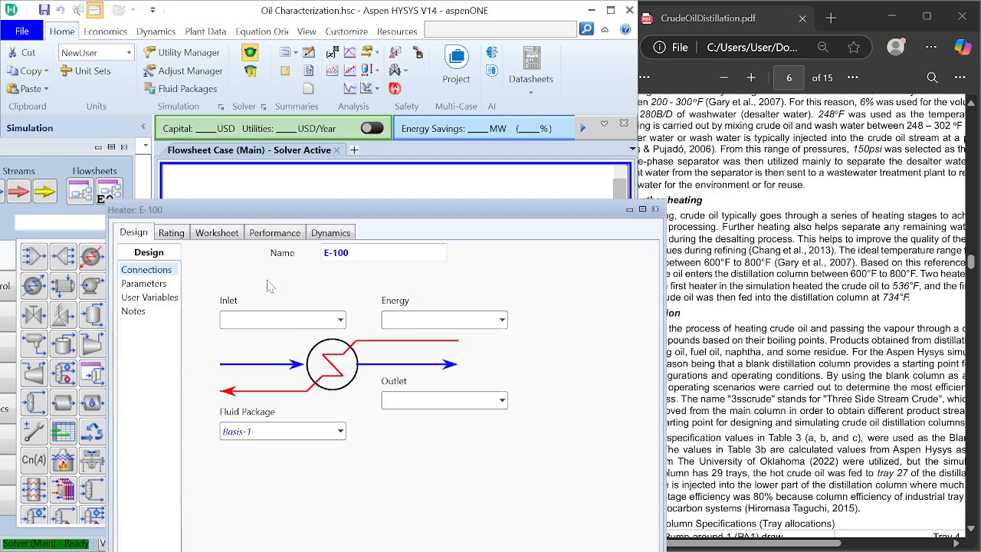
{"action": "left_click", "coordinate": [340, 320]}
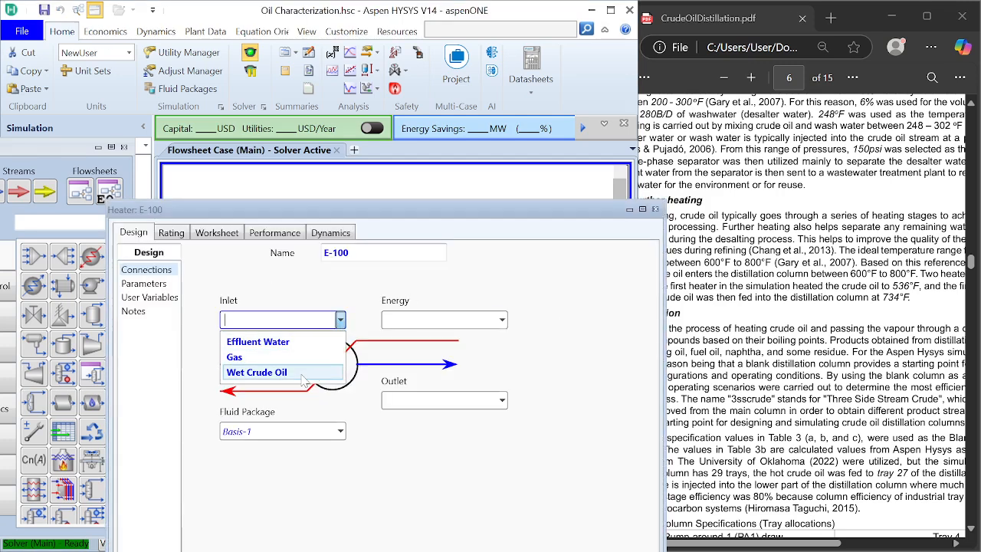
{"action": "left_click", "coordinate": [304, 379]}
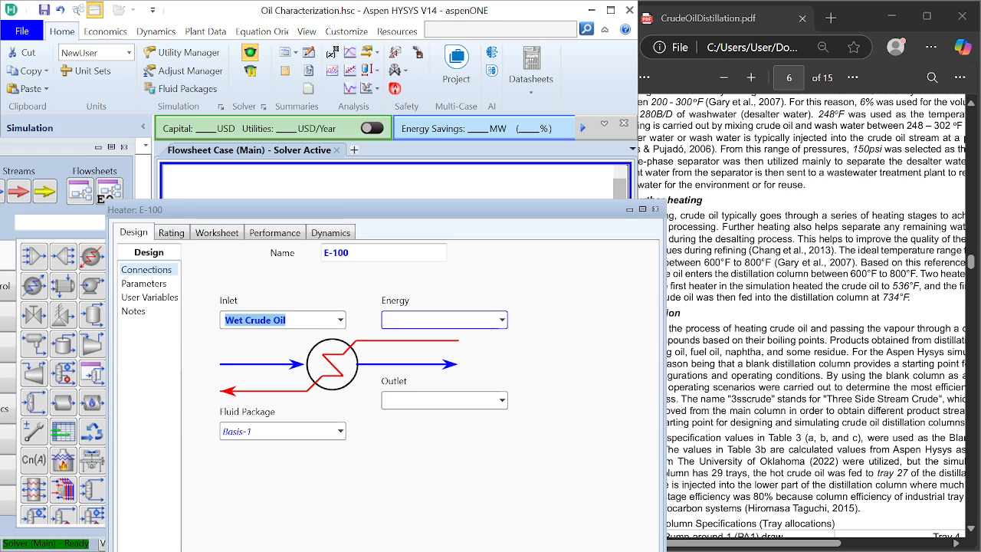
Step: Connect the existing E2-Q energy stream to the heater and name its outlet stream Warm Crude Oil
{"action": "left_click", "coordinate": [502, 319]}
{"action": "left_click", "coordinate": [469, 342]}
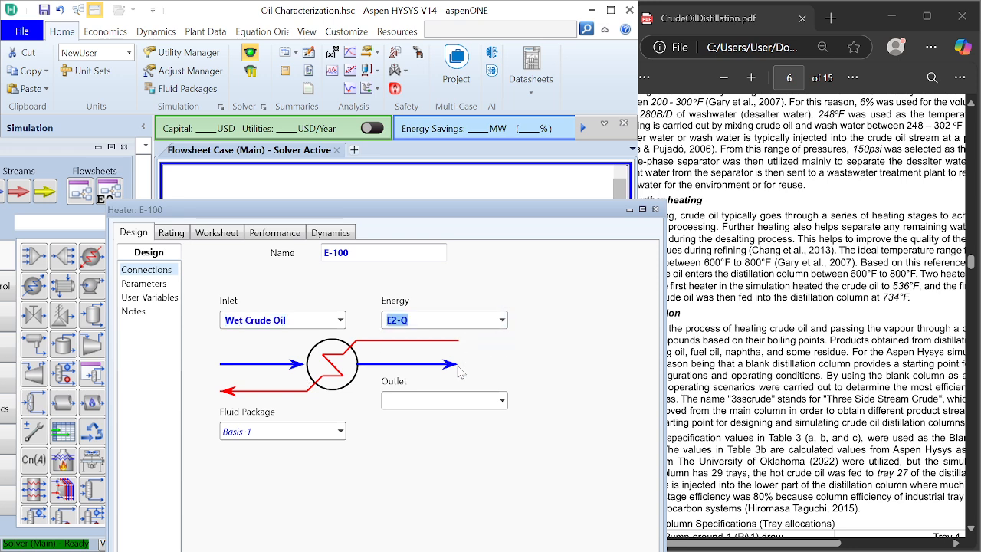
{"action": "left_click", "coordinate": [456, 412]}
{"action": "left_click", "coordinate": [440, 400]}
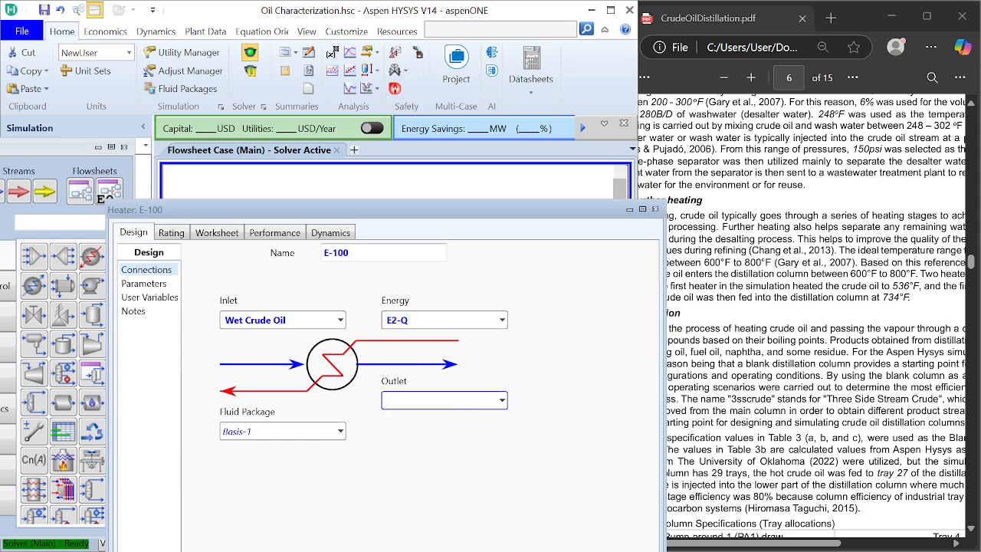
{"action": "type", "text": "Warm Crude Oil"}
{"action": "left_click_drag", "start_coordinate": [423, 213], "coordinate": [389, 102]}
Step: Check the further heating section of the reference PDF and set the Warm Crude Oil temperature to 536 °F in the heater's worksheet
{"action": "left_click", "coordinate": [705, 249]}
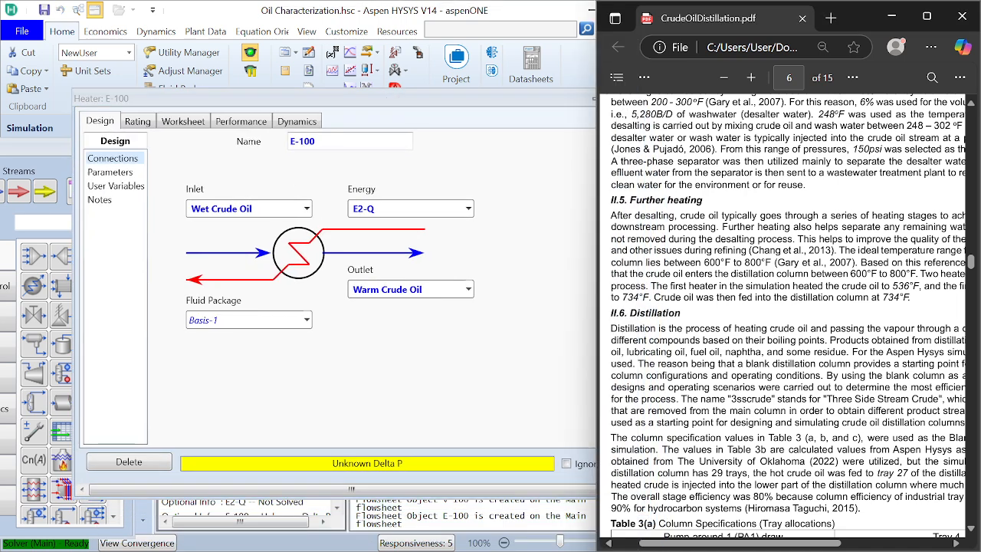
{"action": "scroll", "coordinate": [788, 314], "scroll_direction": "down", "scroll_amount": 1}
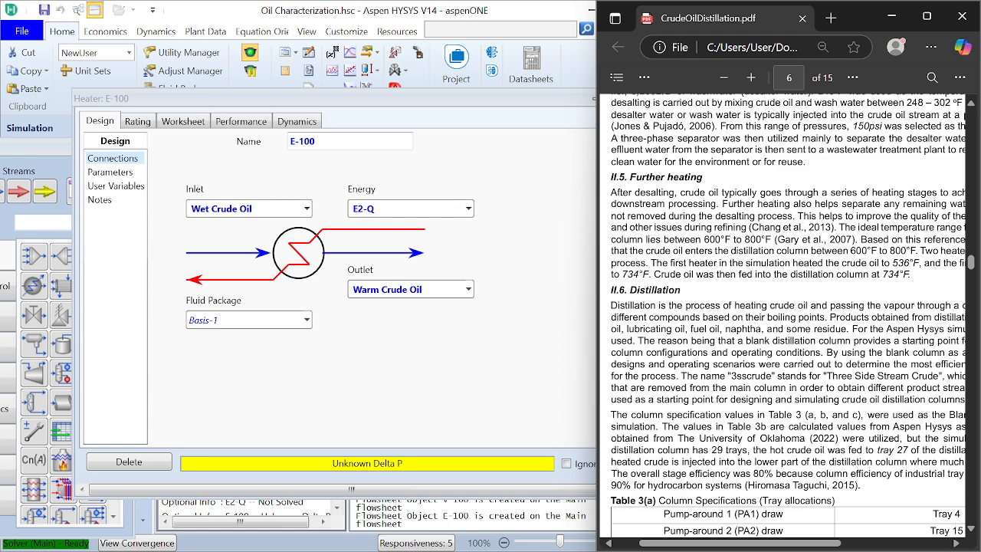
{"action": "scroll", "coordinate": [783, 319], "scroll_direction": "right", "scroll_amount": 3}
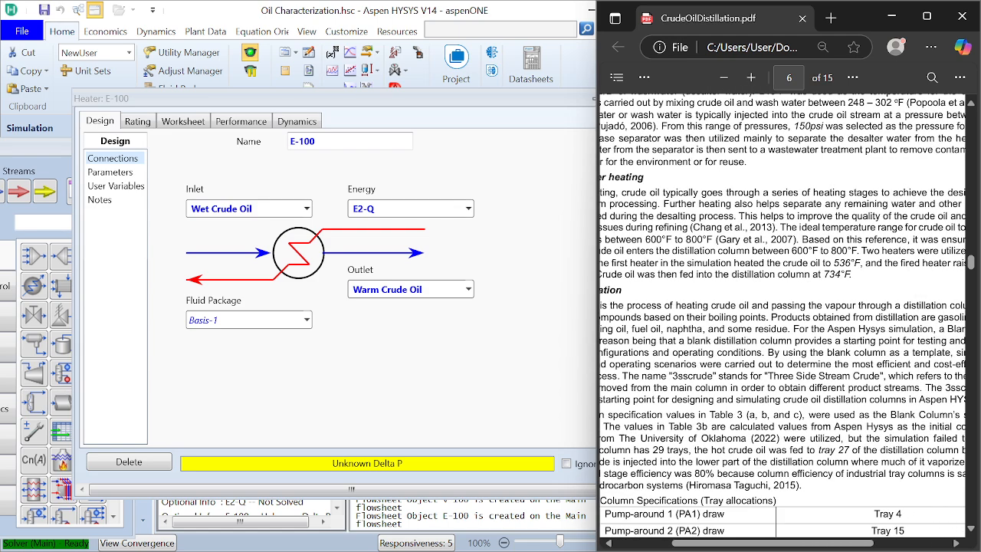
{"action": "left_click", "coordinate": [184, 123]}
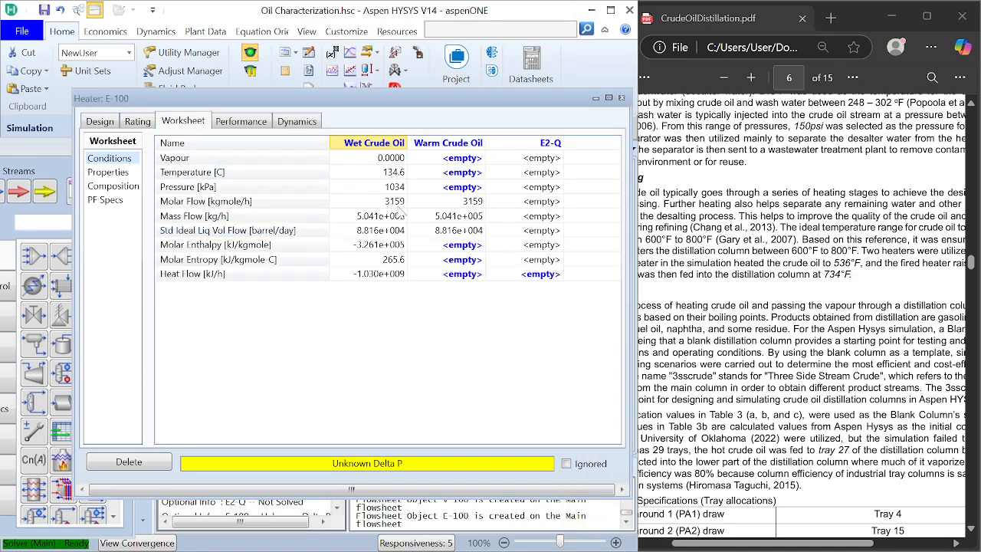
{"action": "left_click", "coordinate": [458, 173]}
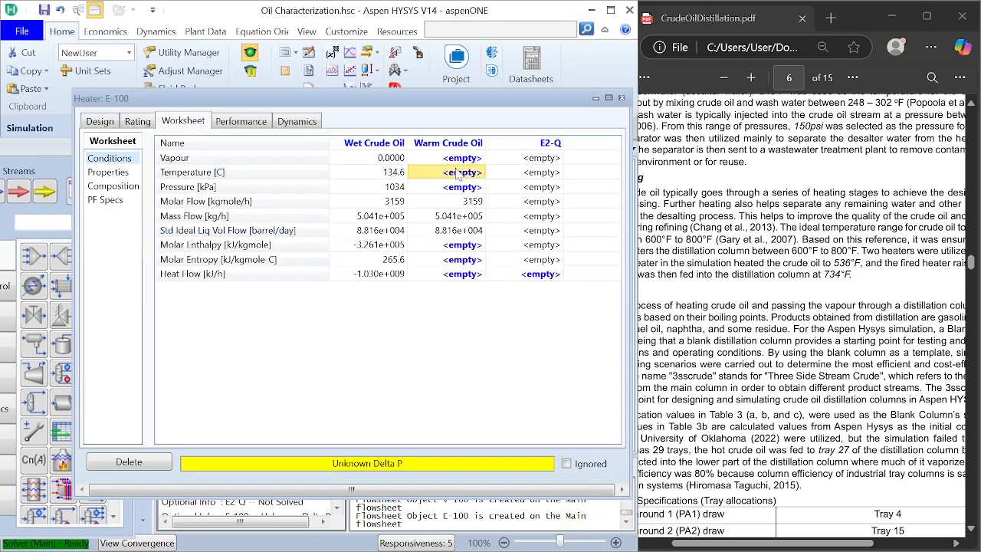
{"action": "type", "text": "5"}
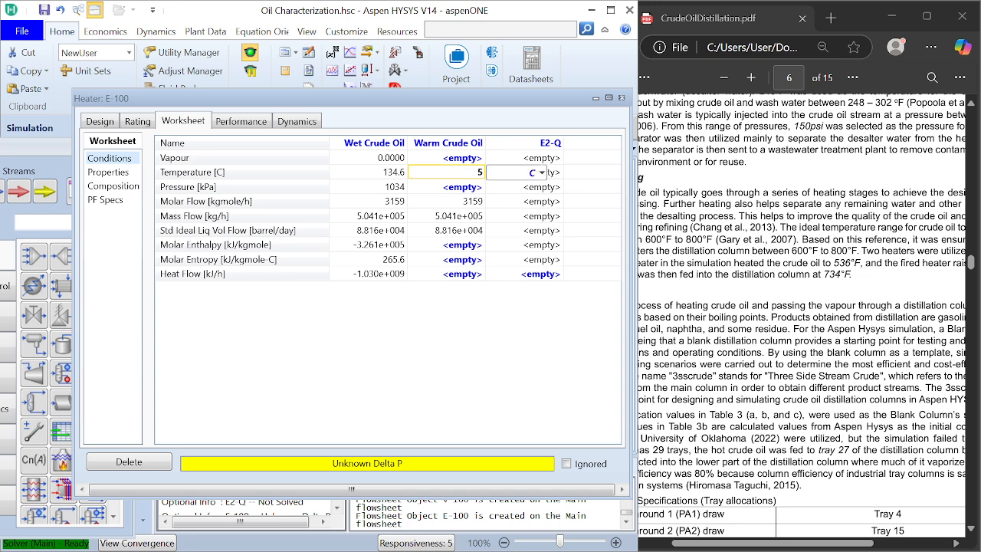
{"action": "type", "text": "36"}
{"action": "left_click", "coordinate": [541, 172]}
{"action": "left_click", "coordinate": [504, 223]}
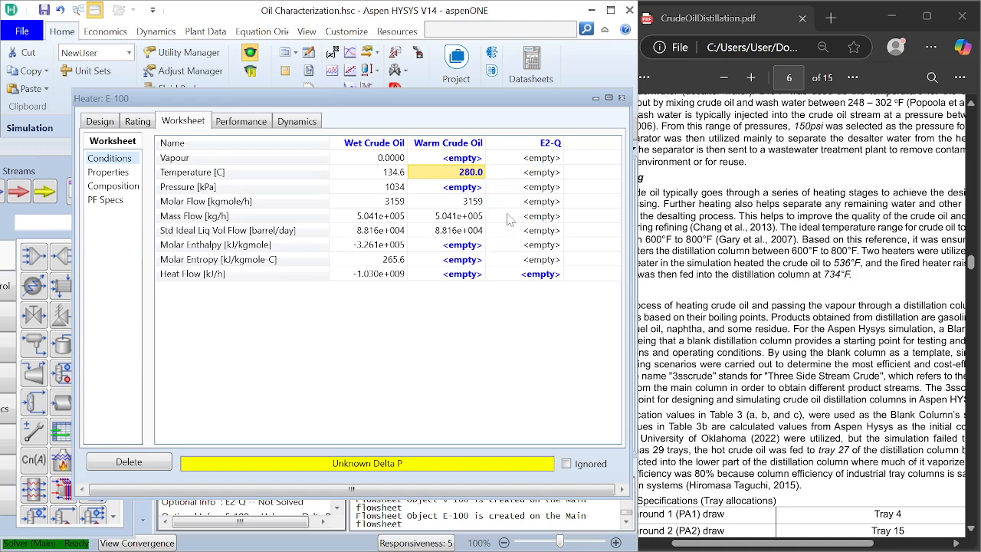
Step: Set the Warm Crude Oil pressure to 1034 kPa and close the heater's window
{"action": "left_click", "coordinate": [470, 190]}
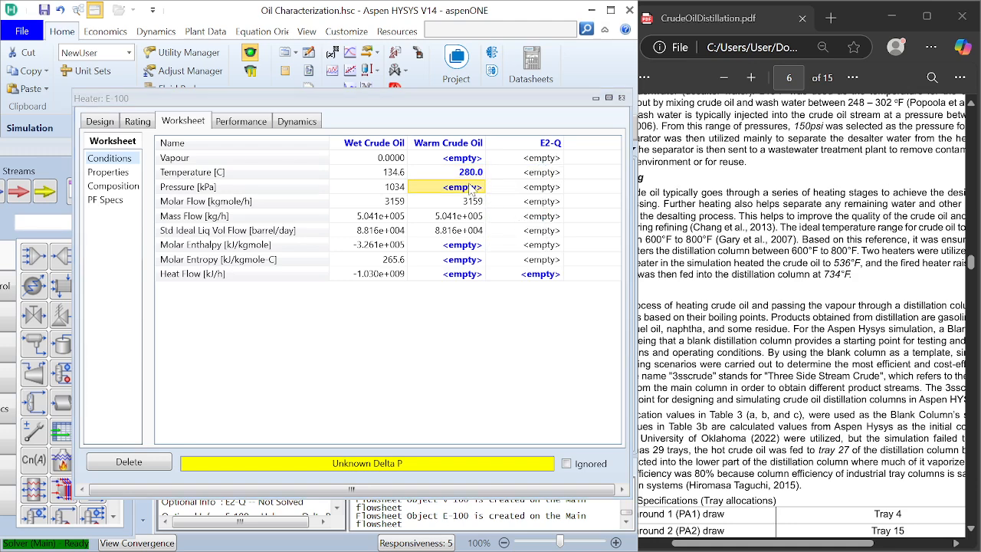
{"action": "type", "text": "103"}
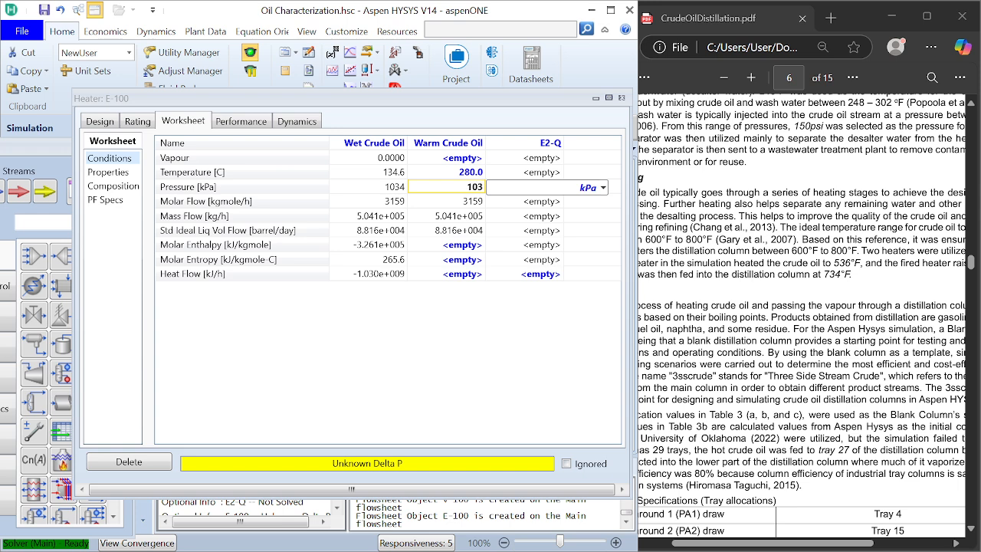
{"action": "type", "text": "4"}
{"action": "key", "text": "Return"}
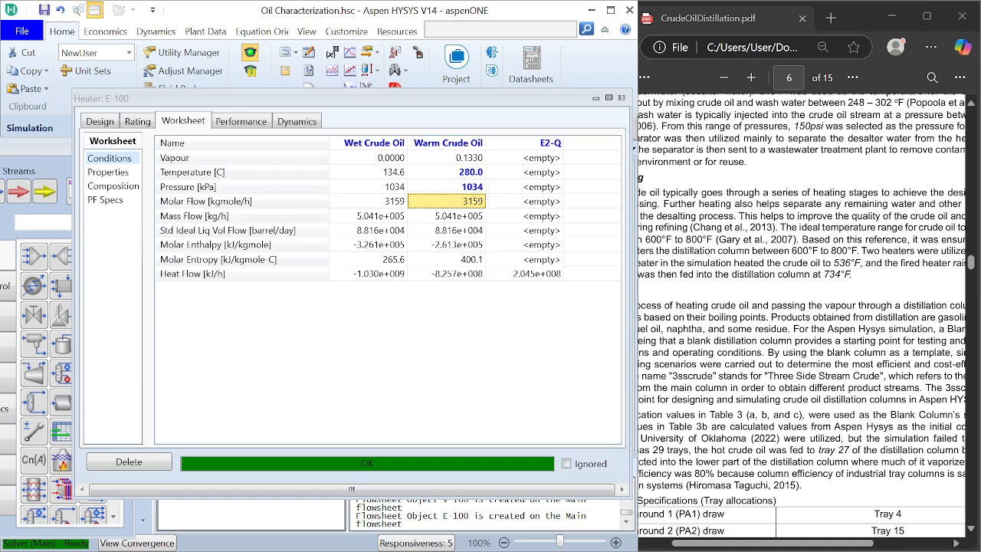
{"action": "left_click", "coordinate": [721, 426]}
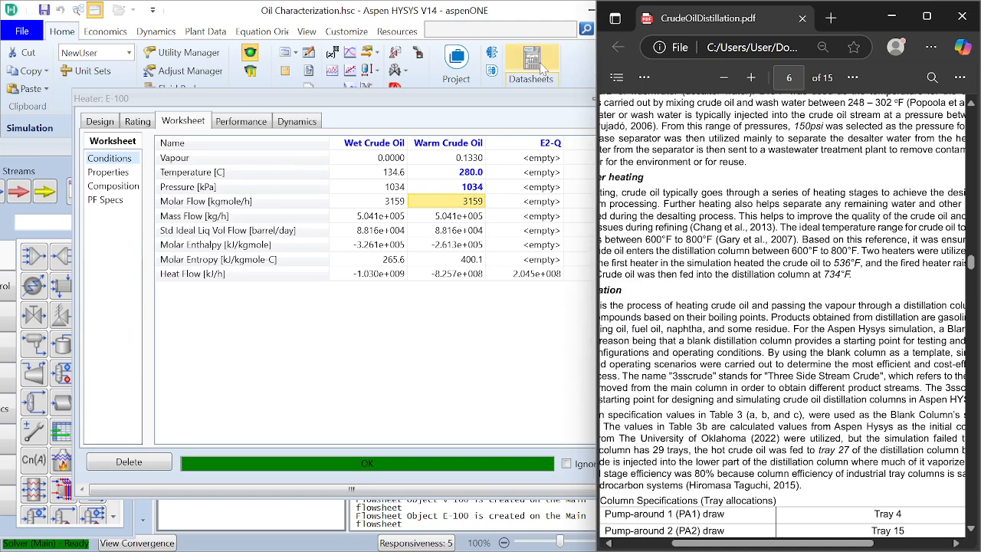
{"action": "left_click", "coordinate": [541, 23]}
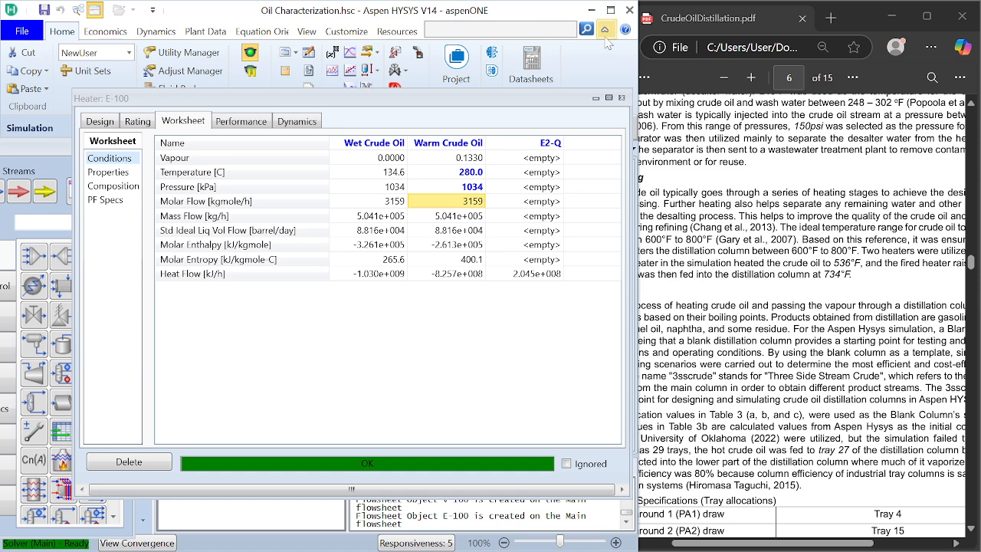
{"action": "left_click", "coordinate": [621, 98]}
Step: Move the E2-Q energy stream on the flowsheet next to the heater E-100 that it supplies
{"action": "left_click", "coordinate": [605, 436]}
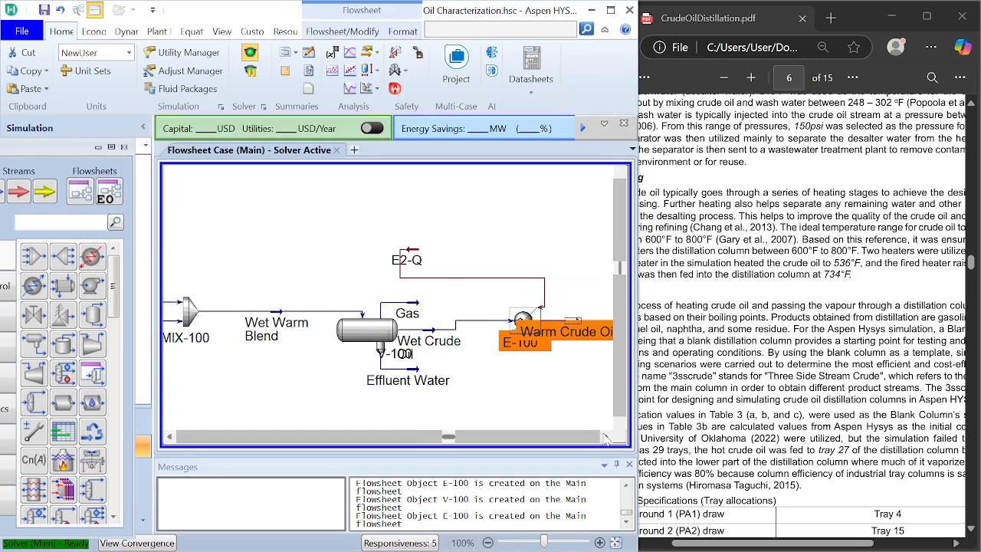
{"action": "left_click", "coordinate": [605, 436]}
{"action": "left_click", "coordinate": [606, 436]}
{"action": "left_click_drag", "start_coordinate": [321, 260], "coordinate": [479, 292]}
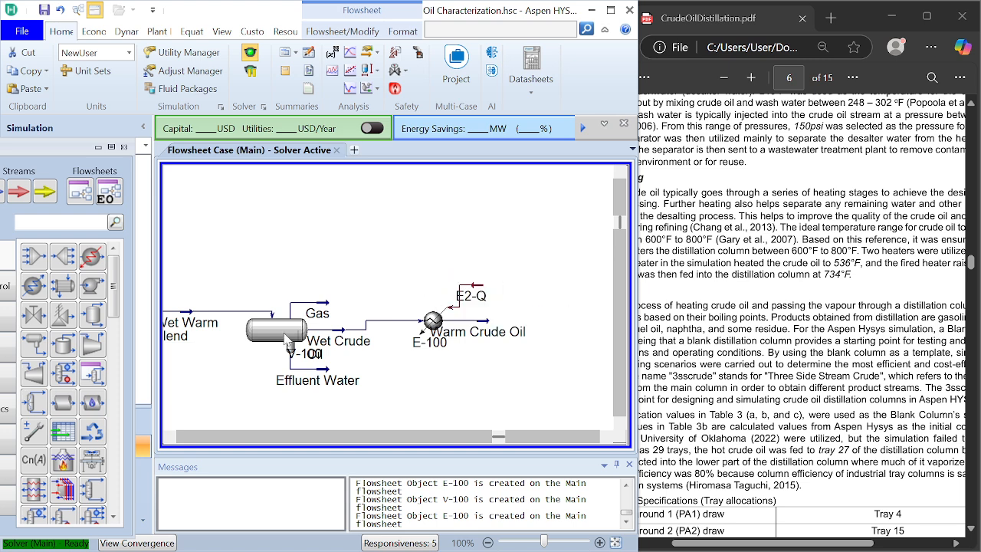
Step: Add a second heater to the flowsheet downstream of the Warm Crude Oil stream
{"action": "left_click", "coordinate": [93, 258]}
{"action": "left_click", "coordinate": [441, 266]}
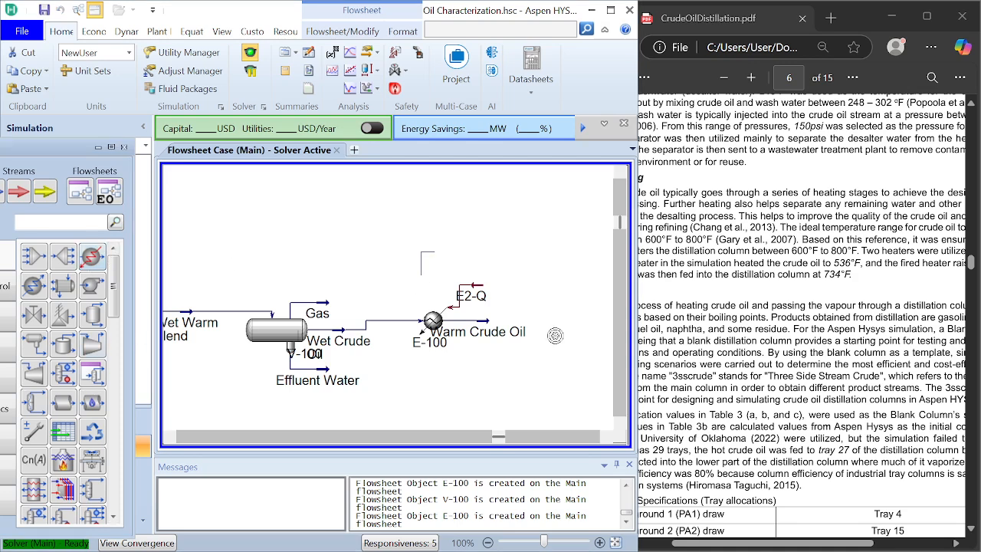
{"action": "left_click_drag", "start_coordinate": [439, 268], "coordinate": [580, 325]}
Step: Change the second heater's icon to the furnace-shaped fired heater symbol and move it slightly closer to the Warm Crude Oil stream
{"action": "left_click", "coordinate": [675, 331]}
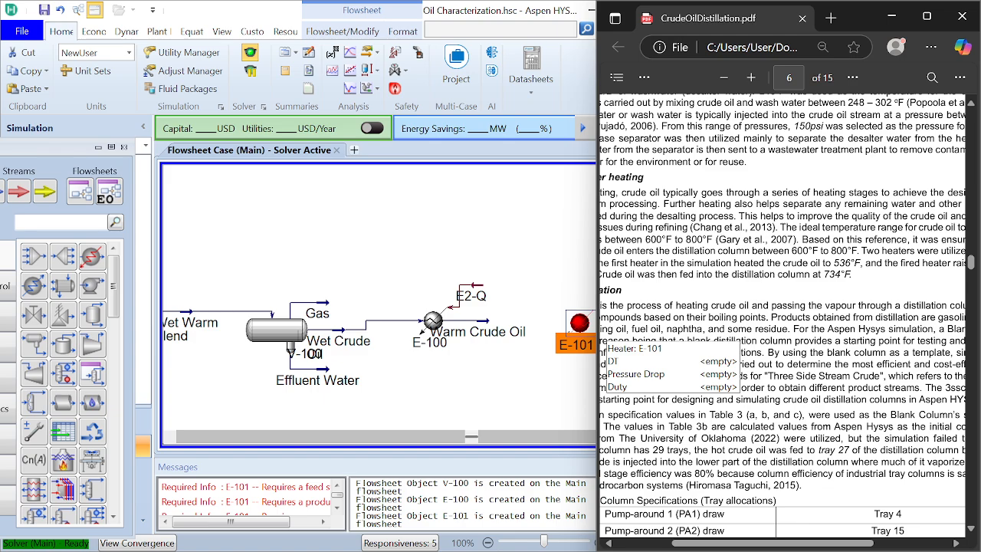
{"action": "scroll", "coordinate": [782, 320], "scroll_direction": "right", "scroll_amount": 3}
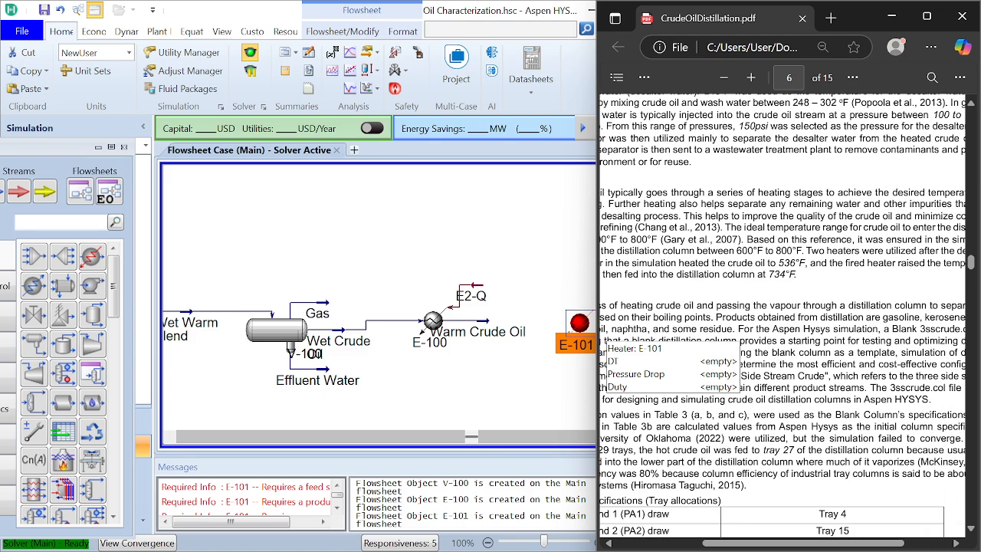
{"action": "scroll", "coordinate": [783, 321], "scroll_direction": "right", "scroll_amount": 4}
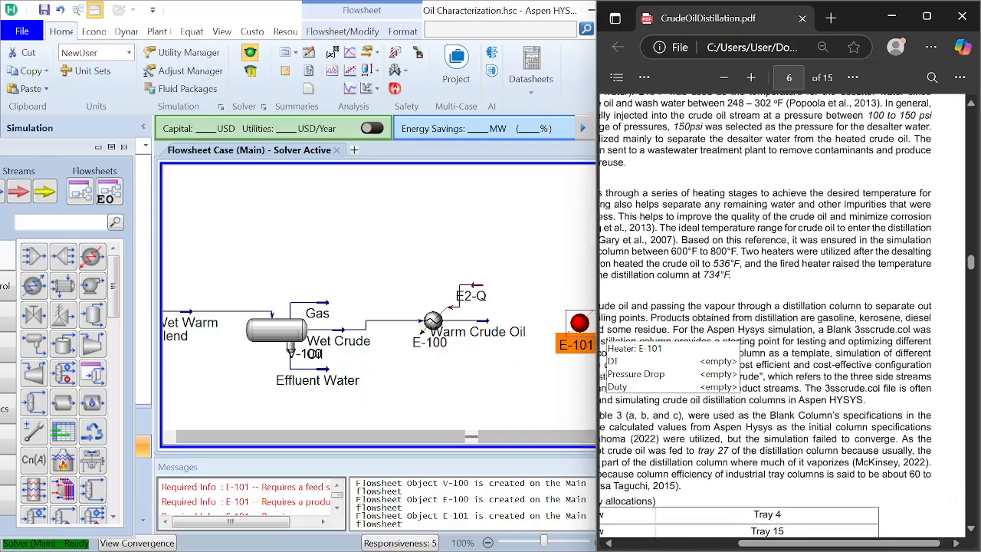
{"action": "scroll", "coordinate": [783, 320], "scroll_direction": "left", "scroll_amount": 10}
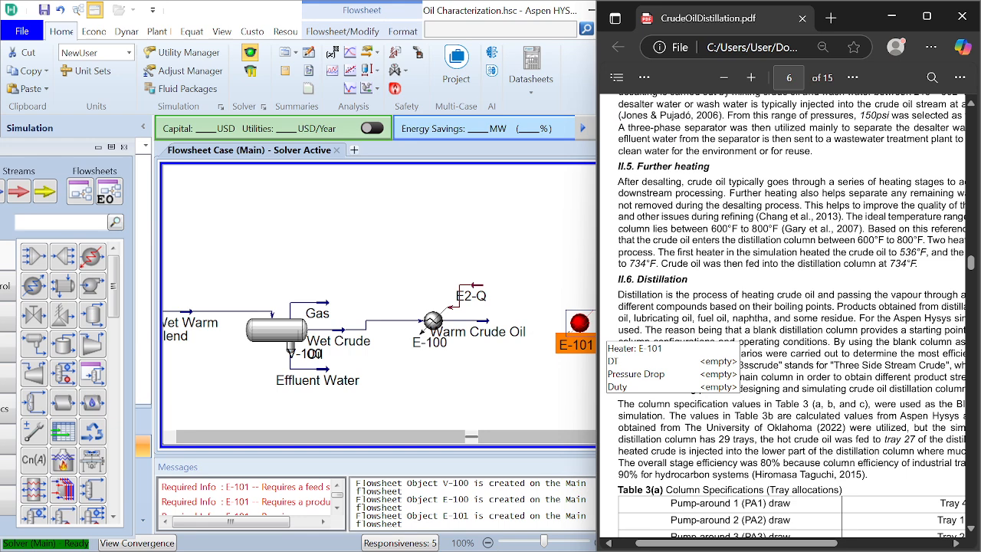
{"action": "right_click", "coordinate": [574, 331]}
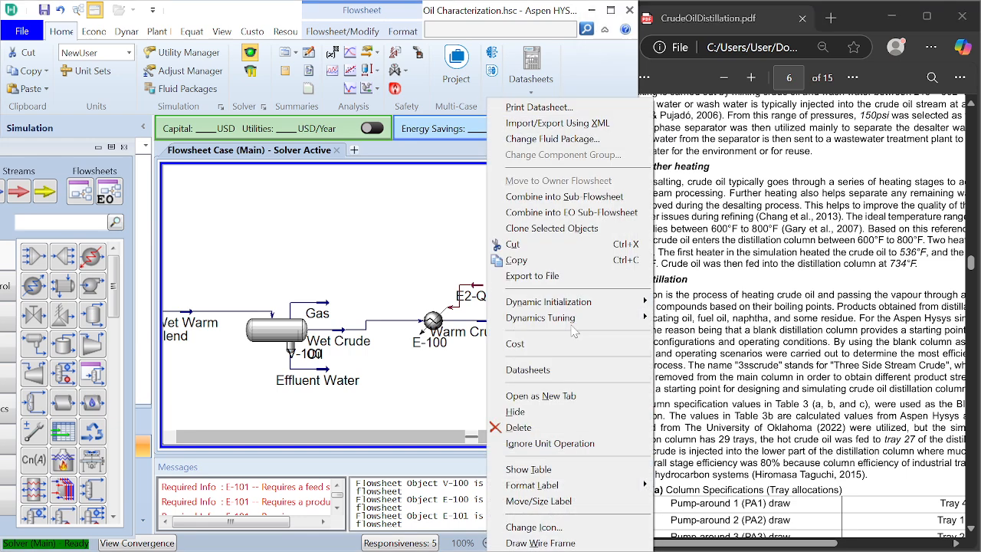
{"action": "left_click", "coordinate": [559, 527]}
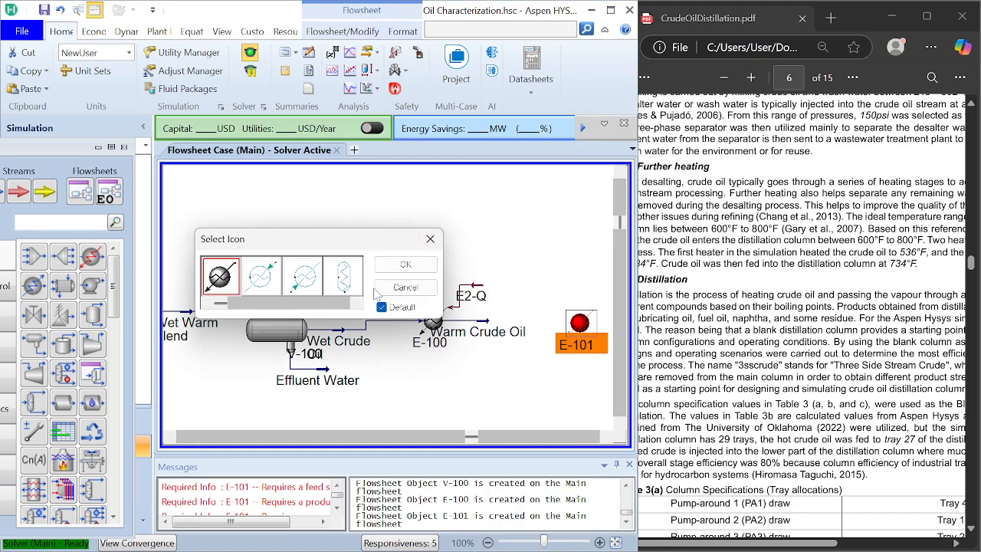
{"action": "left_click", "coordinate": [357, 304]}
{"action": "left_click", "coordinate": [345, 284]}
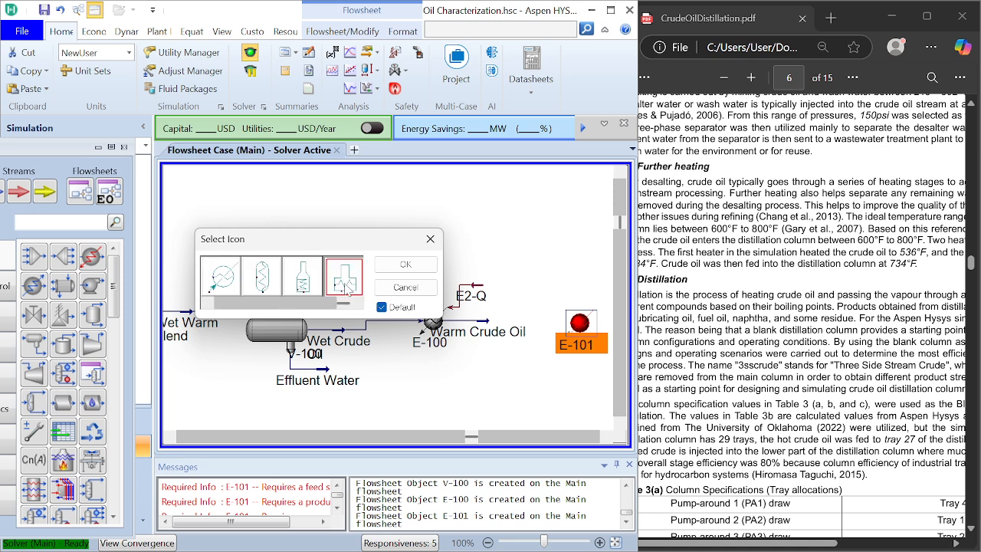
{"action": "left_click", "coordinate": [405, 263]}
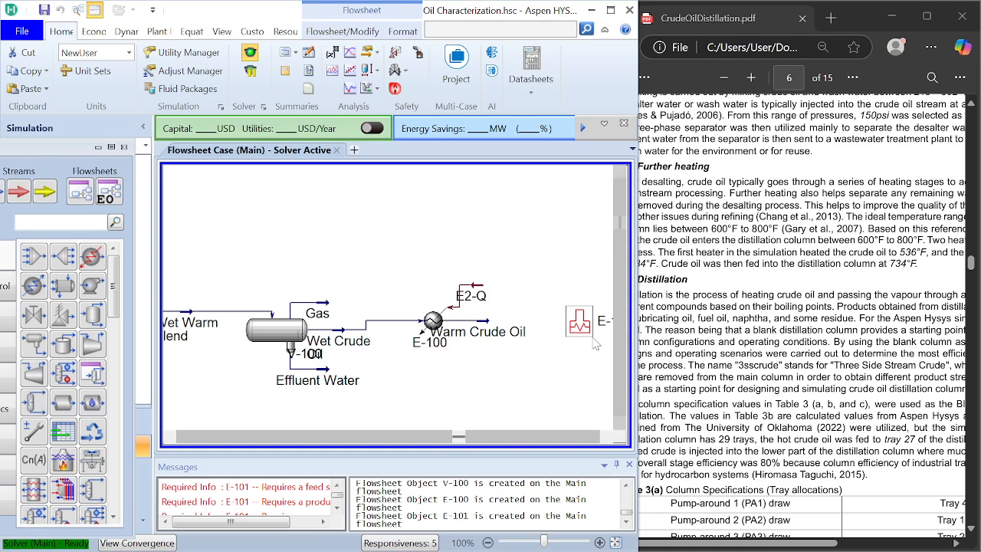
{"action": "left_click_drag", "start_coordinate": [576, 325], "coordinate": [549, 322]}
{"action": "left_click", "coordinate": [569, 361]}
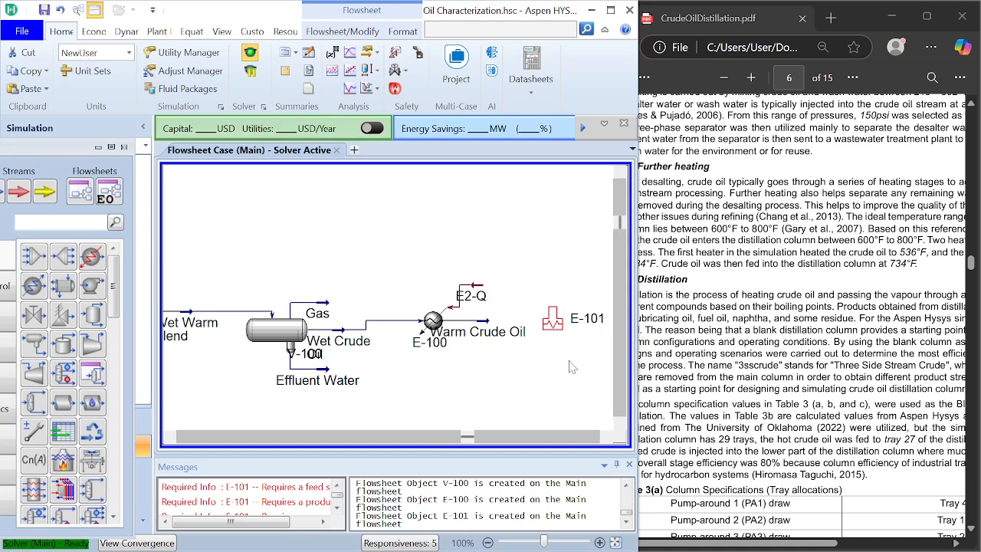
Step: Connect Warm Crude Oil as the second heater's inlet and name its energy stream E3-Q
{"action": "double_click", "coordinate": [553, 326]}
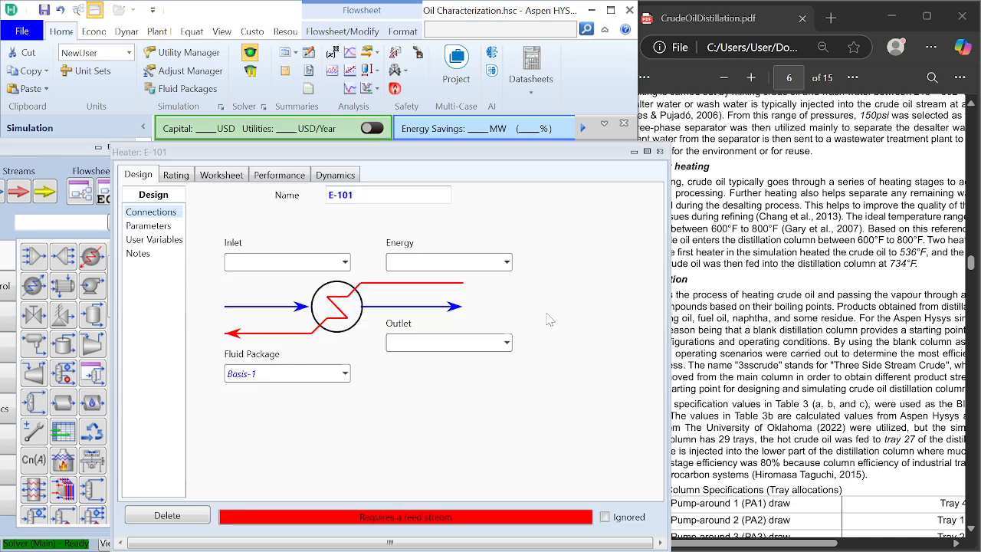
{"action": "left_click", "coordinate": [345, 263]}
{"action": "left_click", "coordinate": [307, 314]}
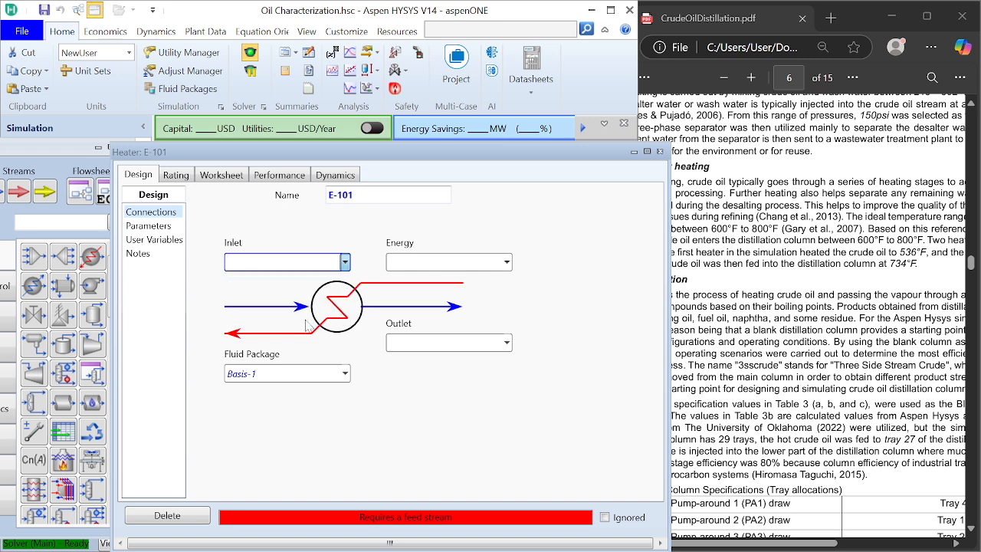
{"action": "left_click", "coordinate": [404, 262]}
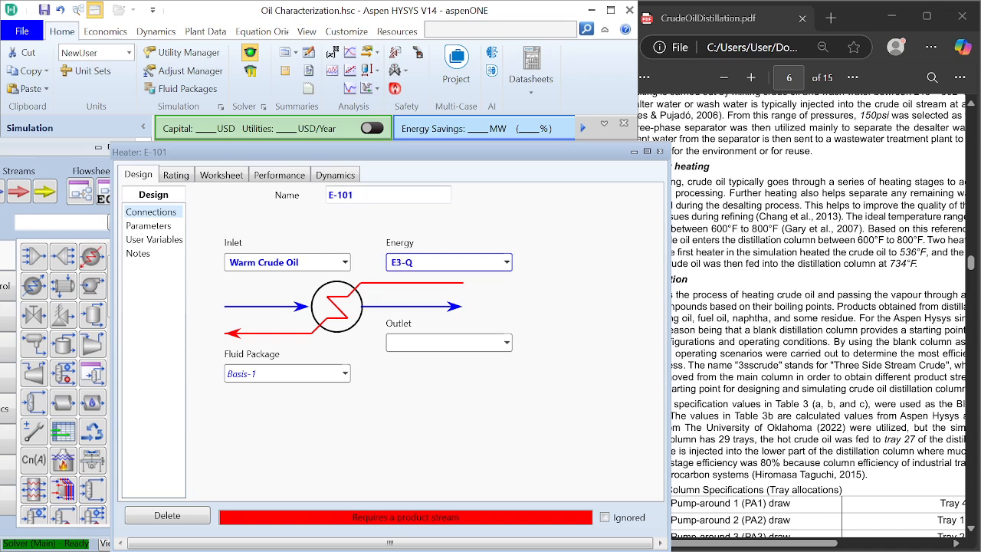
Step: Name the second heater's outlet stream To ATM
{"action": "key", "text": "Tab"}
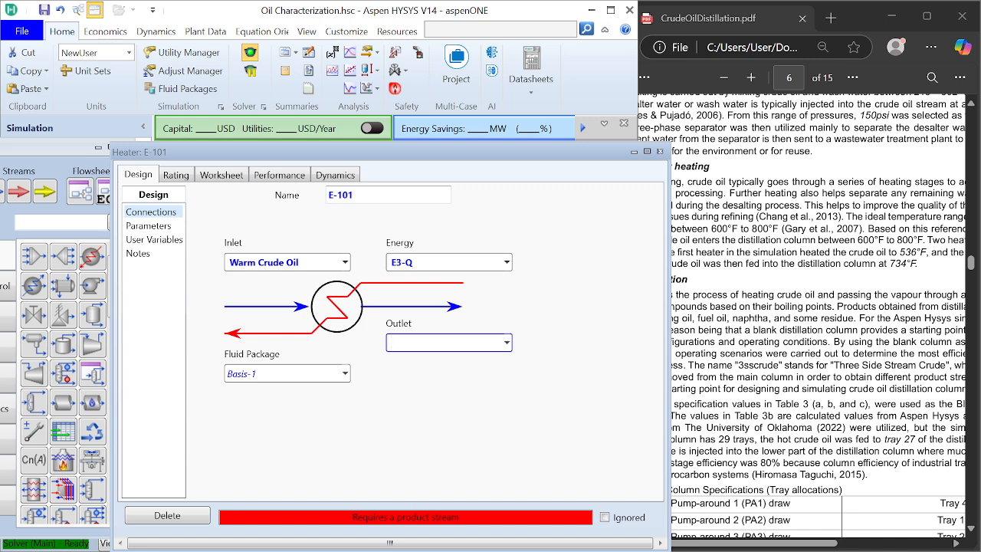
{"action": "type", "text": "To AT"}
{"action": "type", "text": "M"}
{"action": "key", "text": "Return"}
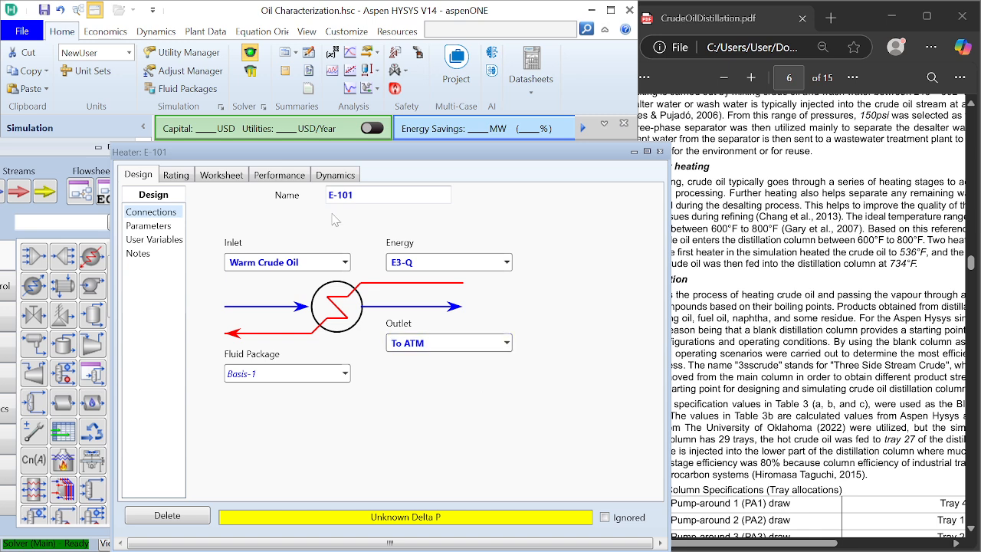
Step: Set the To ATM stream's temperature to 734 °F in the second heater's worksheet
{"action": "left_click", "coordinate": [222, 176]}
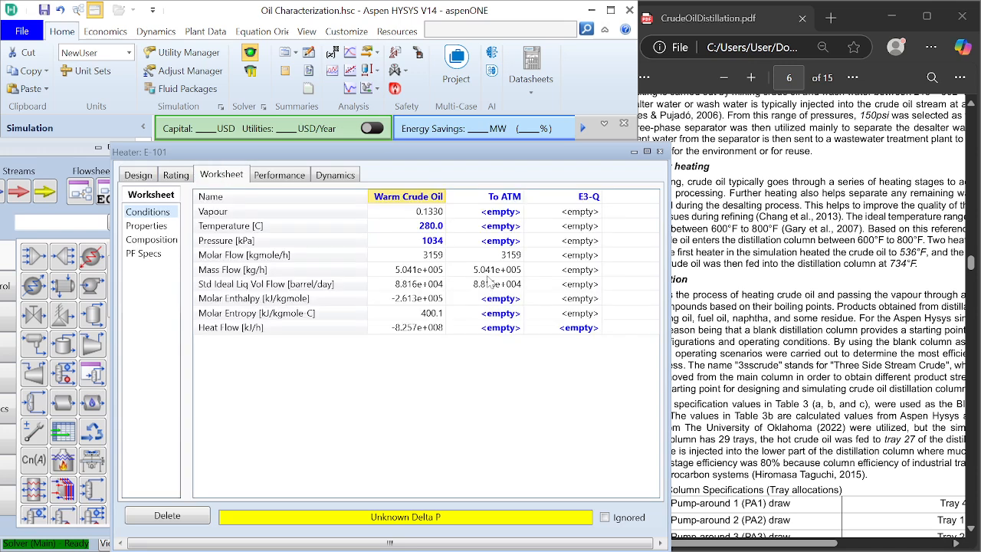
{"action": "left_click", "coordinate": [507, 232]}
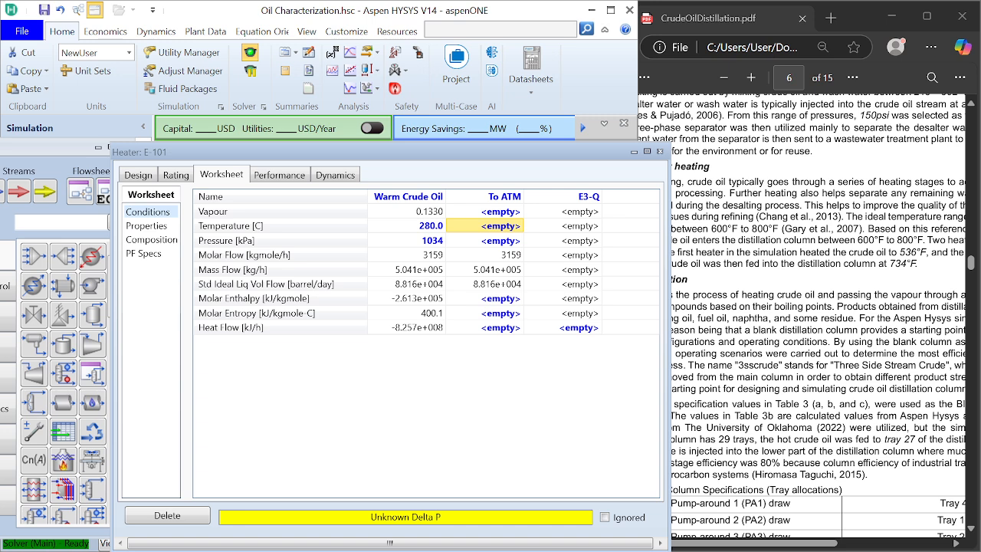
{"action": "type", "text": "734"}
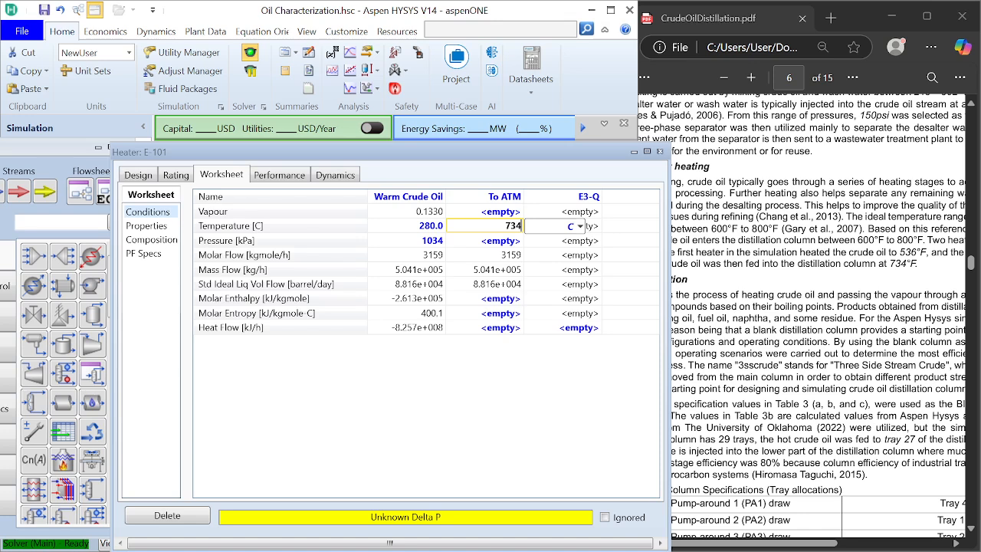
{"action": "left_click", "coordinate": [580, 226]}
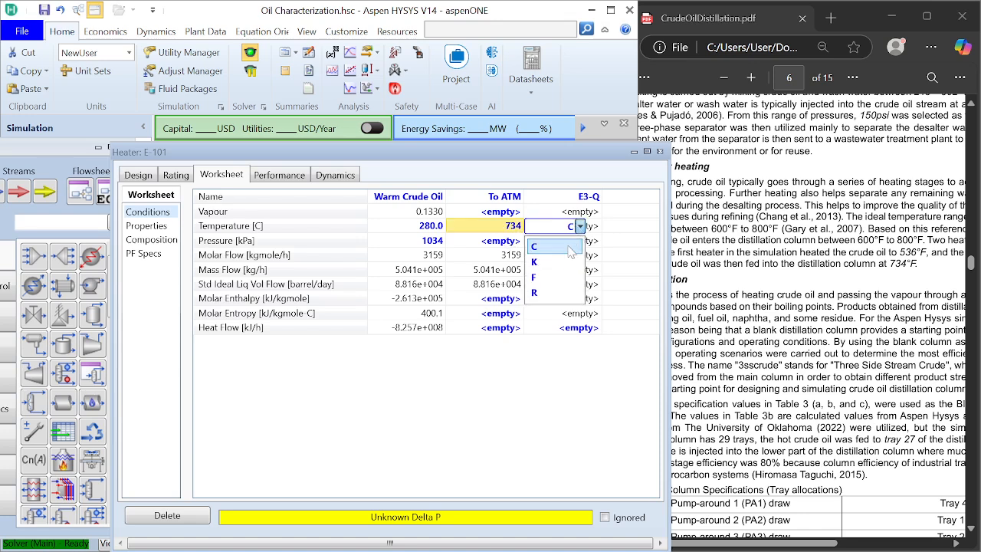
{"action": "left_click", "coordinate": [564, 278]}
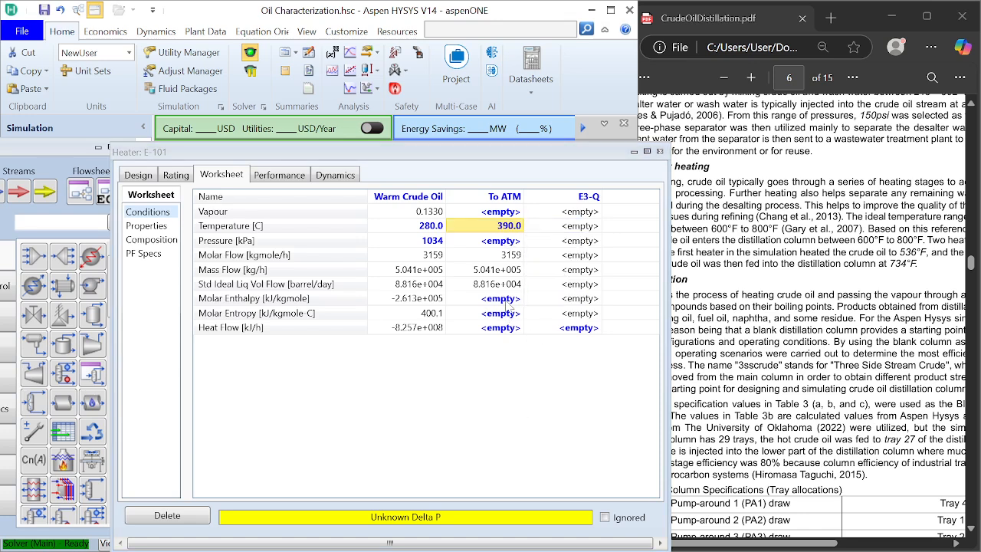
Step: Set the To ATM stream's pressure to 1014 kPa
{"action": "left_click", "coordinate": [506, 245]}
{"action": "type", "text": "1"}
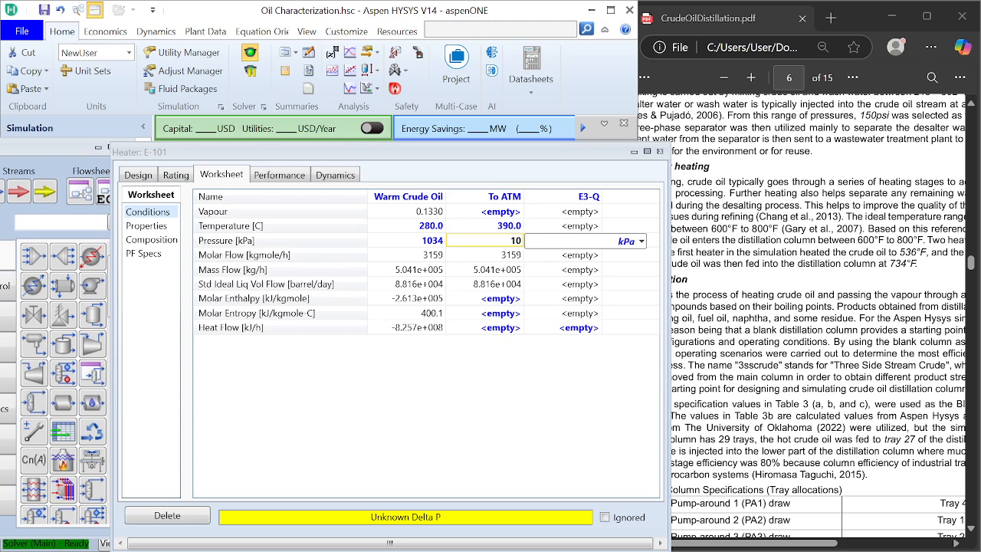
{"action": "type", "text": "014"}
{"action": "key", "text": "Return"}
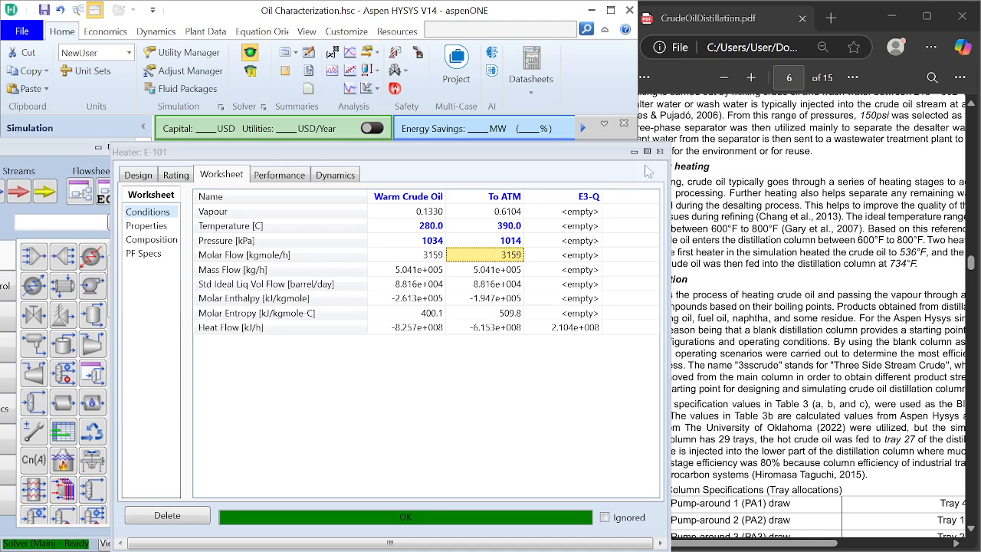
Step: Close the second heater's property view, maximize the HYSYS window, and fit the whole flowsheet in view
{"action": "left_click", "coordinate": [660, 152]}
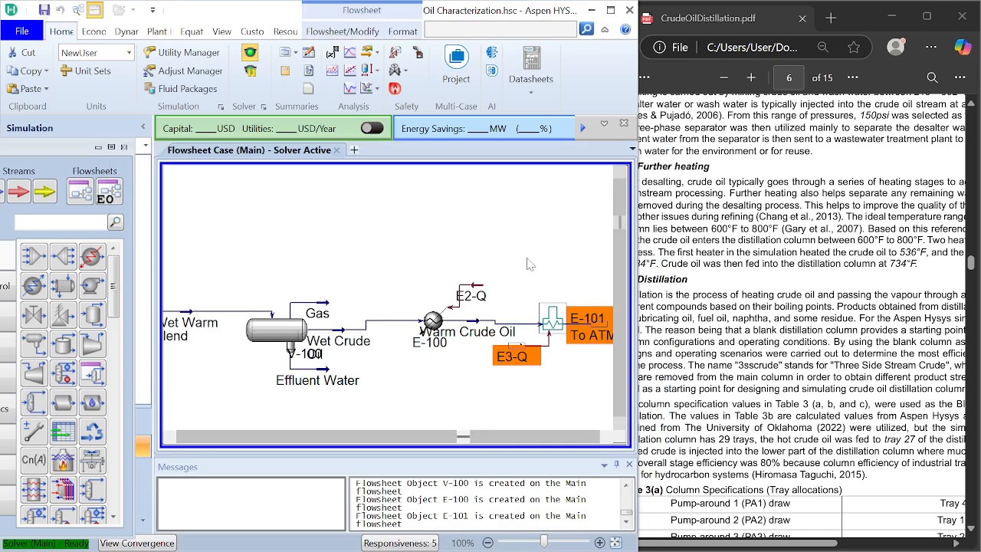
{"action": "left_click", "coordinate": [606, 436]}
{"action": "left_click", "coordinate": [606, 436]}
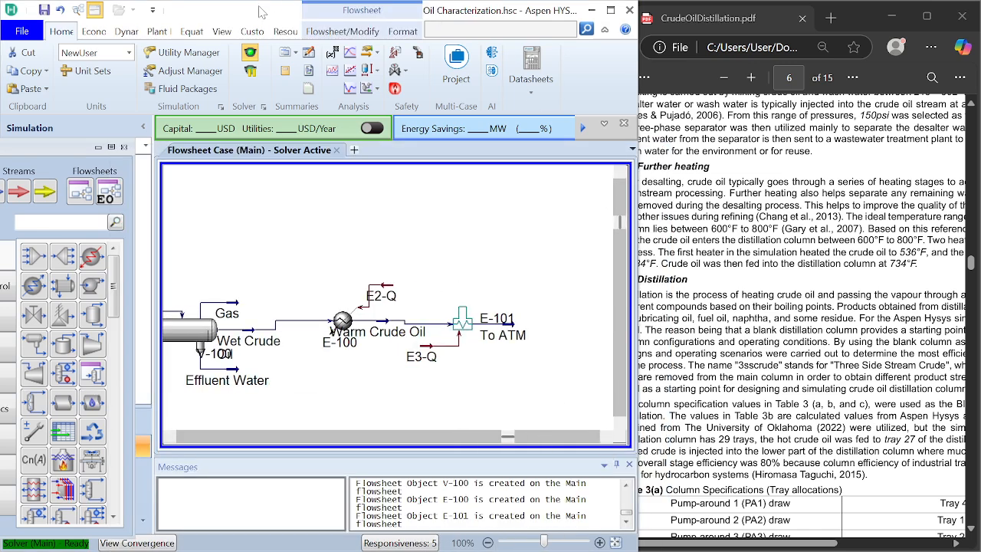
{"action": "left_click_drag", "start_coordinate": [261, 9], "coordinate": [391, 7]}
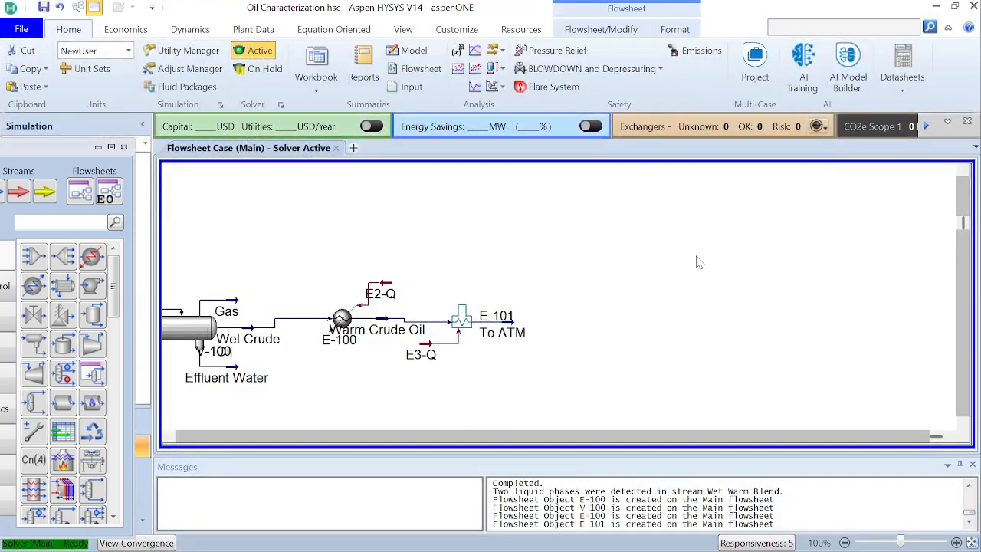
{"action": "left_click", "coordinate": [971, 543]}
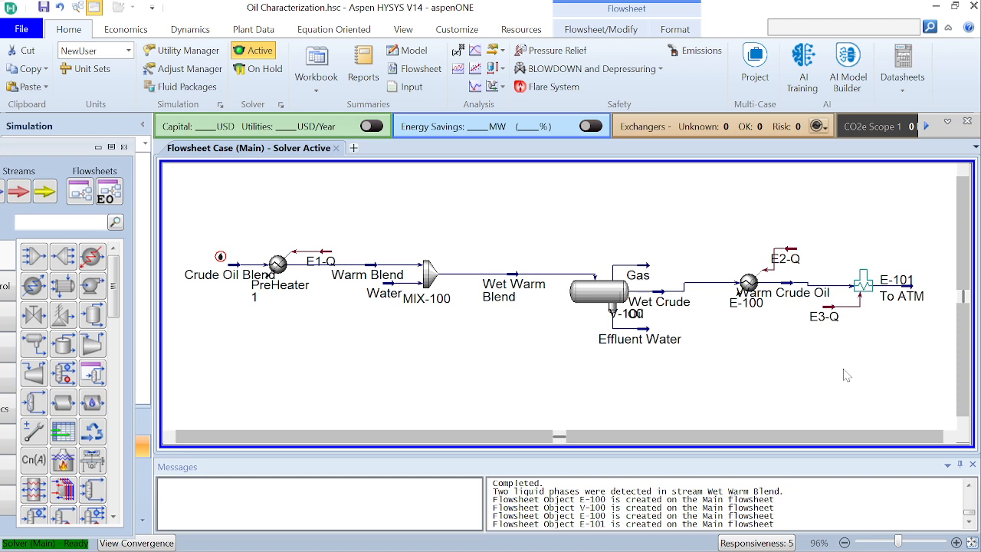
{"action": "mouse_move", "coordinate": [713, 548]}
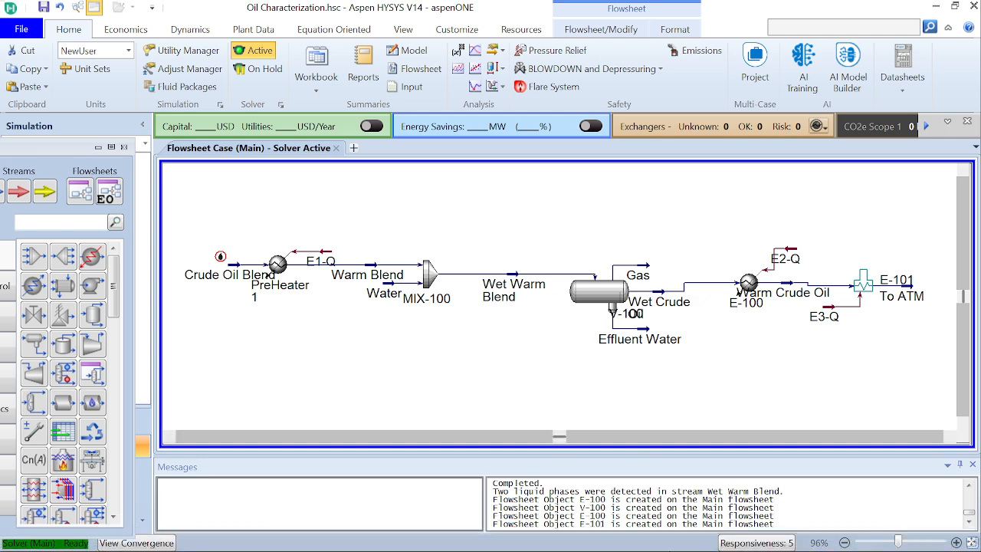
{"action": "mouse_move", "coordinate": [664, 543]}
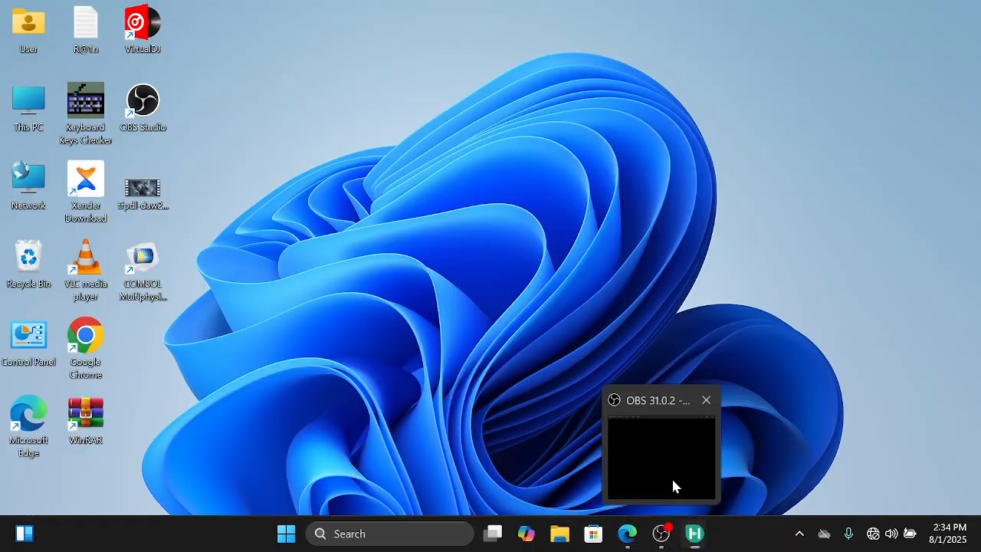